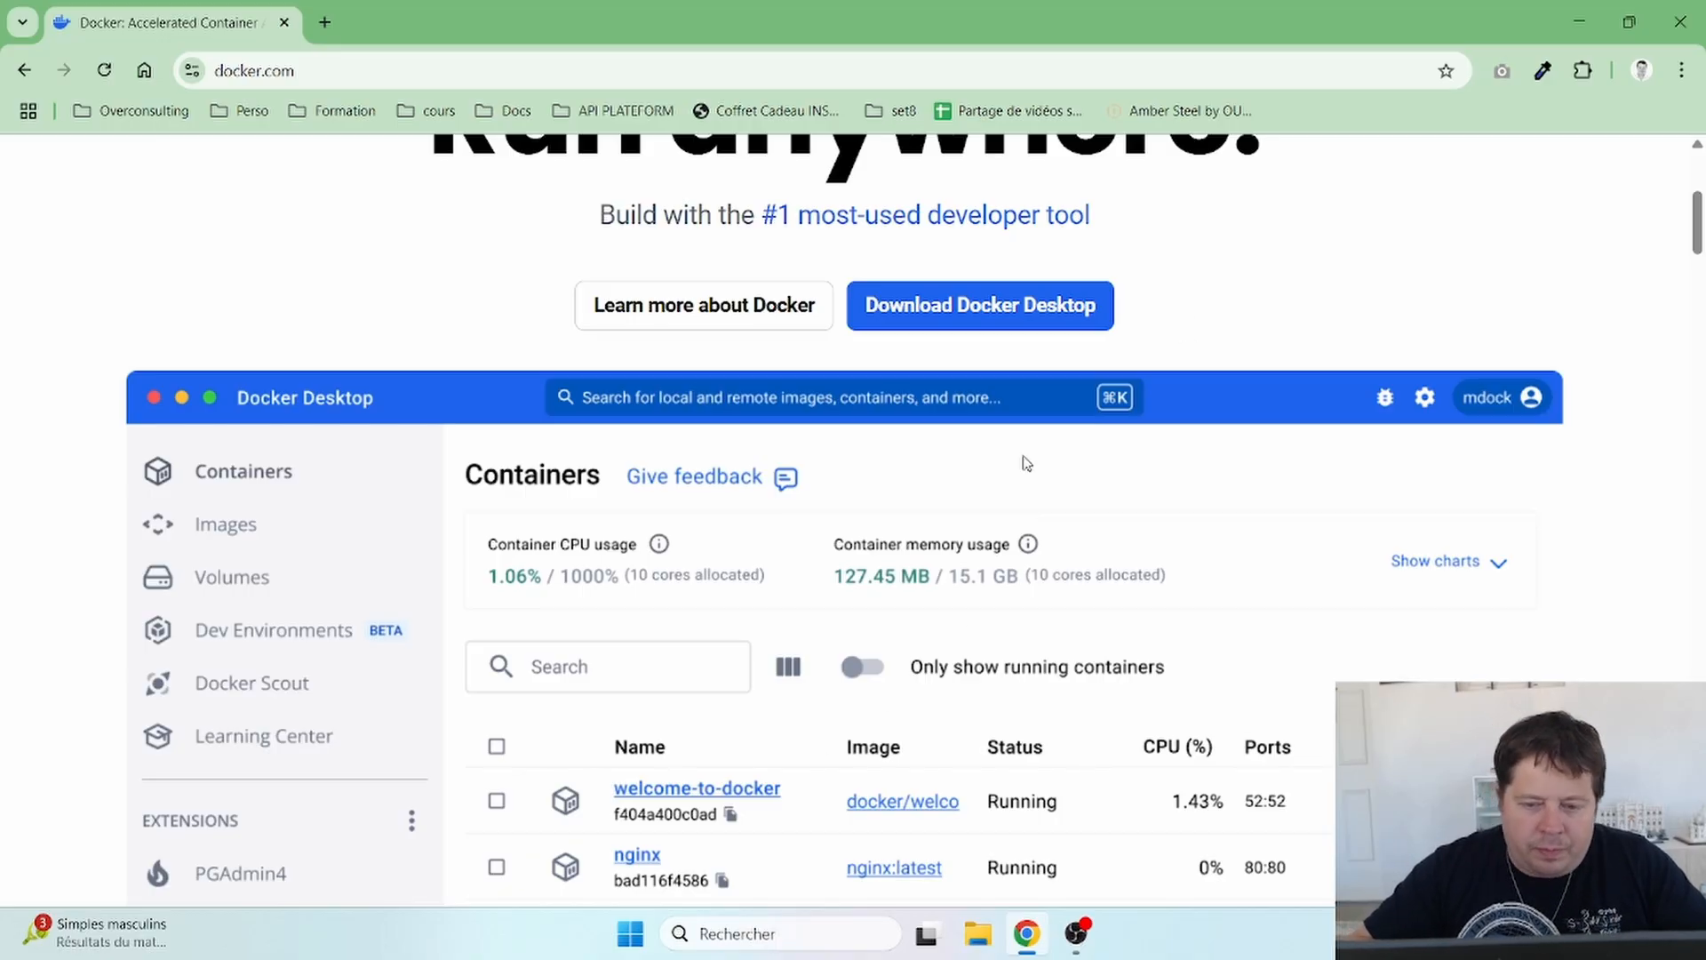
- Start downloading Docker Desktop for Windows AMD64 from the docker.com Download menu
mouse_move(994, 295)
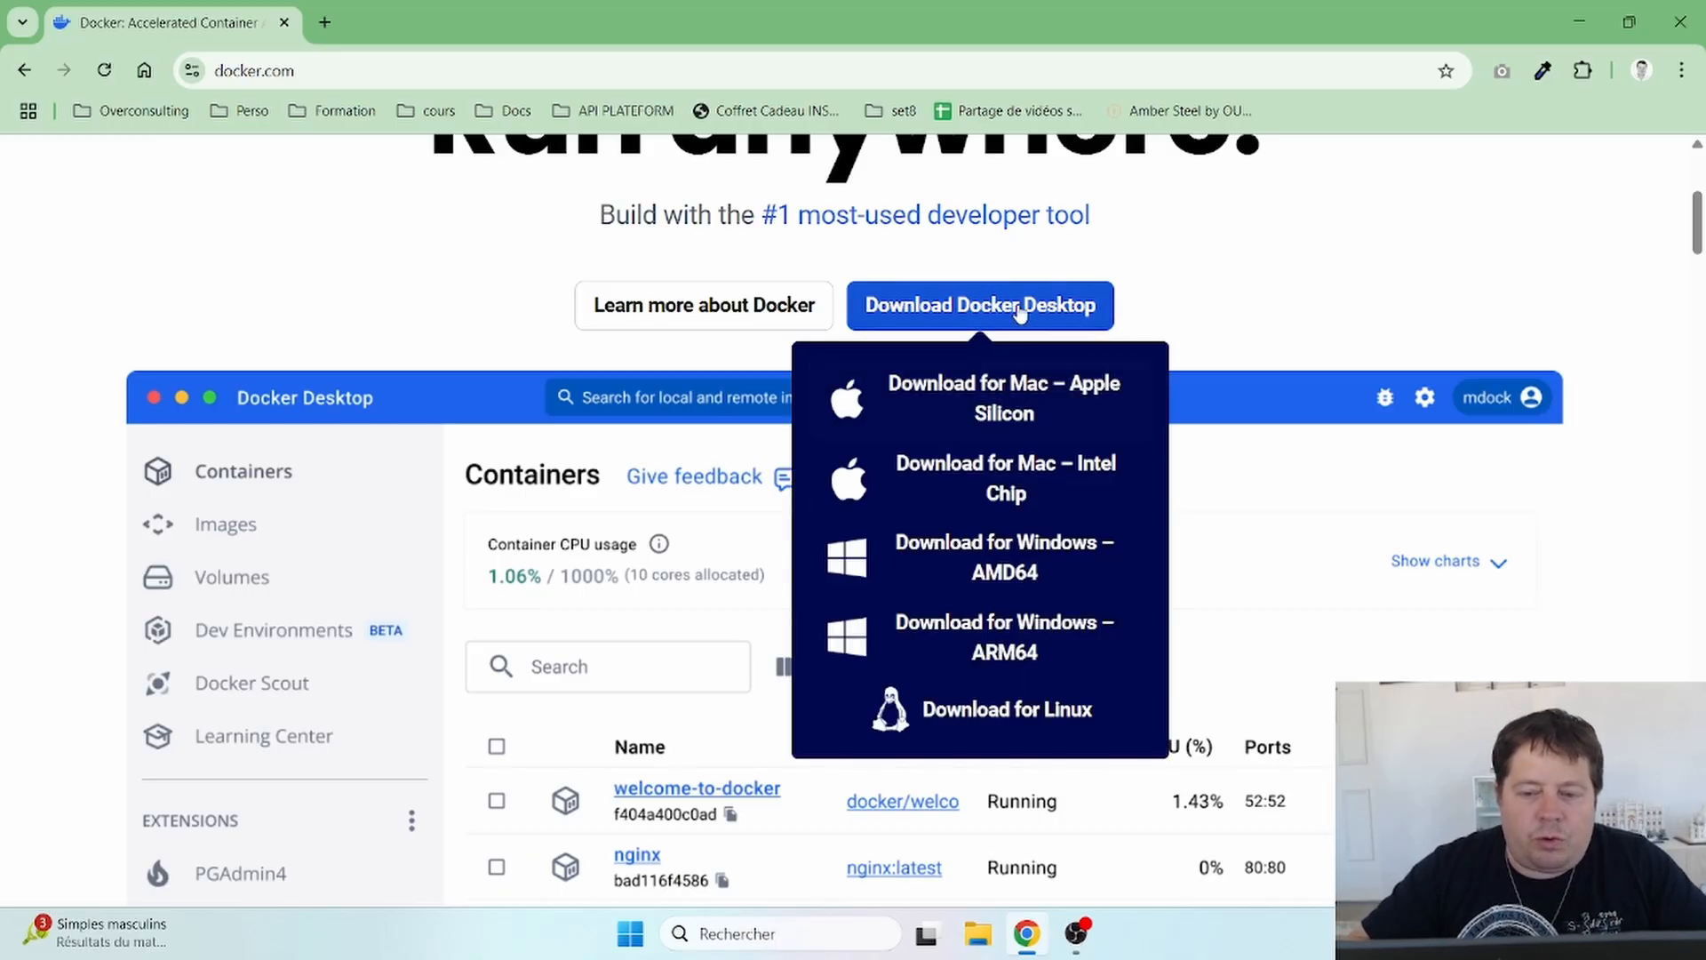
left_click(1004, 567)
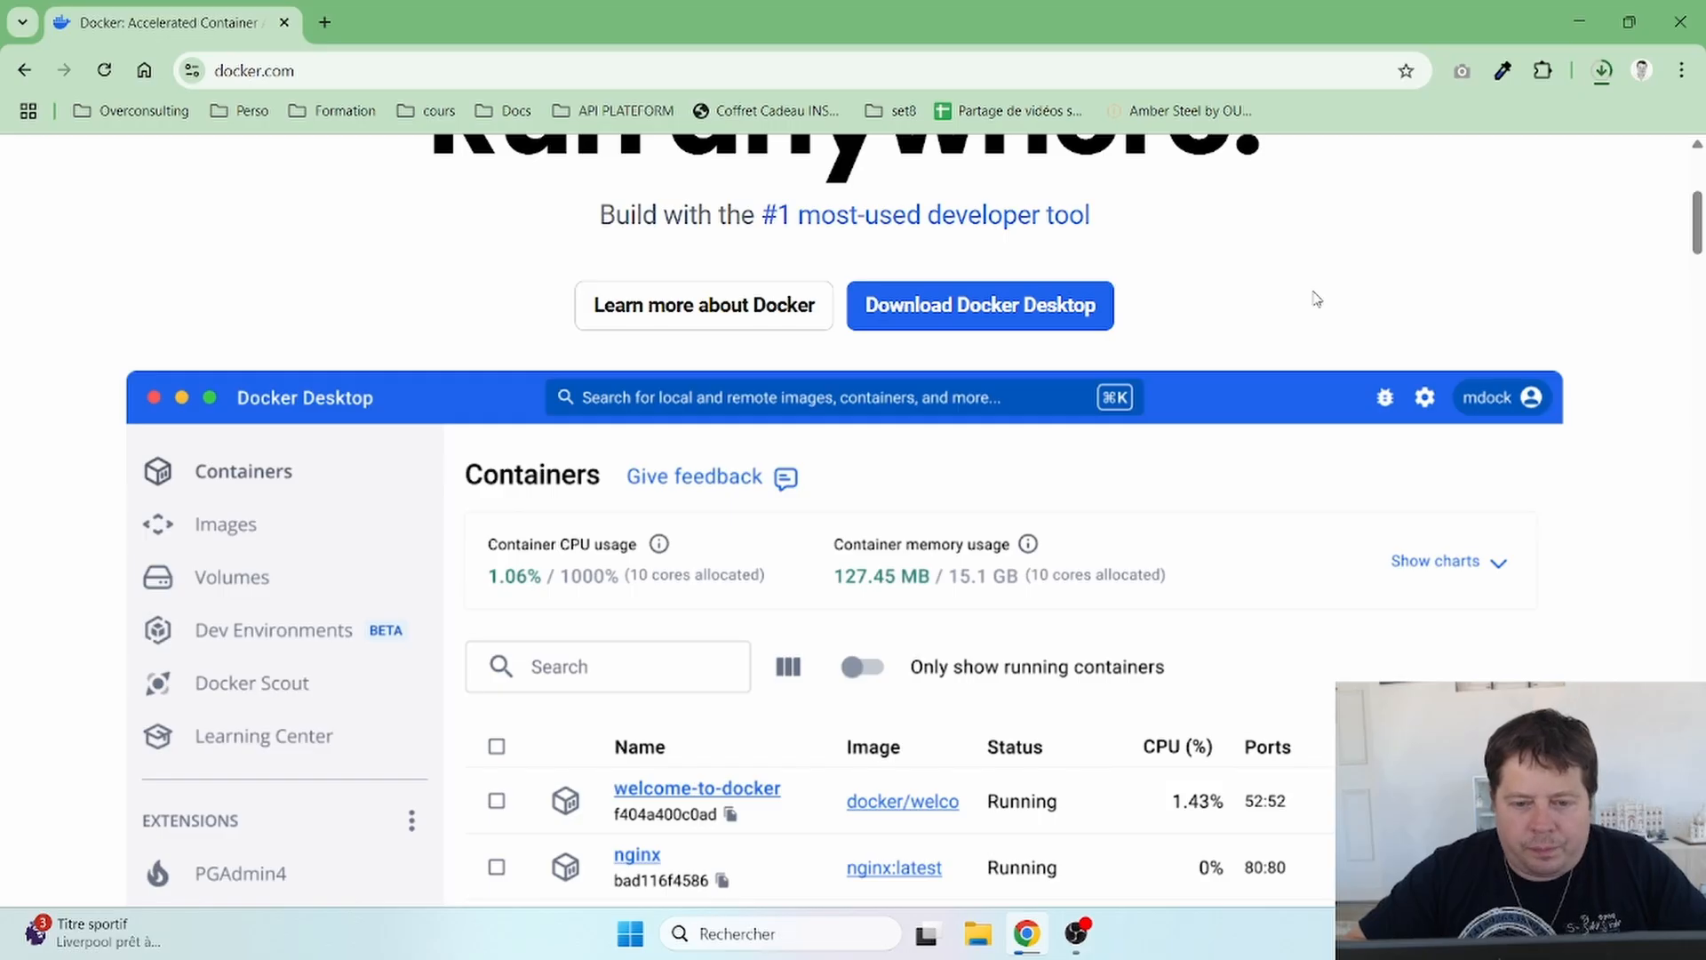
- Scroll down the docker.com page and back up while the installer downloads
scroll(1316, 299, "down", 10)
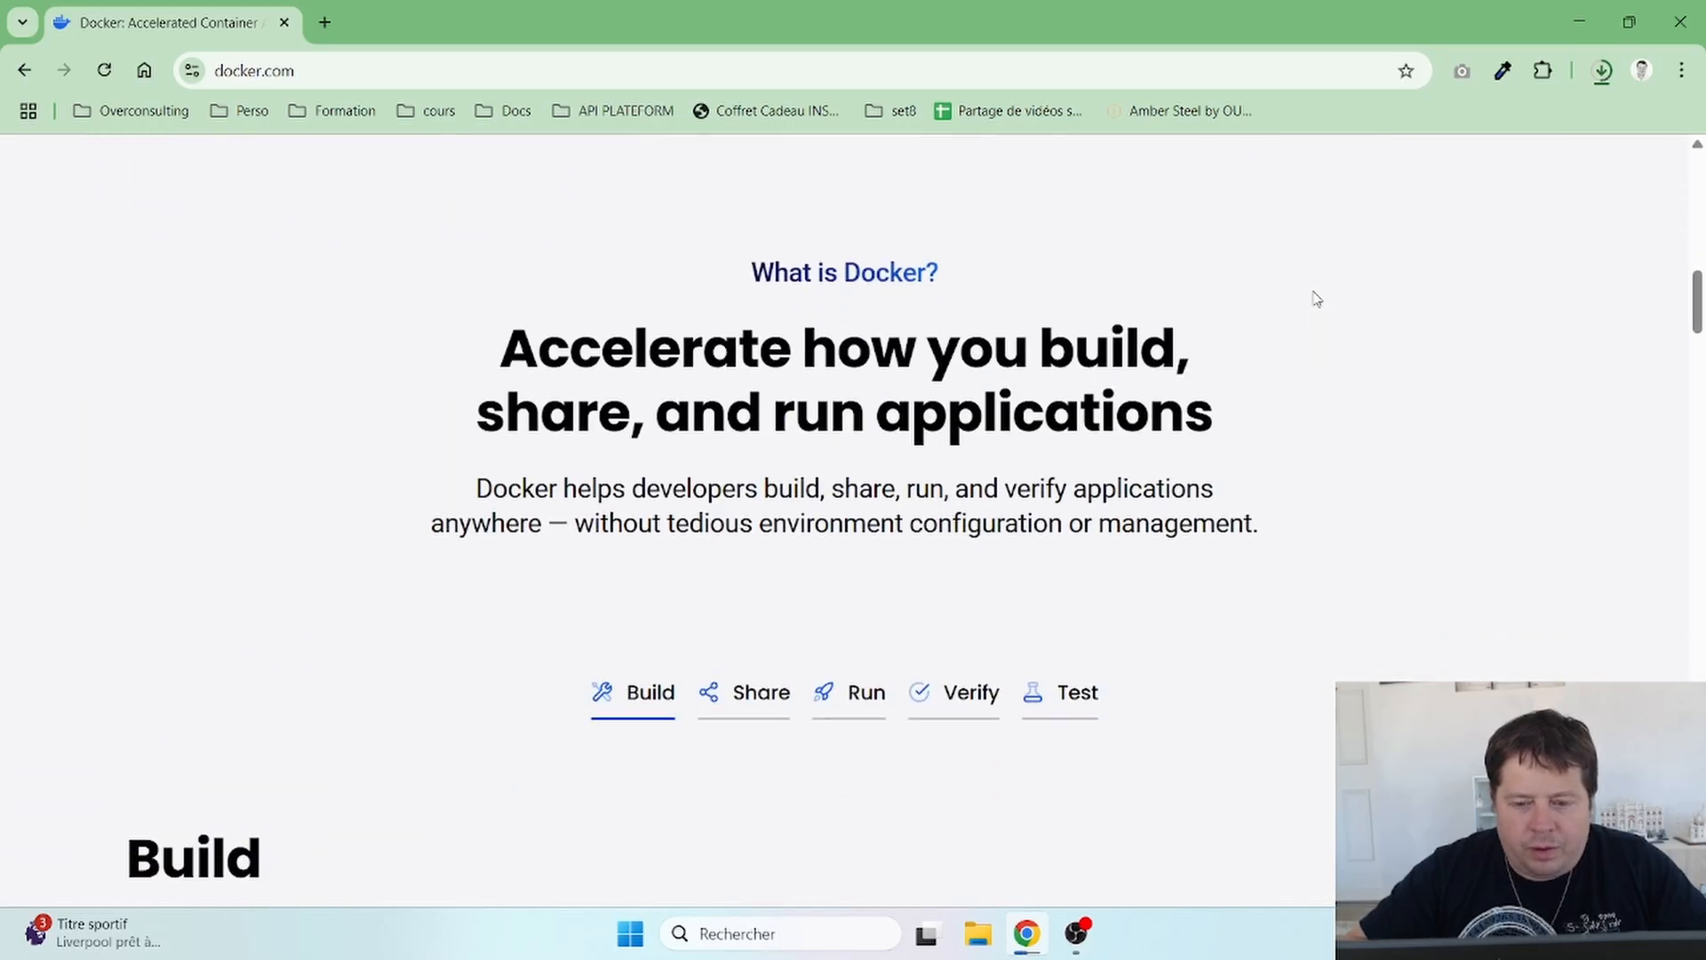
scroll(1316, 299, "down", 1)
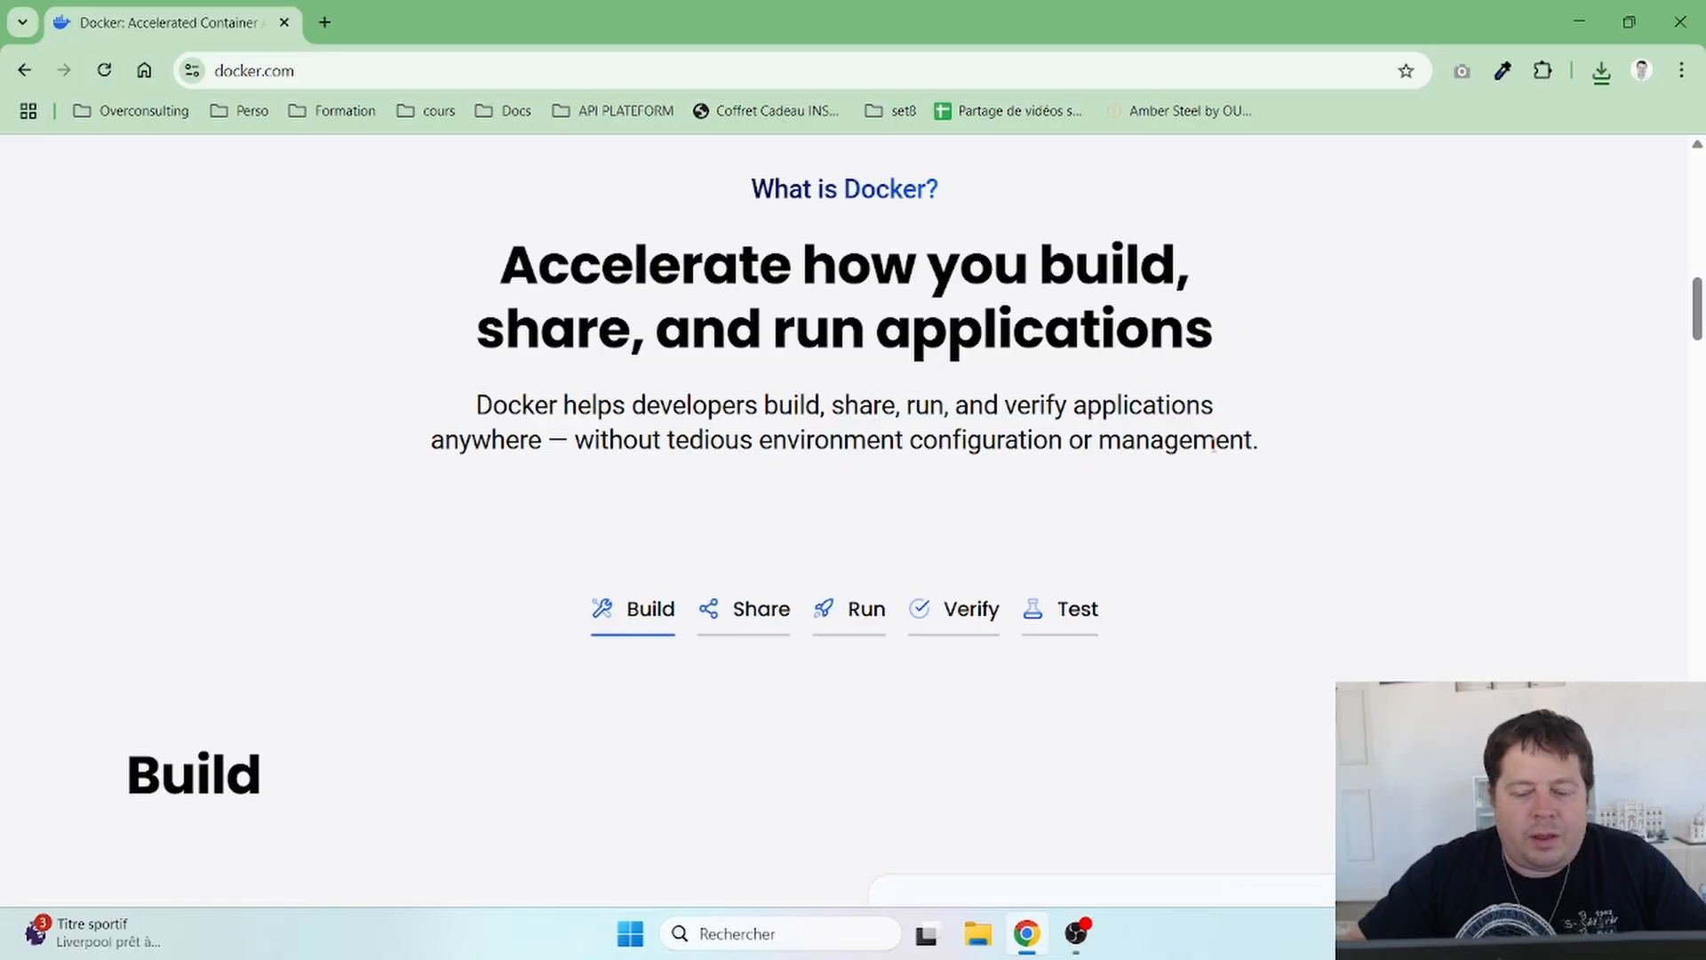
scroll(1214, 446, "down", 6)
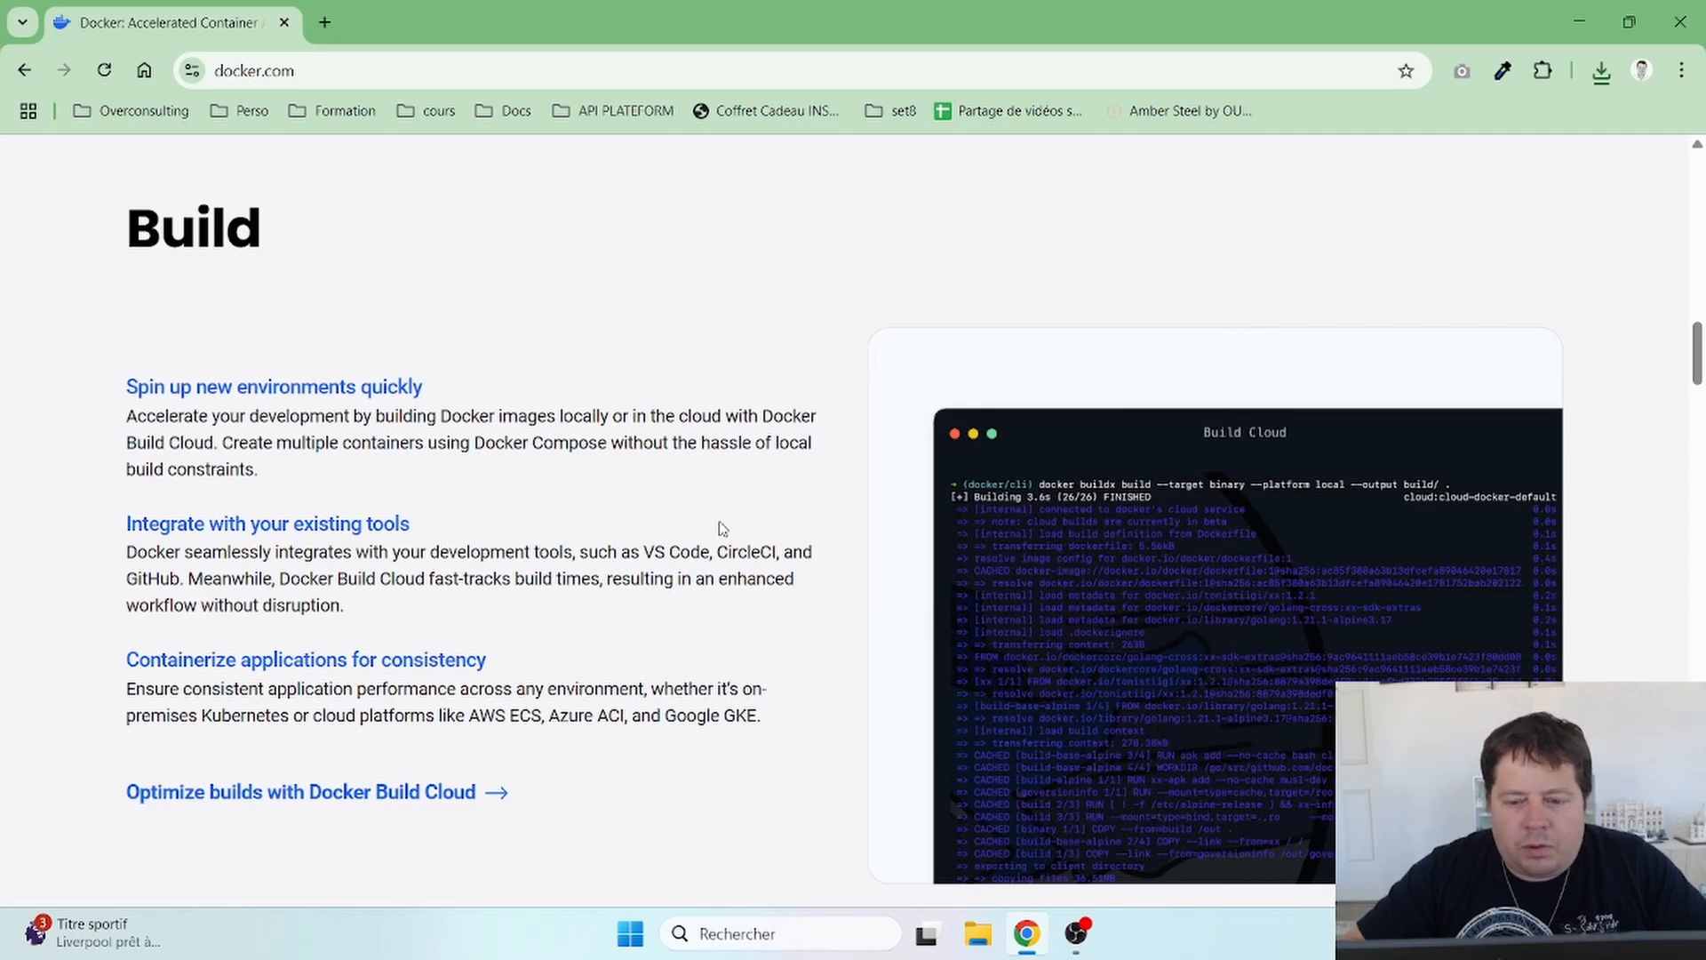
scroll(721, 527, "down", 10)
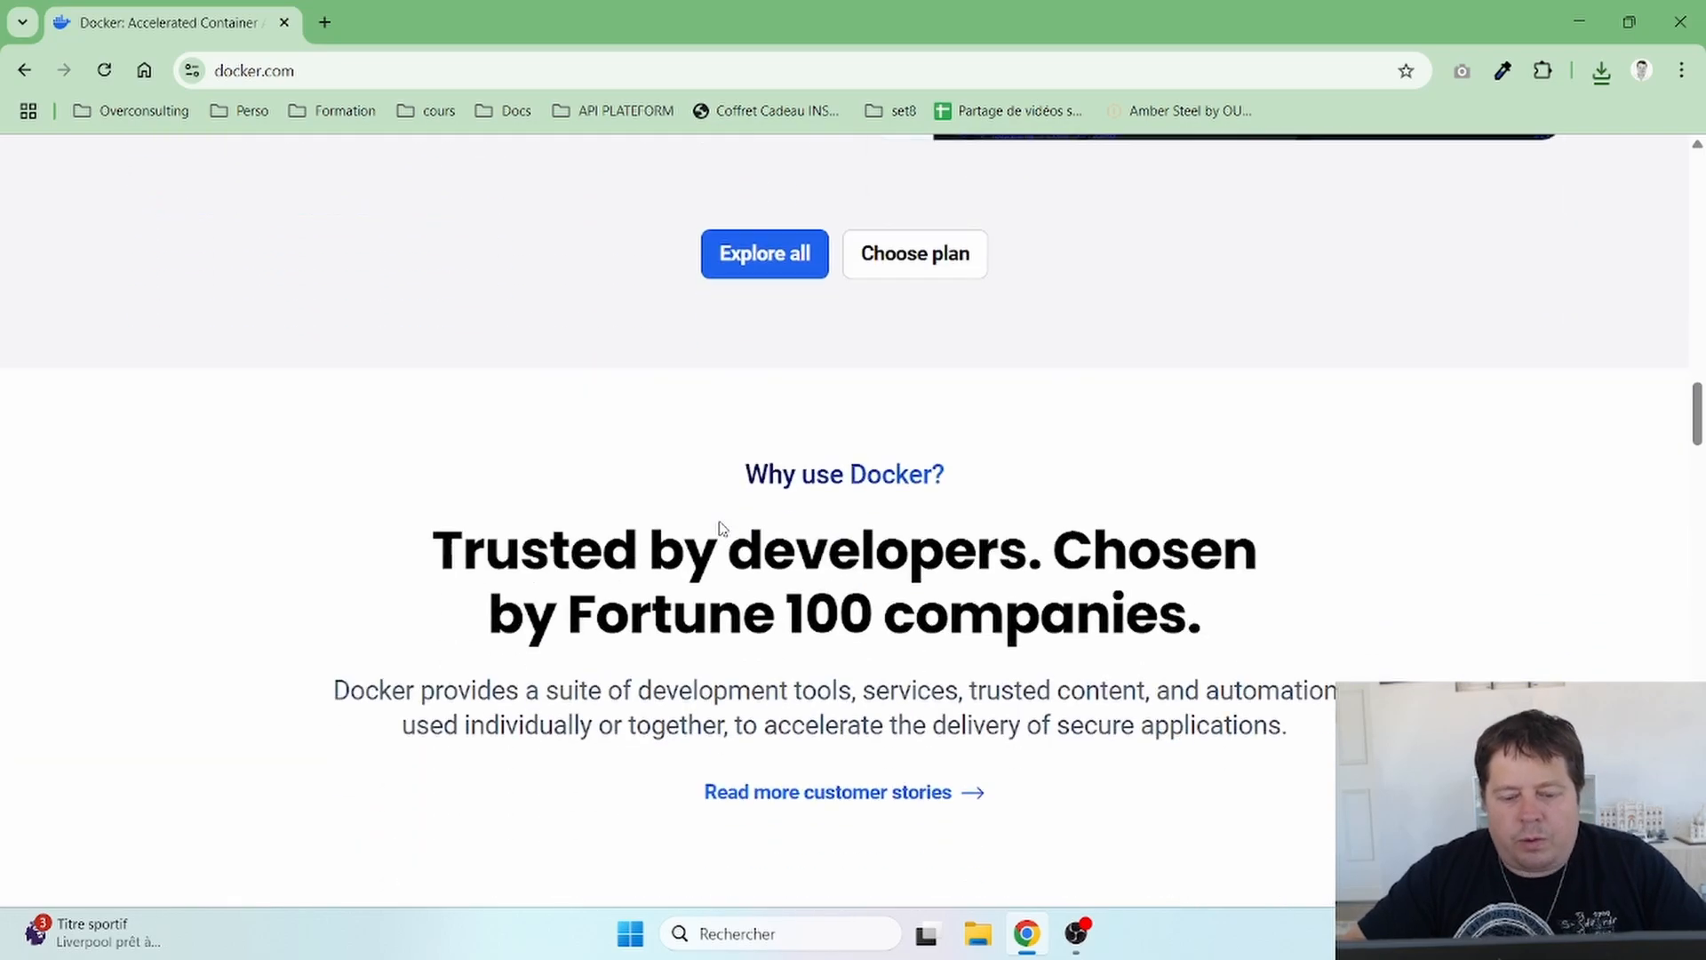
scroll(722, 528, "down", 2)
scroll(721, 528, "up", 15)
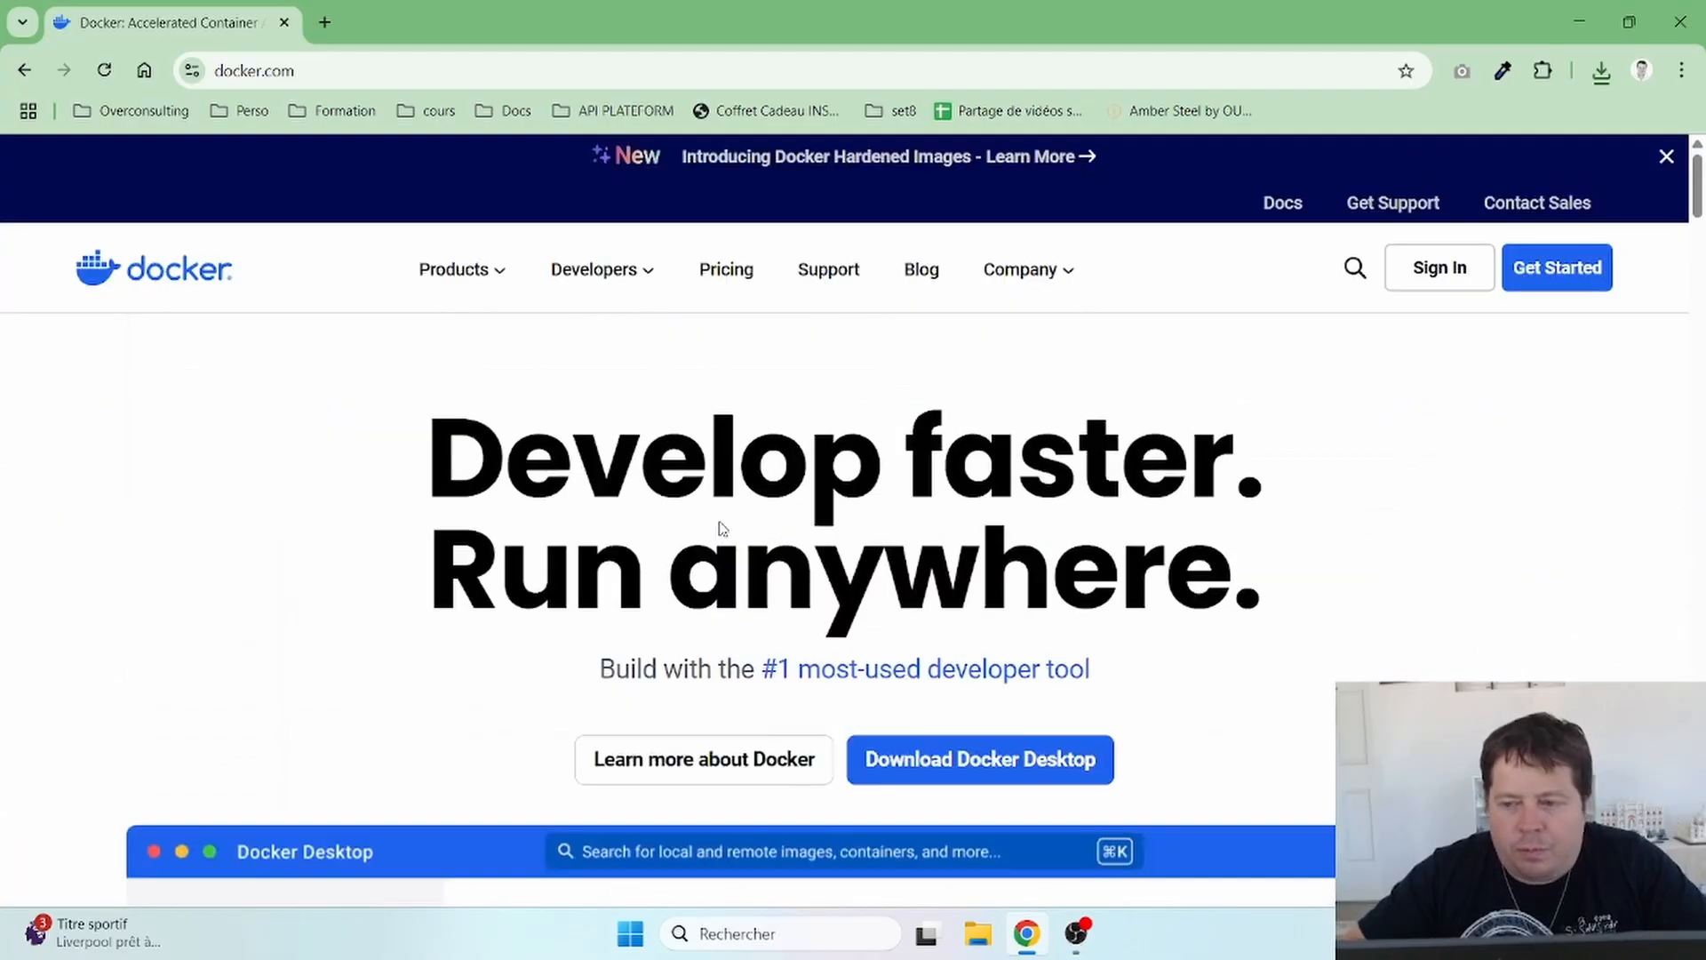
- Run Docker Desktop Installer.exe from Chrome's downloads, keeping 'Add shortcut to desktop' enabled
left_click(1601, 71)
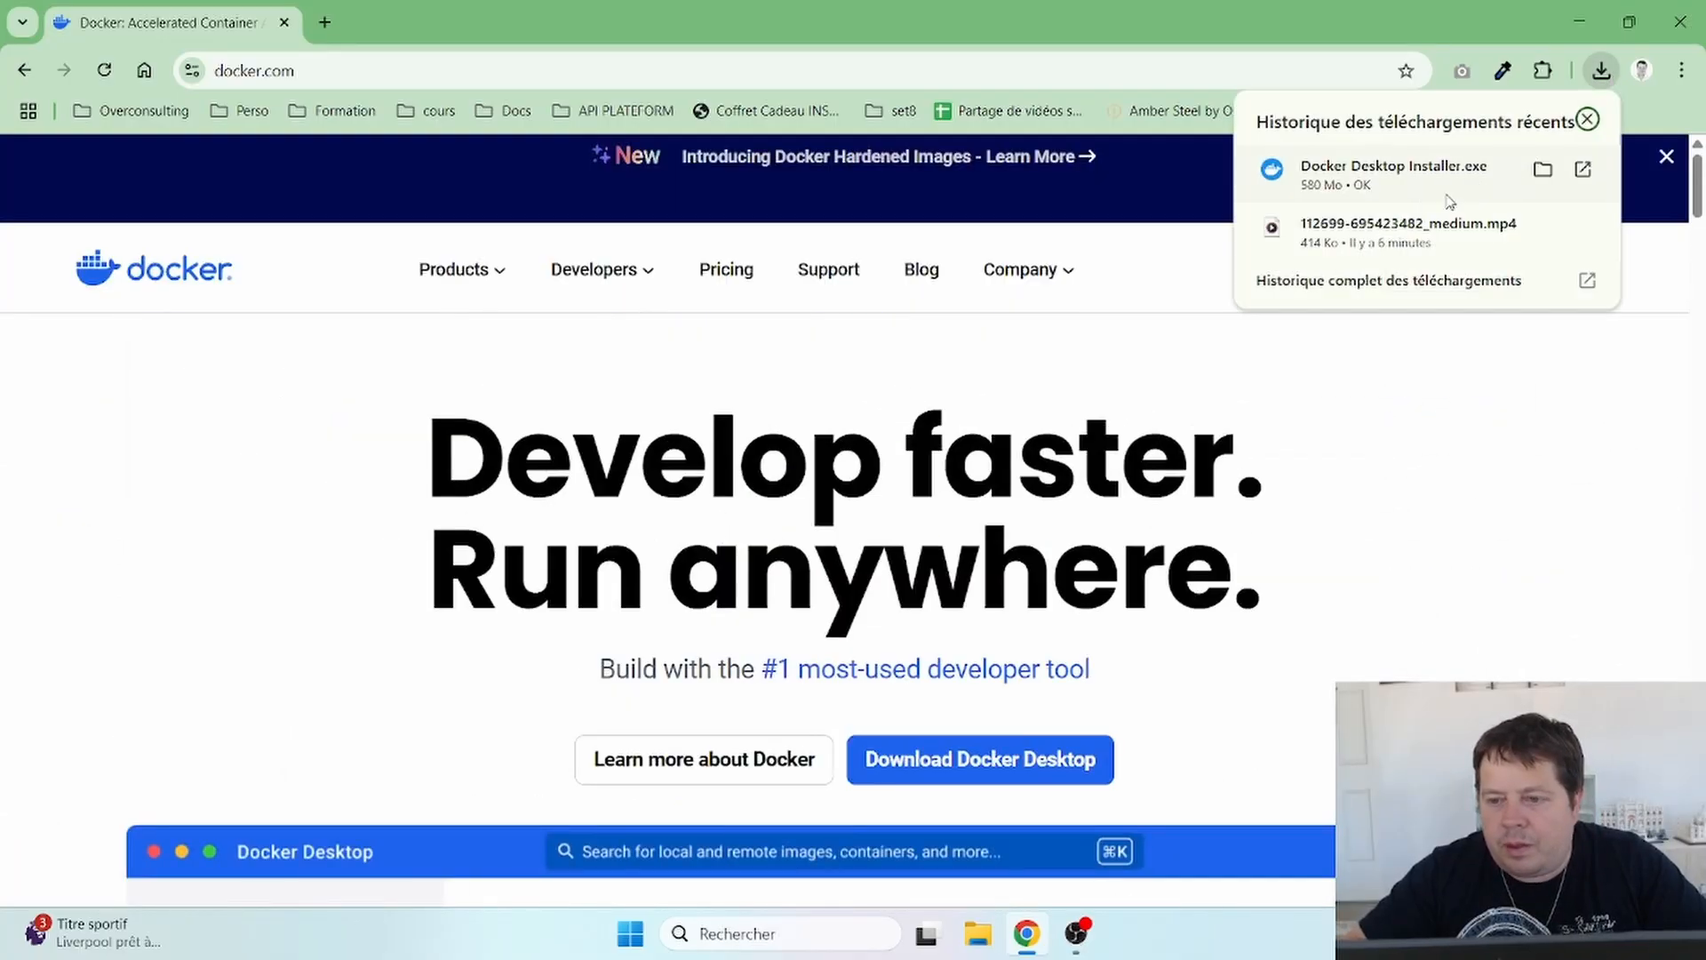
left_click(1398, 191)
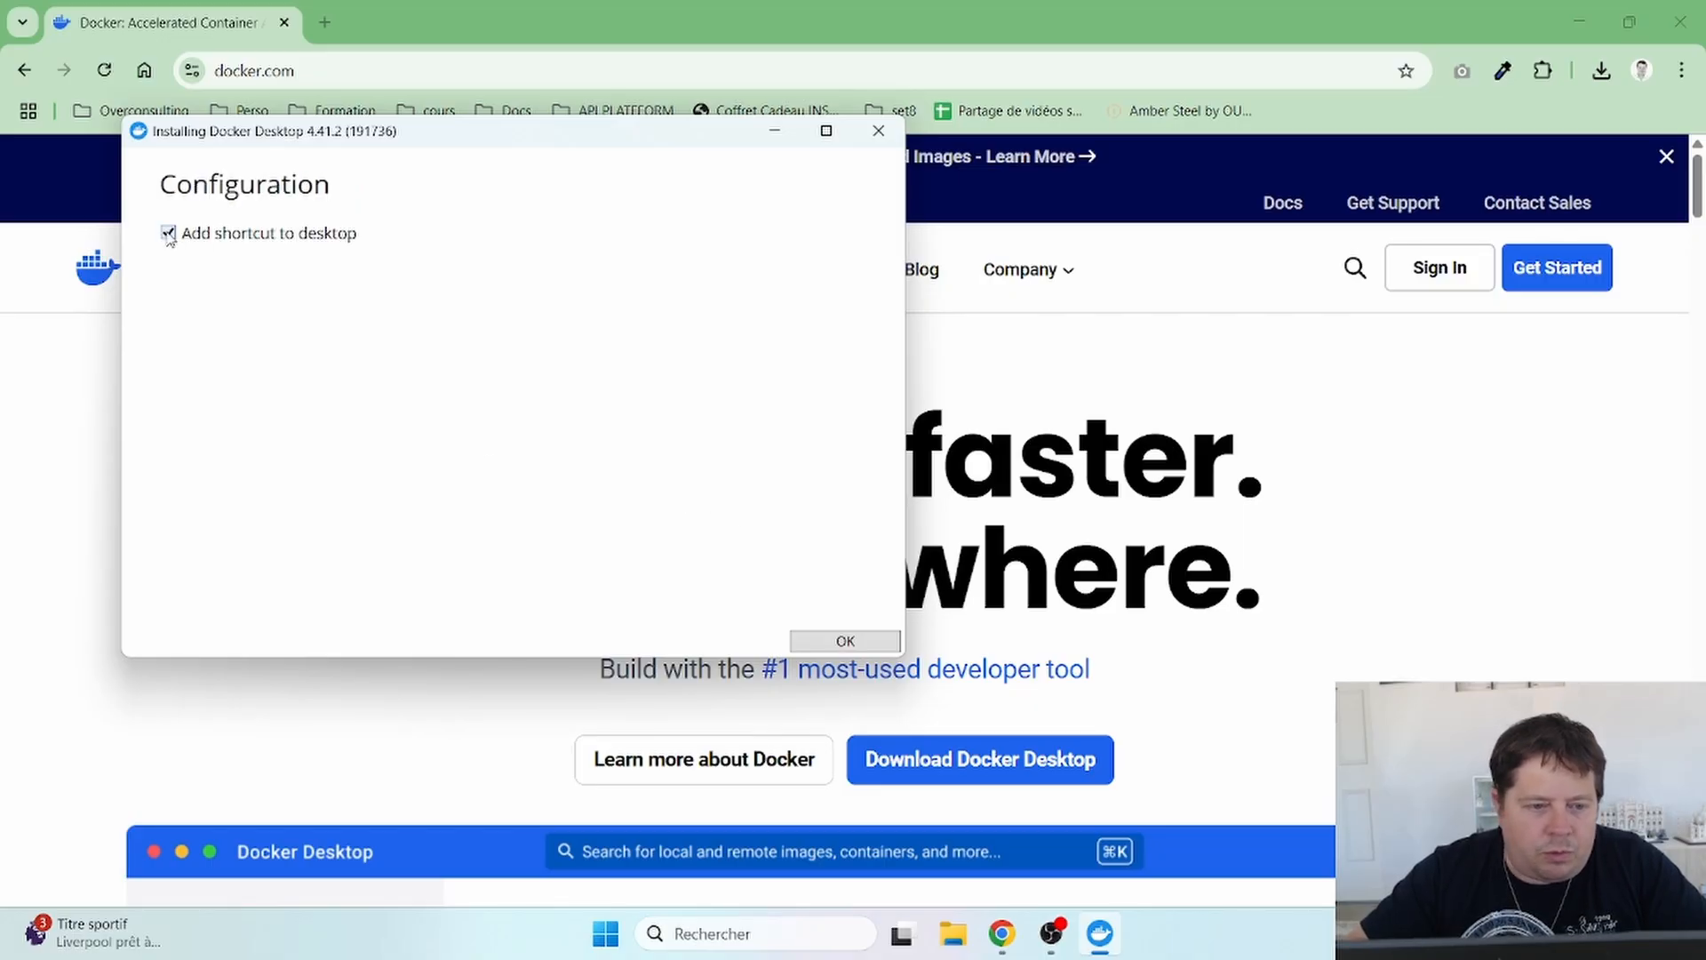
left_click(845, 641)
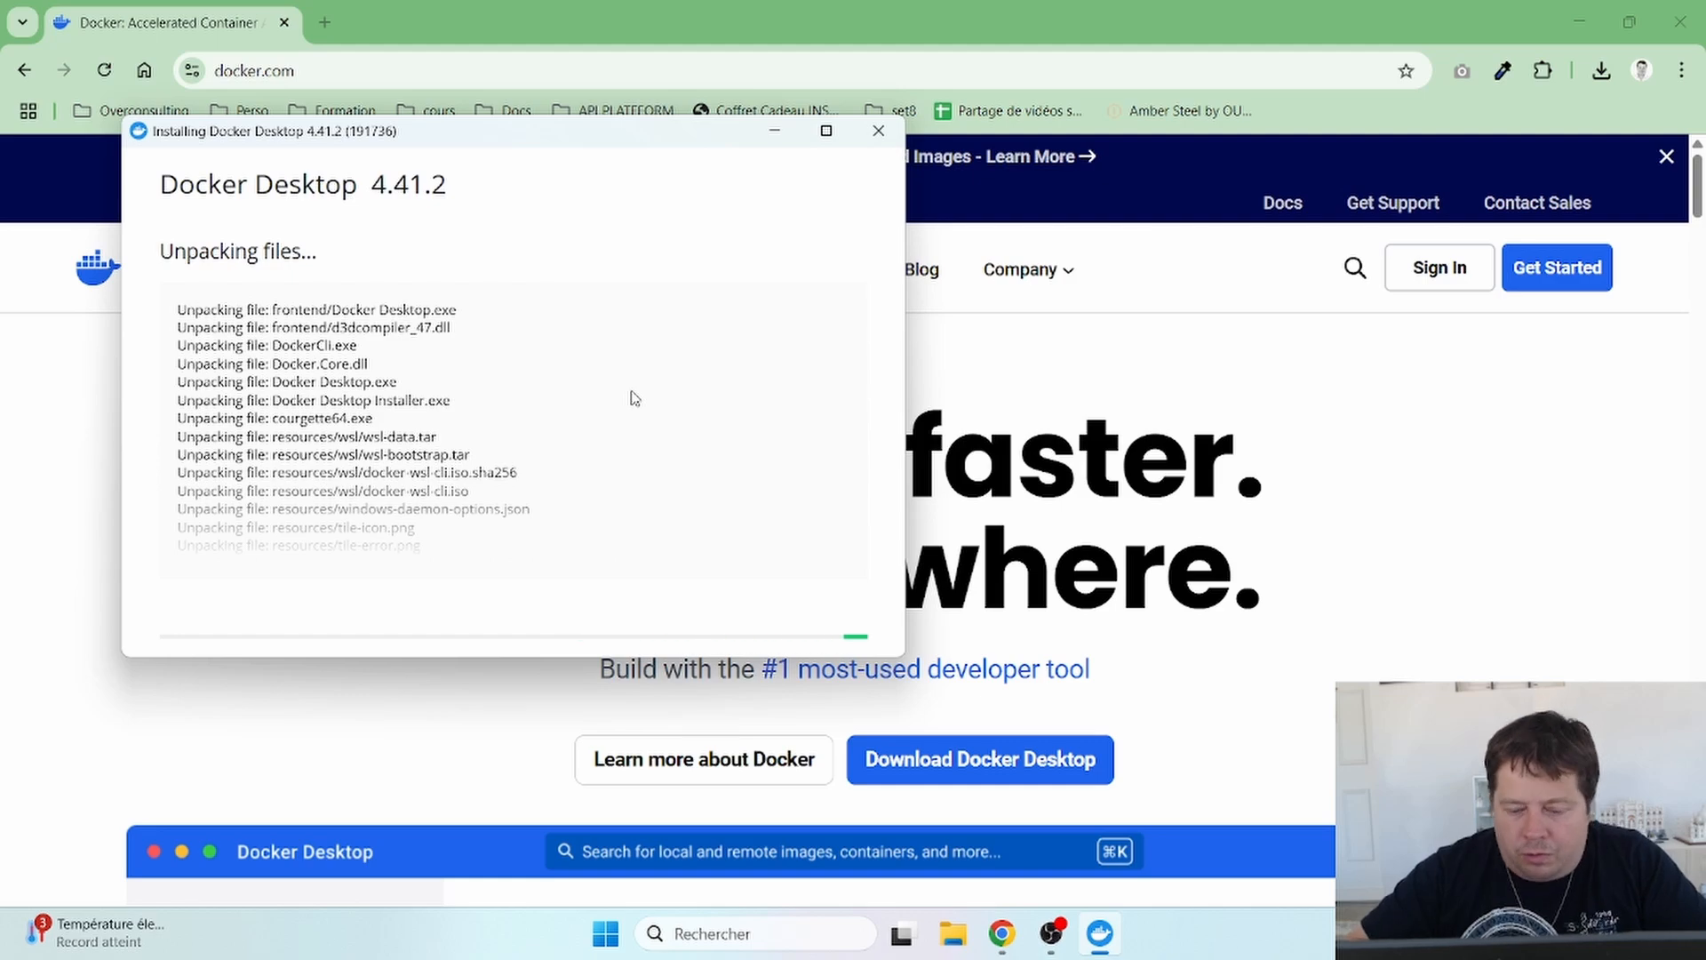
- Wait for the installation to finish until the Subscription Service Agreement appears
scroll(634, 397, "up", 1)
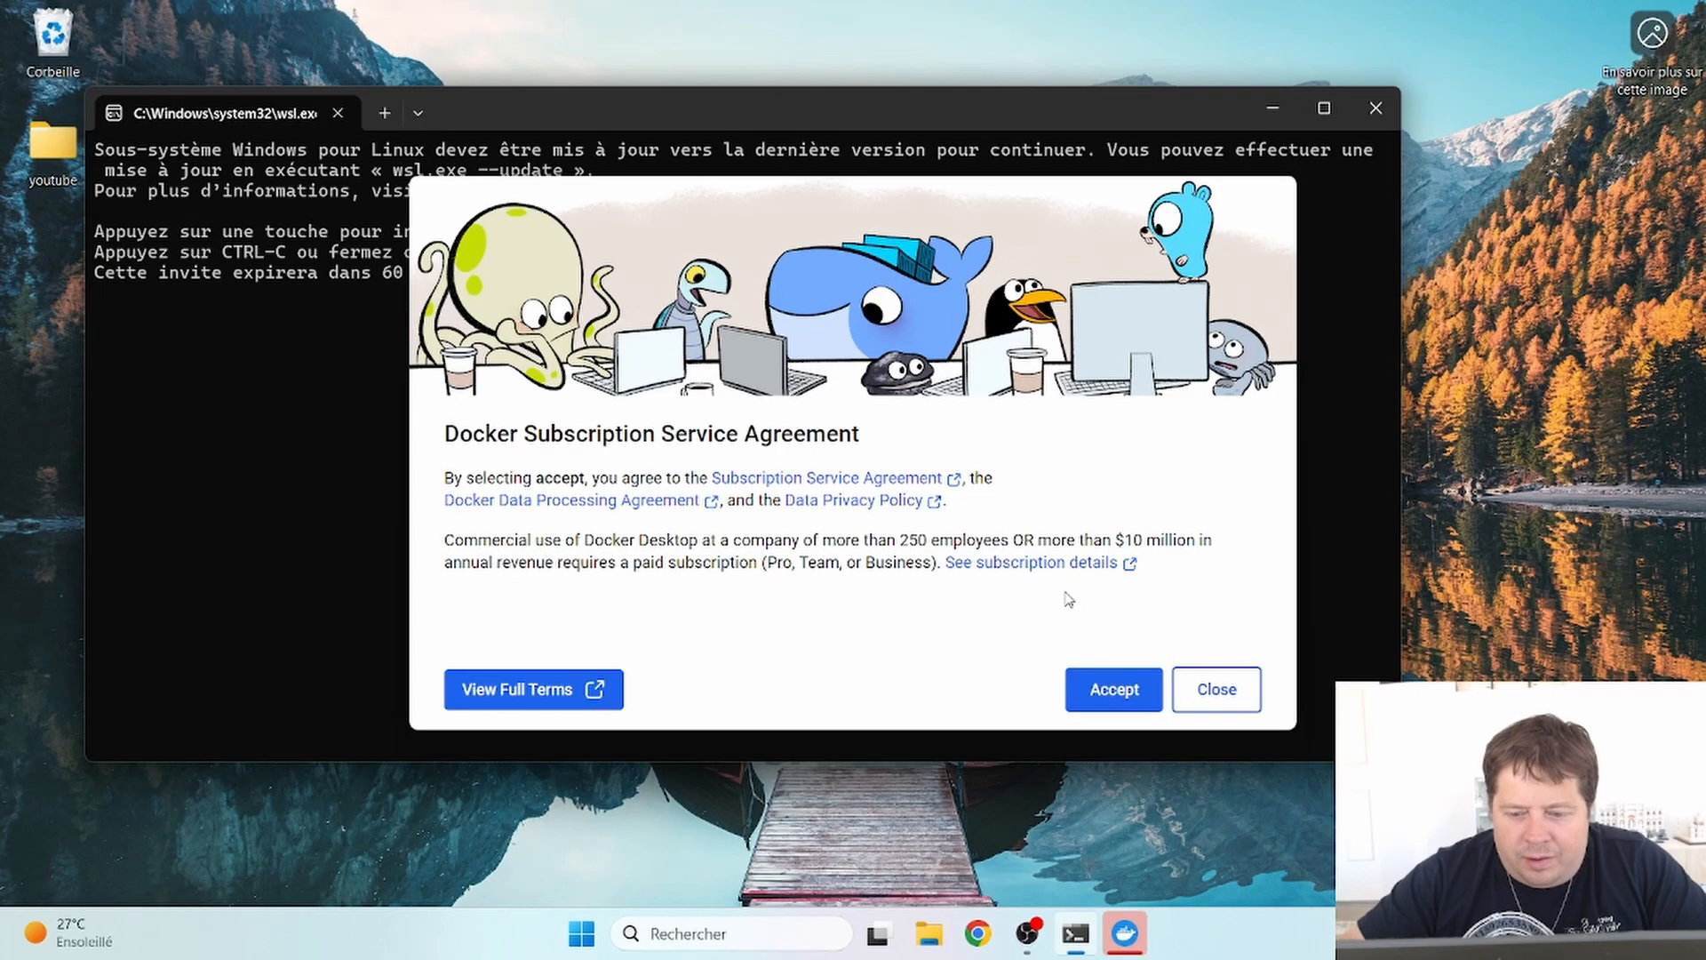
- Accept the agreement, finish with recommended settings, and skip the sign-in and survey screens
left_click(1114, 690)
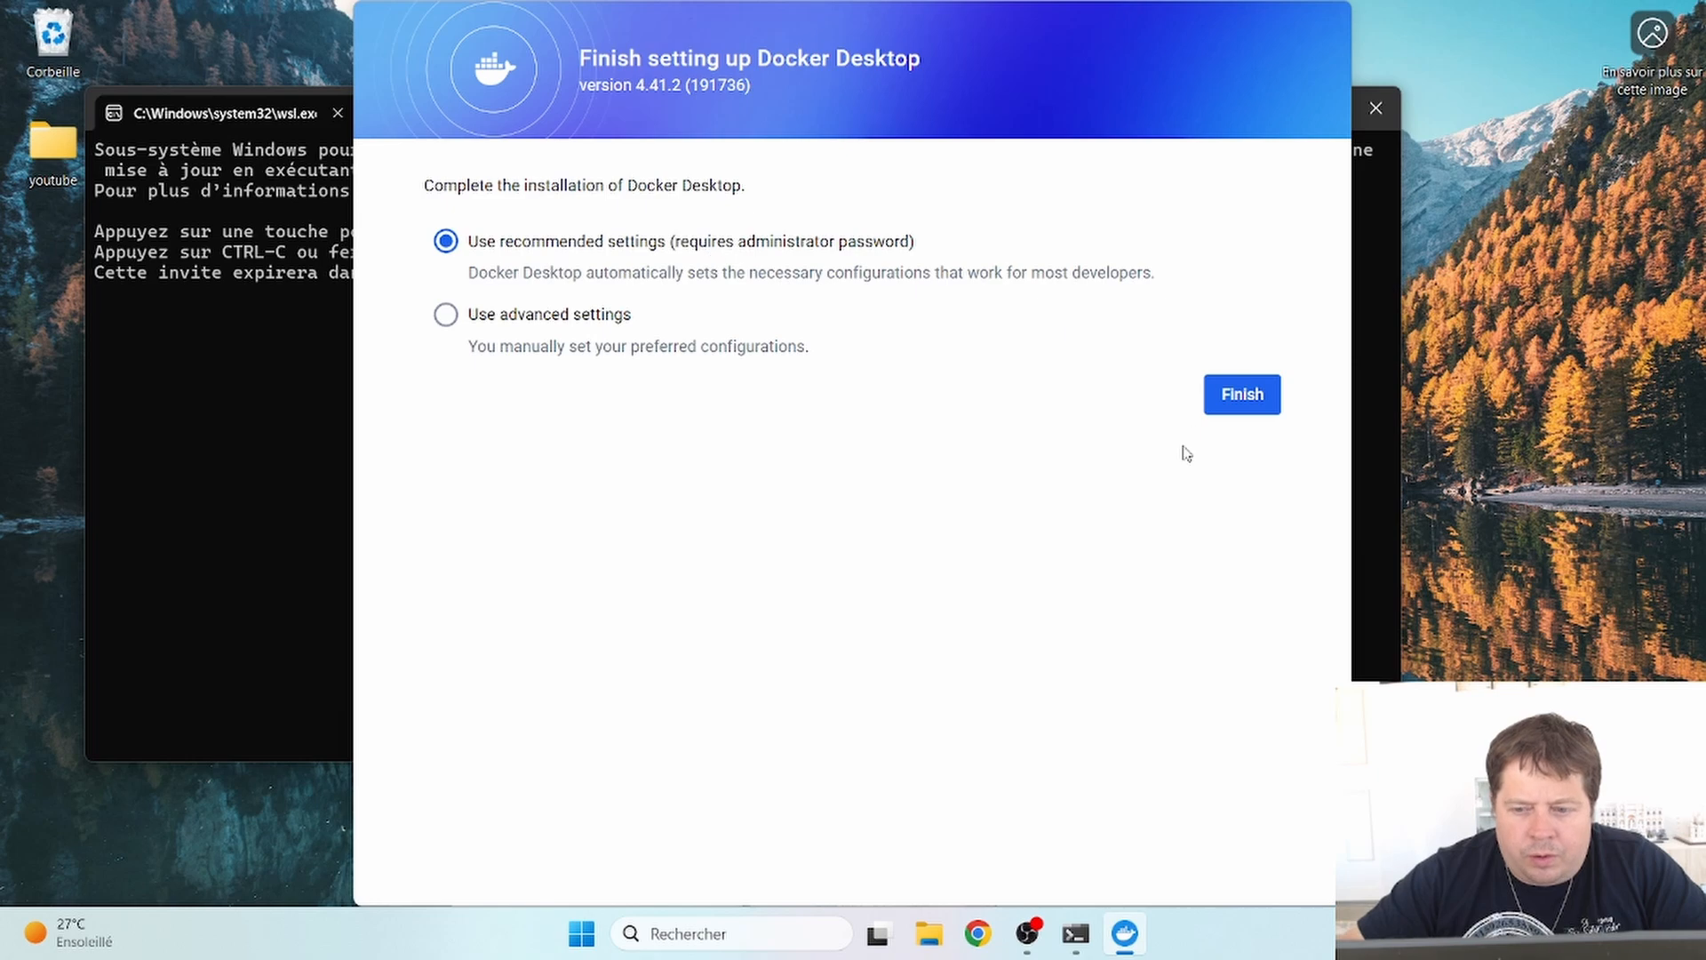
left_click(1244, 394)
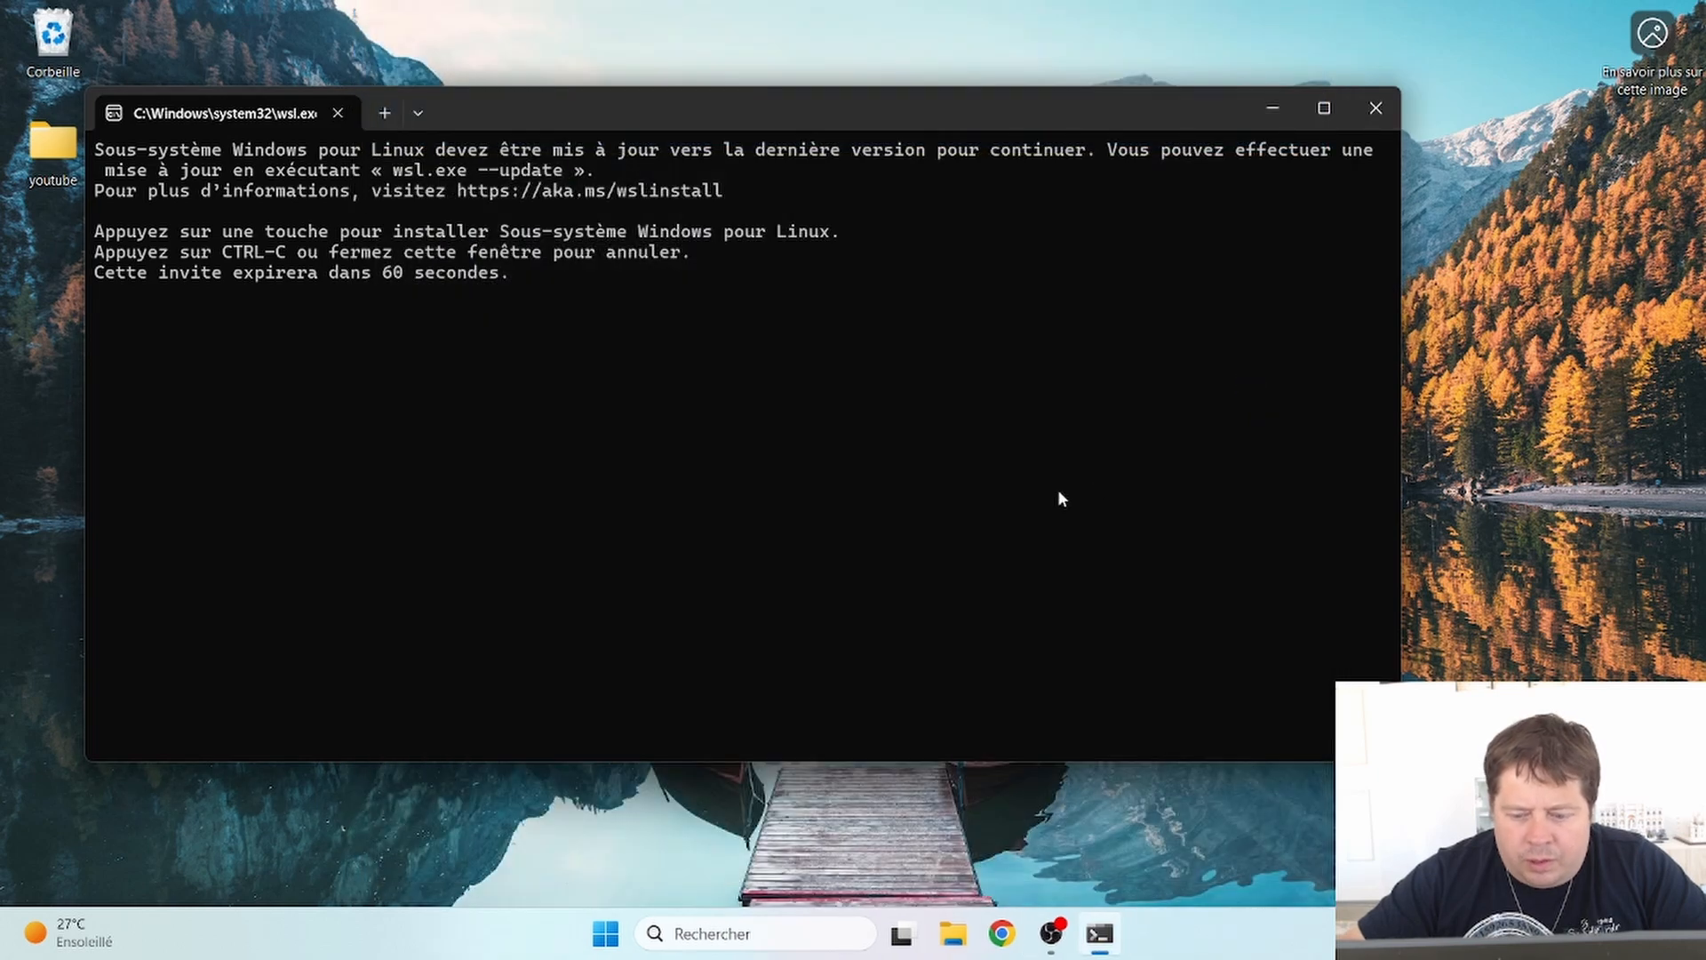
left_click(1220, 78)
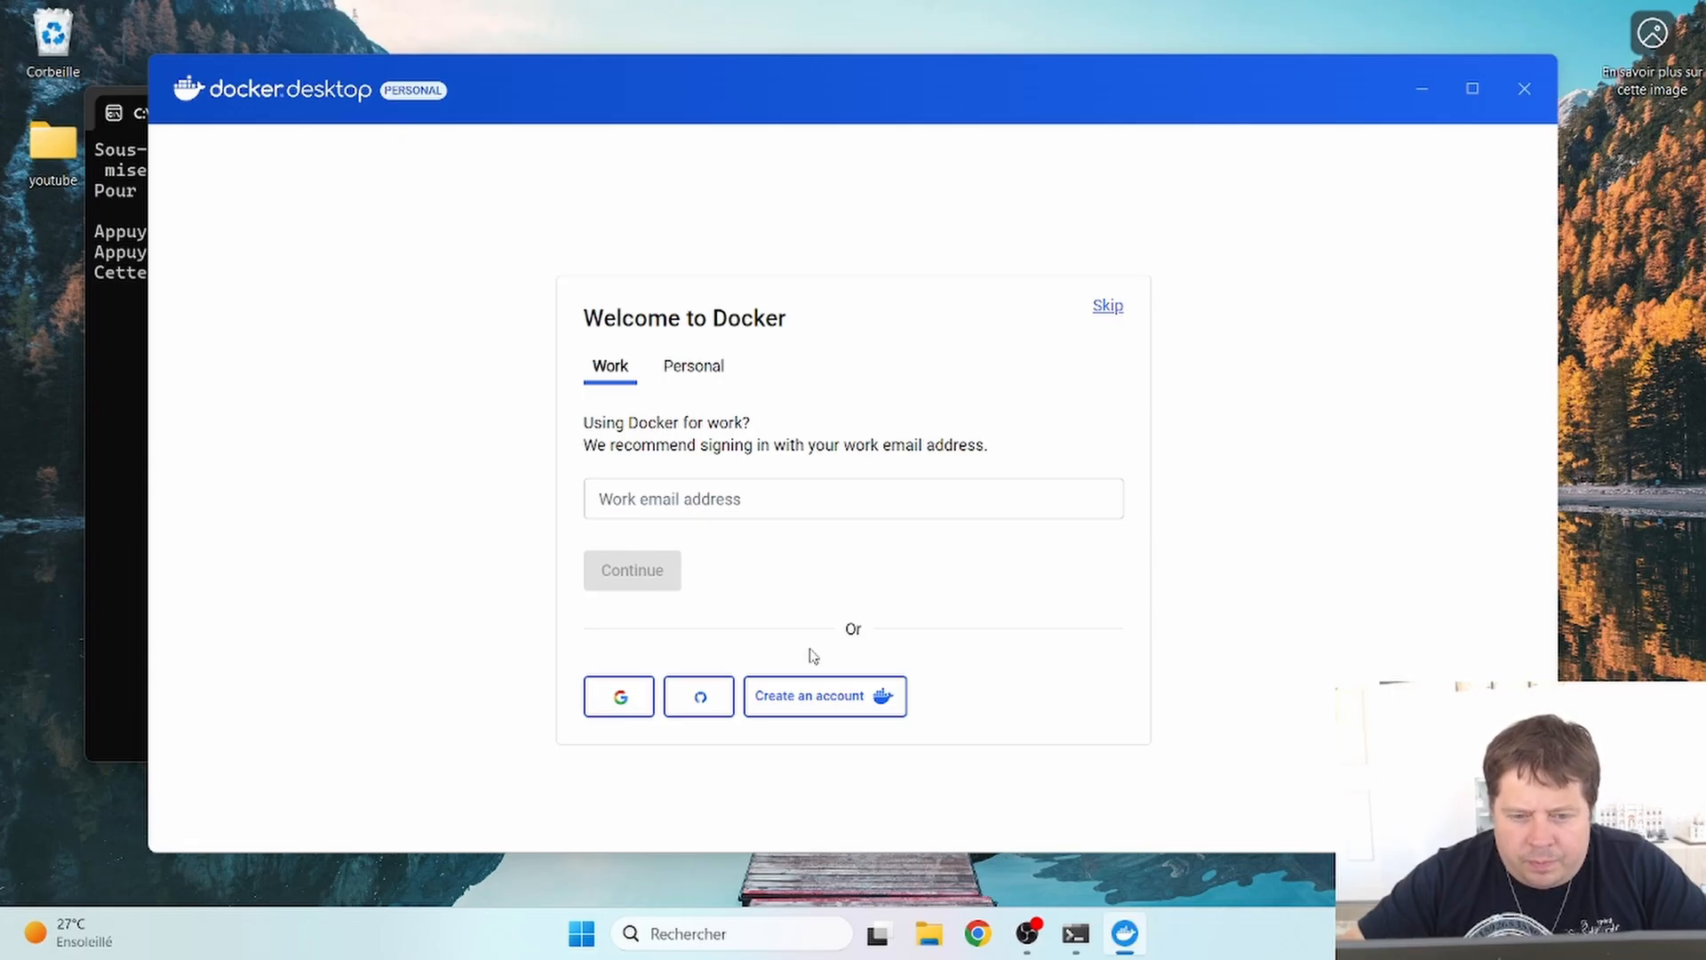
left_click(1107, 308)
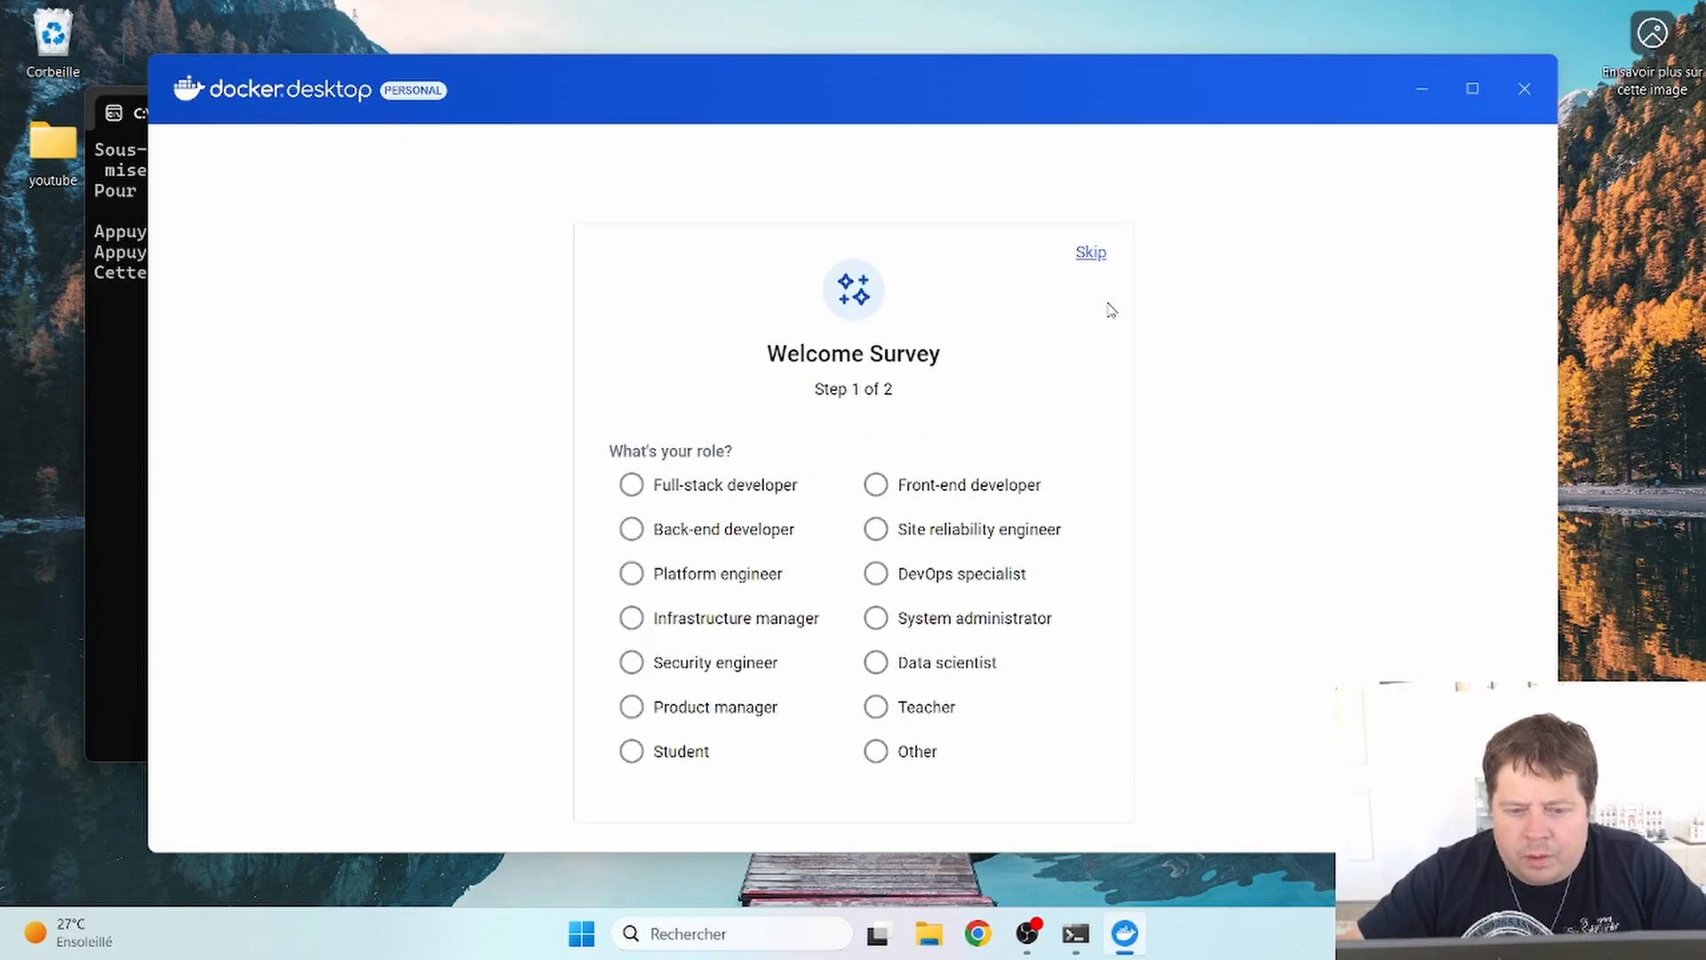
left_click(1090, 255)
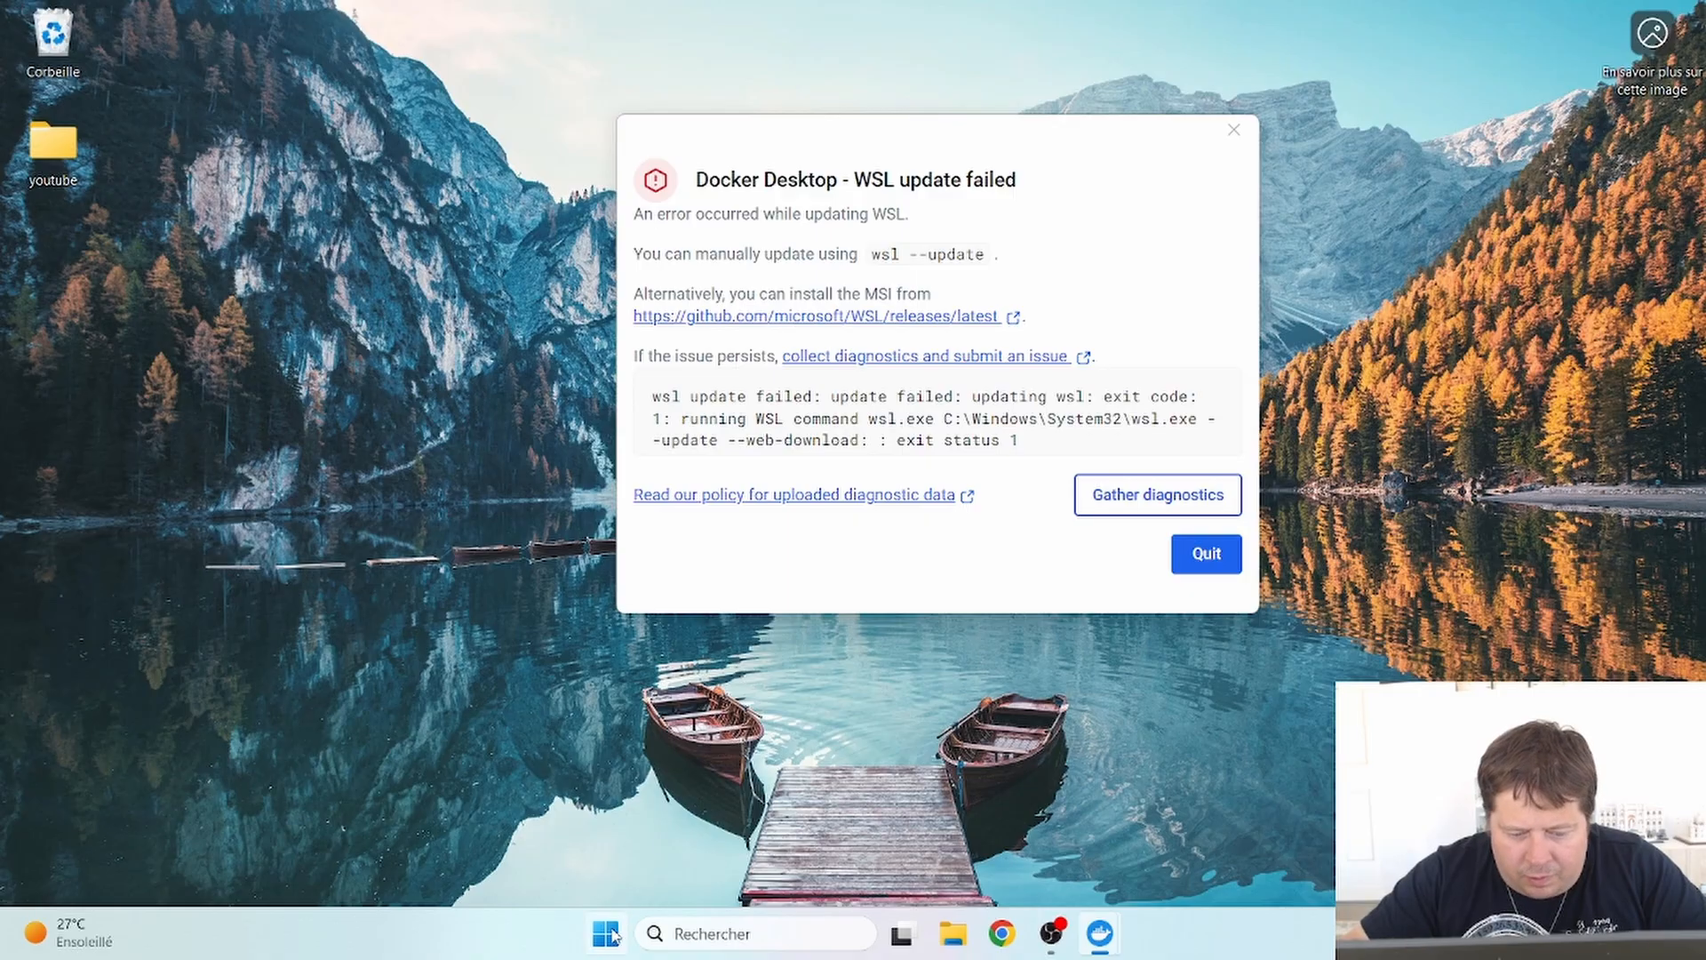
- Launch Windows PowerShell as administrator from a Start search for 'pow'
left_click(610, 933)
type("pow")
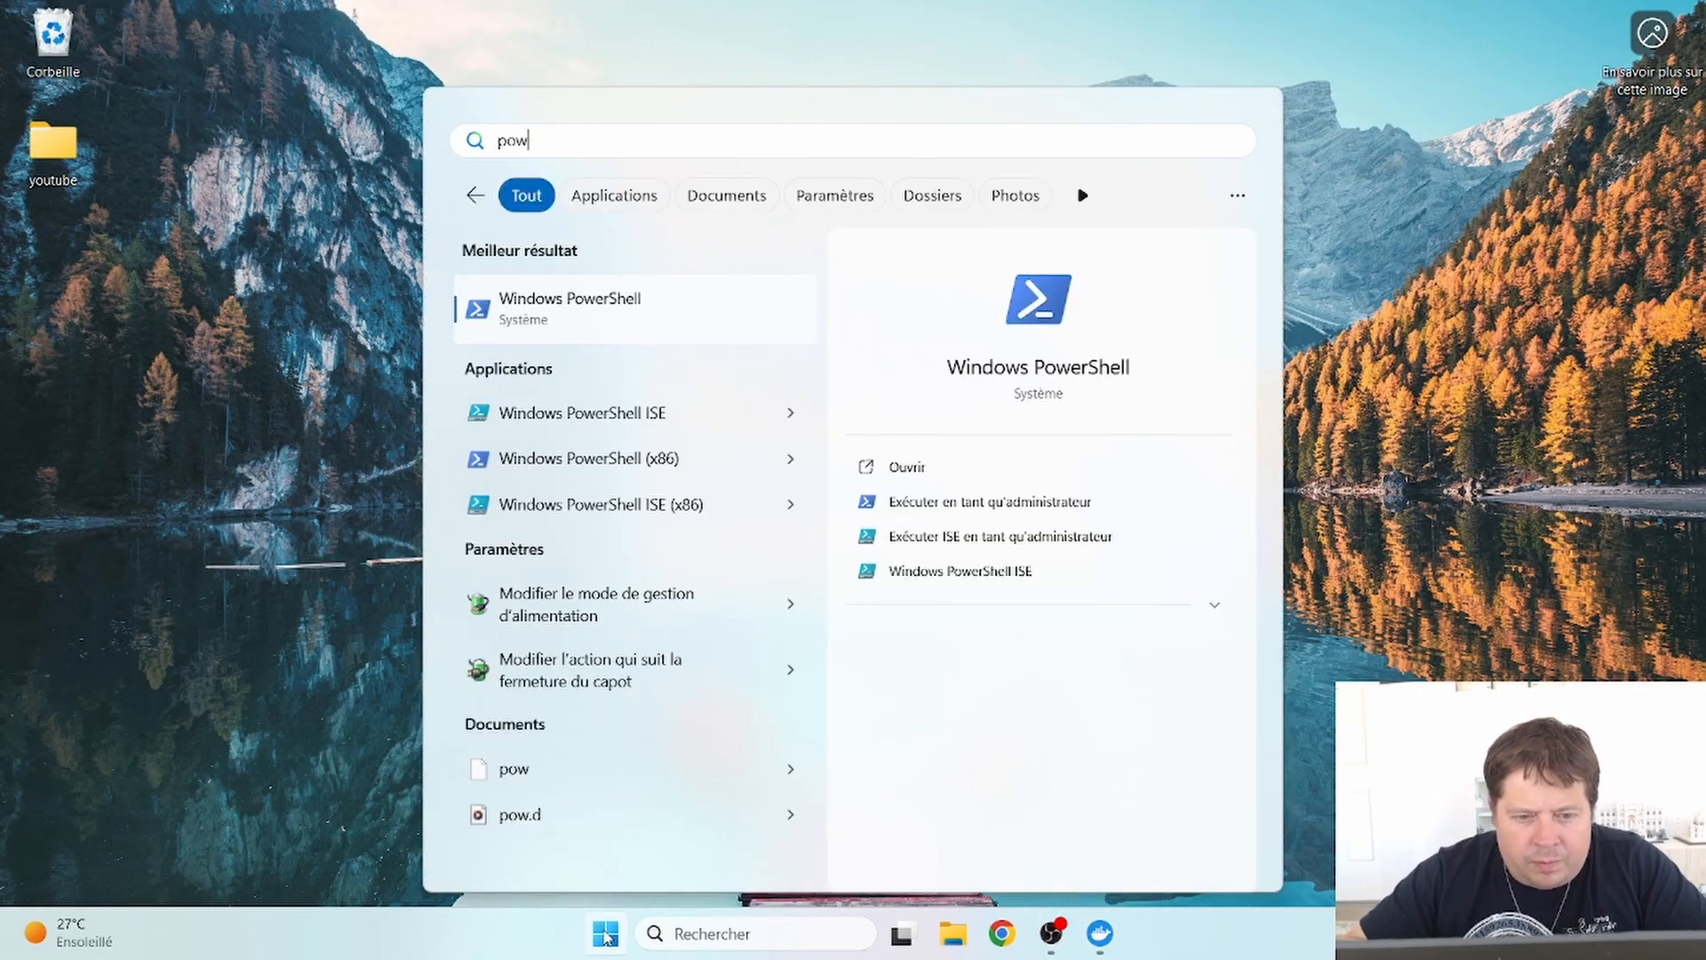
left_click(1026, 503)
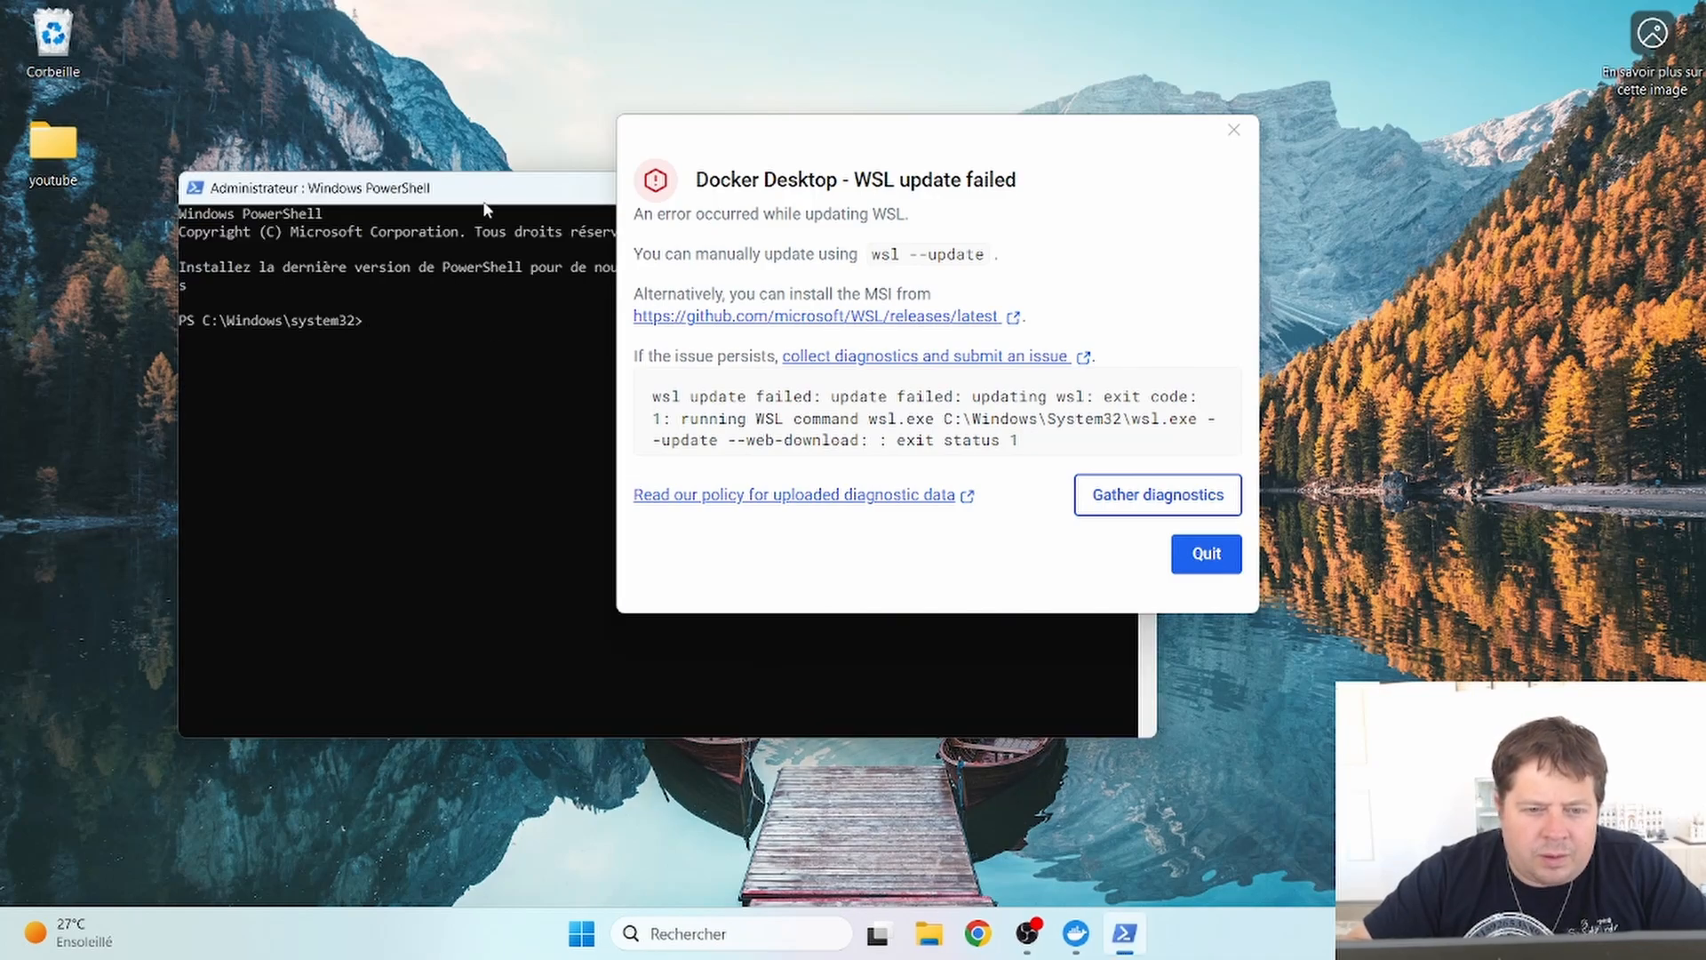
left_click_drag(489, 188, 418, 237)
- Run wsl --update to install WSL 2.5.9, then close PowerShell
left_click(456, 440)
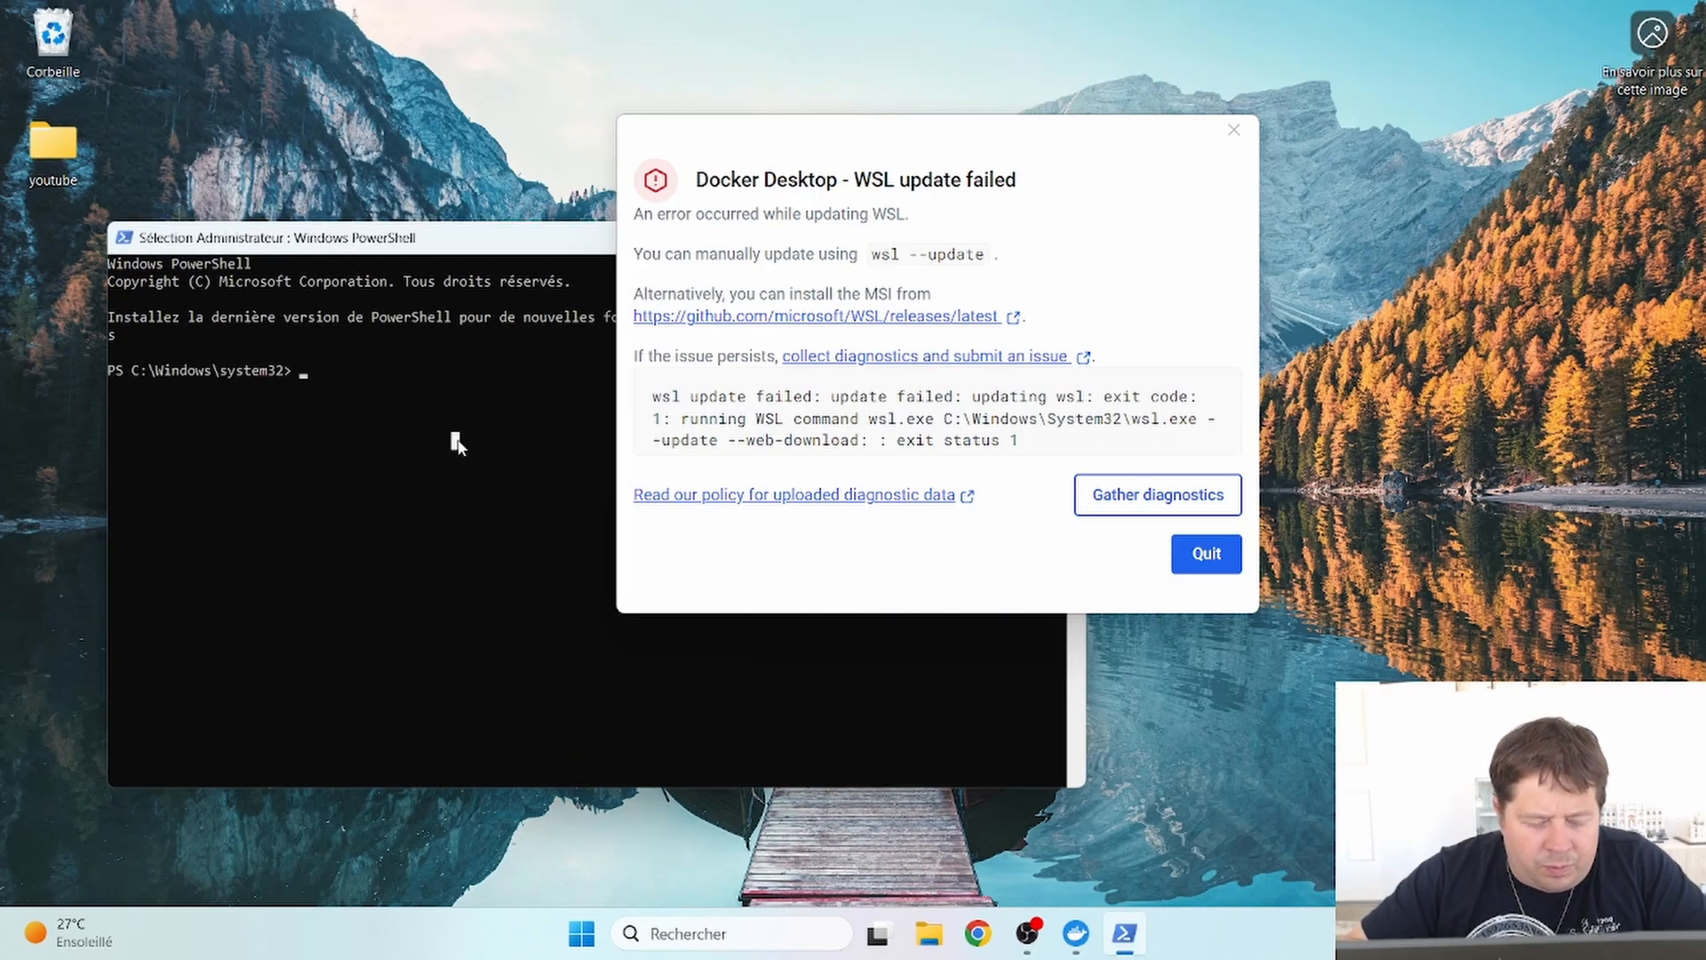
type("wsl ")
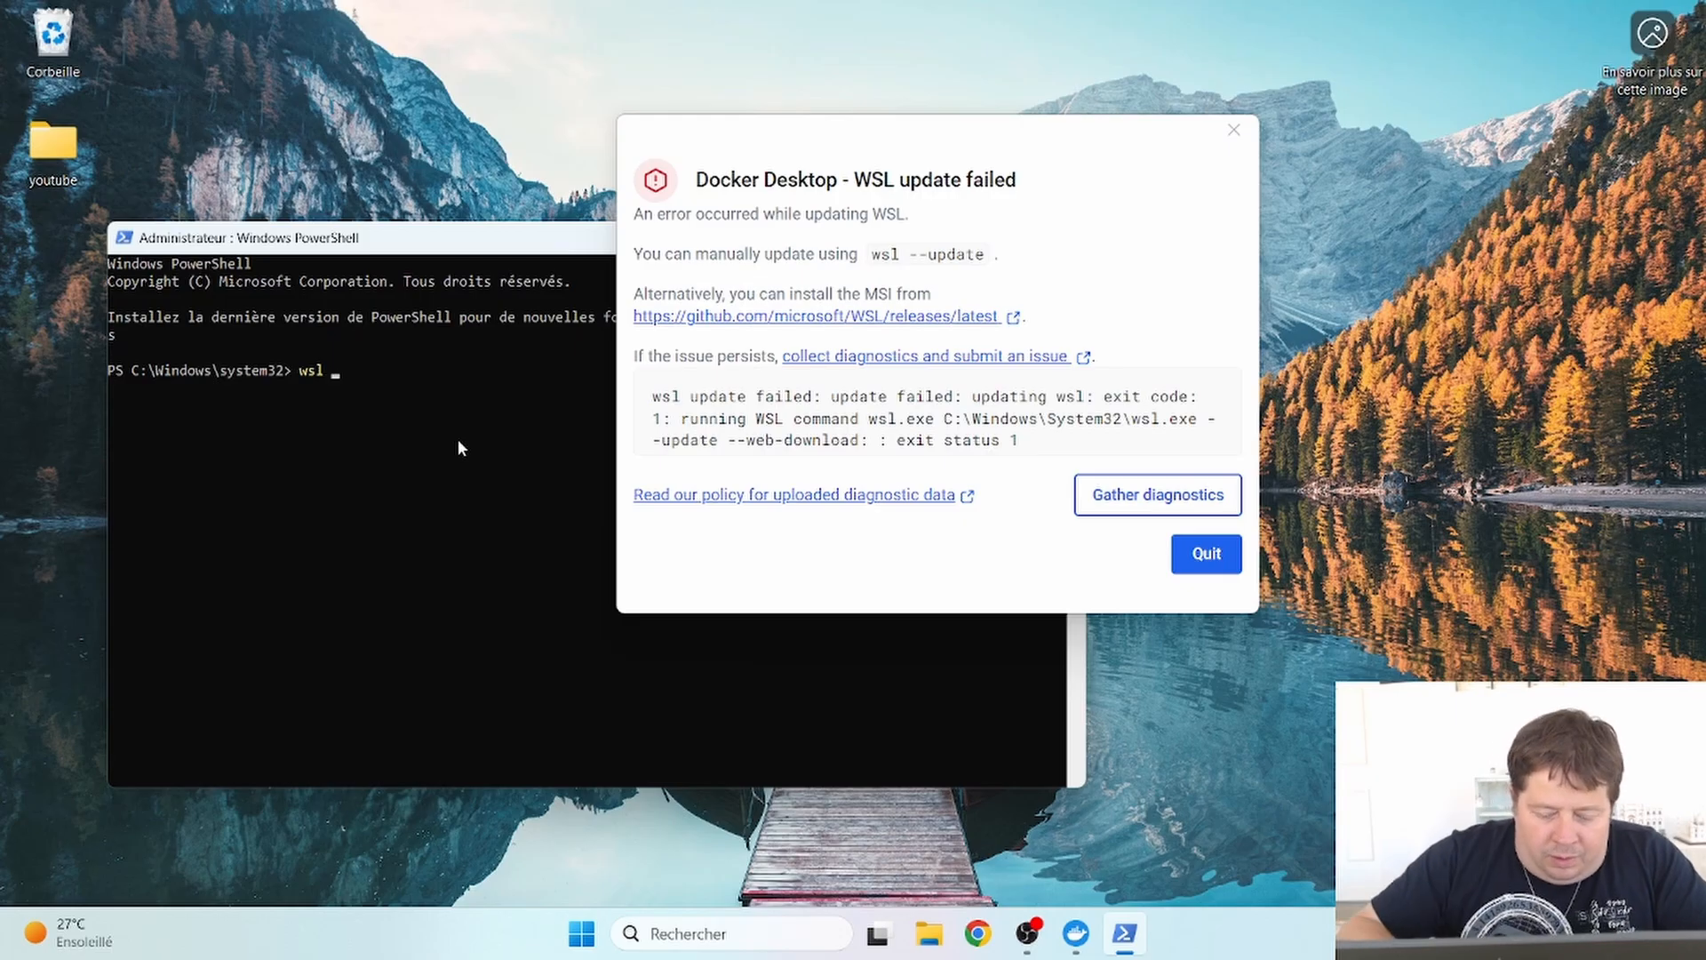
type("--update")
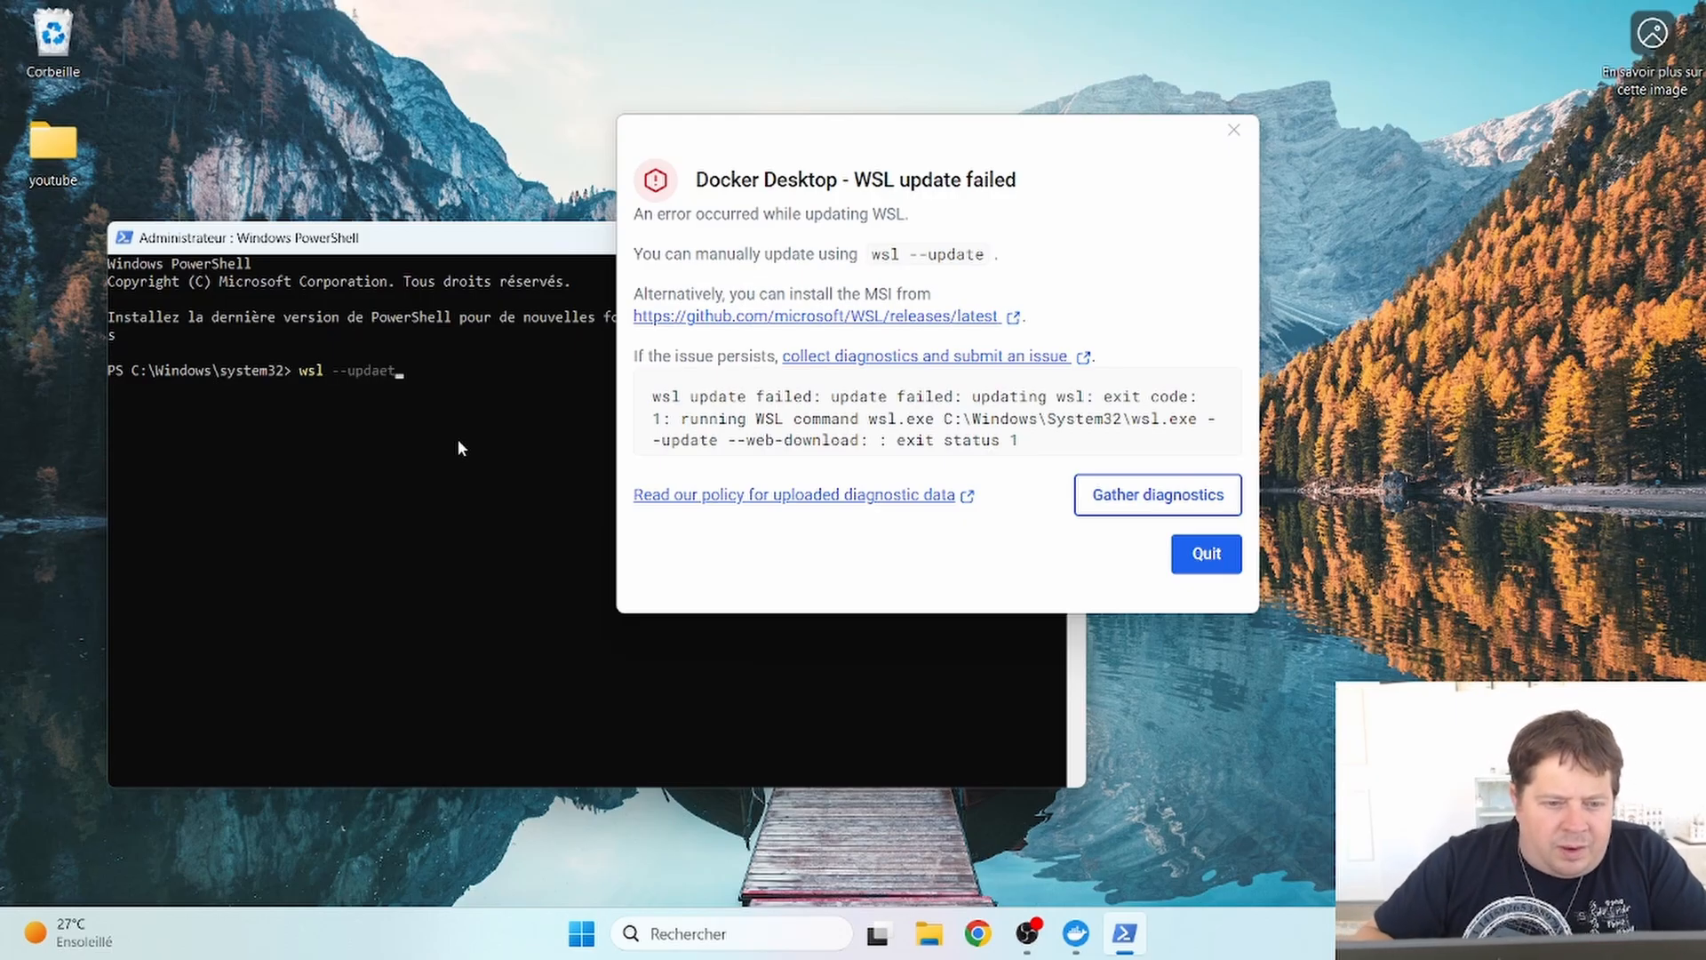
key("Return")
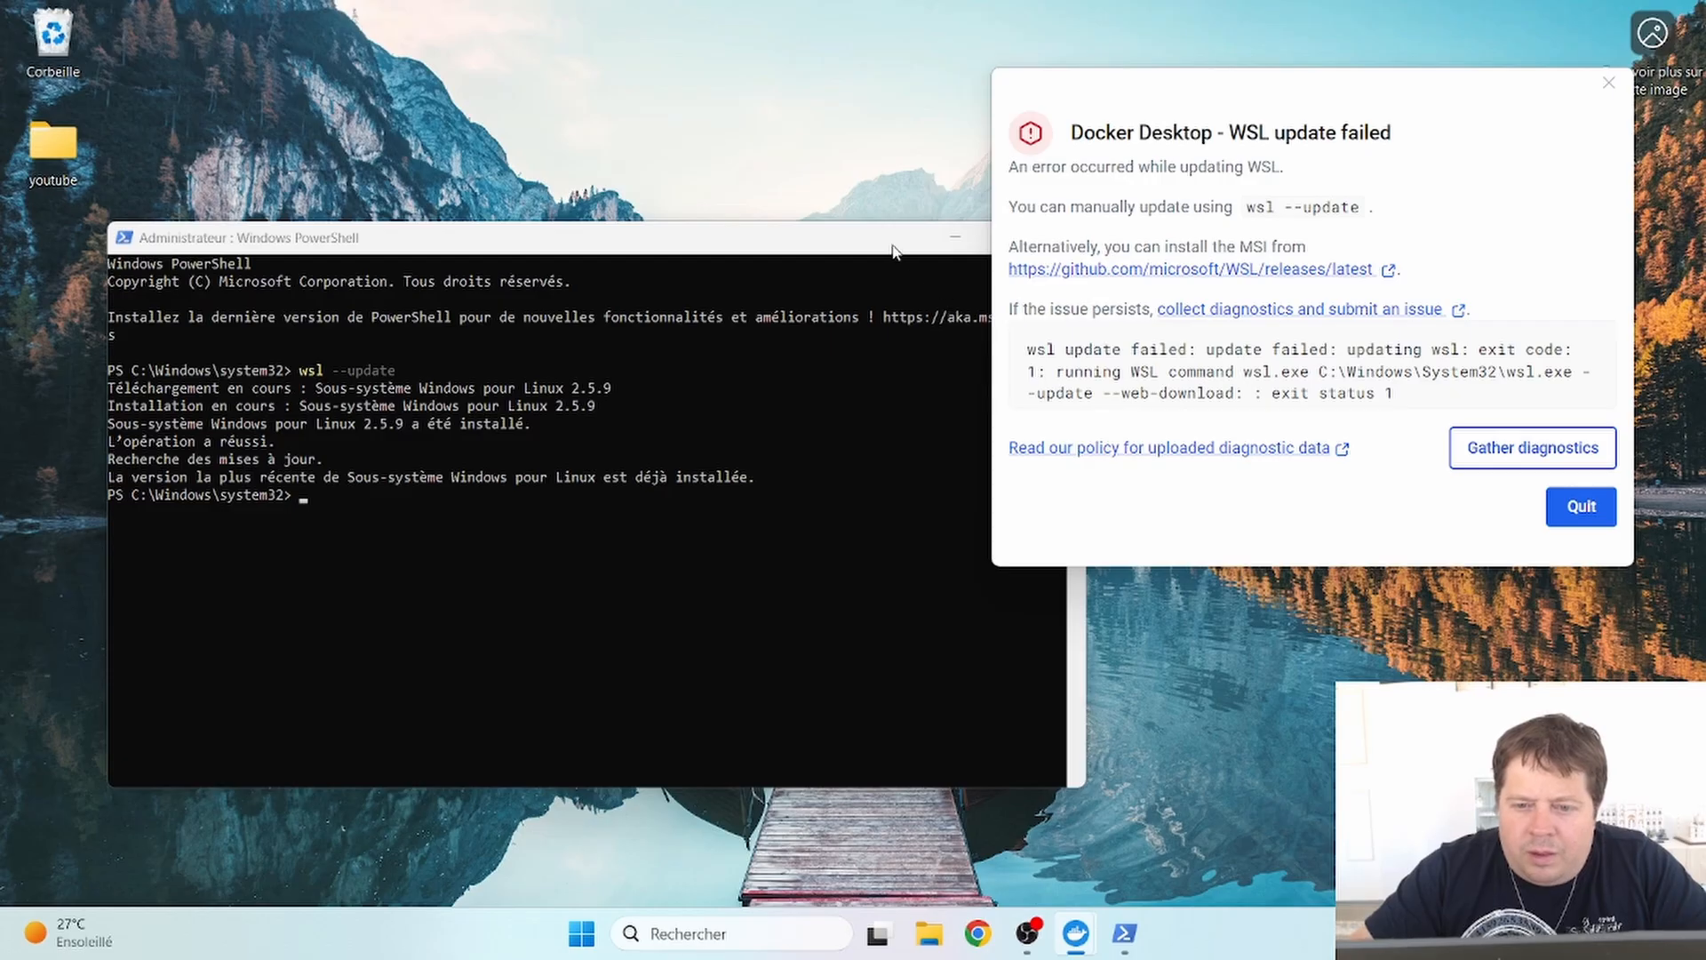
left_click_drag(893, 252, 804, 204)
left_click(967, 197)
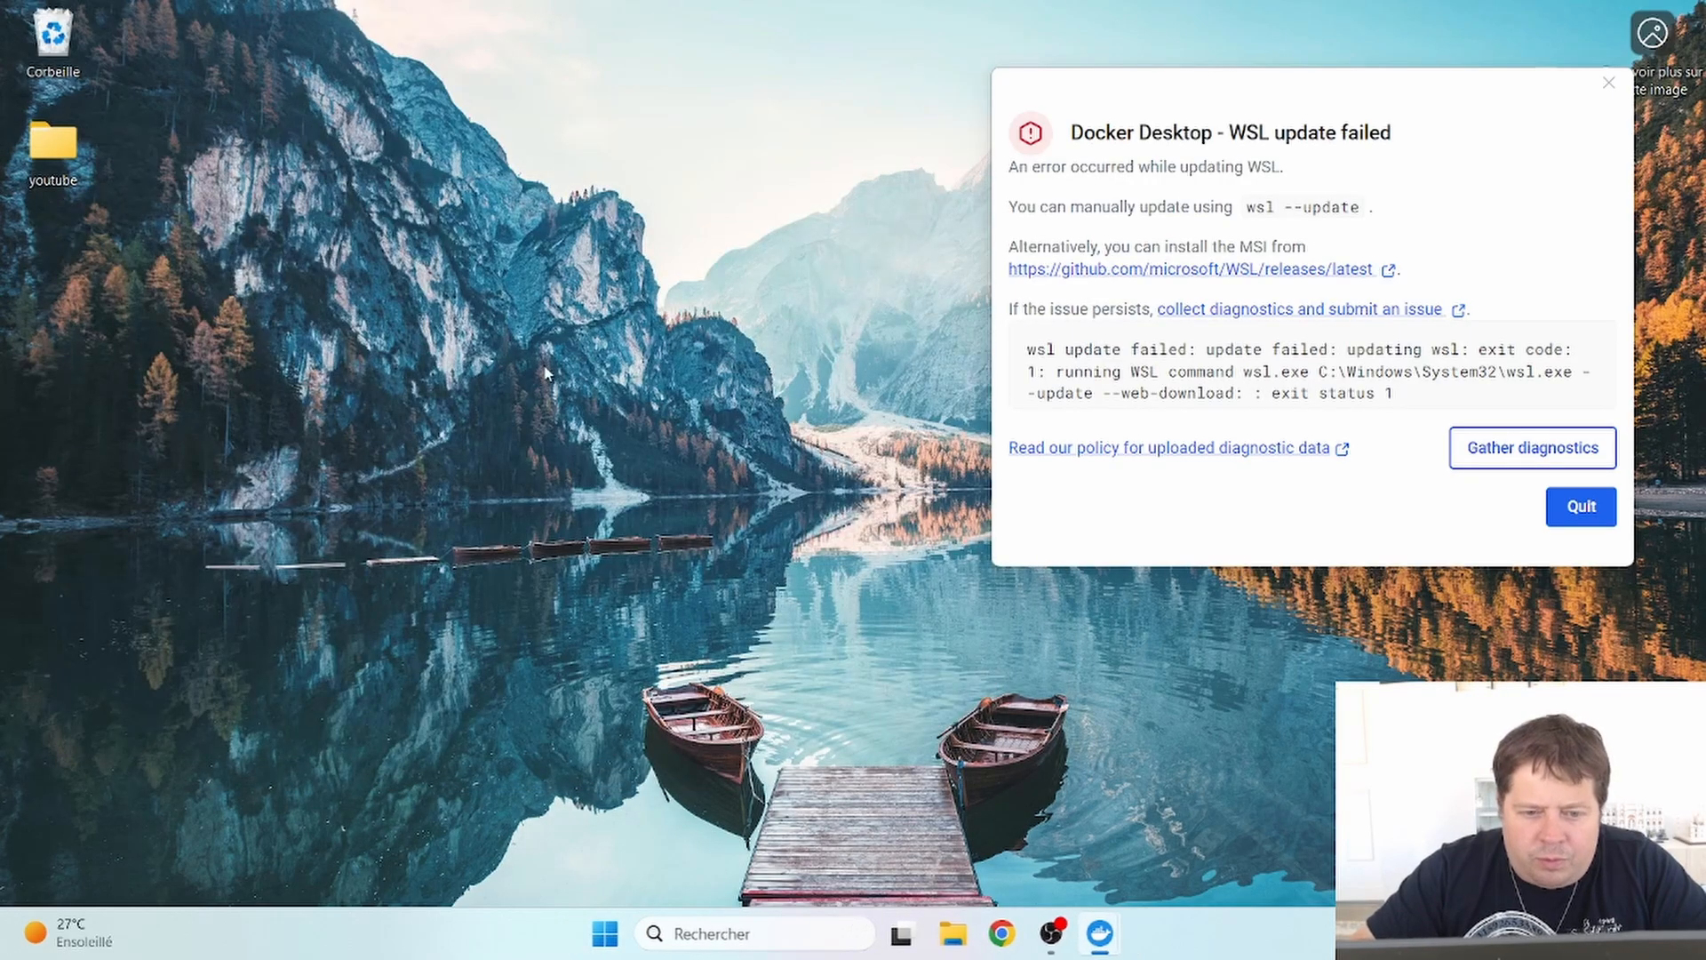
left_click(607, 935)
type("fonct")
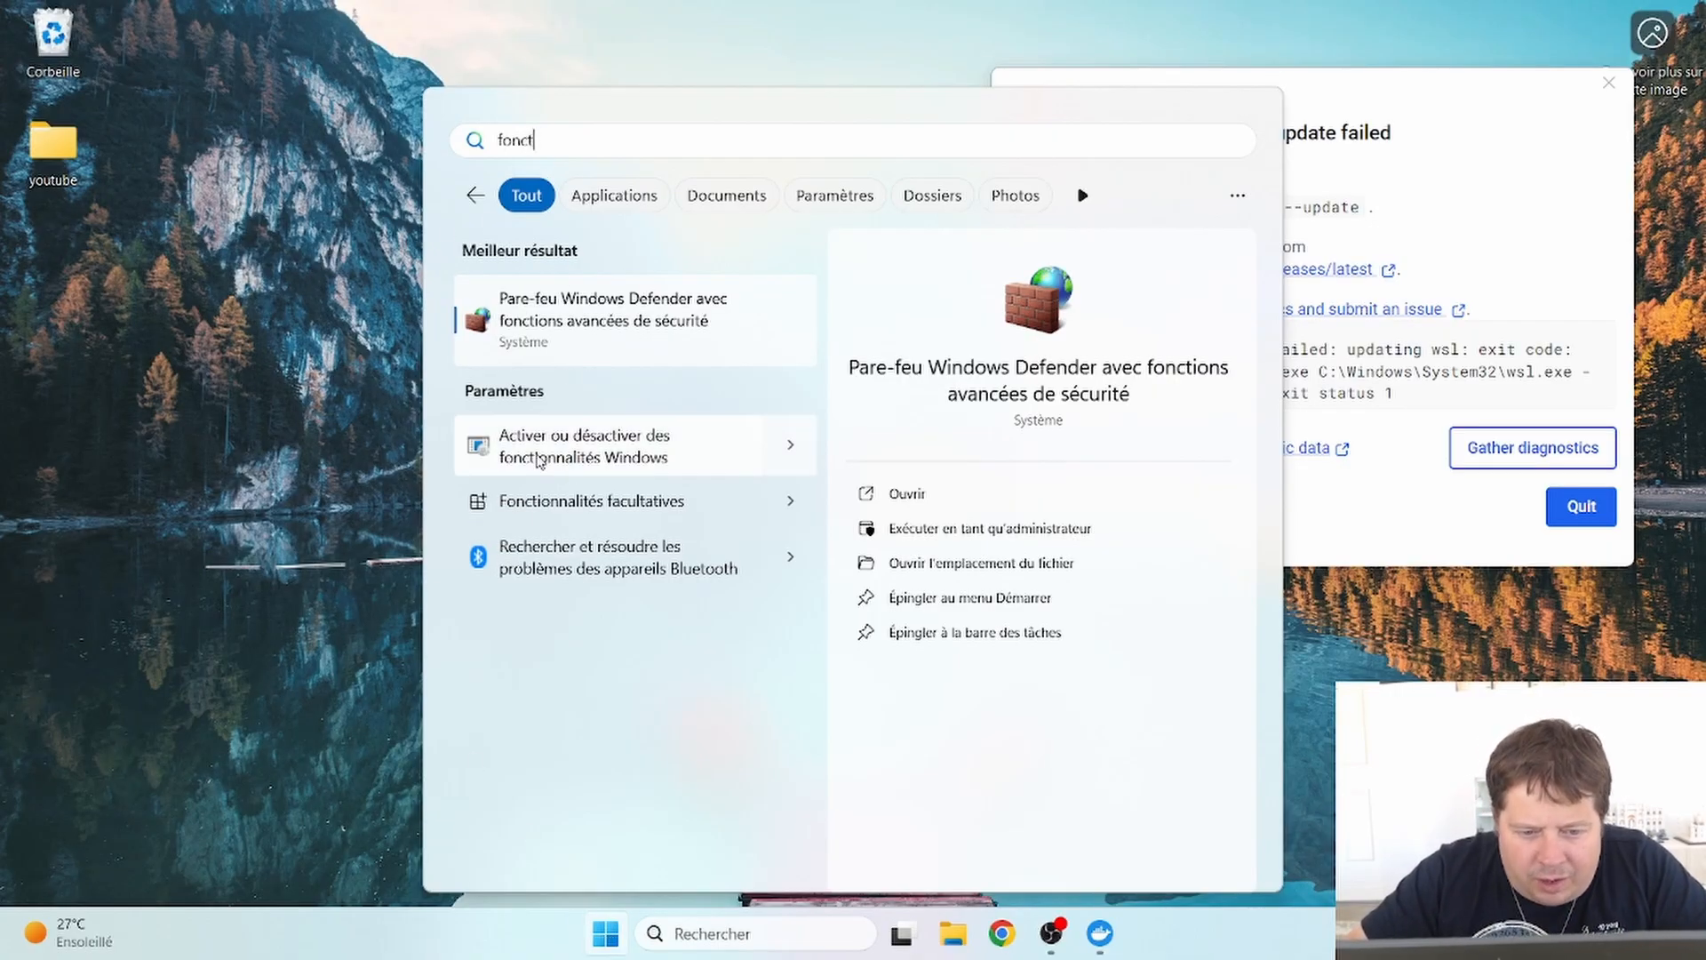
left_click(601, 451)
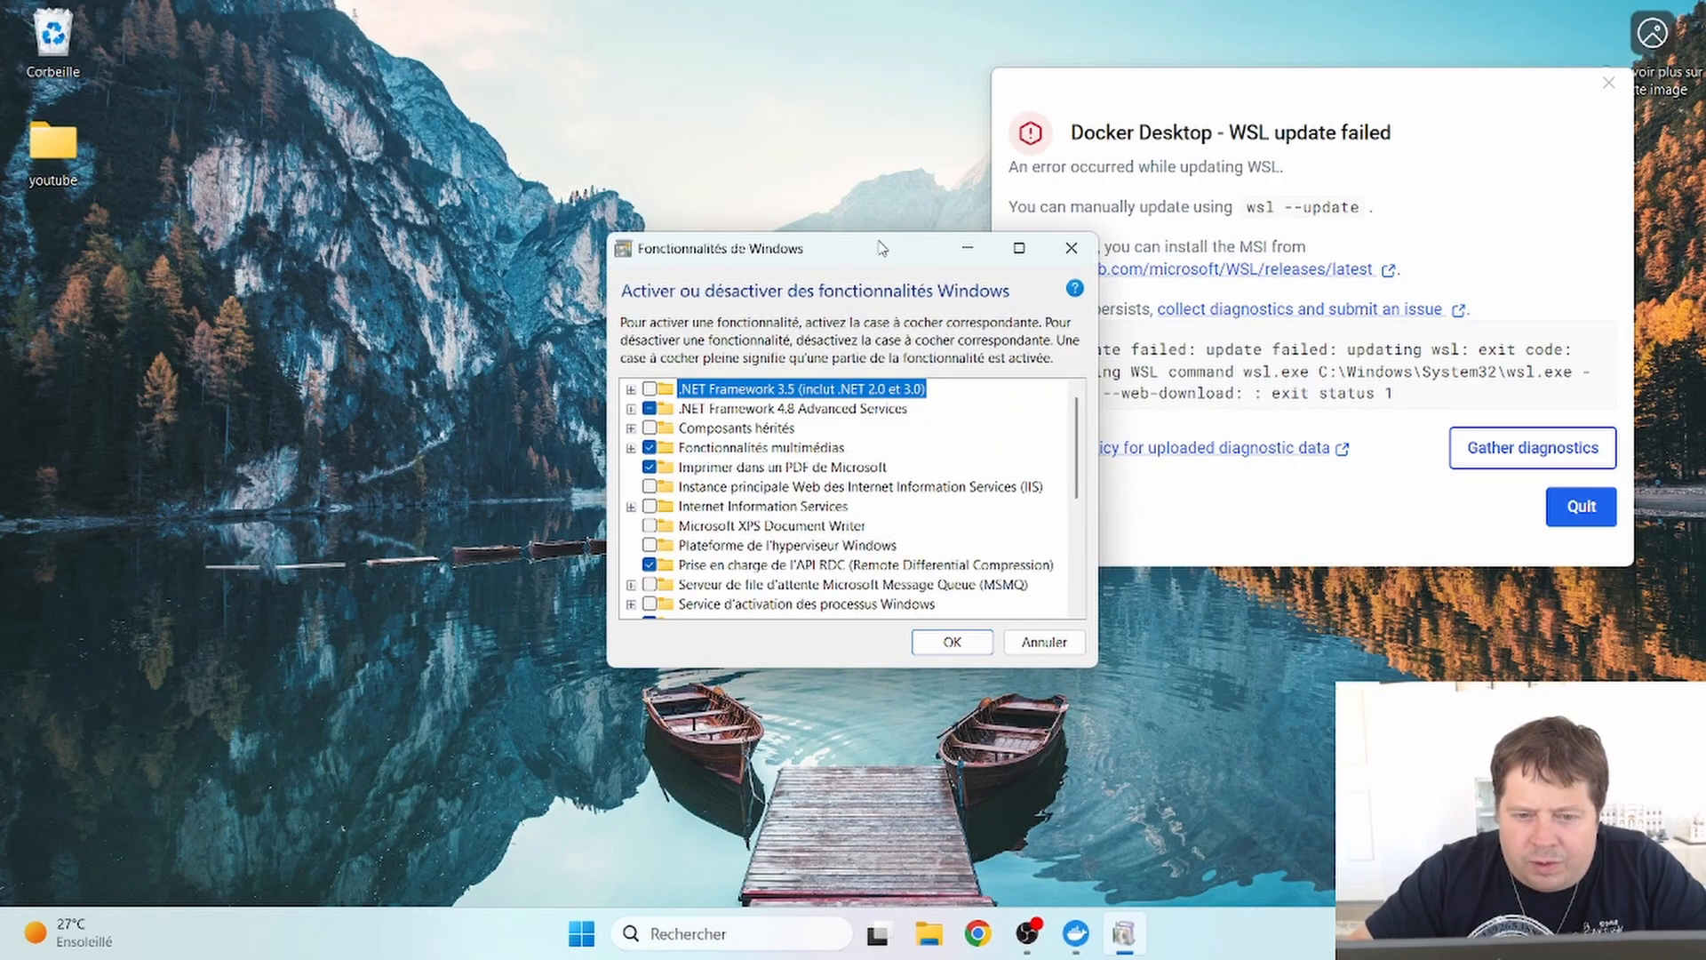
left_click_drag(882, 250, 748, 88)
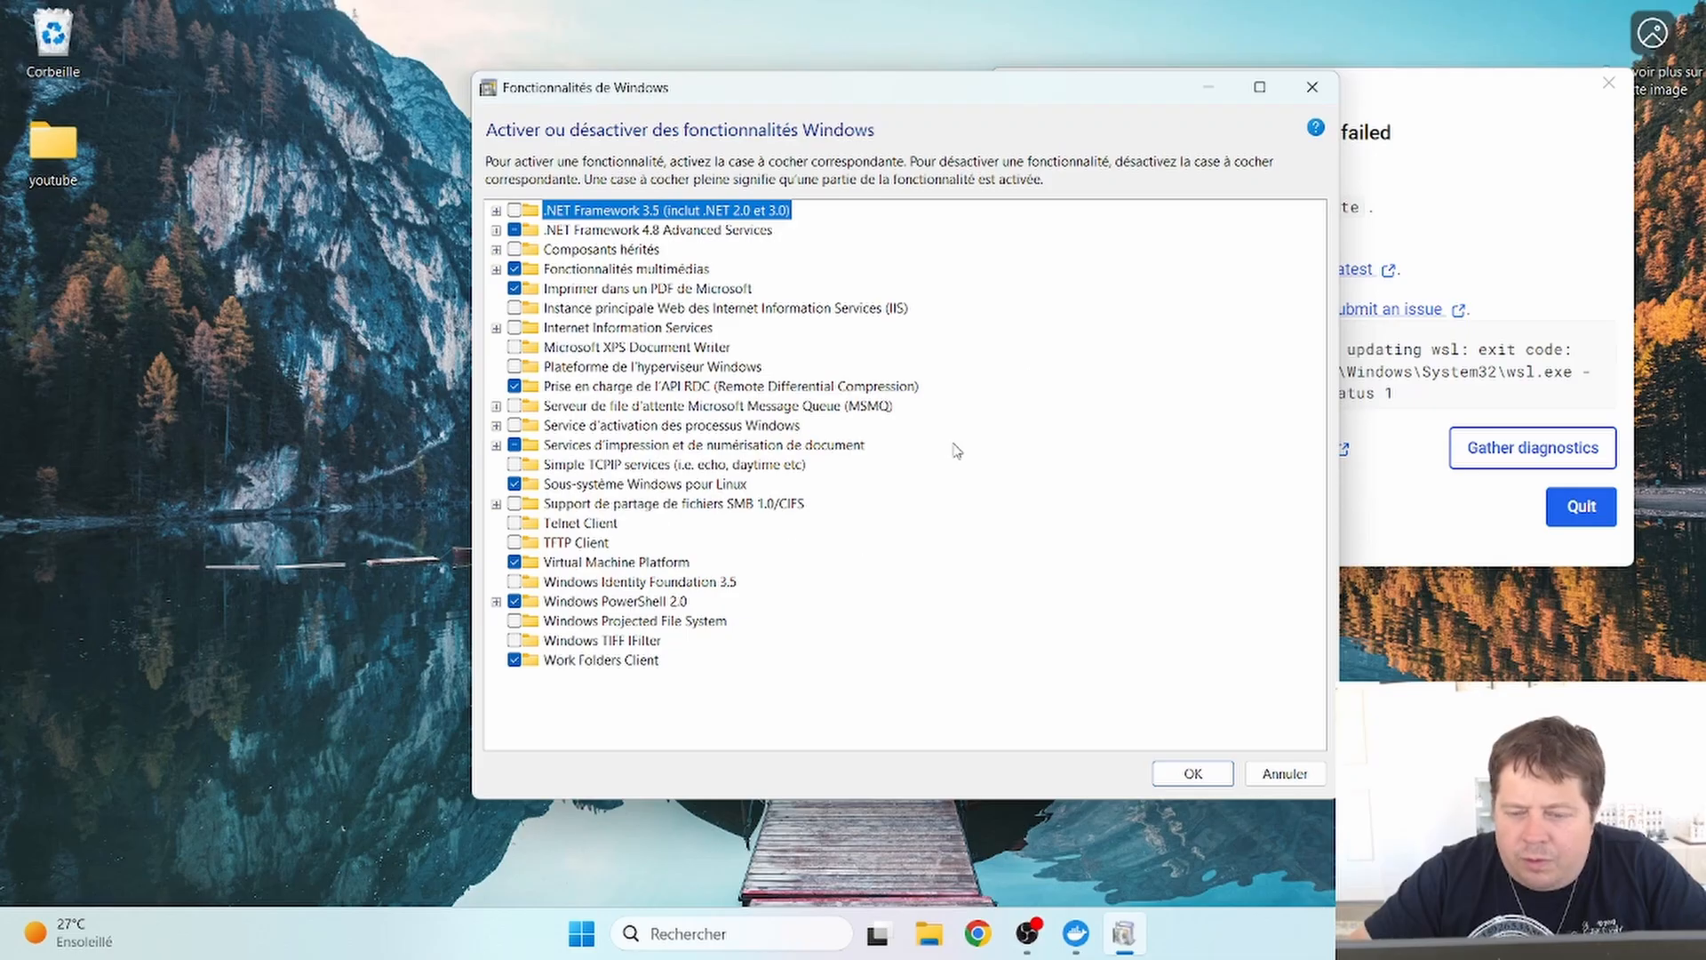
left_click(1280, 773)
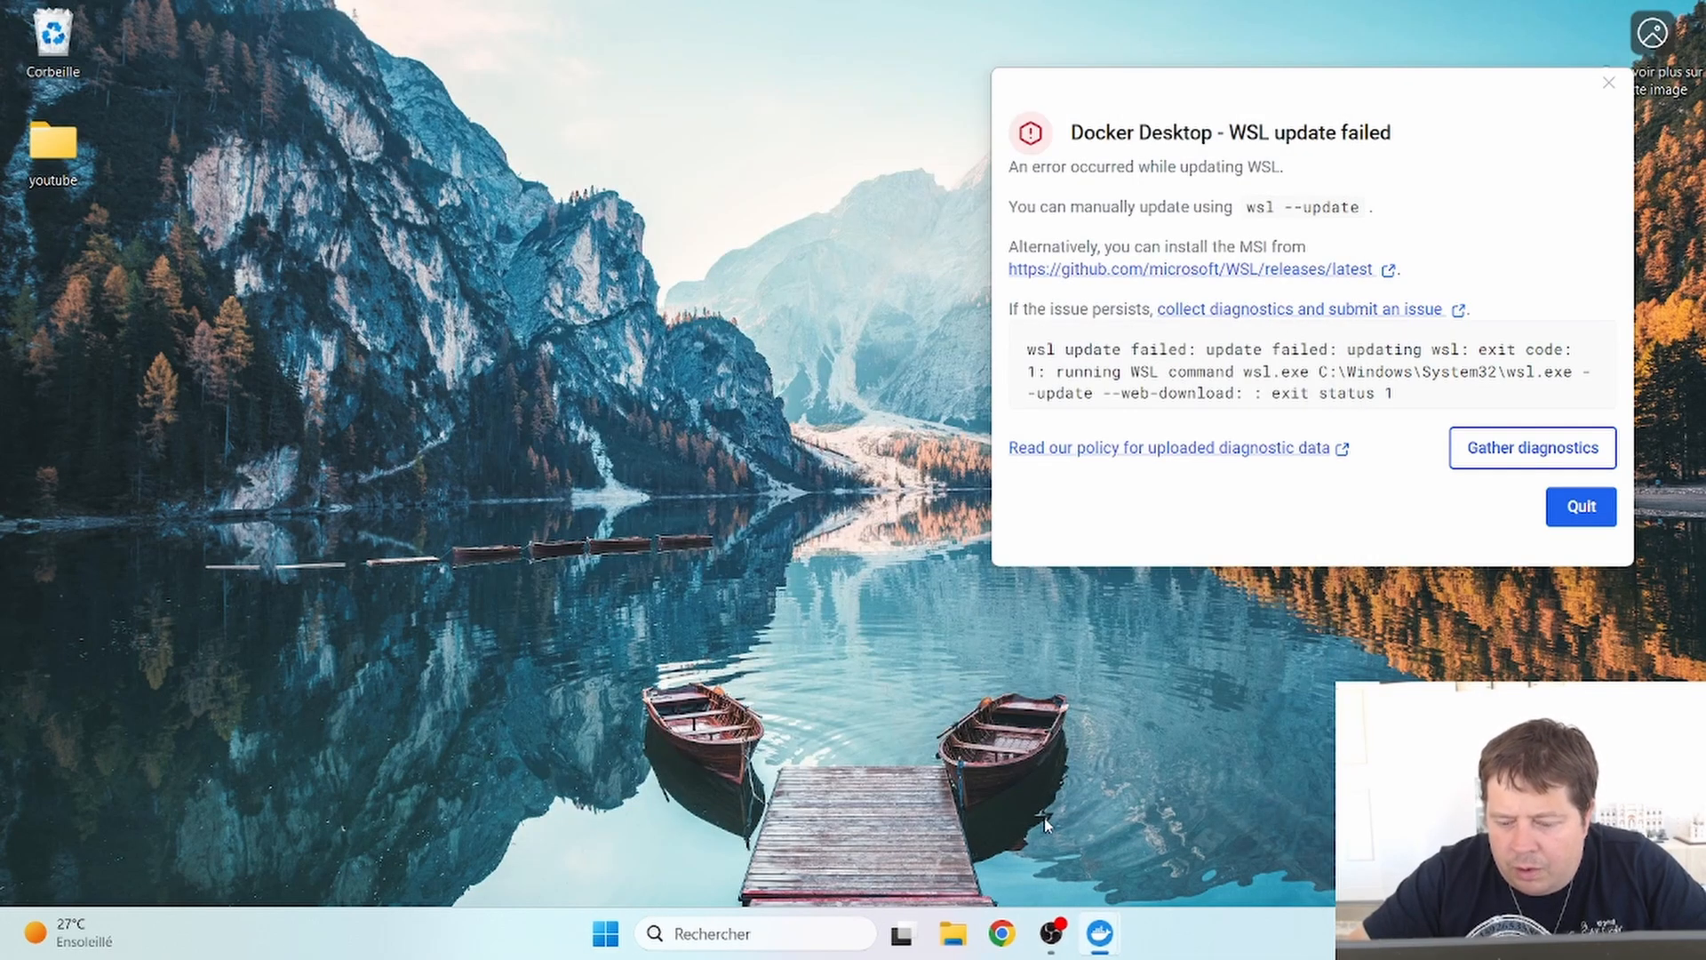
mouse_move(1075, 915)
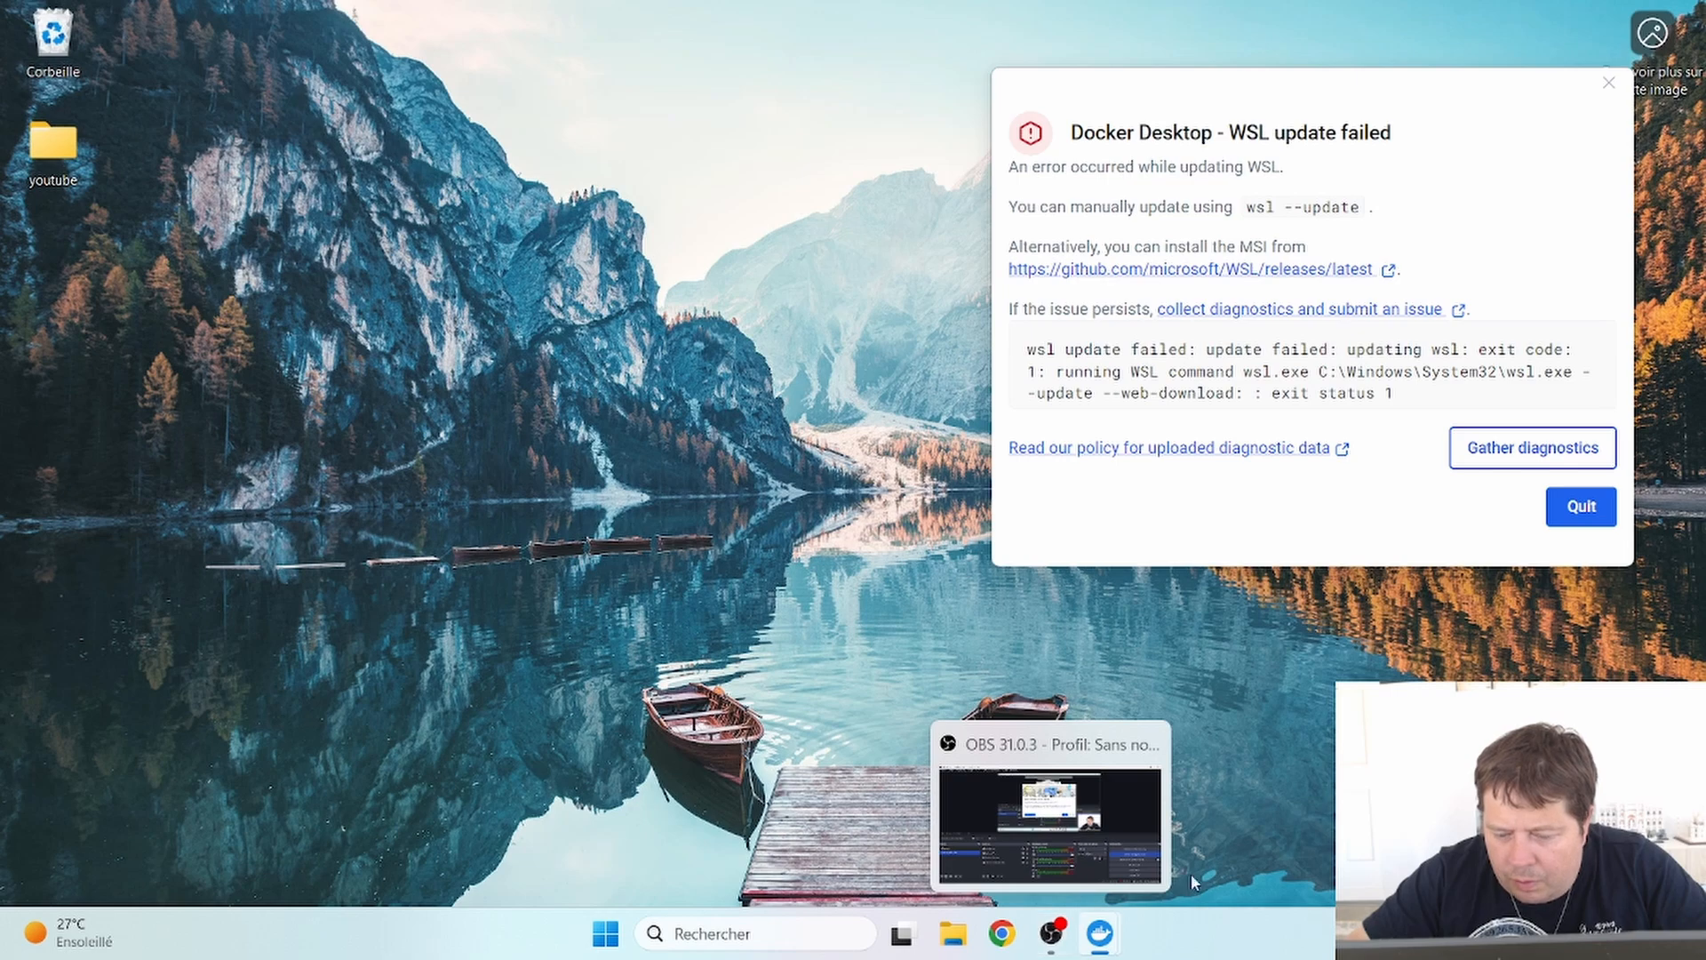
- Quit Docker Desktop from the WSL error and relaunch it via a Start search for 'dock'
left_click(1574, 511)
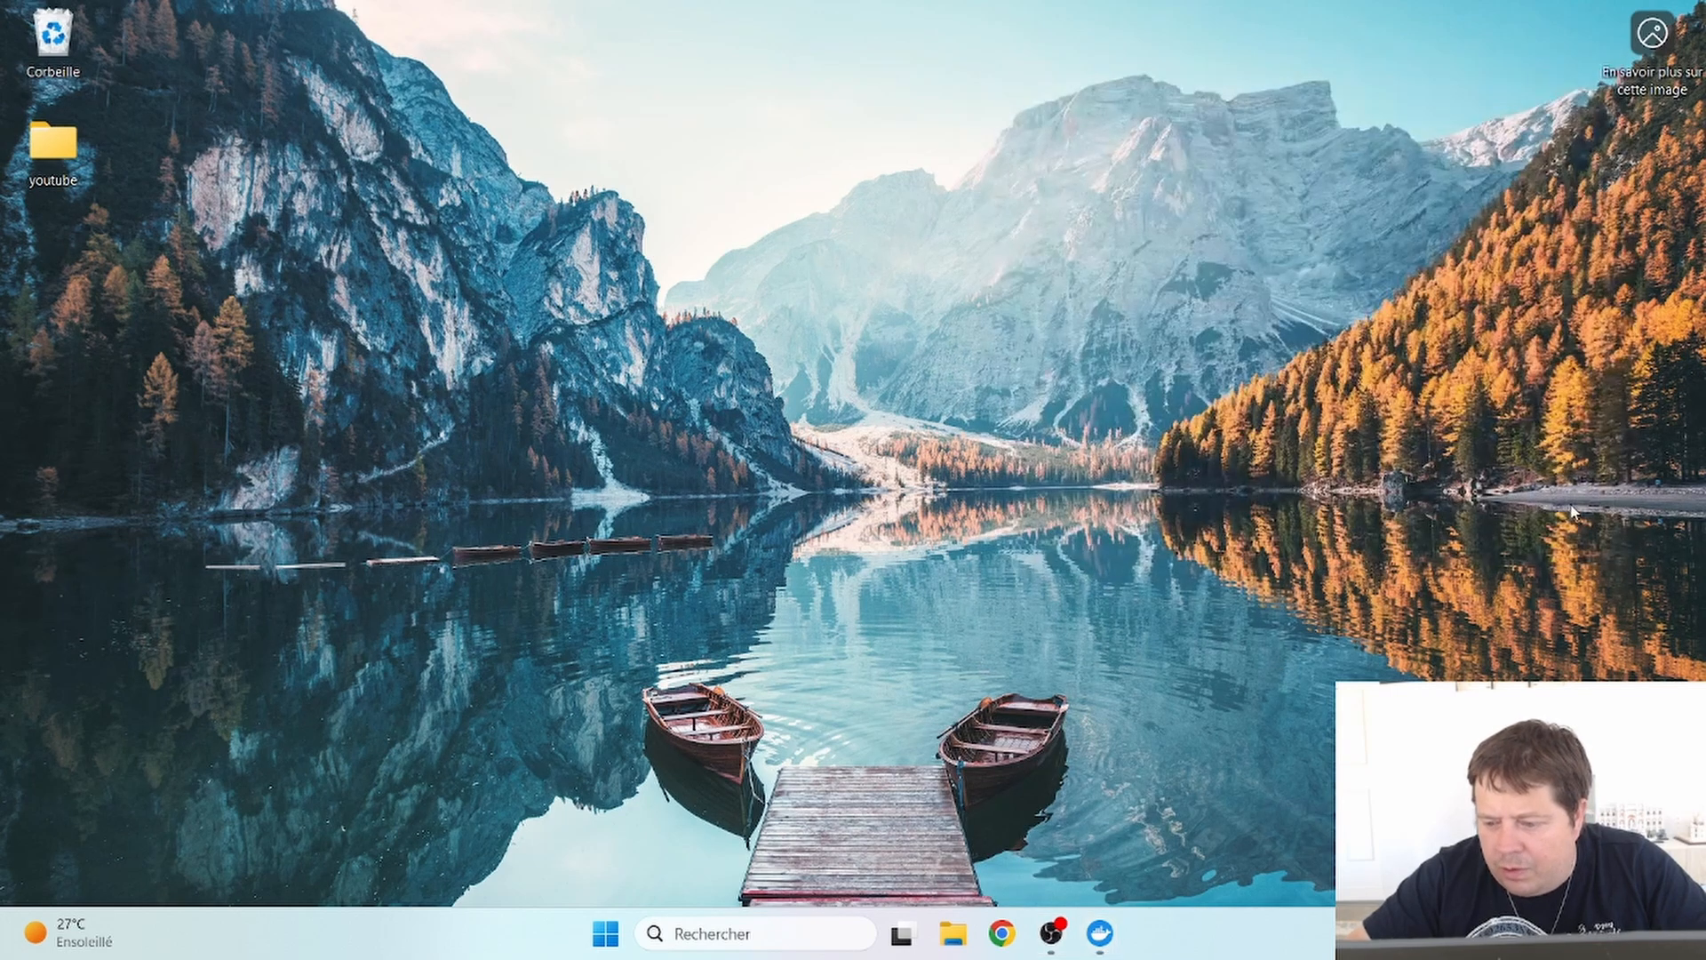
left_click(631, 934)
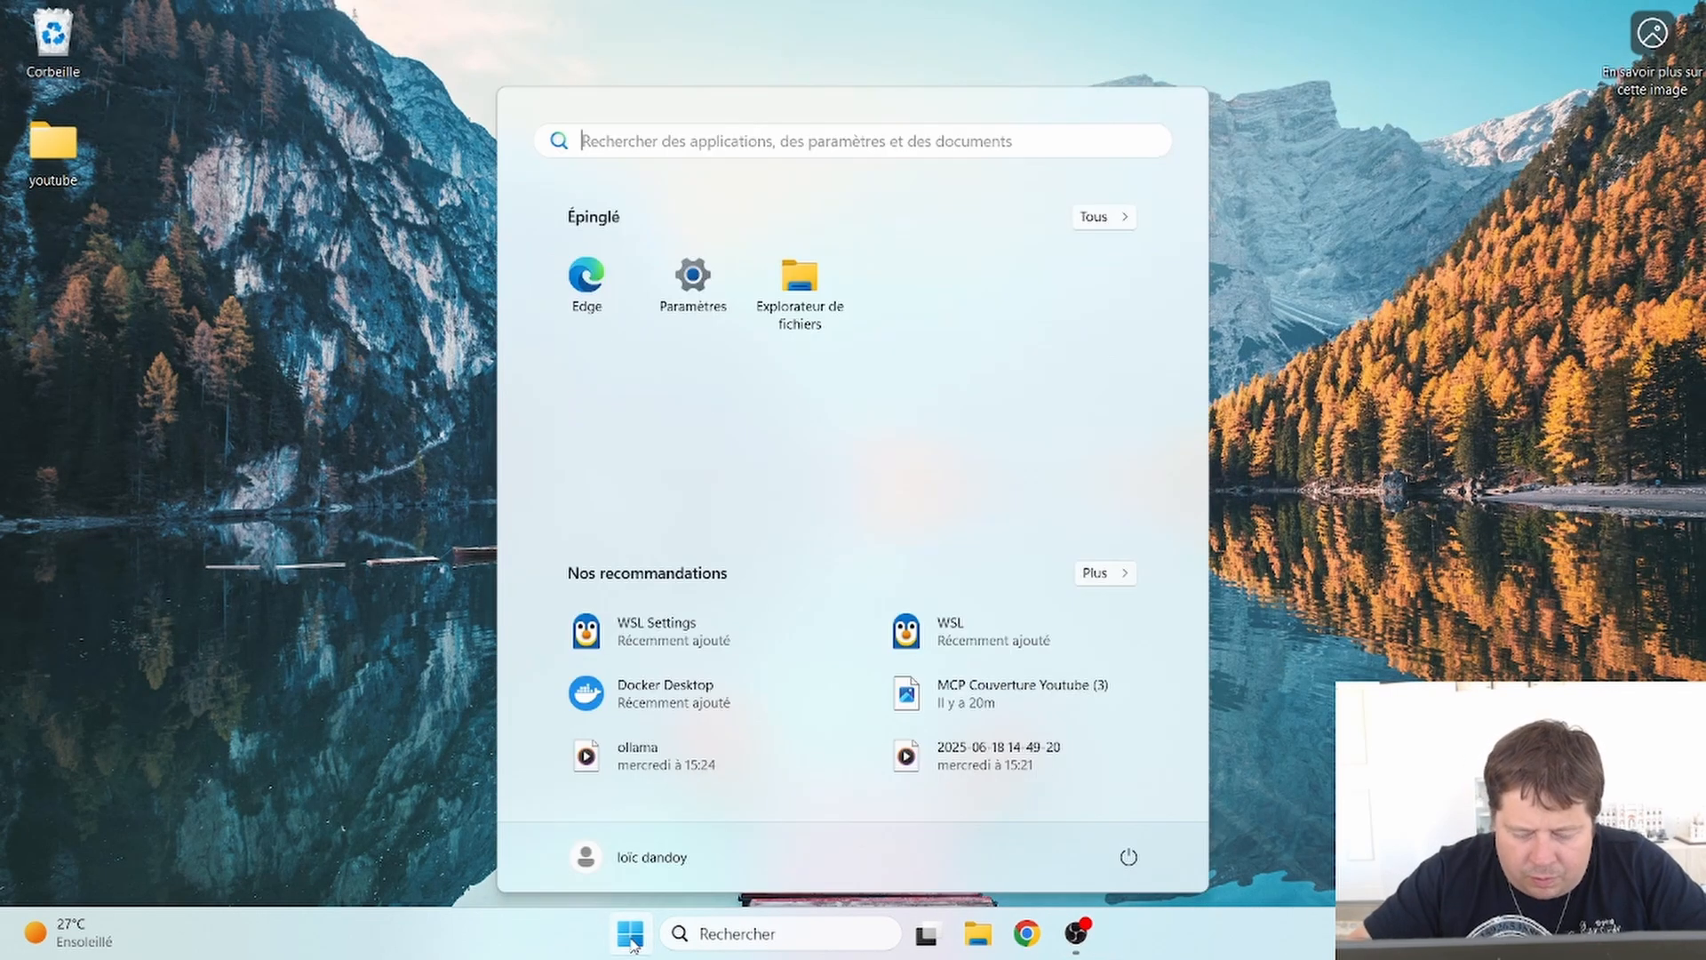
type("docker")
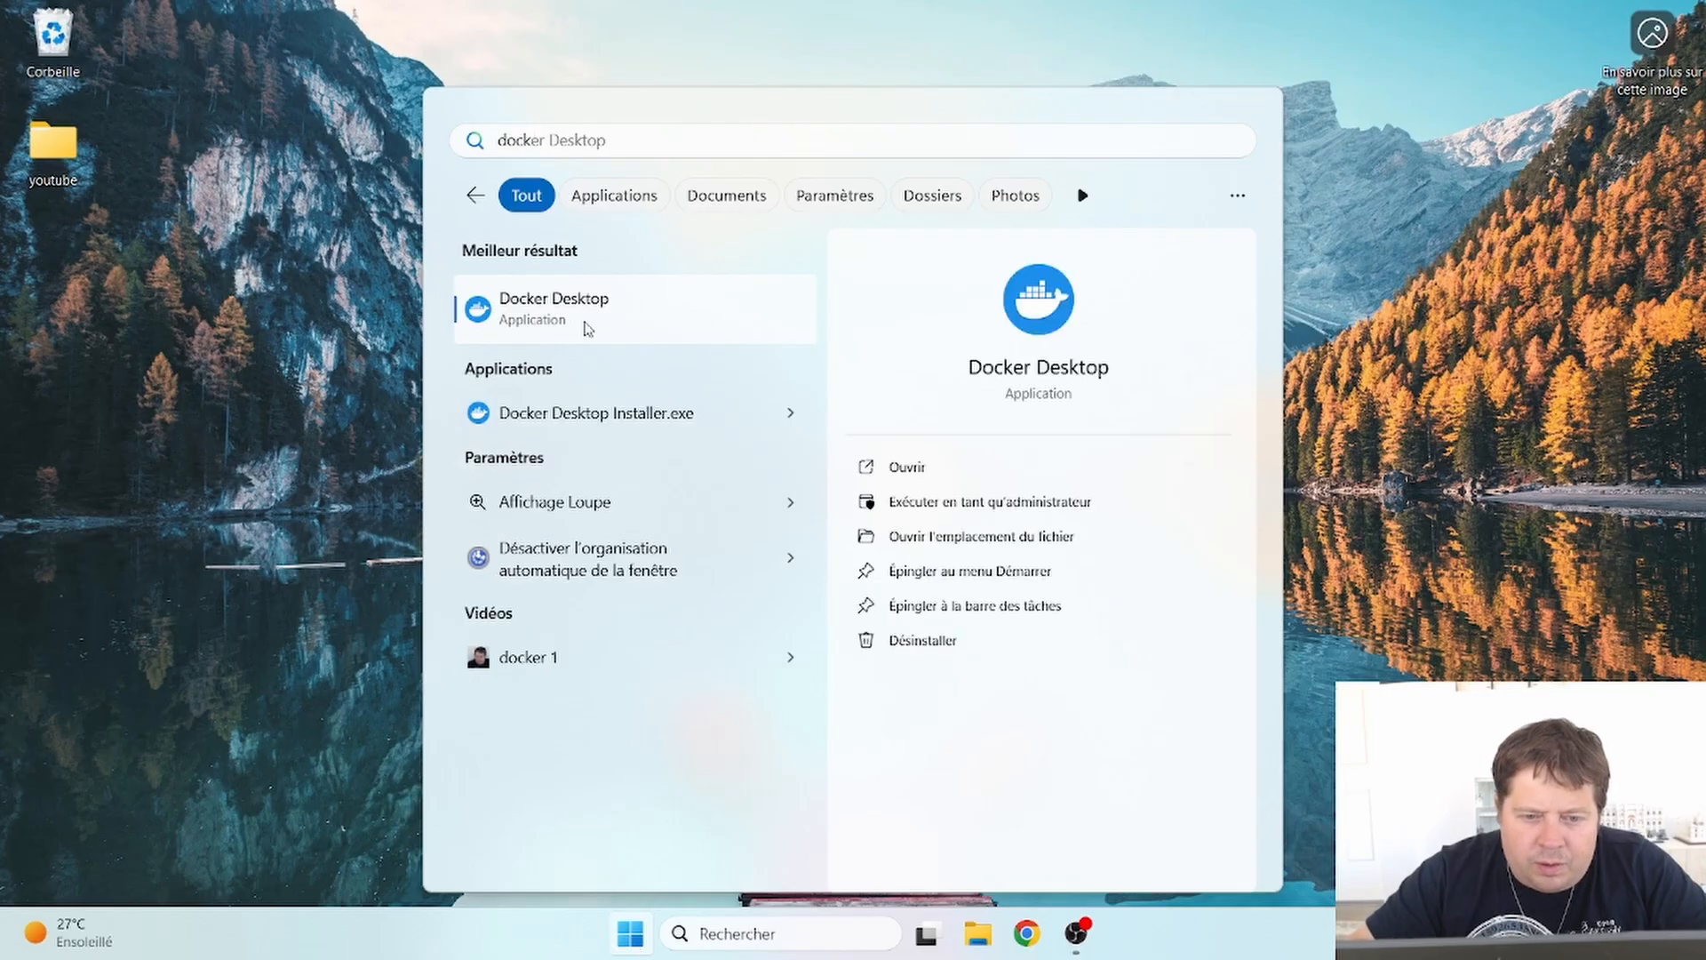
left_click(586, 331)
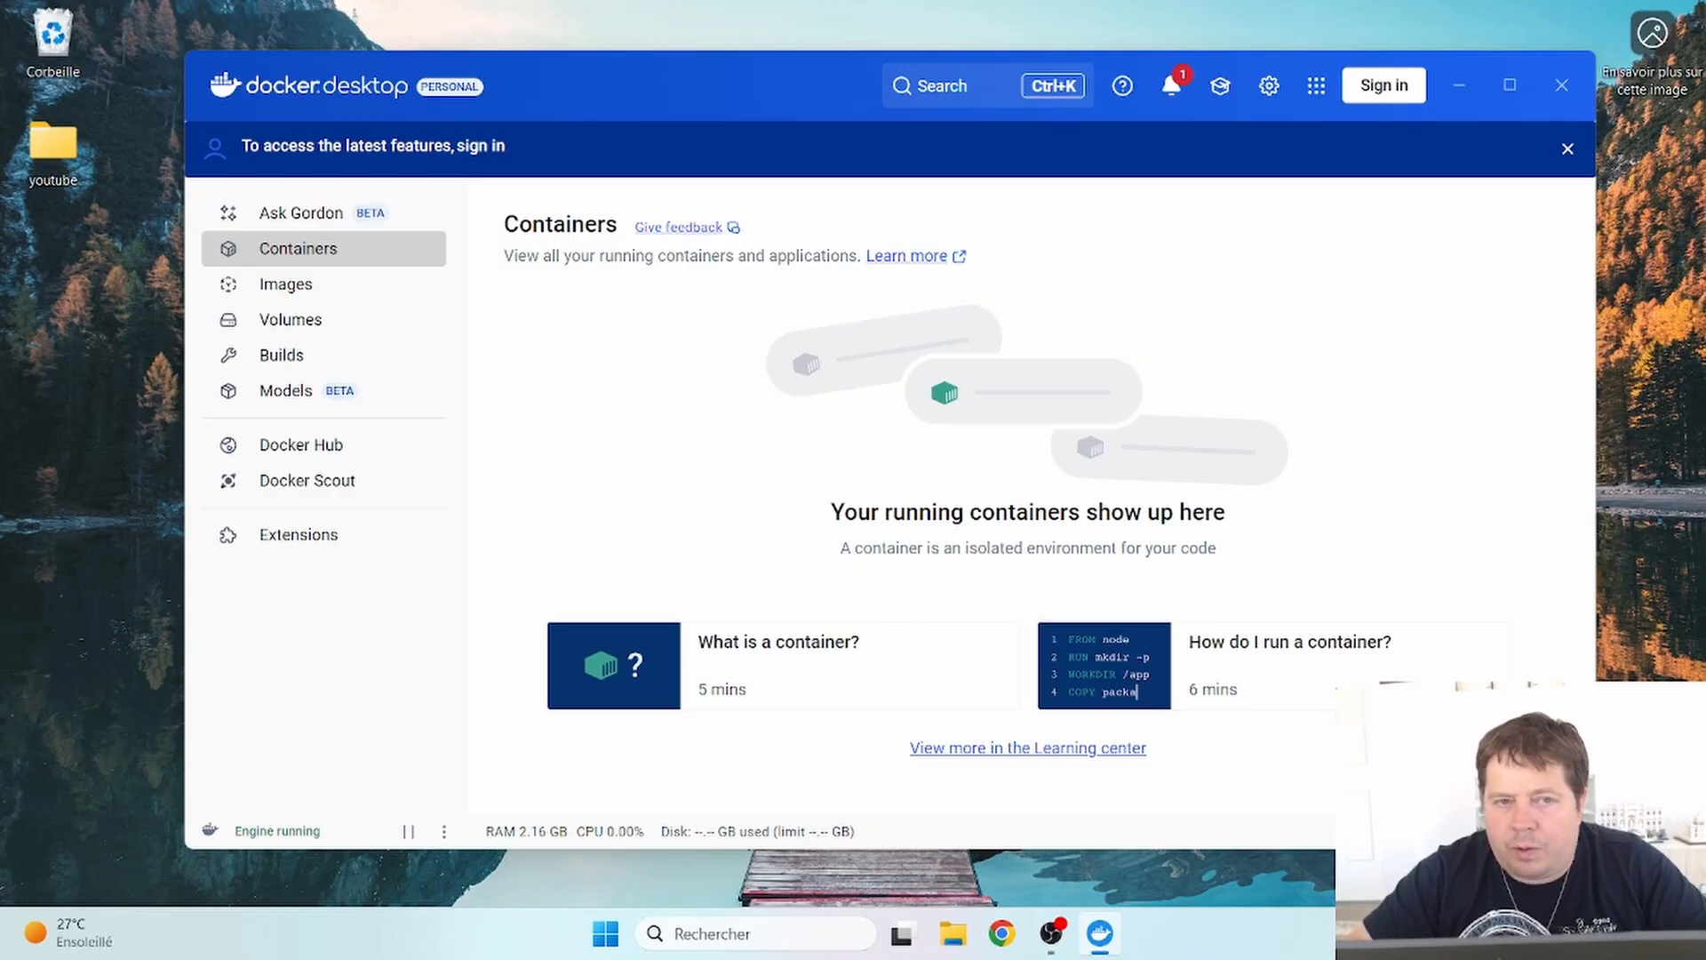
- Open and close Docker Desktop Settings, then dismiss the sign-in banner
left_click(1269, 85)
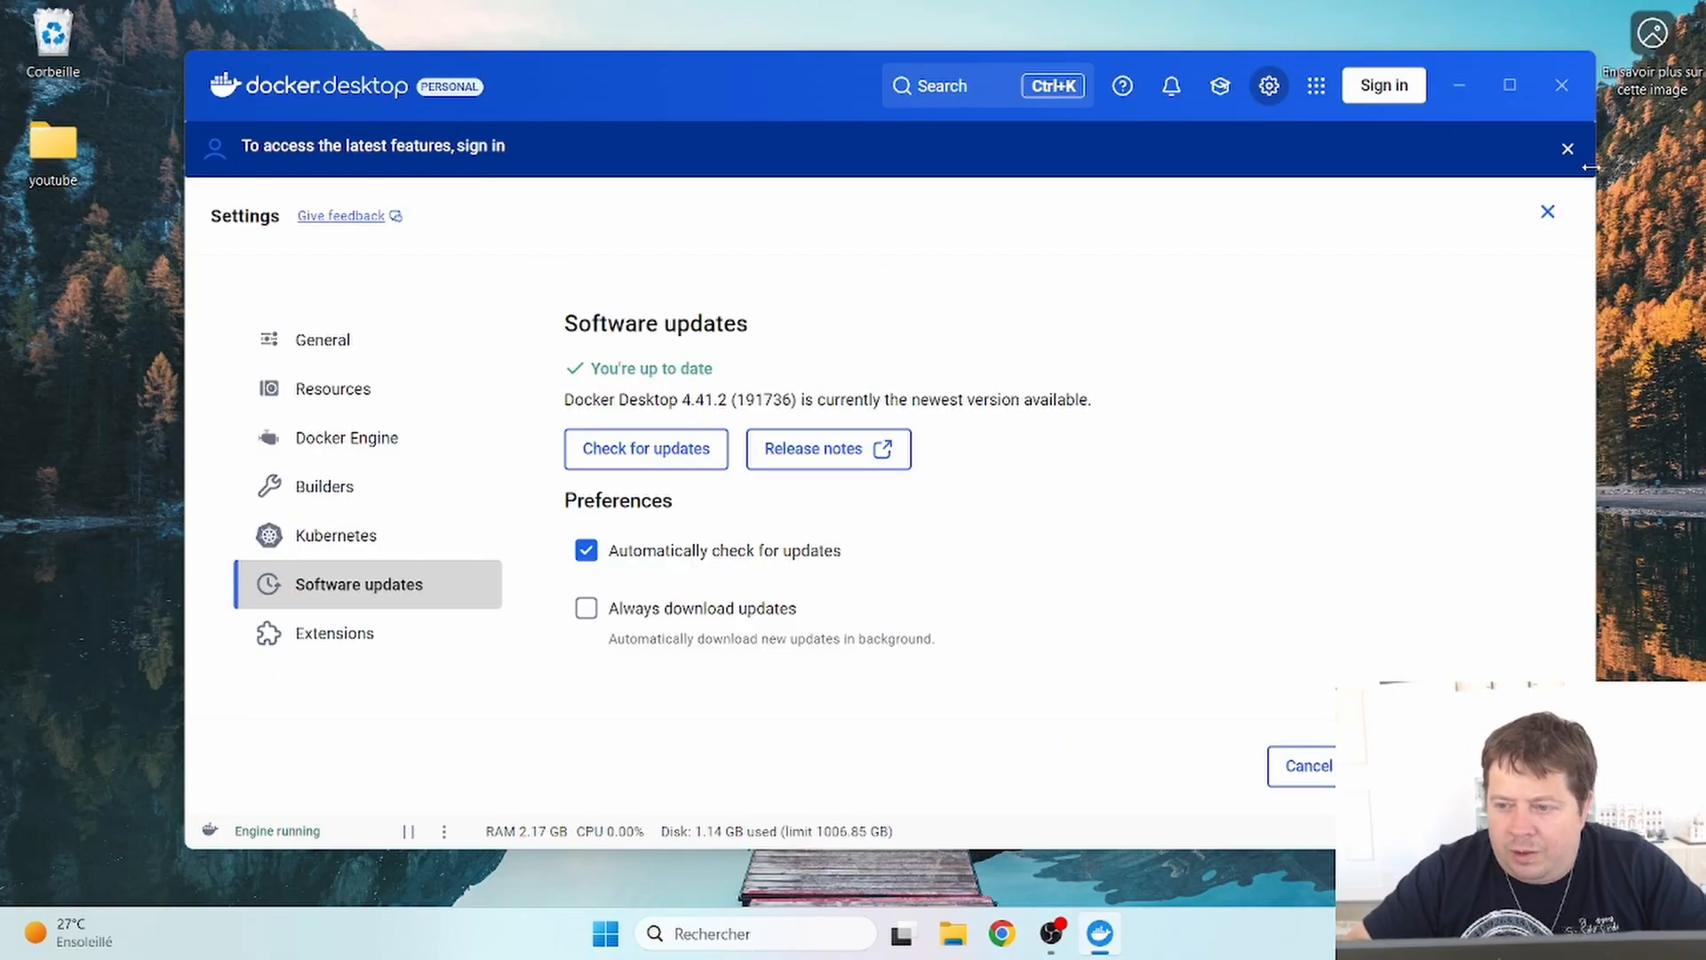
left_click(1546, 216)
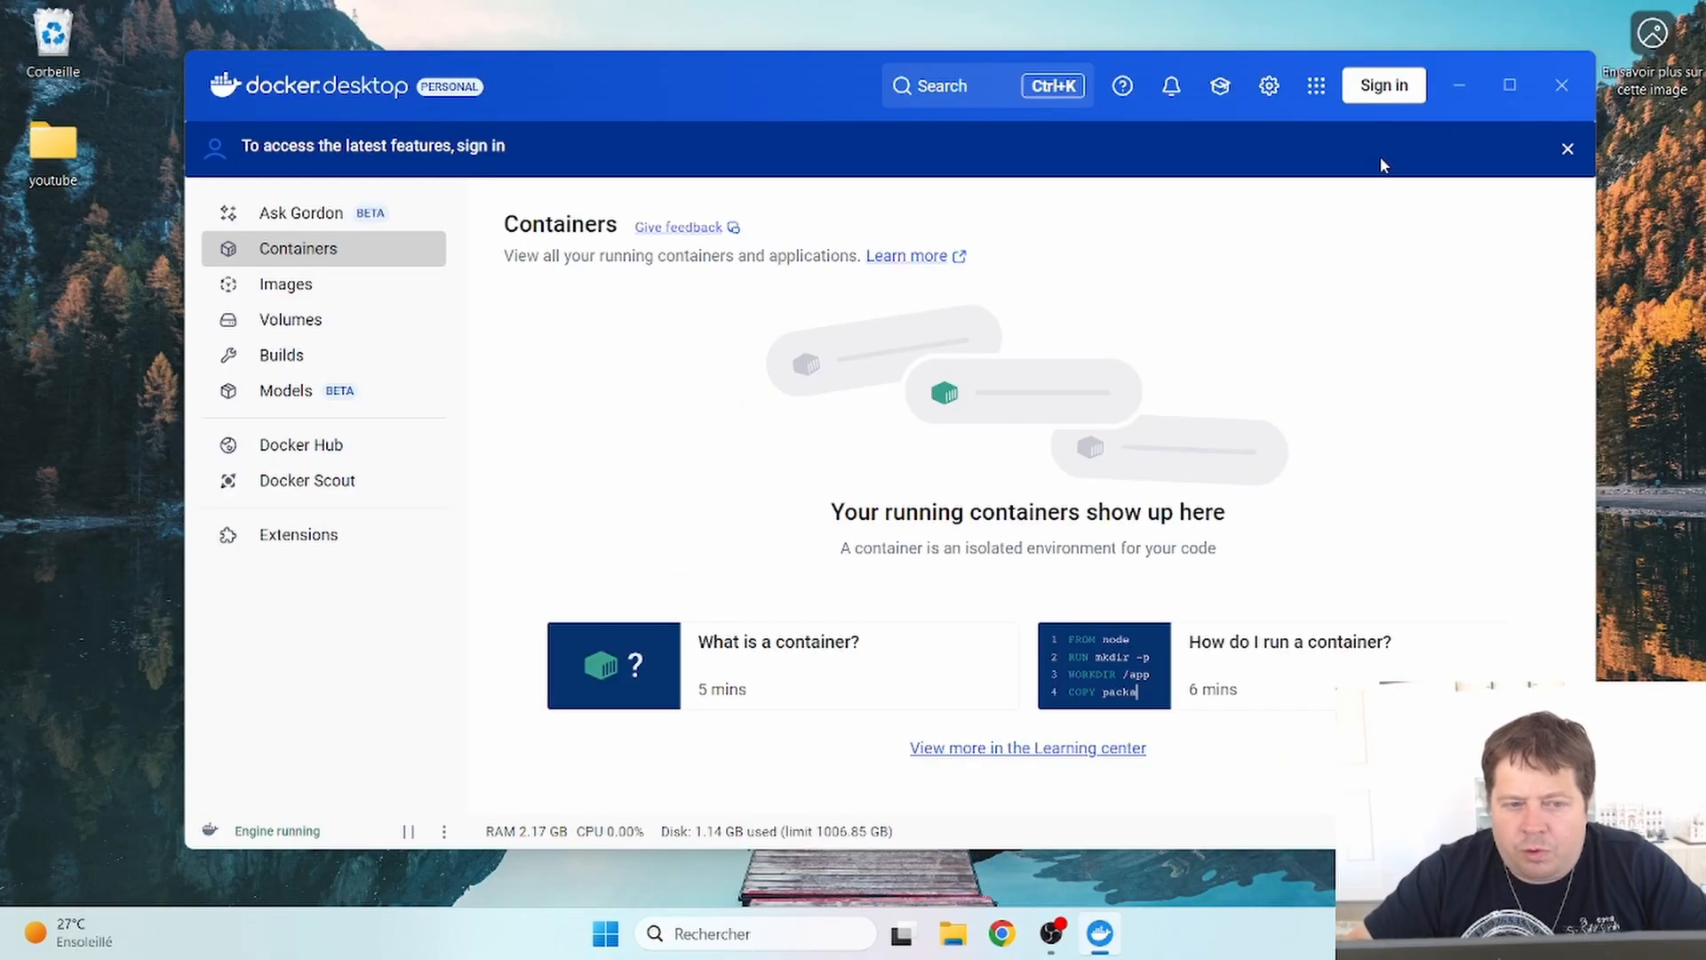
left_click(1566, 151)
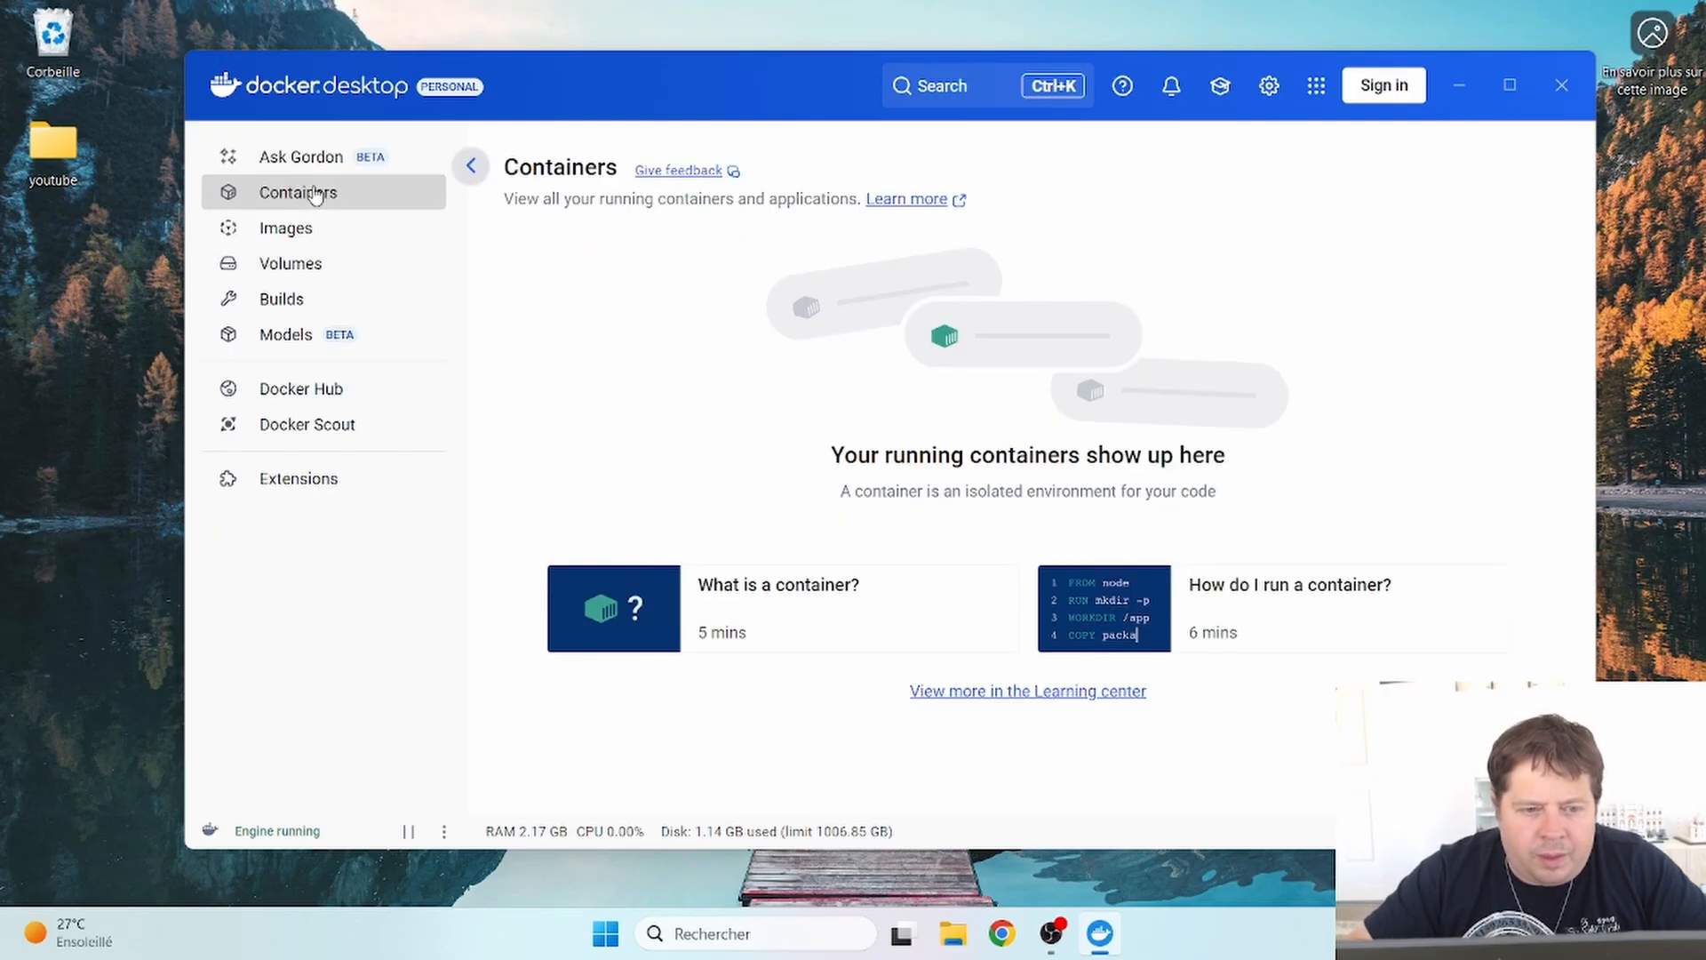
- Switch back and forth between Containers and Images, ending on the empty Images page
left_click(300, 238)
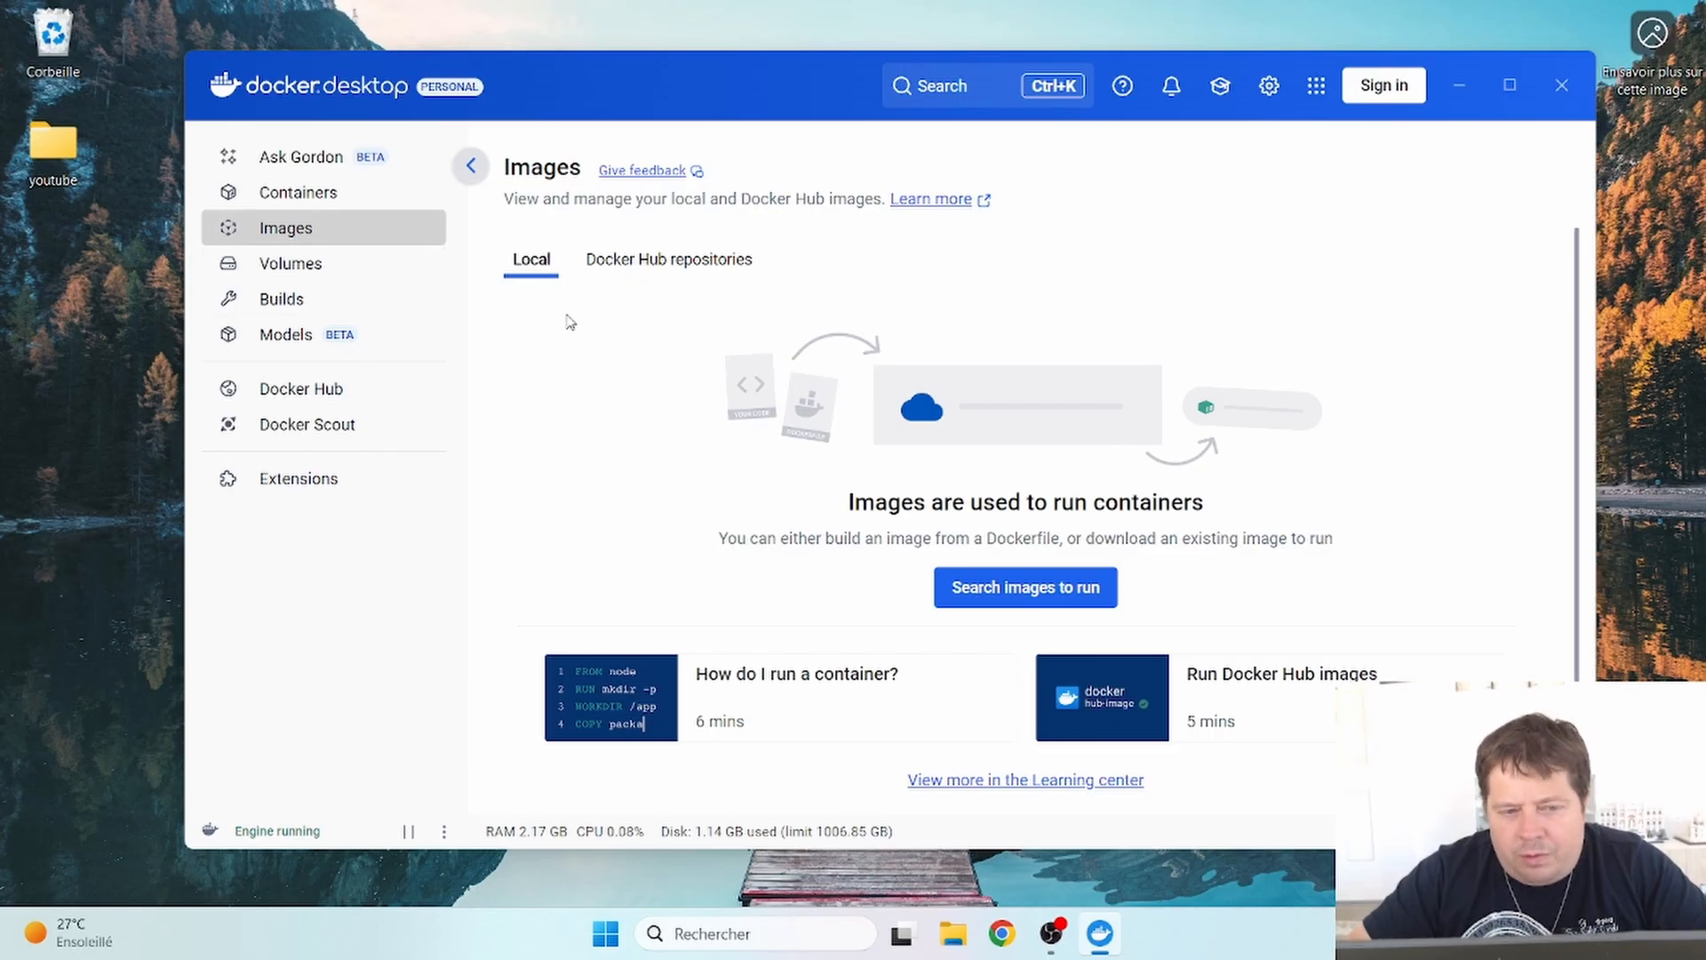
left_click(339, 206)
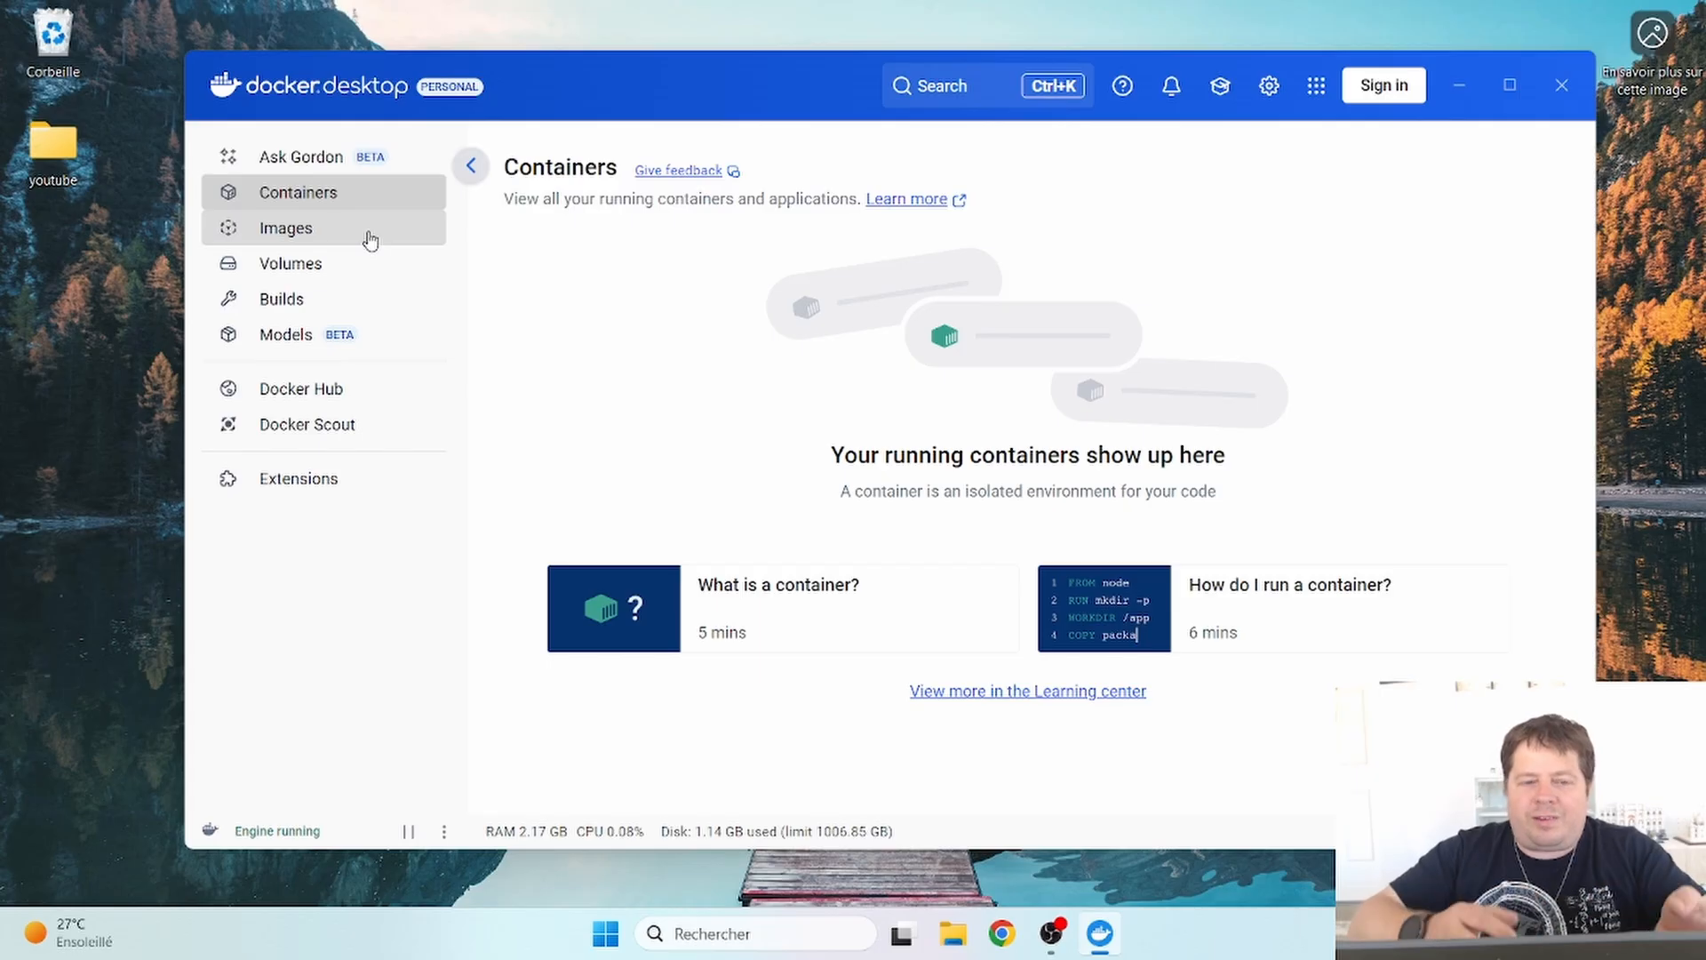
left_click(370, 236)
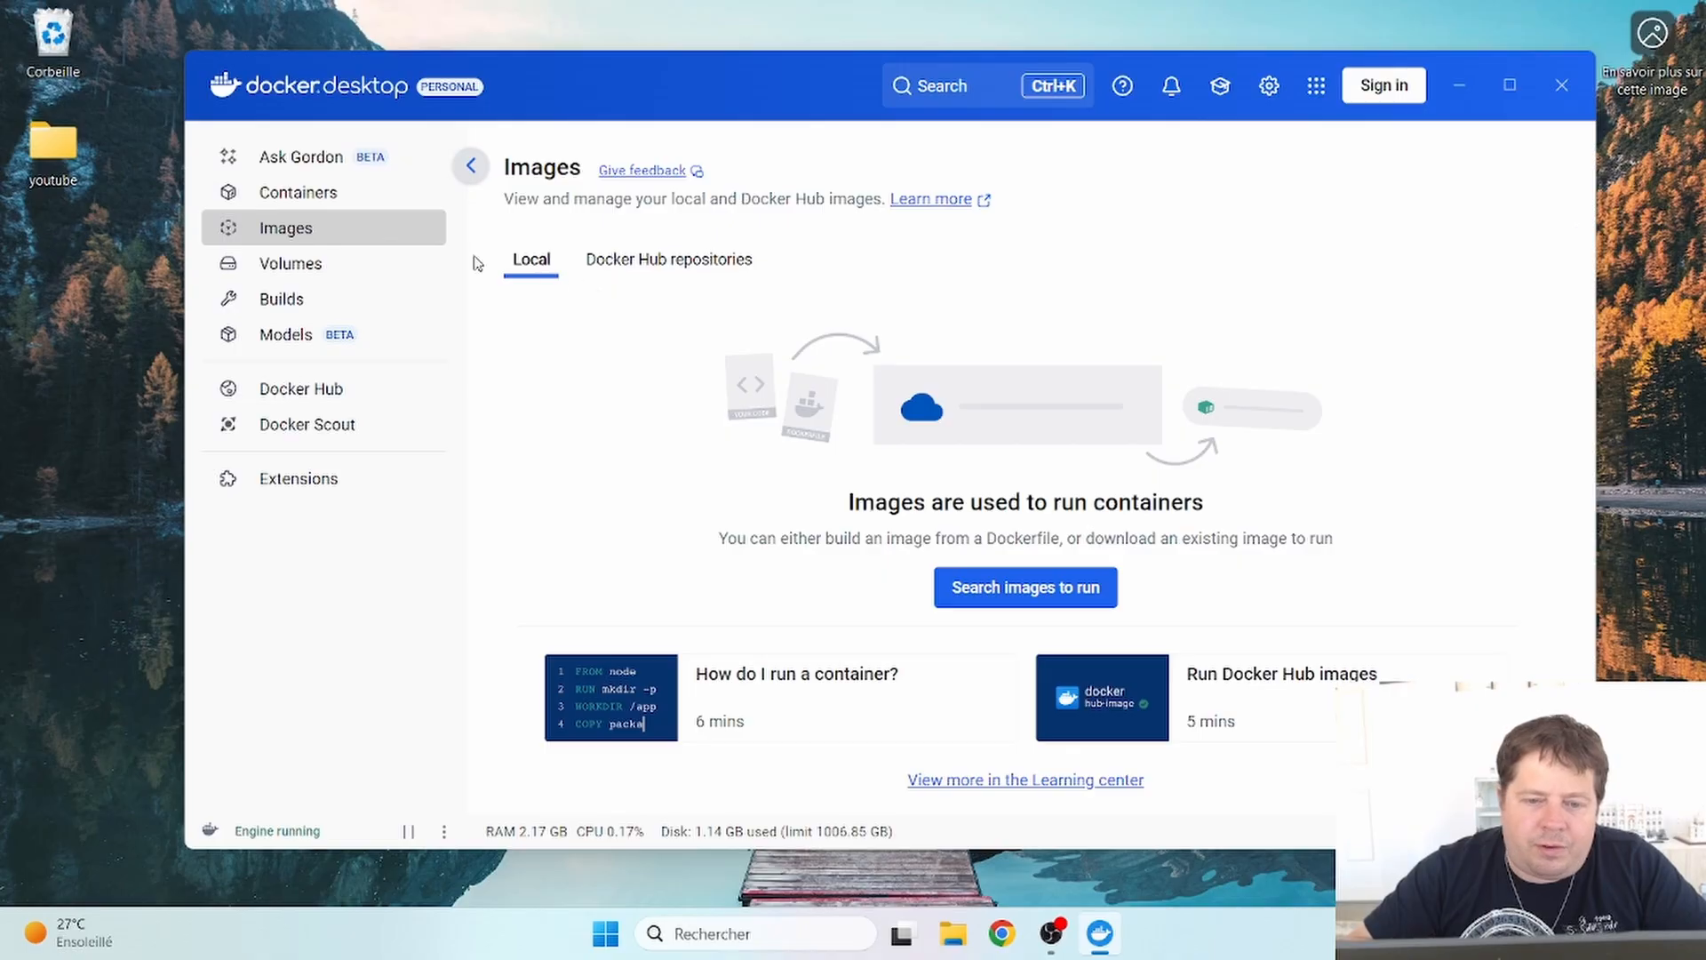
left_click(348, 195)
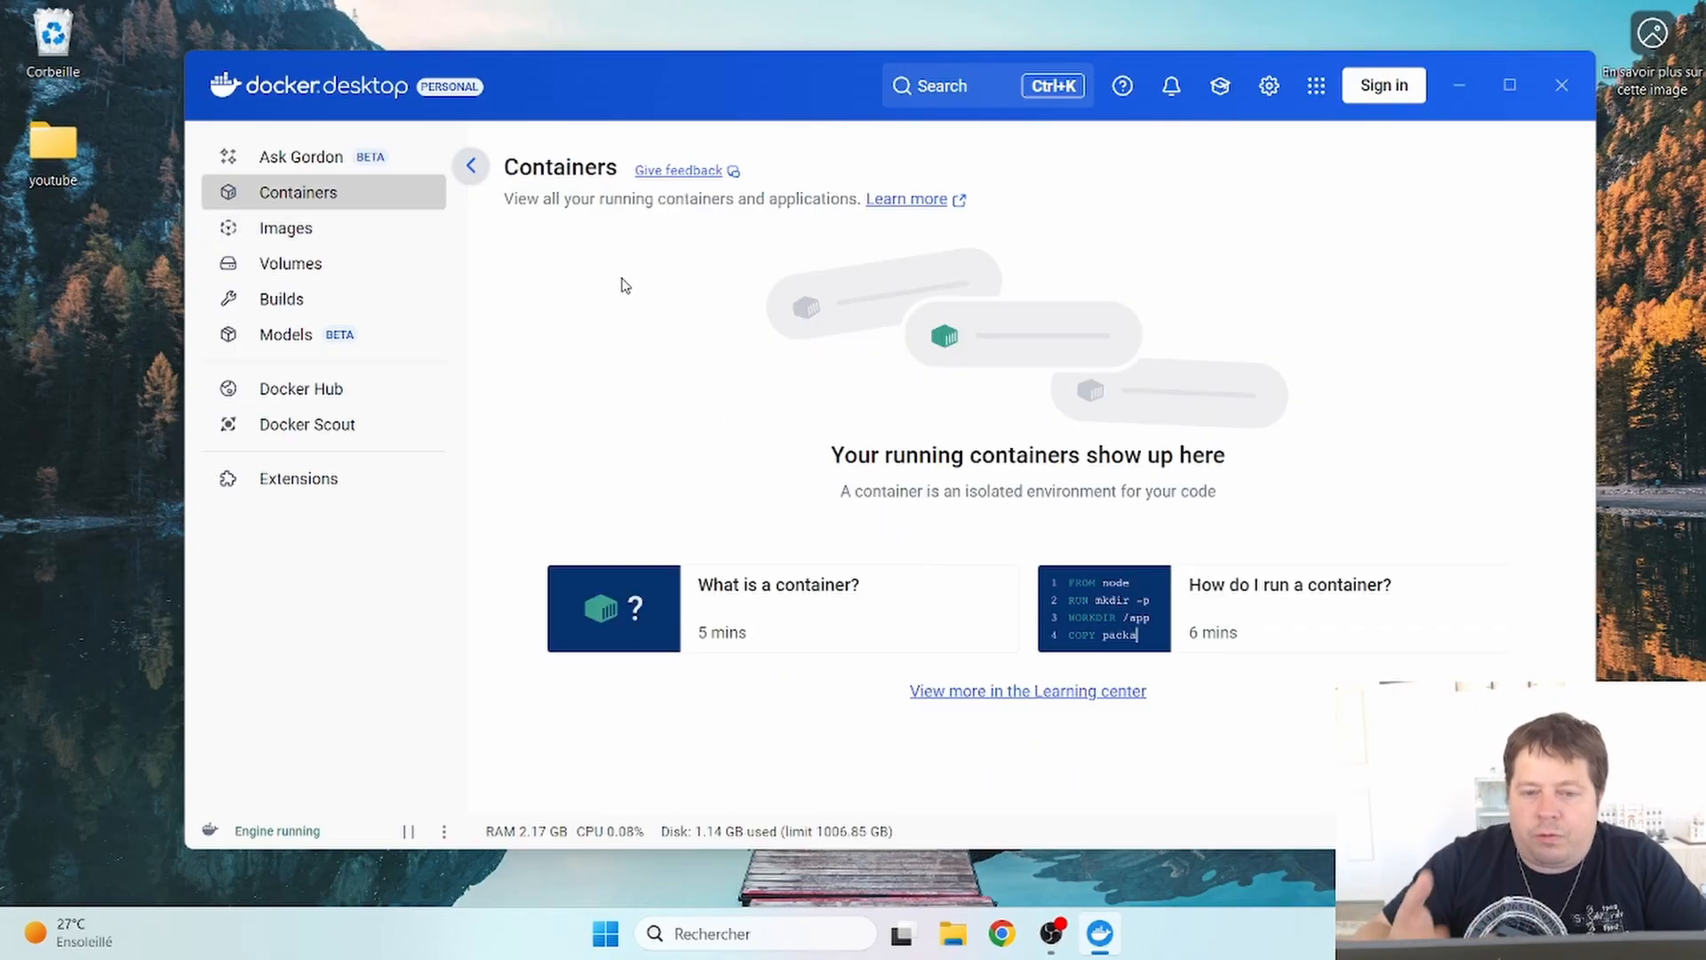
left_click(364, 238)
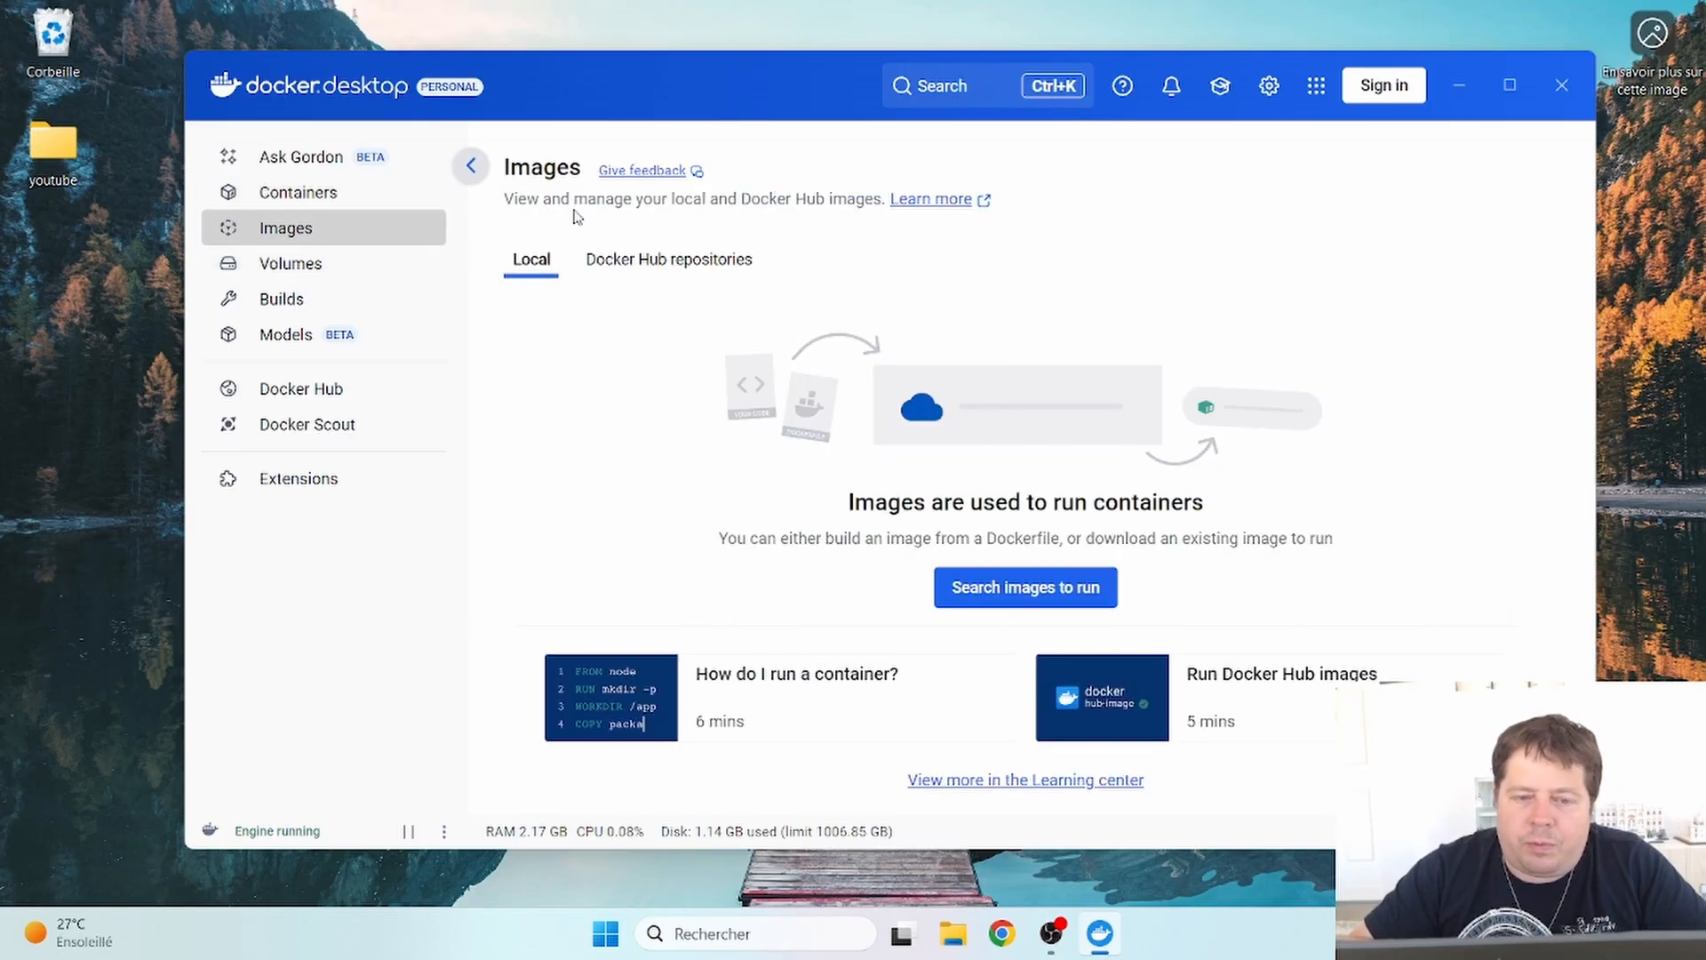
left_click(356, 194)
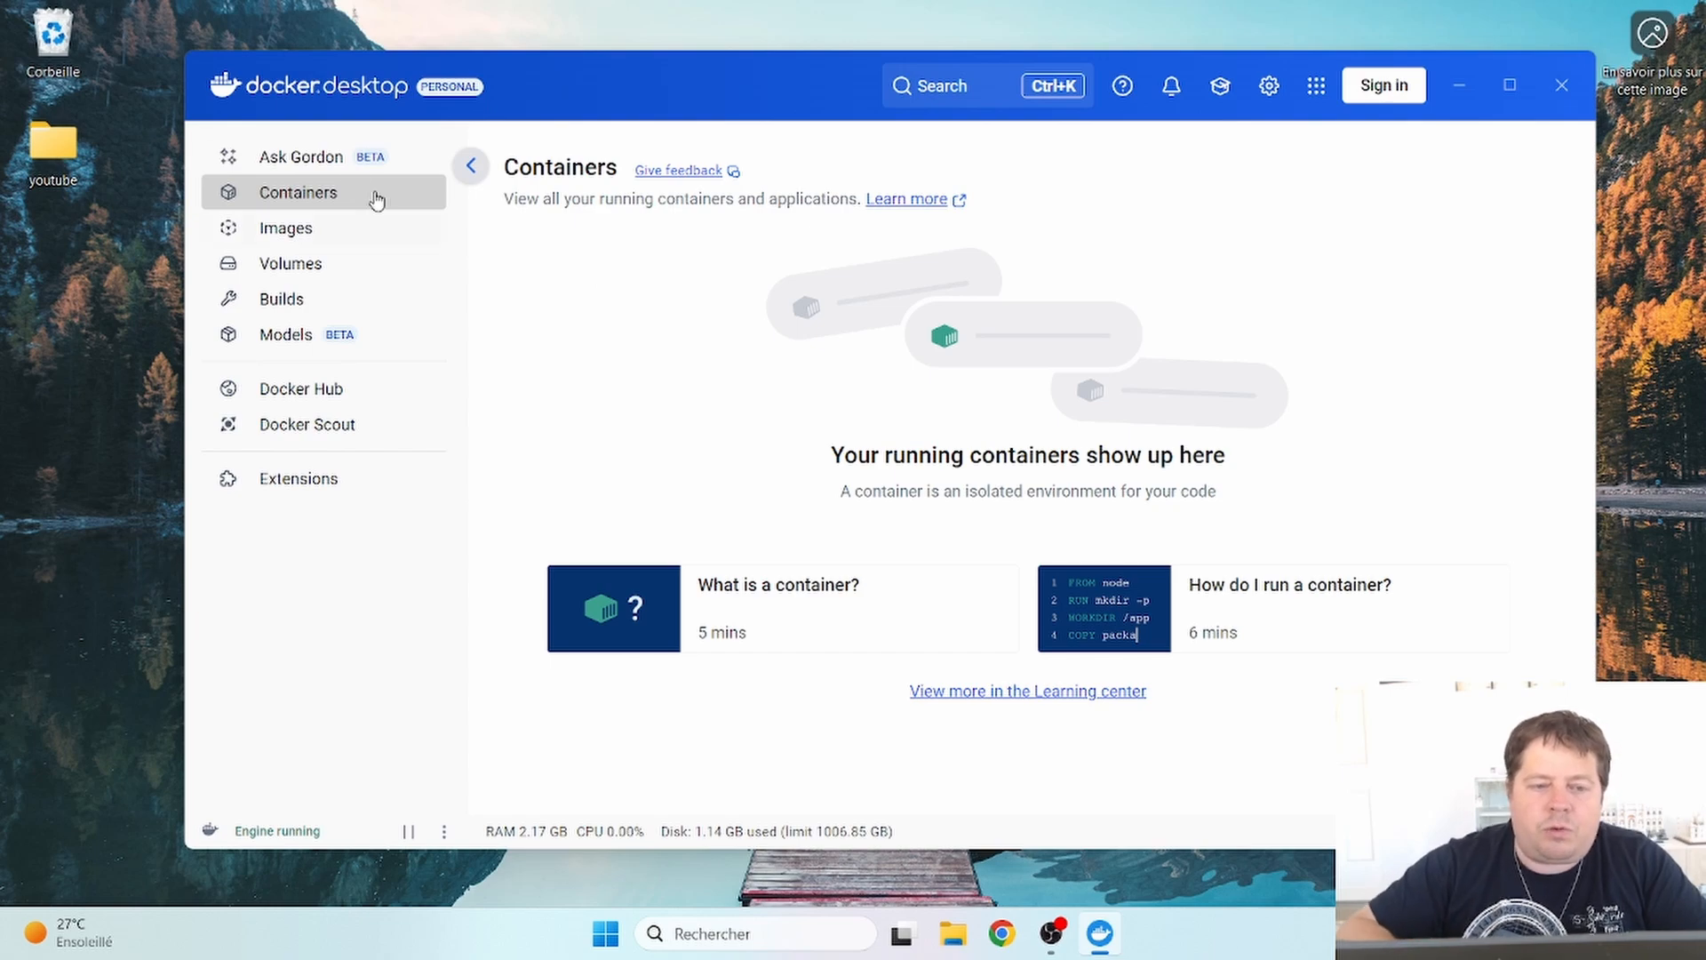
left_click(331, 233)
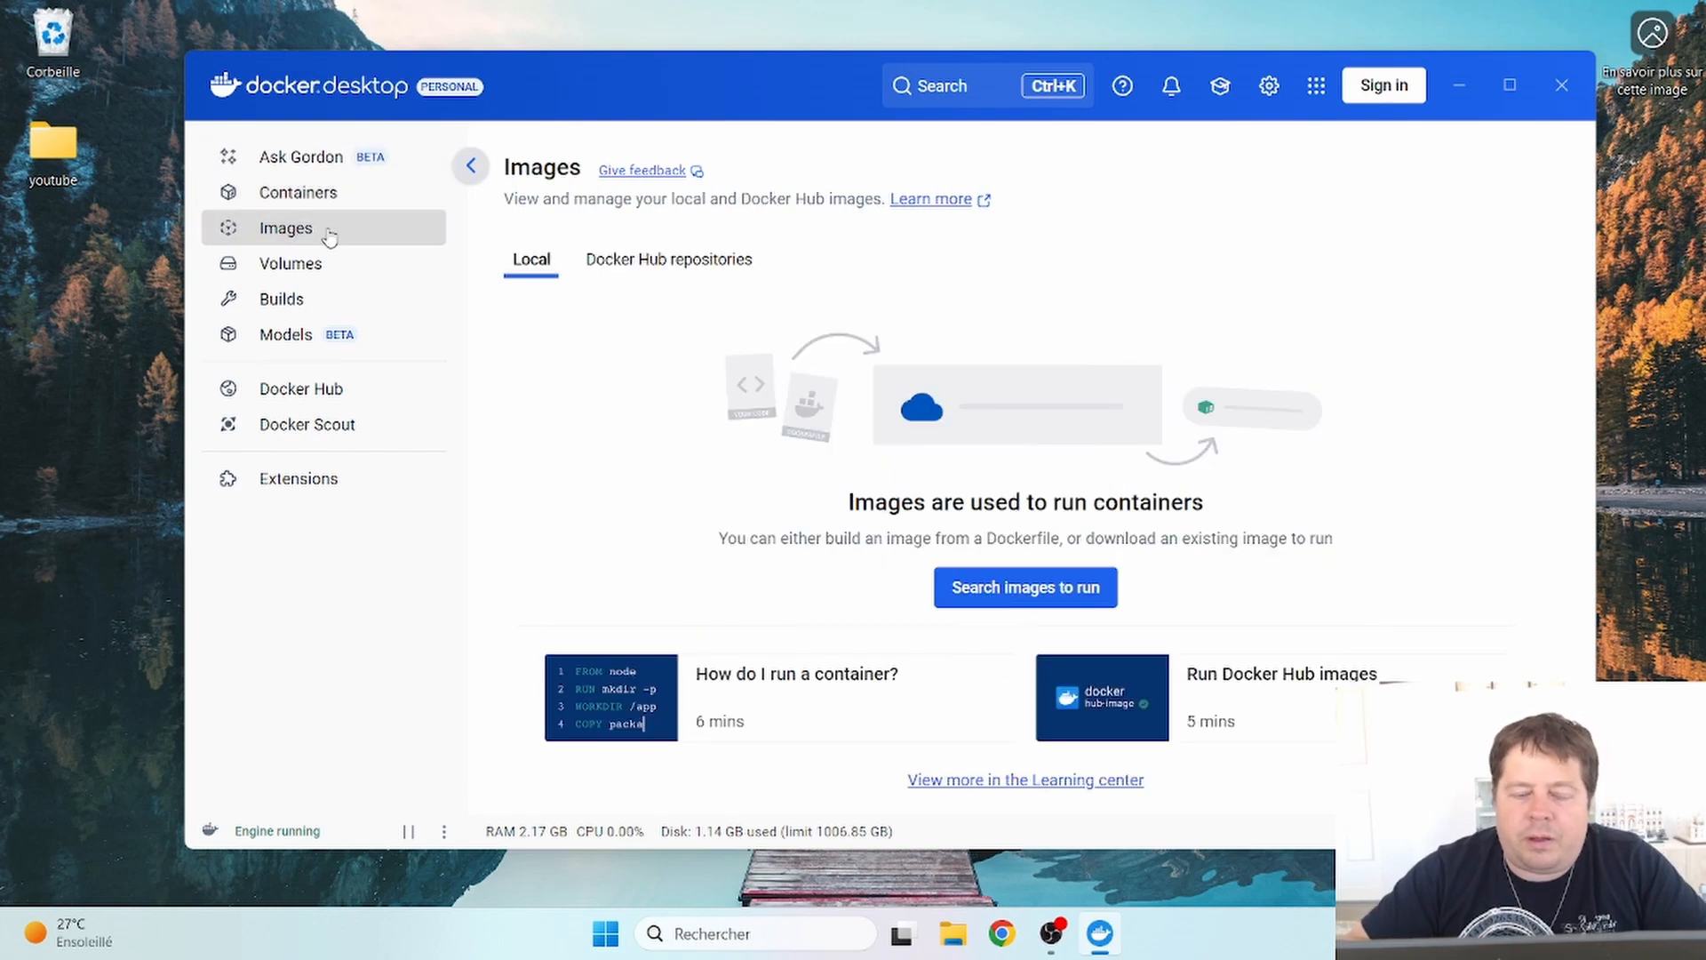
left_click(365, 192)
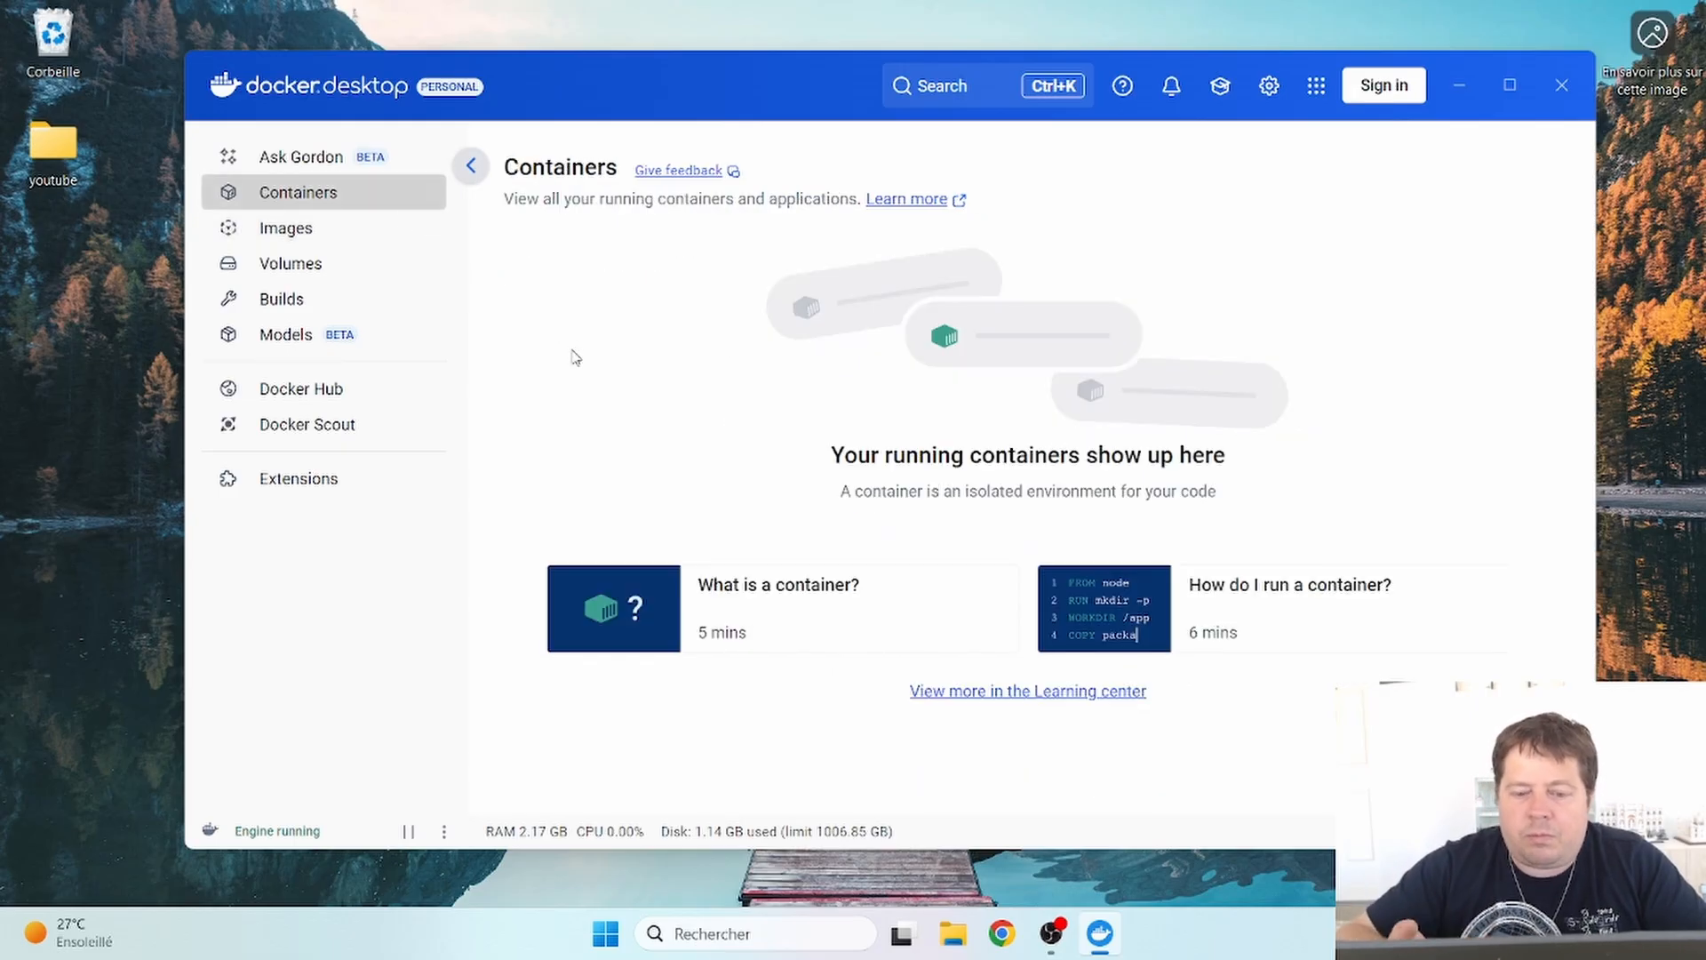
left_click(356, 231)
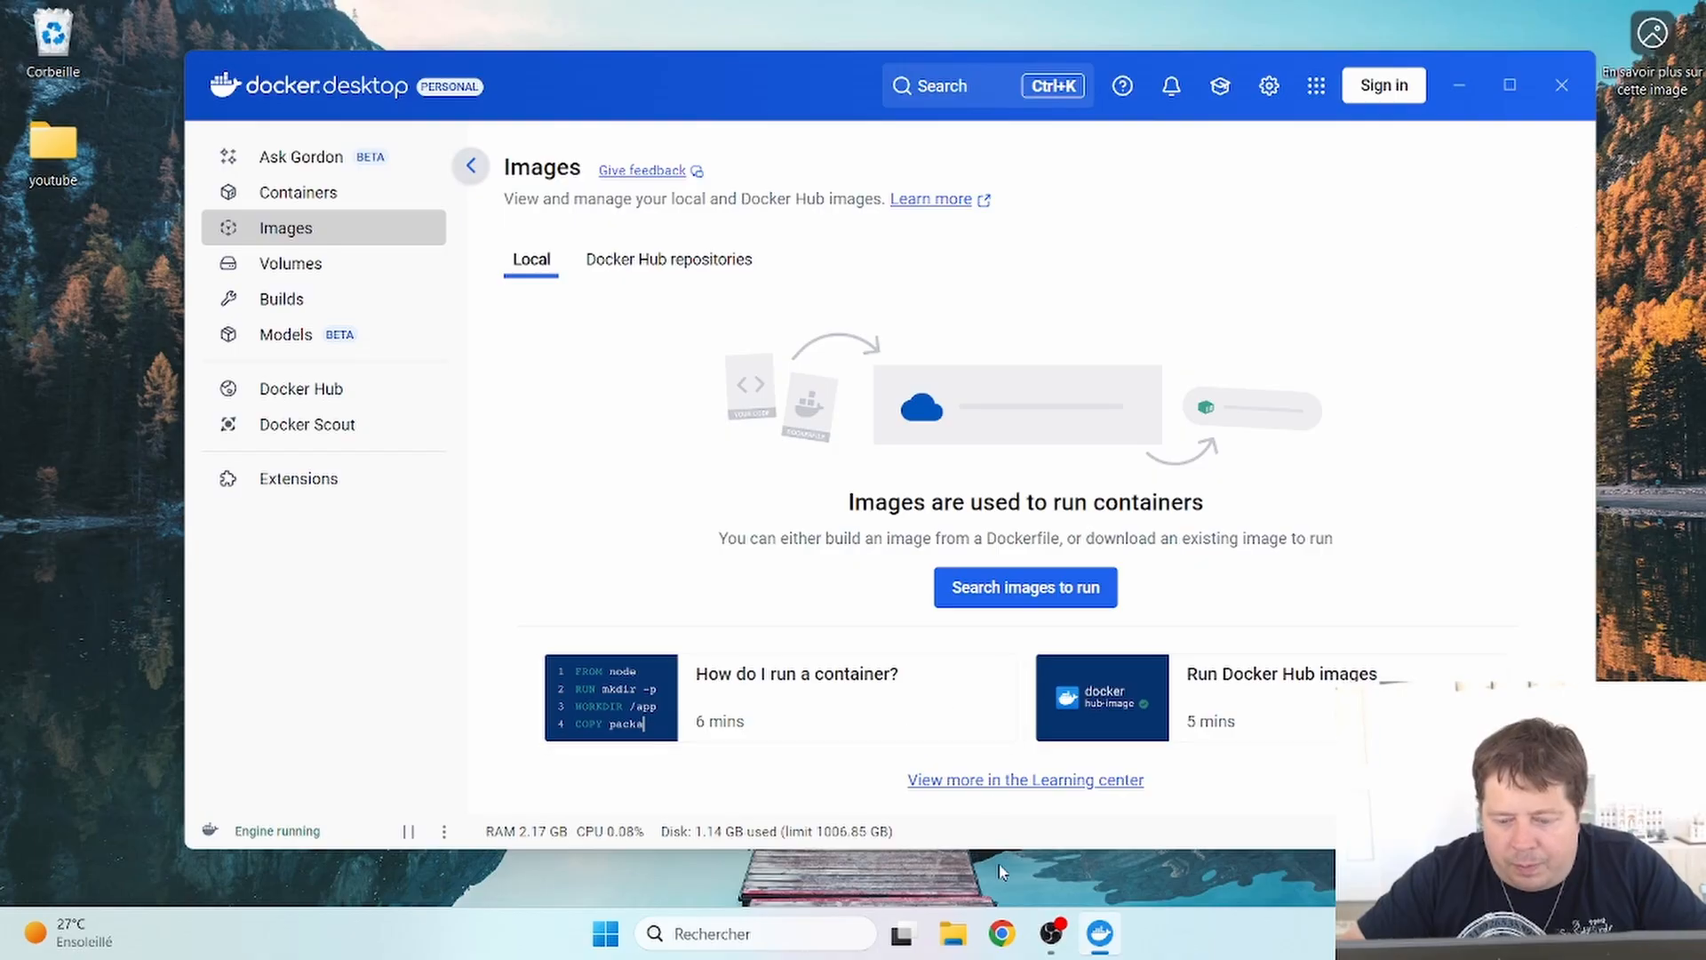
left_click(1003, 933)
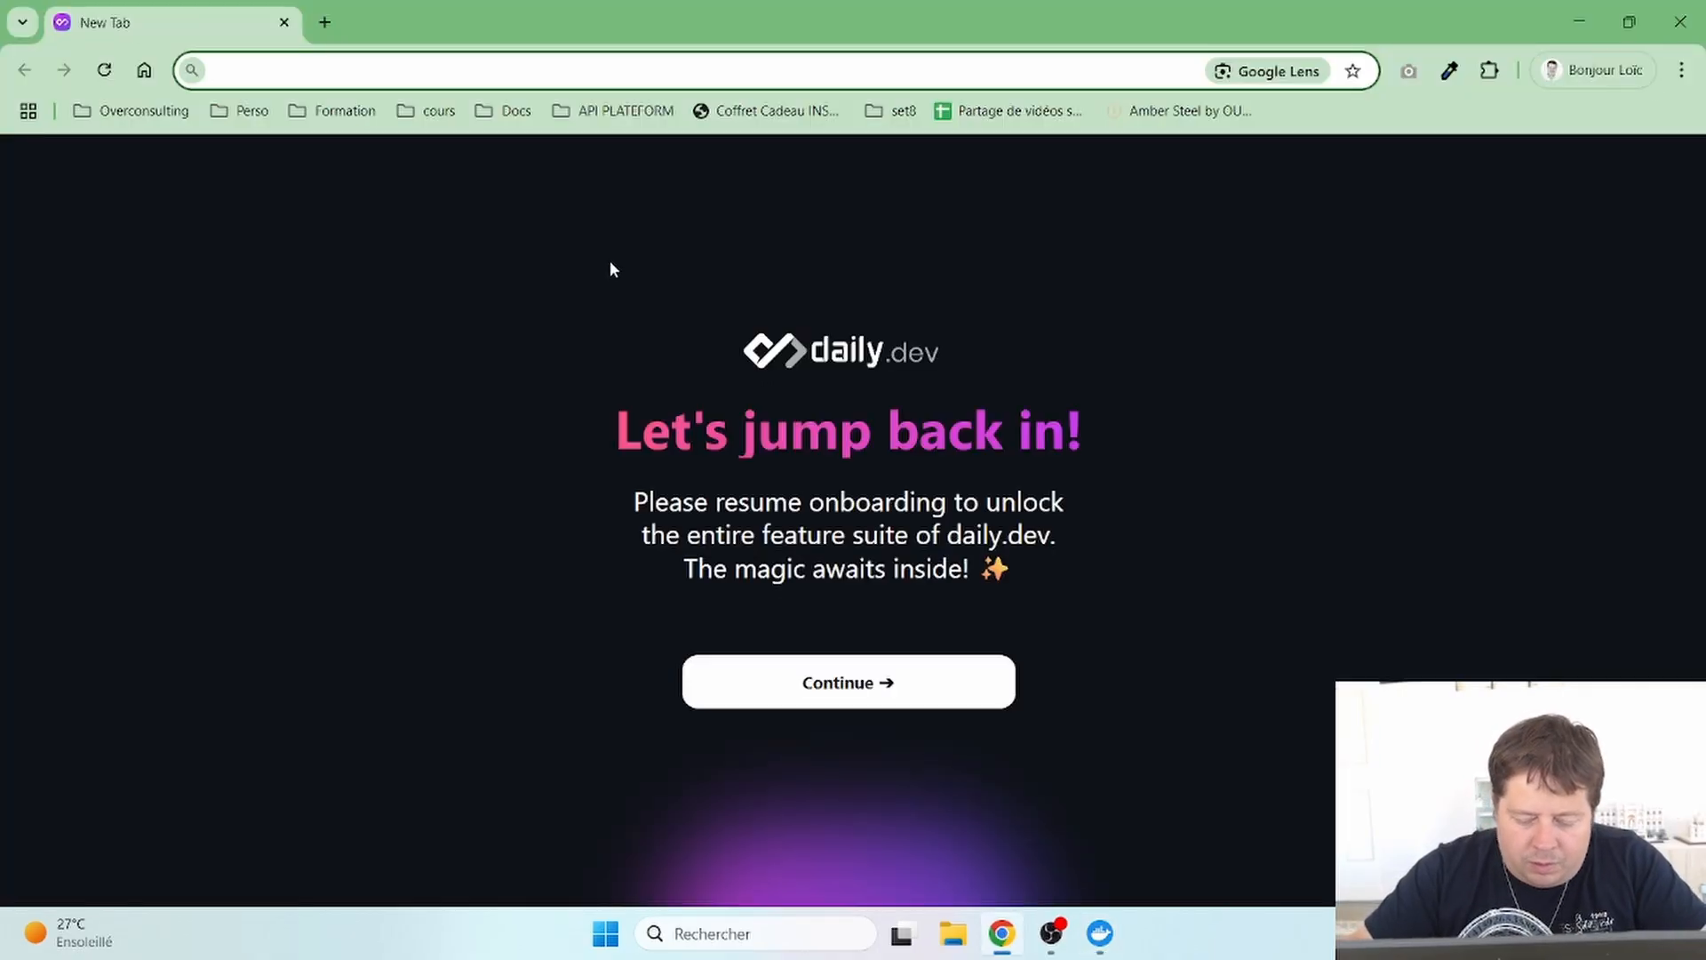
- Search Google for 'docker hub' and open the Docker Hub site
type("dok")
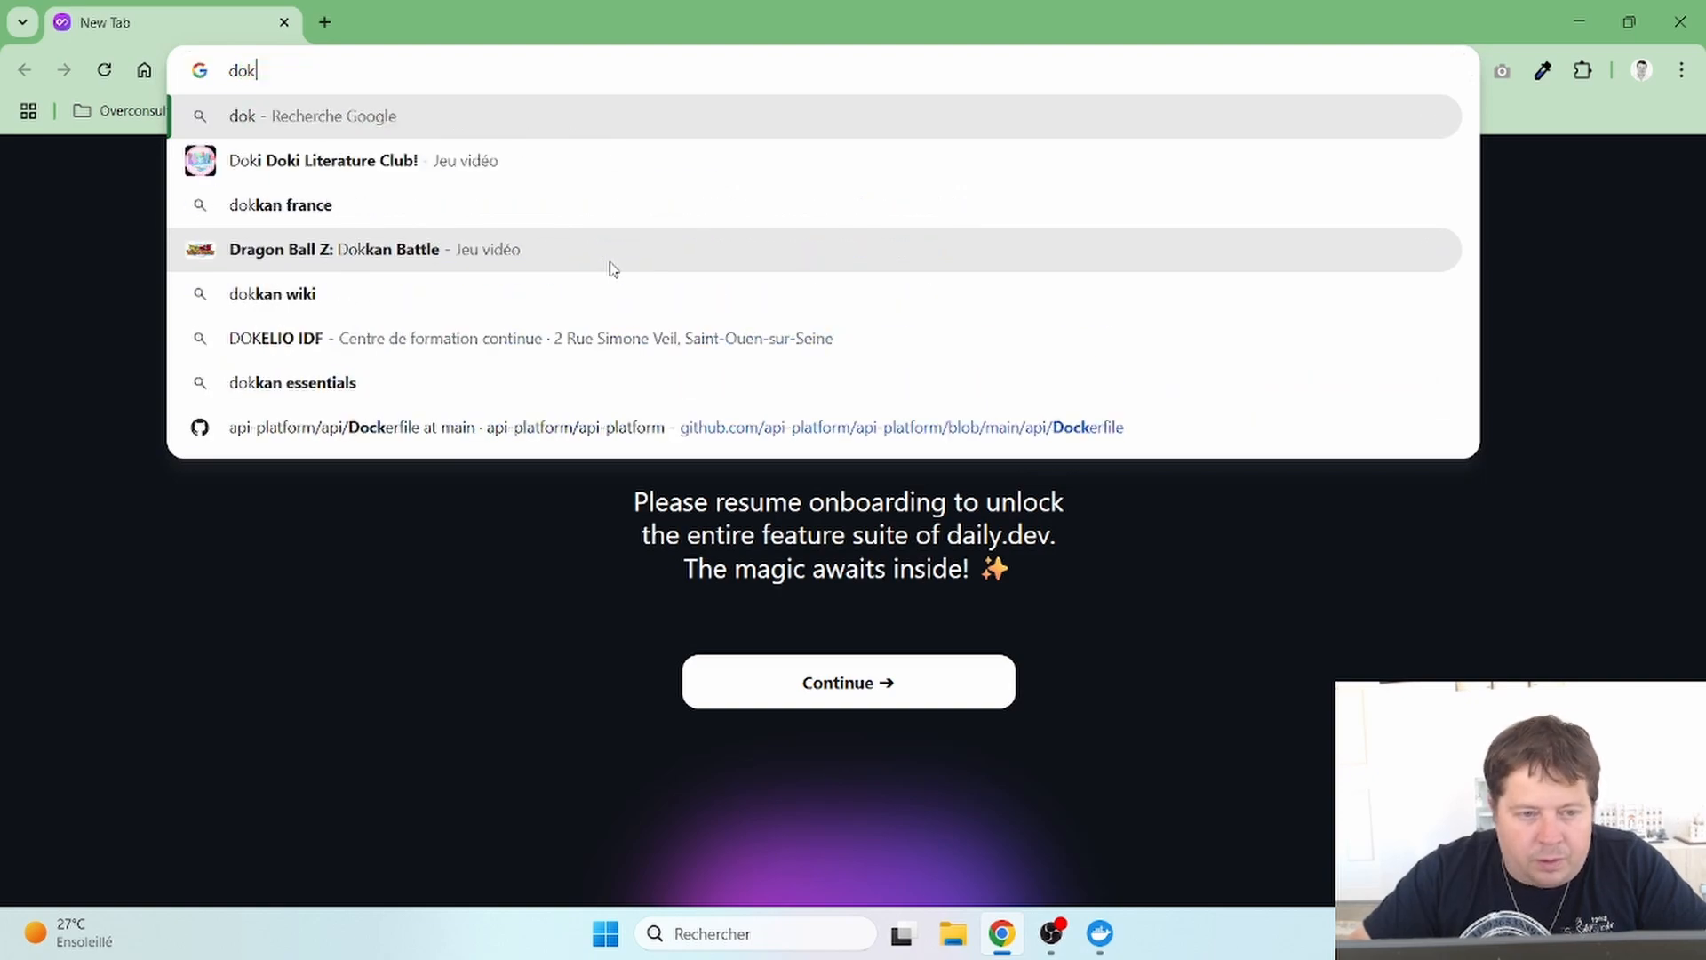
key("BackSpace")
type("cker hub")
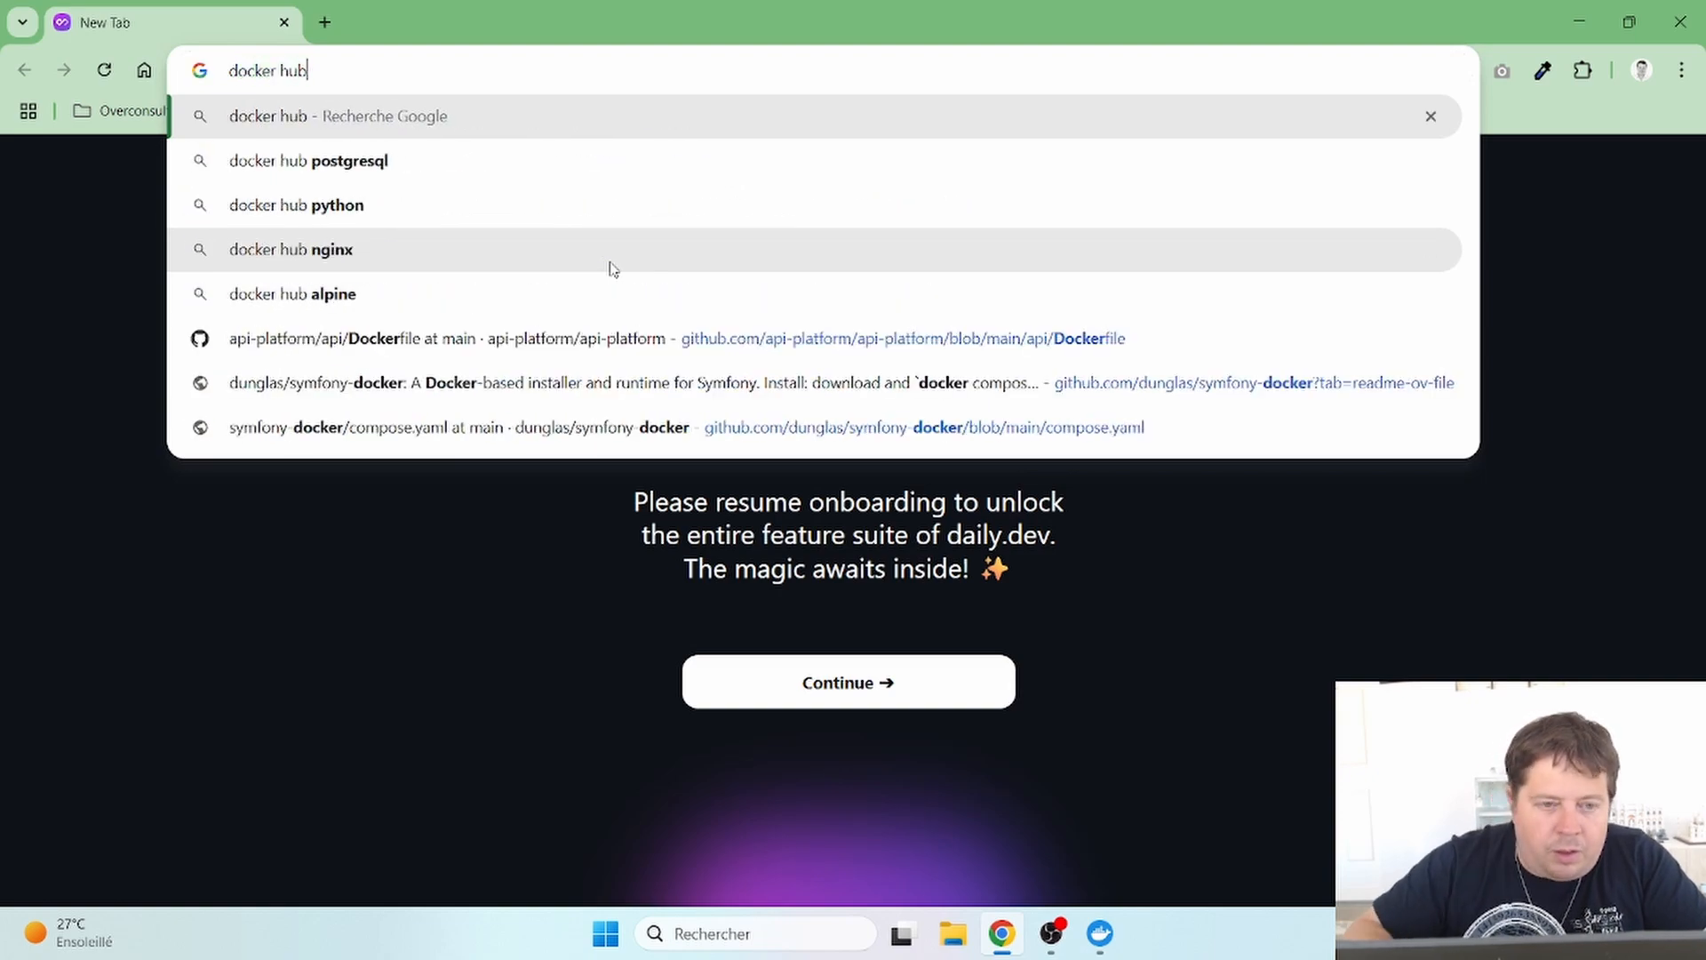
key("Return")
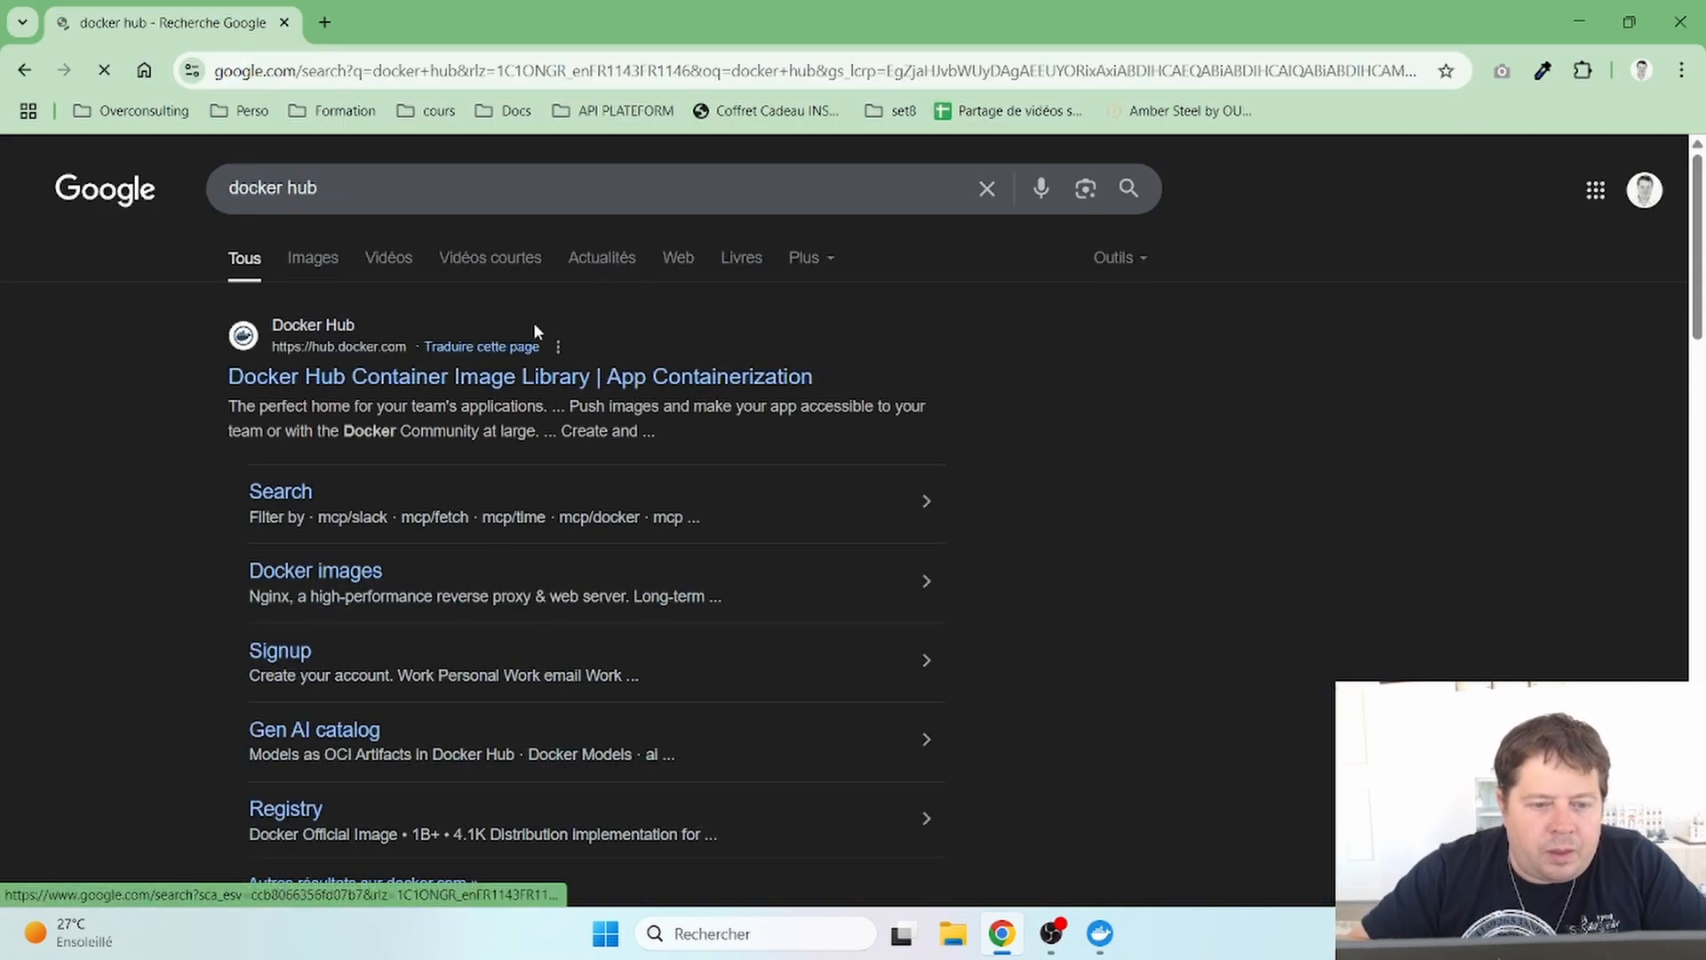
left_click(442, 381)
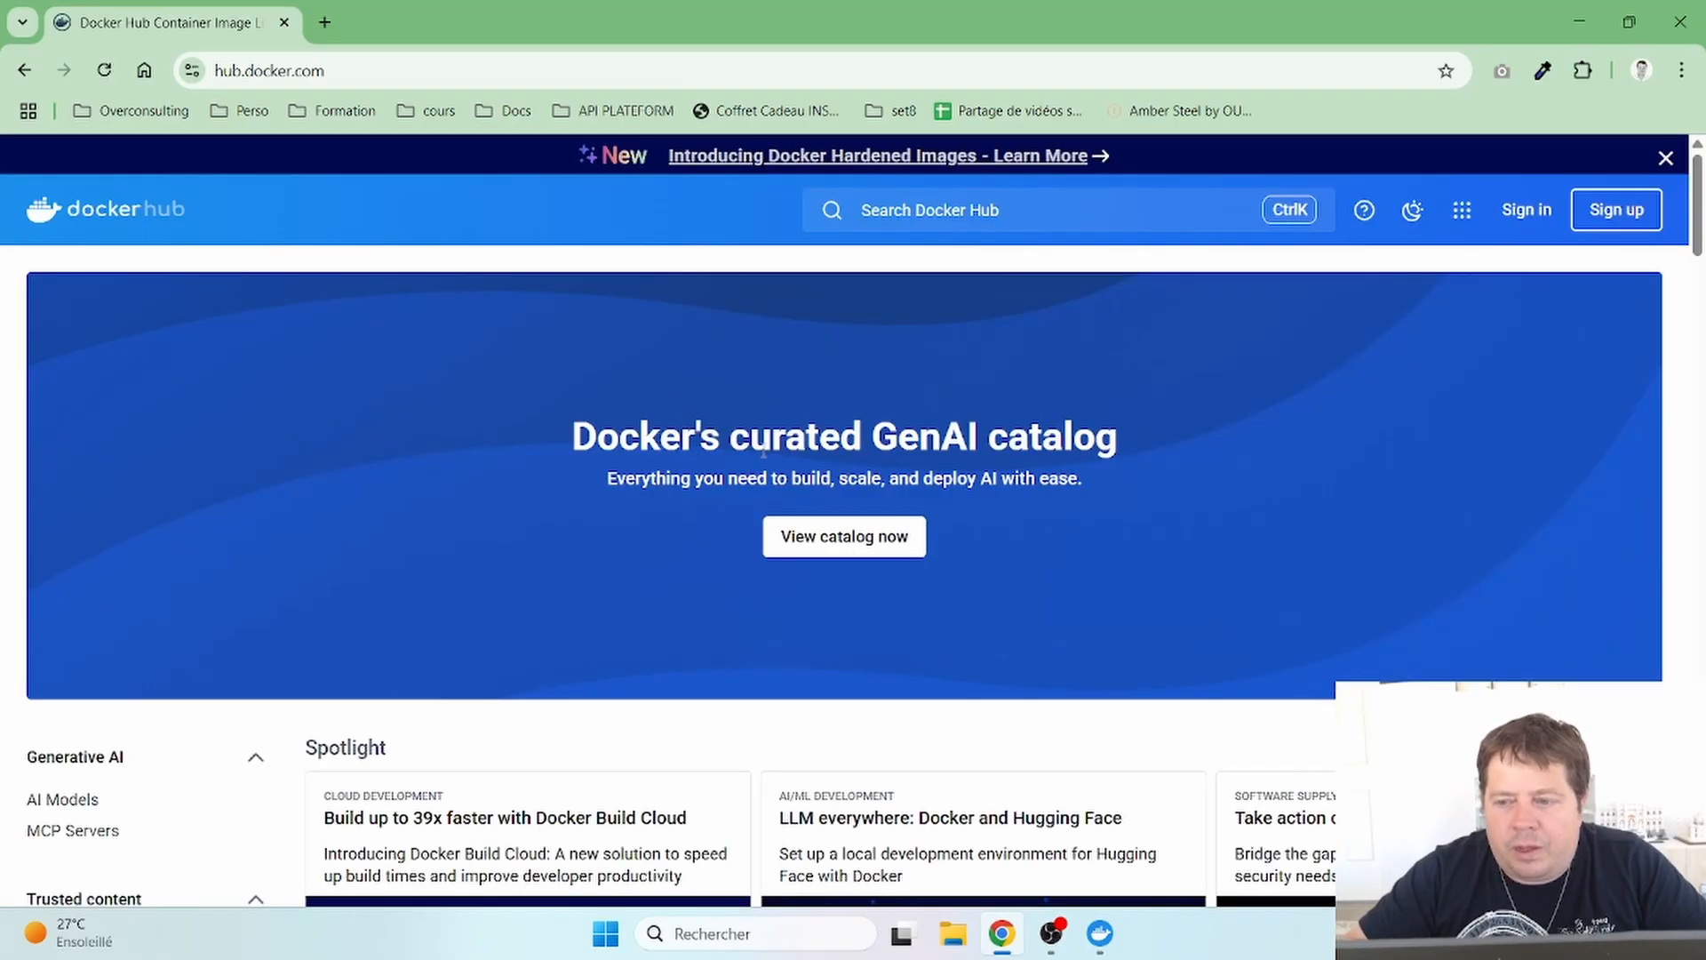
- Open the mysql card under Databases & storage on the Docker Hub home page
scroll(793, 632, "down", 3)
scroll(796, 637, "down", 1)
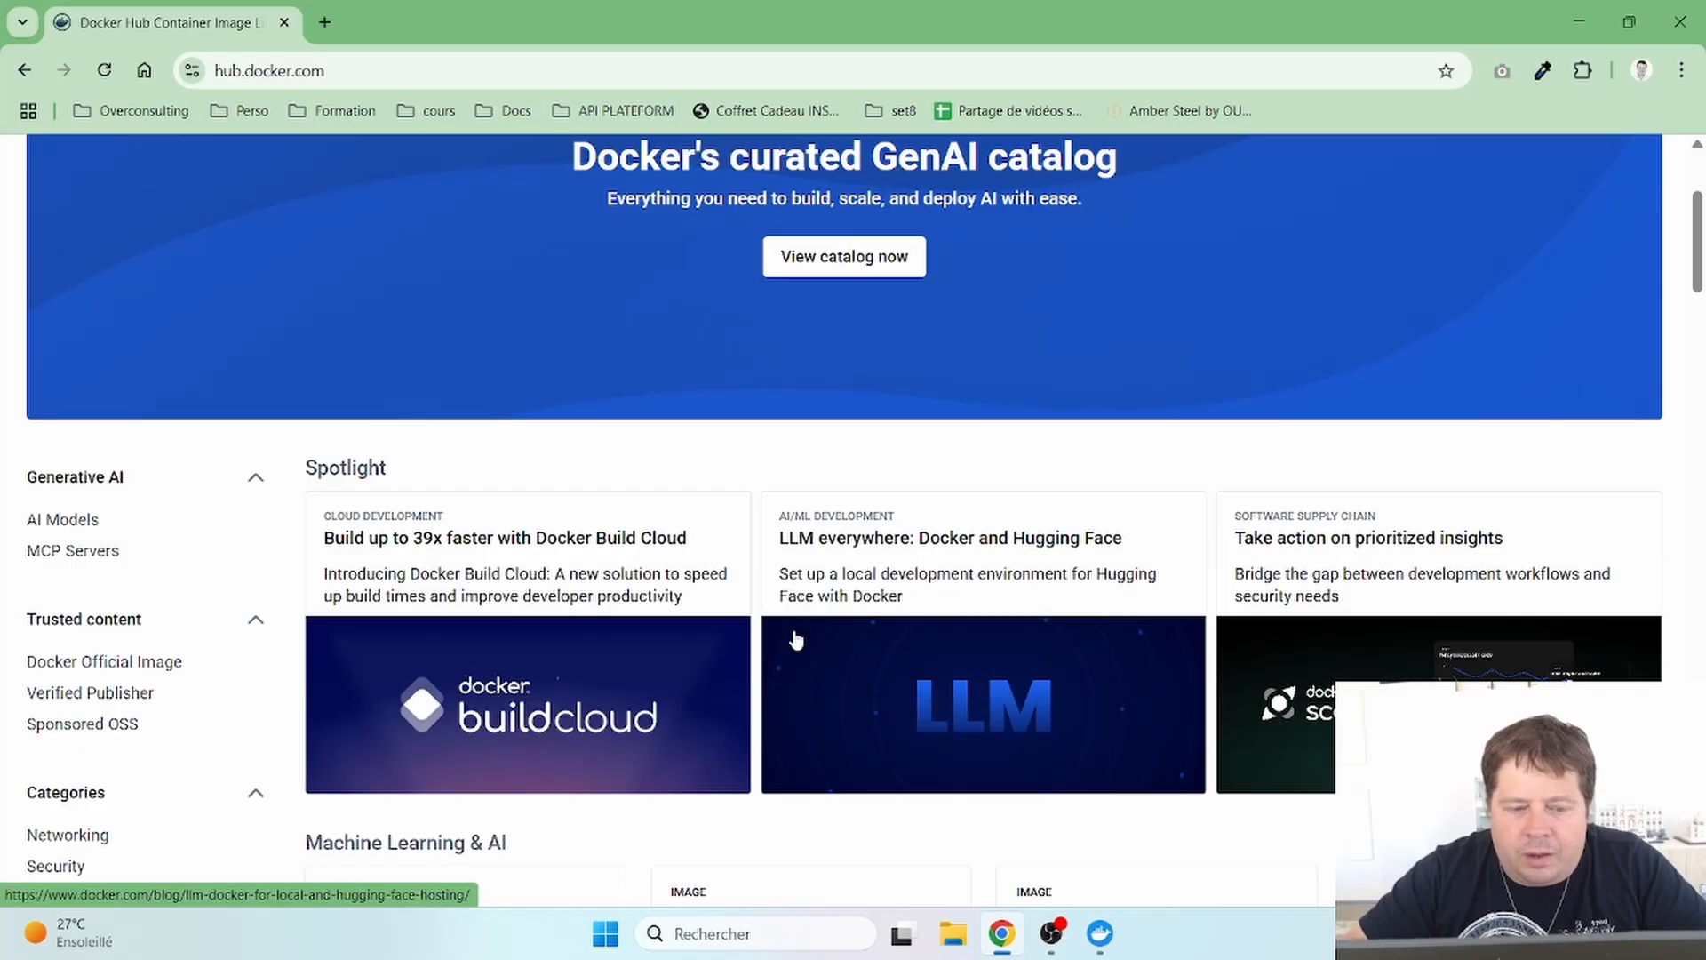
scroll(672, 472, "down", 6)
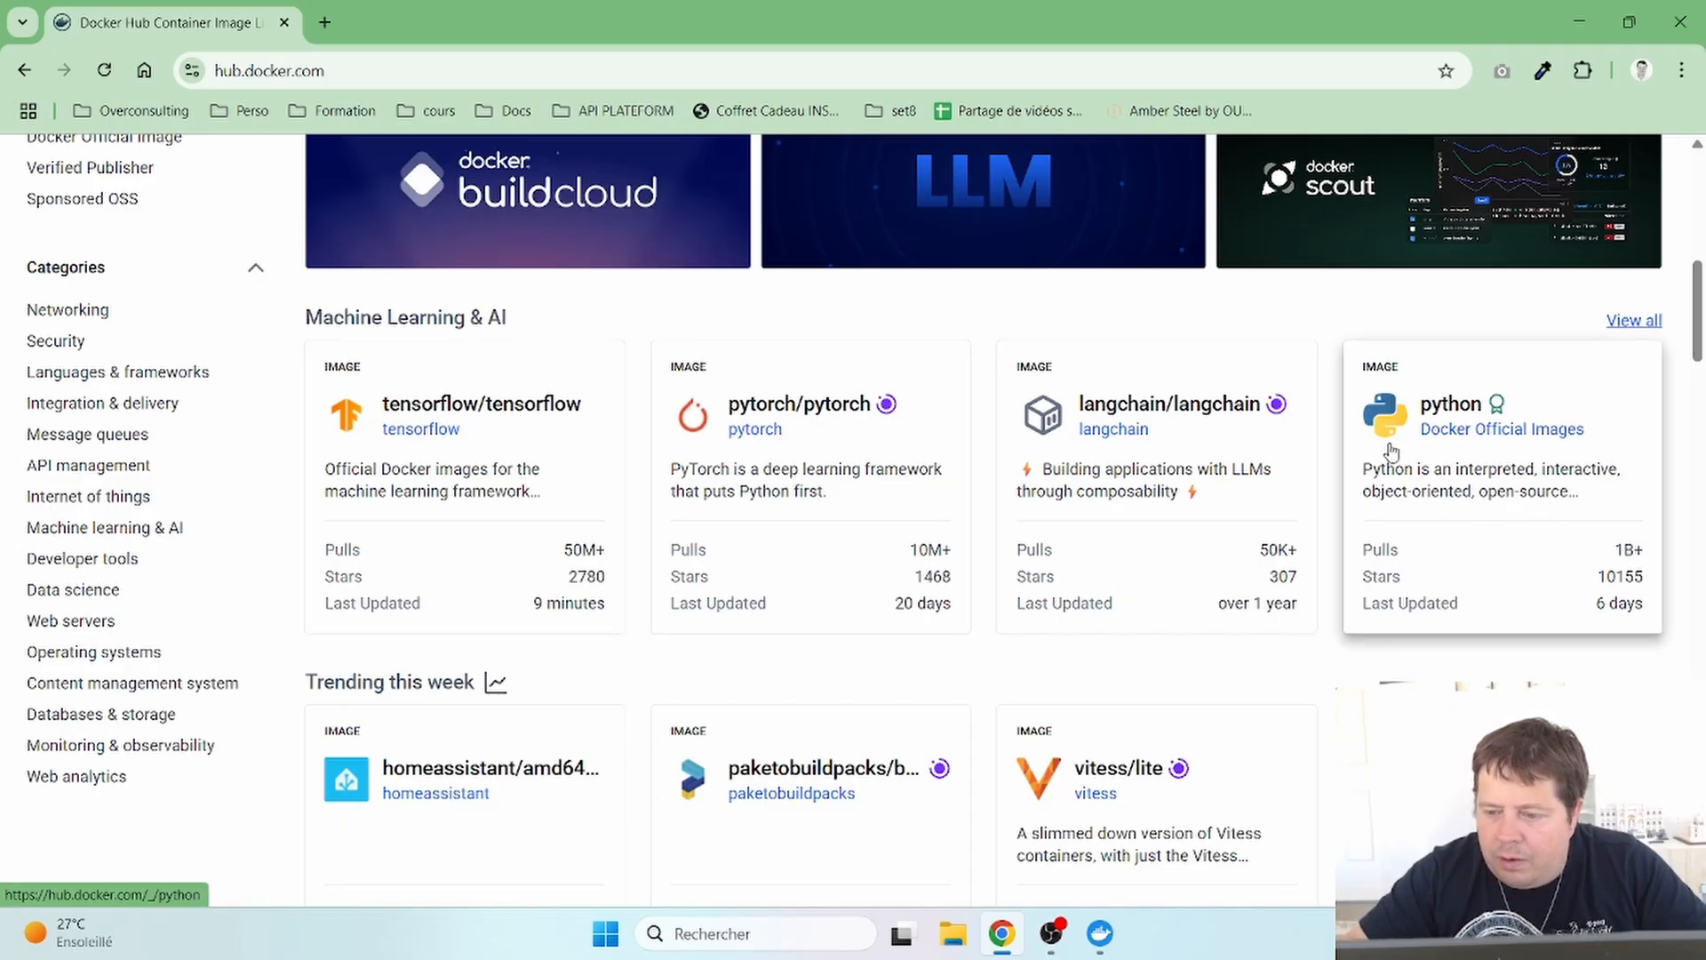
scroll(1449, 461, "down", 2)
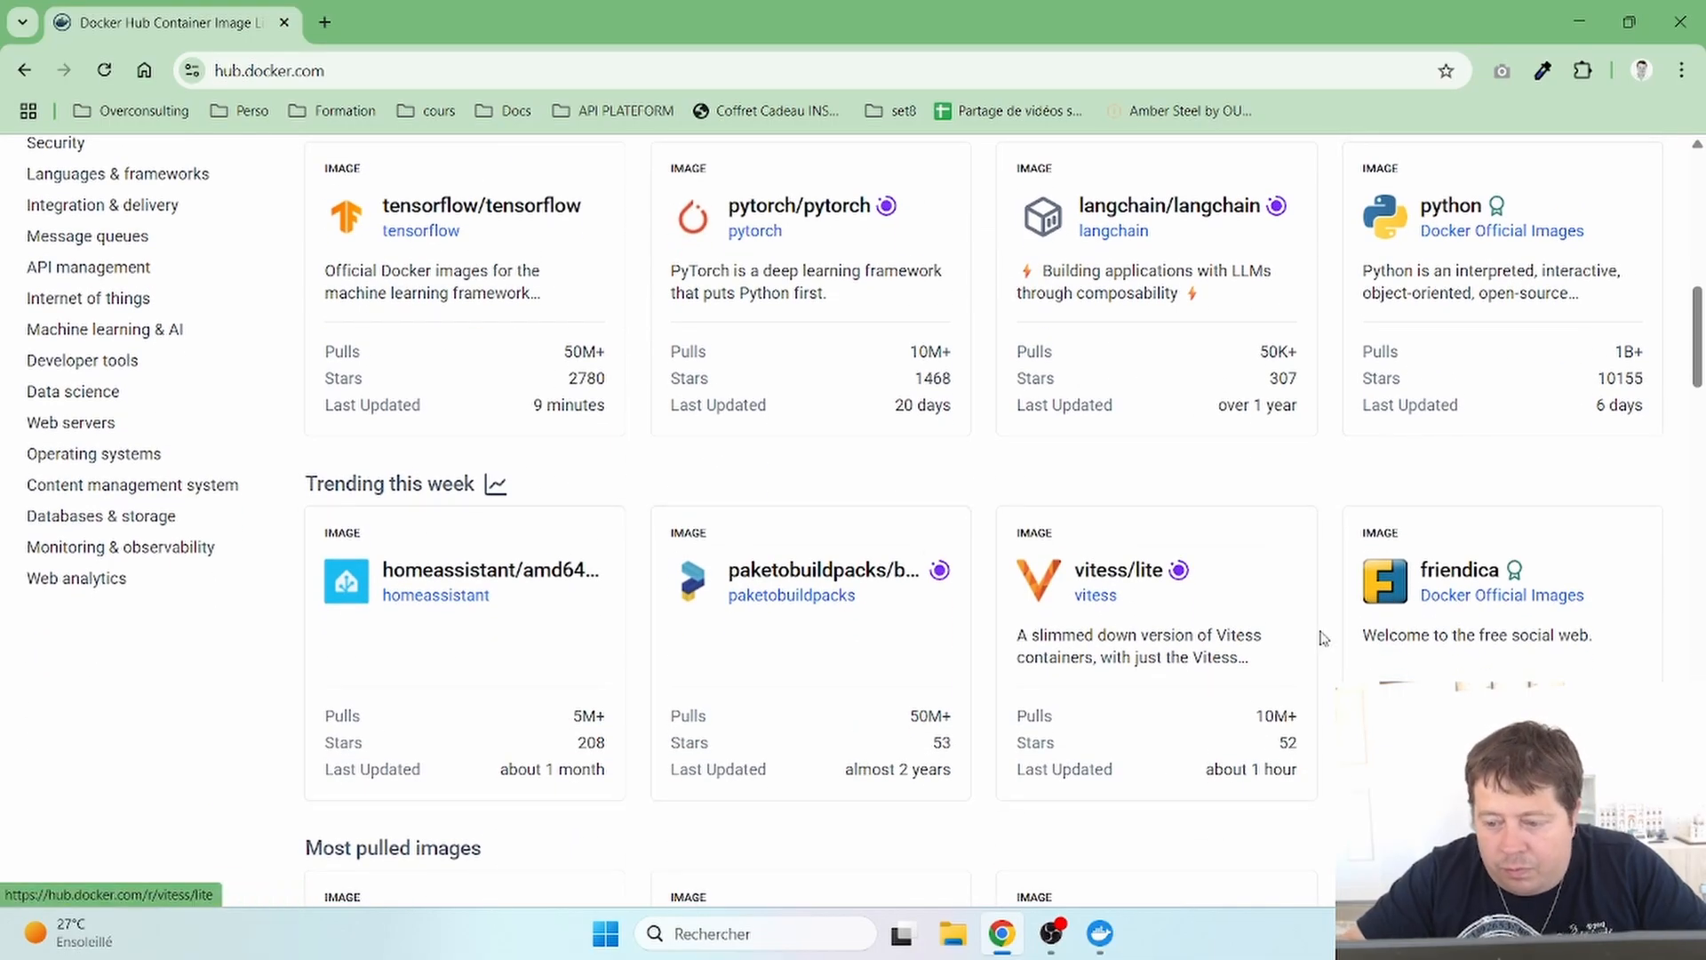
scroll(1321, 636, "down", 2)
scroll(1322, 636, "down", 3)
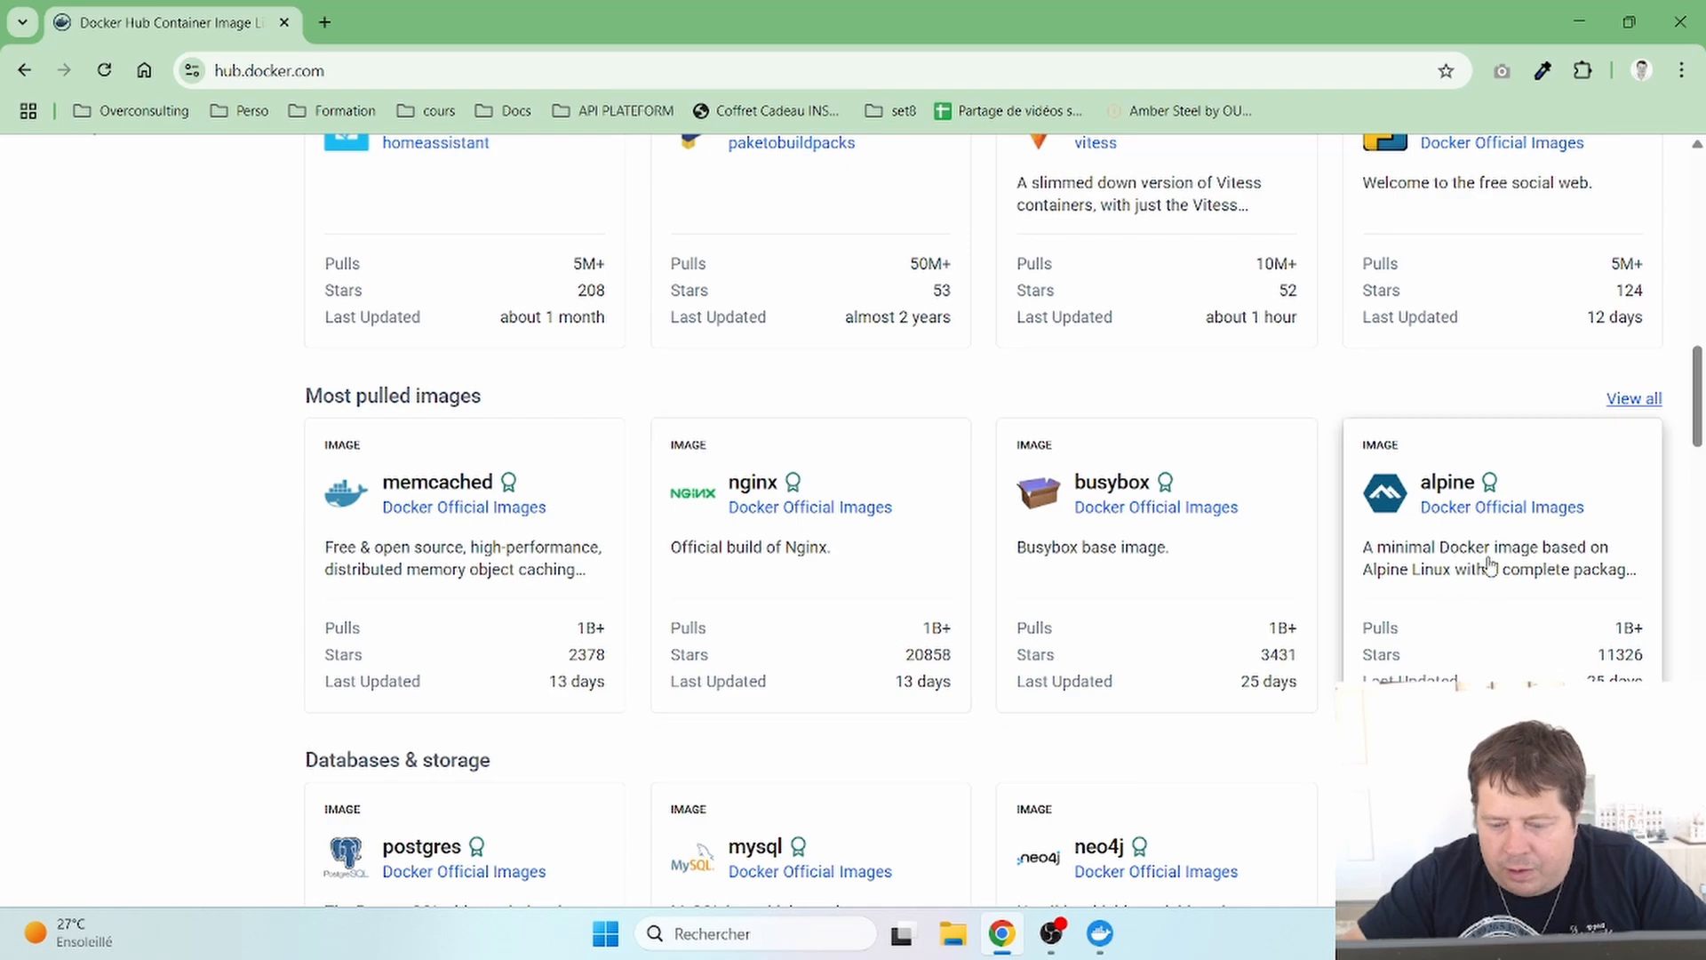
scroll(724, 716, "down", 2)
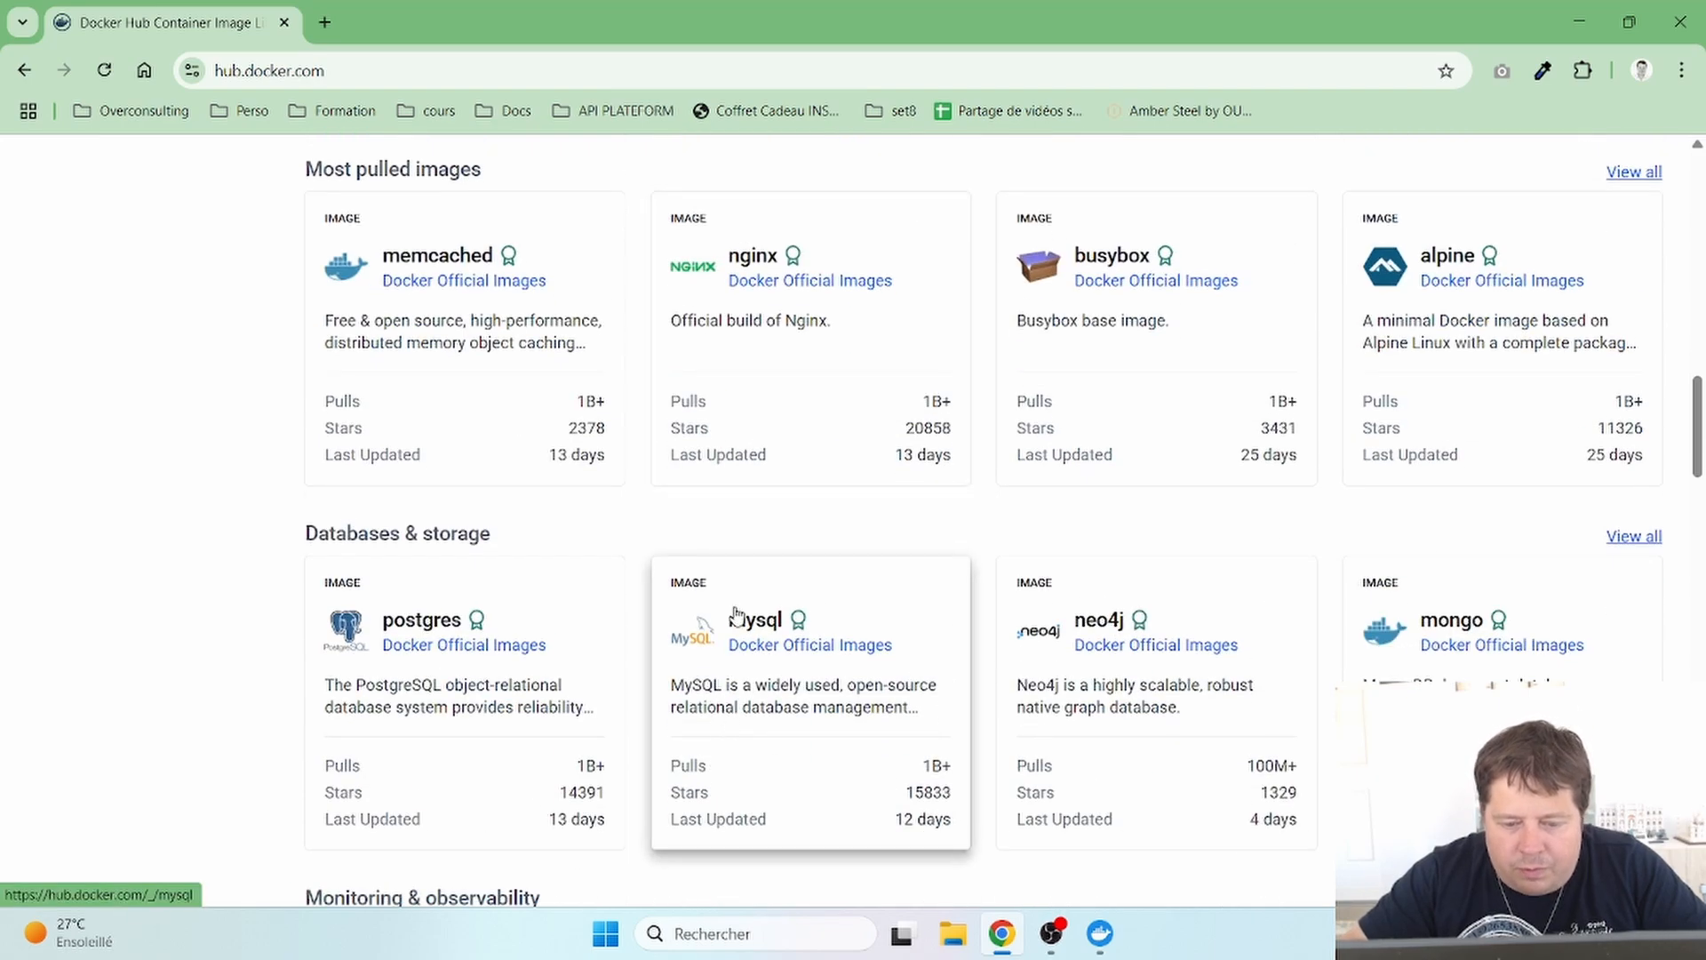
left_click(889, 622)
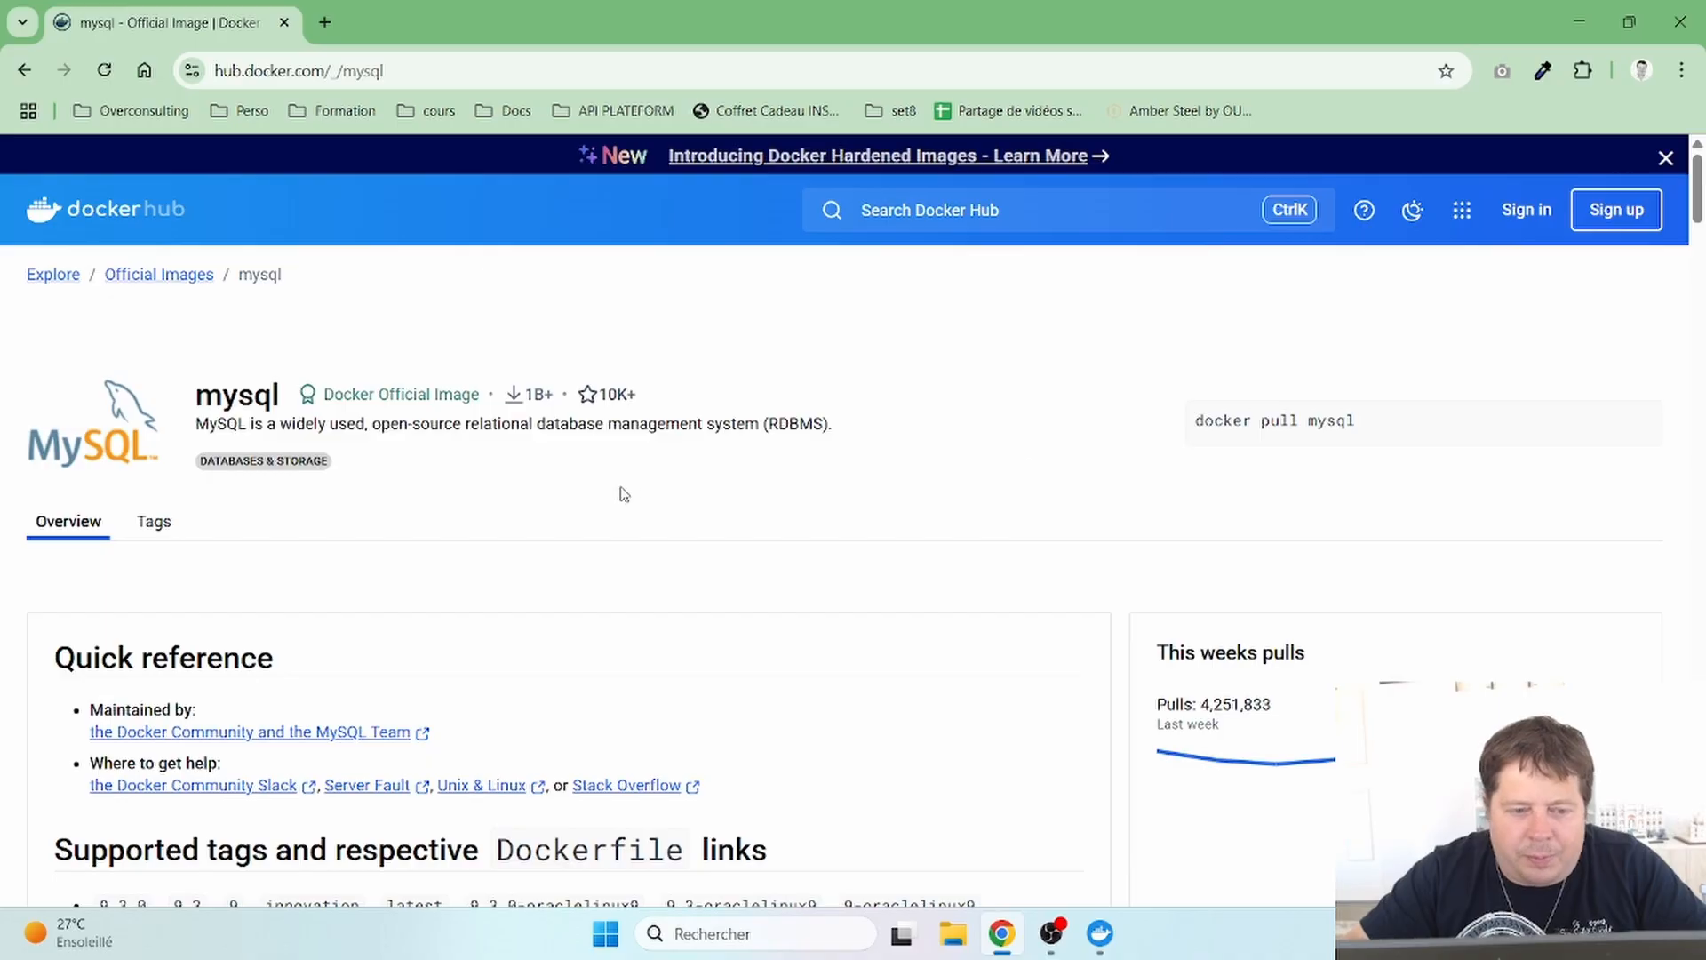
mouse_move(1222, 410)
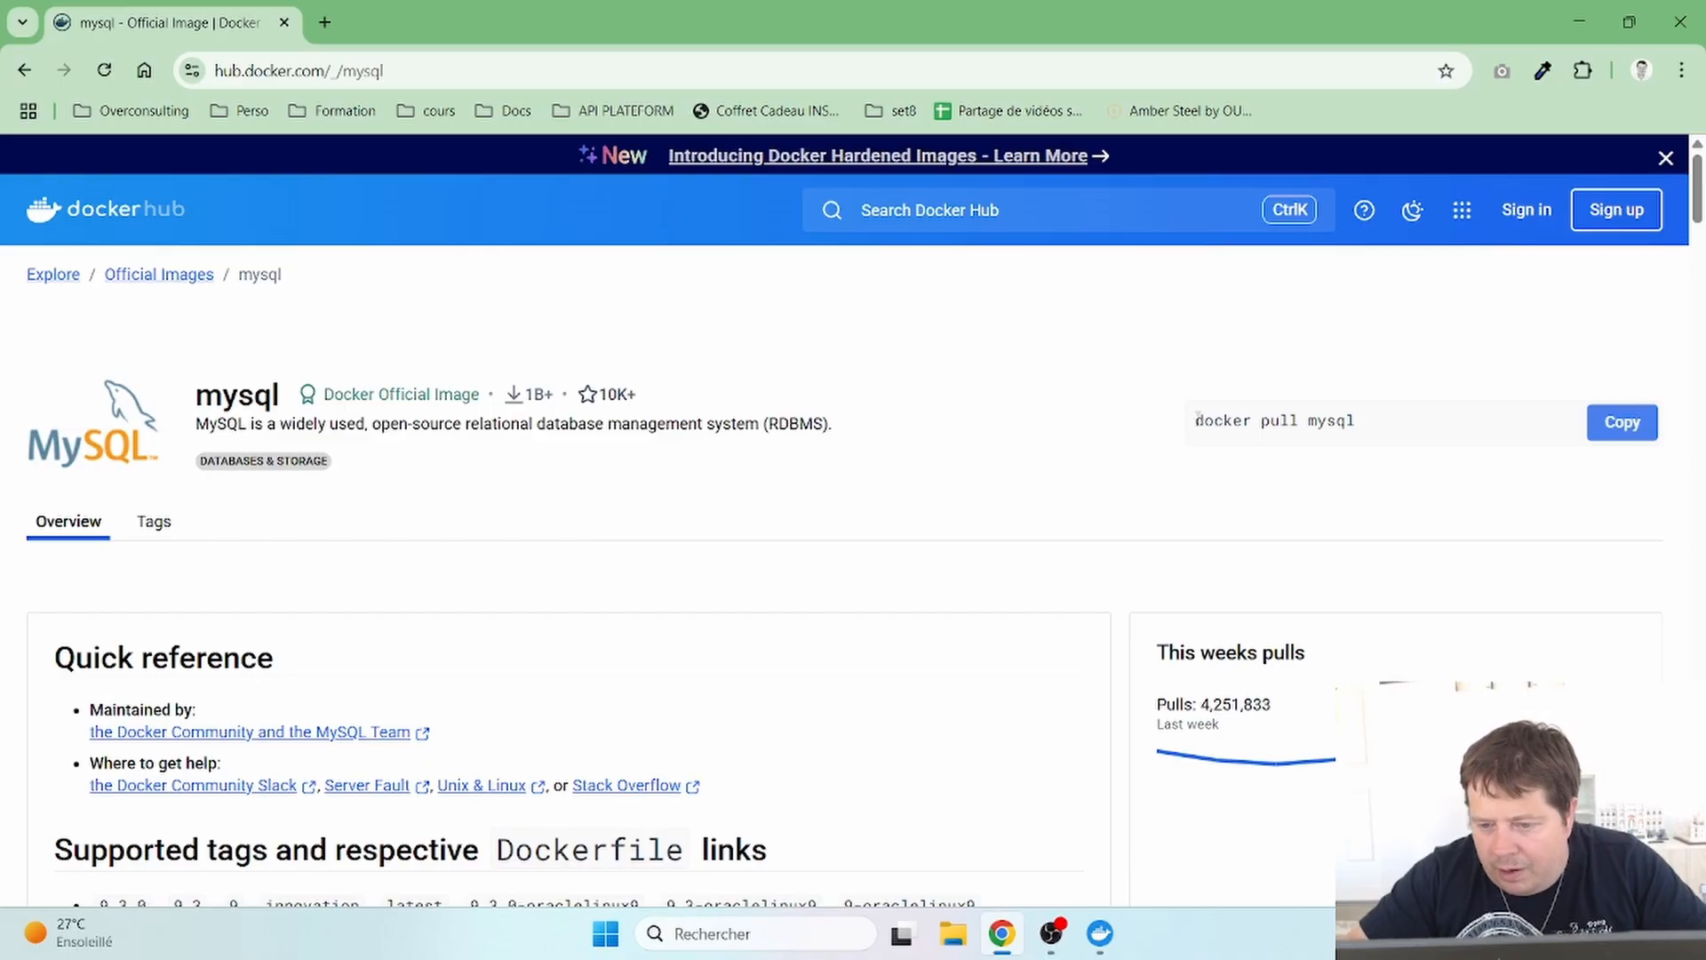
left_click_drag(1199, 421, 1284, 418)
left_click(1367, 435)
left_click_drag(1207, 411, 1197, 412)
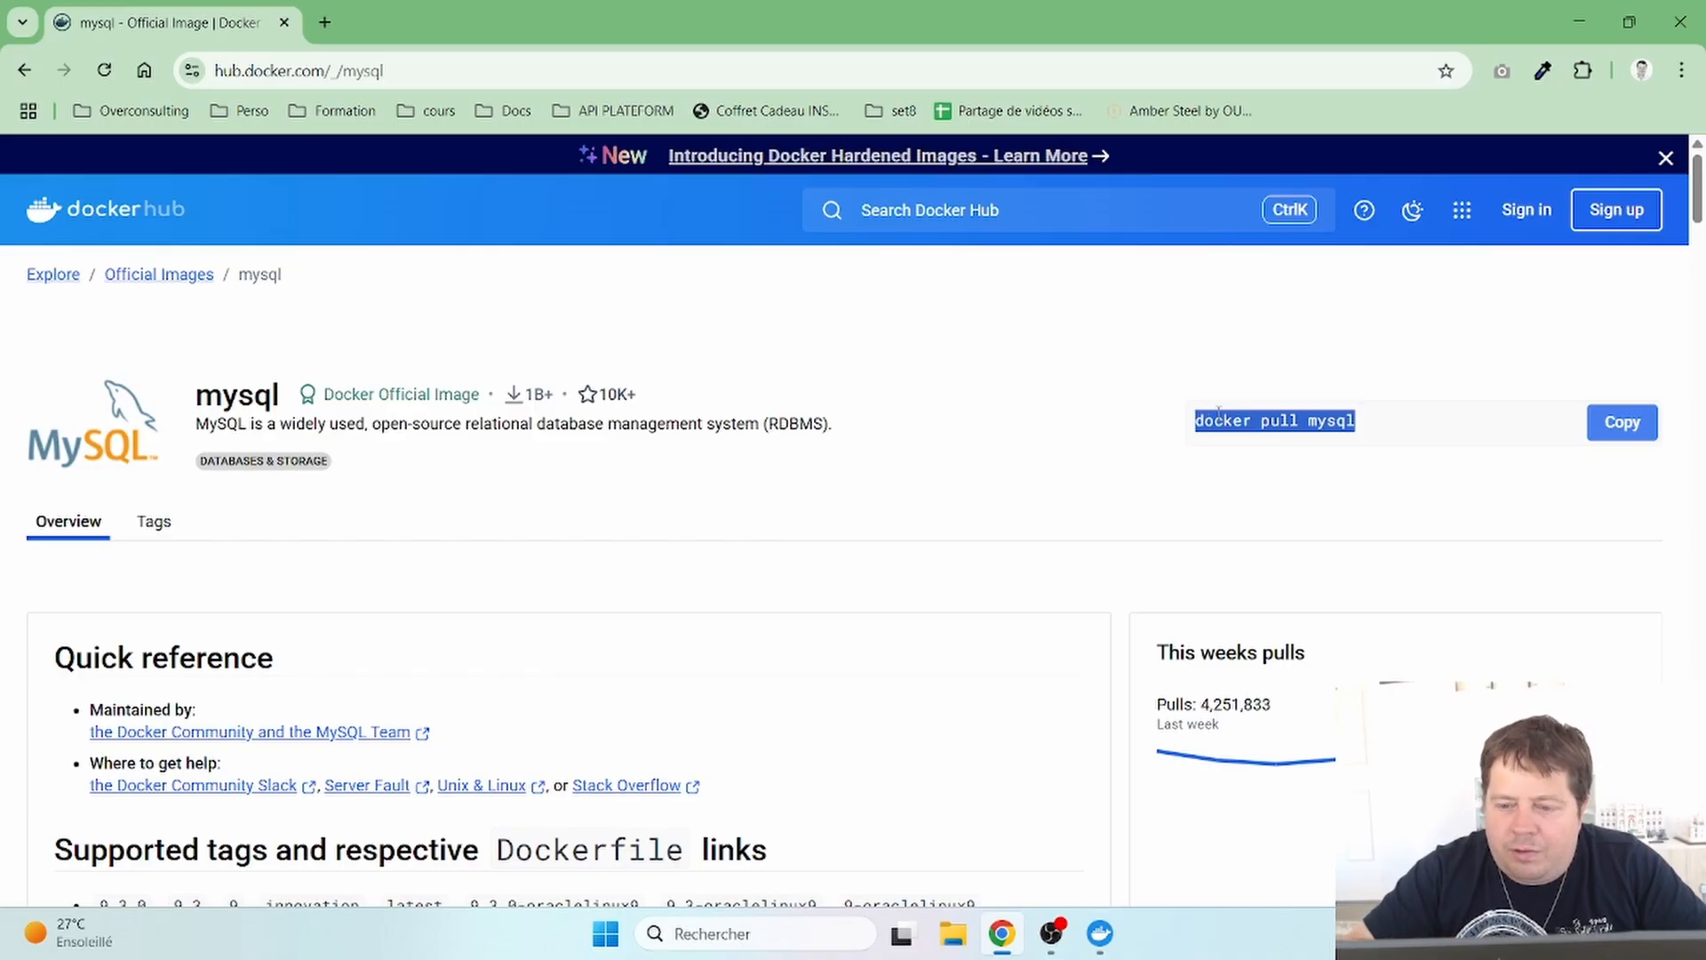
left_click(1218, 410)
left_click_drag(1360, 419, 1194, 421)
left_click(1124, 437)
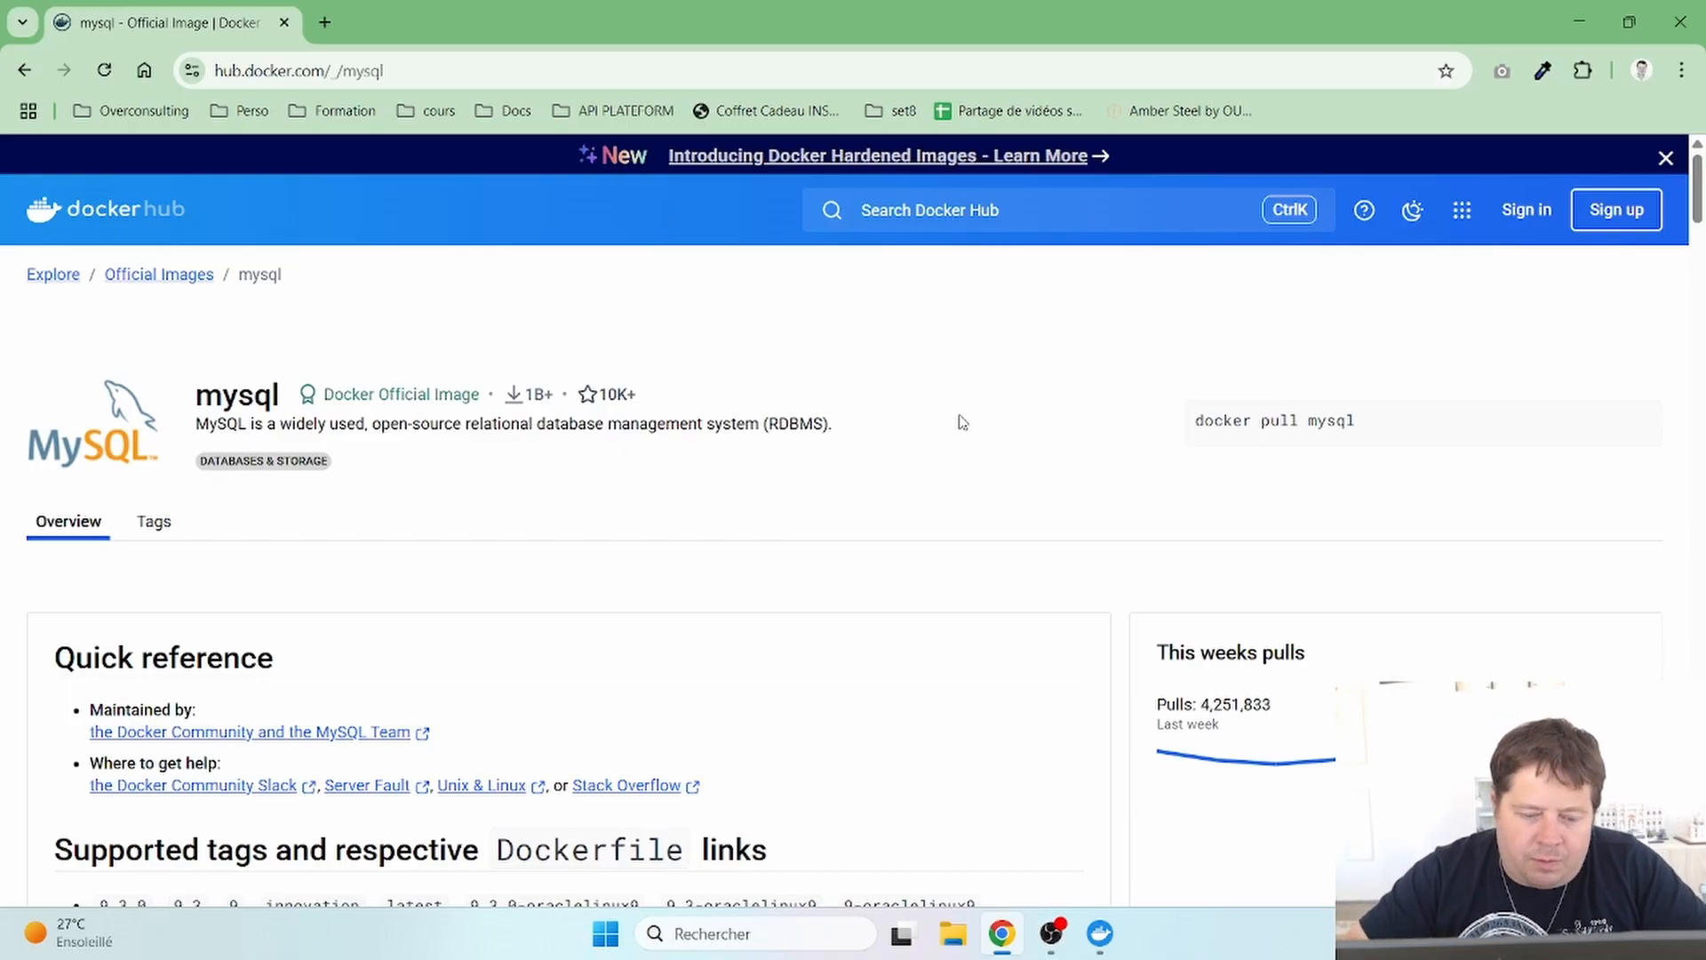
- Scroll the mysql image page past Supported tags to the 'How to use this image' docker run example
scroll(962, 422, "down", 4)
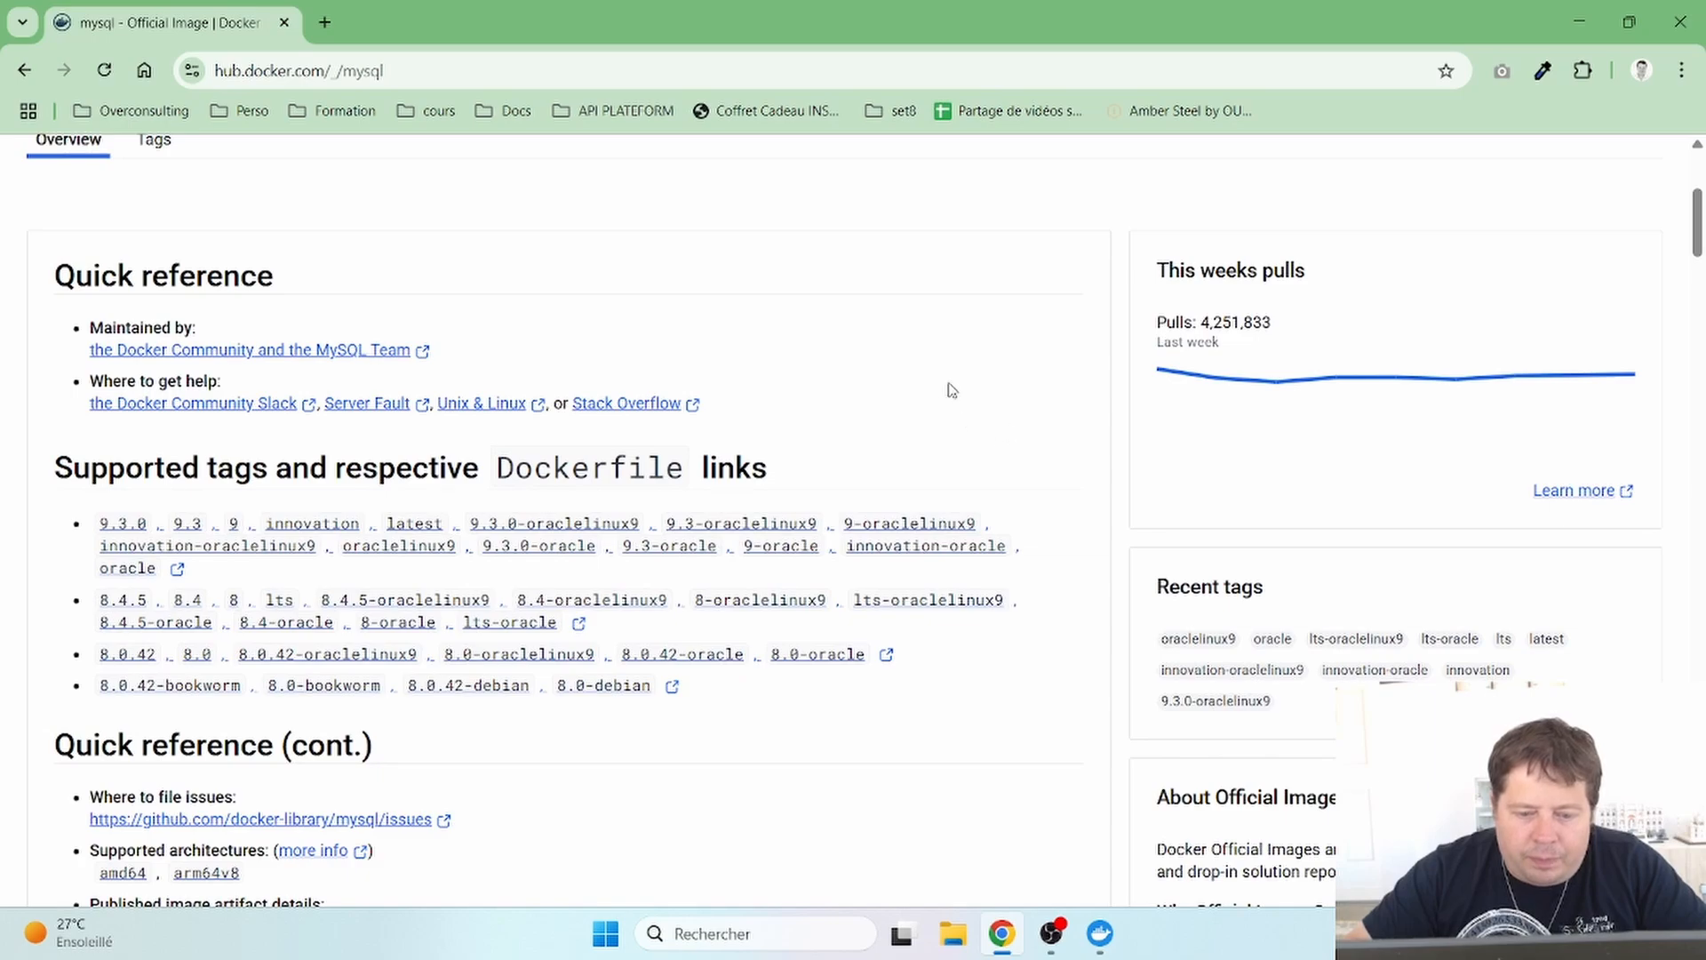
scroll(943, 384, "up", 1)
scroll(941, 384, "down", 3)
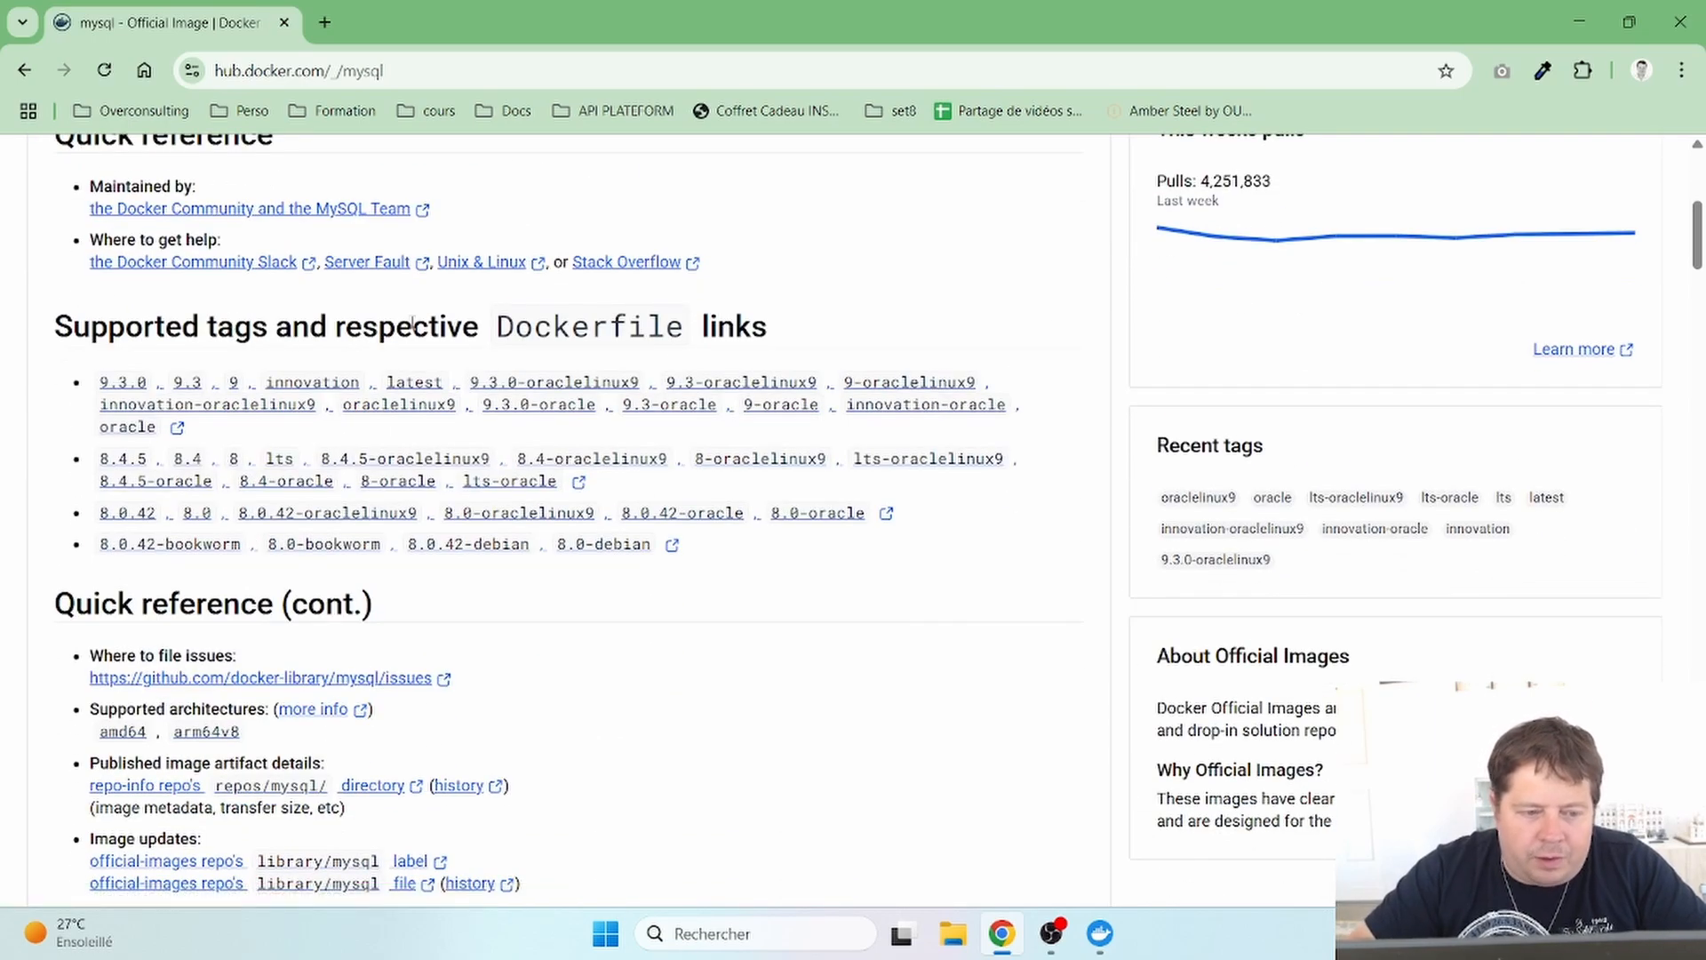
scroll(764, 375, "up", 5)
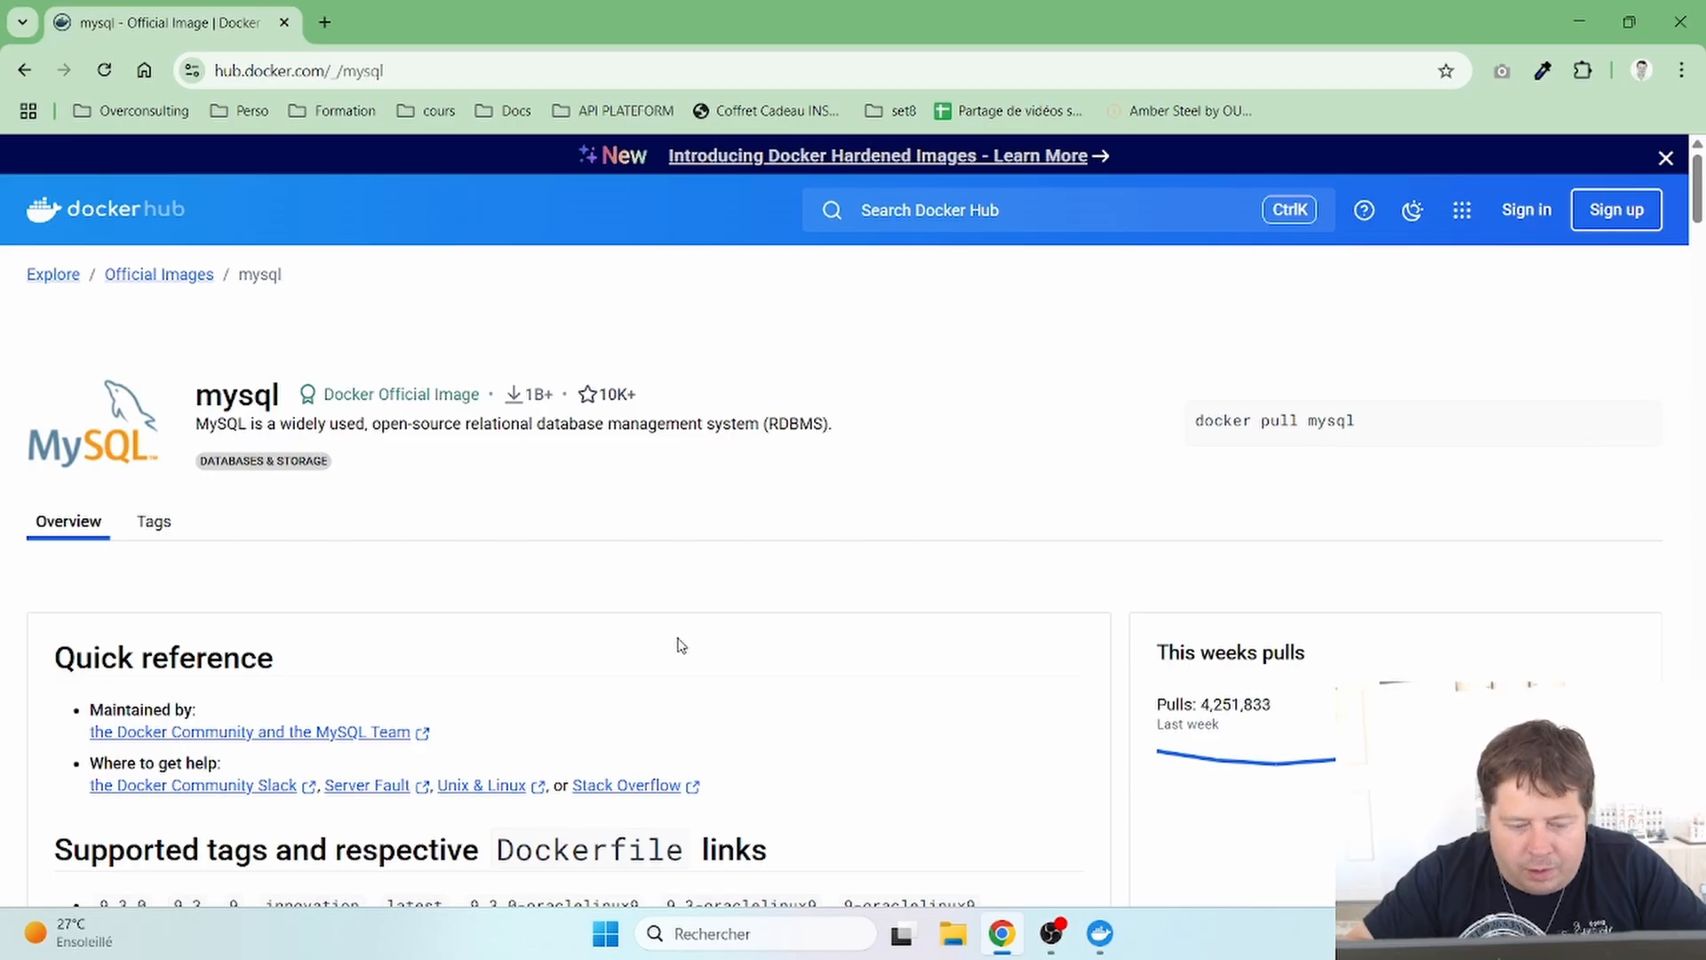
scroll(678, 640, "down", 5)
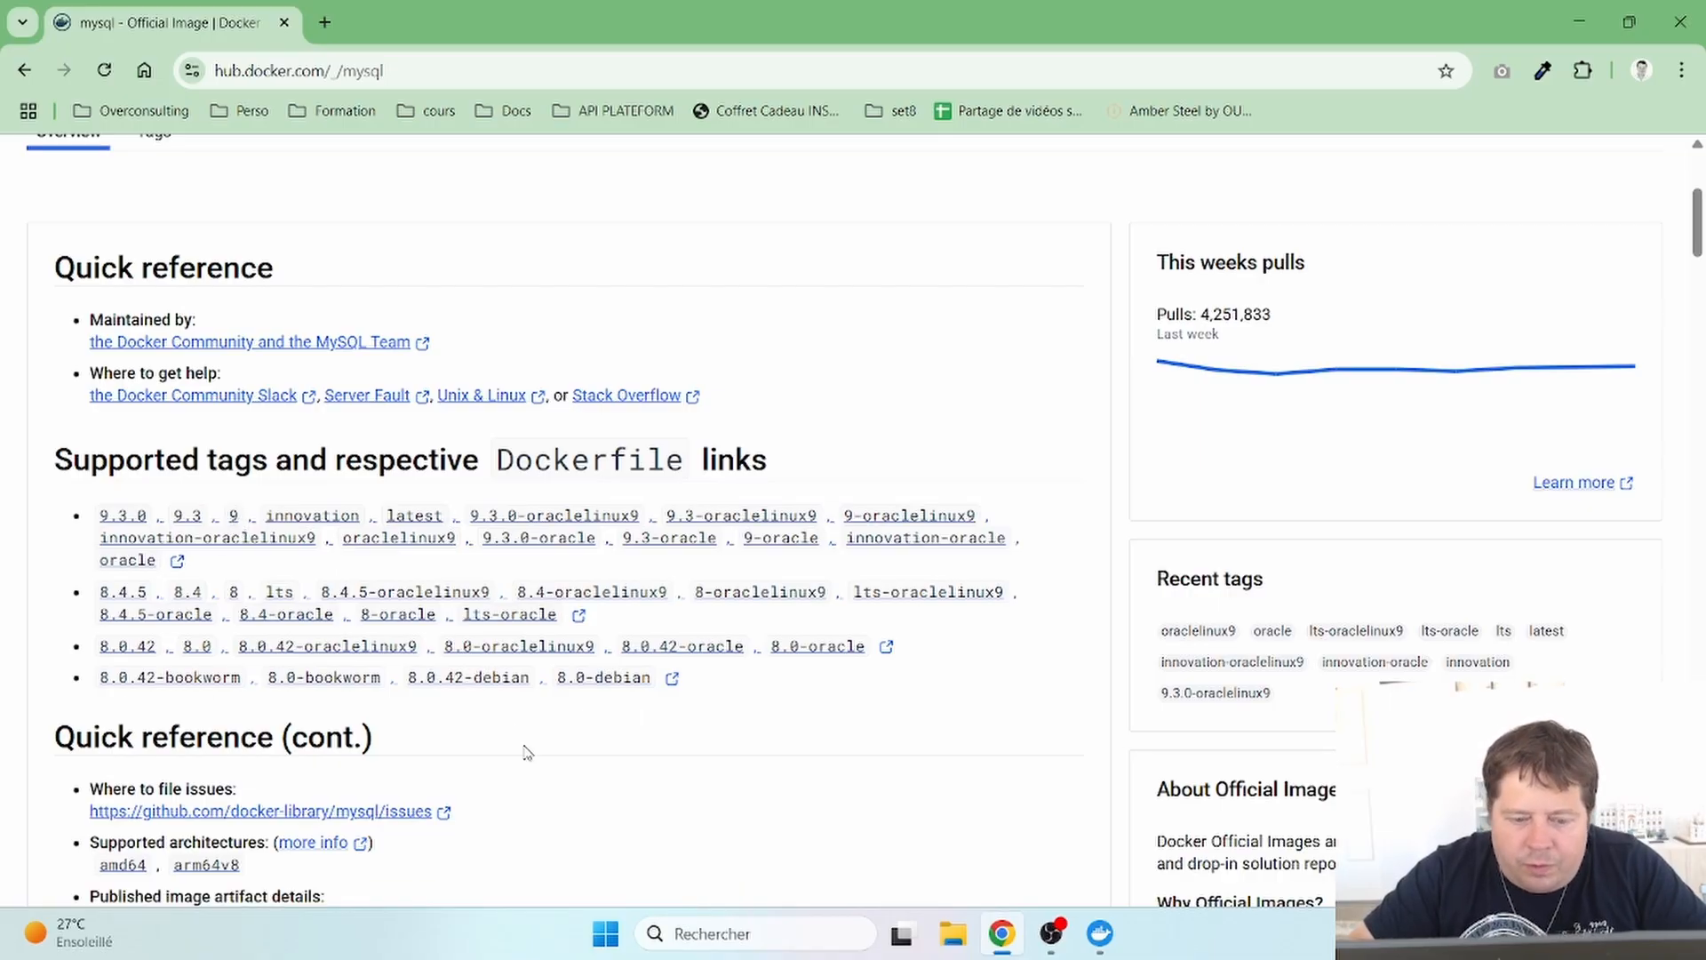
scroll(527, 753, "down", 2)
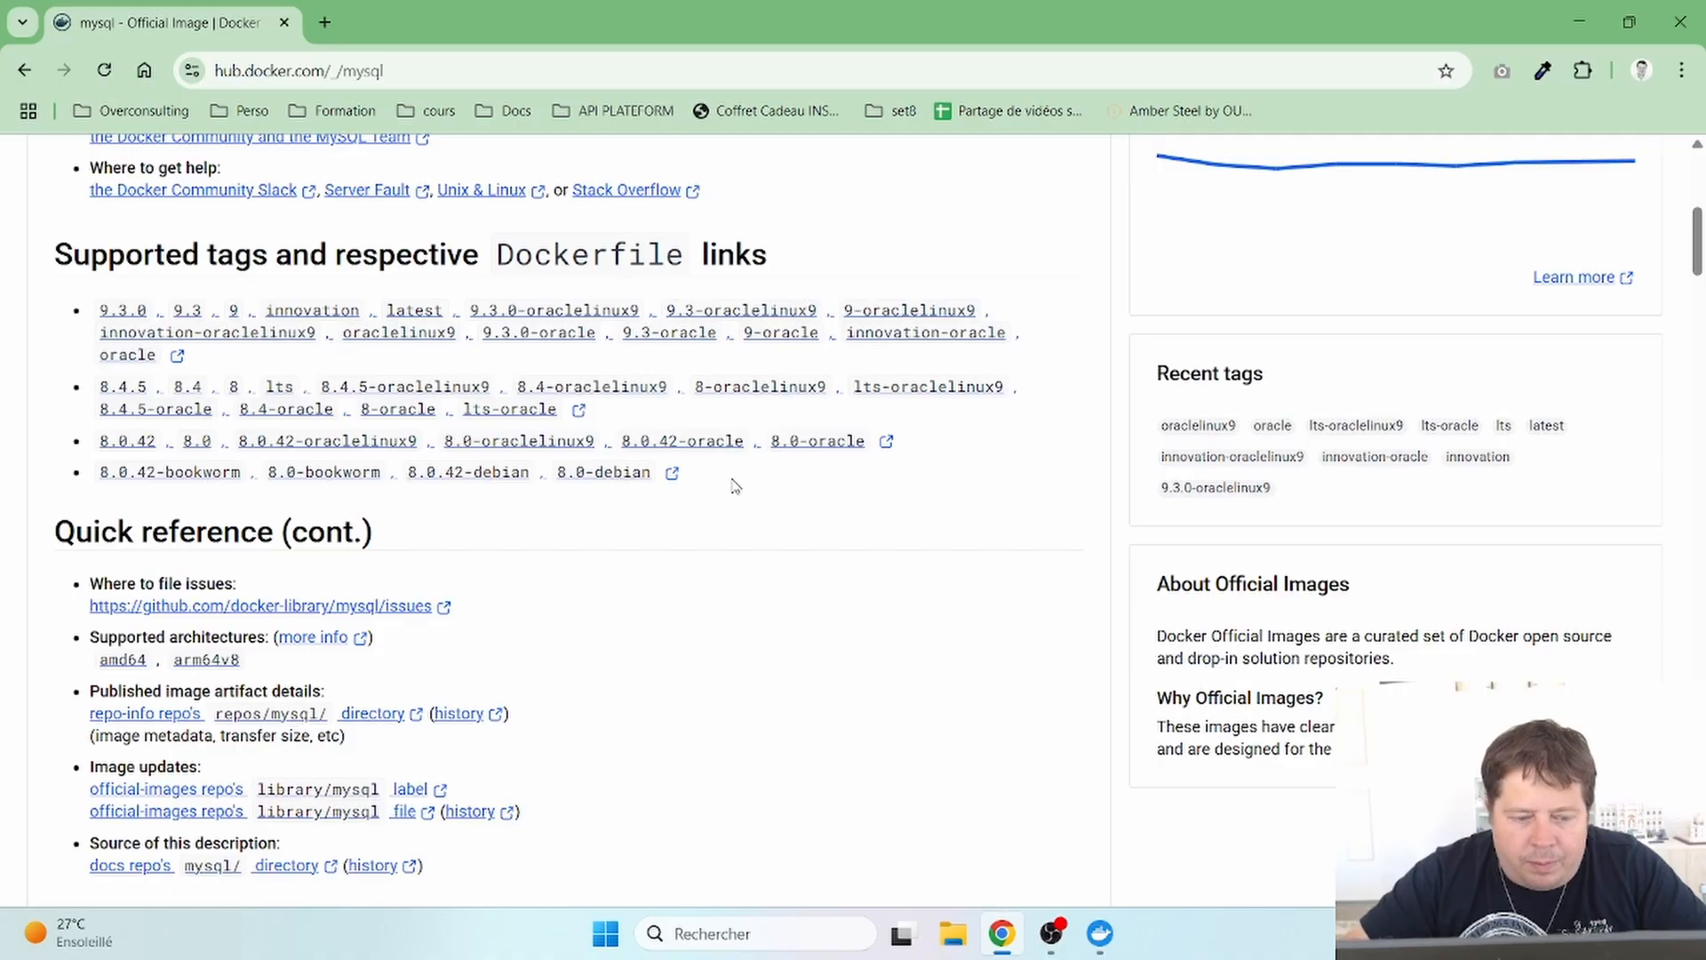
scroll(734, 486, "up", 6)
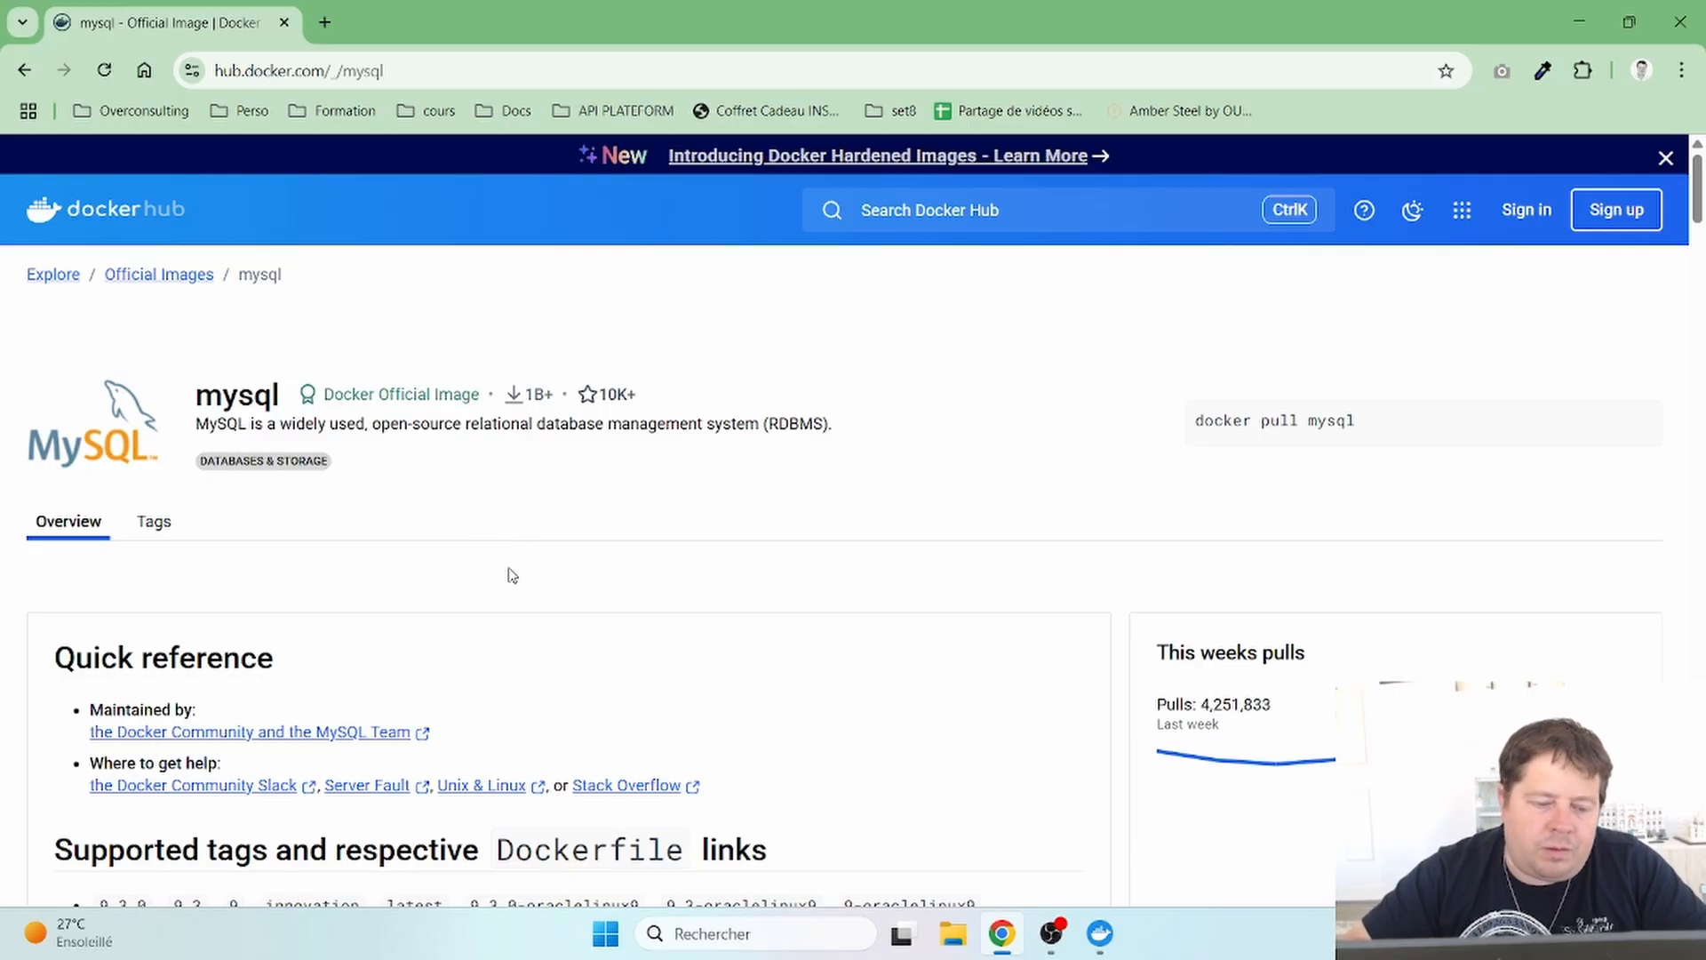
scroll(508, 575, "down", 6)
scroll(510, 577, "down", 7)
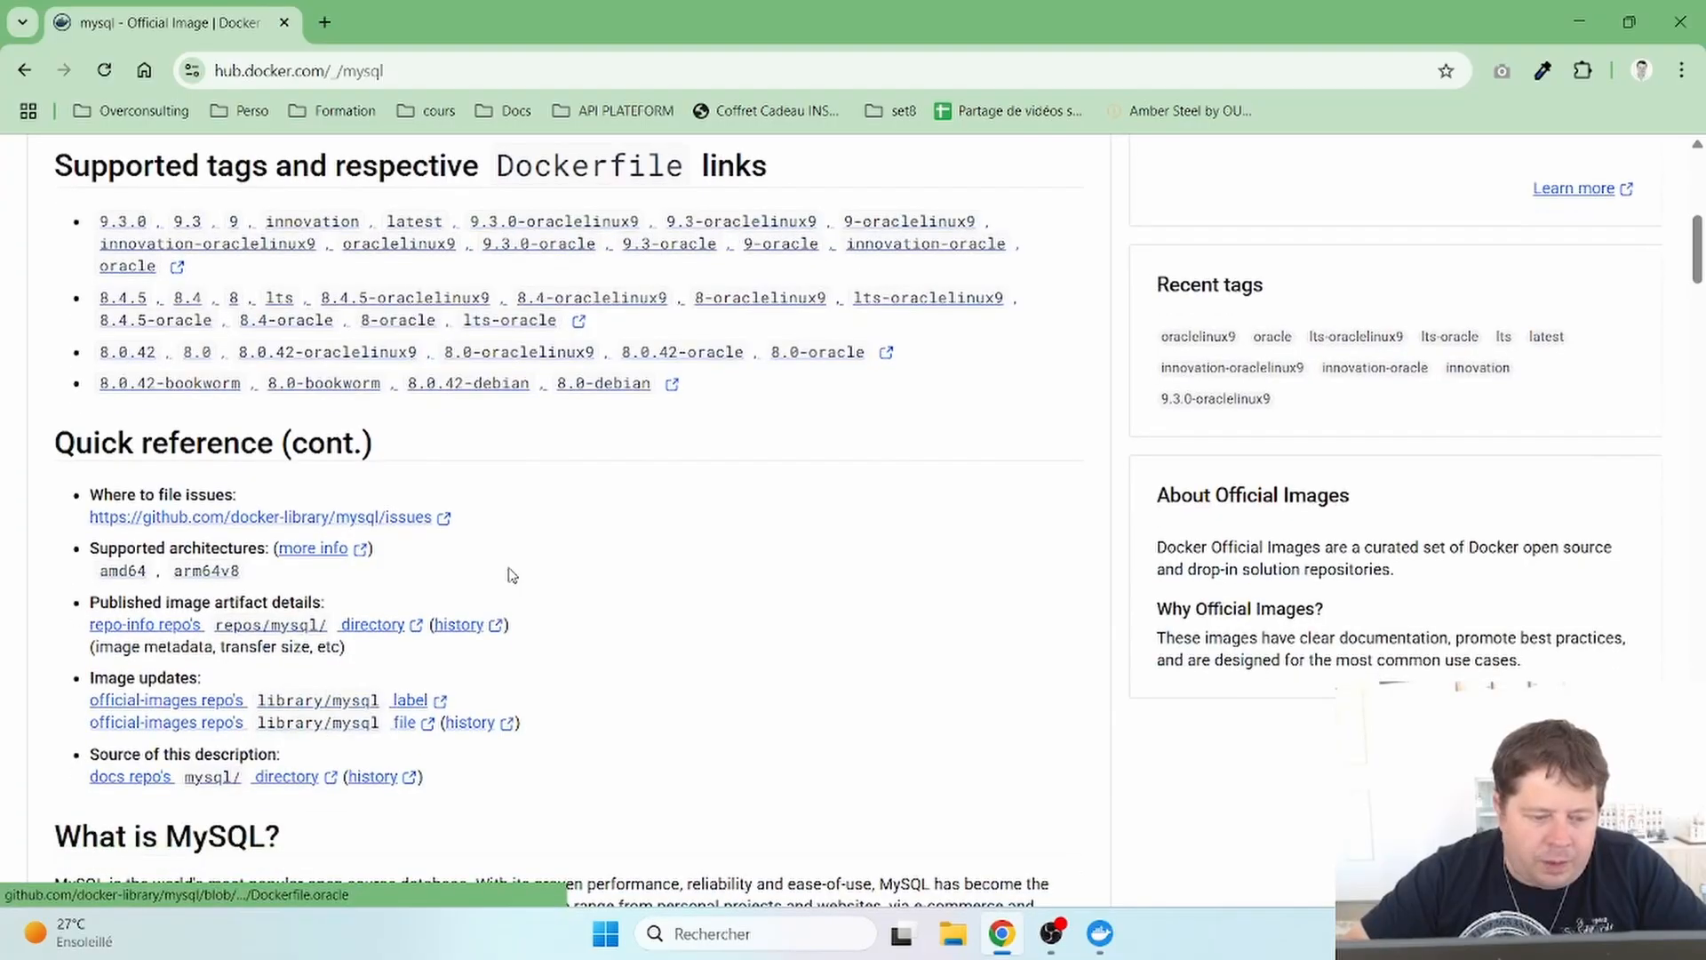
scroll(511, 576, "down", 1)
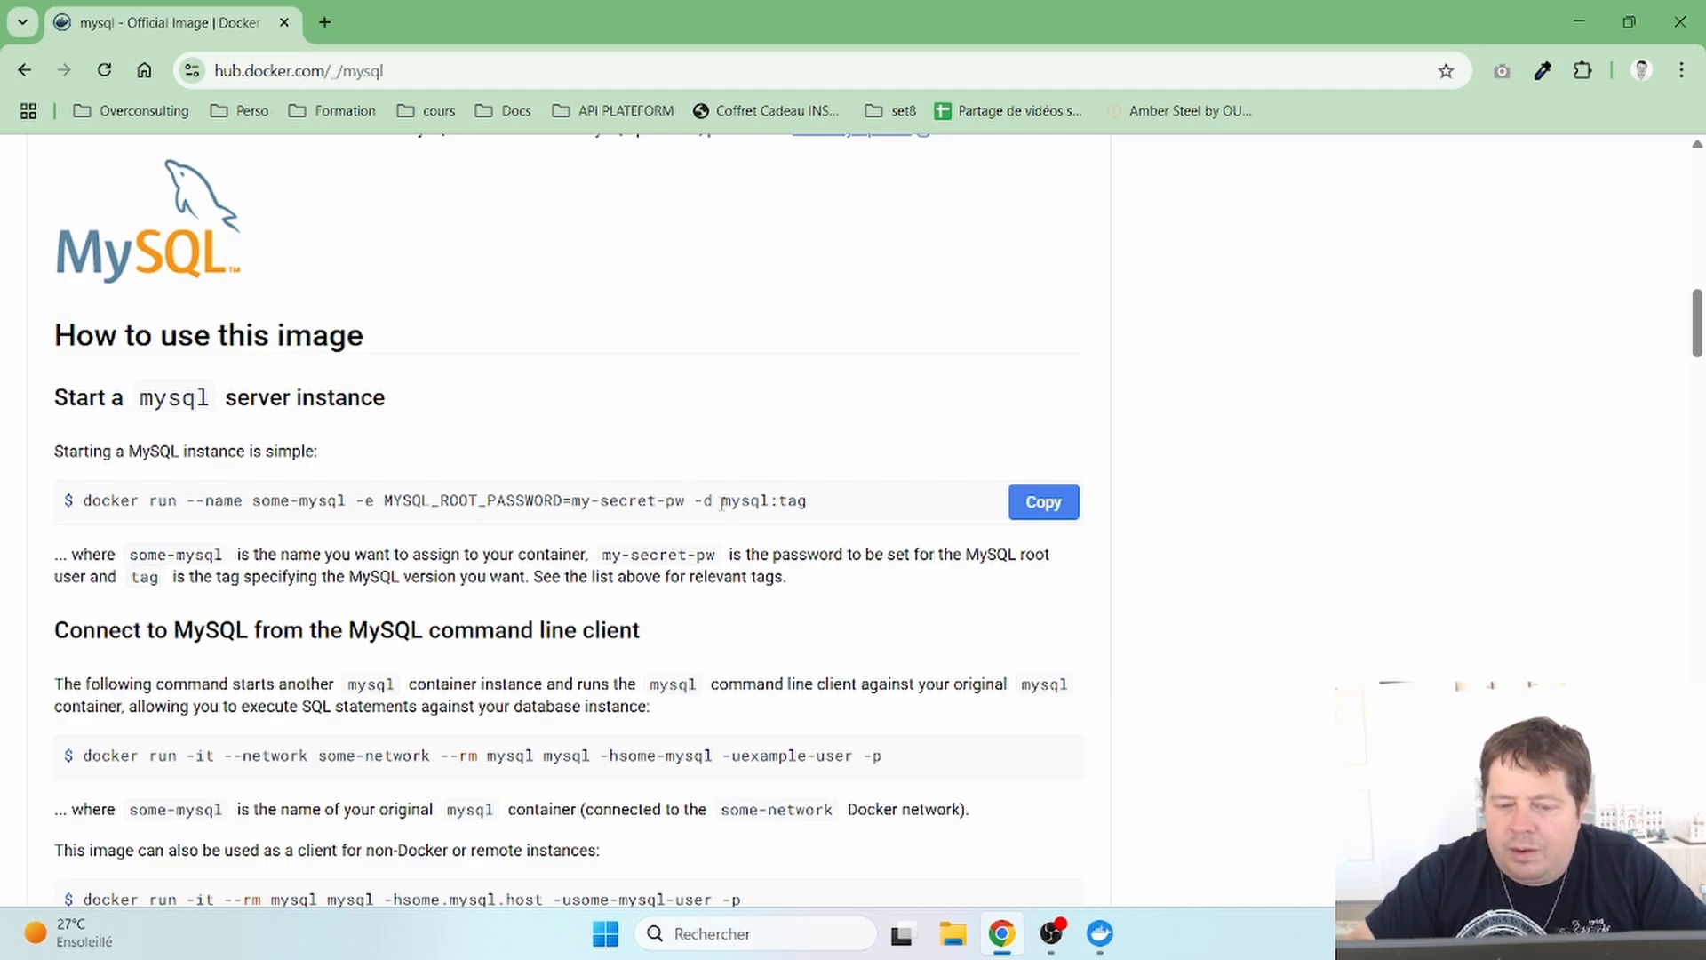
- Highlight the mysql image name in the docker run command, then scroll to the docker compose example
left_click_drag(725, 500, 818, 503)
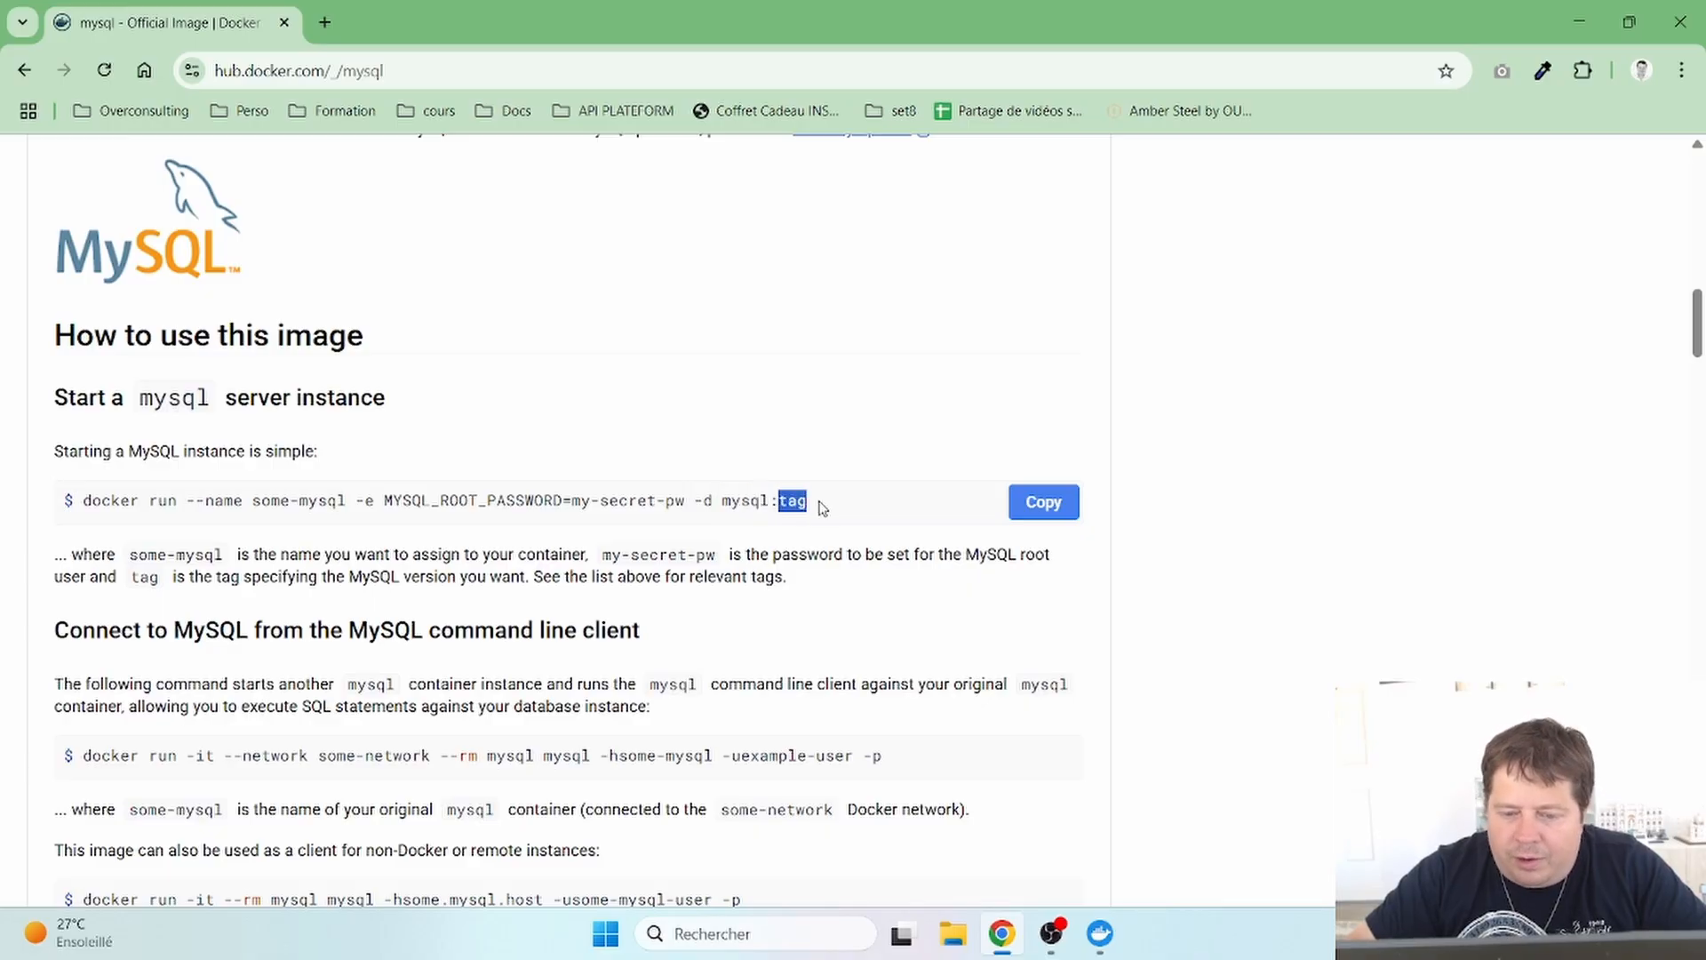
left_click(818, 506)
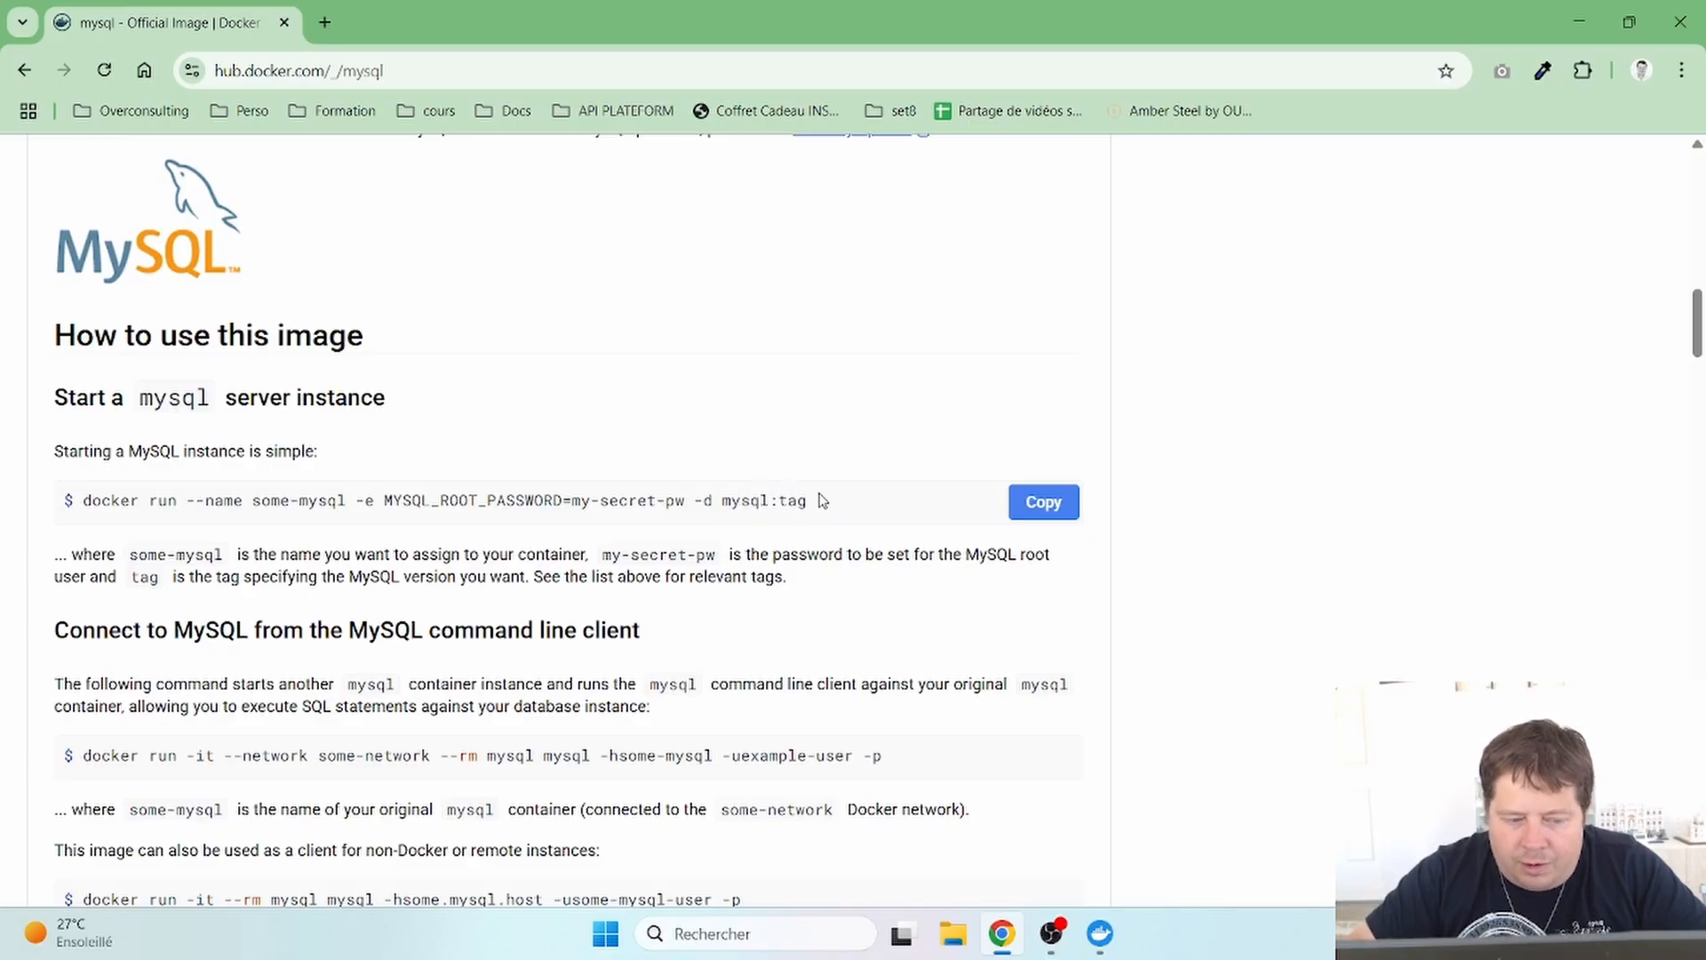
scroll(819, 498, "down", 2)
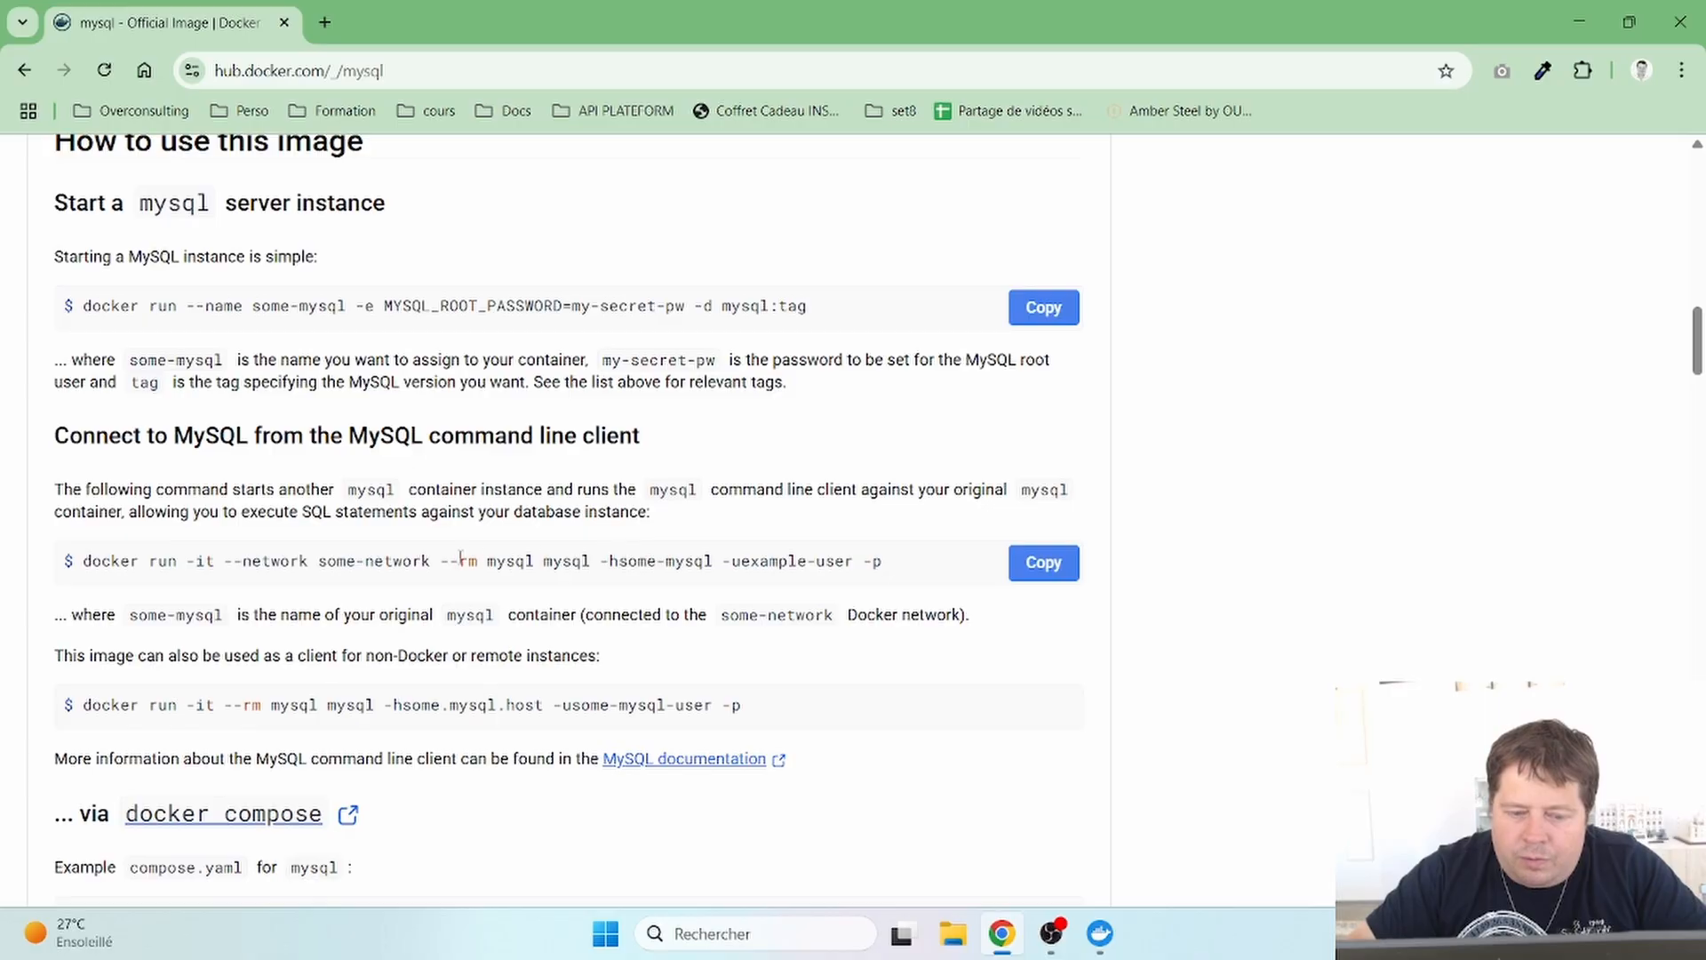
scroll(524, 571, "down", 2)
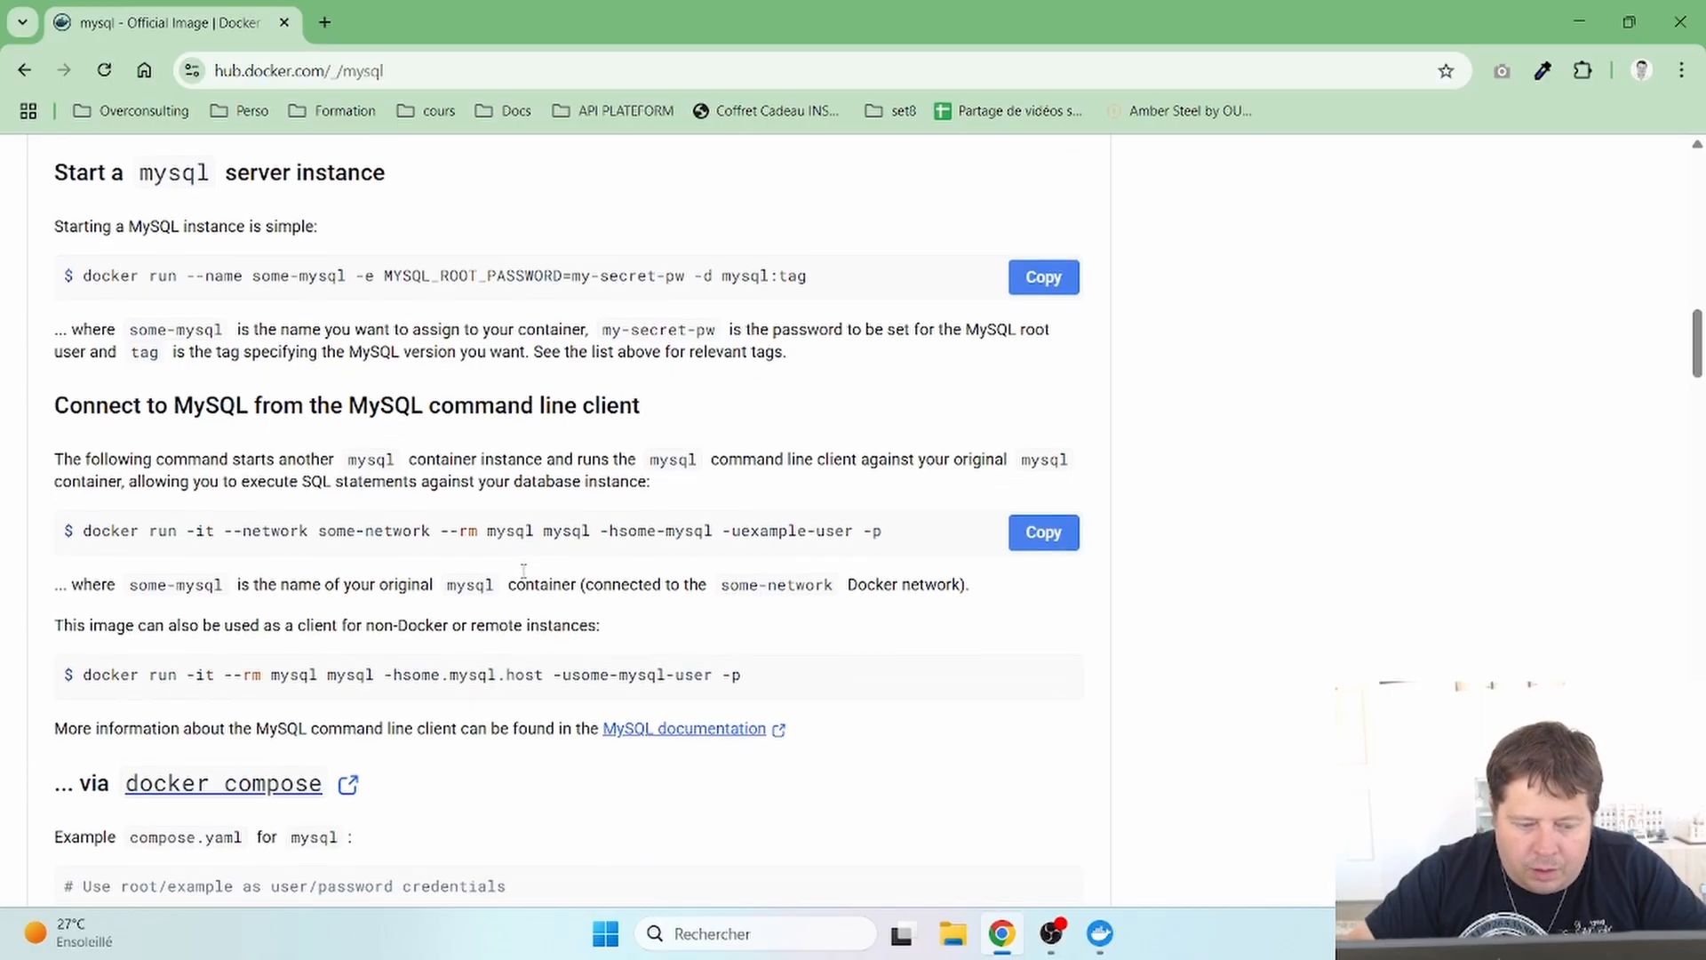
scroll(523, 571, "up", 4)
scroll(523, 571, "down", 1)
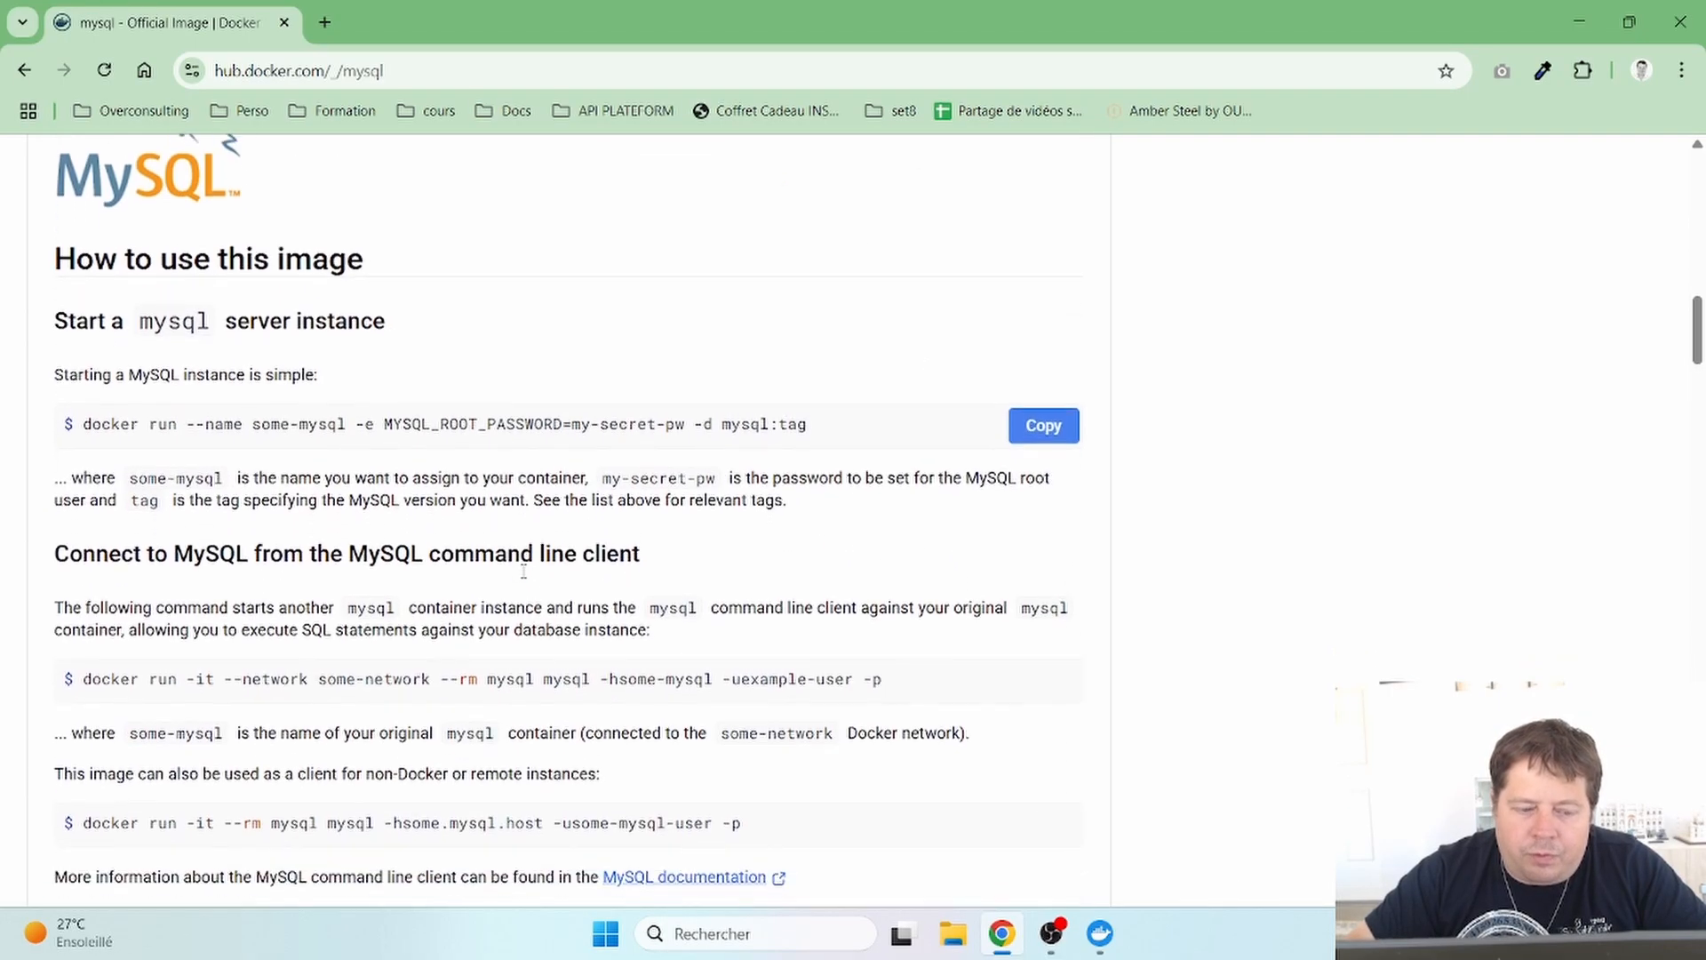
scroll(523, 579, "down", 8)
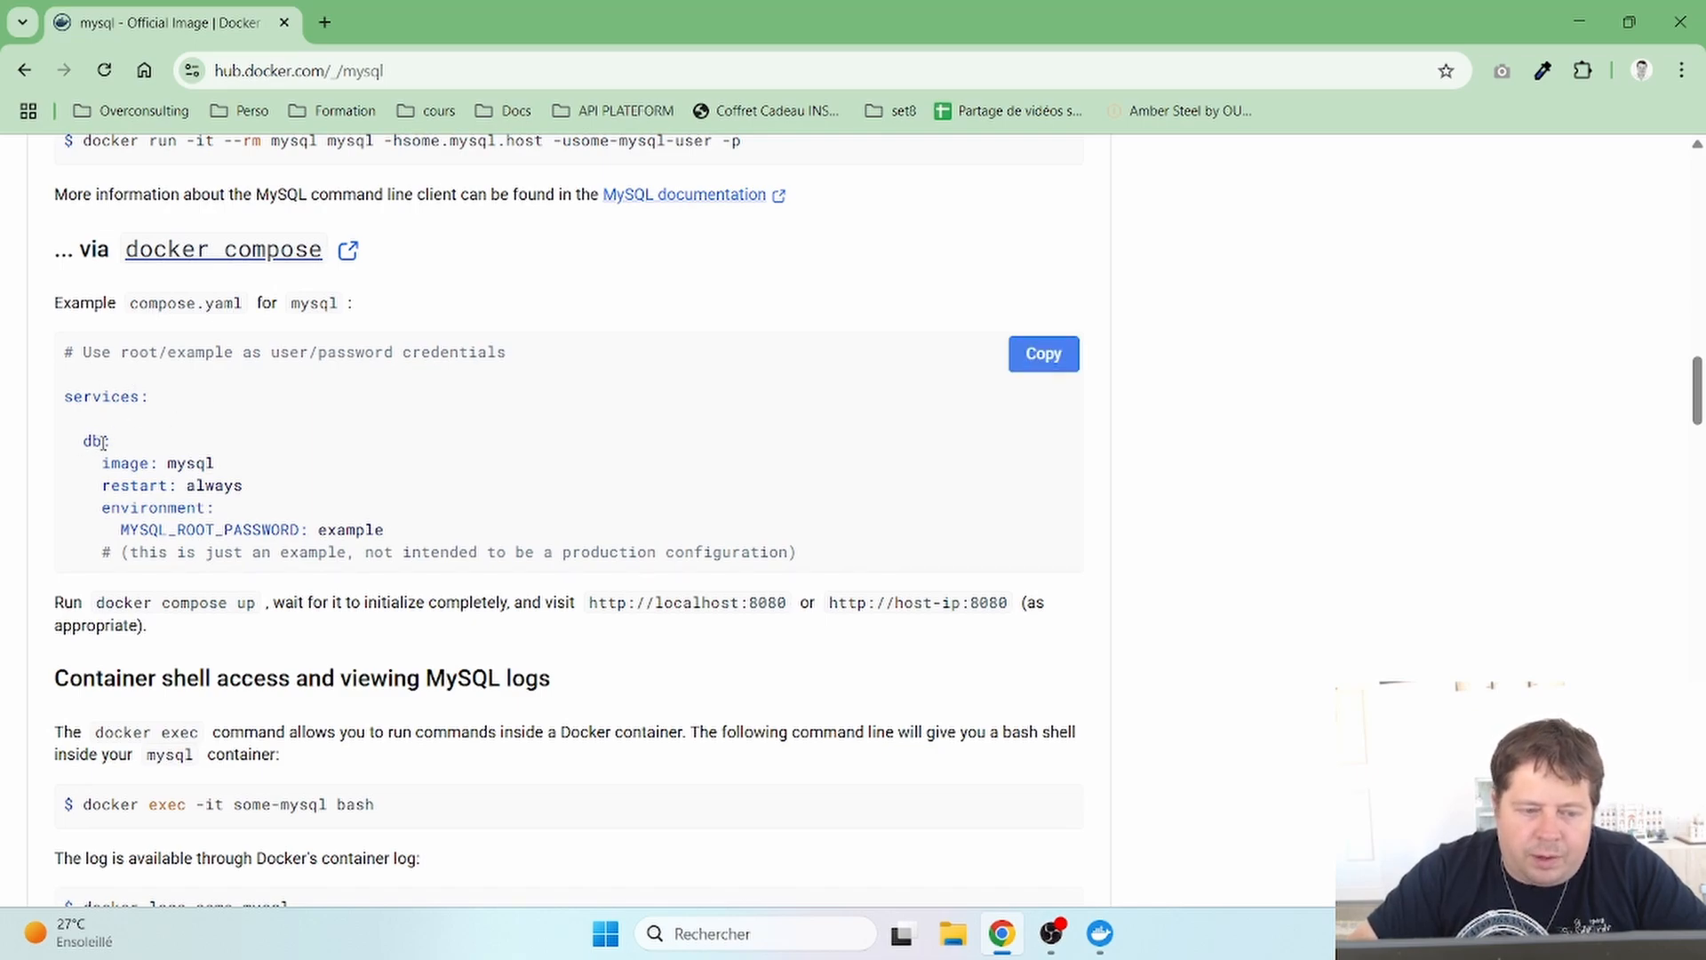
- Highlight db, image, mysql, restart and always in the compose example
double_click(98, 441)
double_click(105, 463)
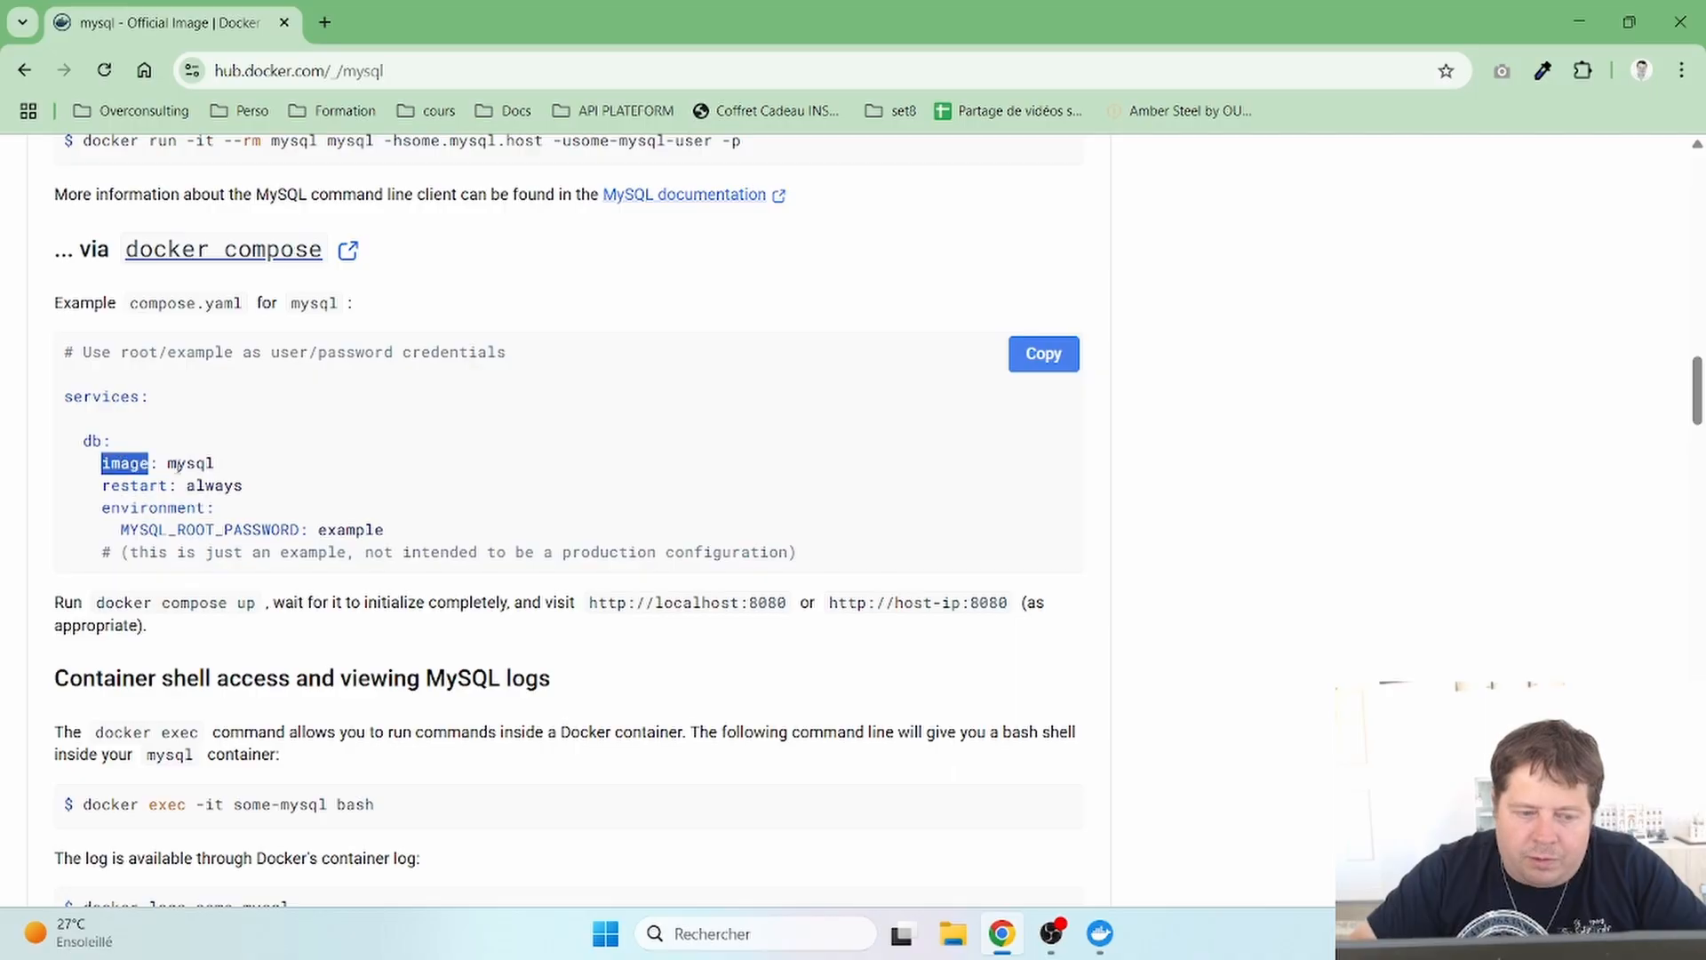
double_click(171, 463)
left_click(228, 465)
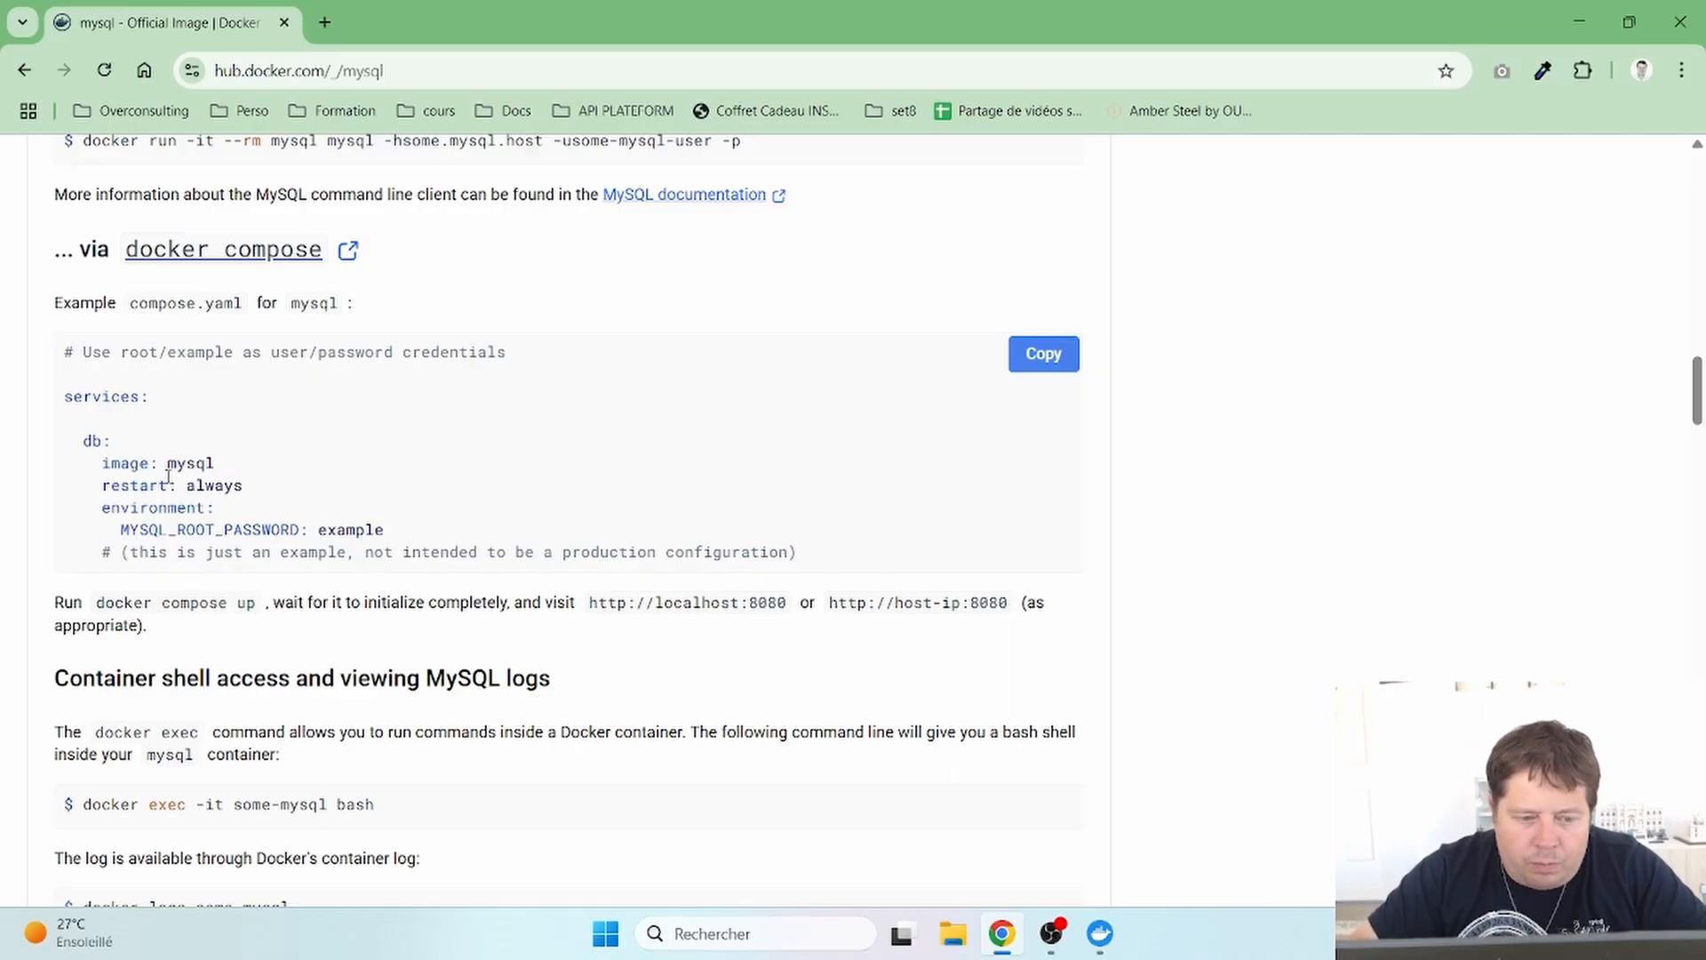
double_click(114, 488)
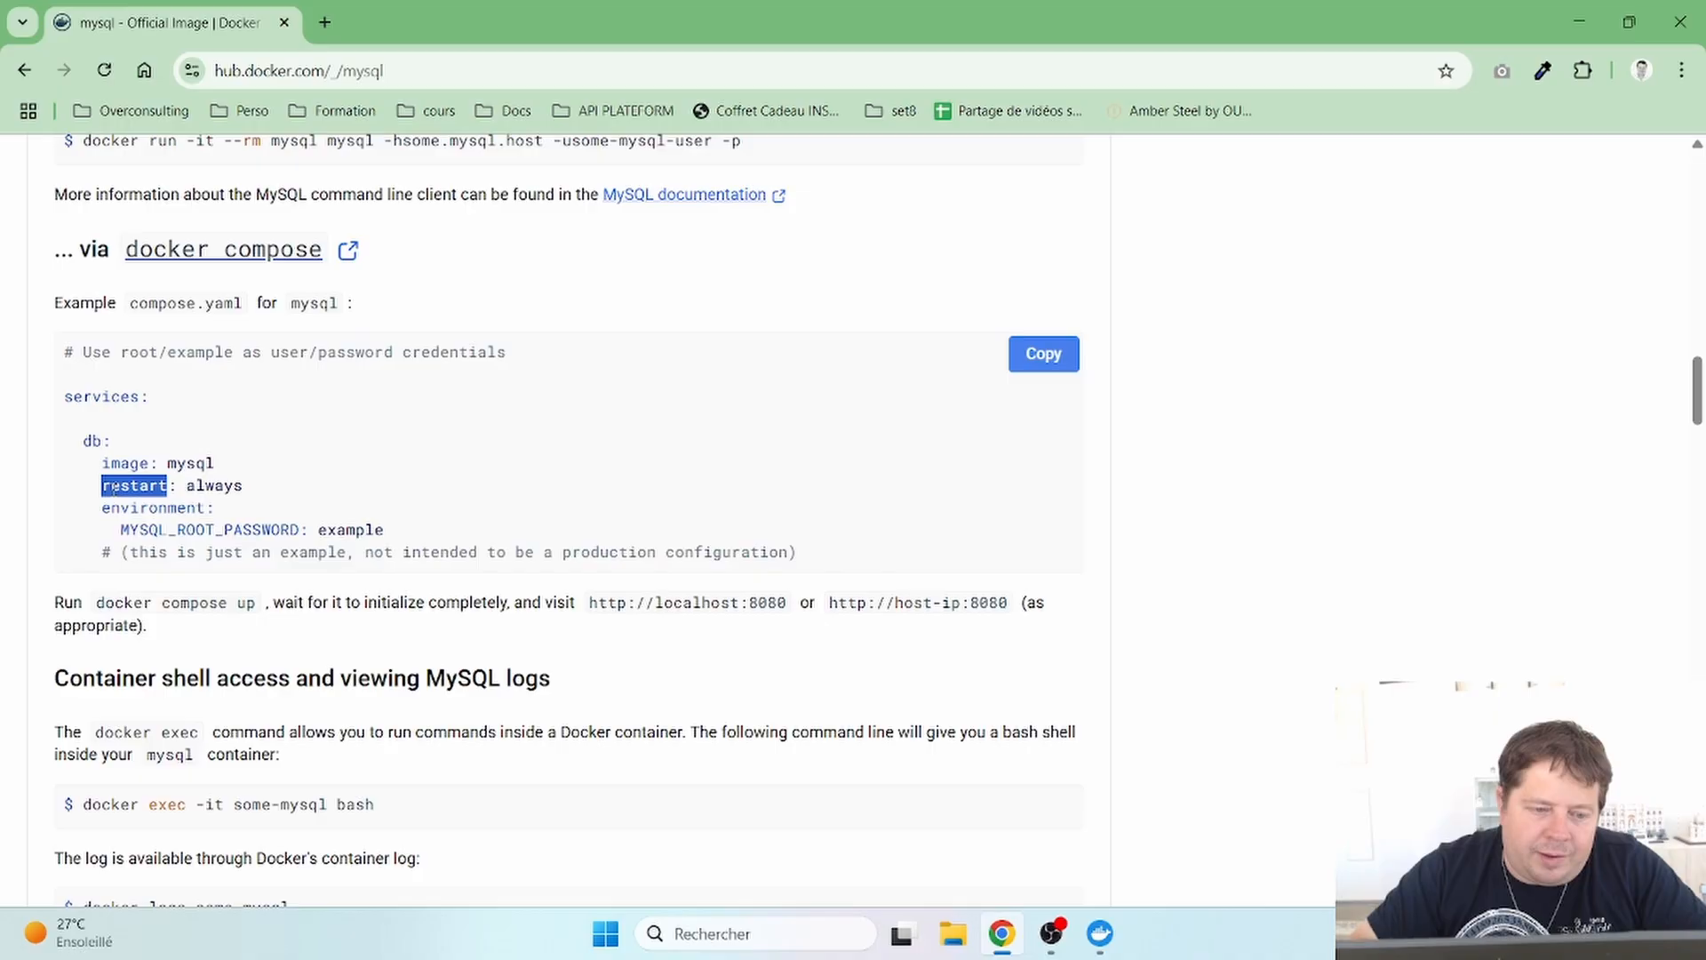
double_click(213, 487)
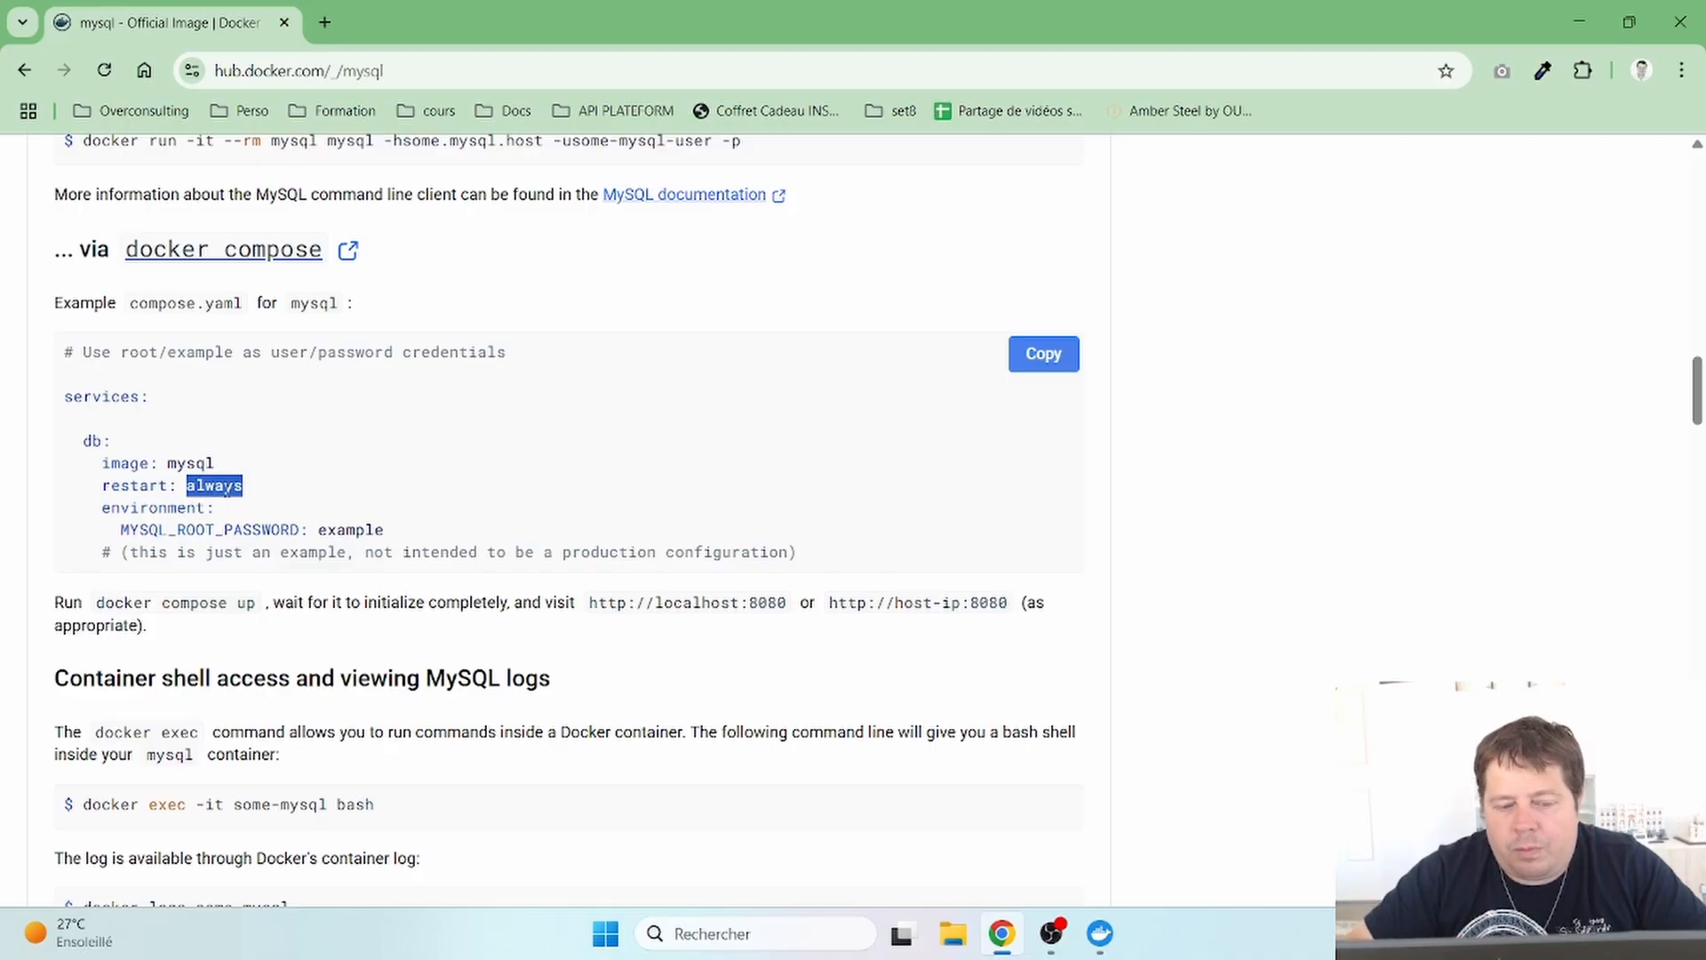
left_click(246, 497)
double_click(213, 485)
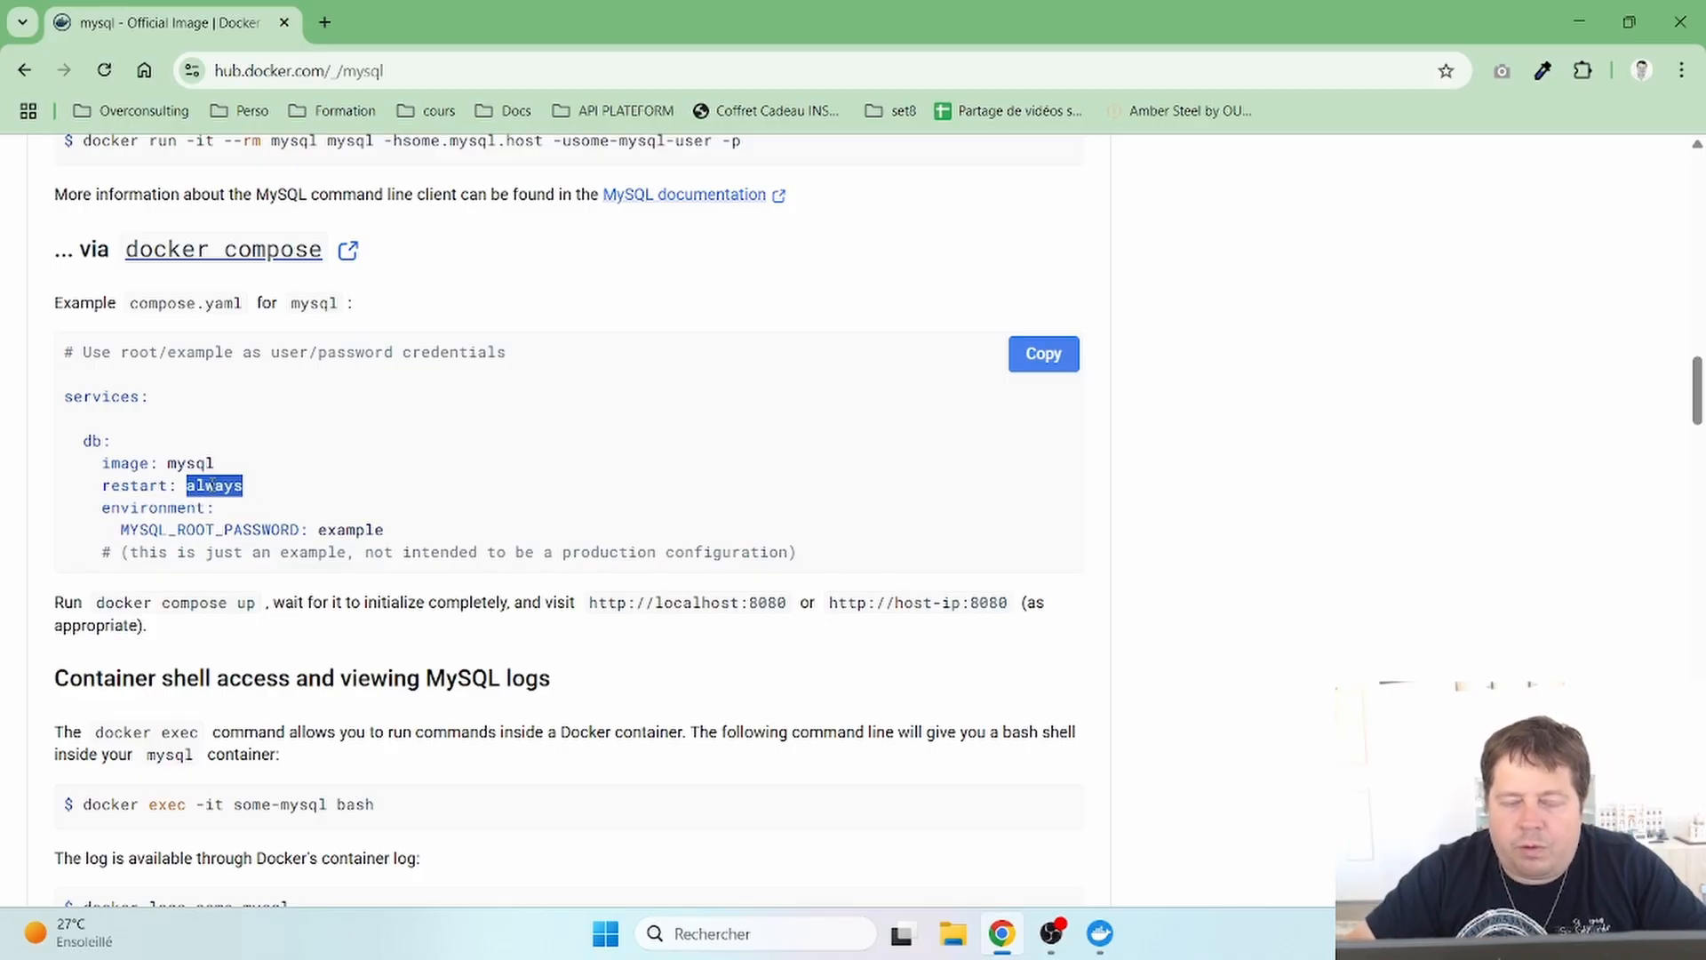
left_click(269, 490)
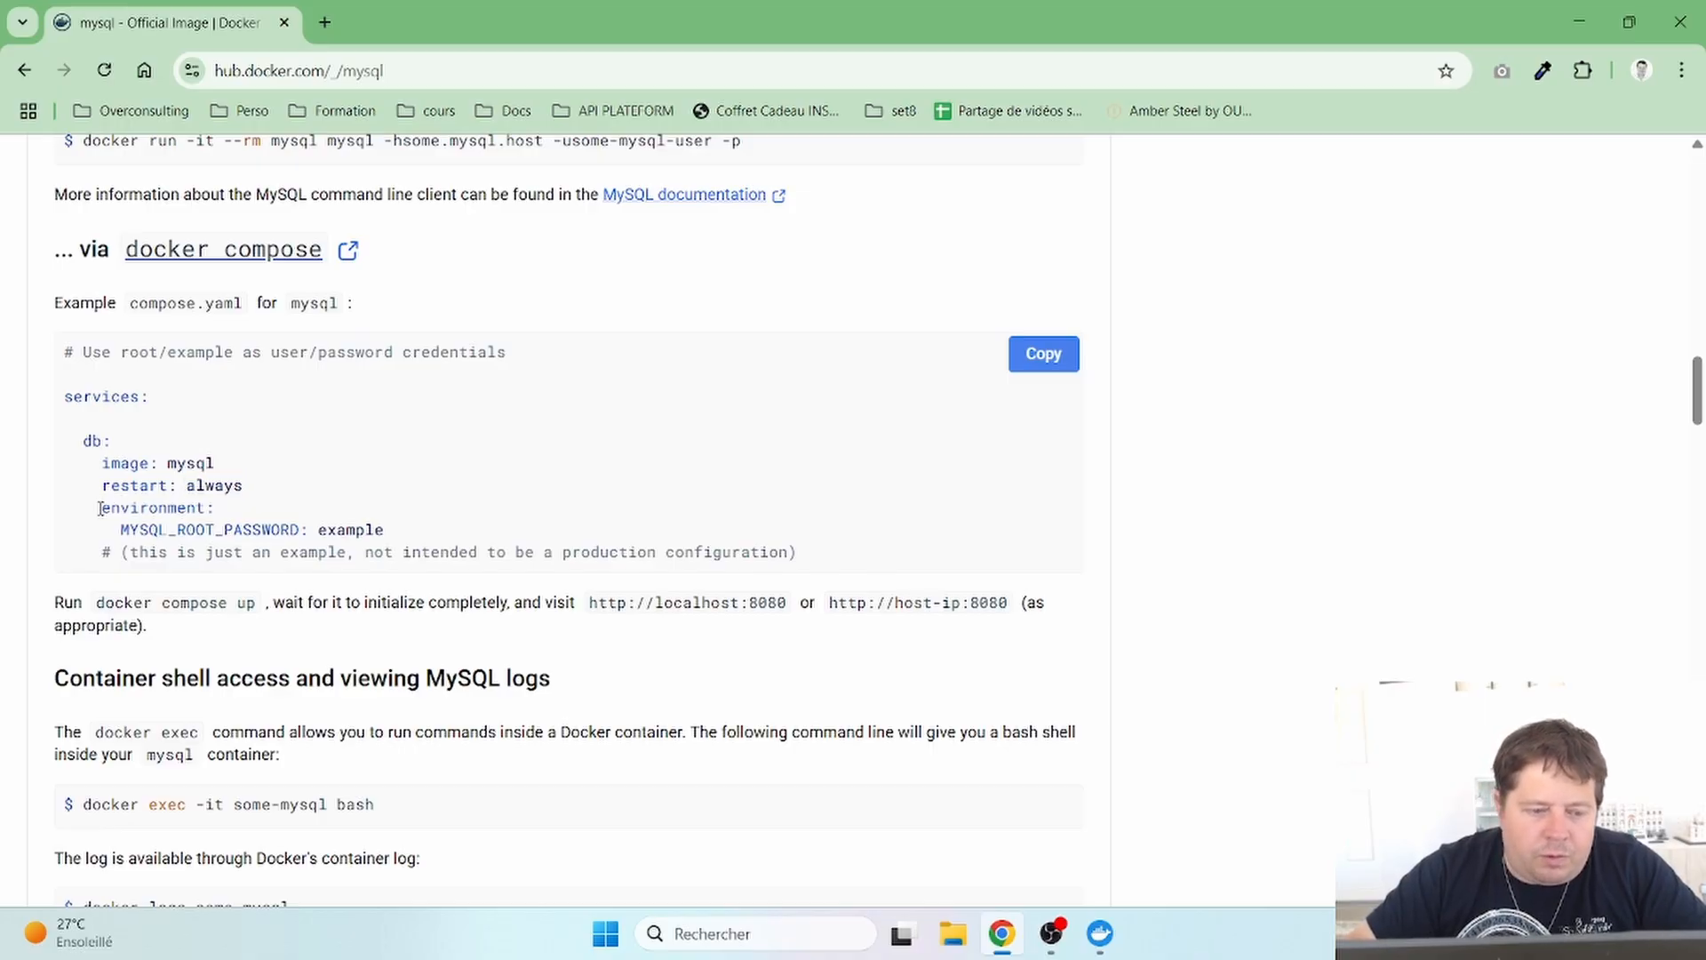
- Highlight the environment key and MYSQL_ROOT_PASSWORD line, then scroll to Environment Variables
left_click_drag(100, 507, 231, 521)
left_click(235, 523)
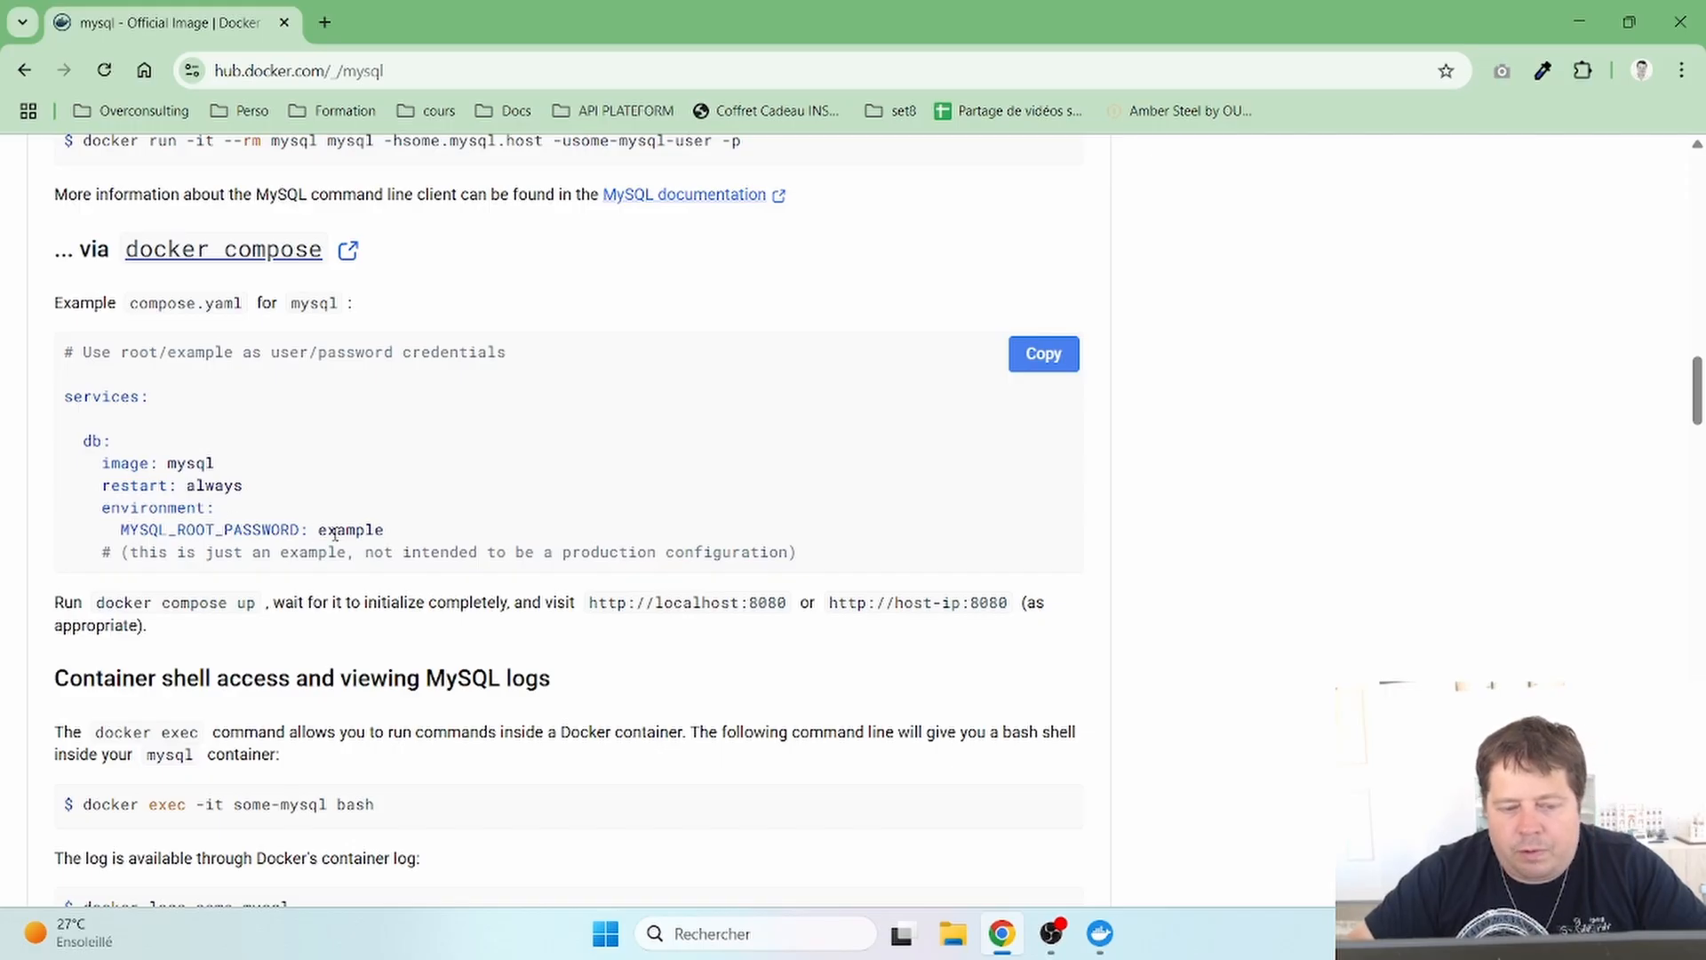
left_click_drag(124, 530, 299, 531)
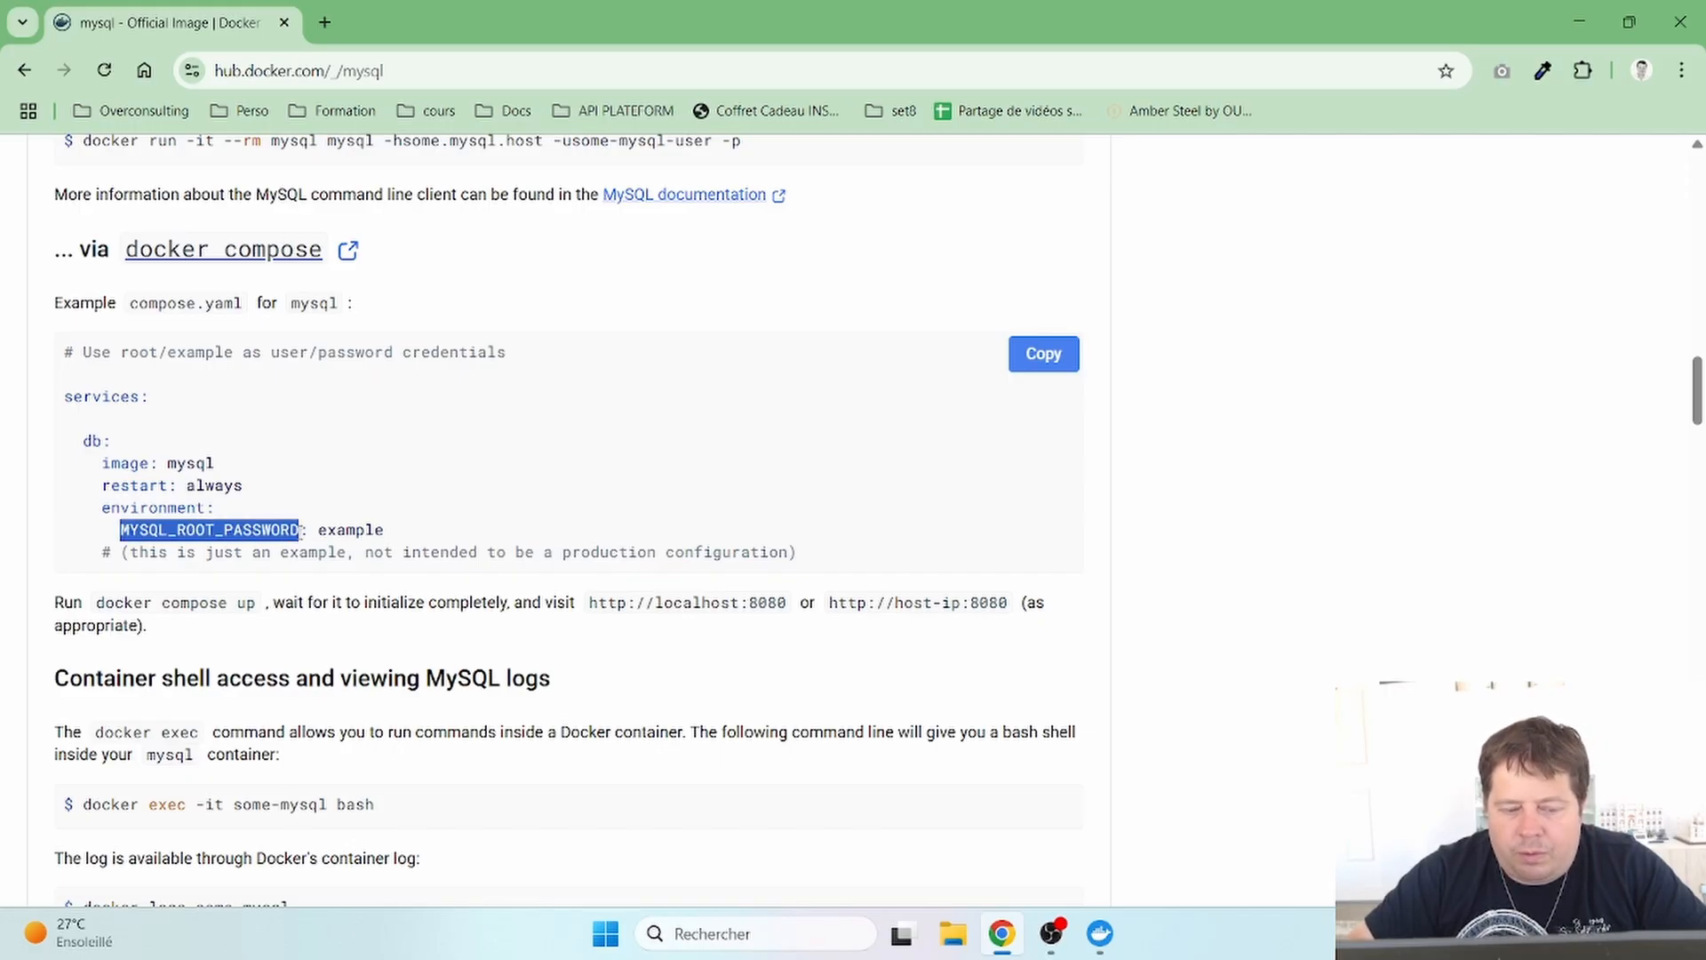
scroll(299, 533, "down", 3)
scroll(299, 533, "down", 13)
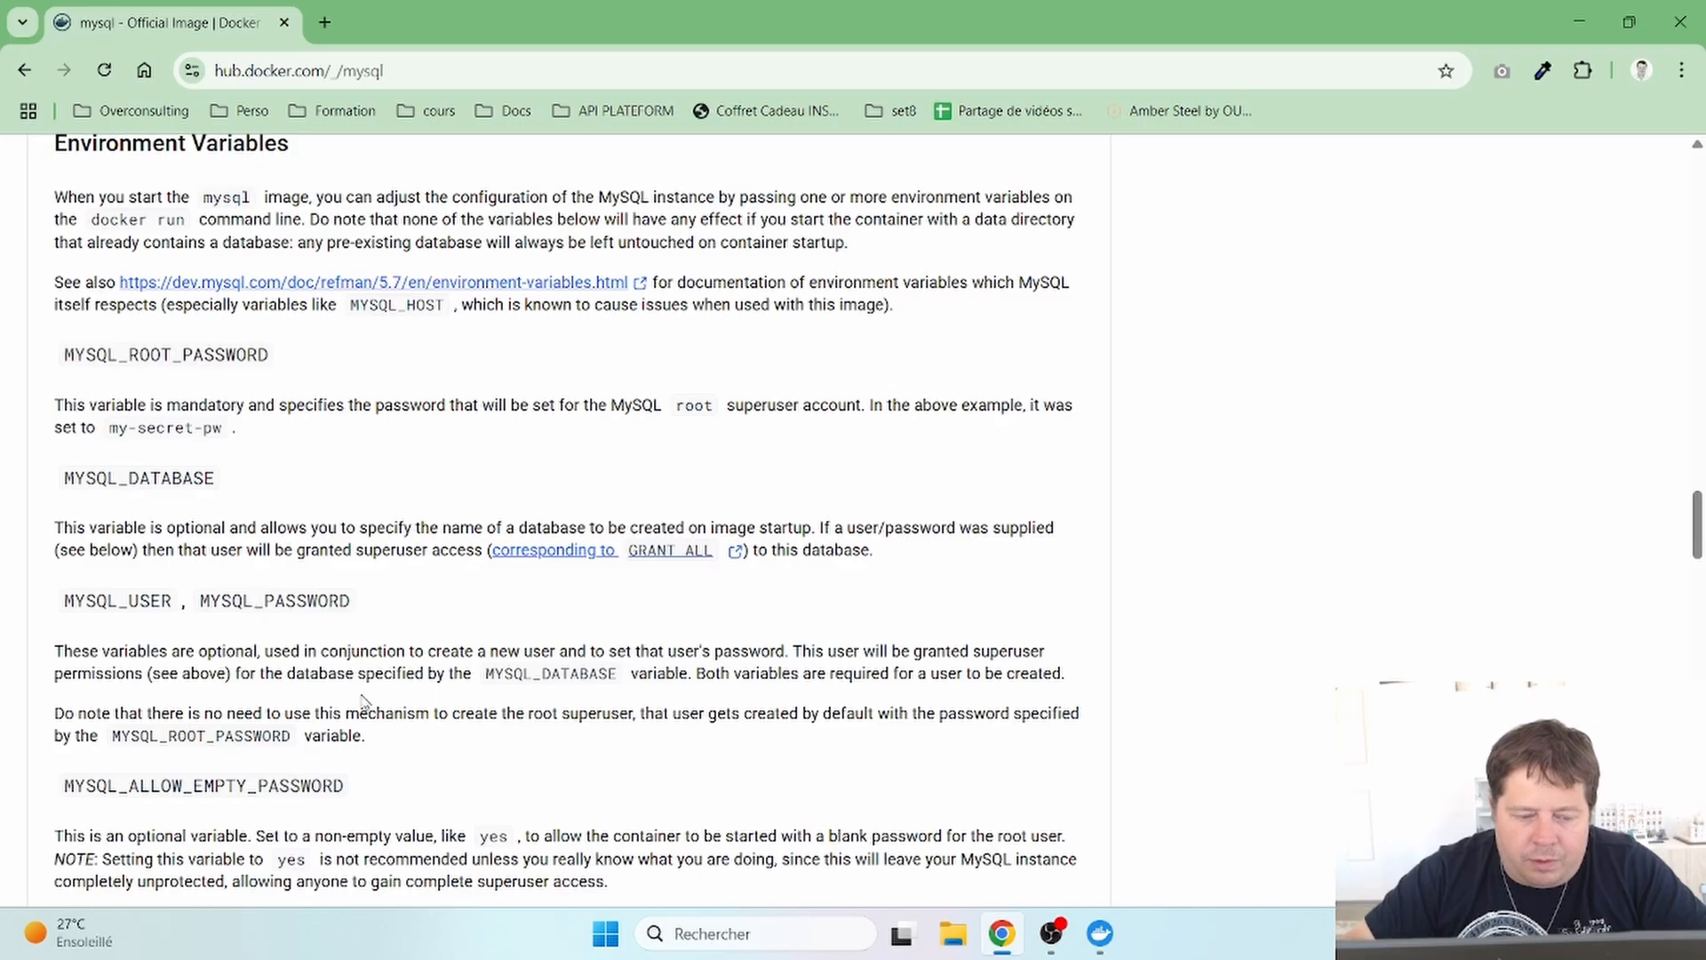
scroll(366, 702, "down", 2)
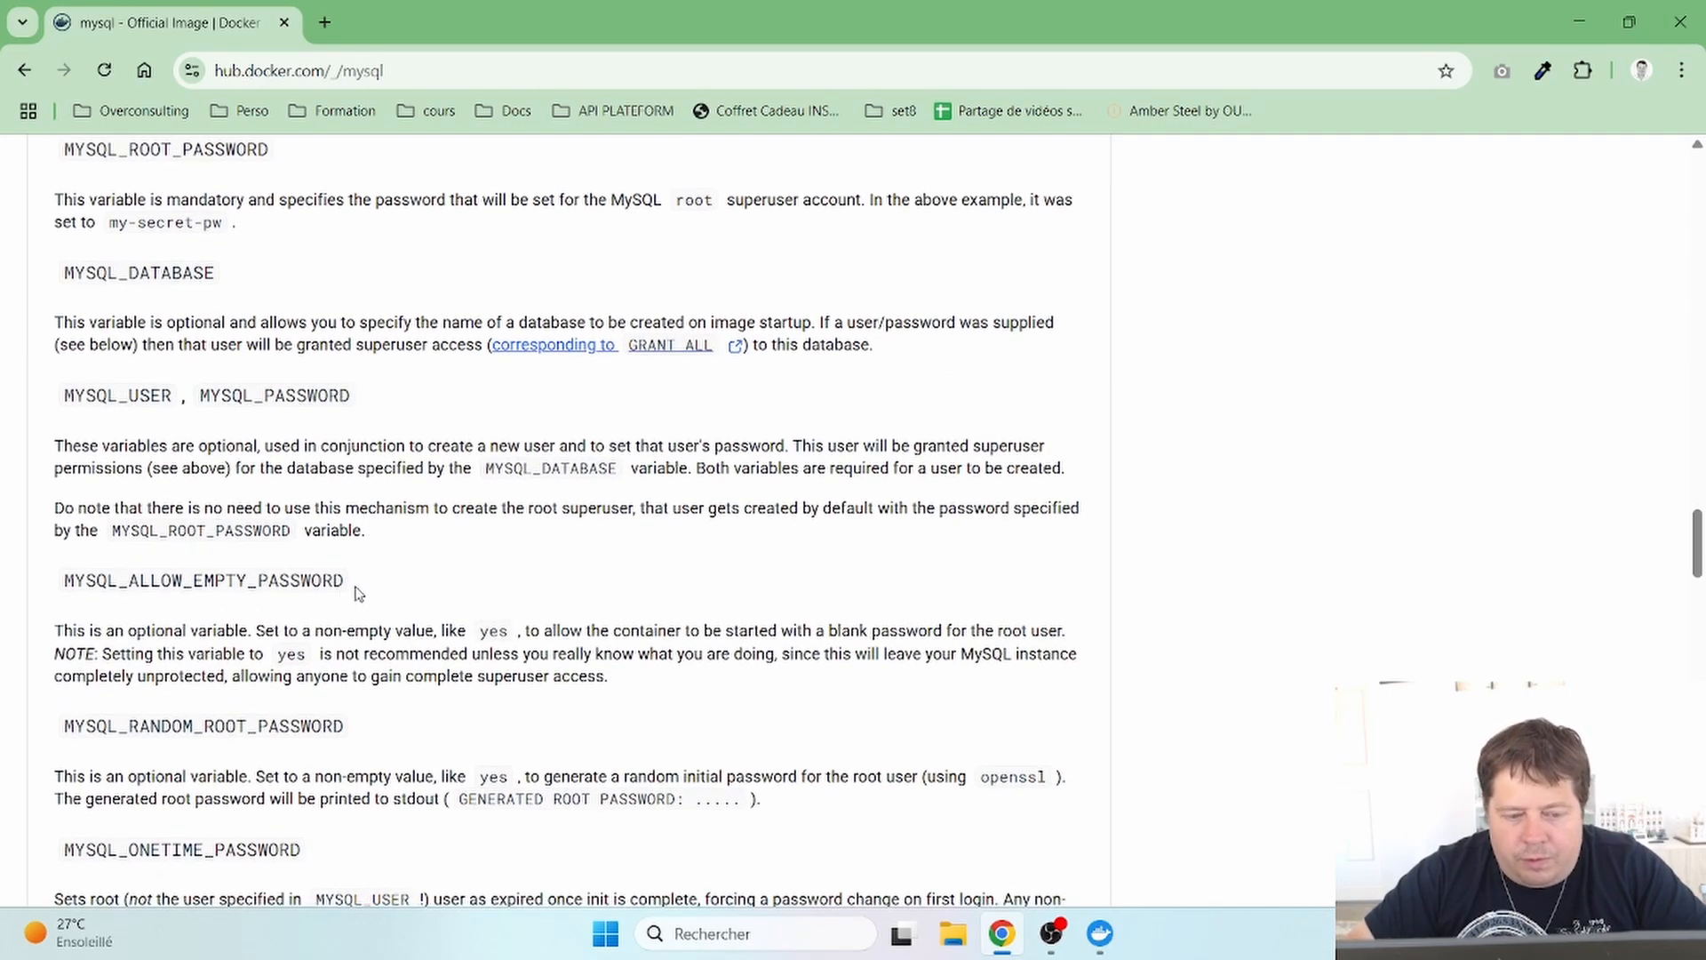
scroll(359, 593, "down", 2)
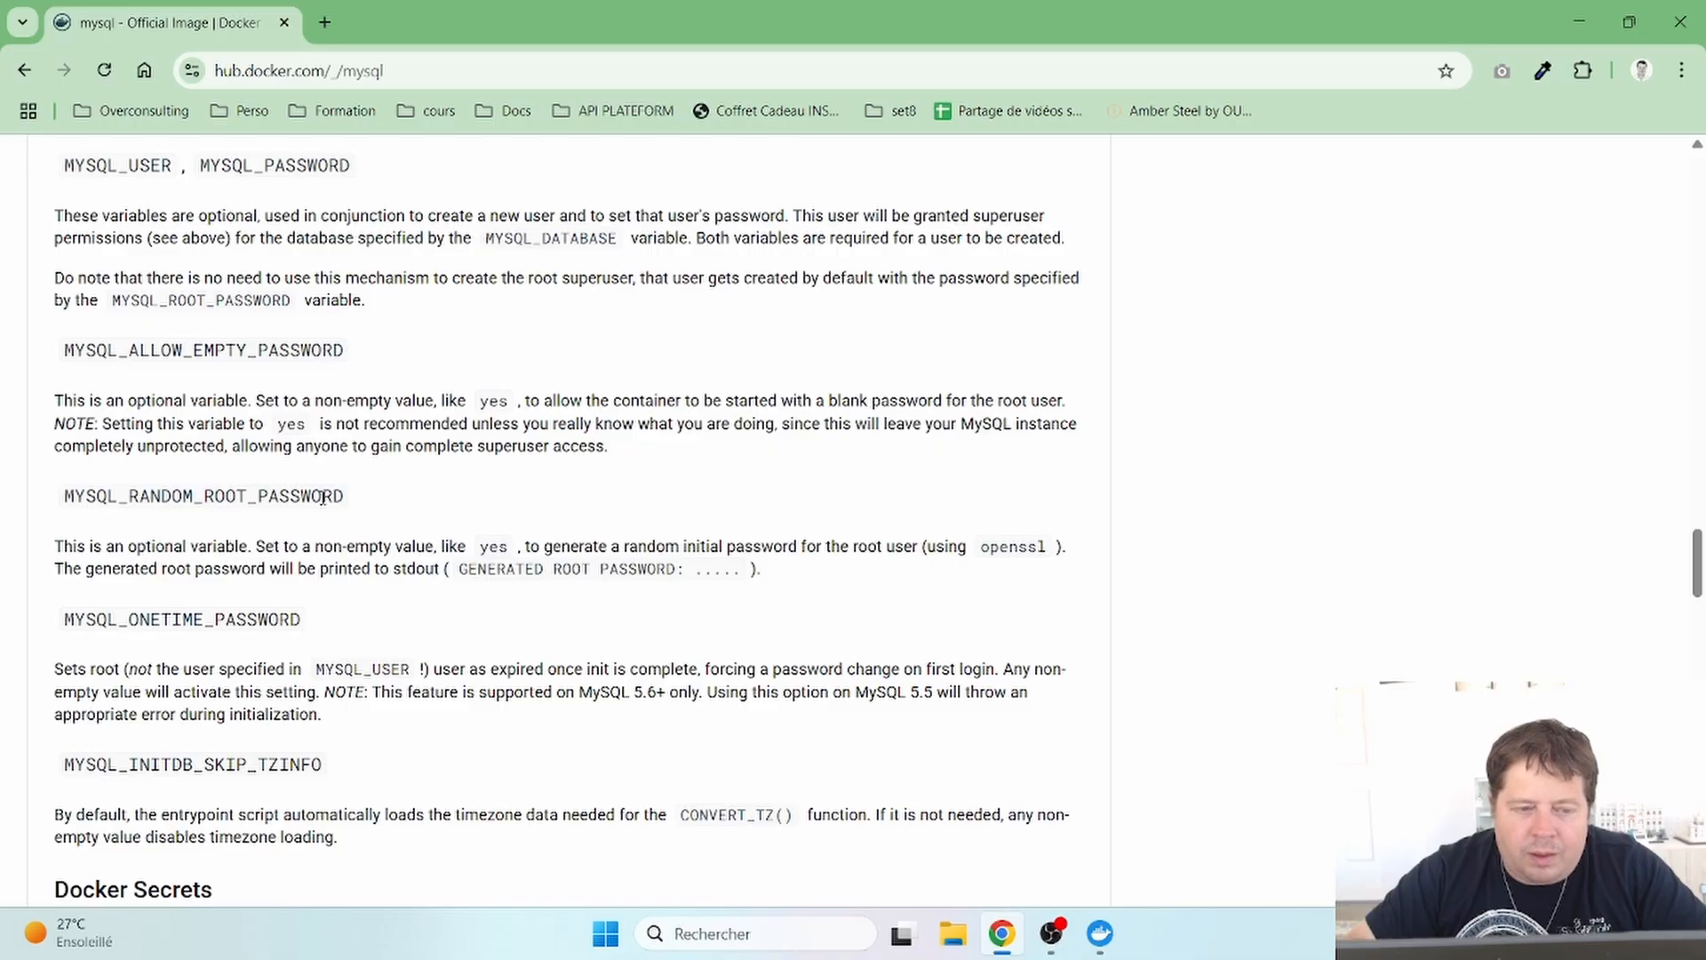
scroll(323, 497, "up", 3)
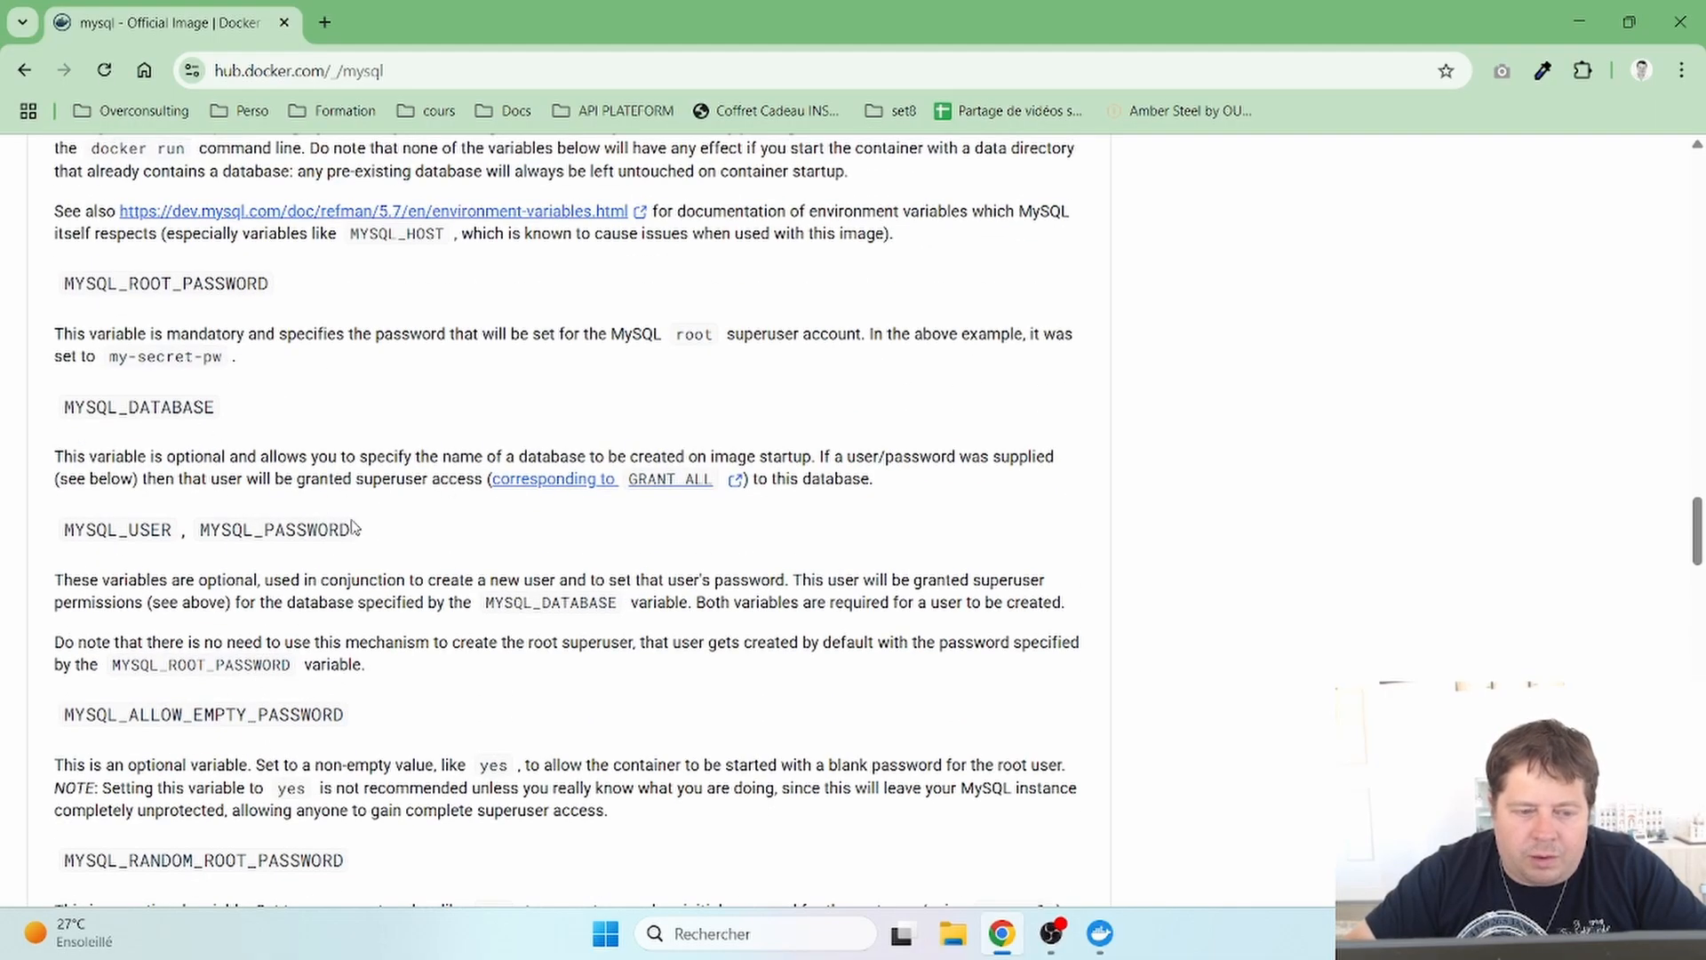
scroll(410, 602, "down", 5)
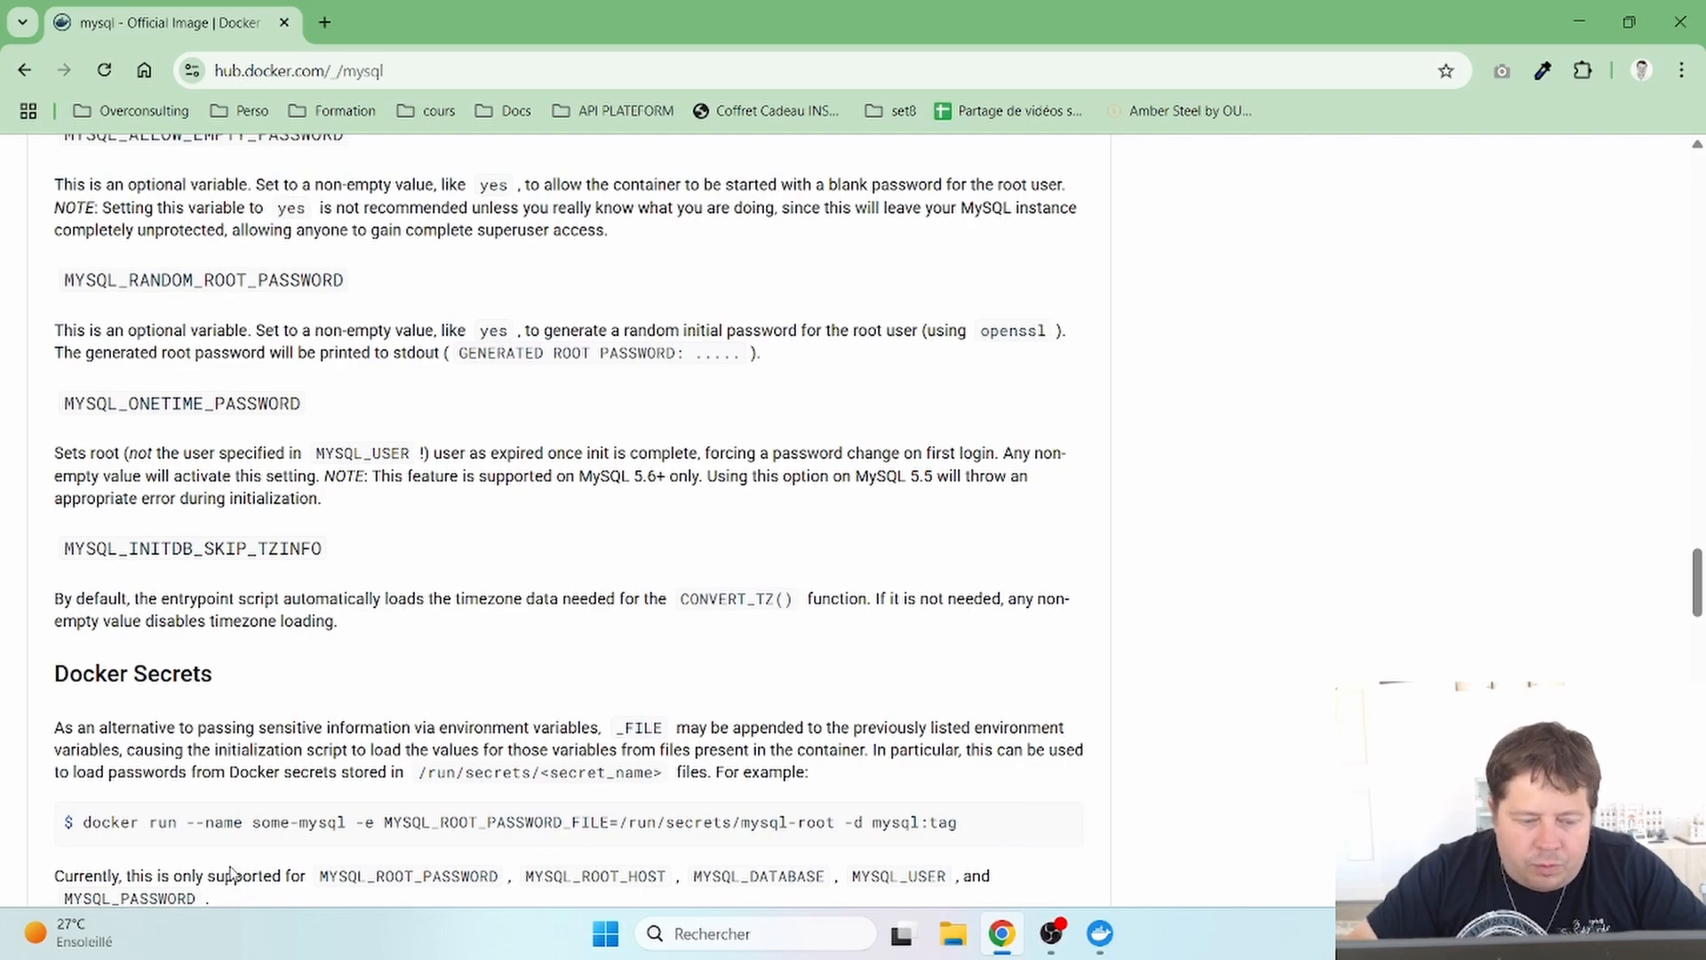
scroll(457, 717, "up", 13)
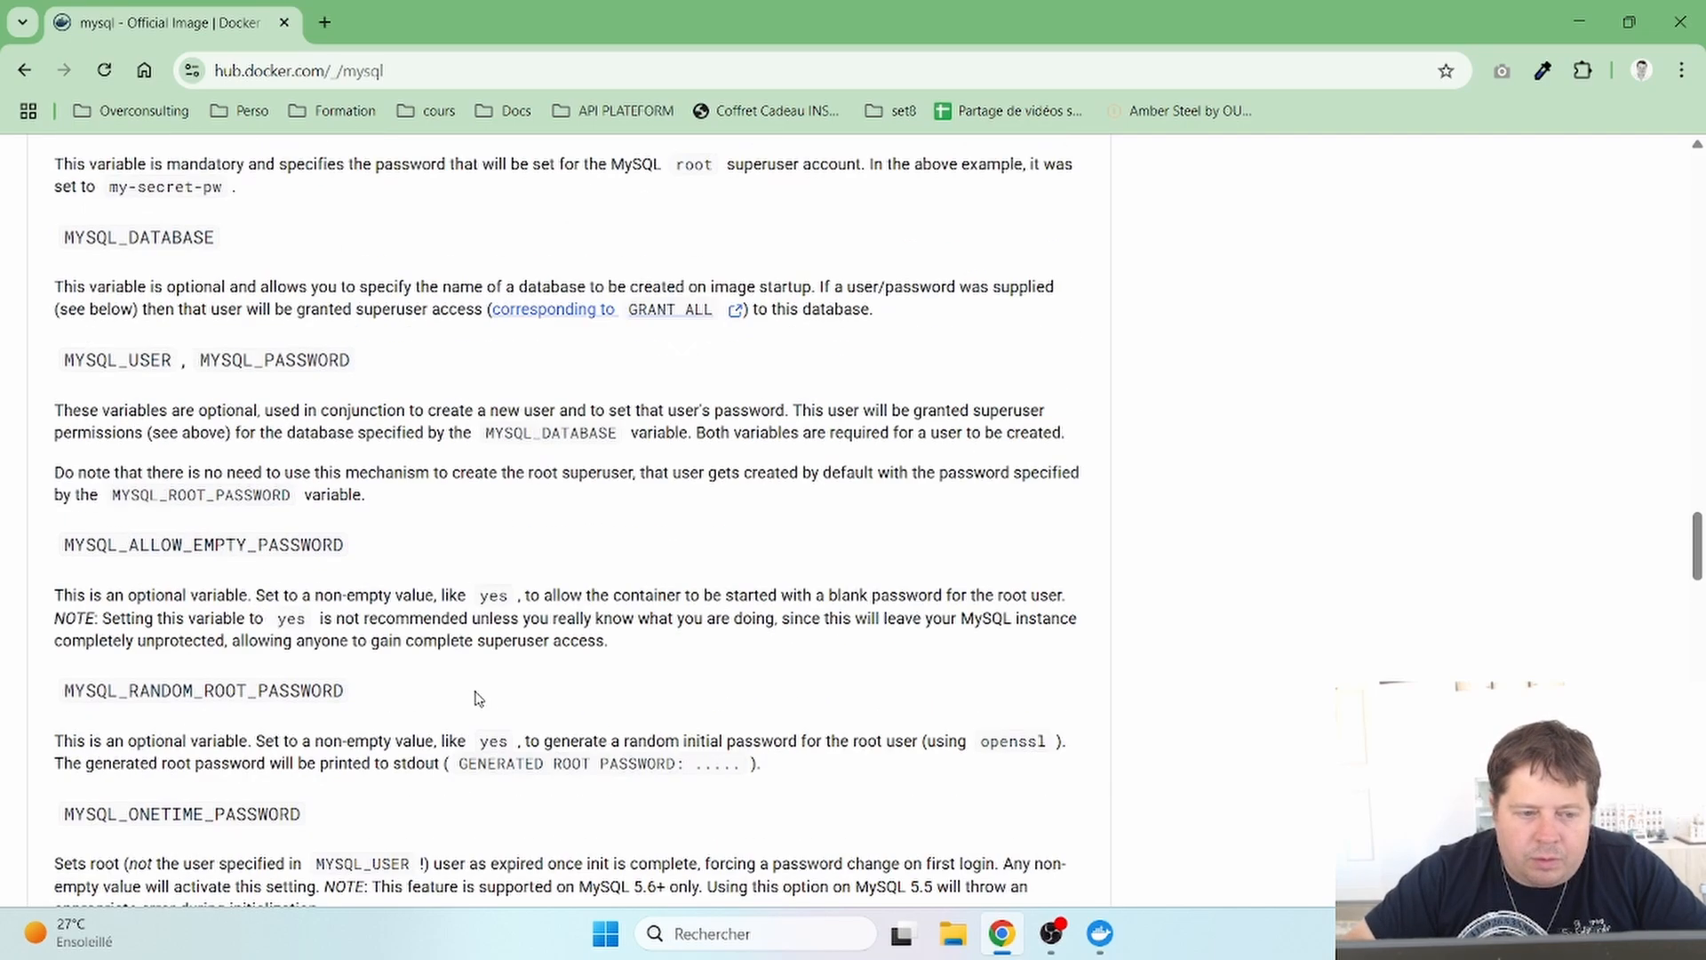
scroll(476, 692, "up", 1)
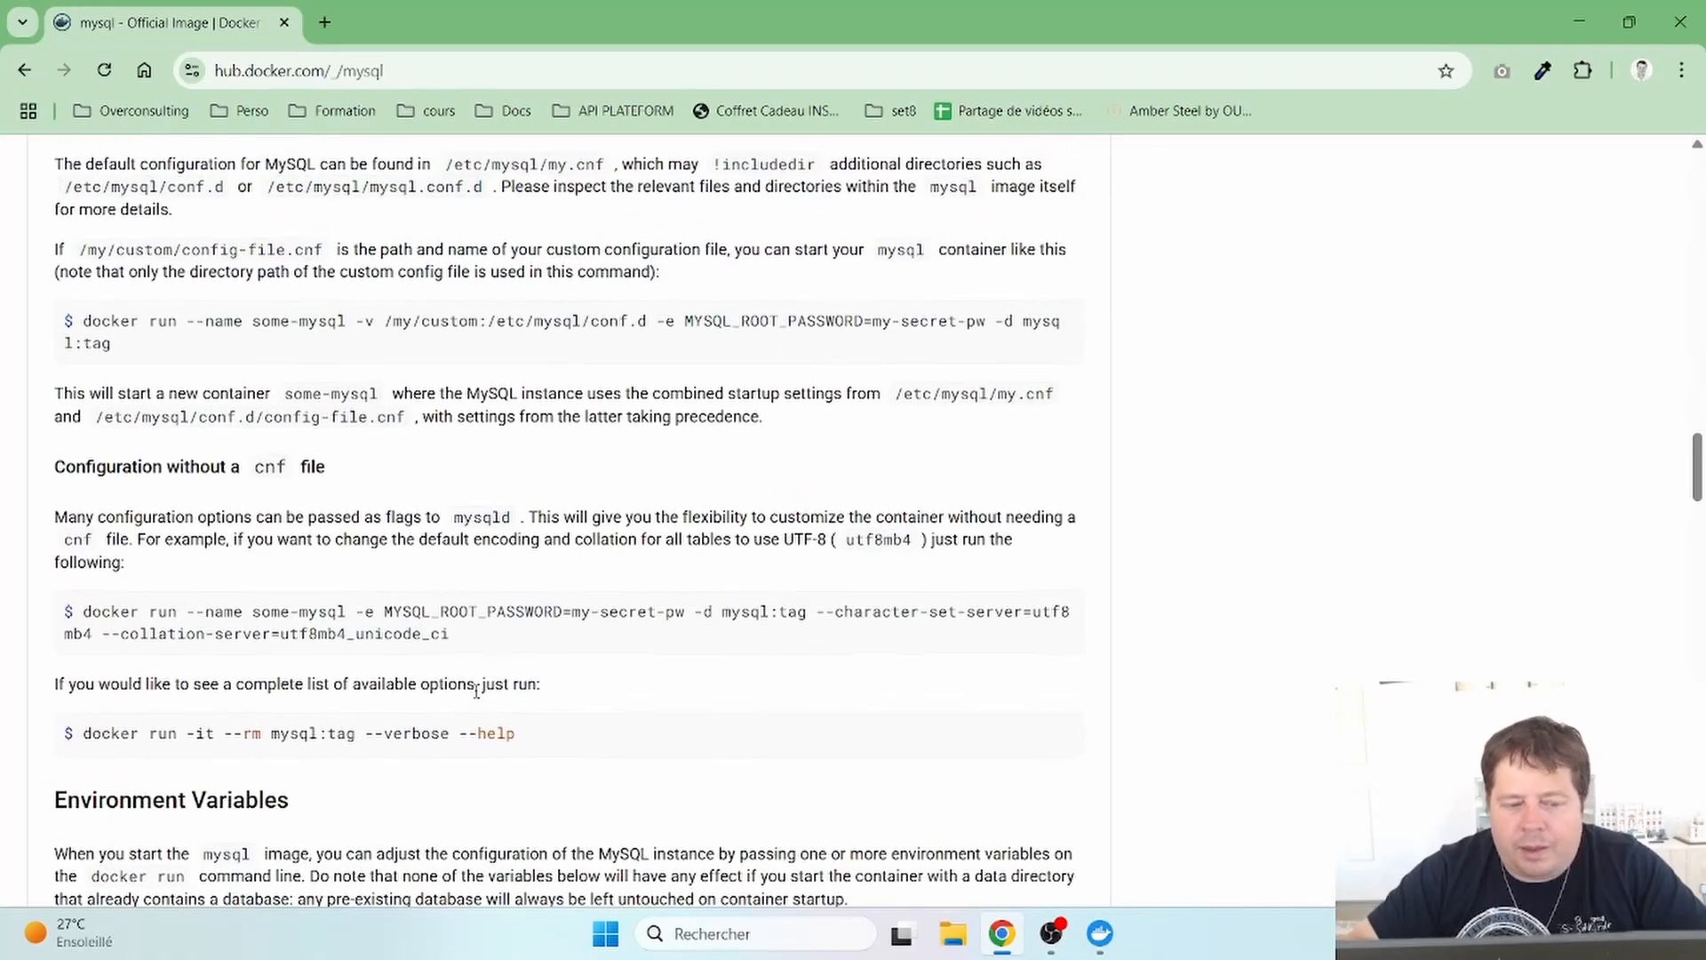
scroll(476, 691, "up", 3)
- Clear the MYSQL_ROOT_PASSWORD highlight and highlight exec and bash in the docker exec shell command
scroll(478, 695, "up", 3)
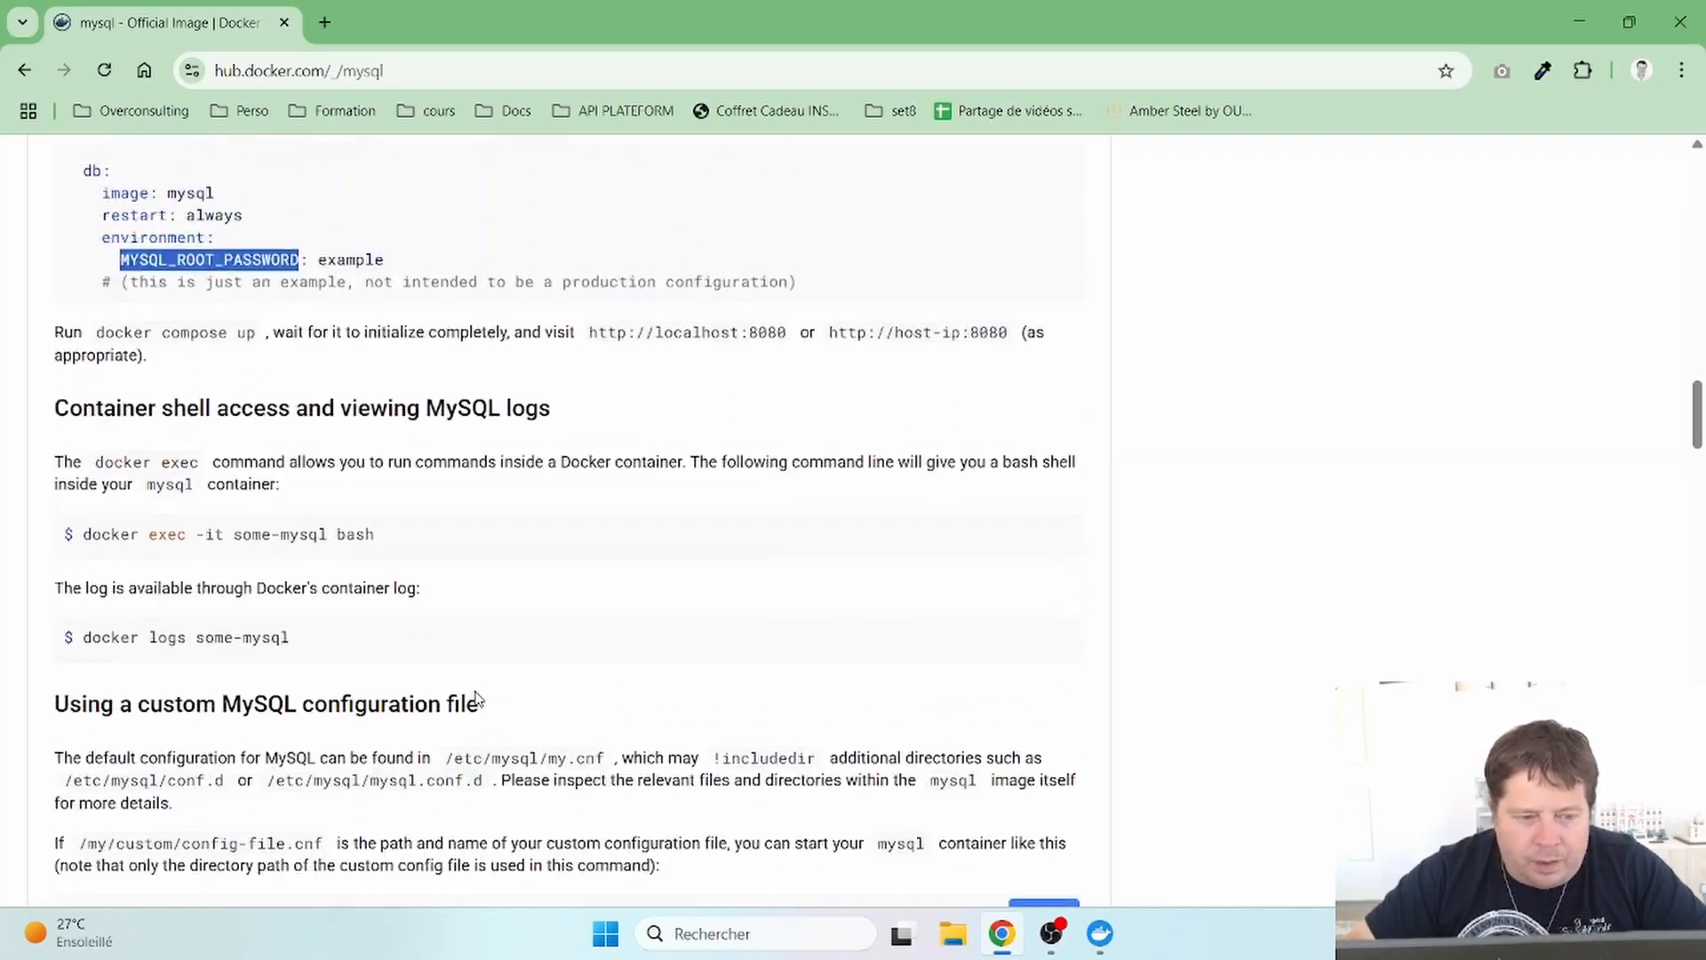
scroll(477, 697, "up", 2)
scroll(477, 698, "down", 2)
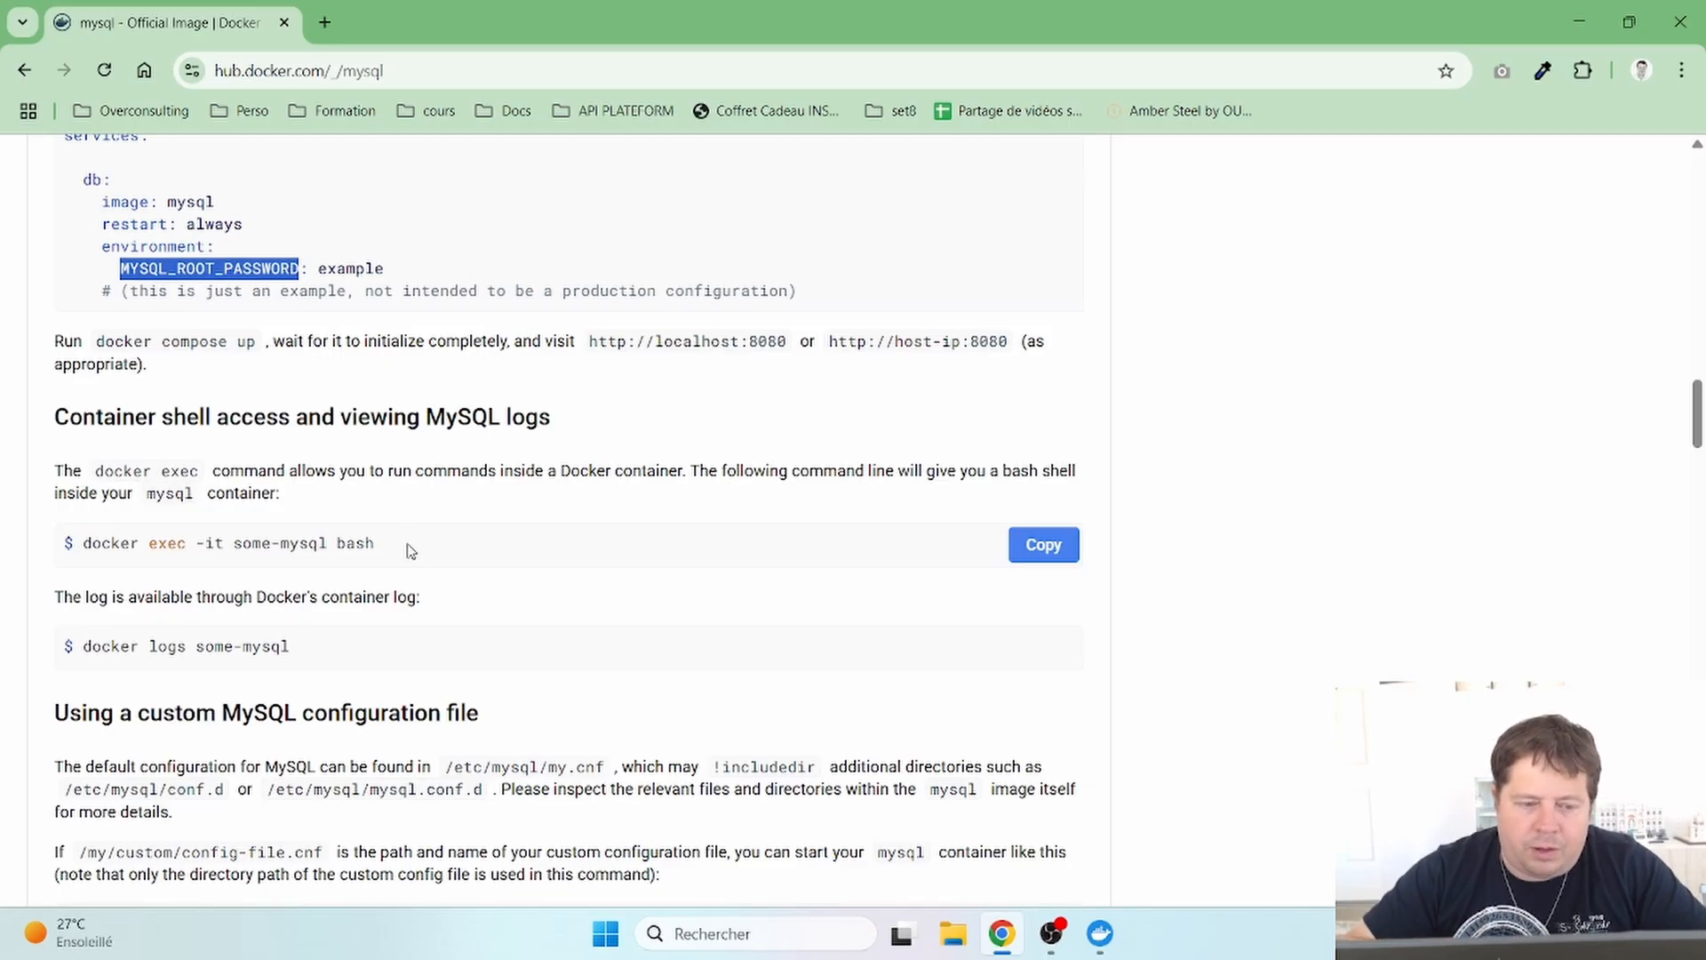
left_click(325, 505)
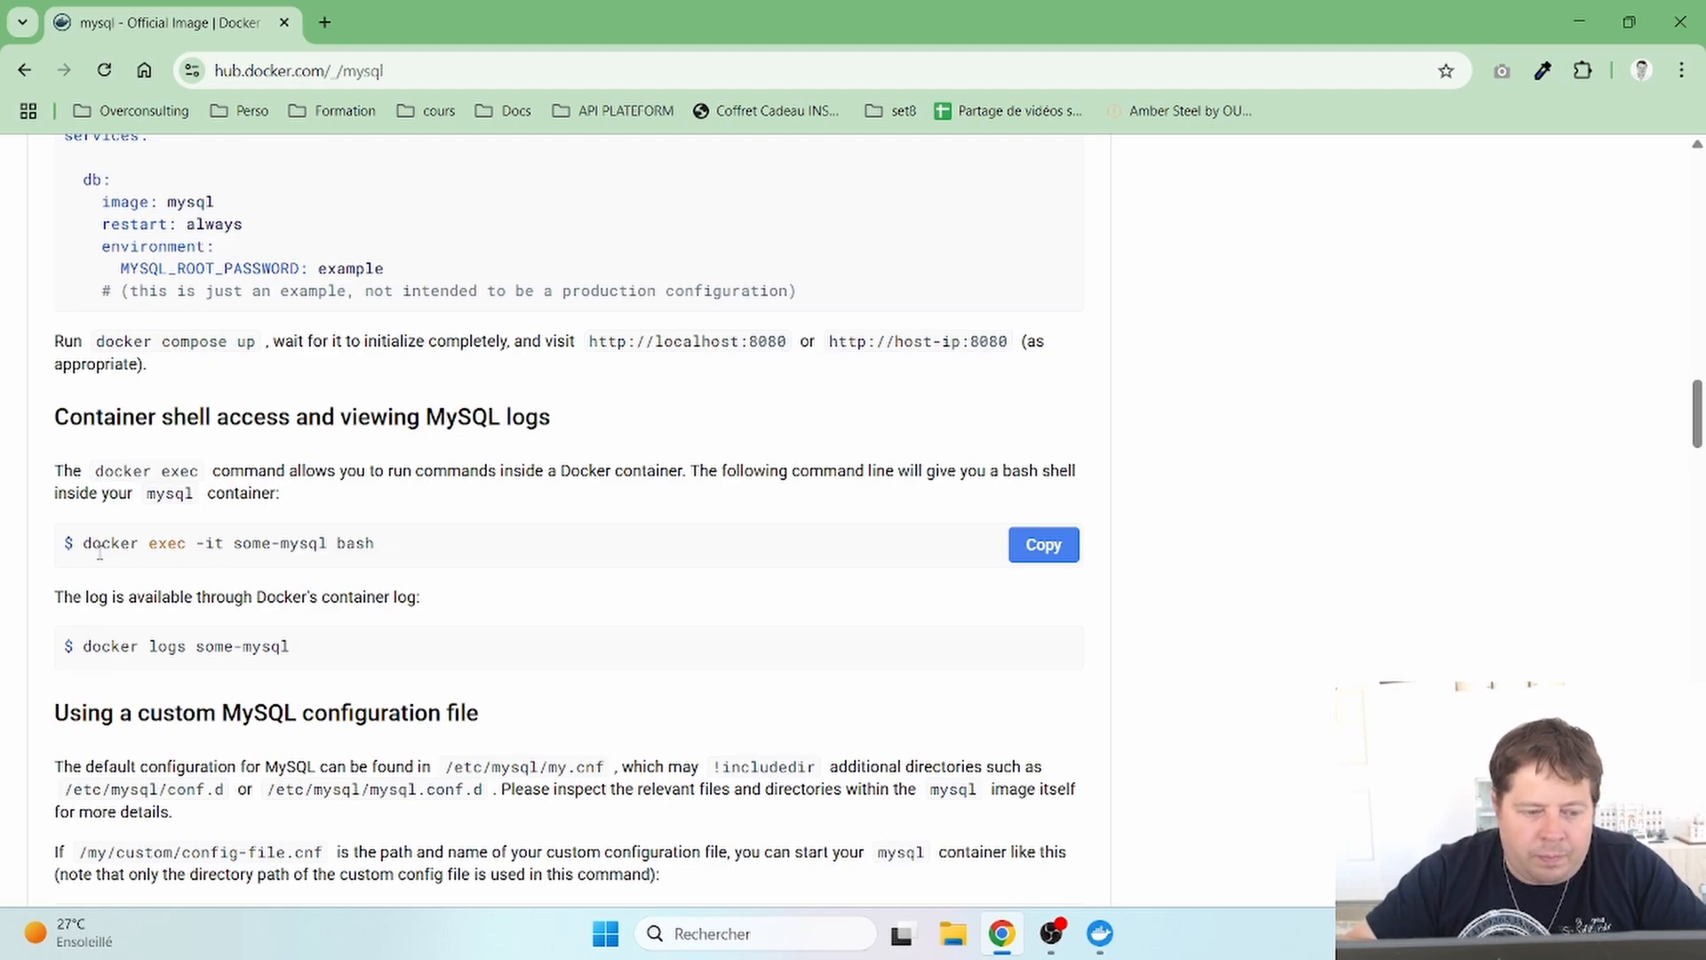
double_click(162, 543)
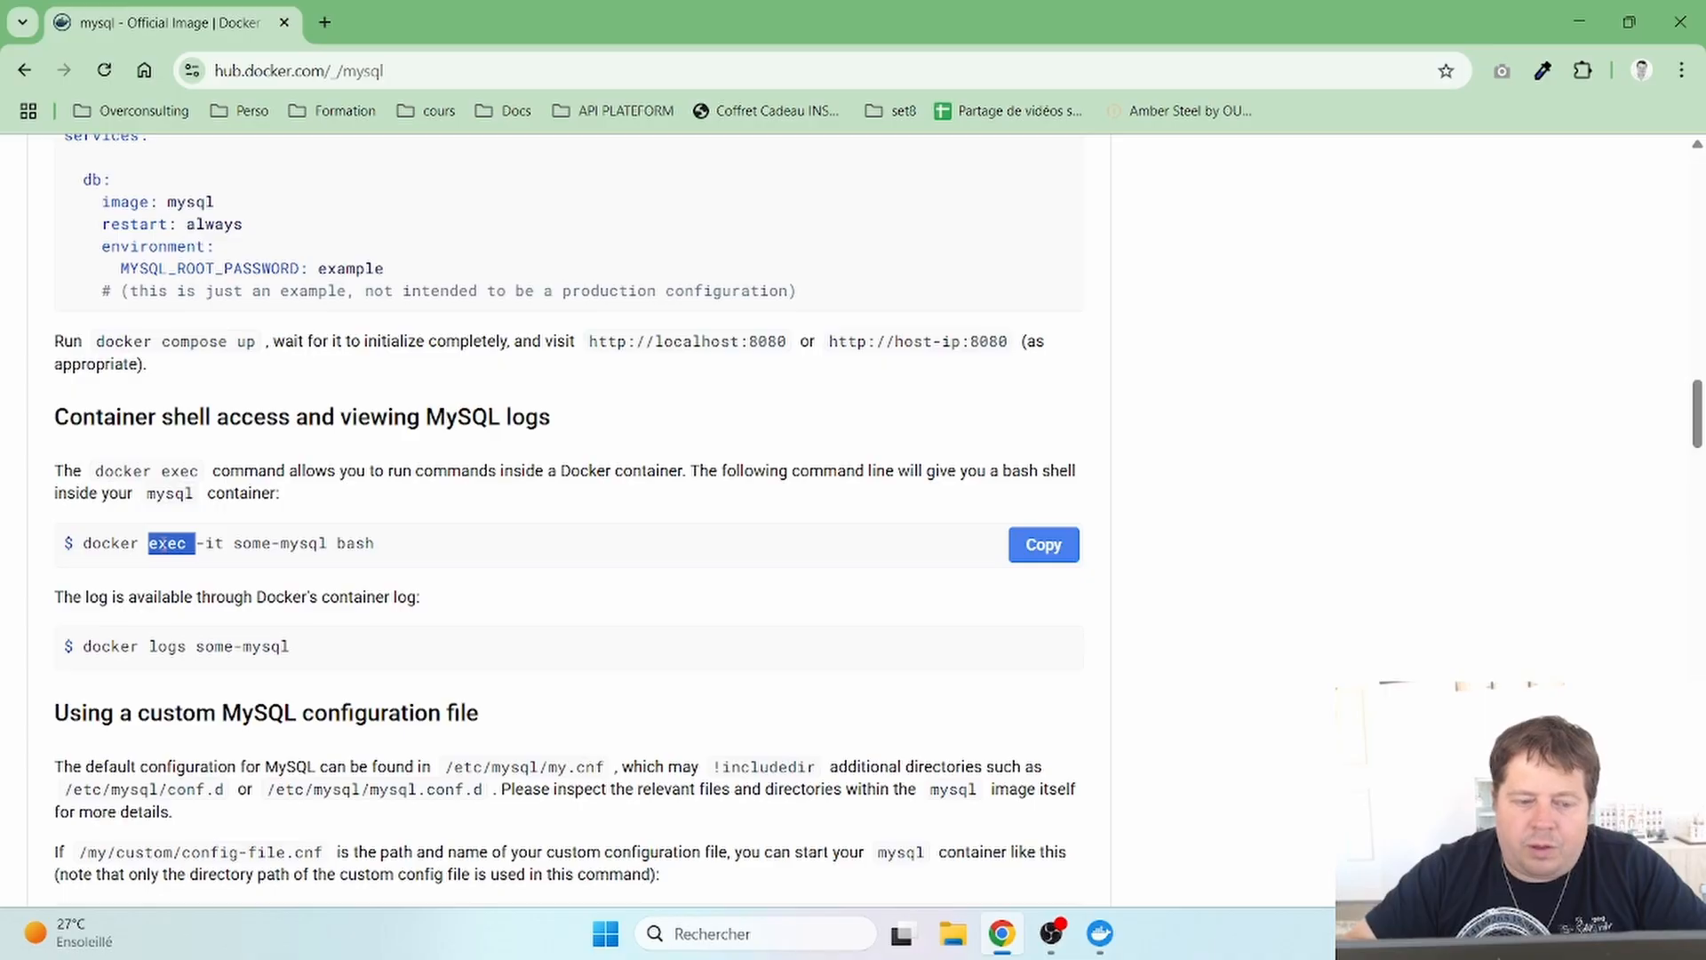
left_click(164, 543)
left_click_drag(148, 543, 187, 543)
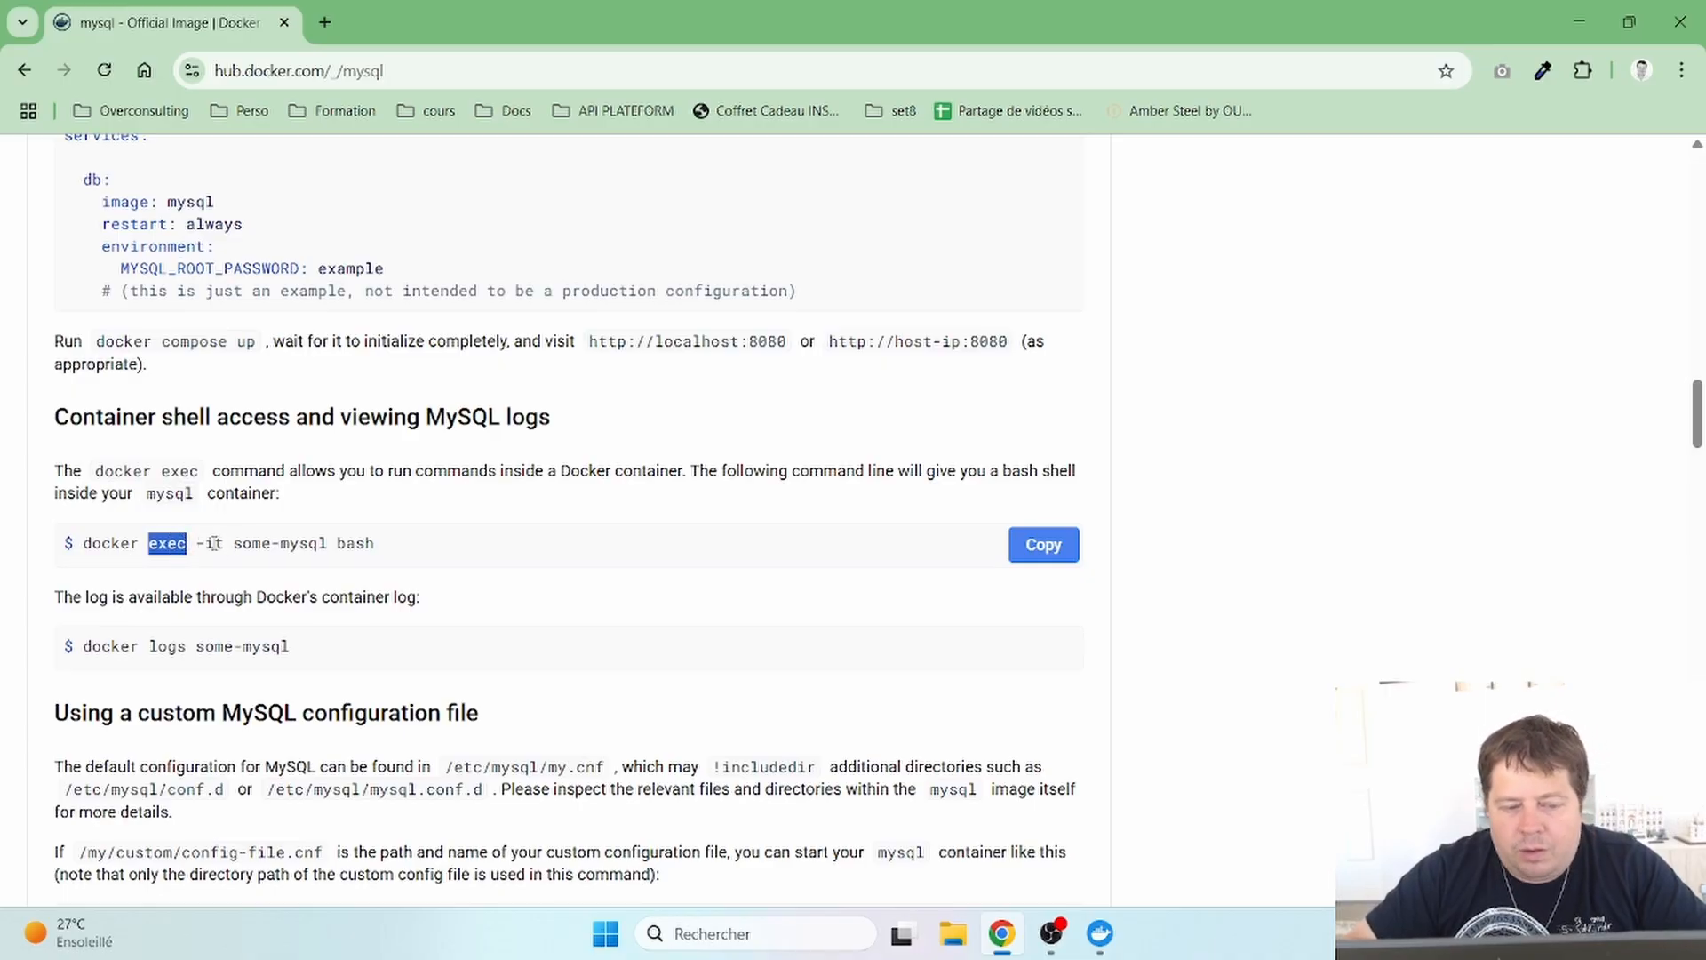
double_click(357, 543)
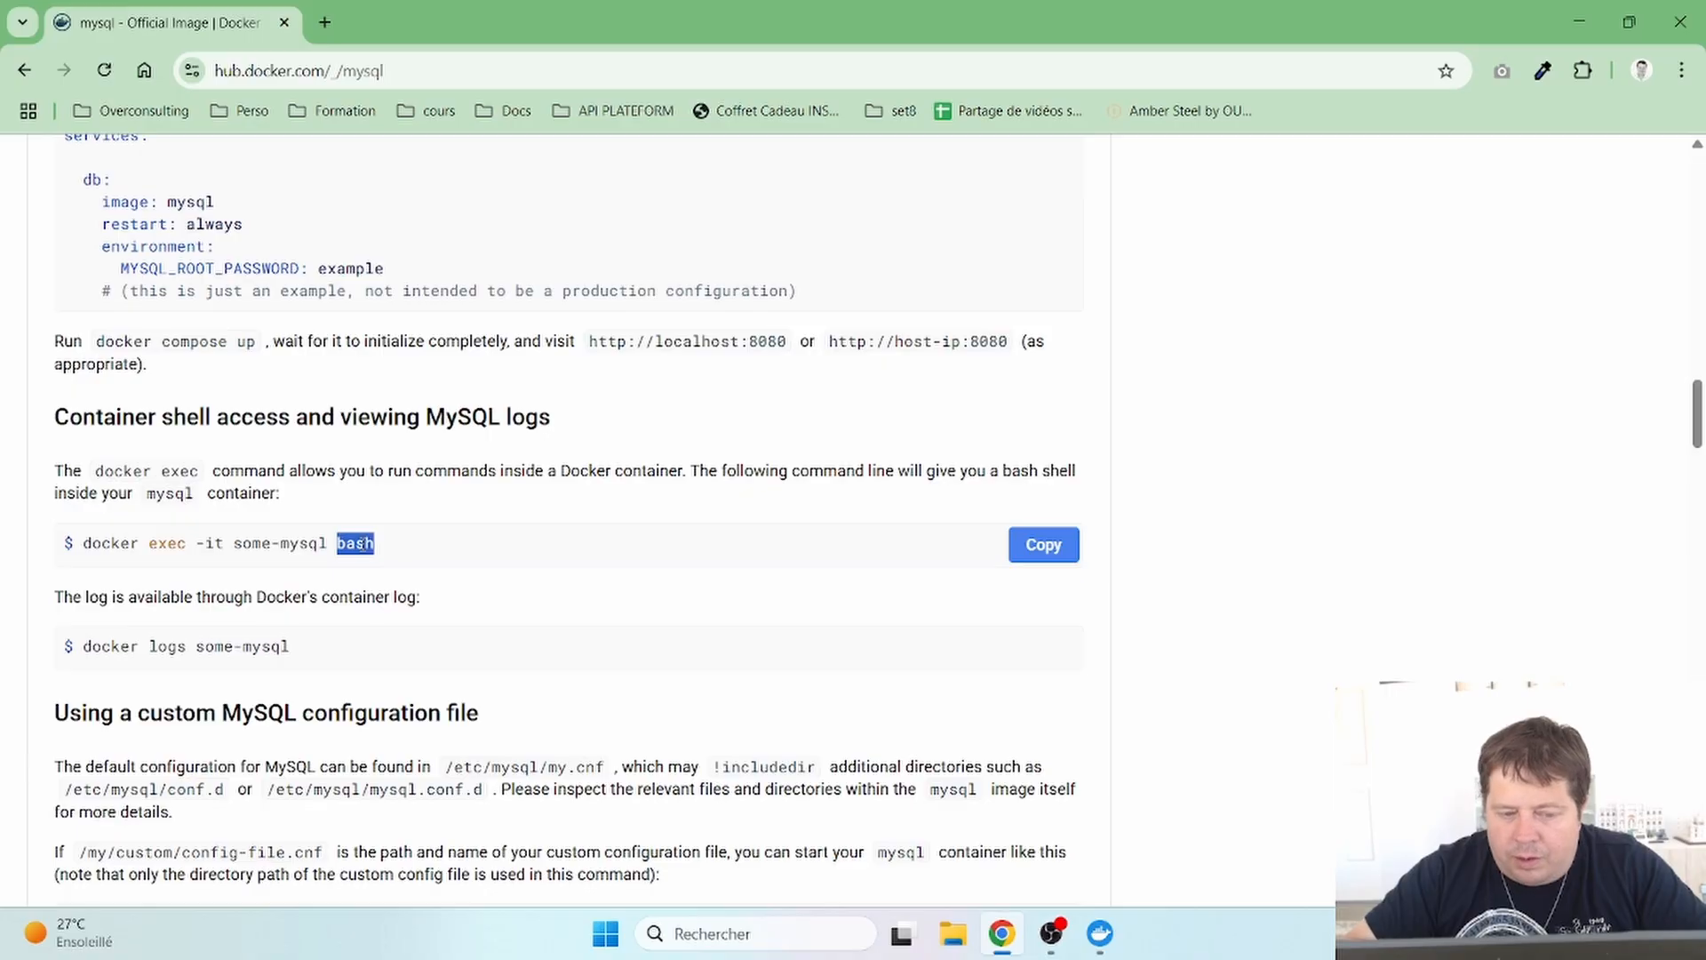
left_click(362, 544)
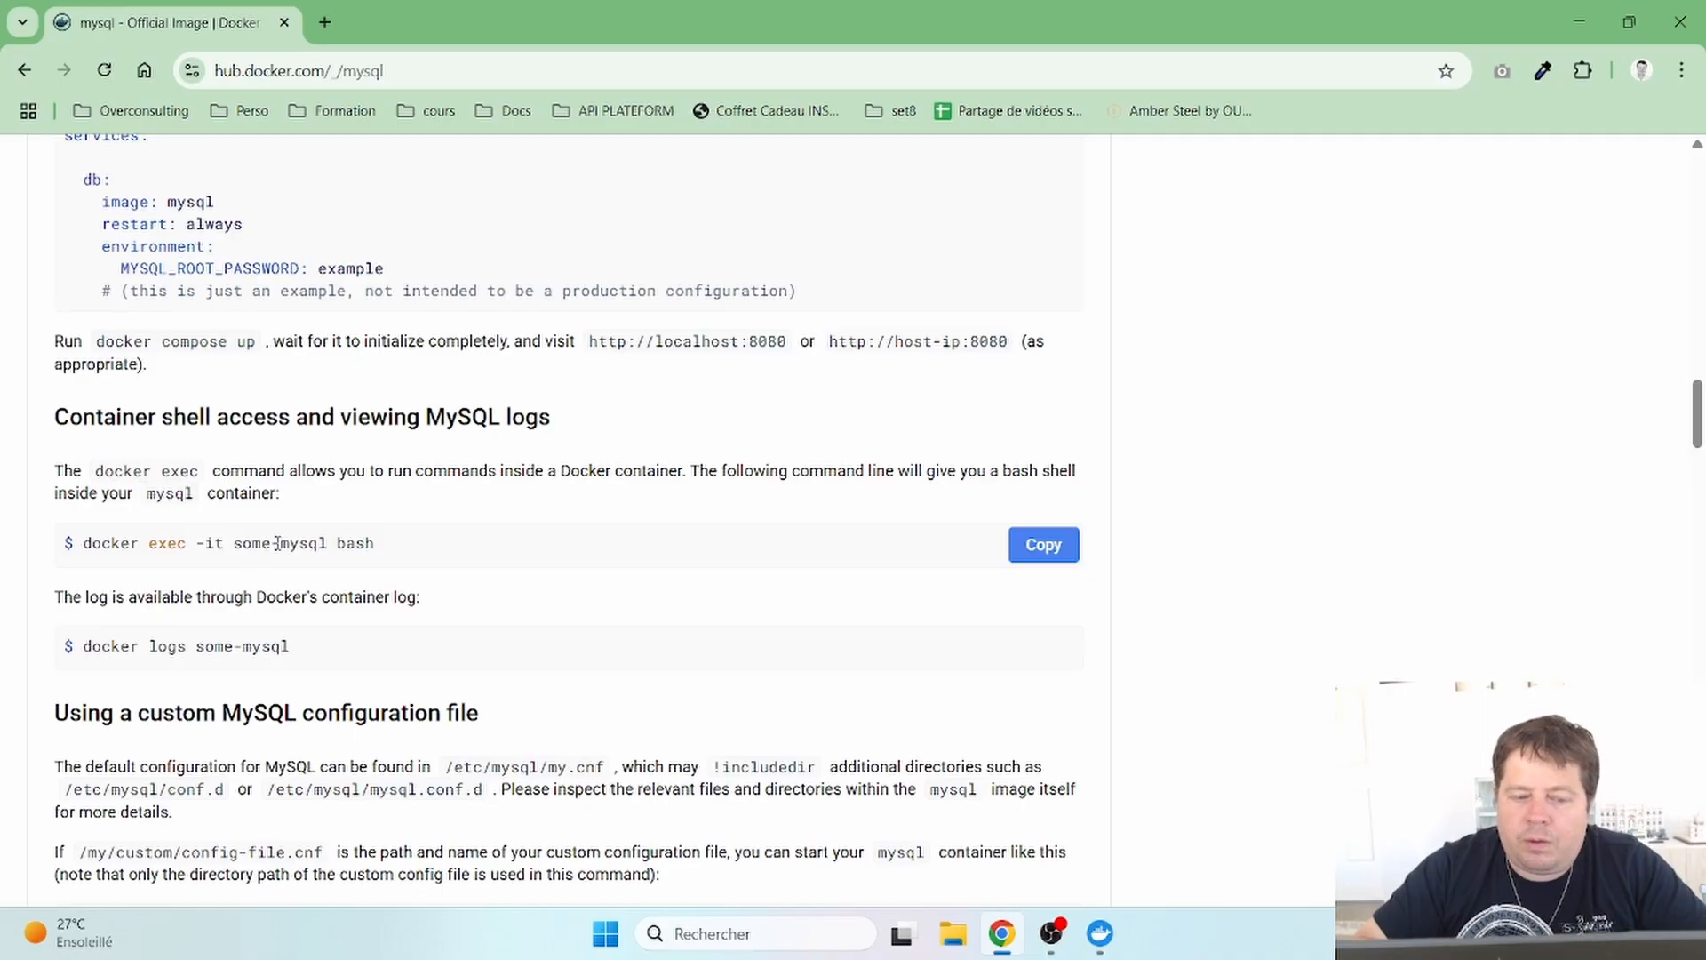
double_click(153, 543)
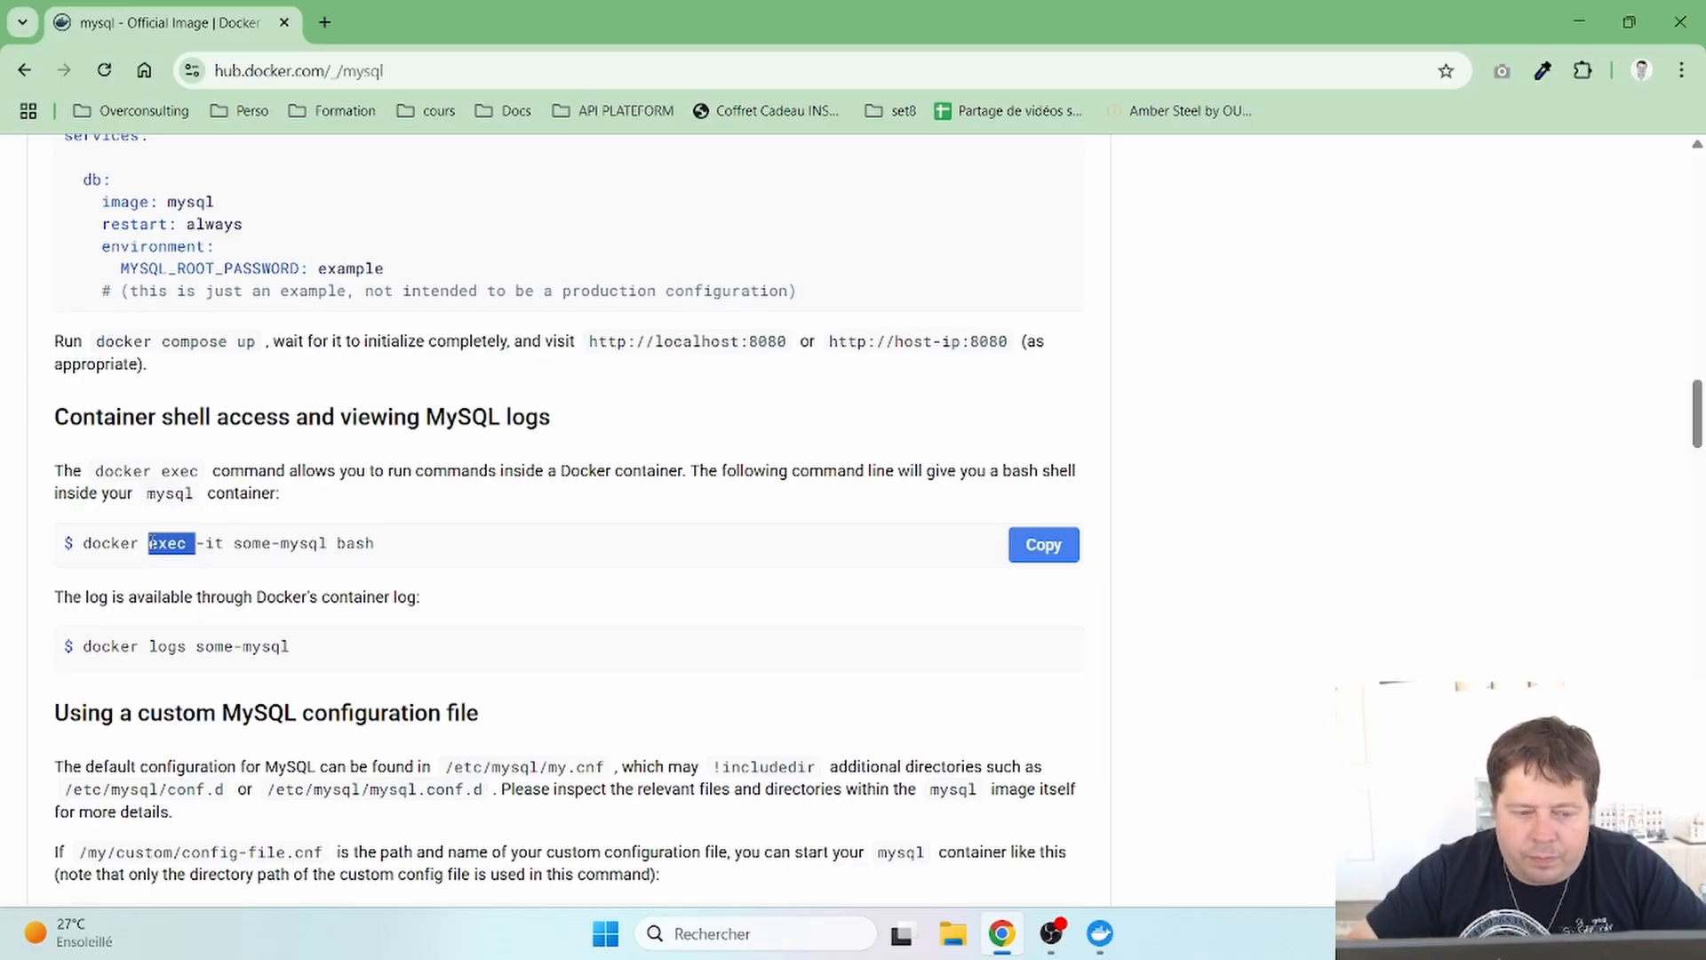
- Highlight logs in the docker logs command, then scroll back to the top of the mysql page
double_click(168, 646)
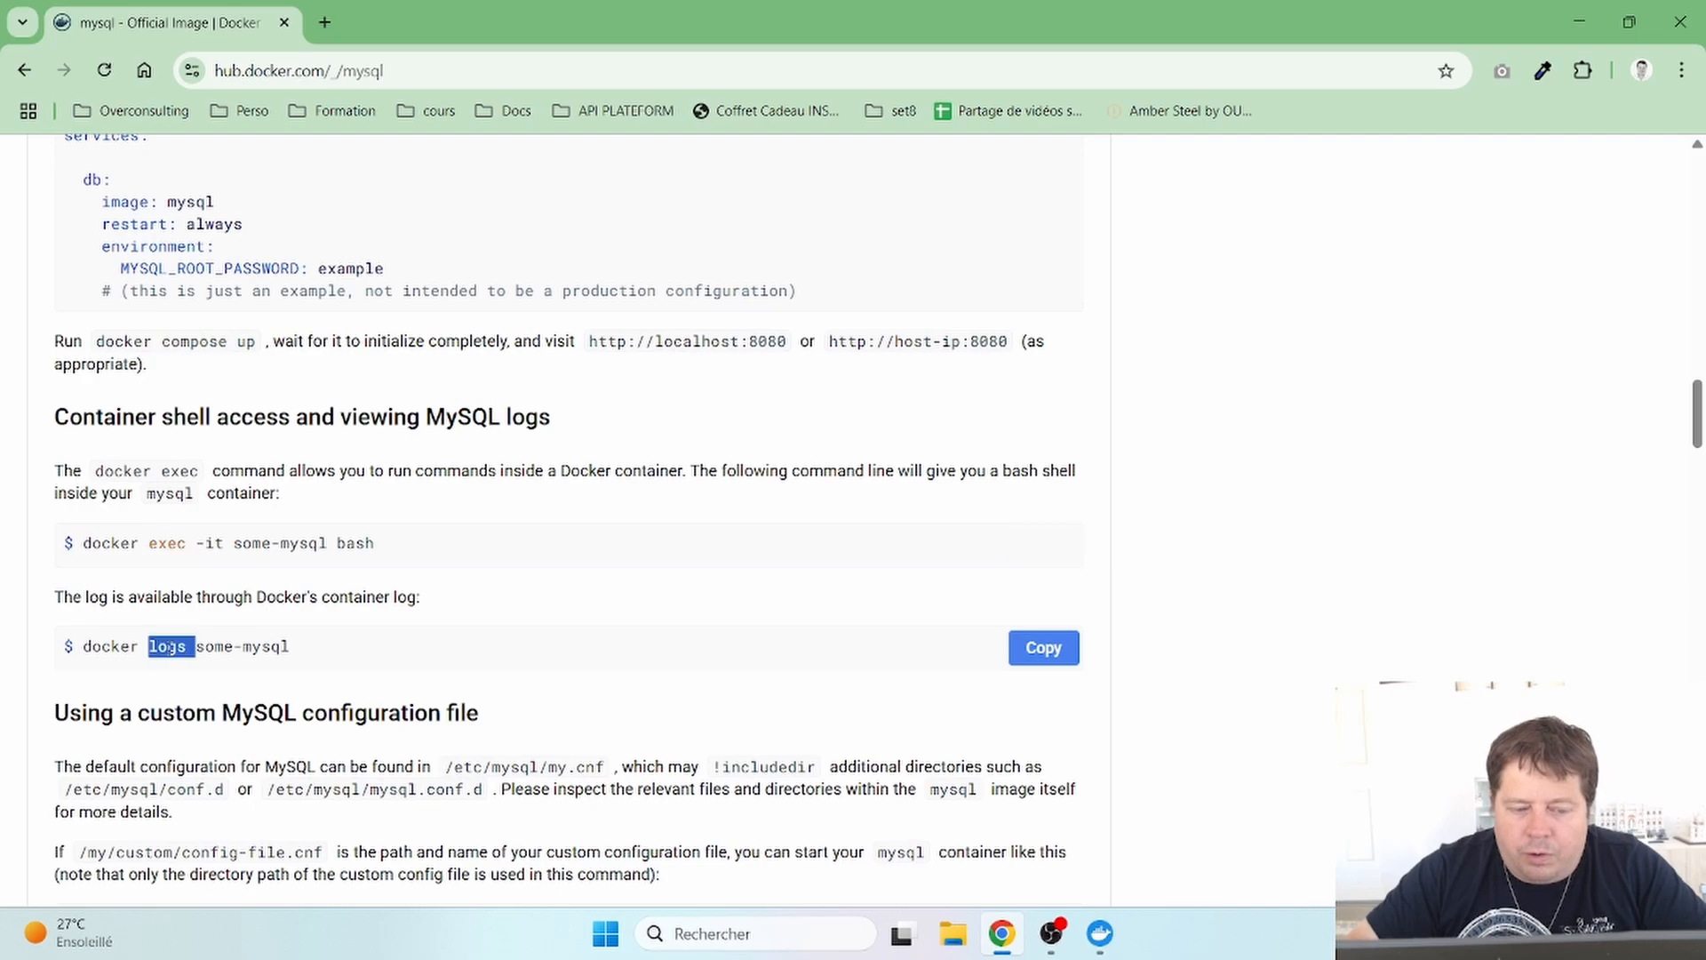
left_click(169, 648)
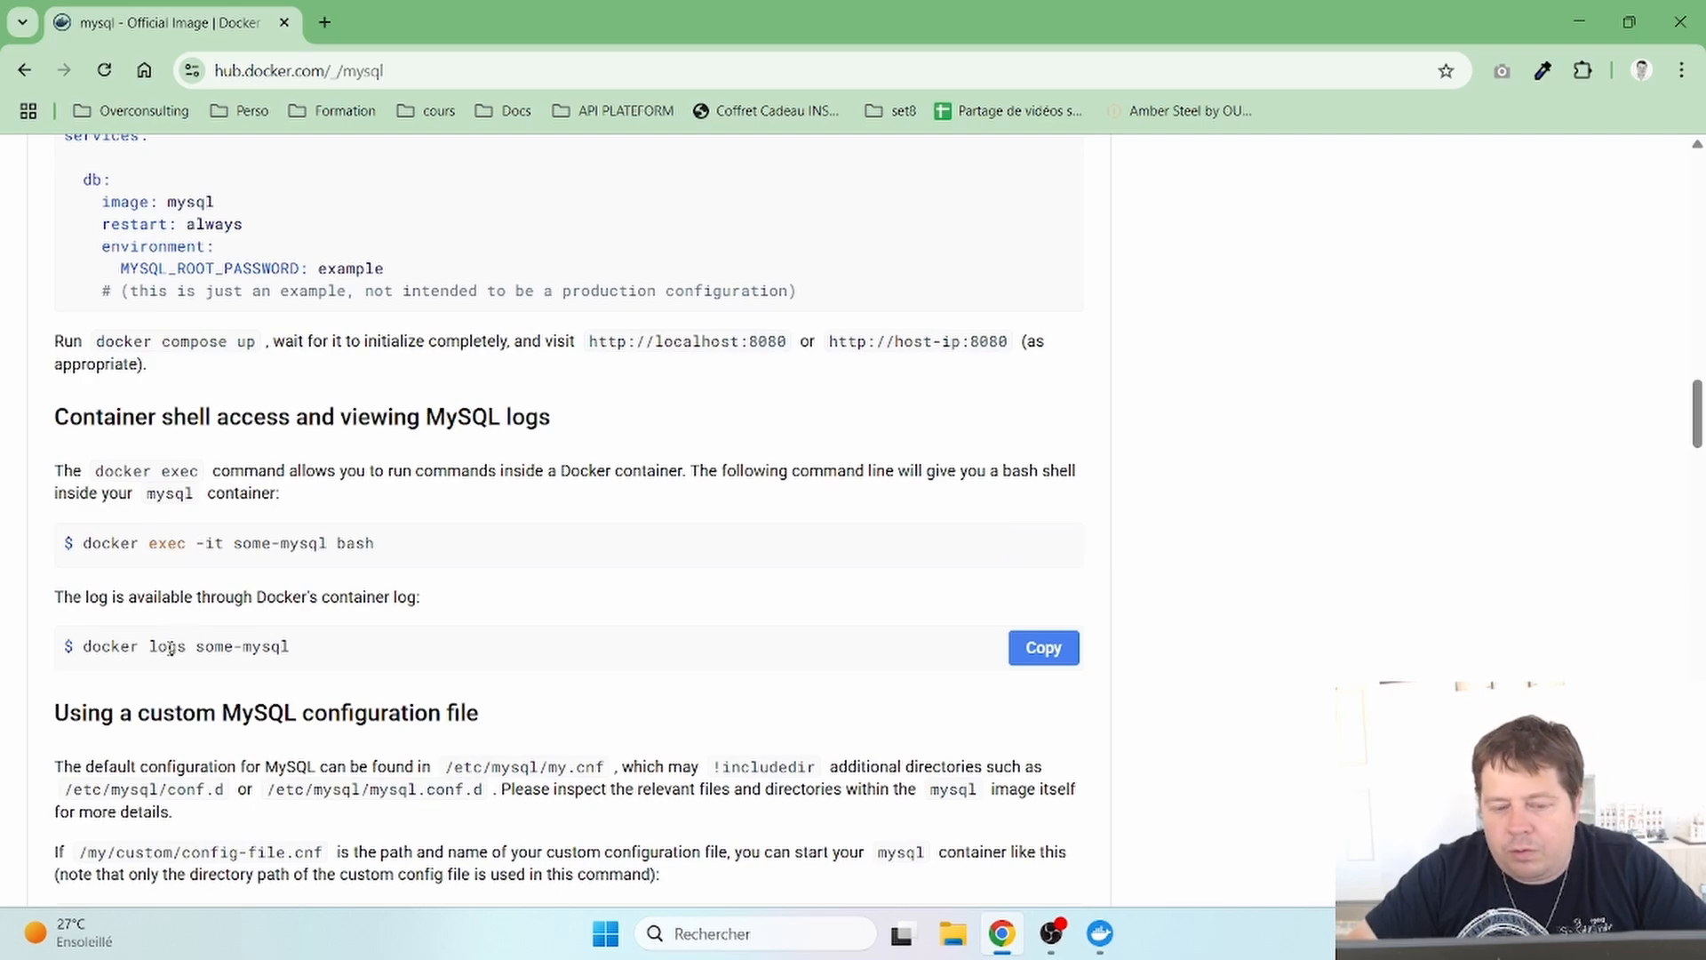
scroll(169, 648, "up", 6)
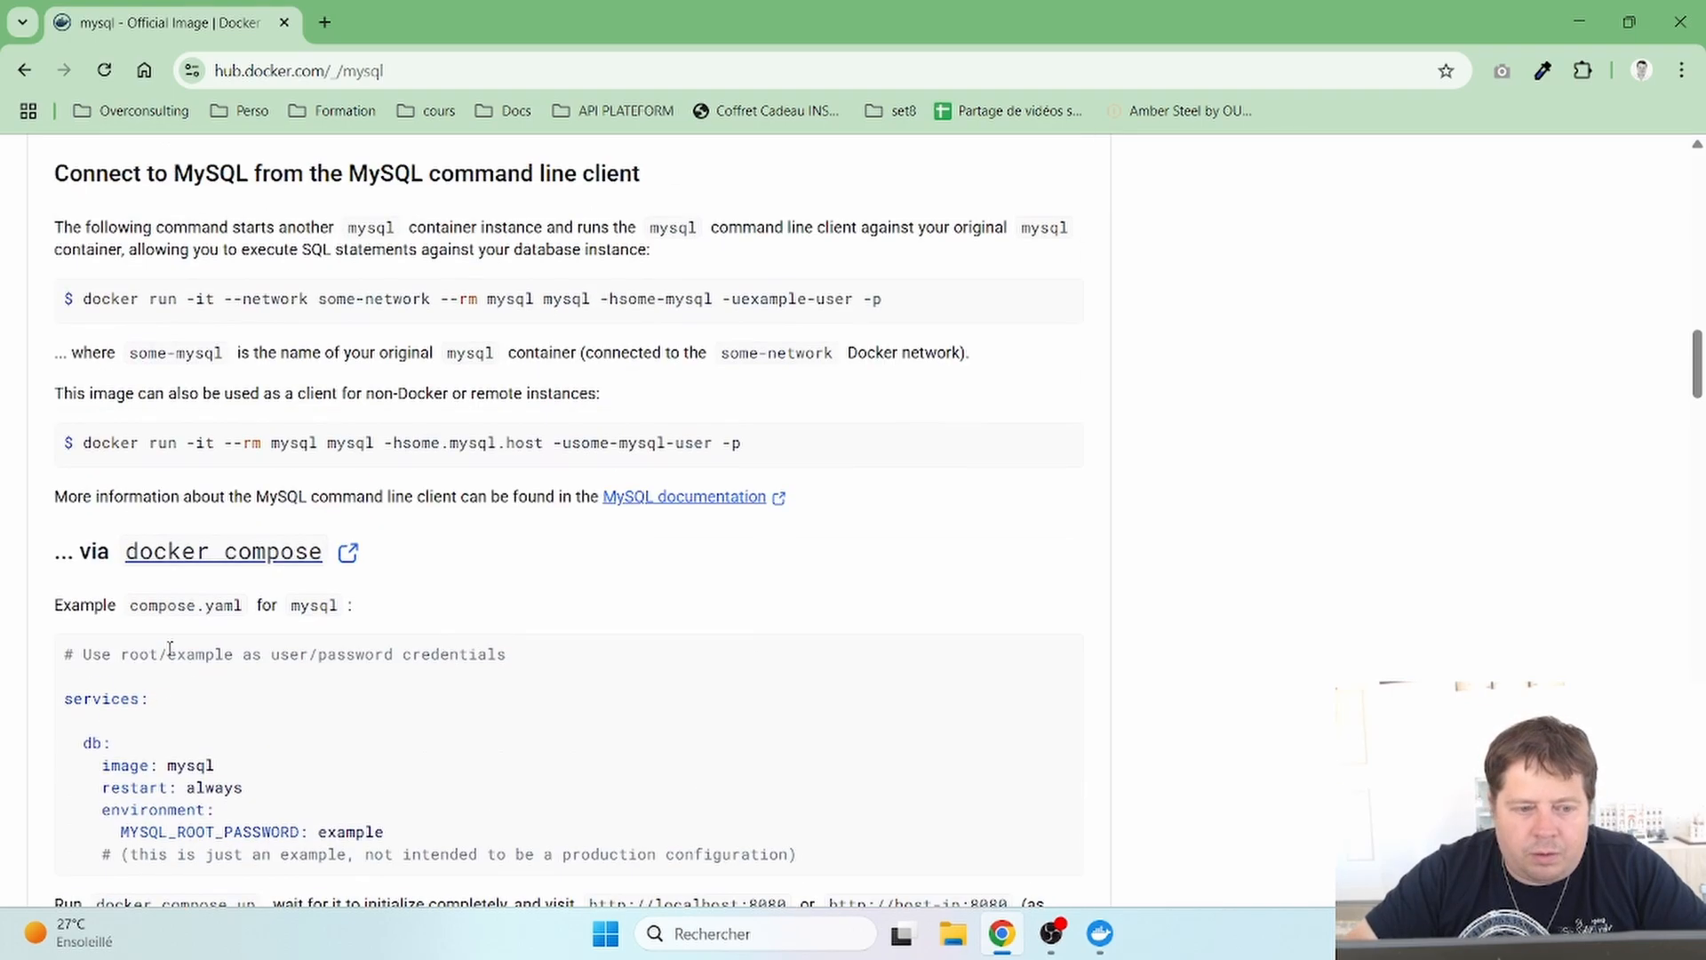
scroll(170, 648, "up", 5)
scroll(170, 648, "down", 6)
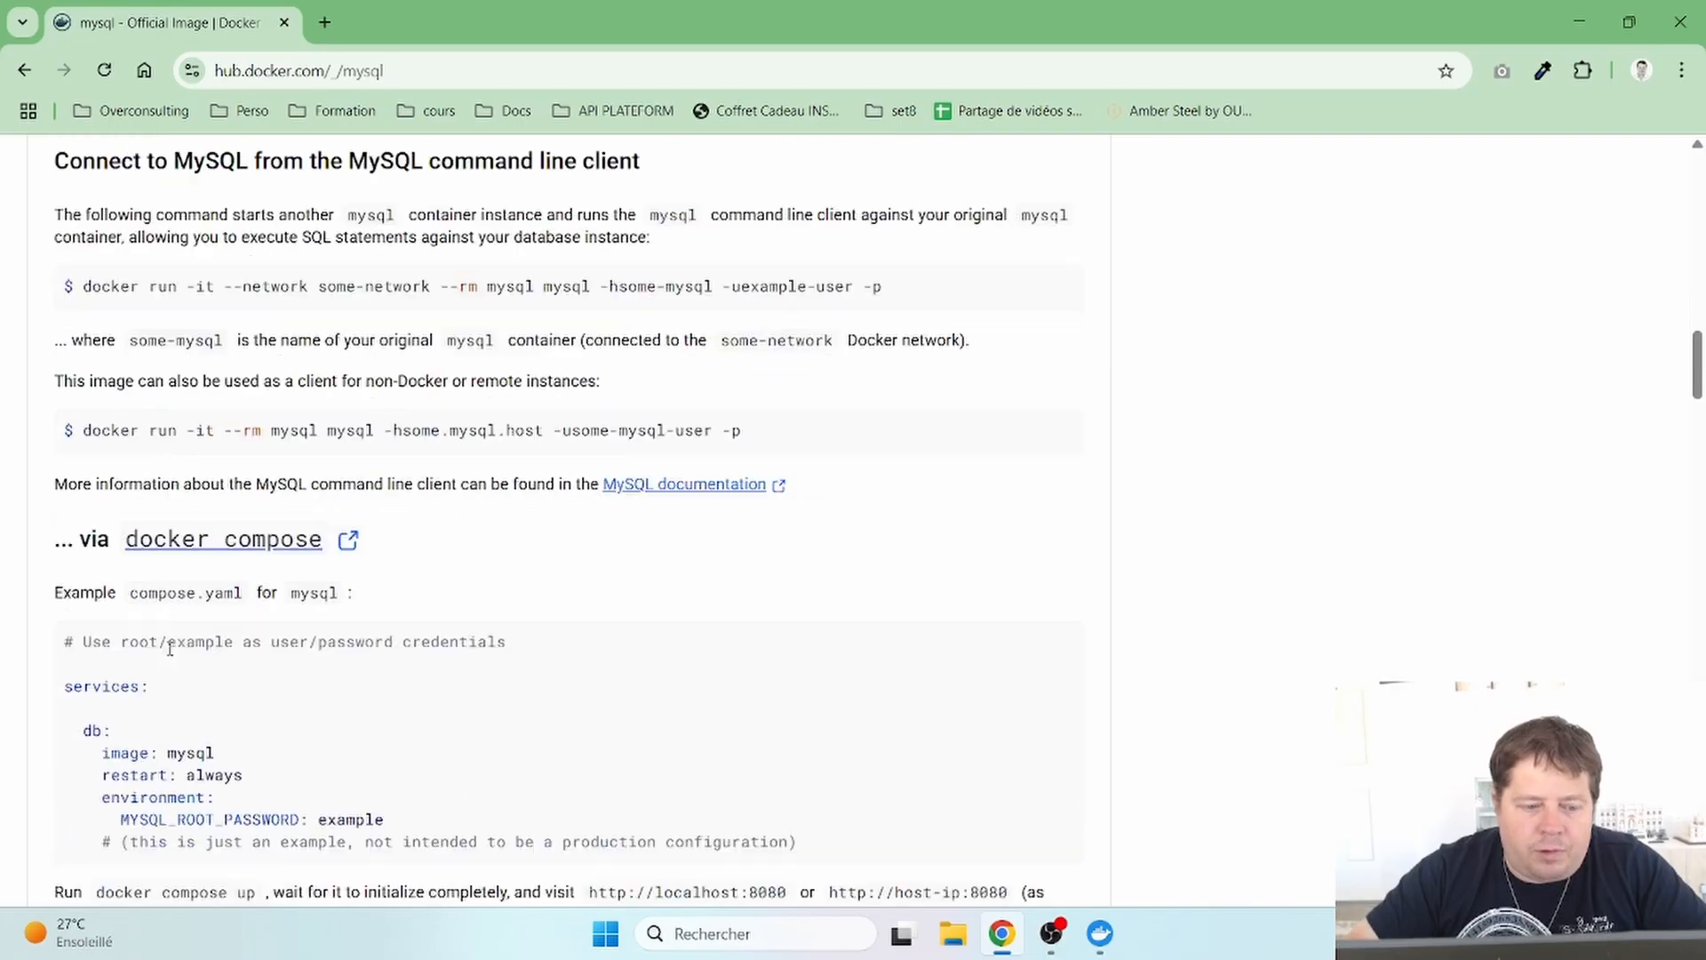
scroll(170, 648, "down", 20)
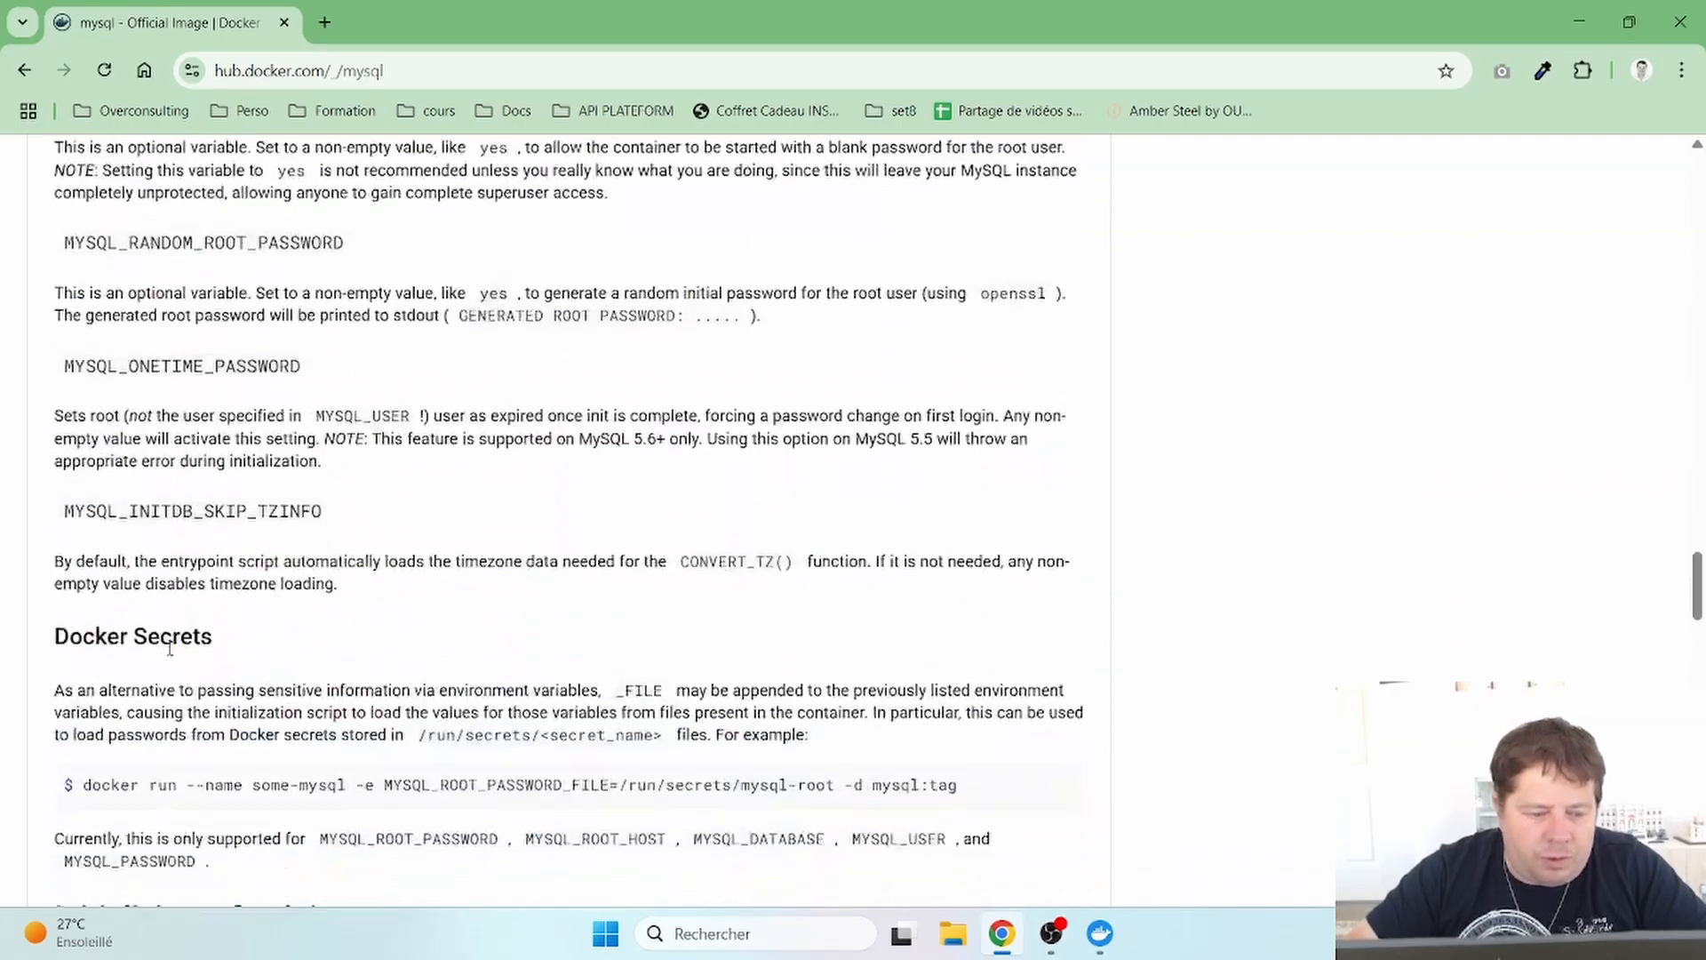
scroll(169, 647, "down", 16)
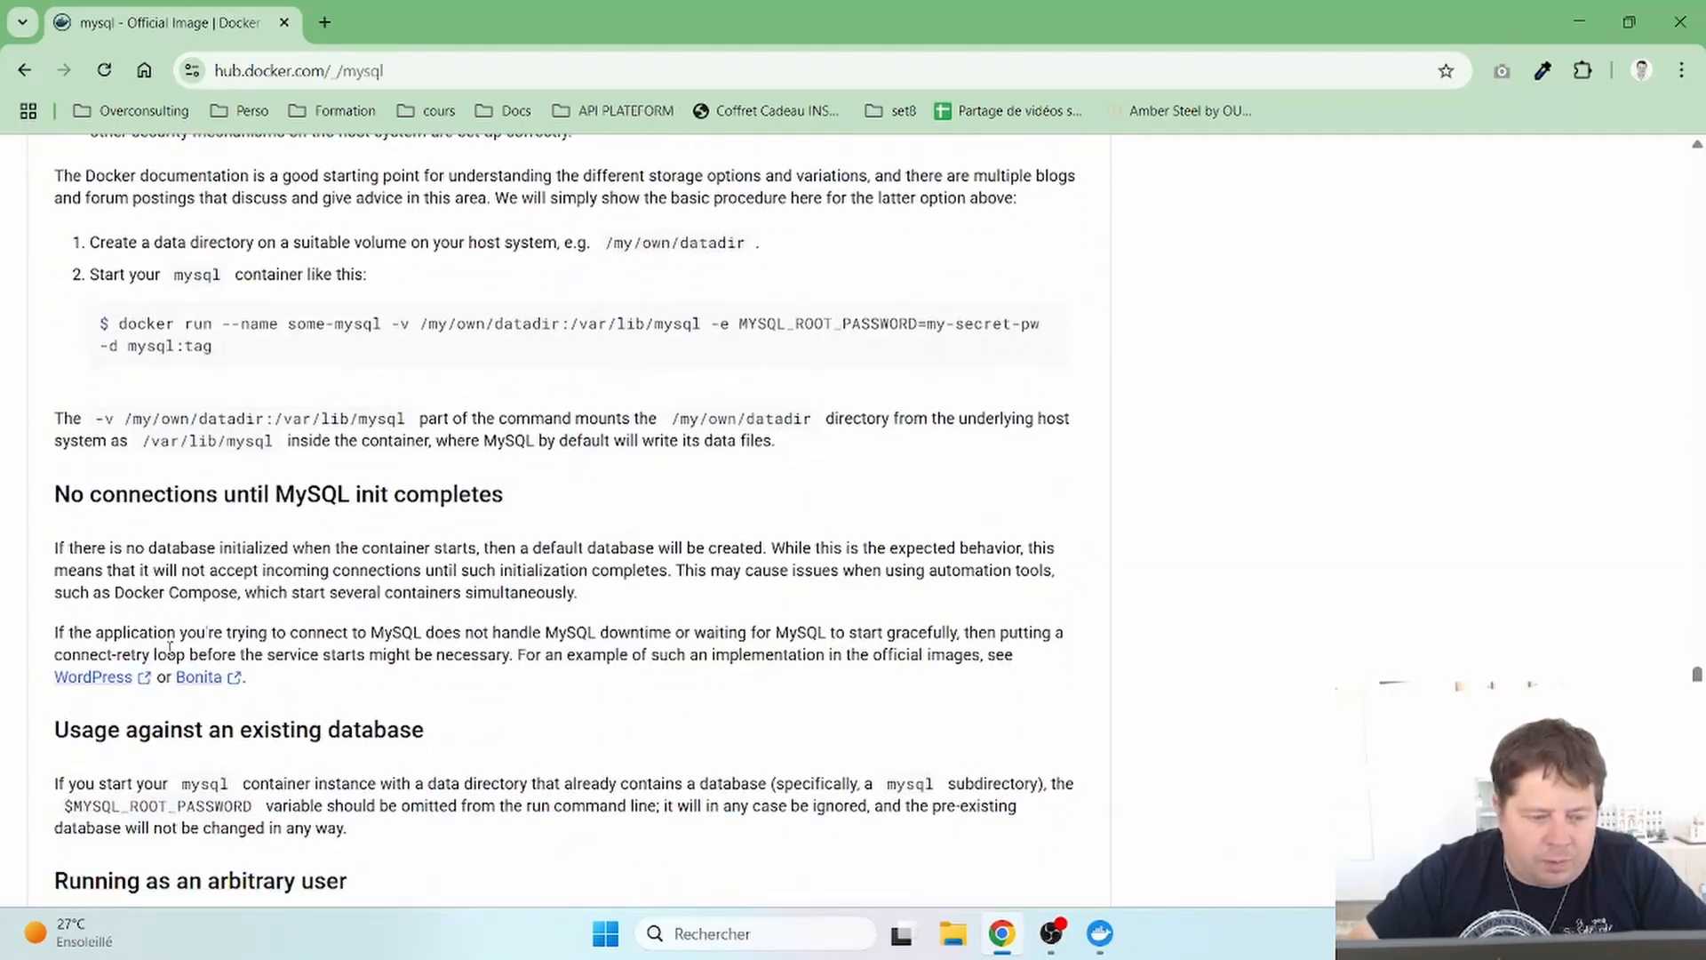
scroll(170, 647, "down", 9)
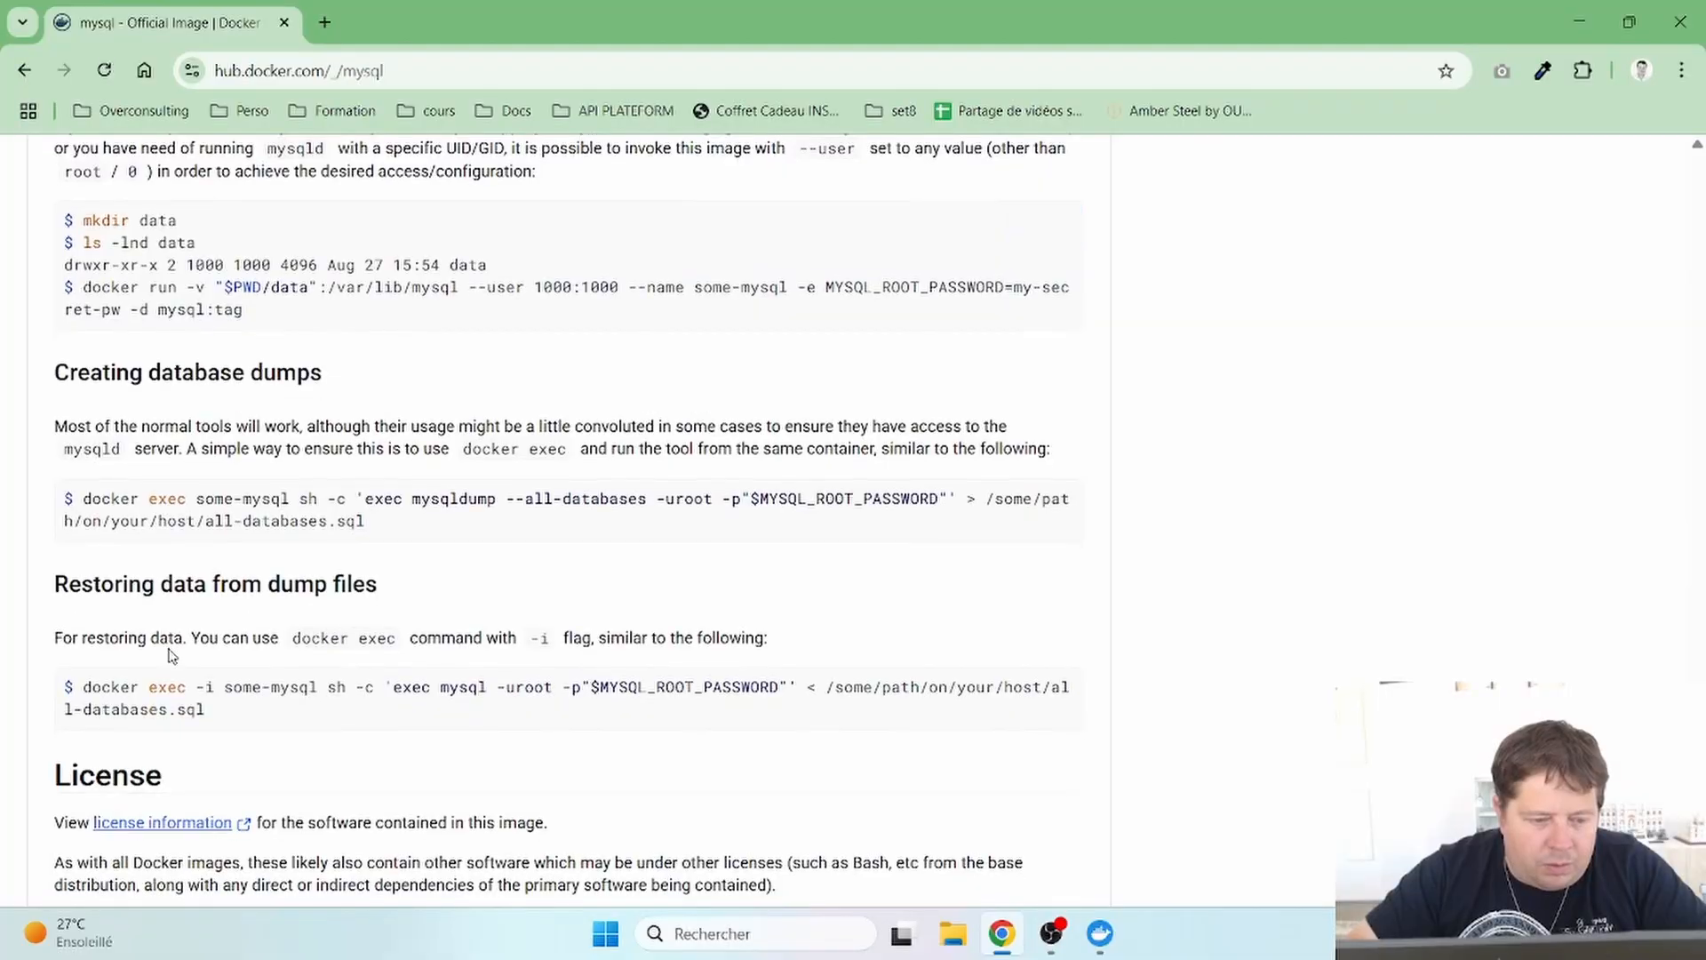
scroll(171, 655, "down", 3)
scroll(171, 655, "up", 2)
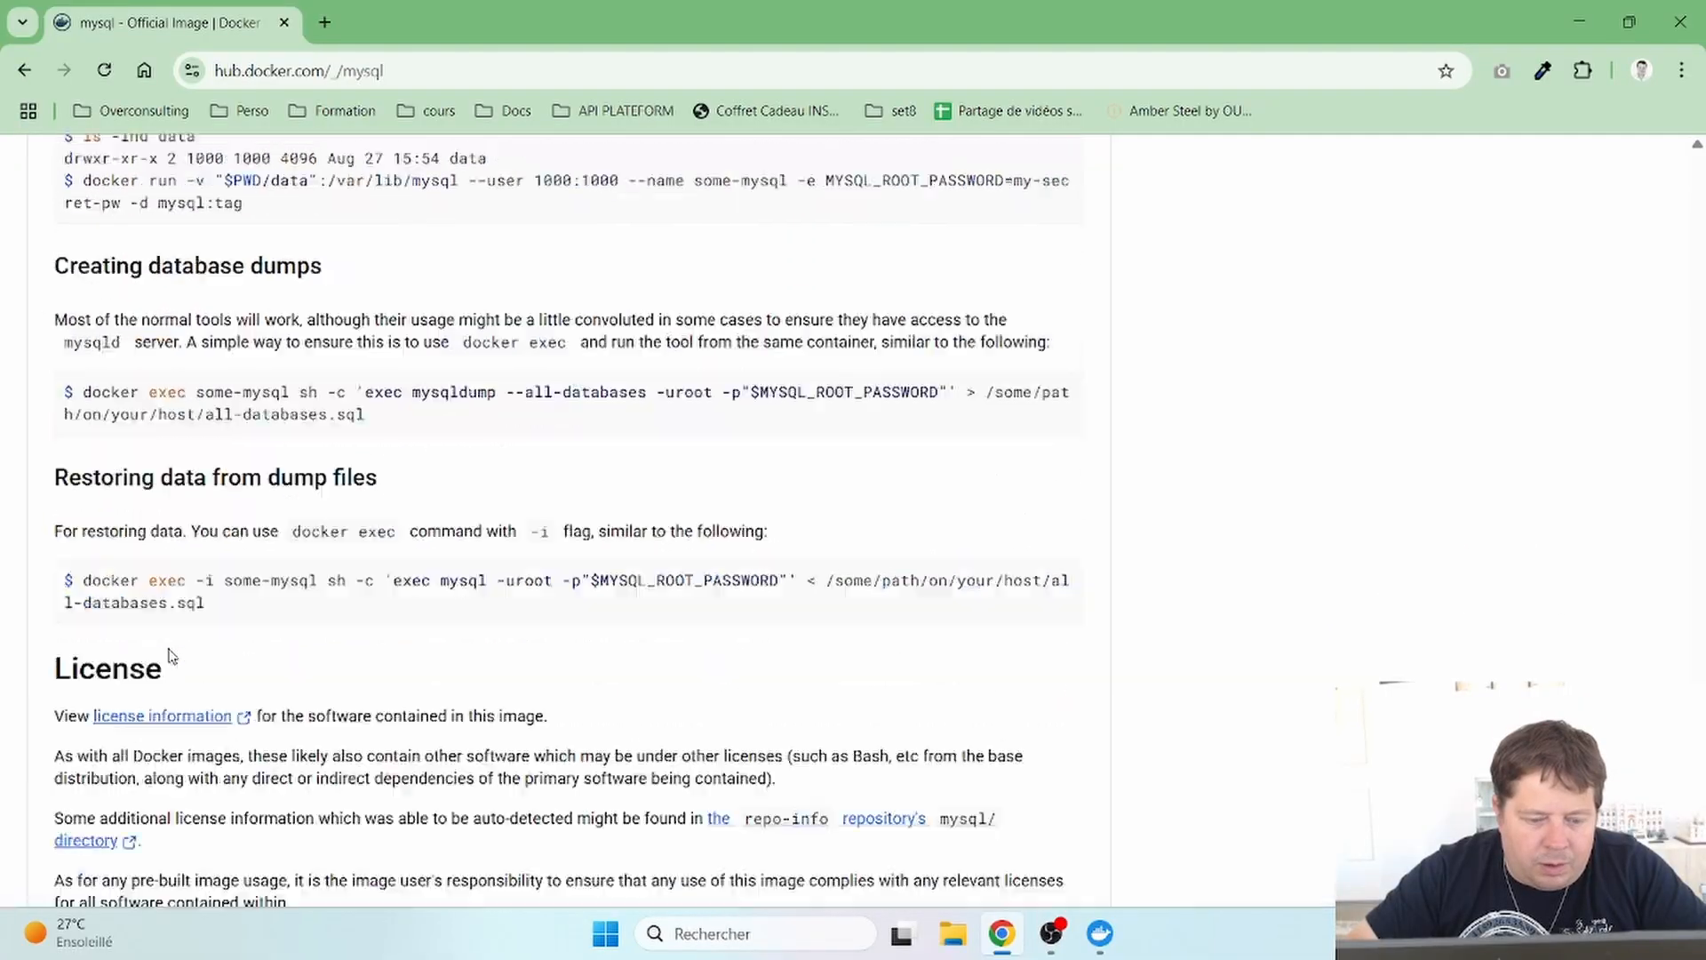
scroll(171, 655, "up", 20)
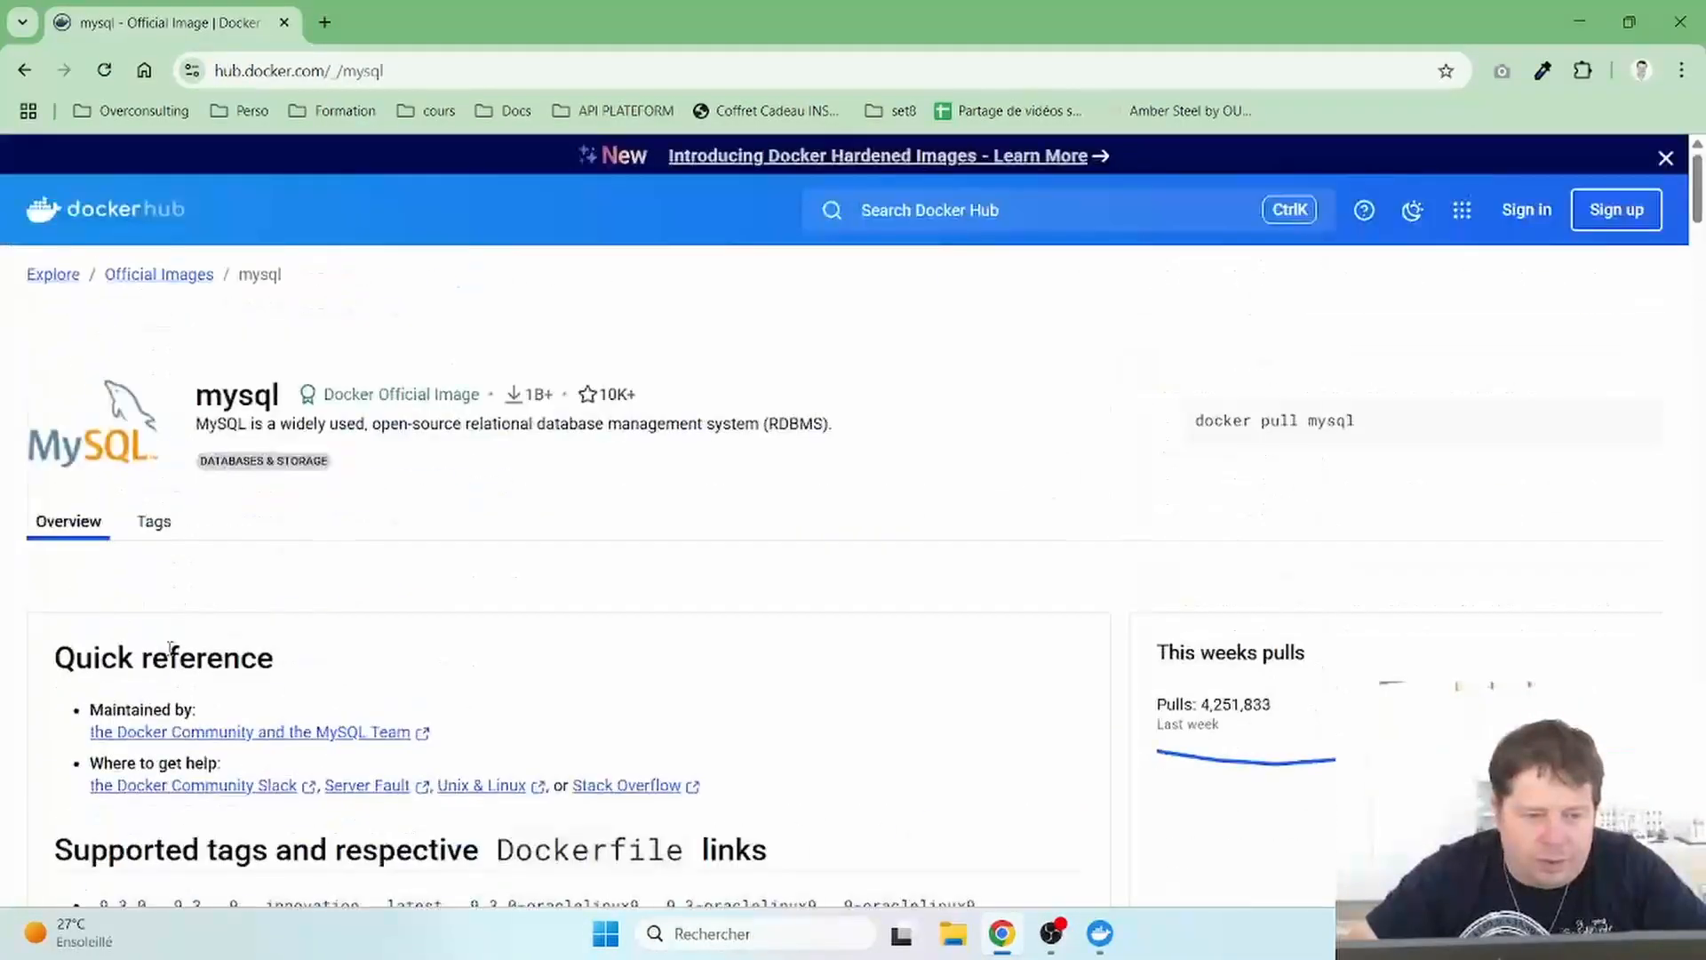
- Search Docker Hub for phpmyadmin and open the official phpmyadmin image page
left_click(935, 217)
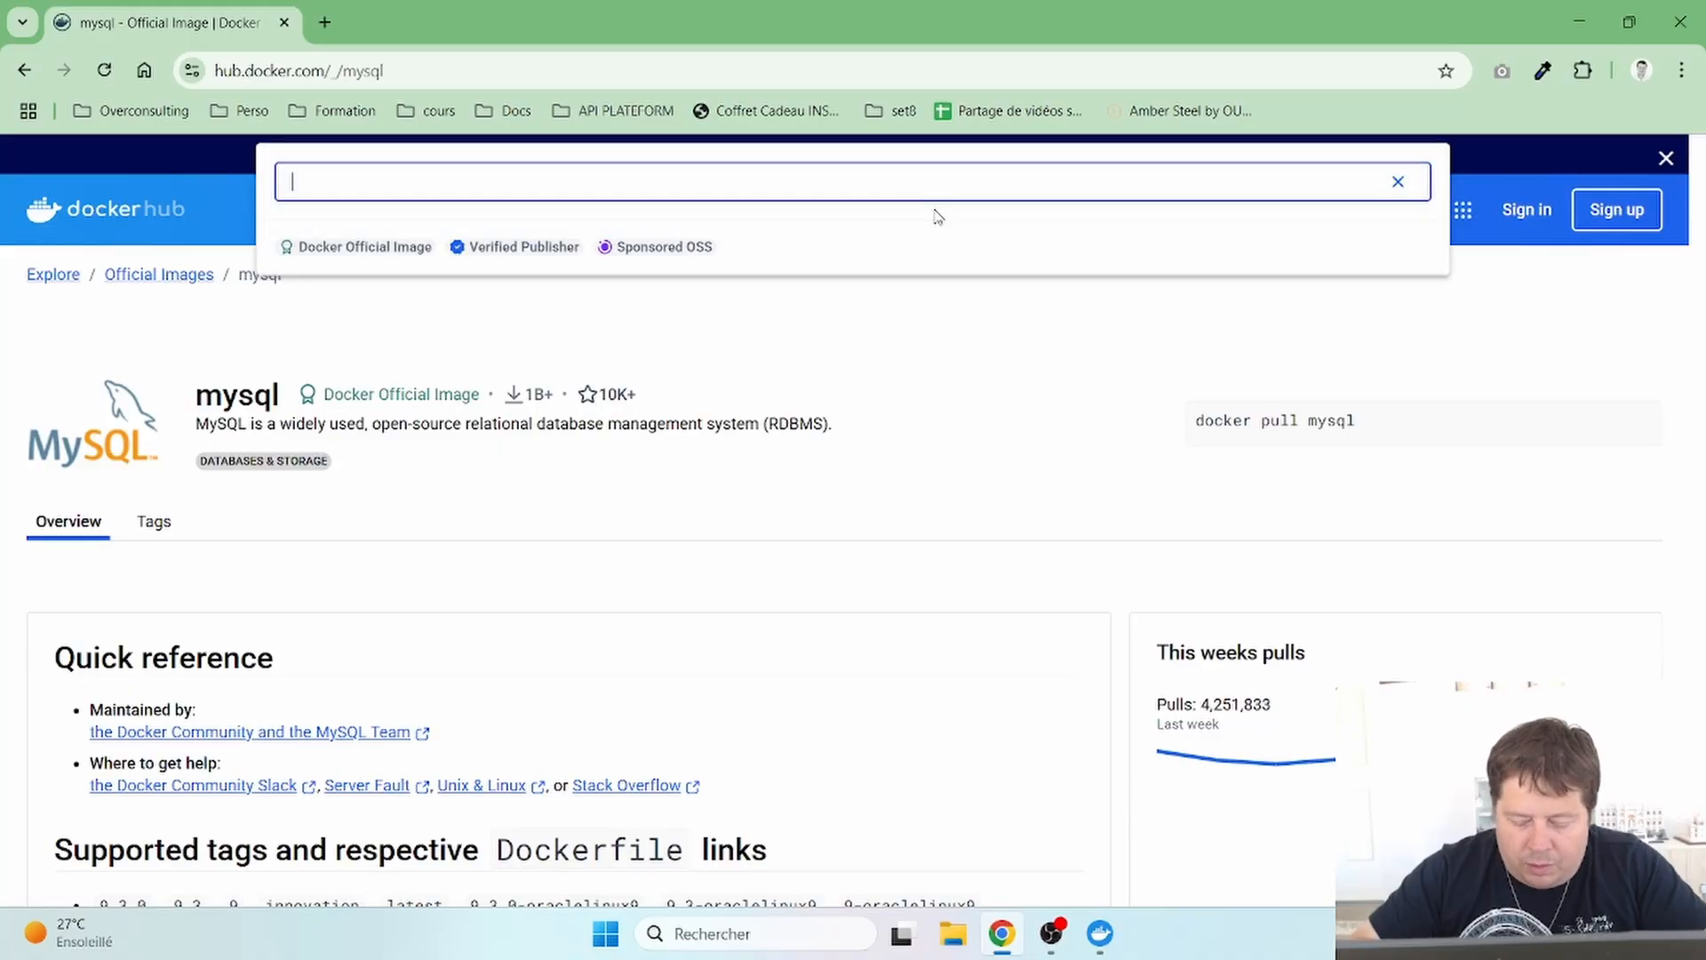
type("phpmyad")
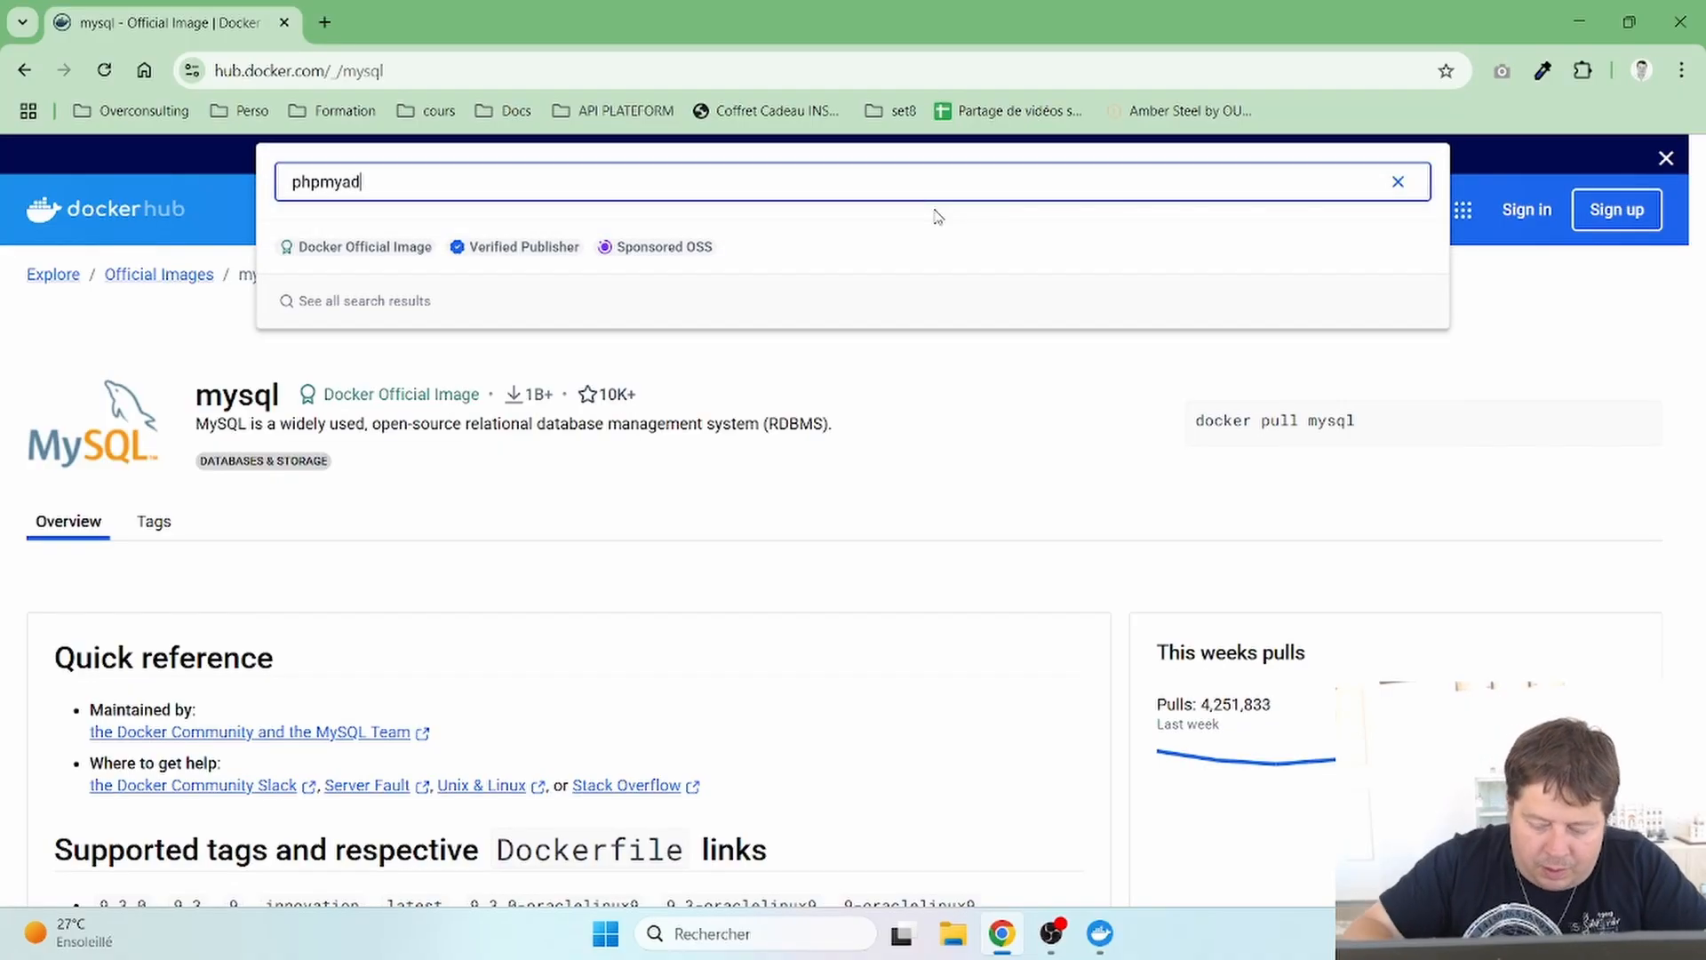
type("min")
key("Return")
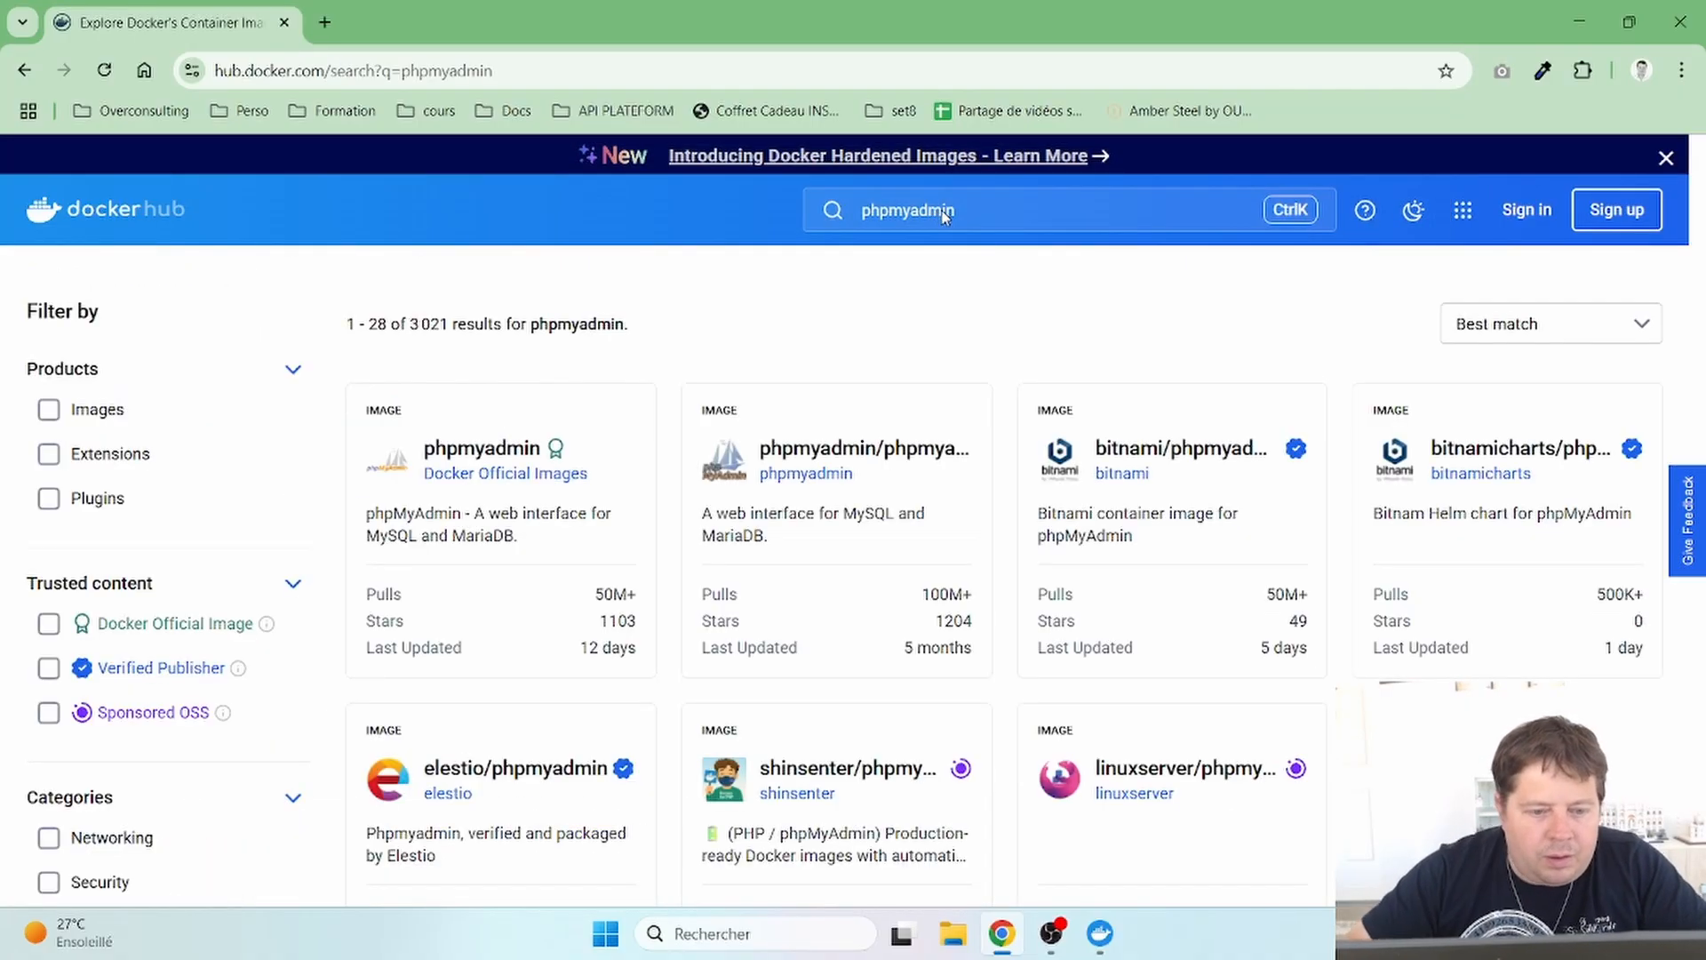
left_click(497, 460)
- Scroll down to the compose.yaml example pairing mariadb:10.11 with phpmyadmin
scroll(530, 598, "down", 5)
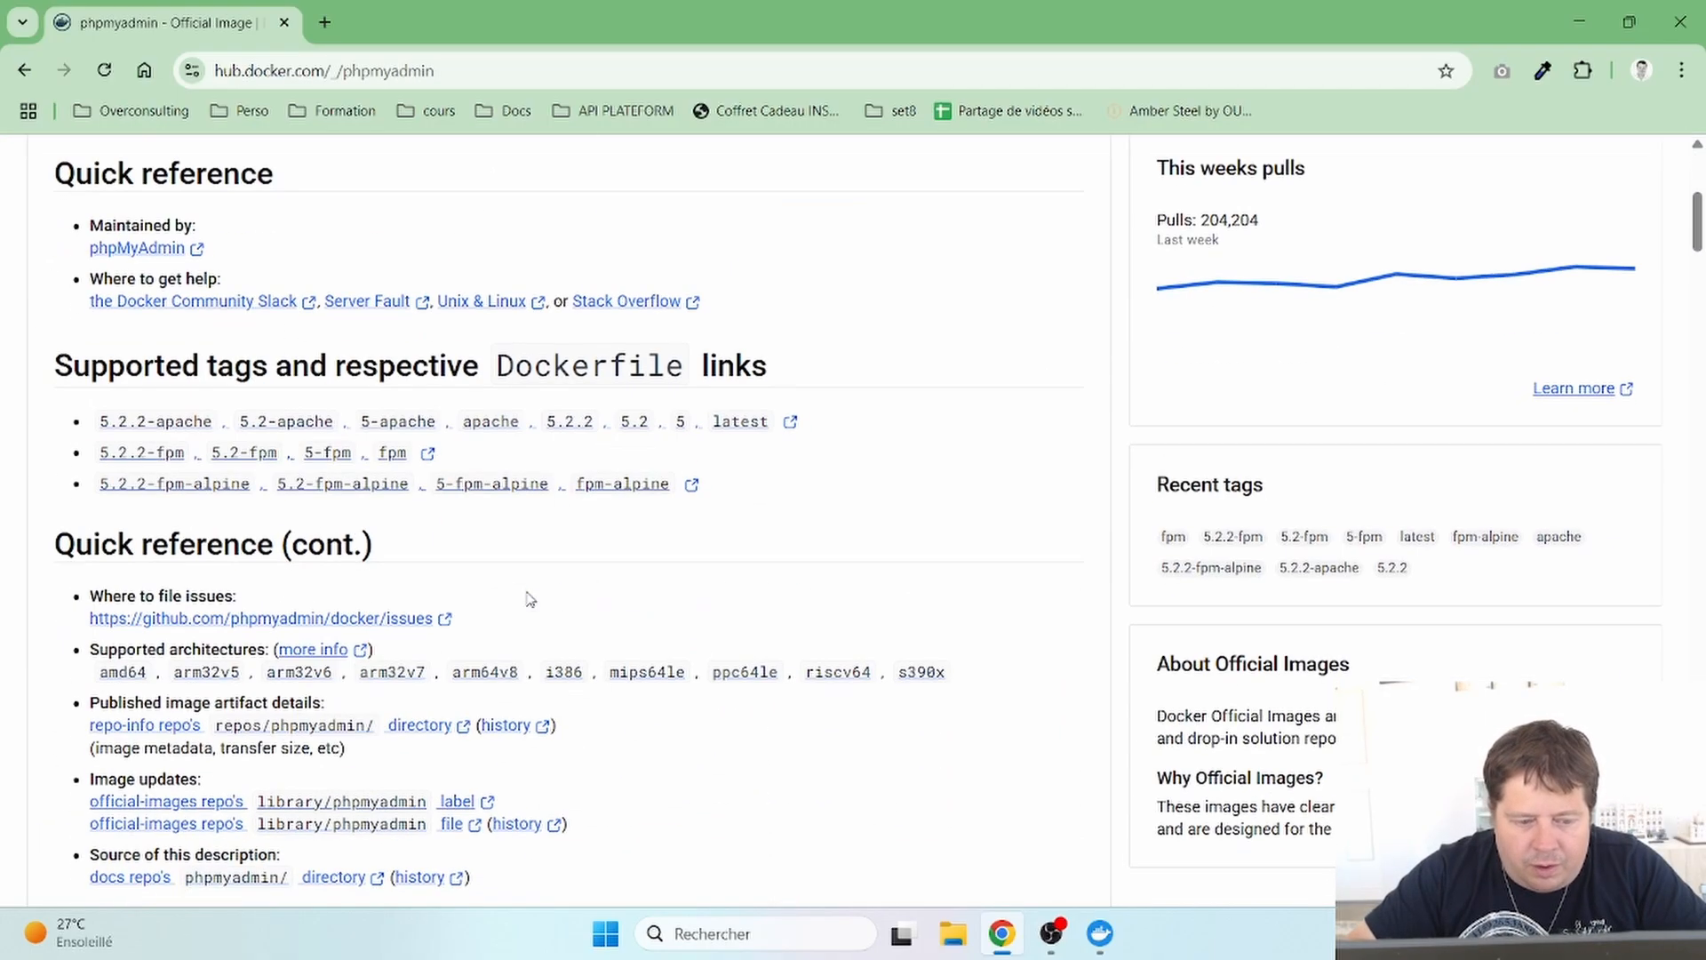
scroll(530, 598, "down", 10)
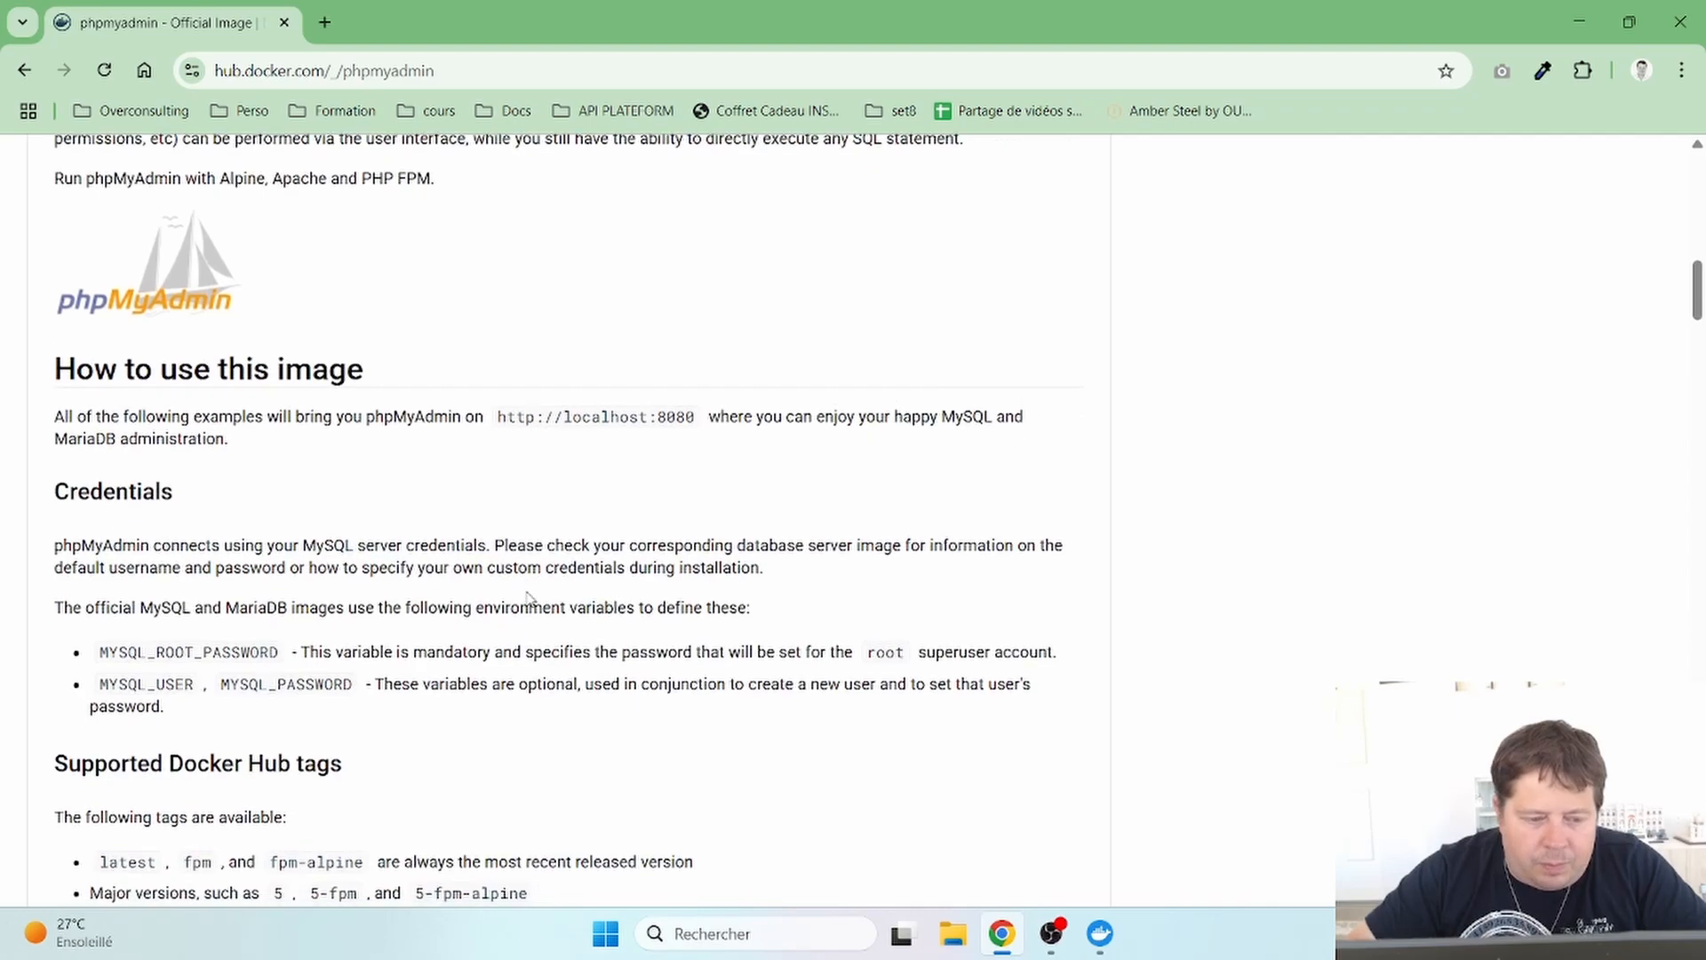
scroll(360, 649, "down", 3)
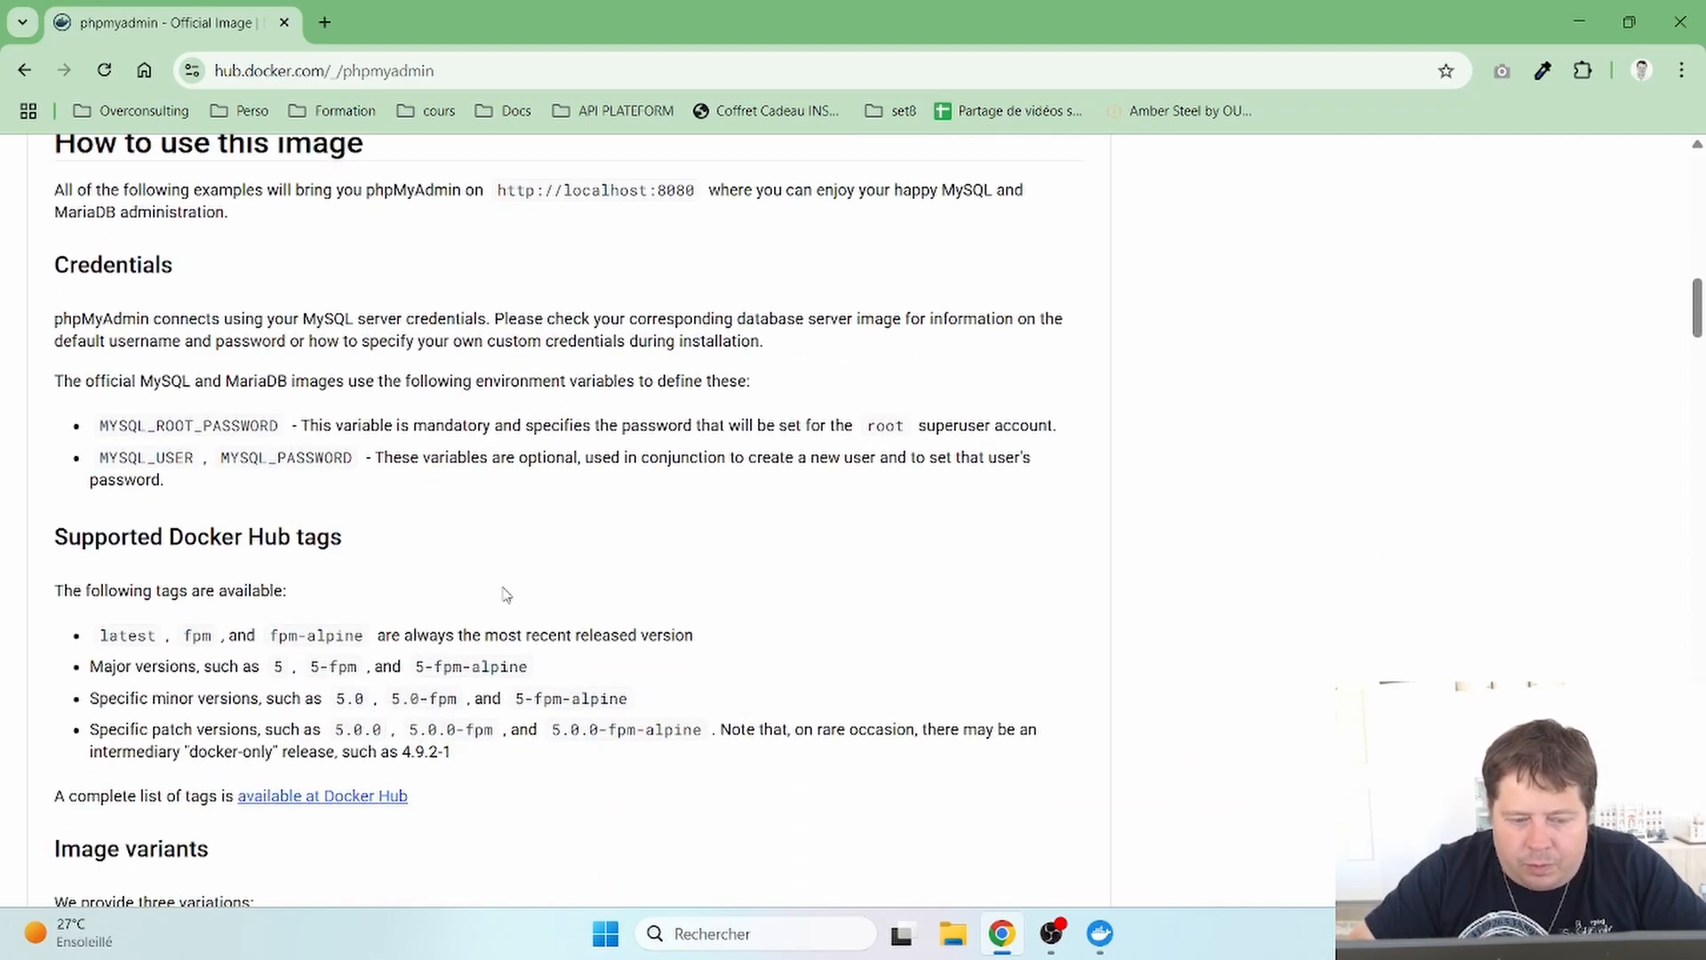
scroll(507, 594, "down", 4)
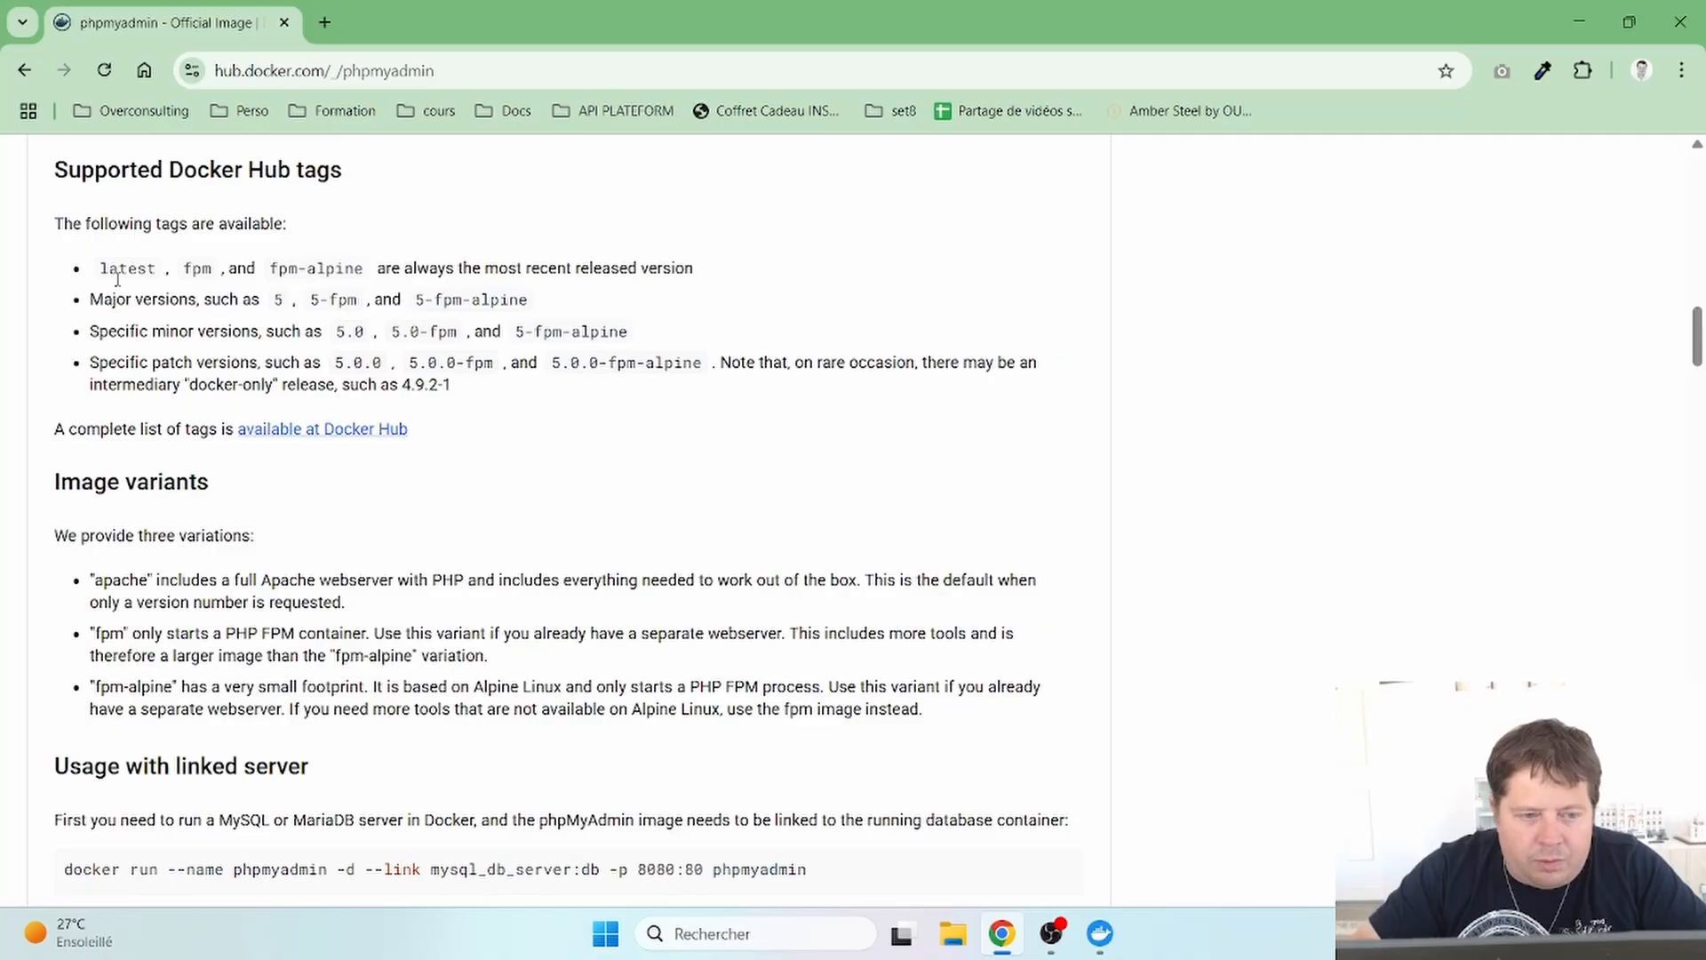
scroll(442, 684, "down", 5)
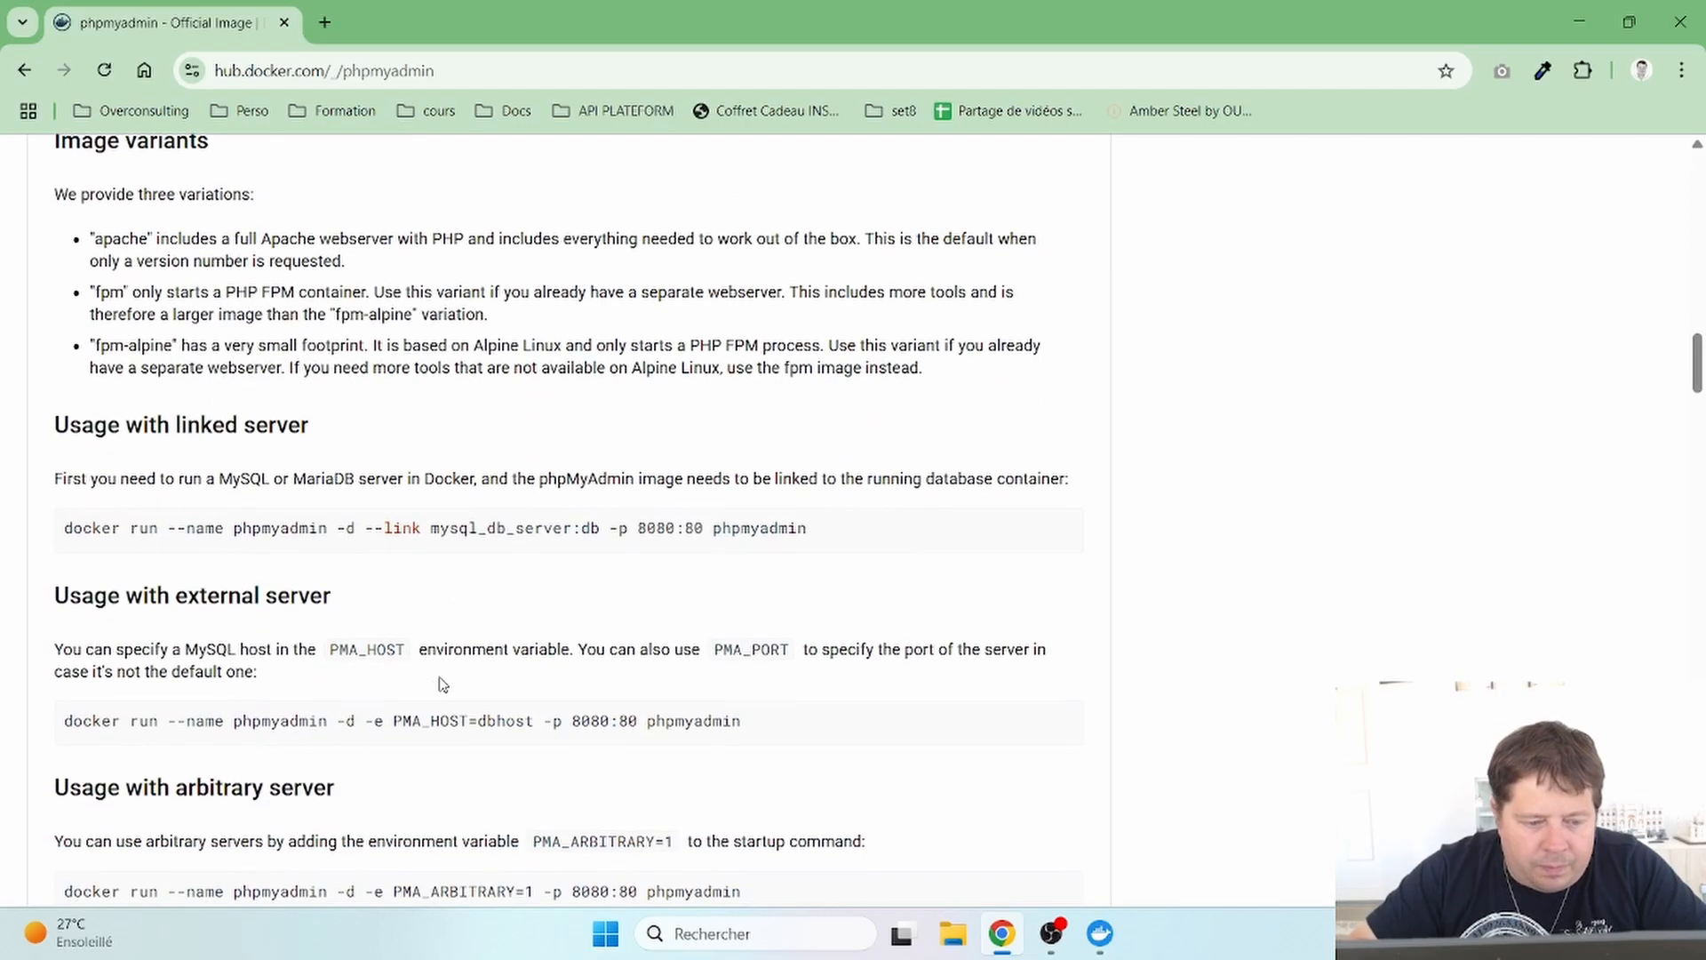
scroll(441, 684, "down", 6)
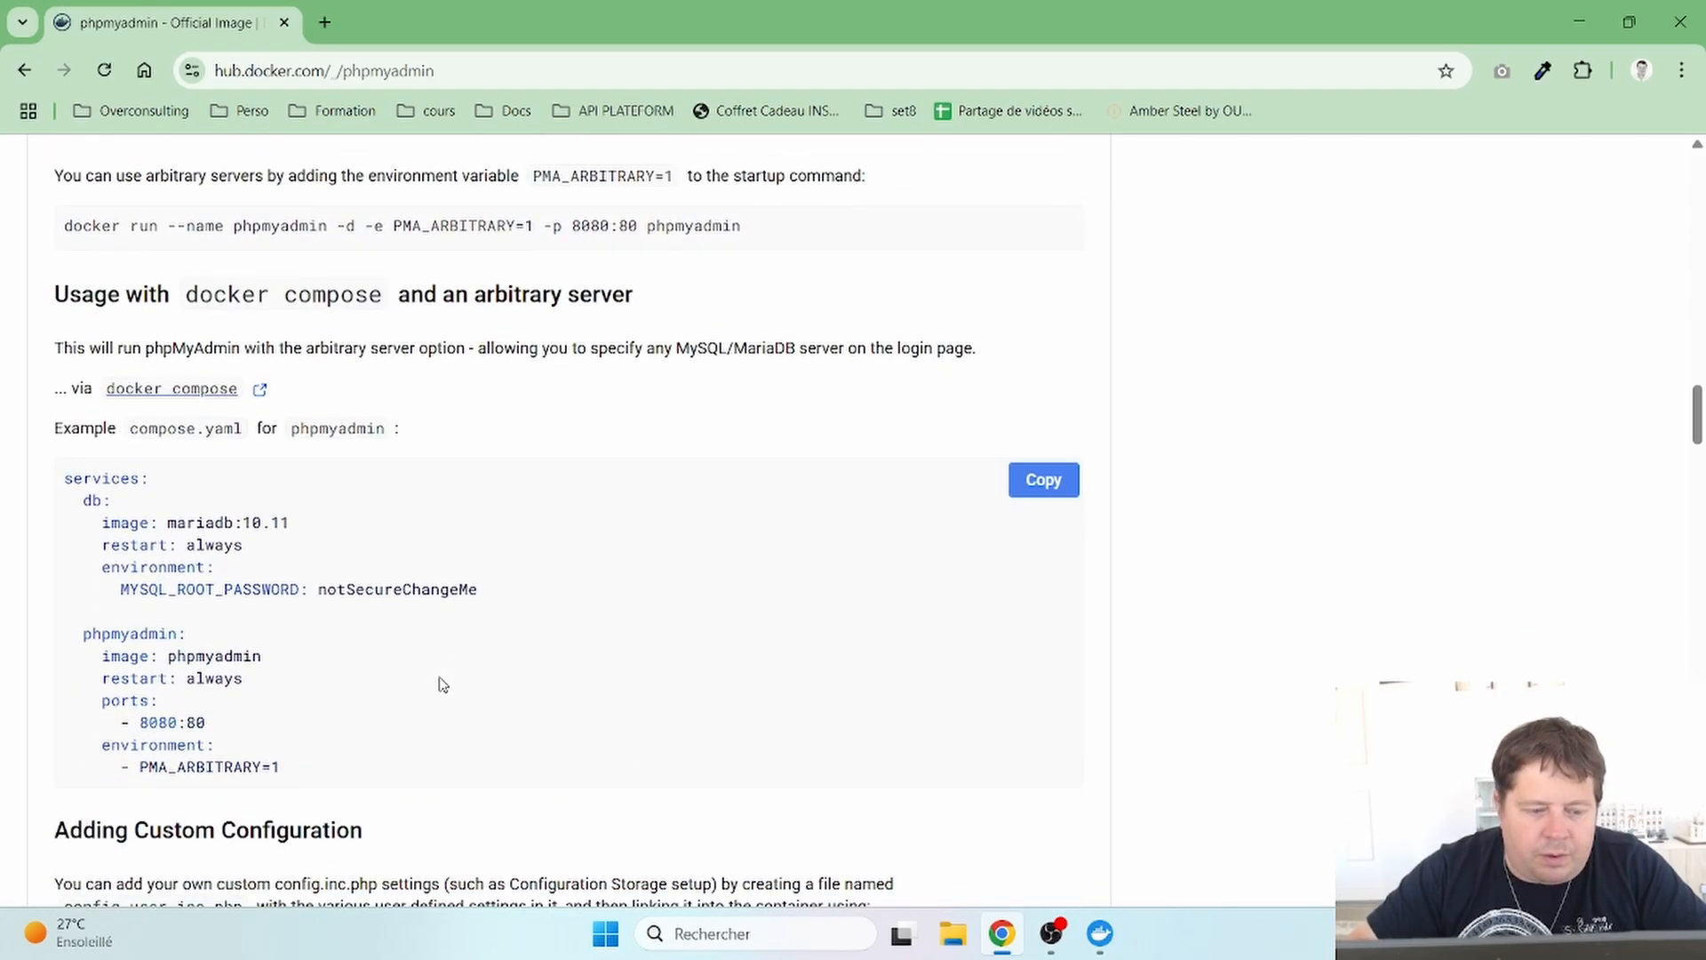
- Highlight services, the db service, its mariadb image and the phpmyadmin service in the example
double_click(93, 483)
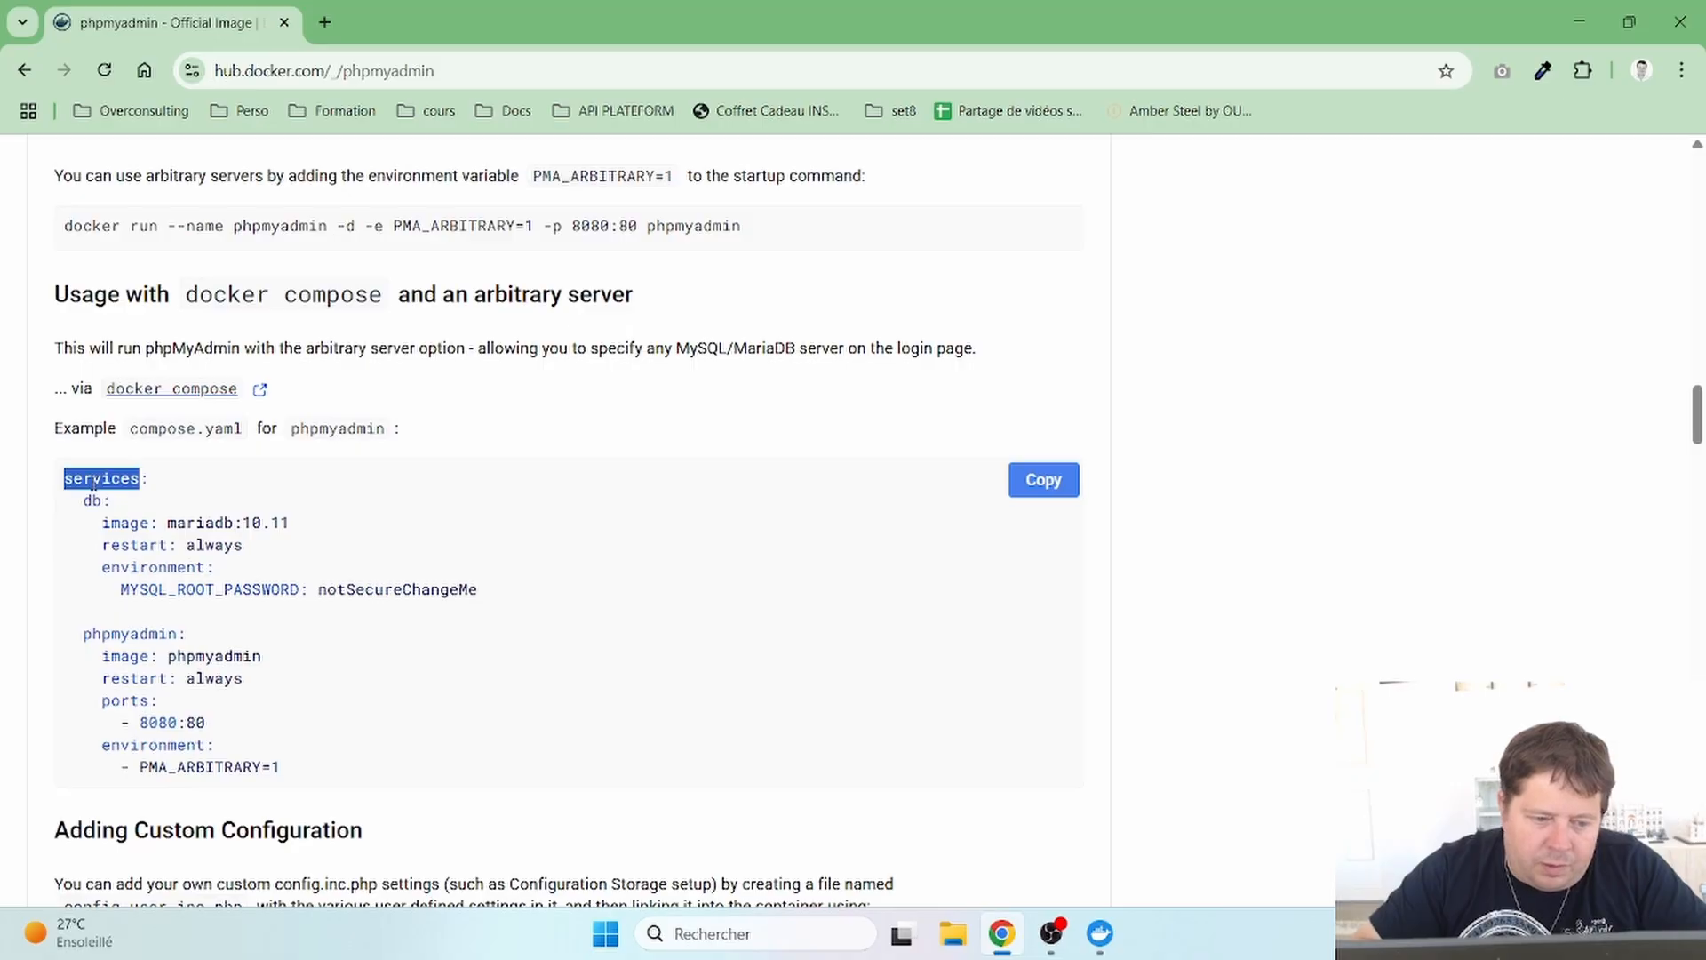
double_click(92, 501)
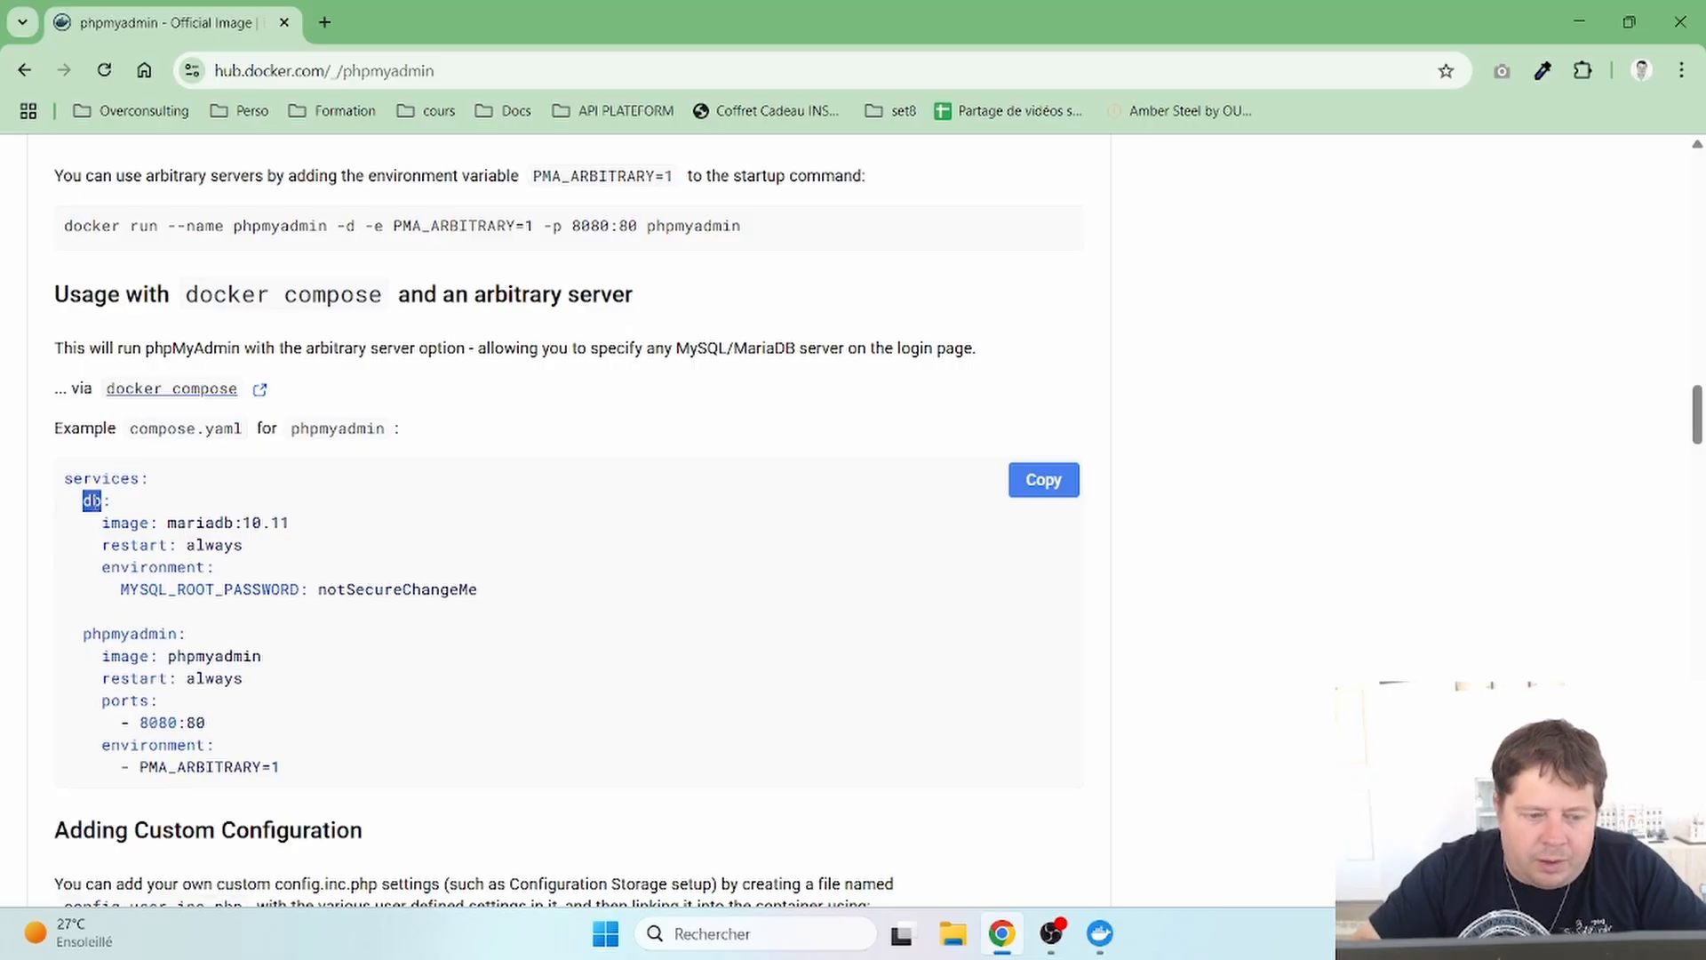
left_click_drag(168, 523, 307, 537)
left_click(306, 537)
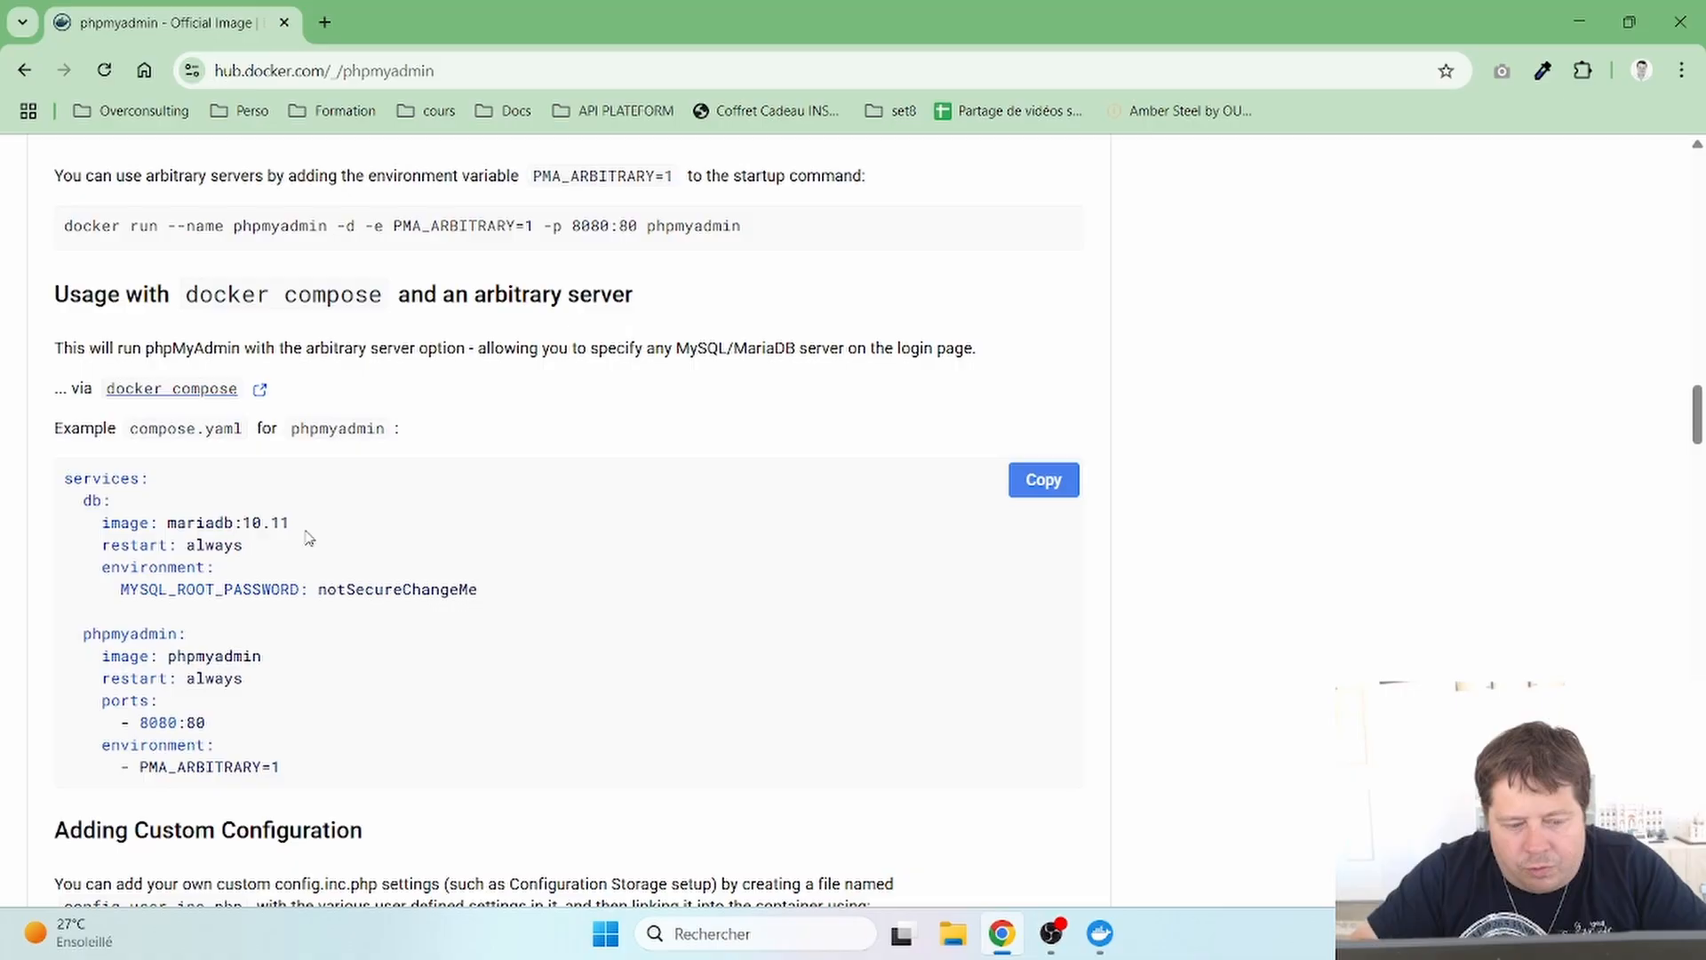
double_click(96, 633)
left_click(121, 633)
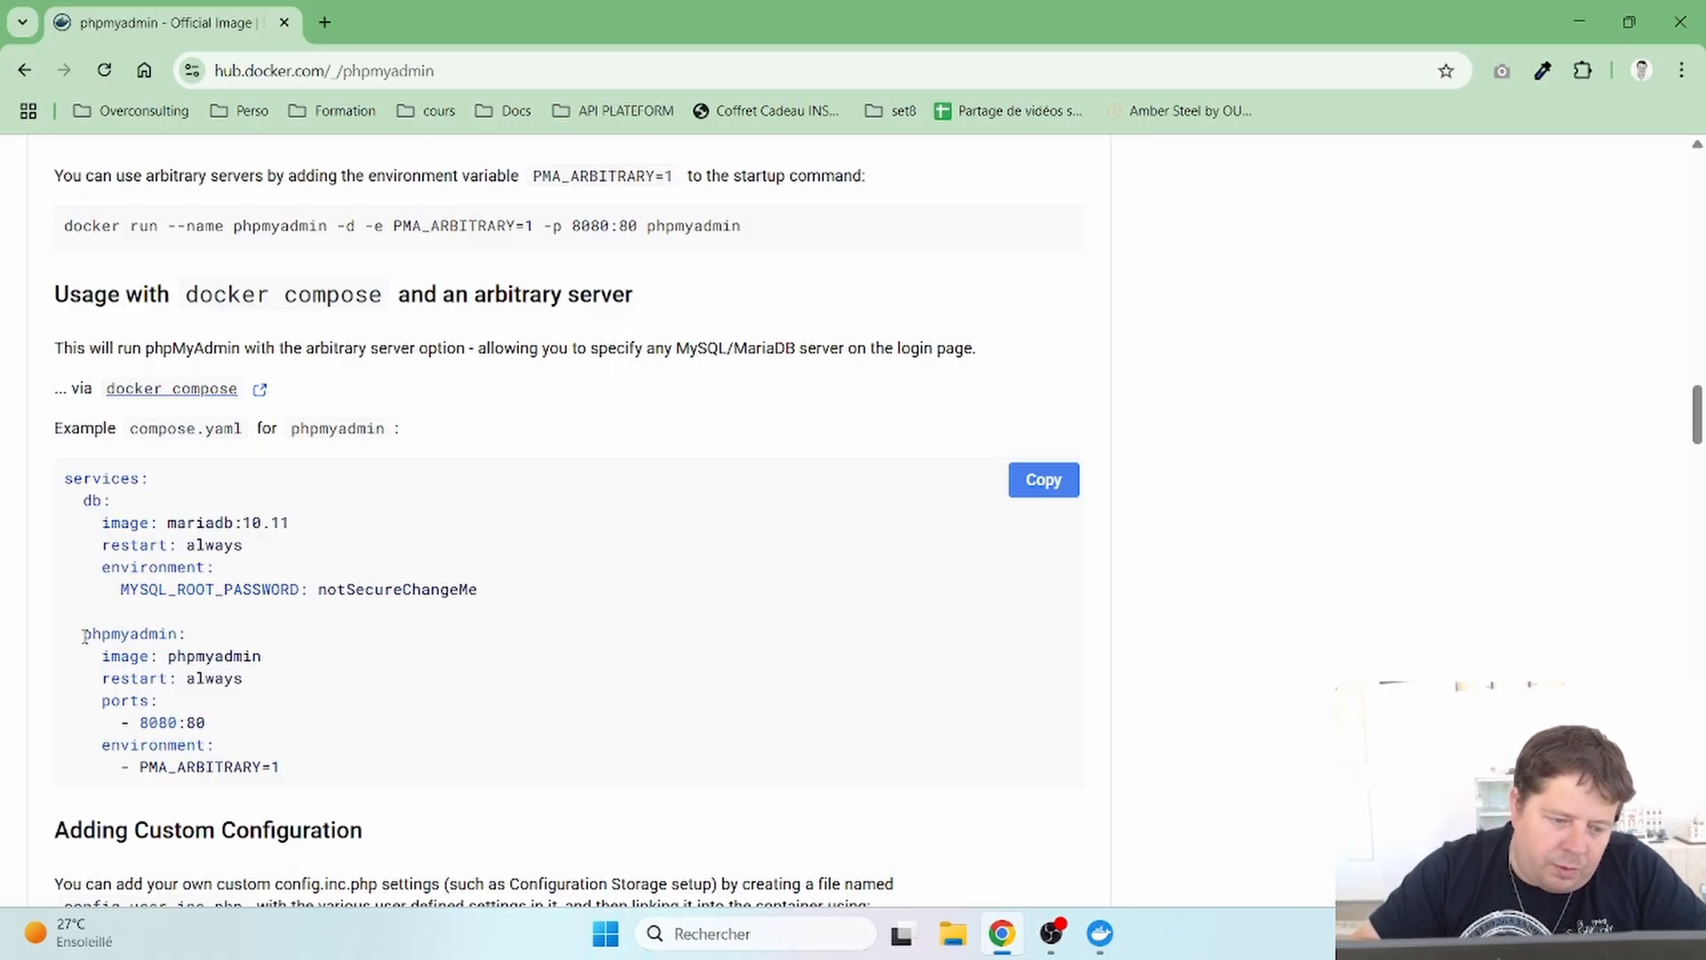
double_click(143, 633)
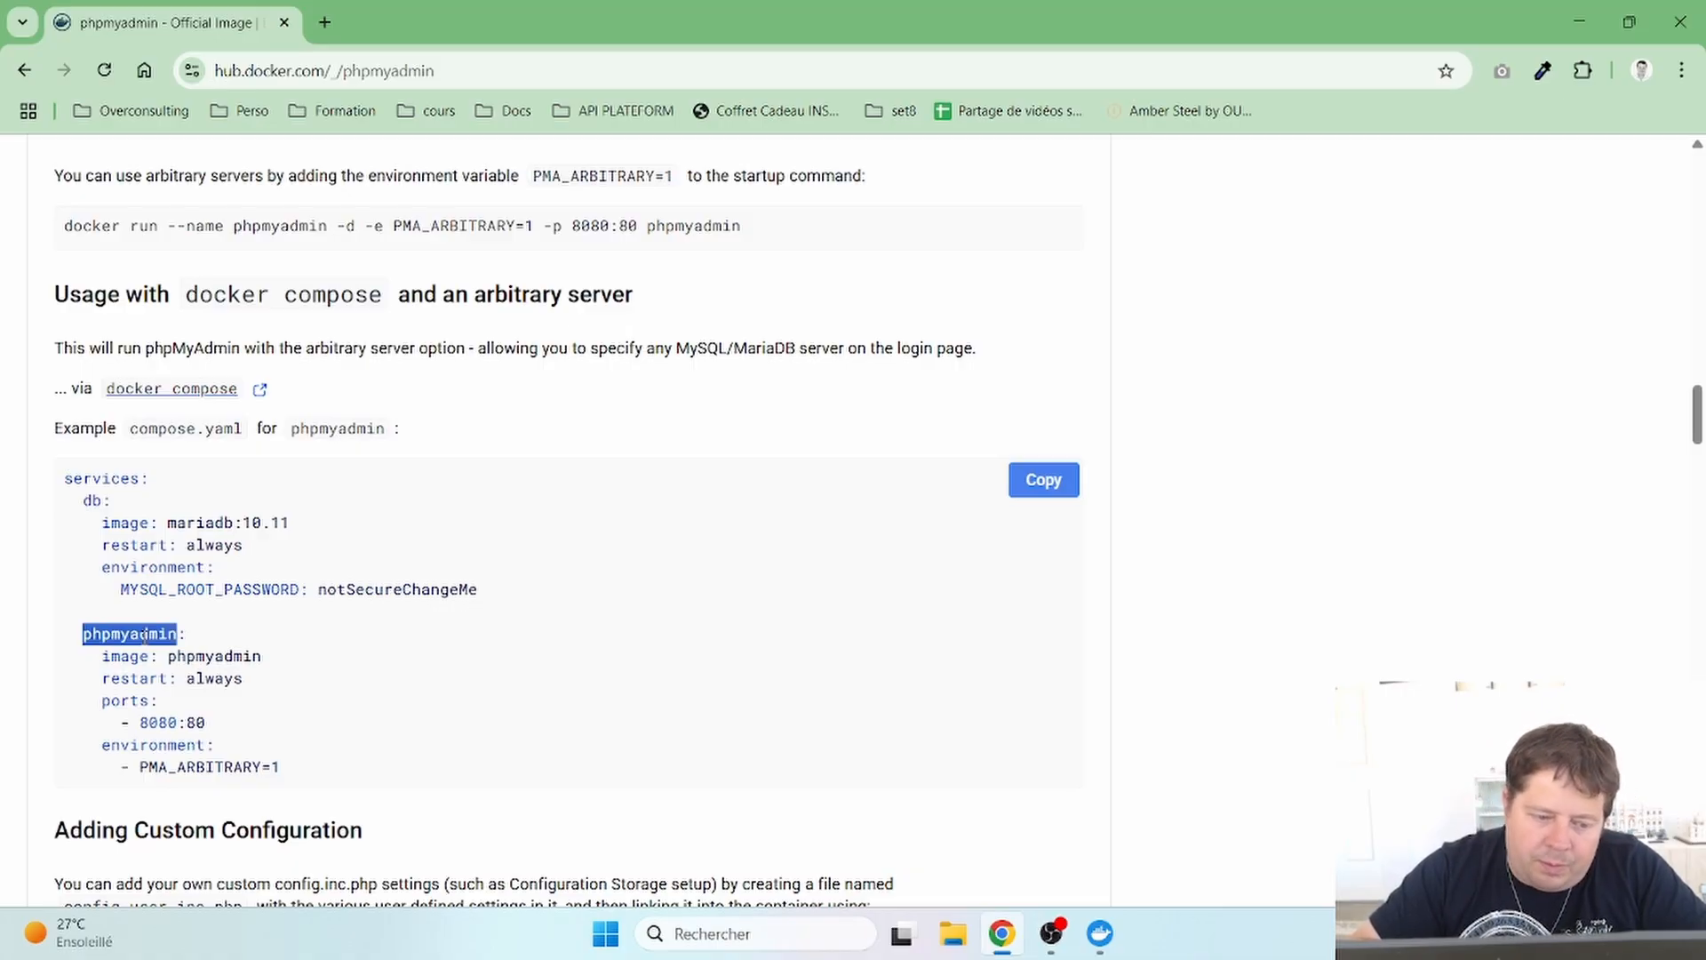
- Point out the 8080:80 ports mapping, emphasizing the 8080 host port
double_click(132, 719)
left_click(155, 720)
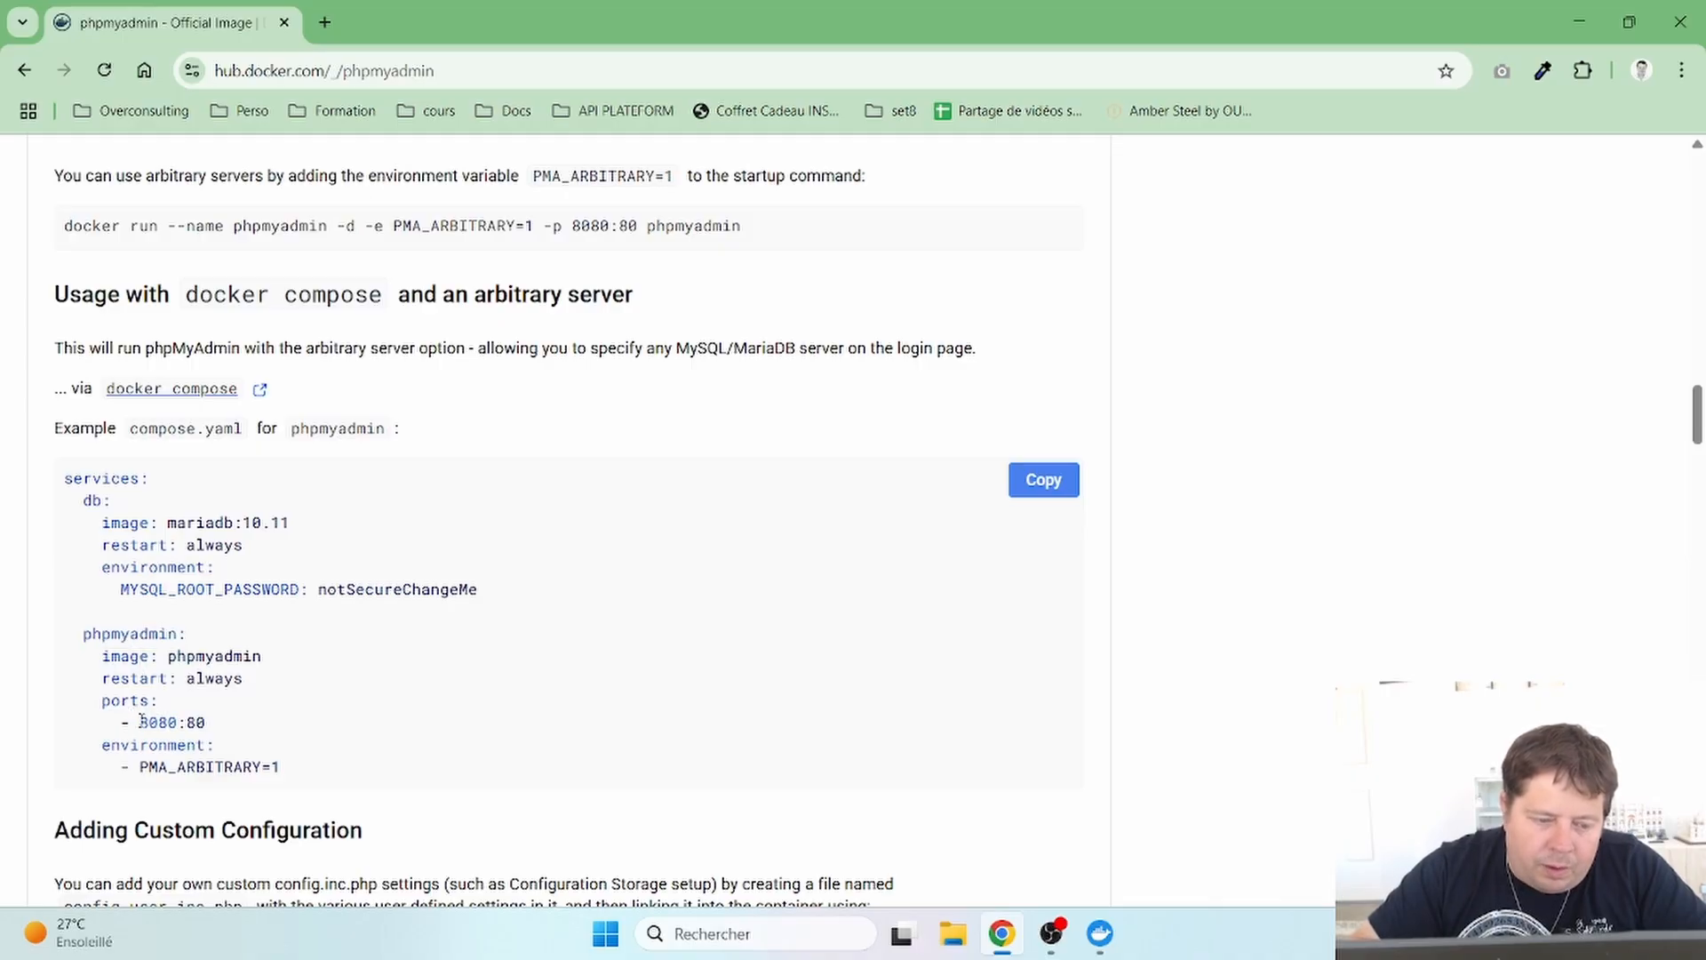
left_click_drag(142, 721, 208, 723)
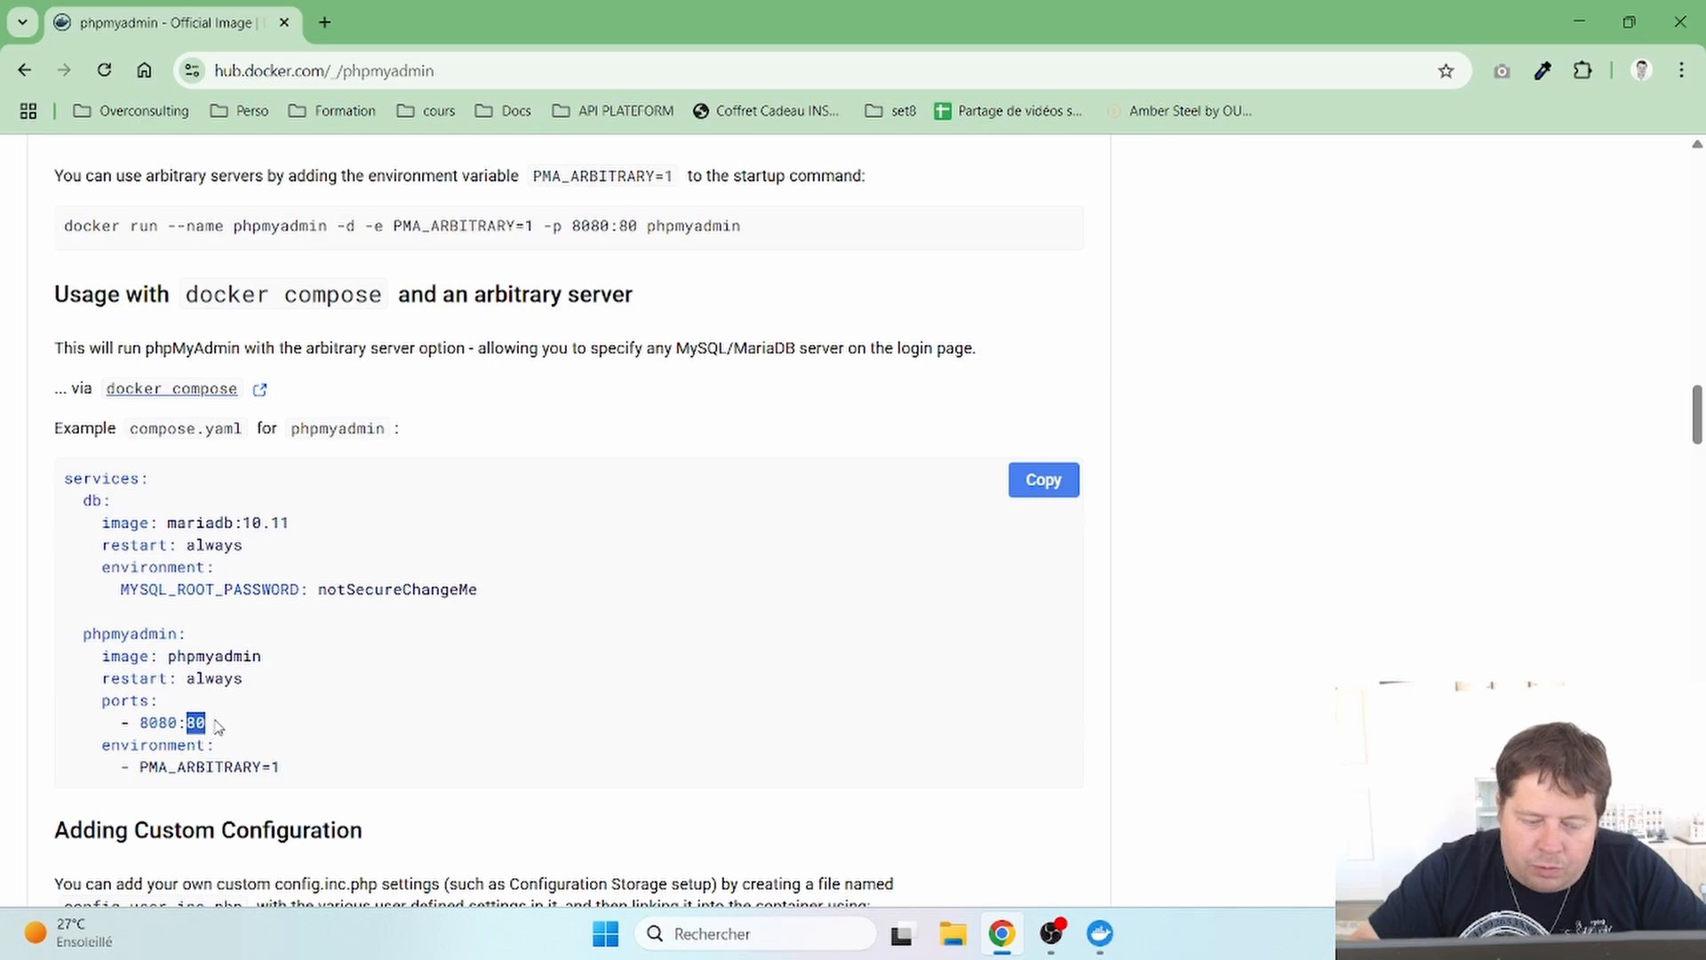
left_click(215, 727)
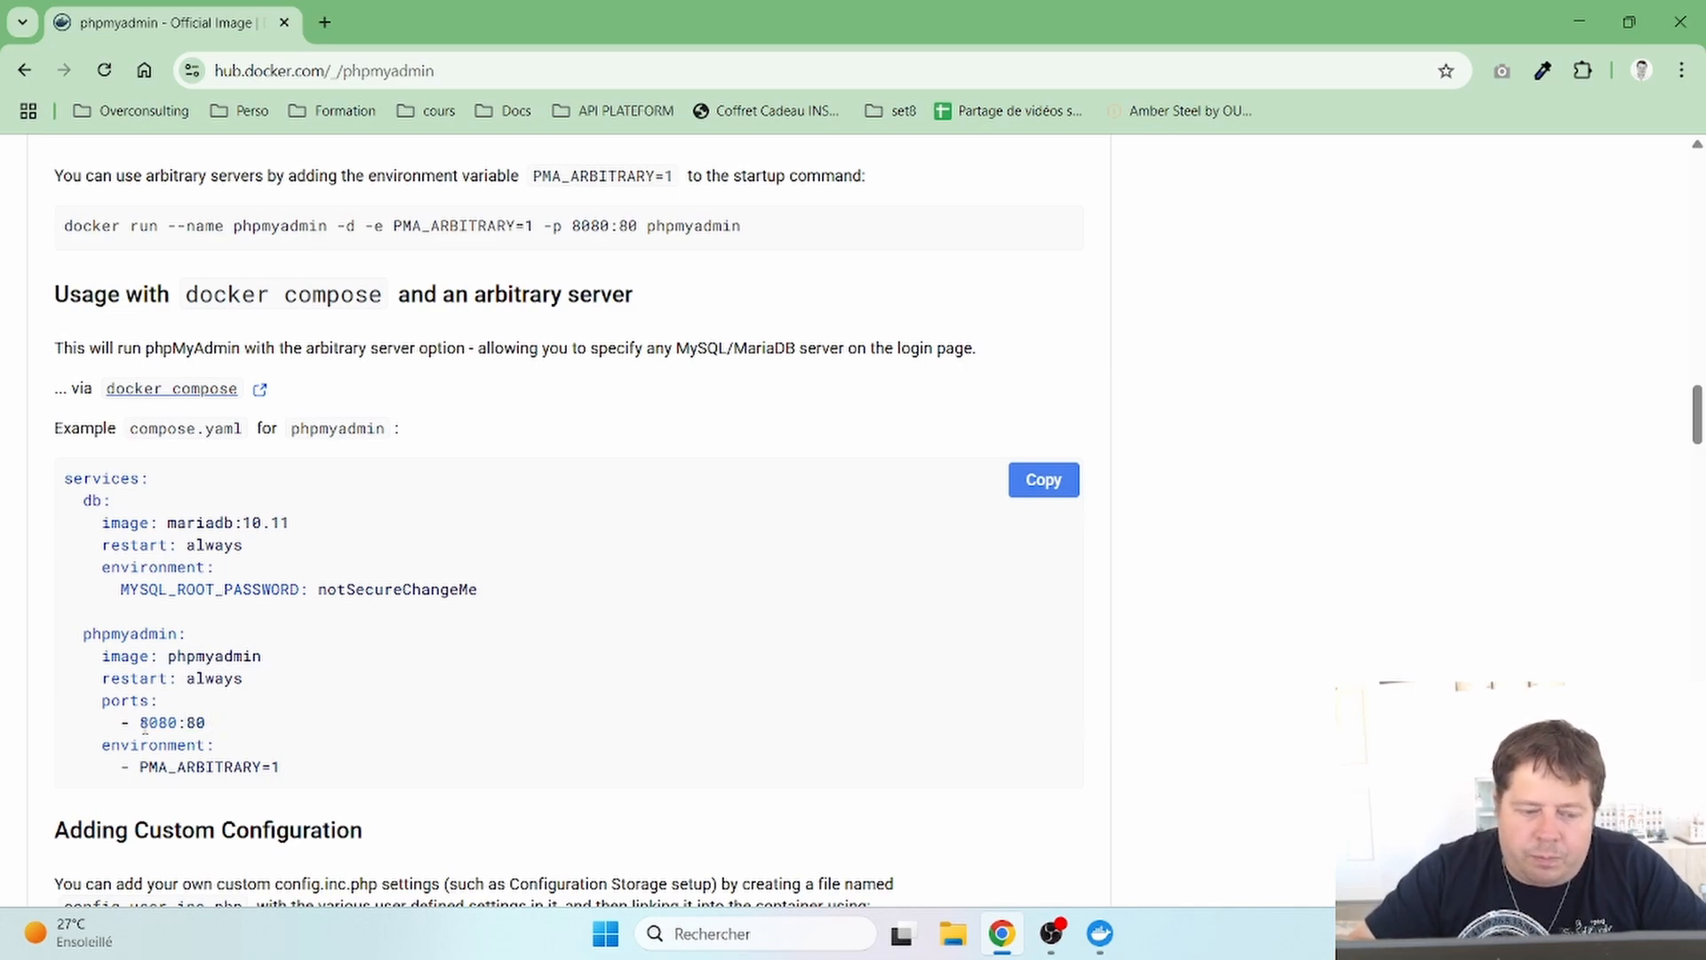
left_click_drag(139, 724, 183, 730)
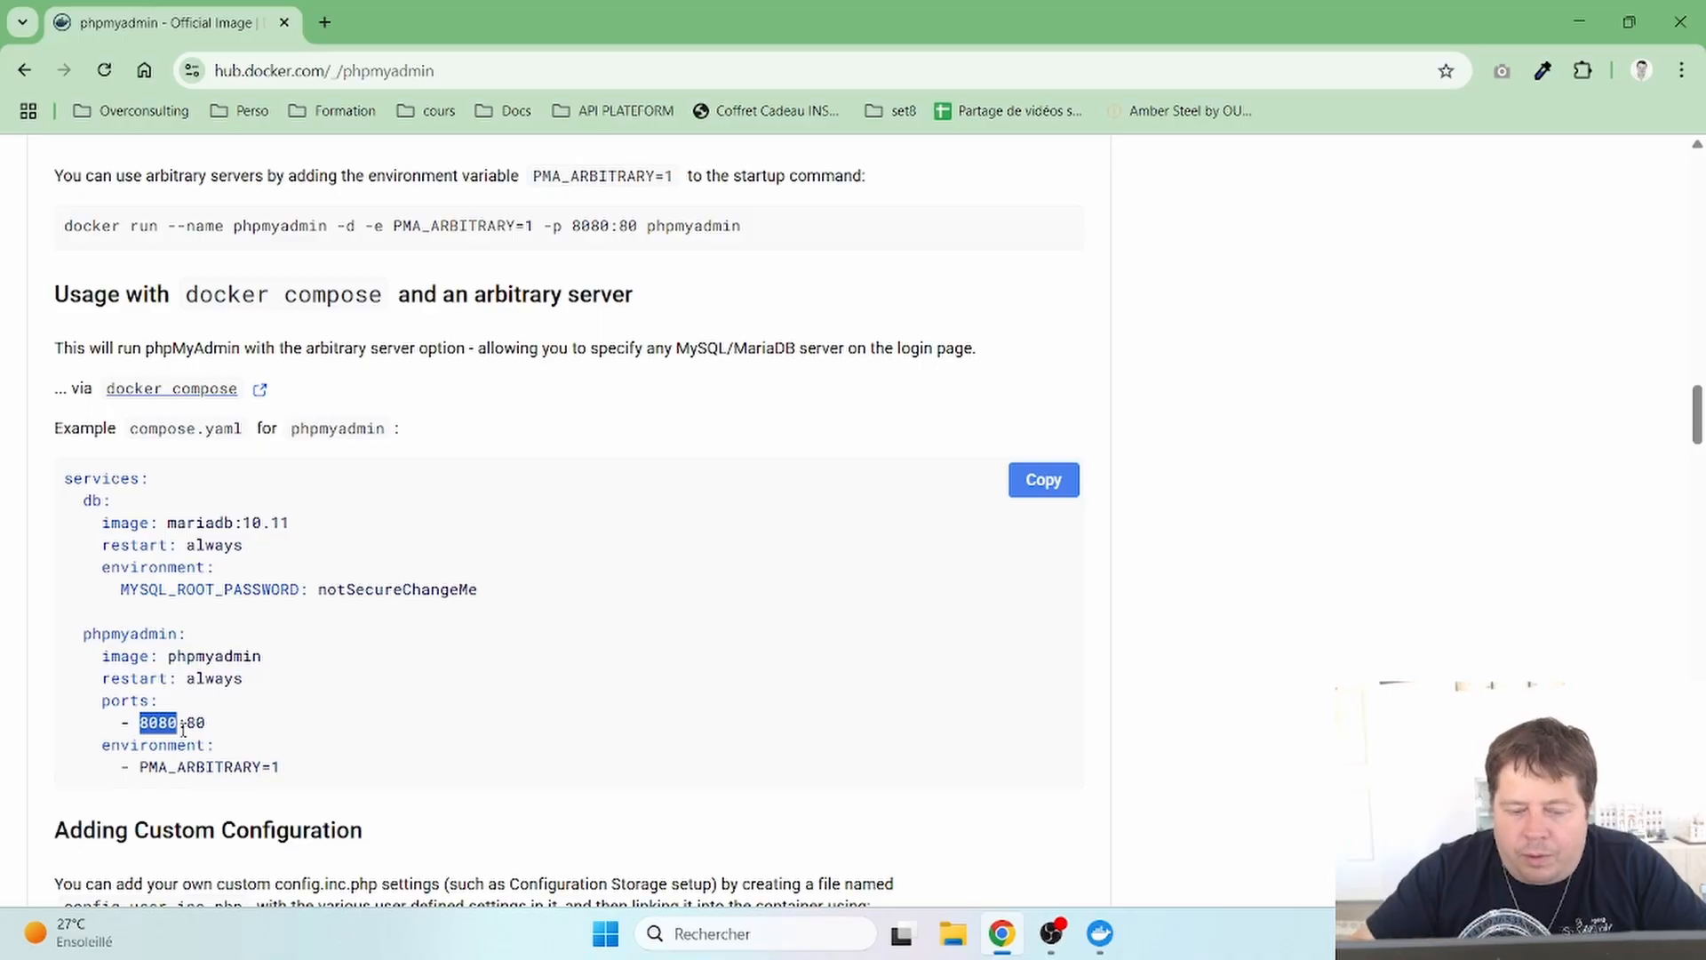
right_click(183, 730)
left_click(154, 736)
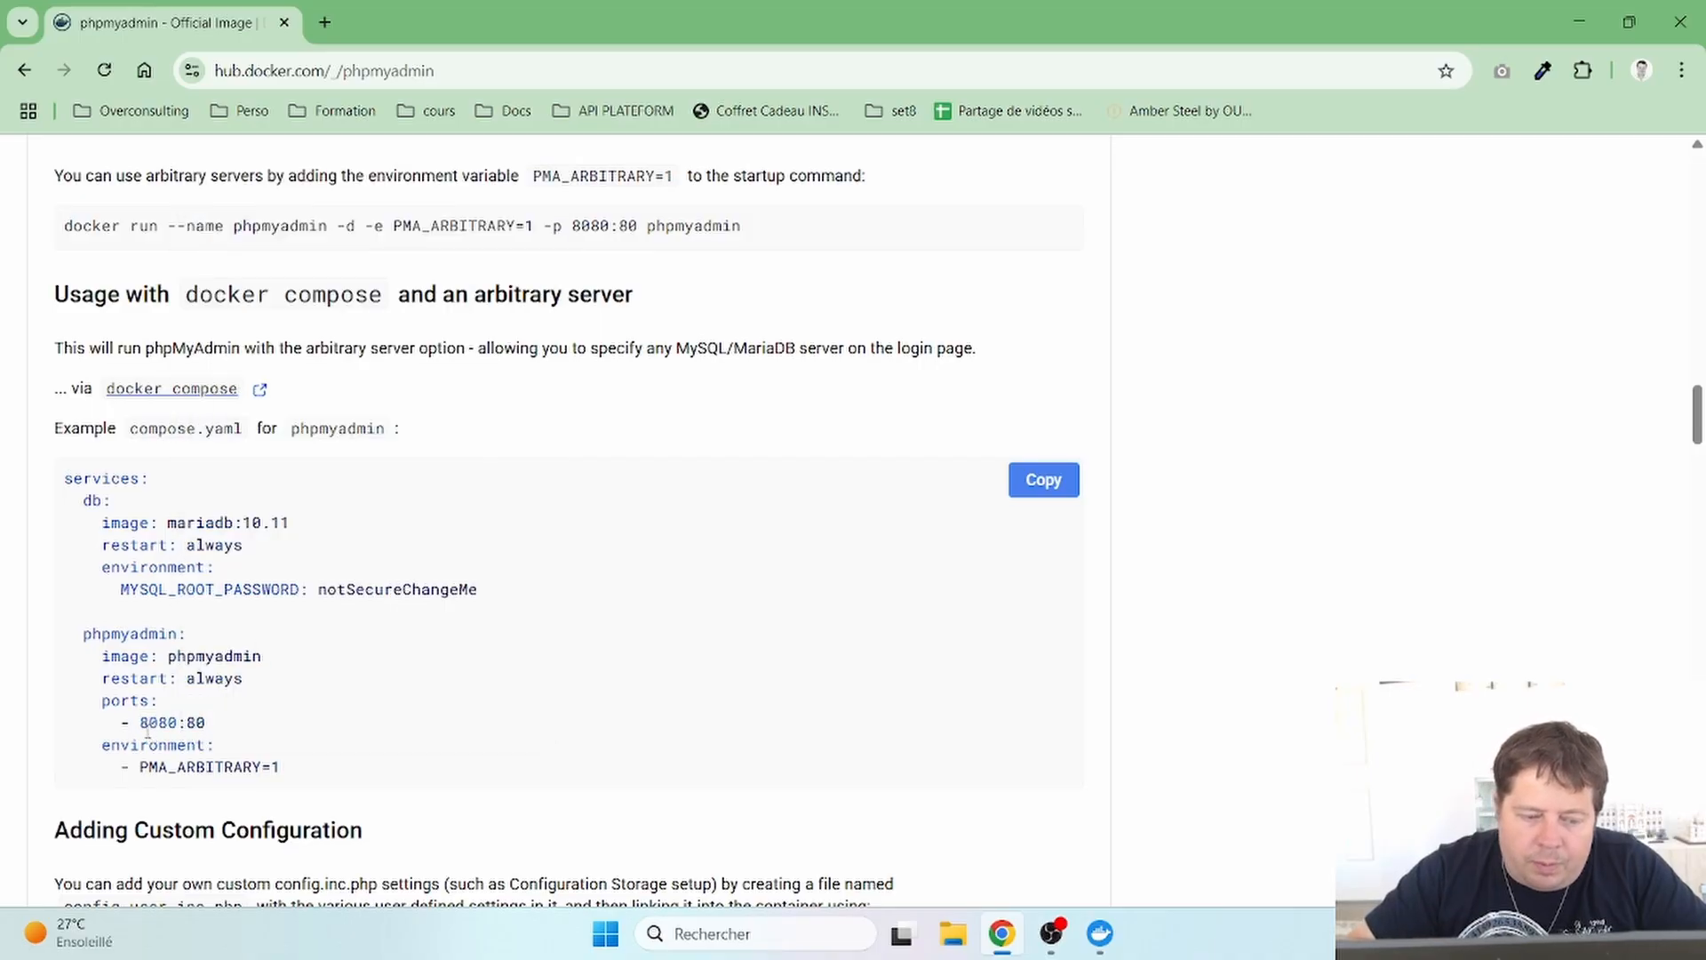
left_click_drag(141, 723, 181, 721)
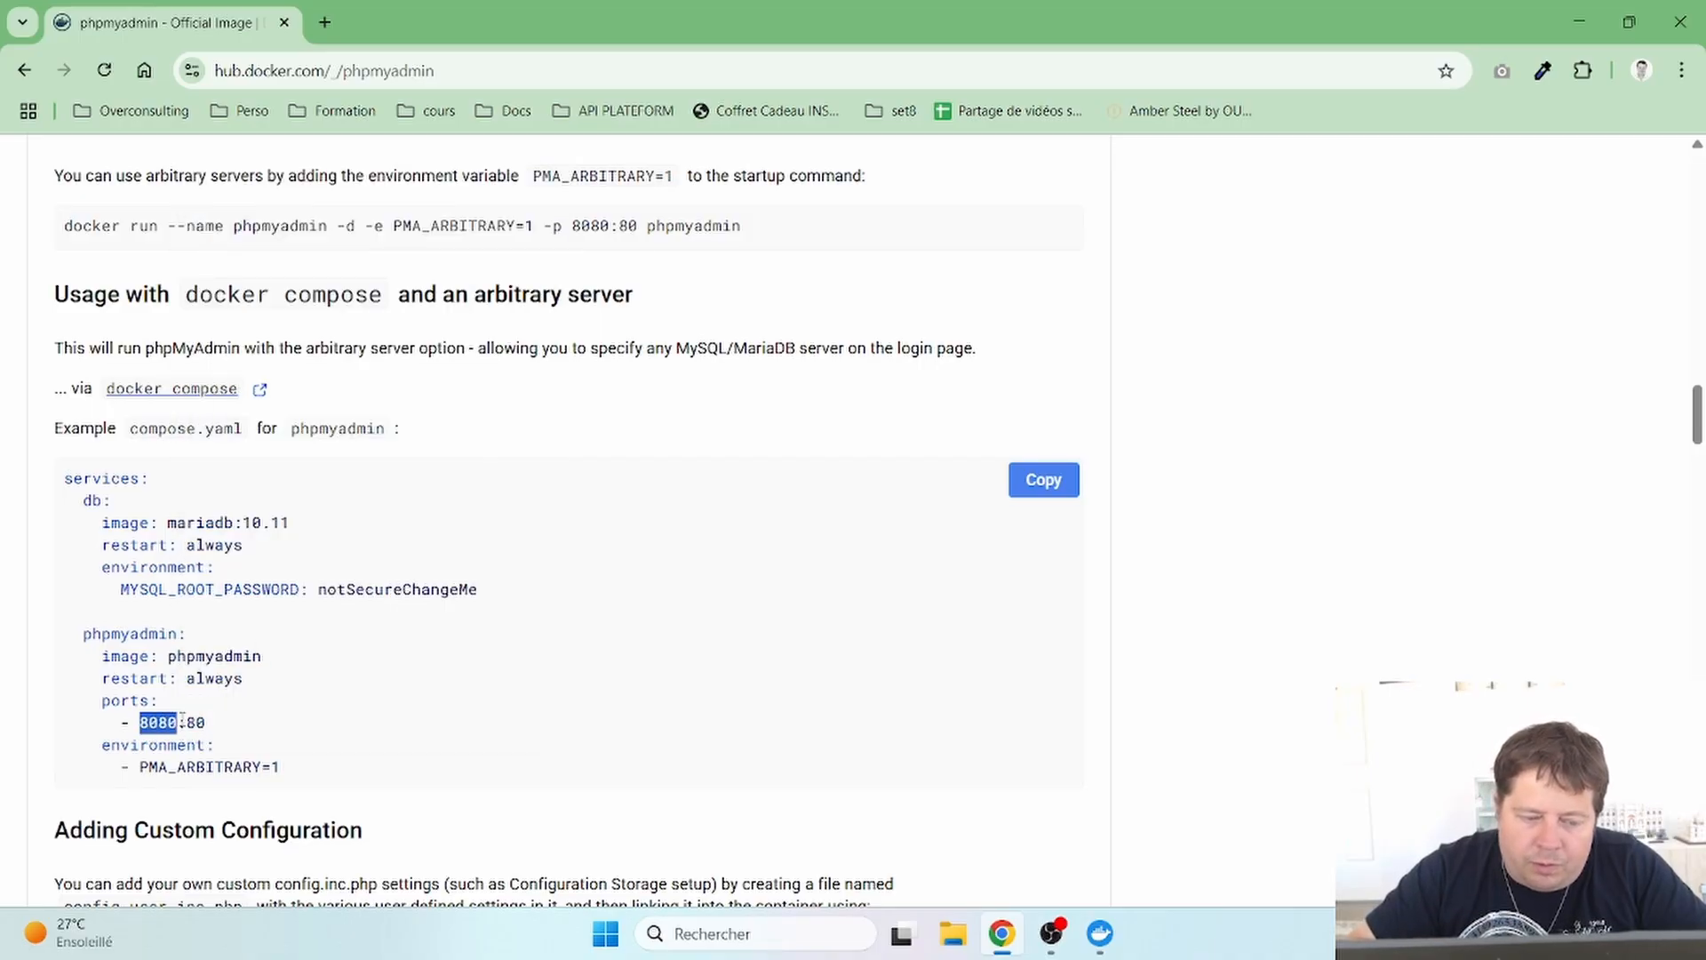
left_click(142, 718)
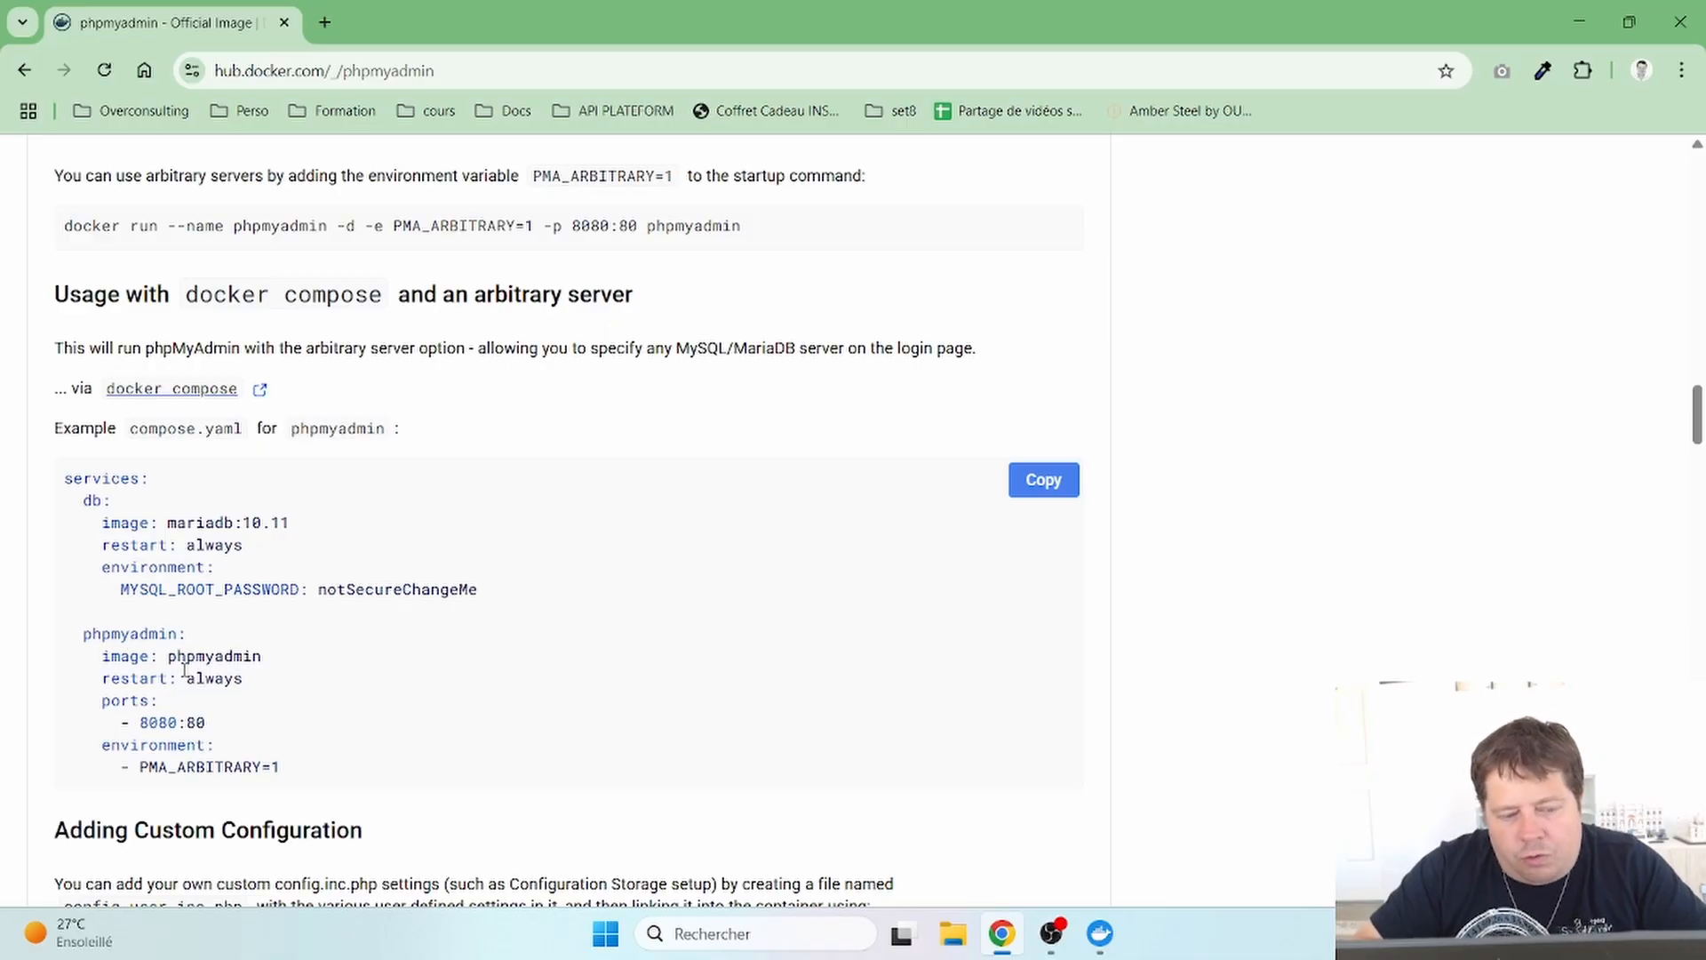
- Highlight the phpmyadmin service again, scroll the page, and minimize Chrome to reveal Docker Desktop
double_click(118, 633)
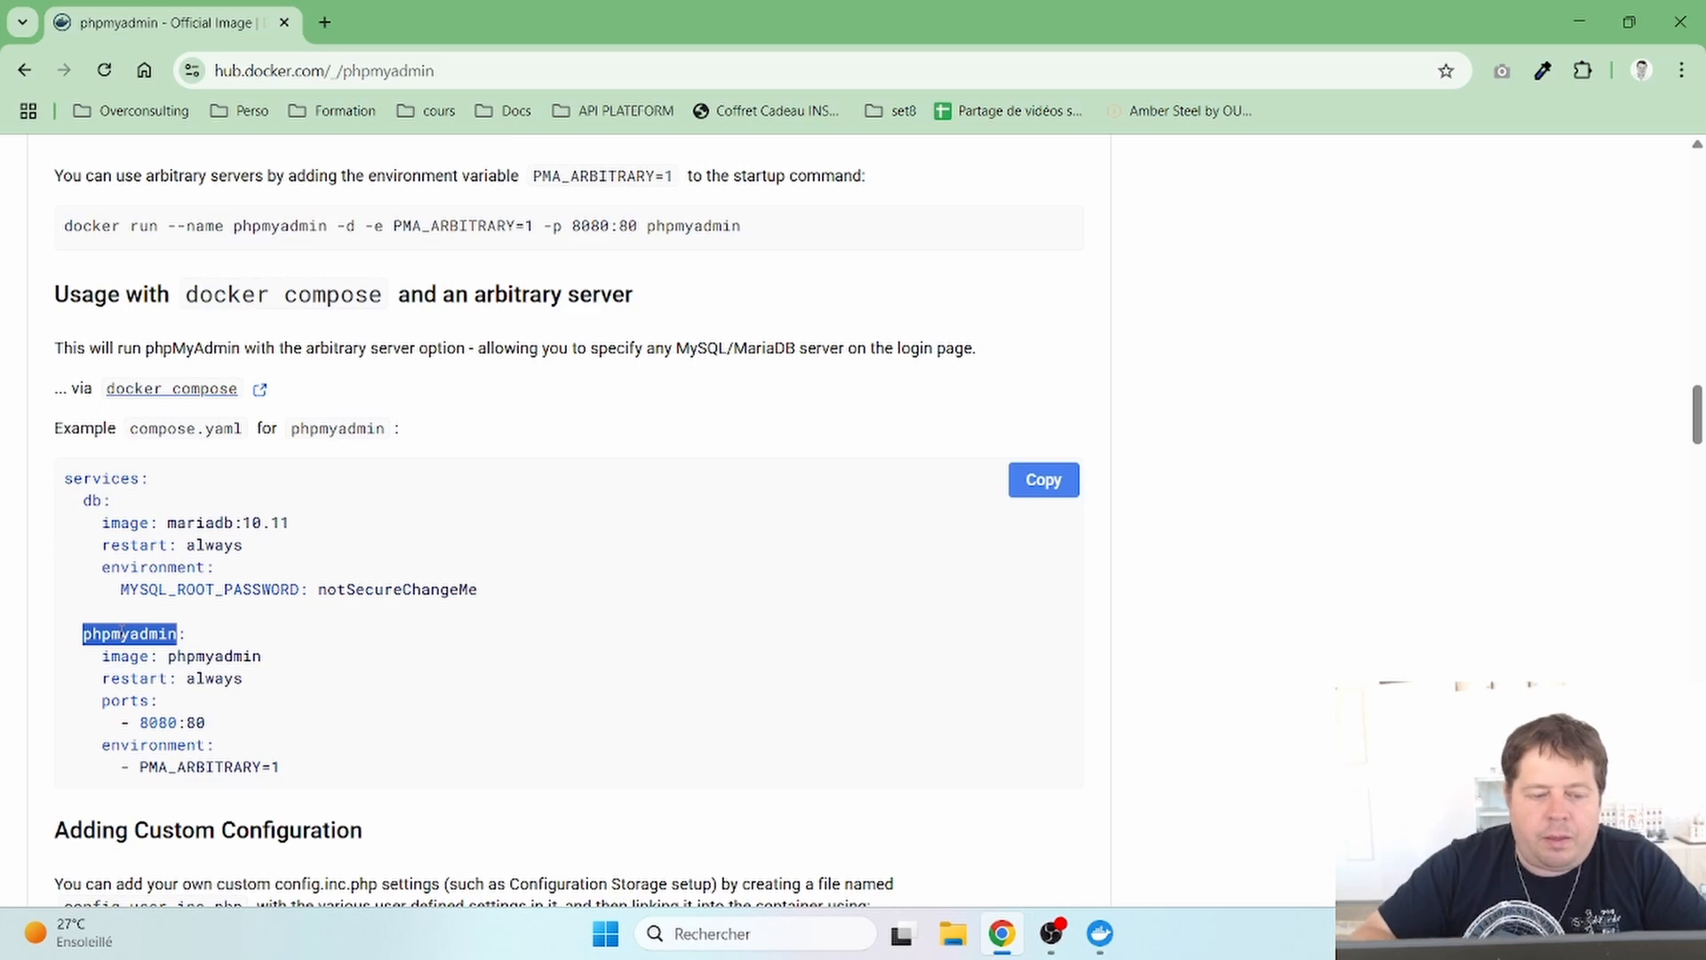
left_click(122, 629)
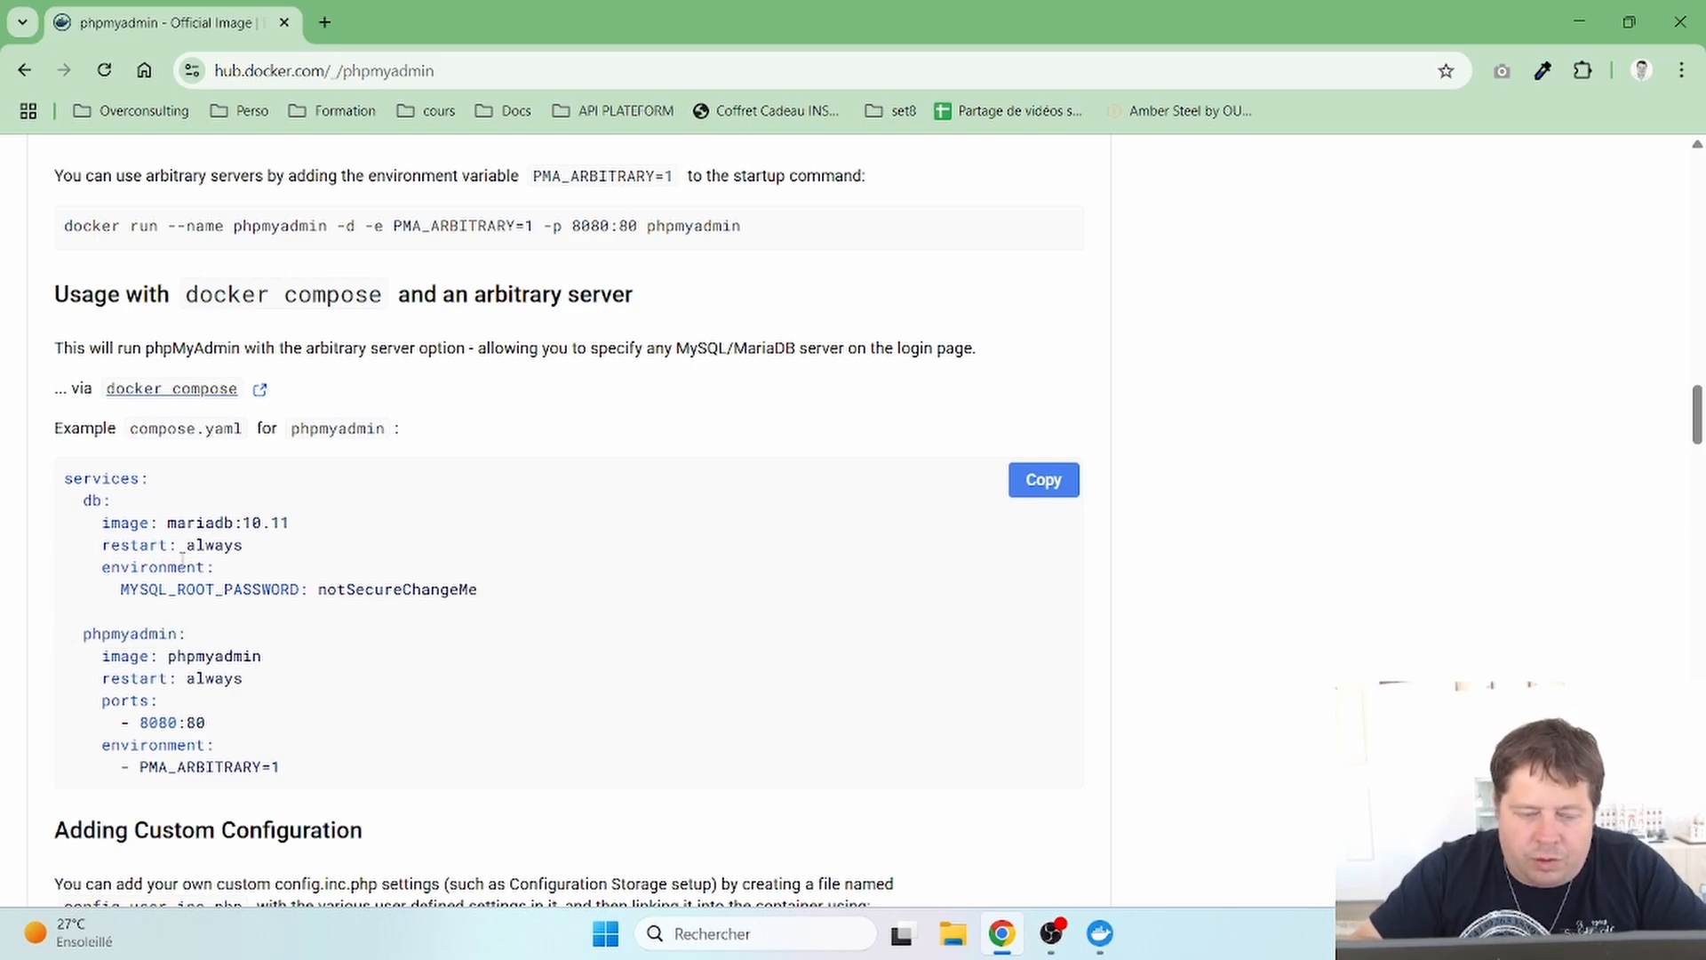
scroll(182, 560, "down", 5)
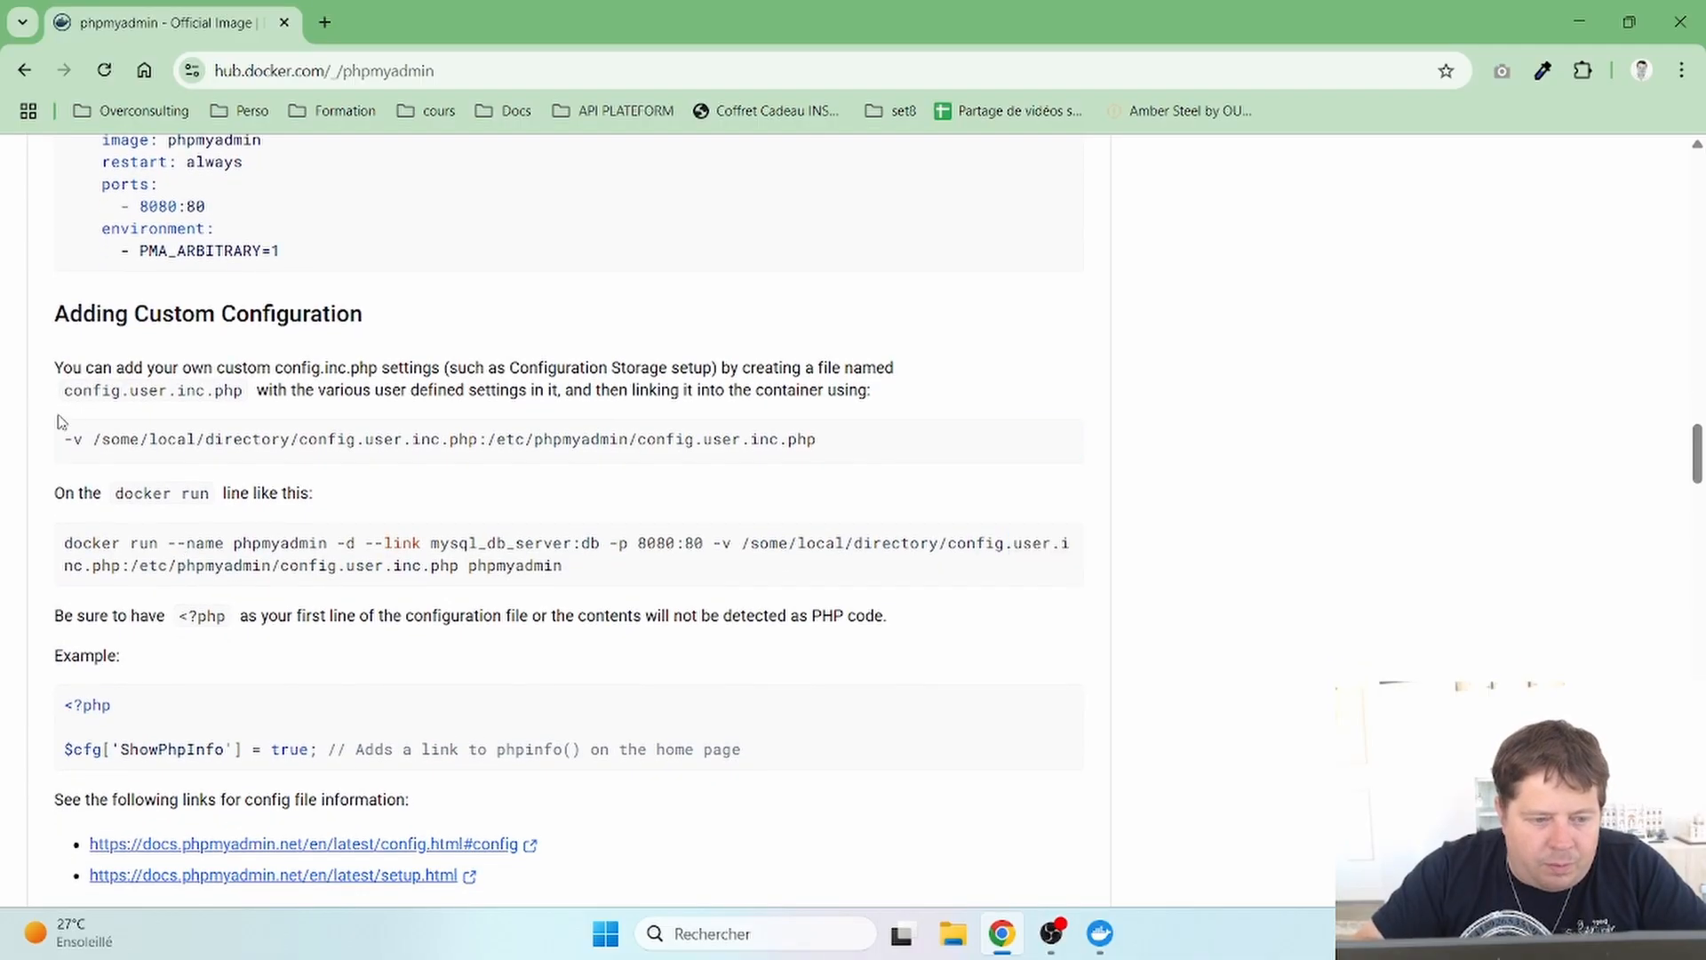
scroll(67, 439, "down", 6)
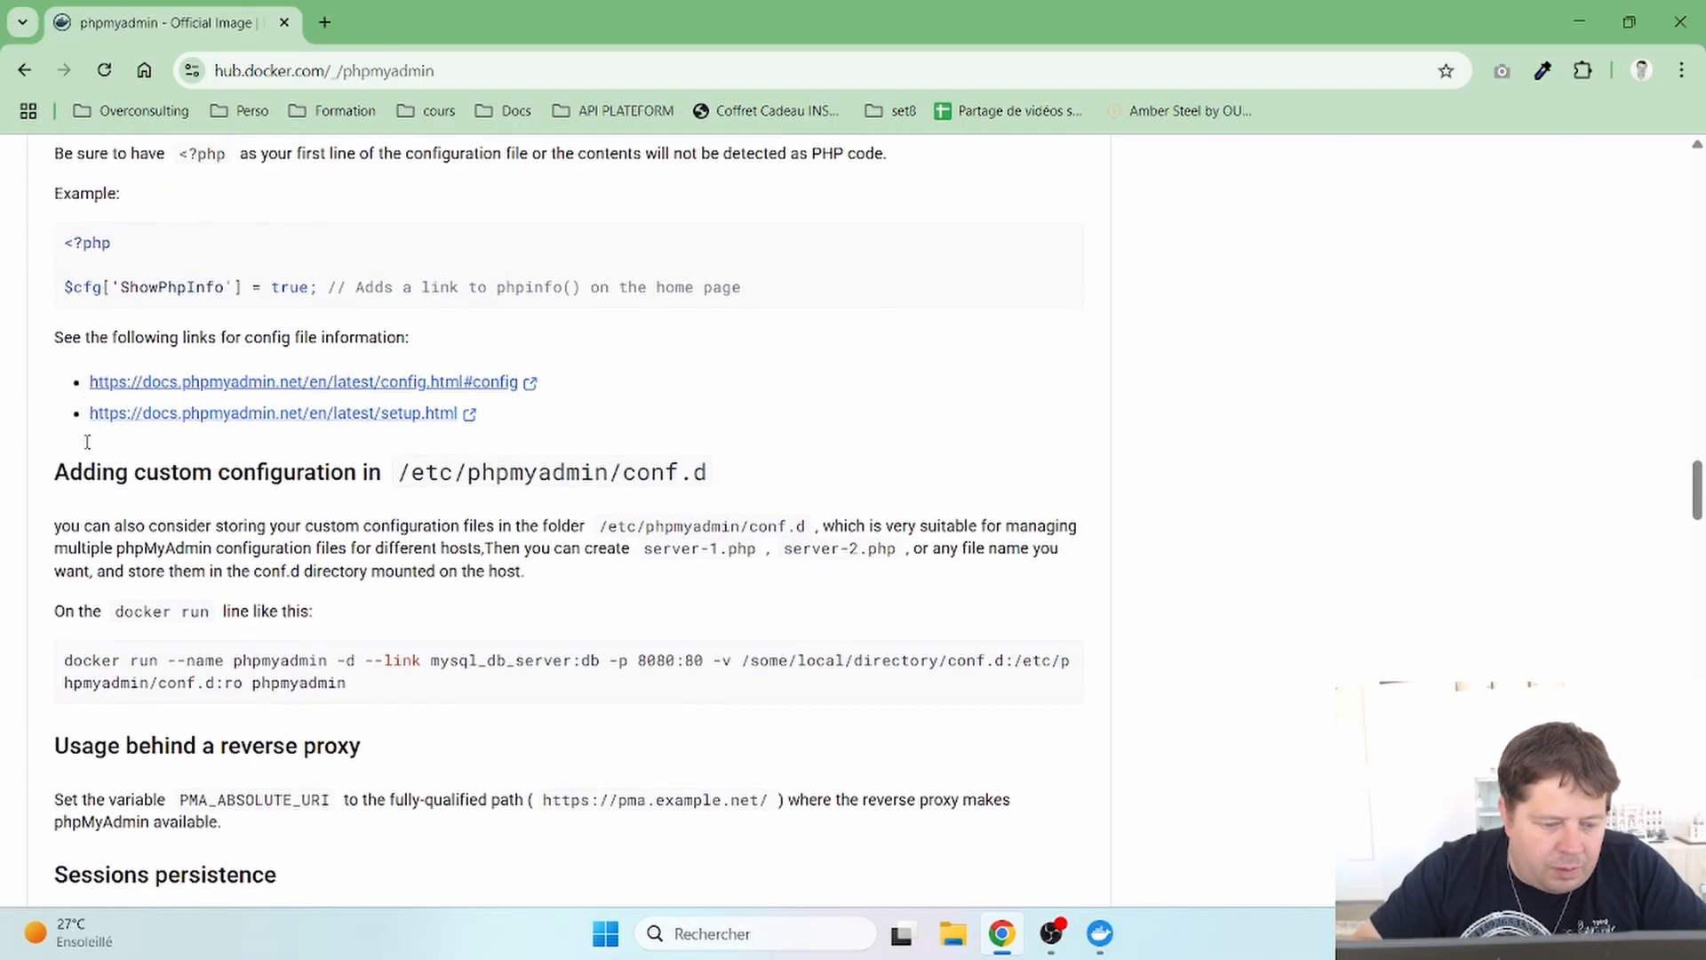
scroll(87, 442, "up", 11)
scroll(87, 442, "up", 20)
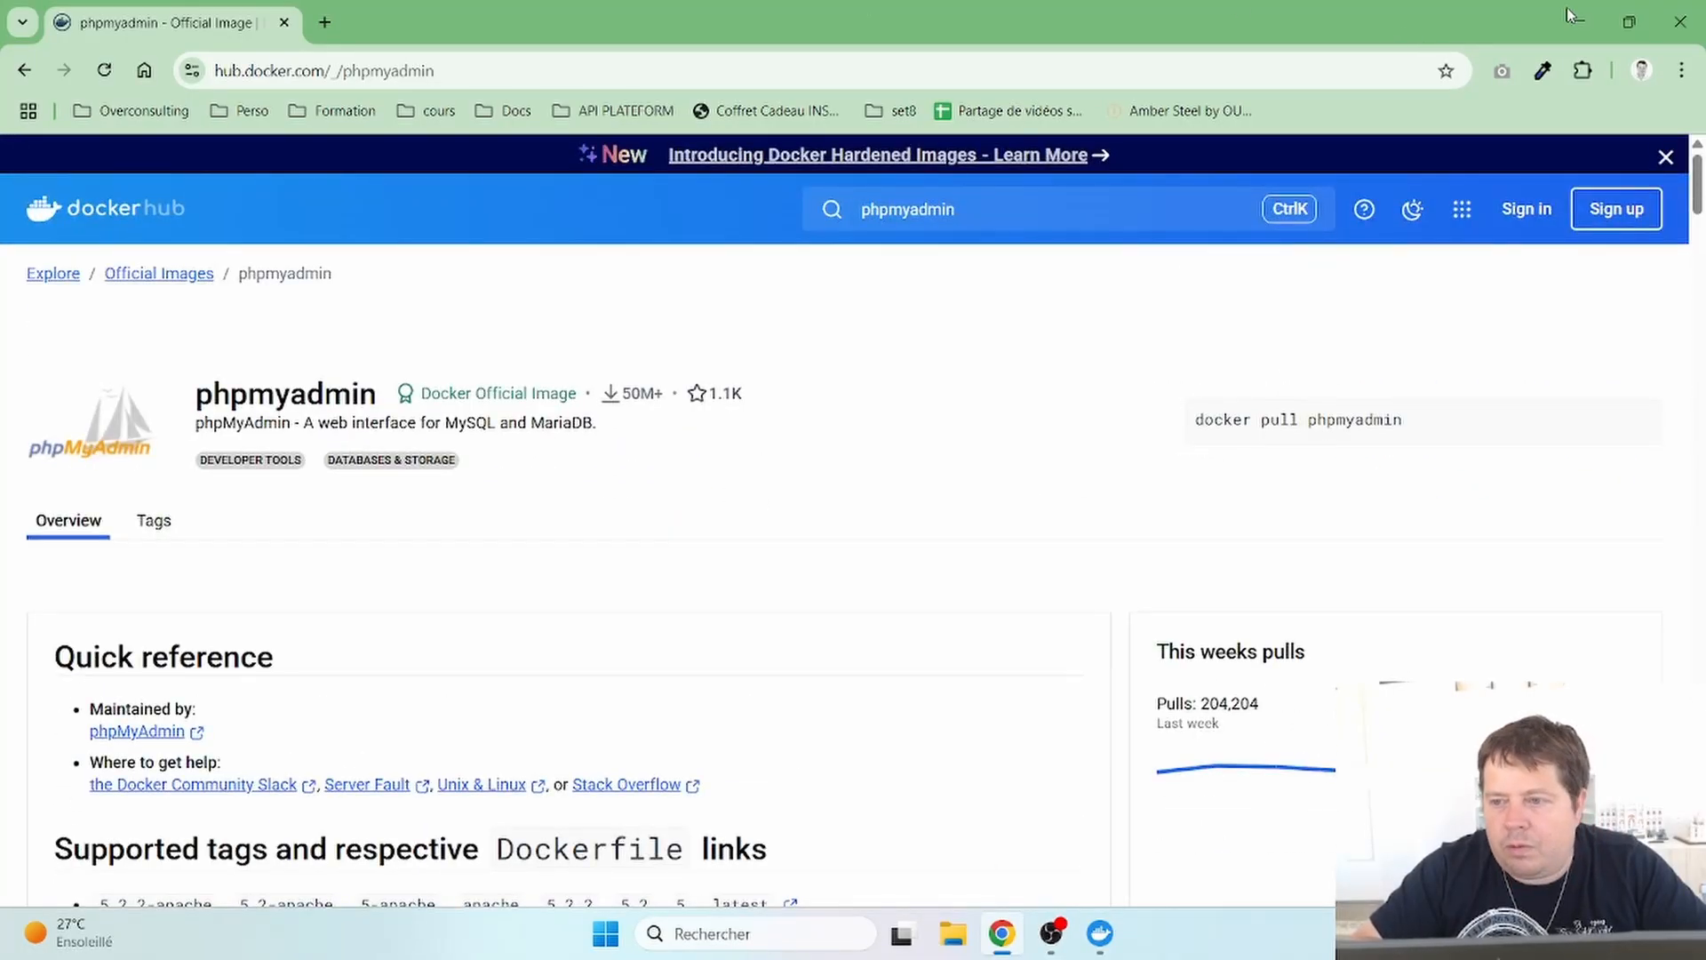
left_click(1564, 38)
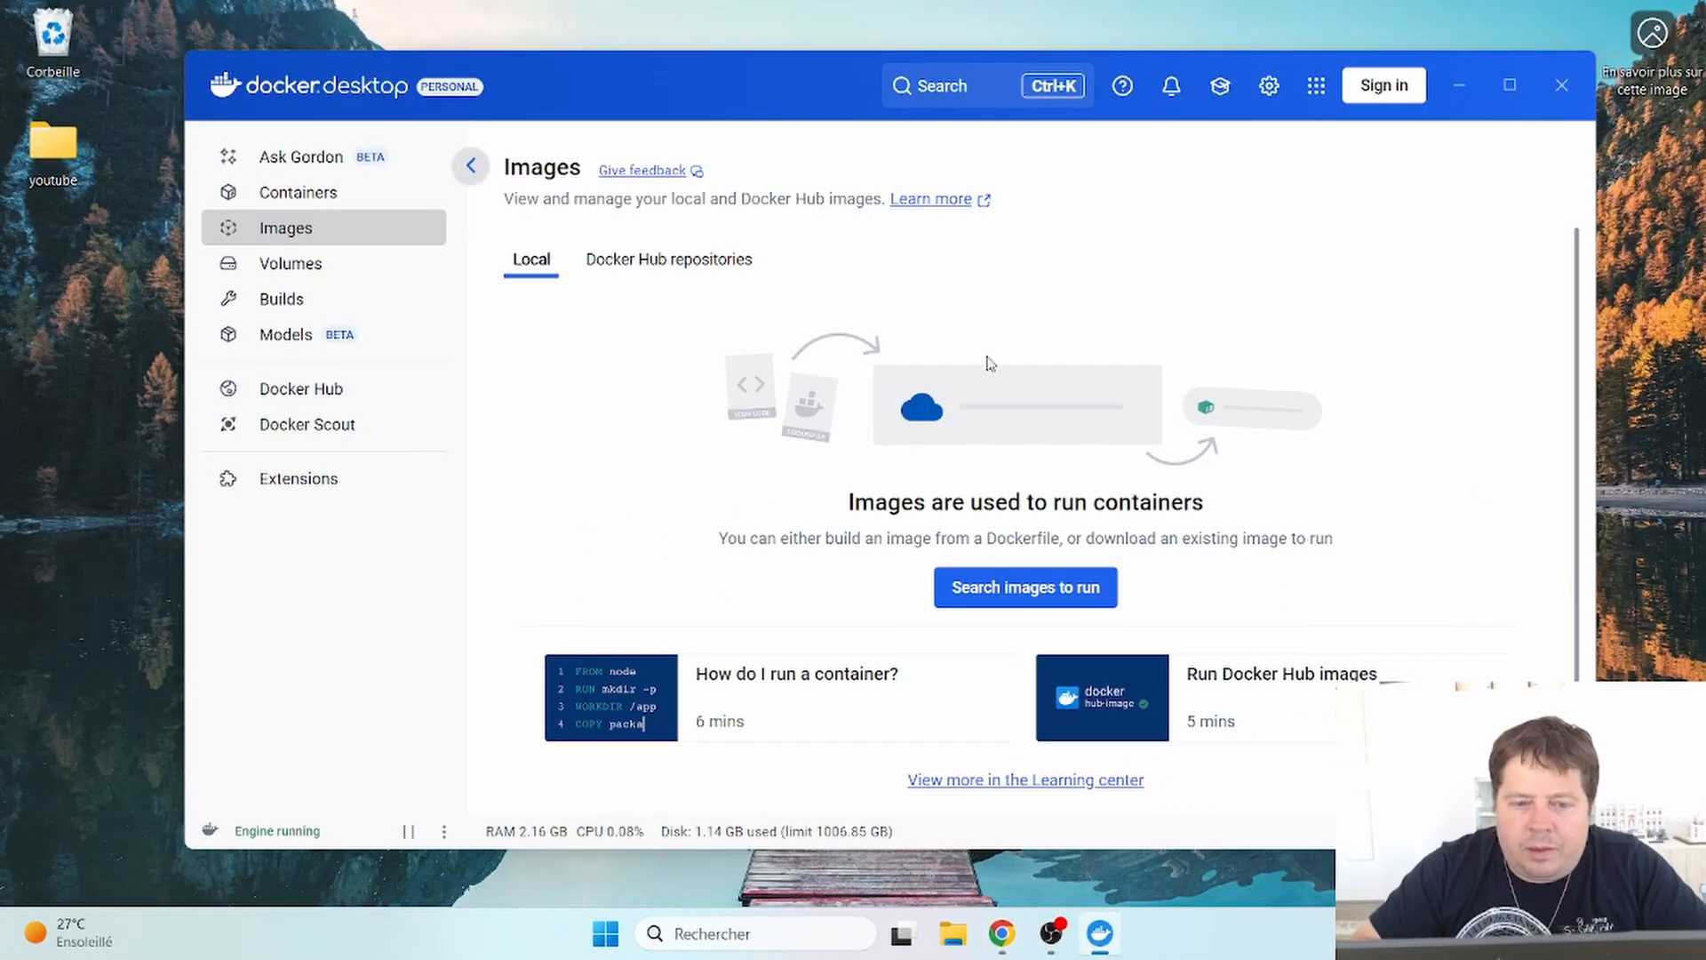
- Visit the Volumes page, then switch to Docker Desktop's Docker Hub page
left_click(316, 273)
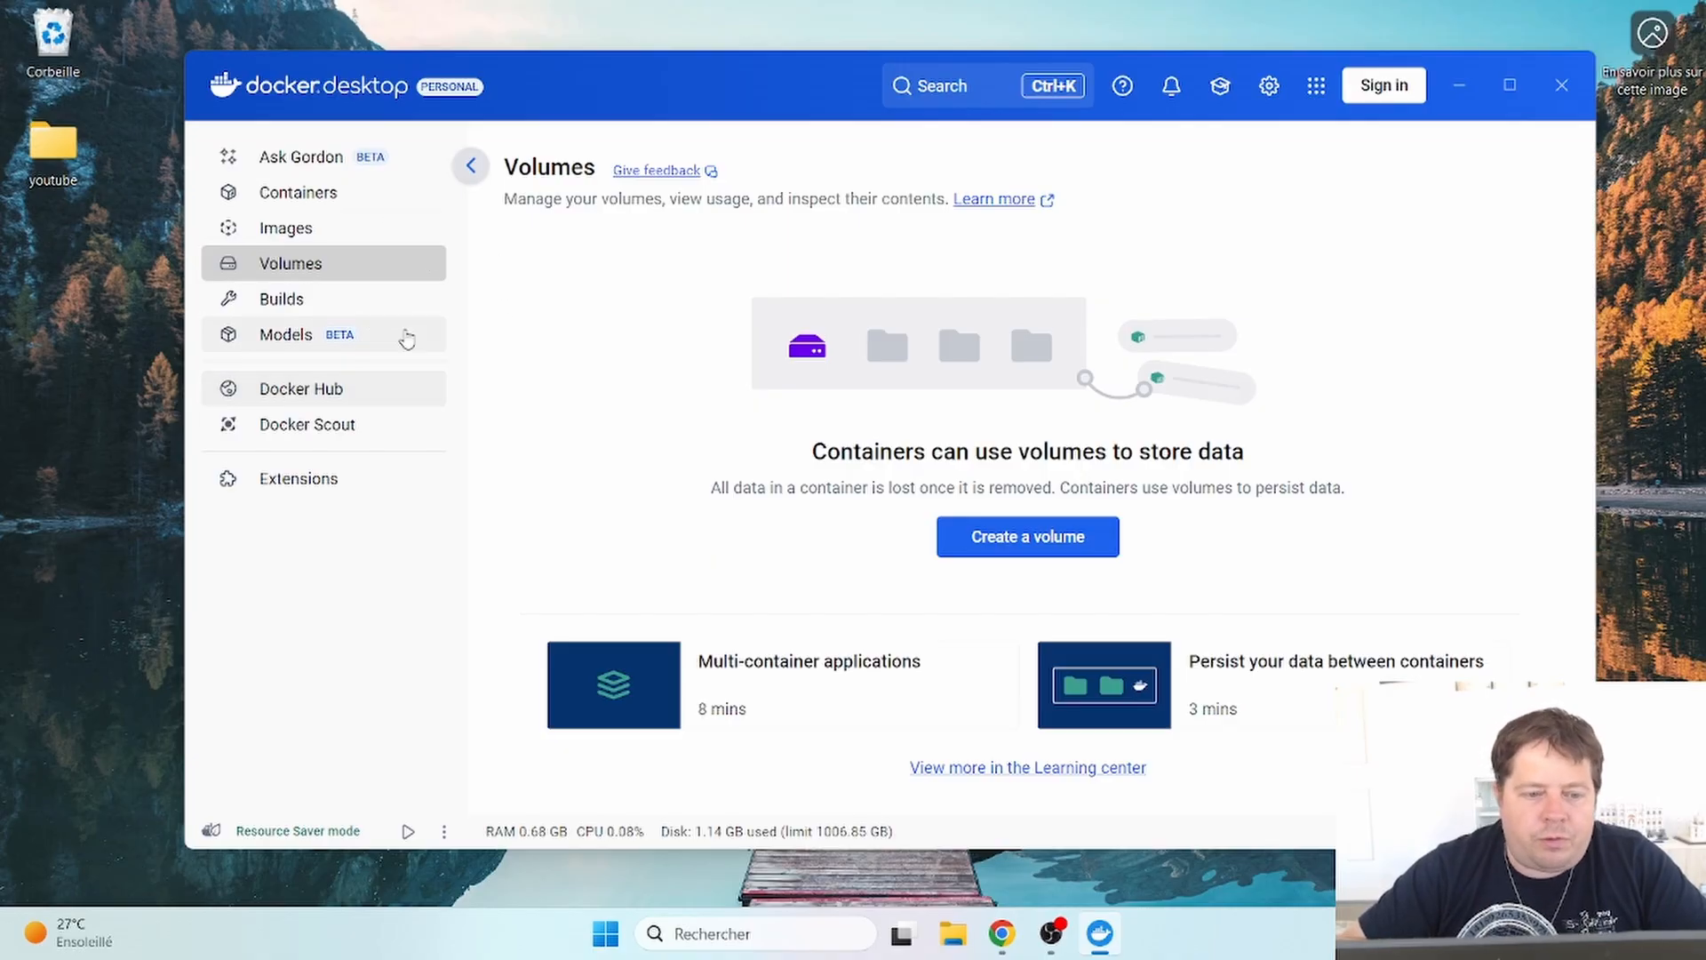
left_click(386, 389)
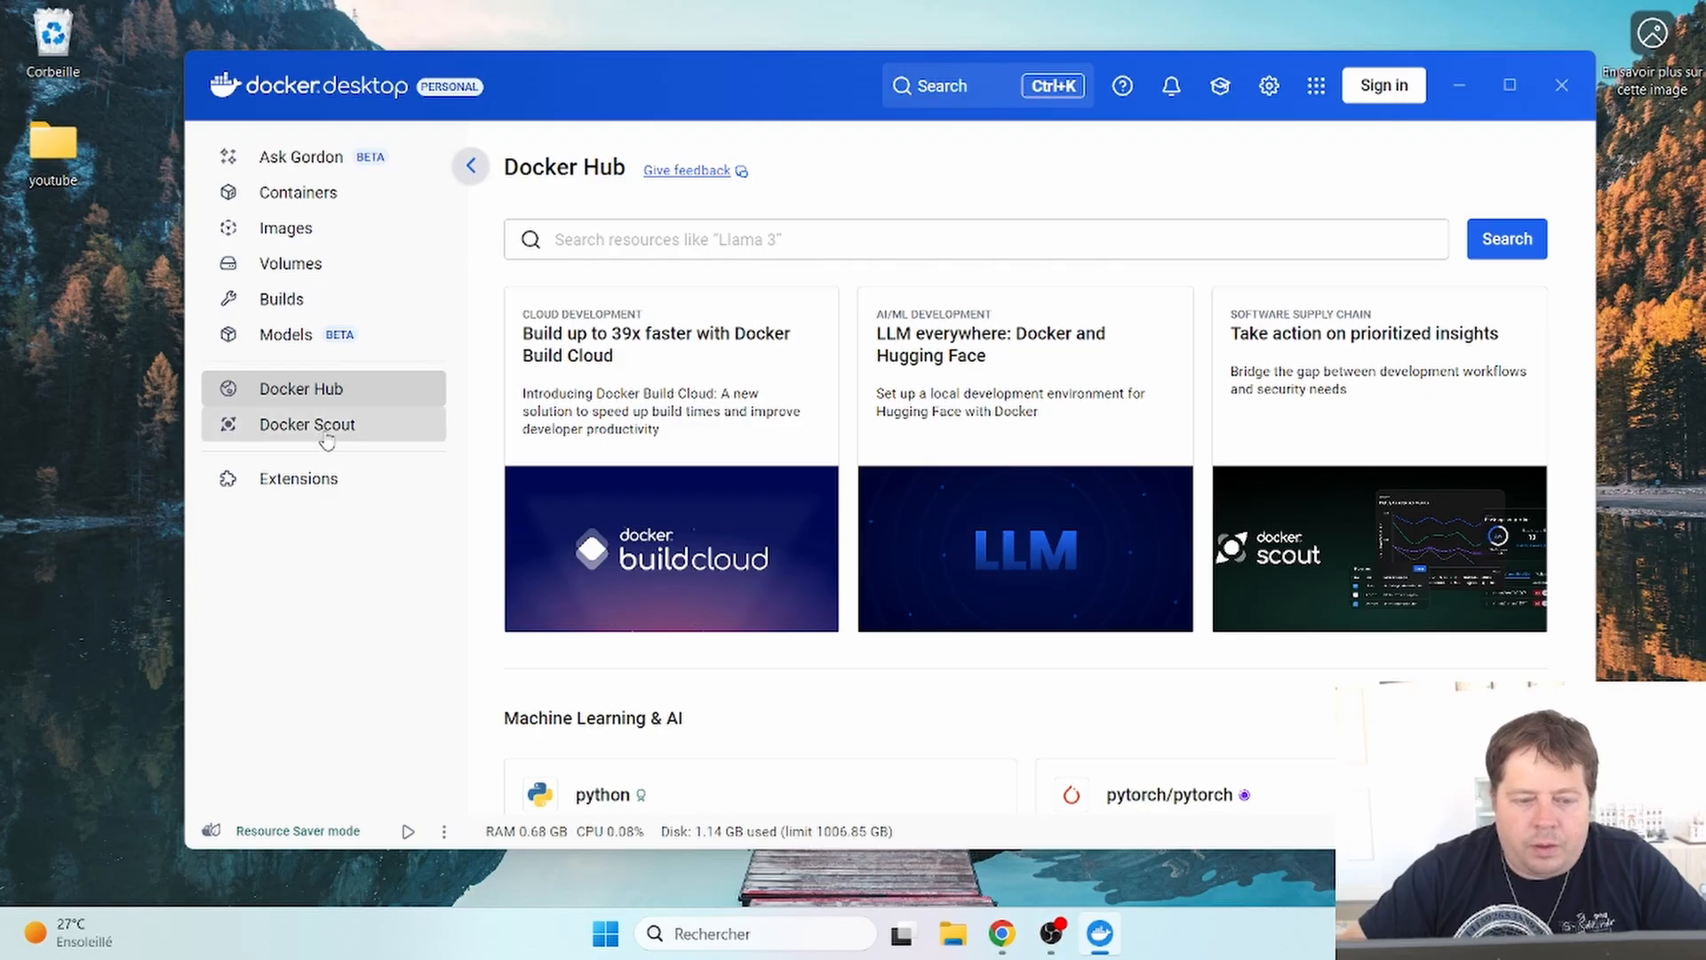
- In Settings, try the Dark theme, then revert to Use system settings
left_click(1269, 86)
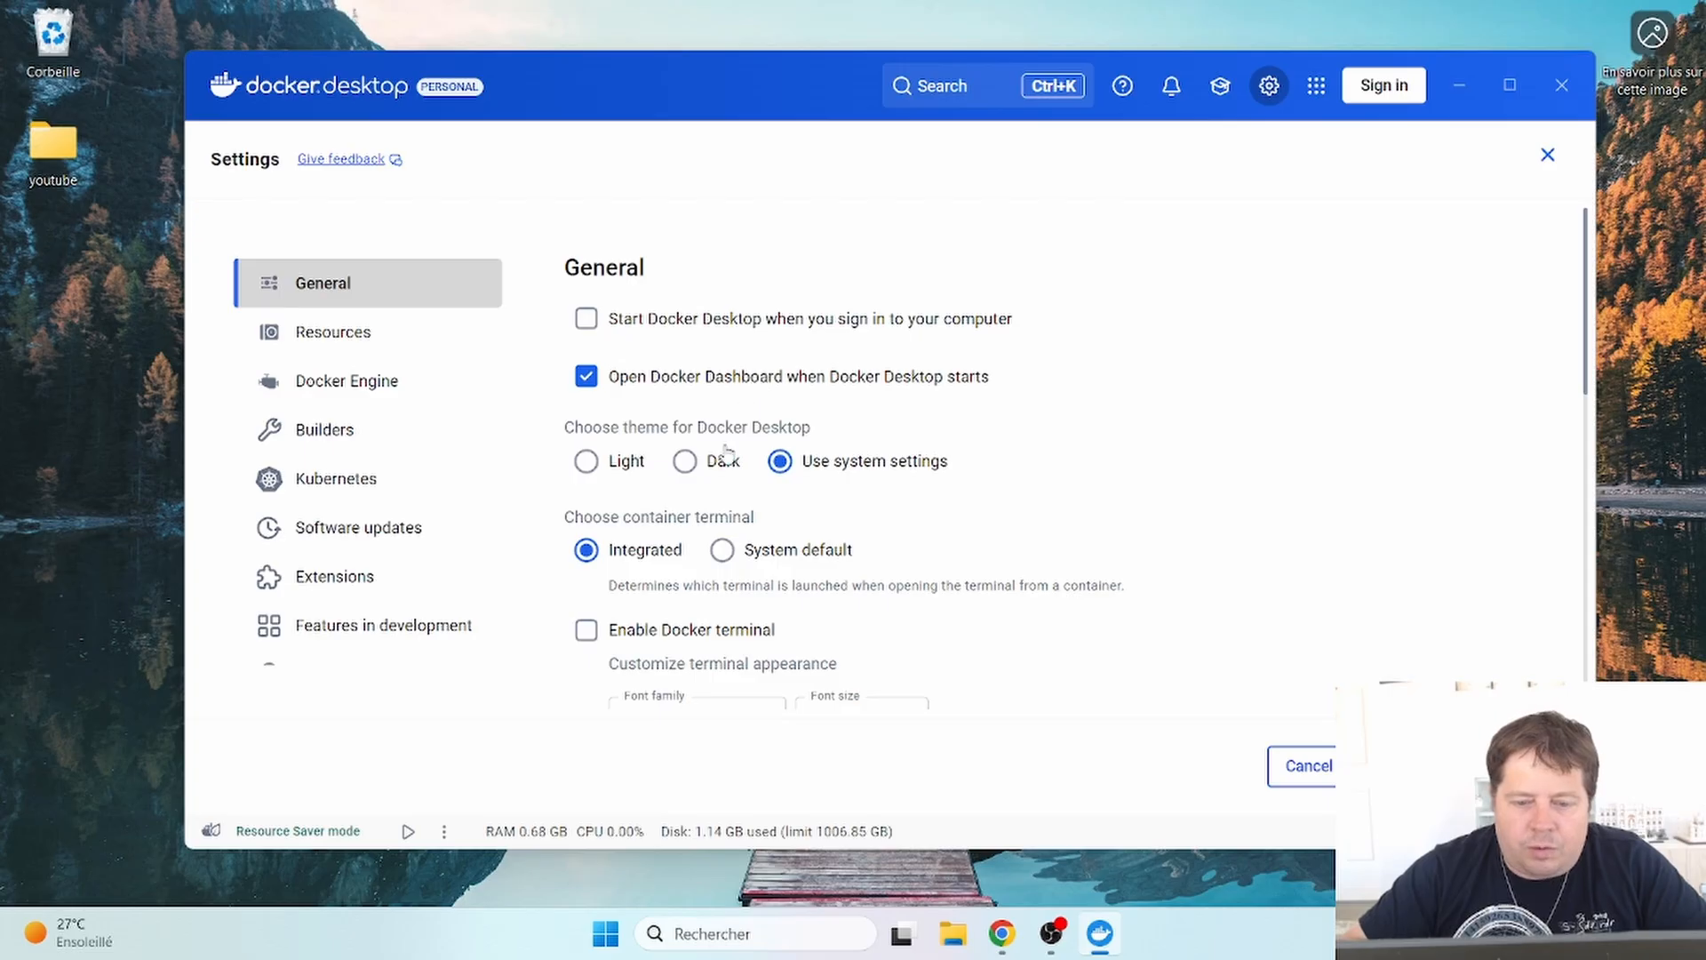
left_click(713, 467)
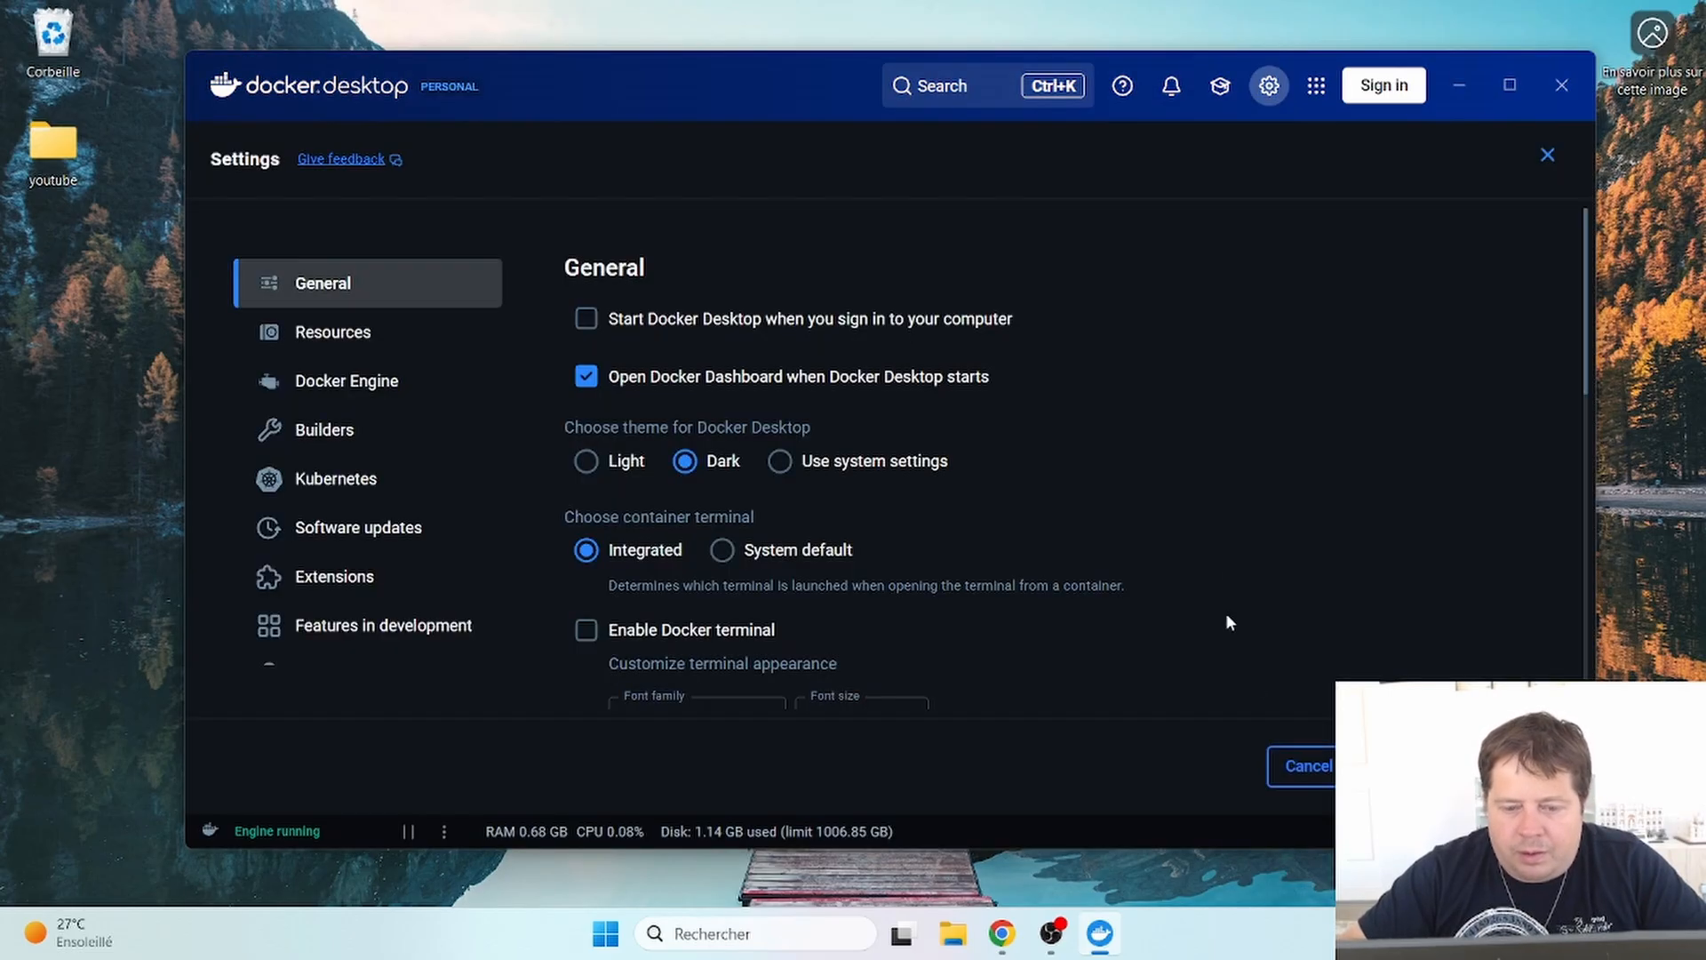
left_click(839, 469)
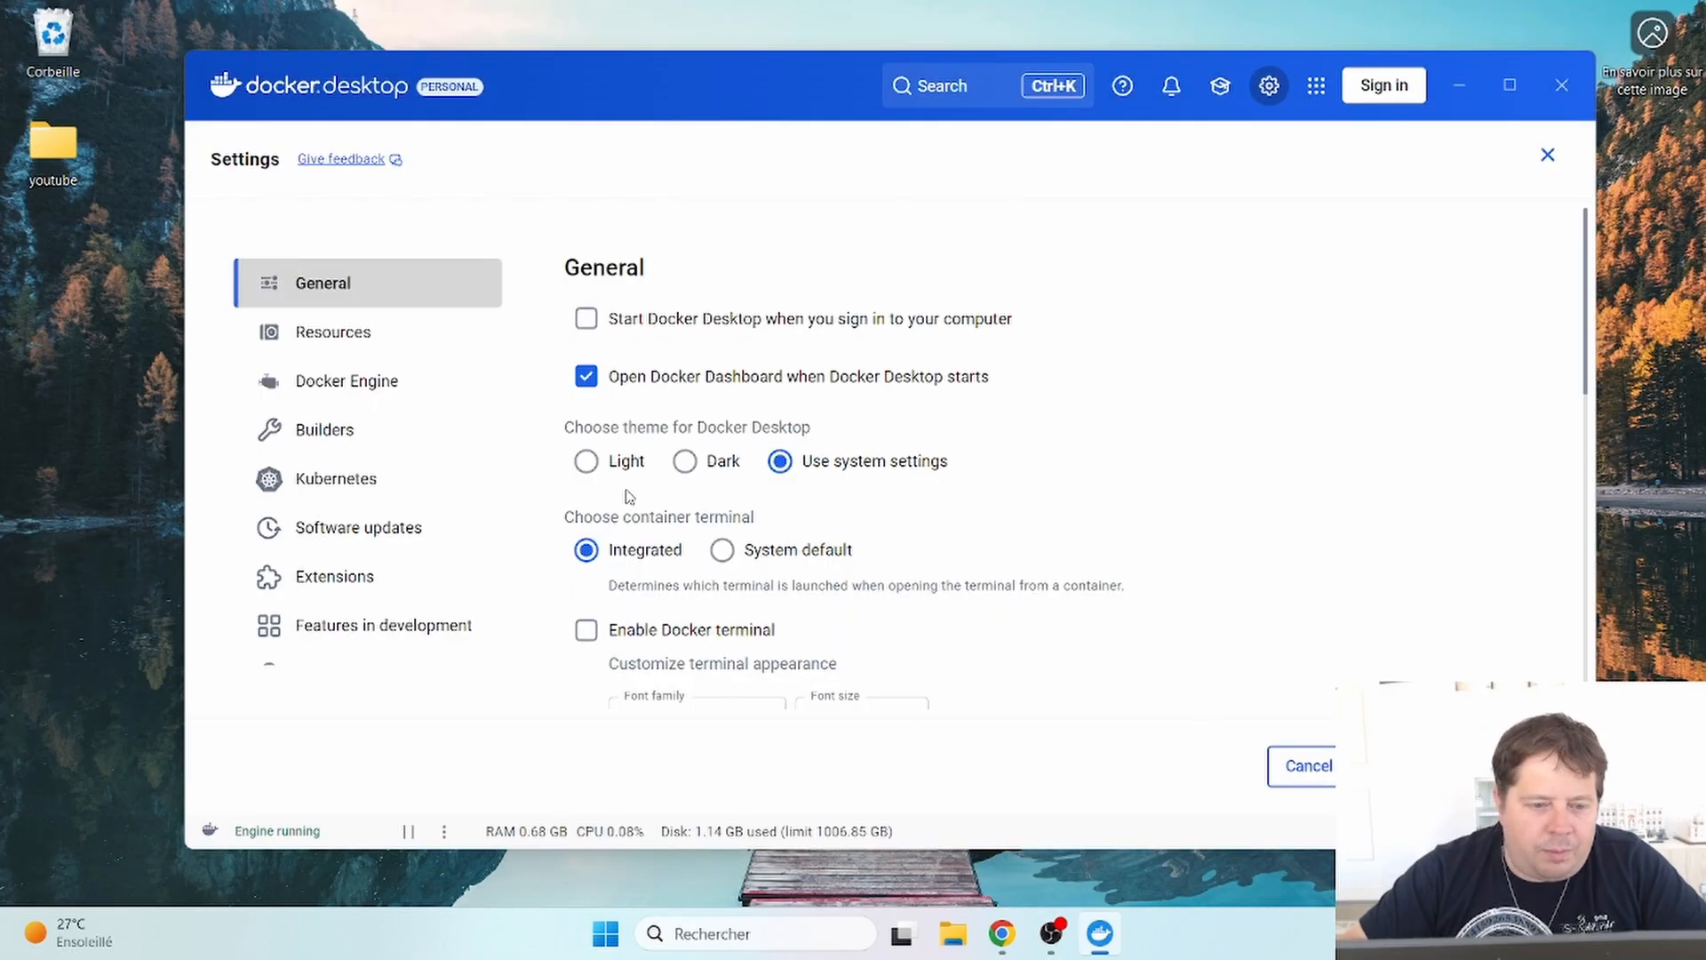
- Check Resources > WSL integration, which shows no WSL 2 distros, then bring up the Start menu
left_click(372, 340)
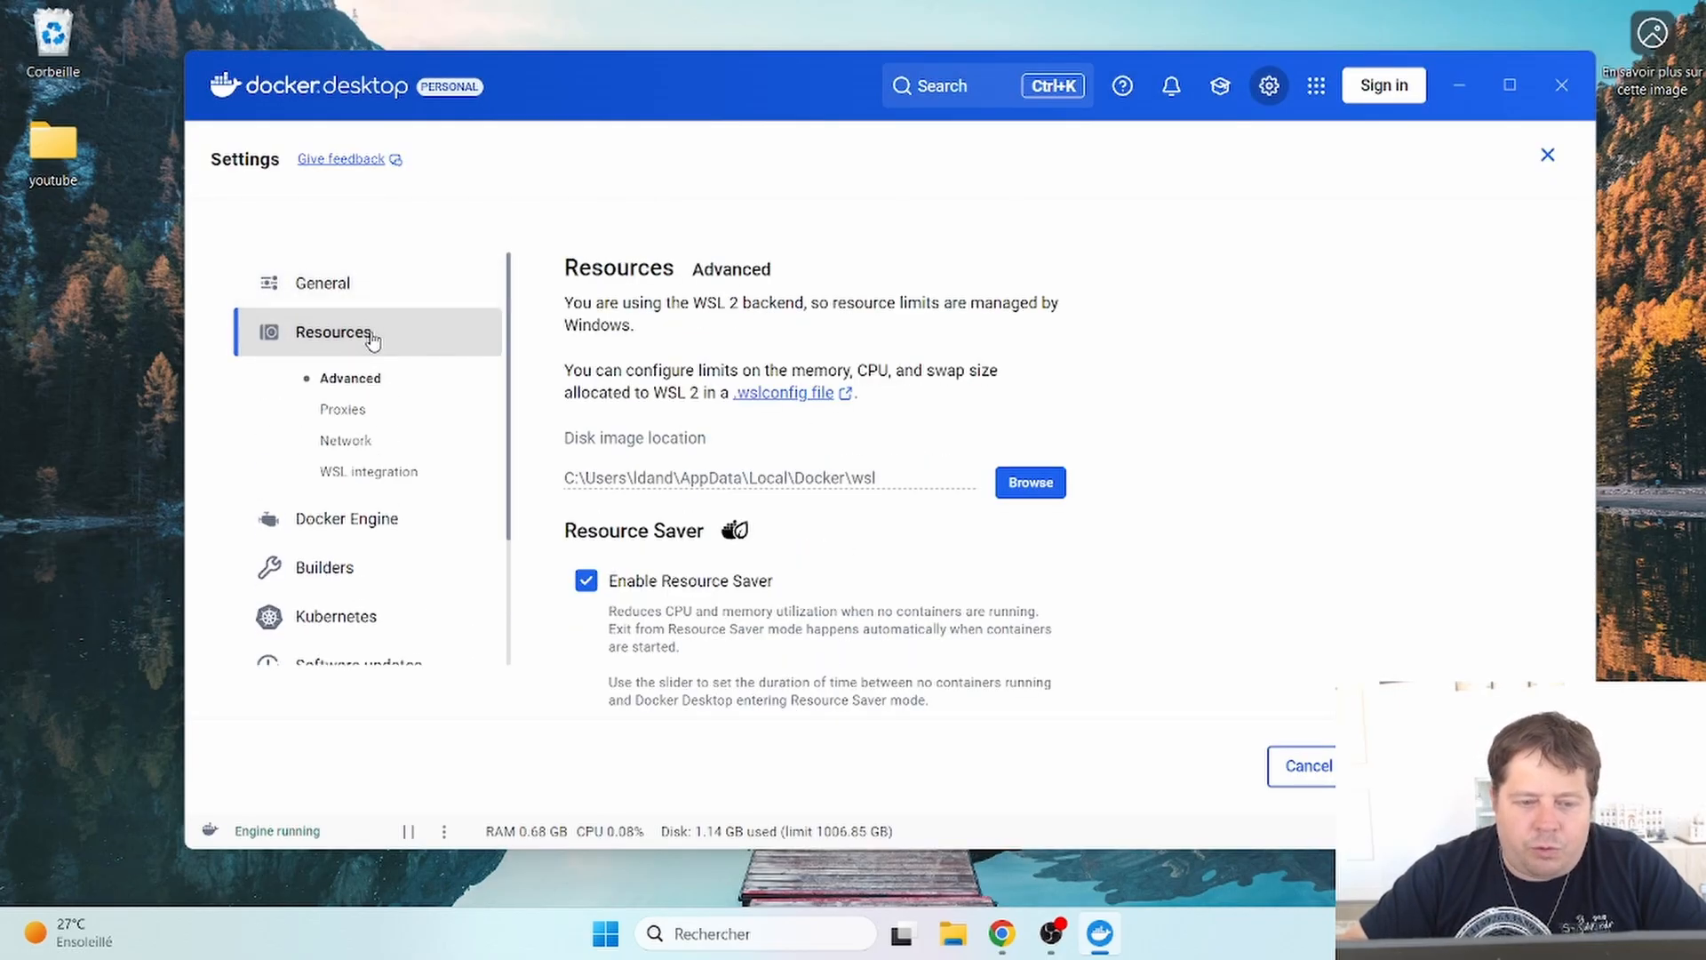
left_click(368, 475)
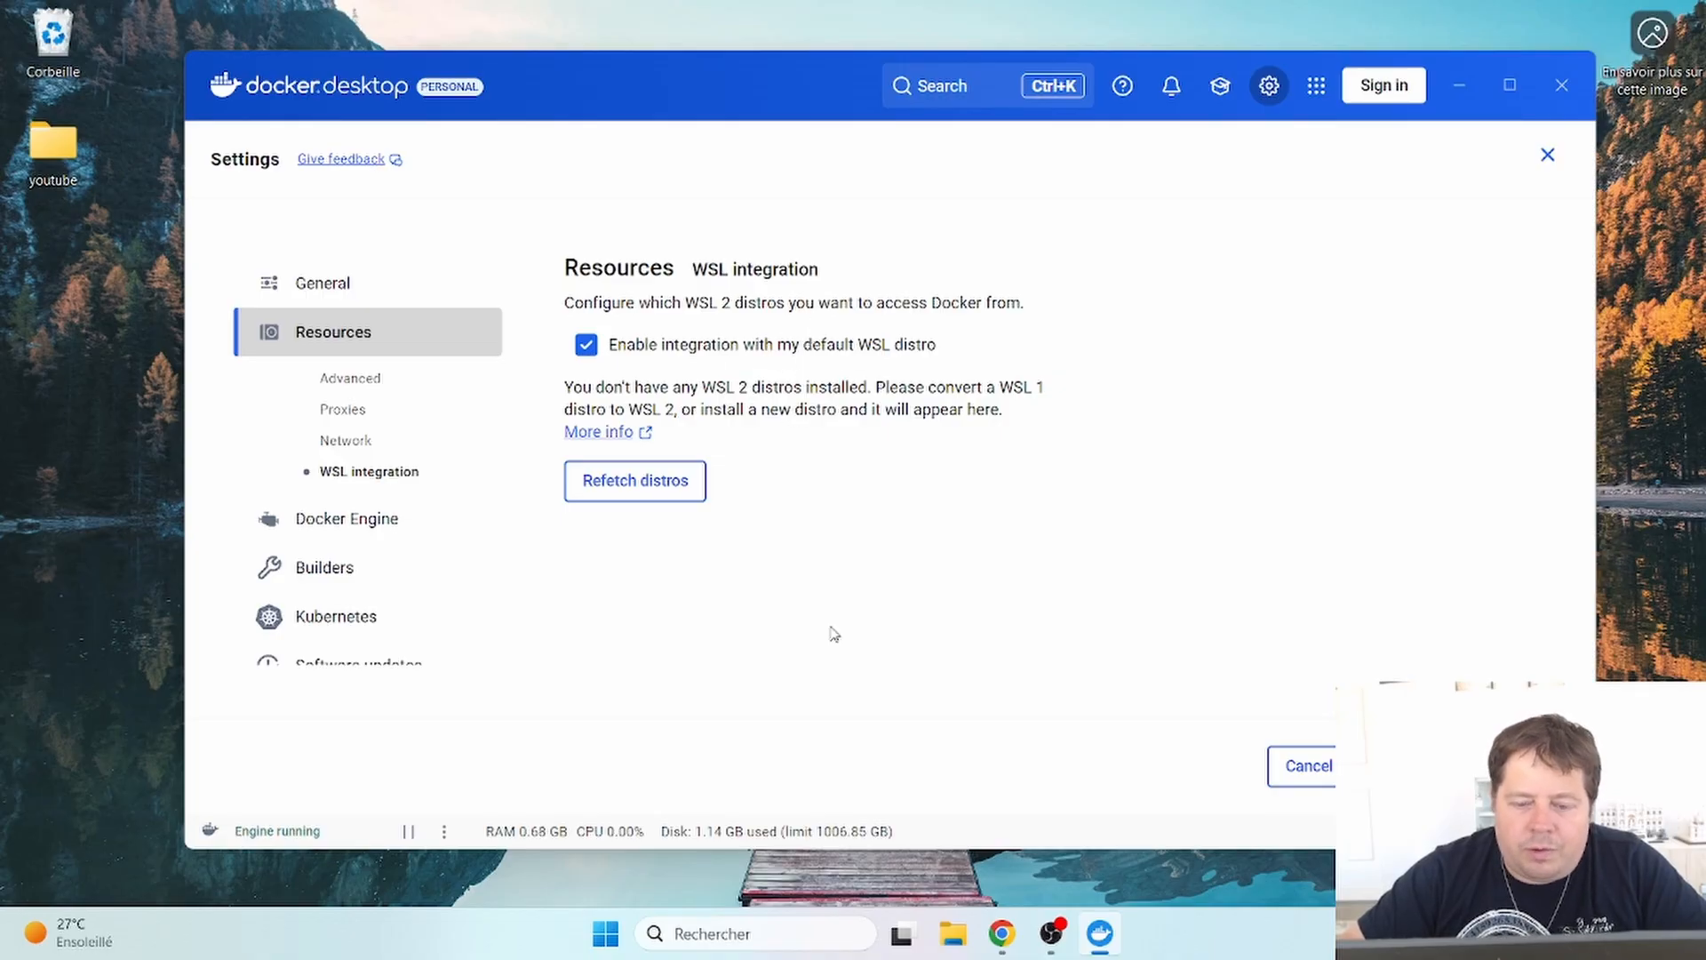
left_click(605, 935)
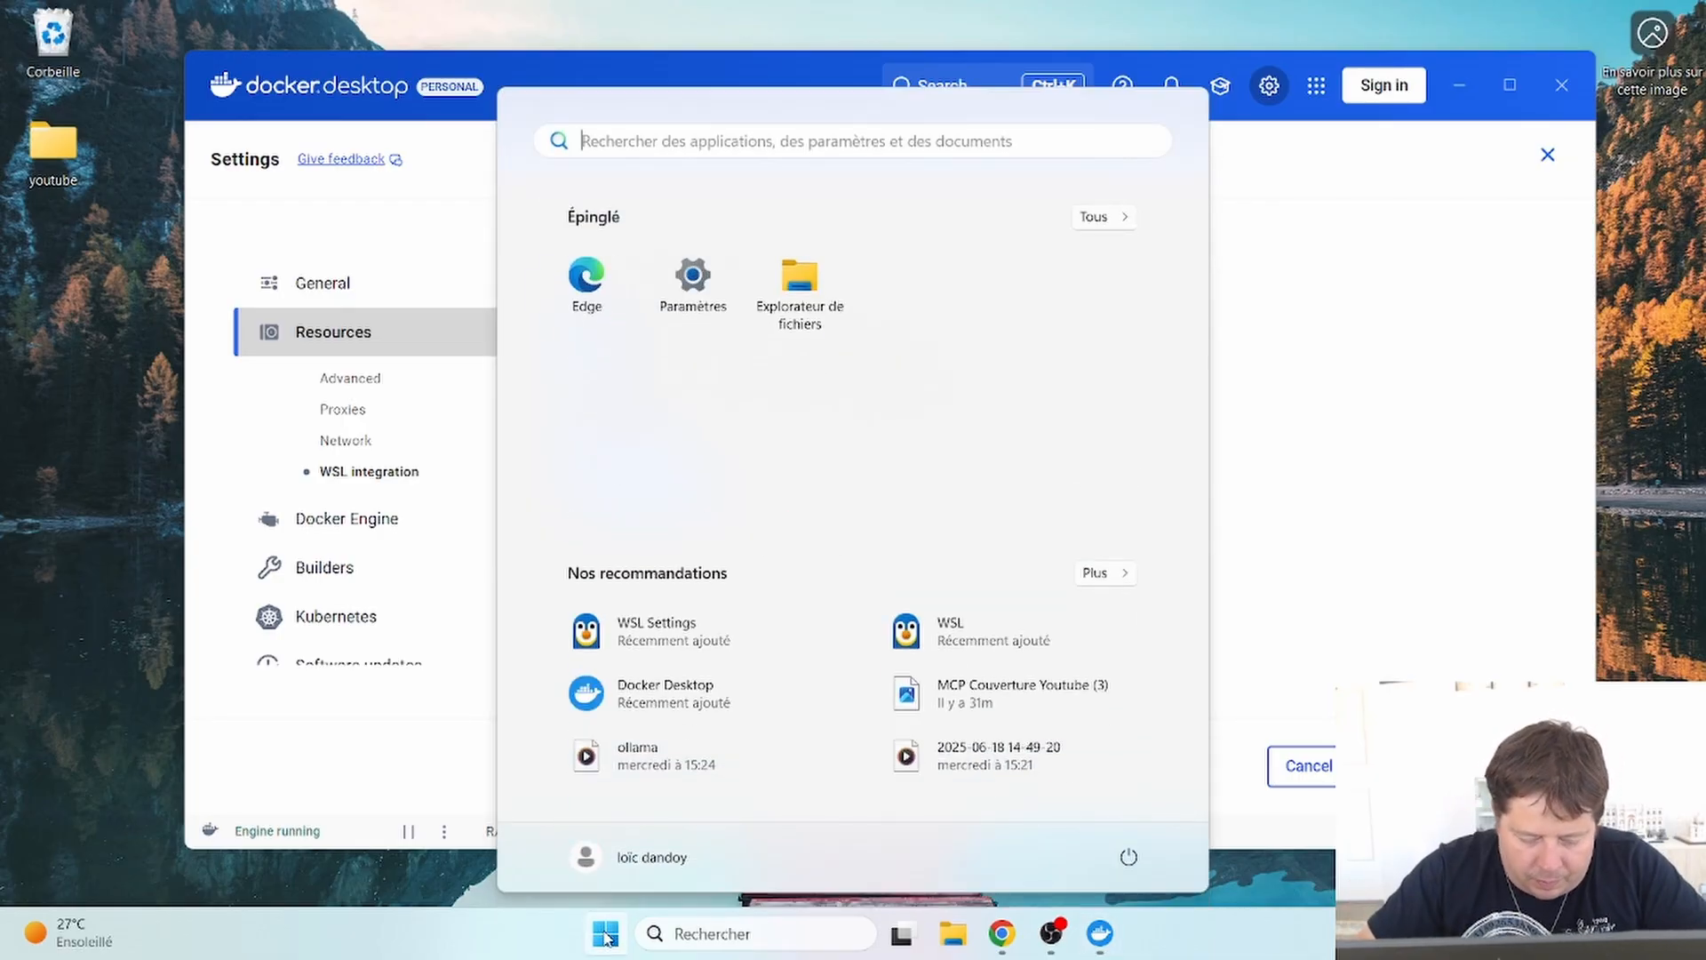
- Launch Microsoft Store from Start and search the Store for linux
type("store")
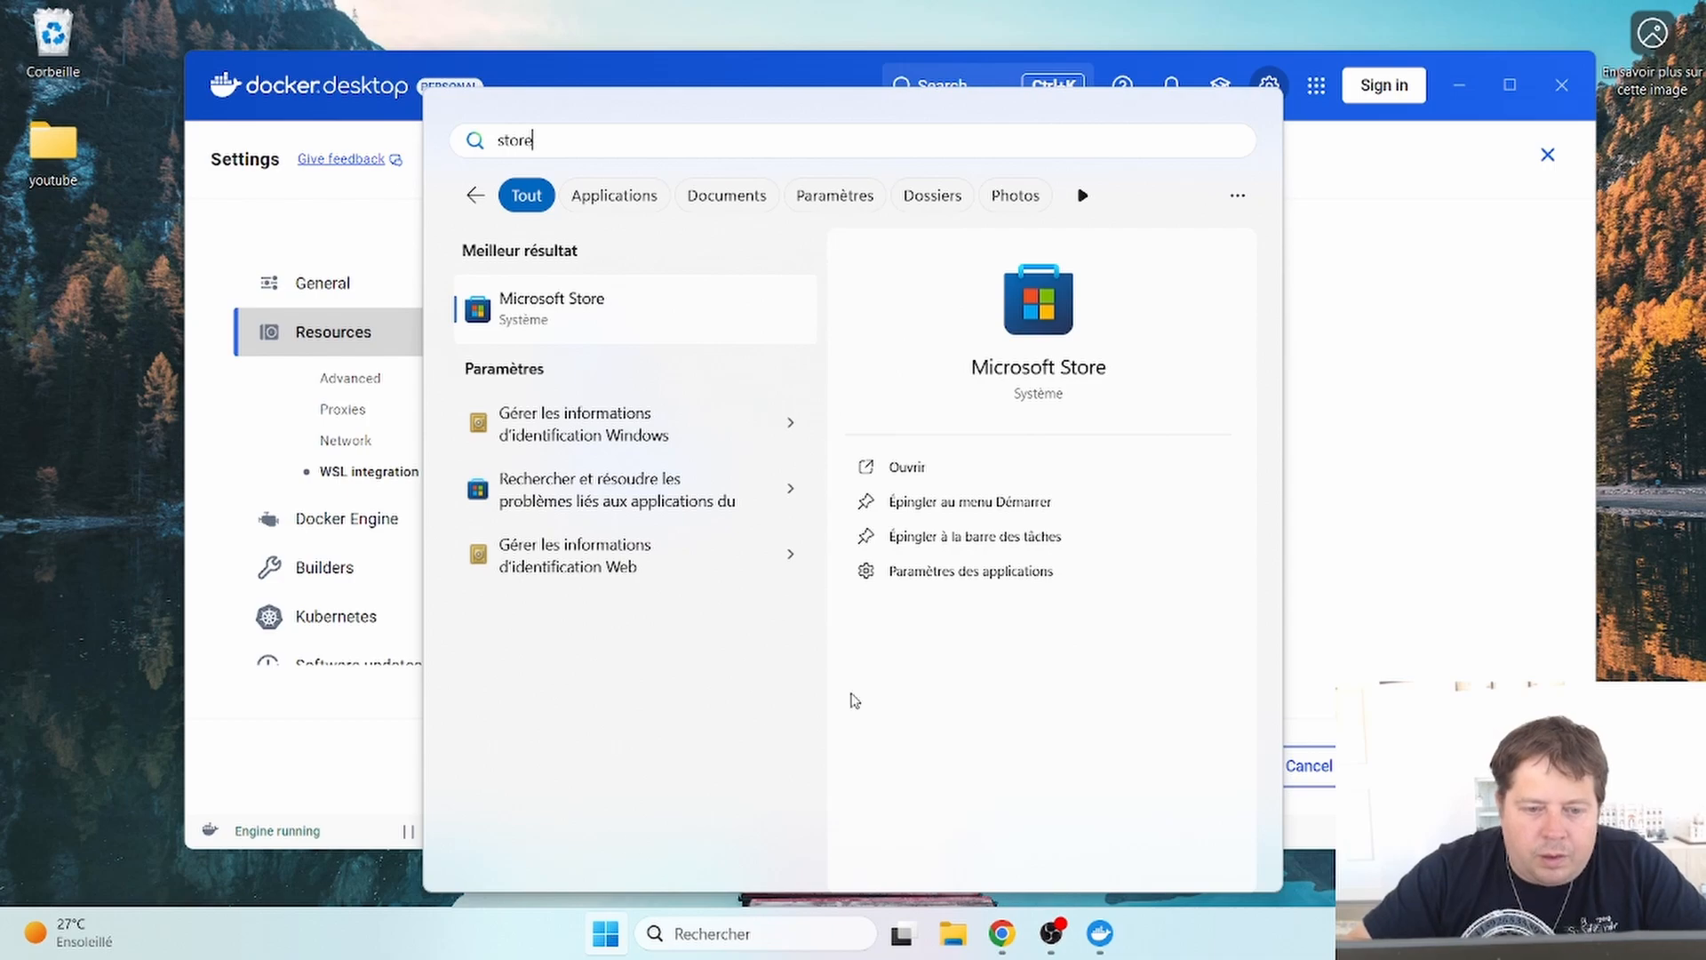
left_click(572, 318)
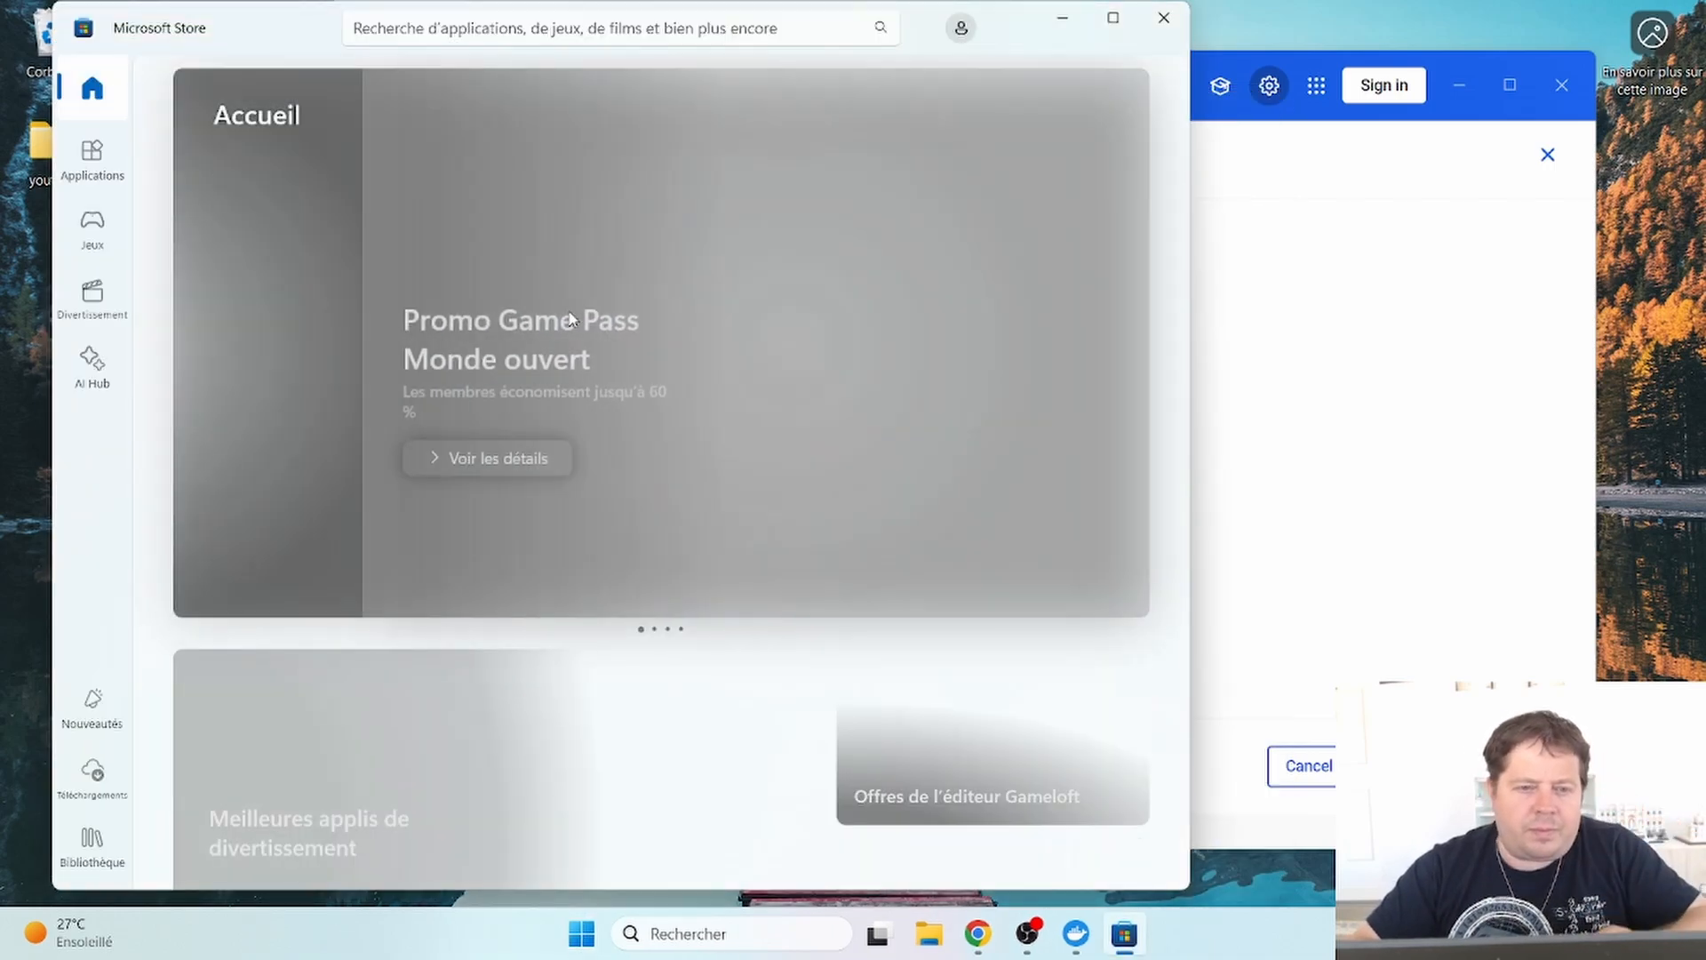
left_click(646, 33)
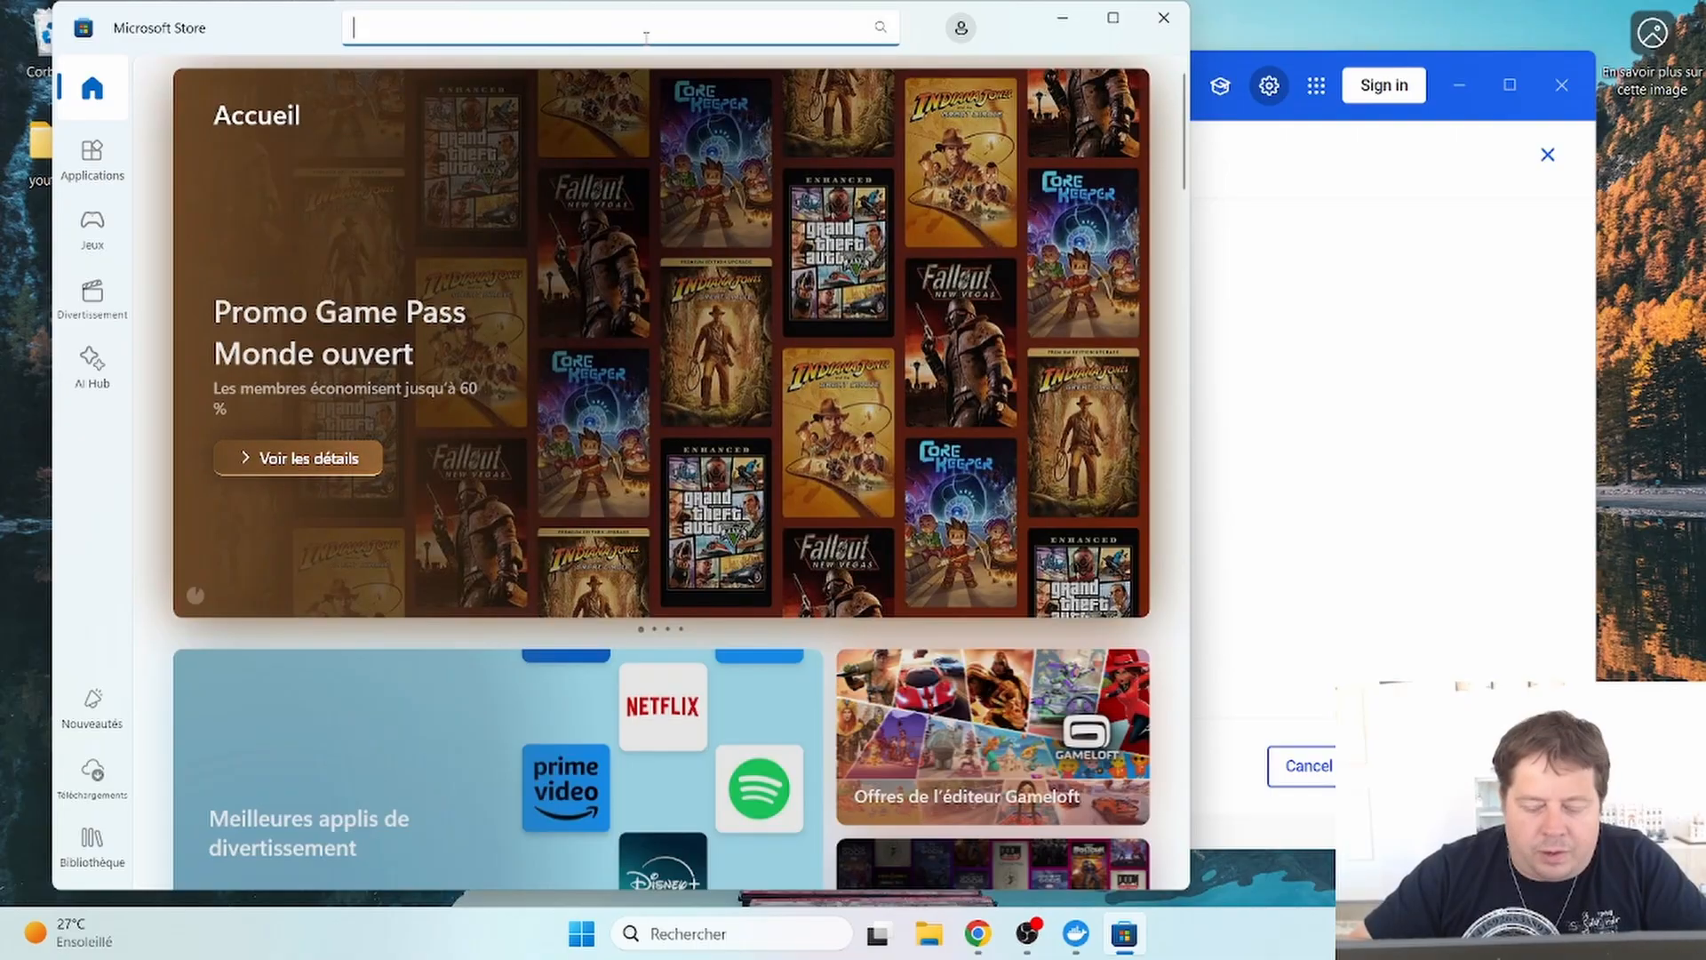
type("linux")
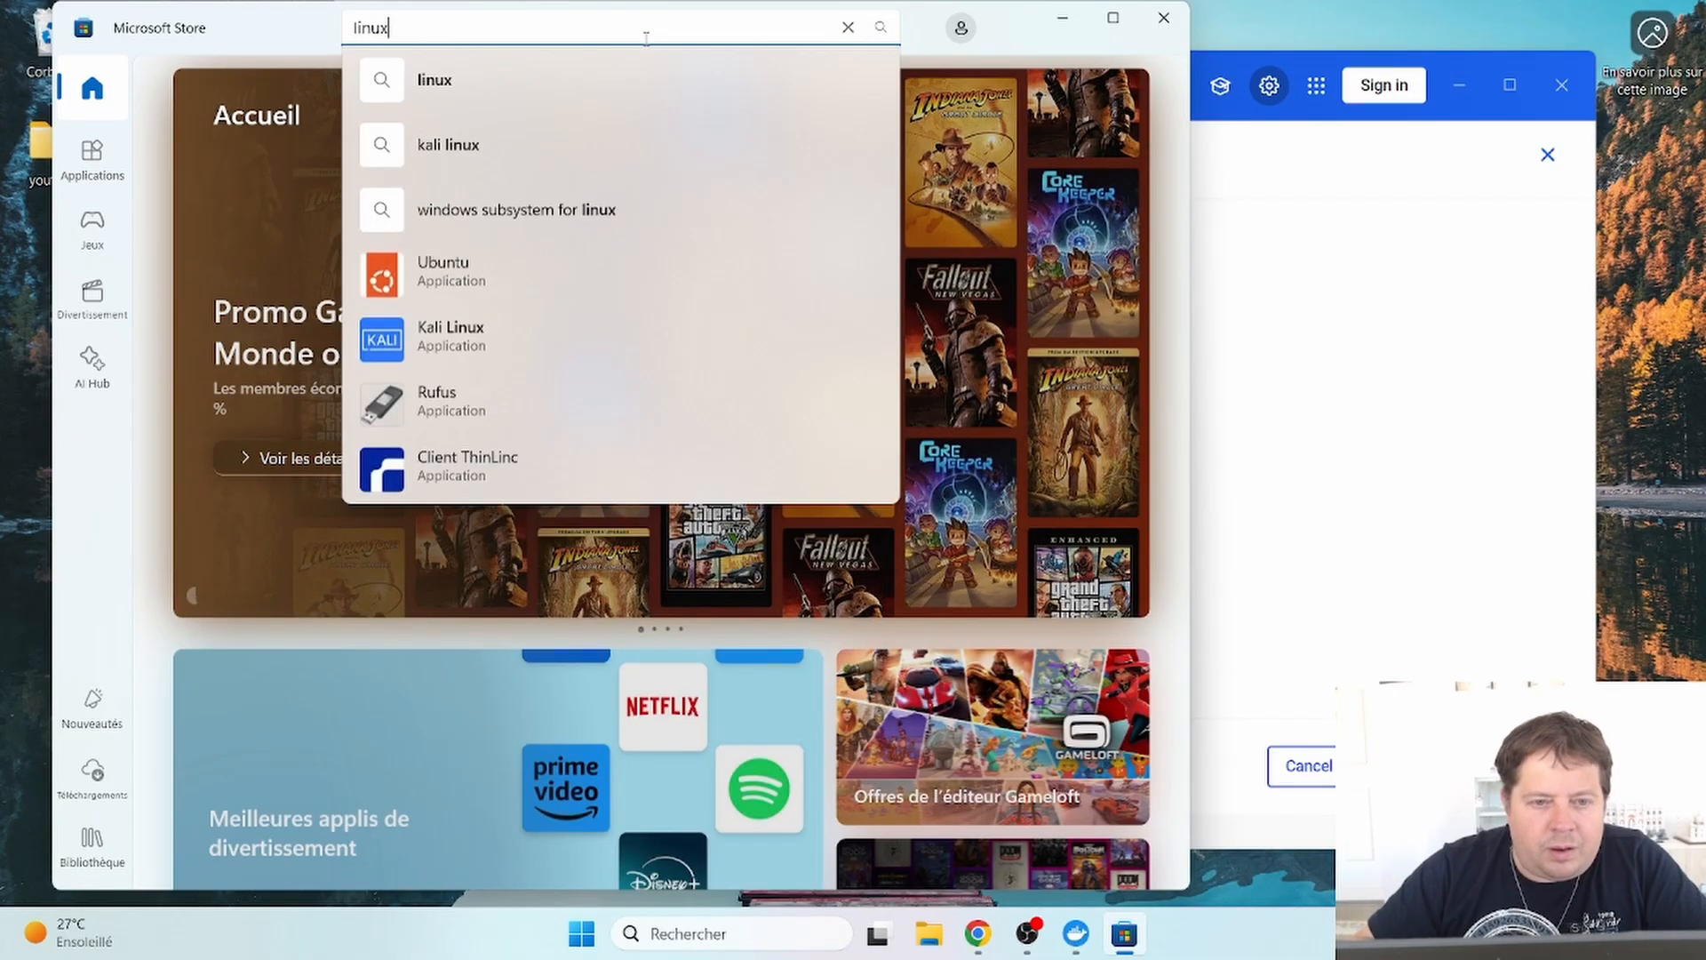
key("Return")
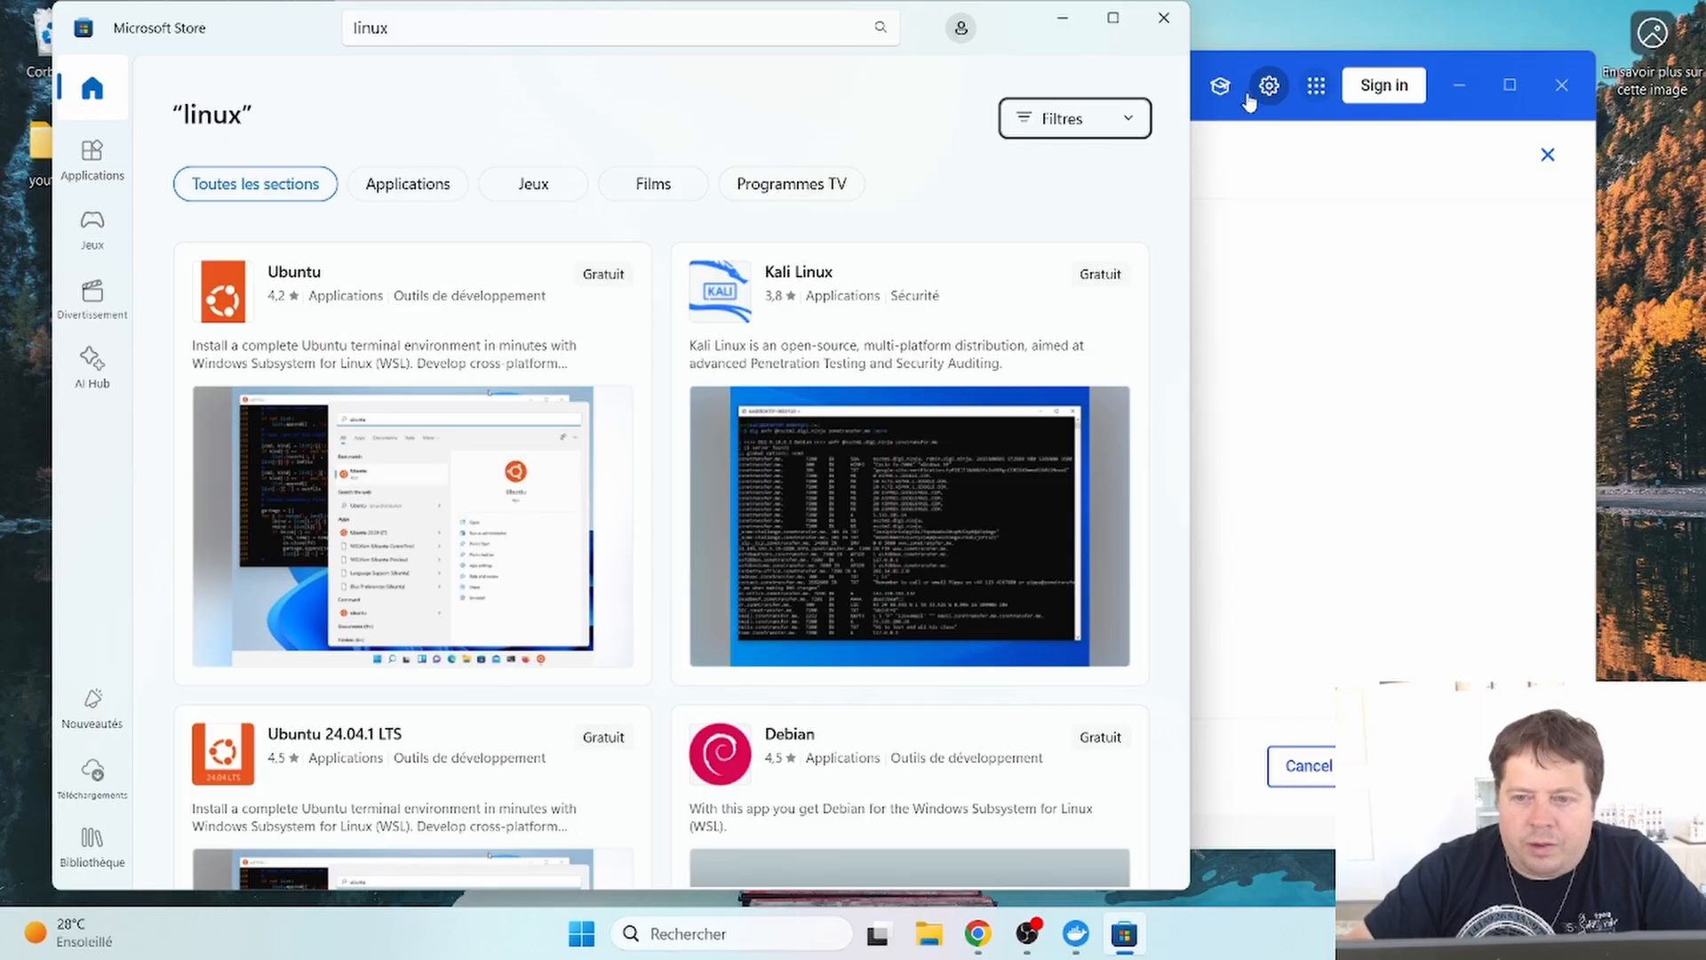
- Maximize the Store and browse linux results such as Ubuntu, Kali Linux and Debian
left_click(1114, 17)
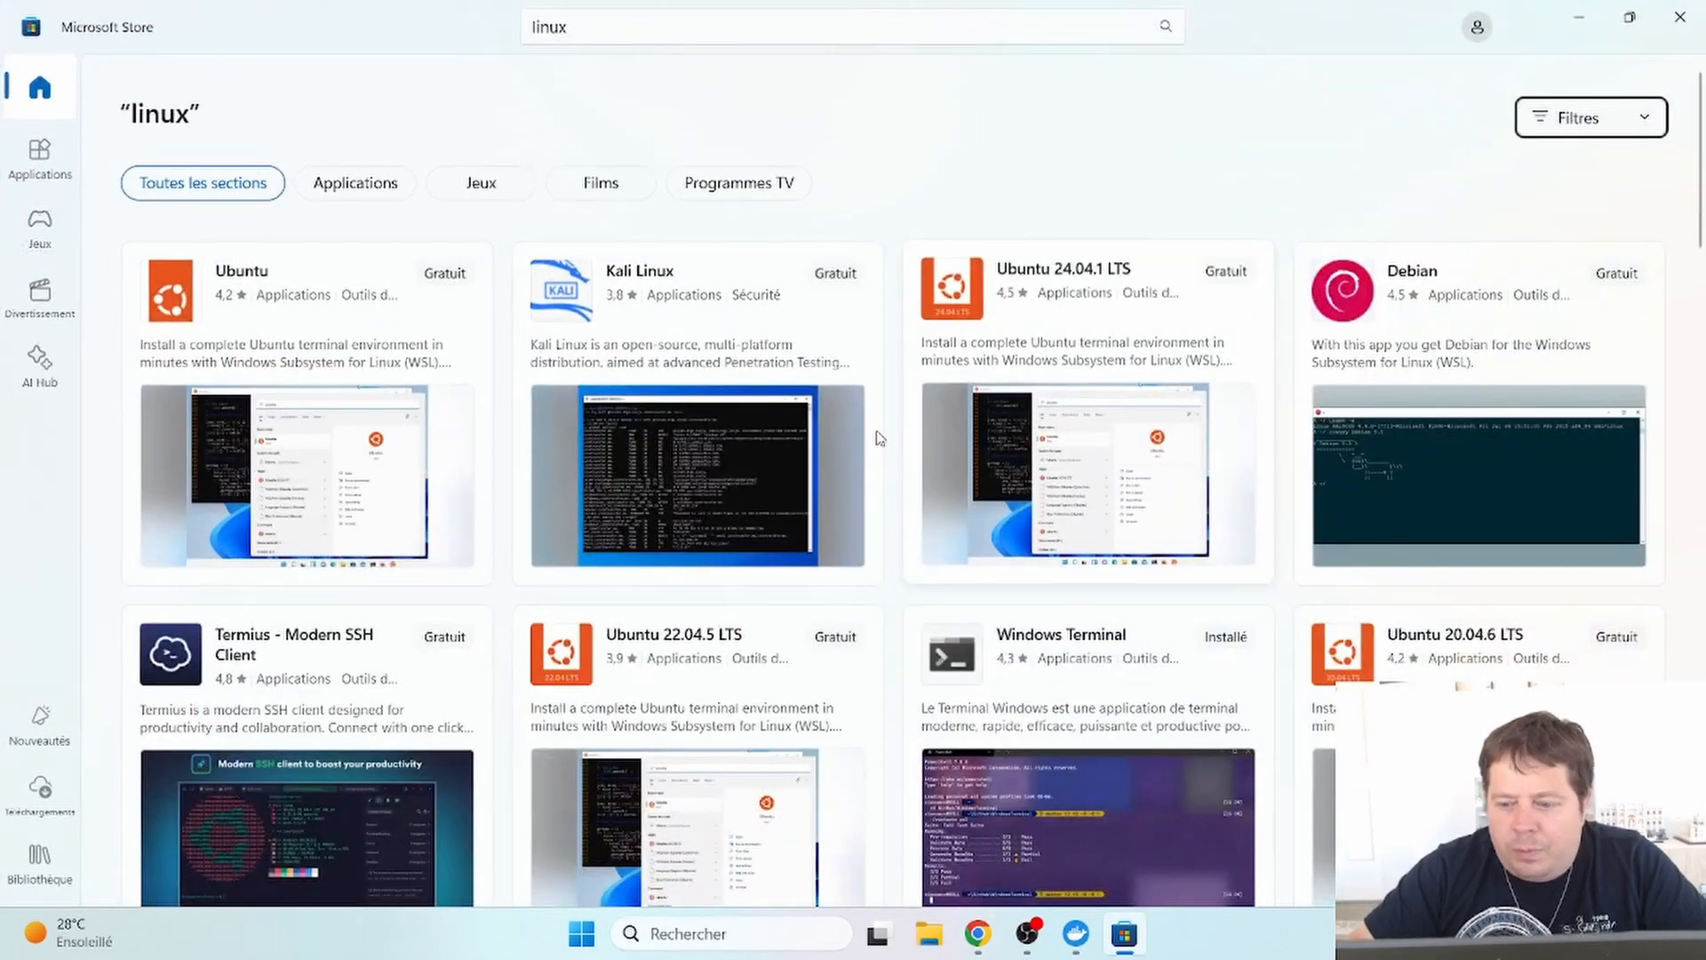
scroll(942, 552, "down", 3)
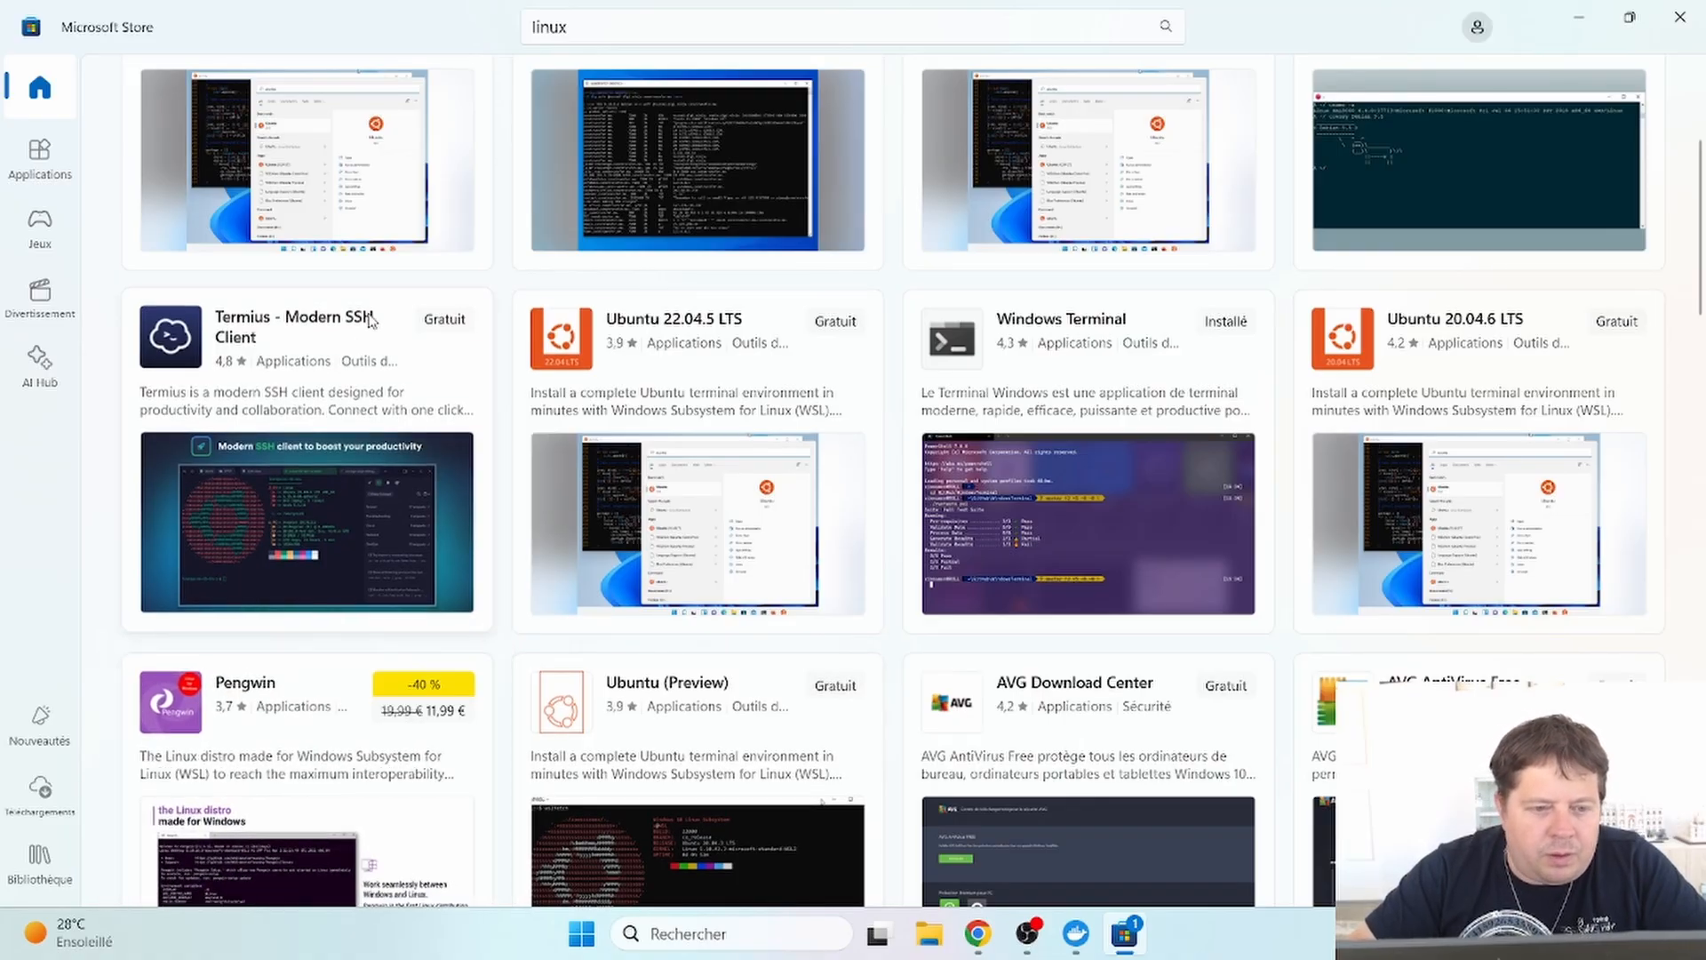
scroll(339, 524, "up", 3)
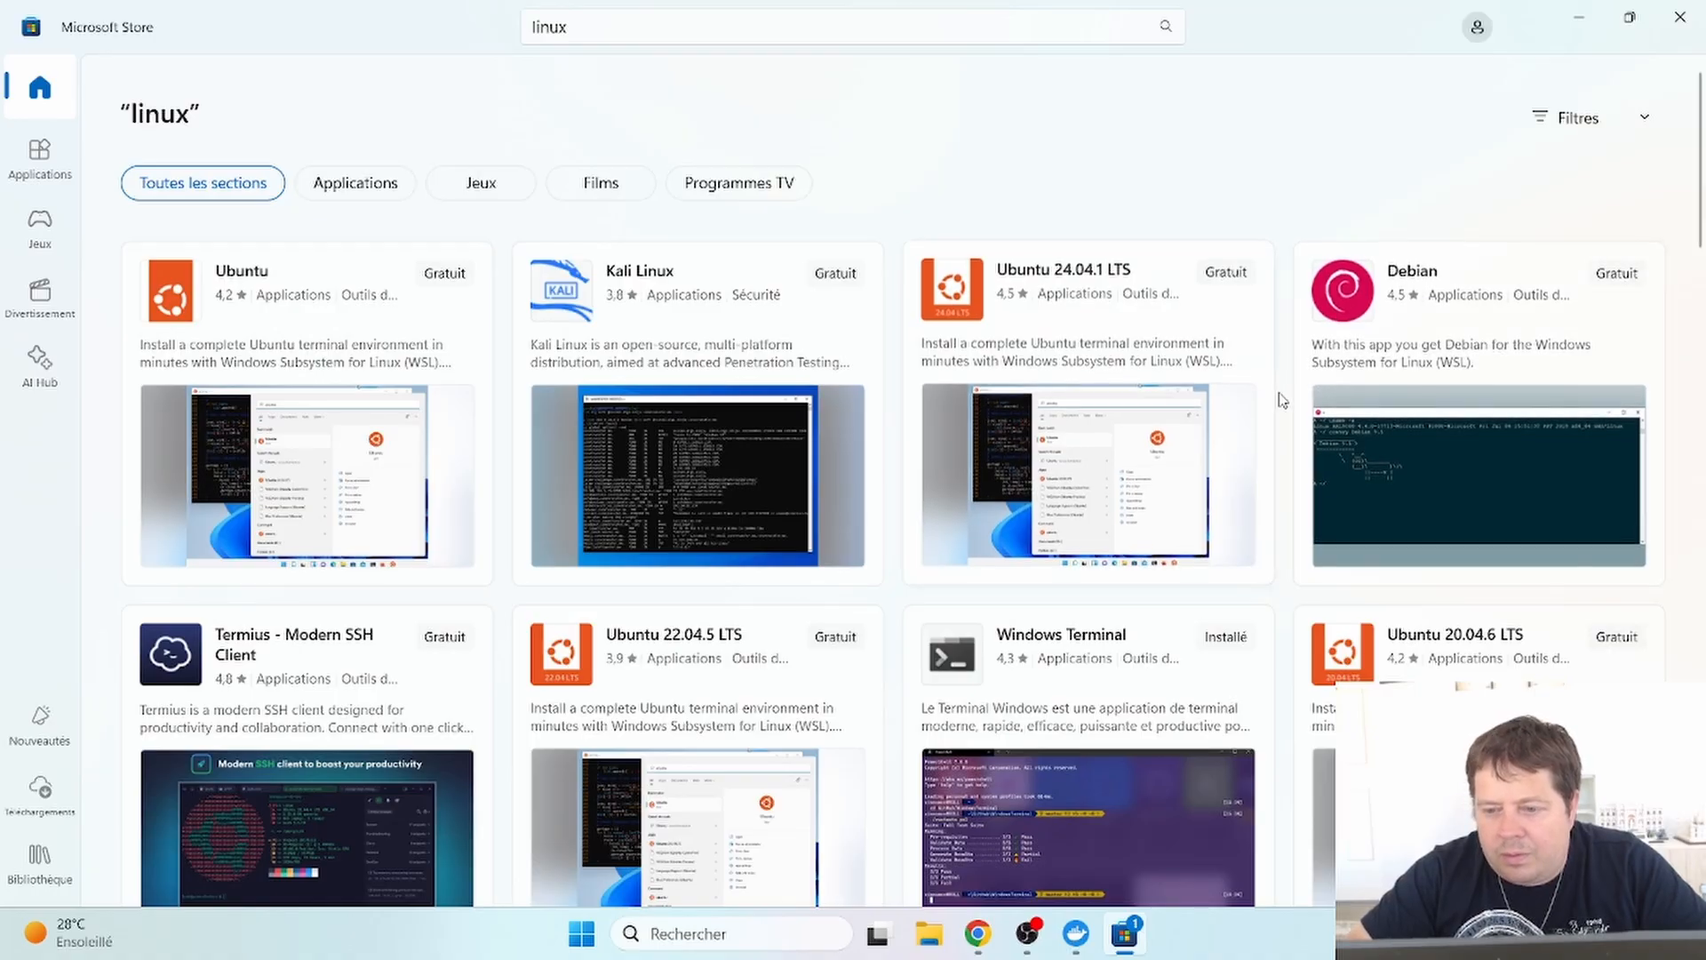
scroll(1282, 428, "down", 5)
scroll(1282, 429, "down", 1)
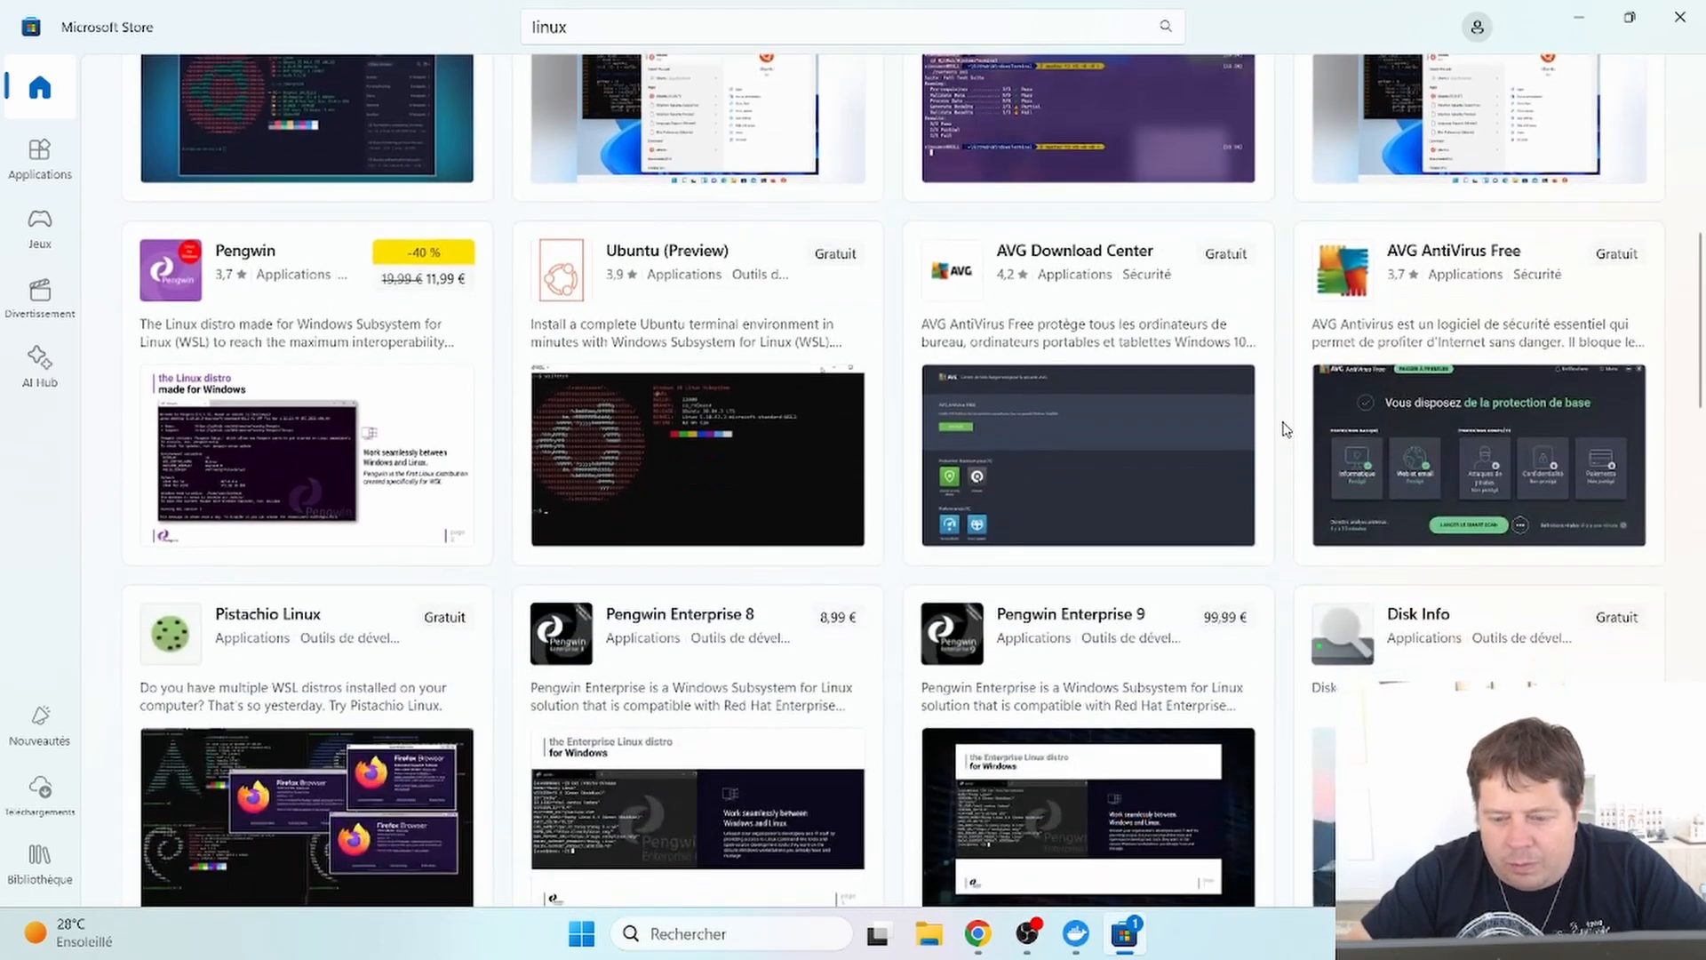
scroll(1282, 430, "down", 2)
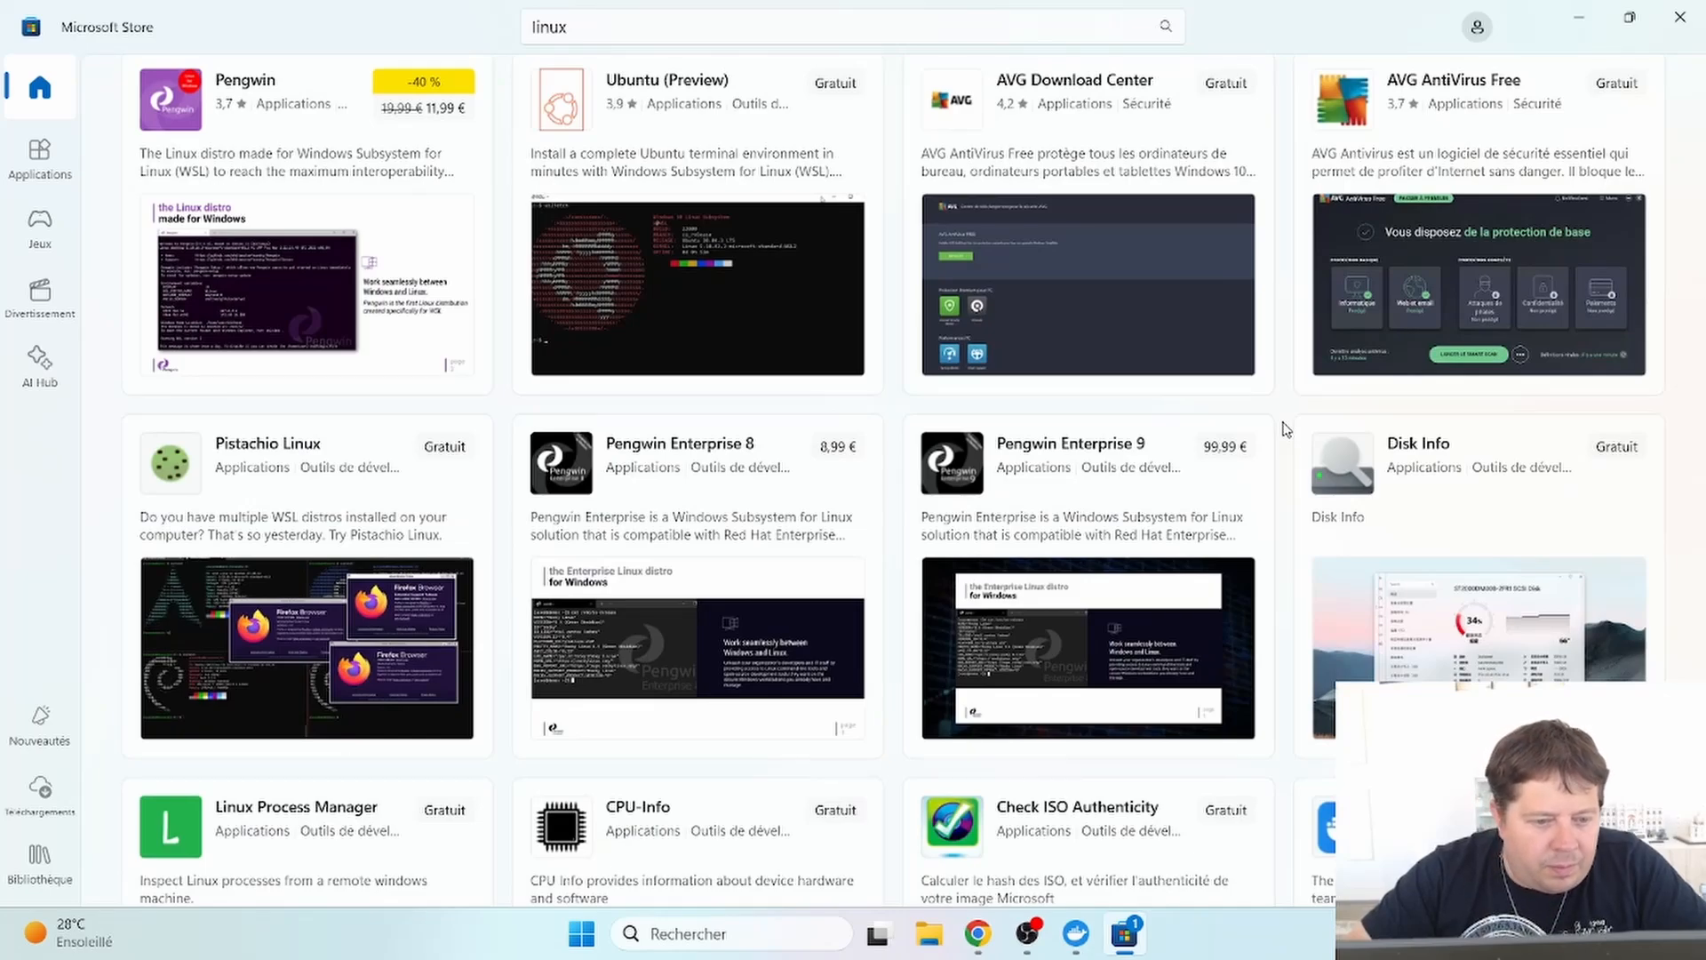
scroll(1282, 430, "down", 5)
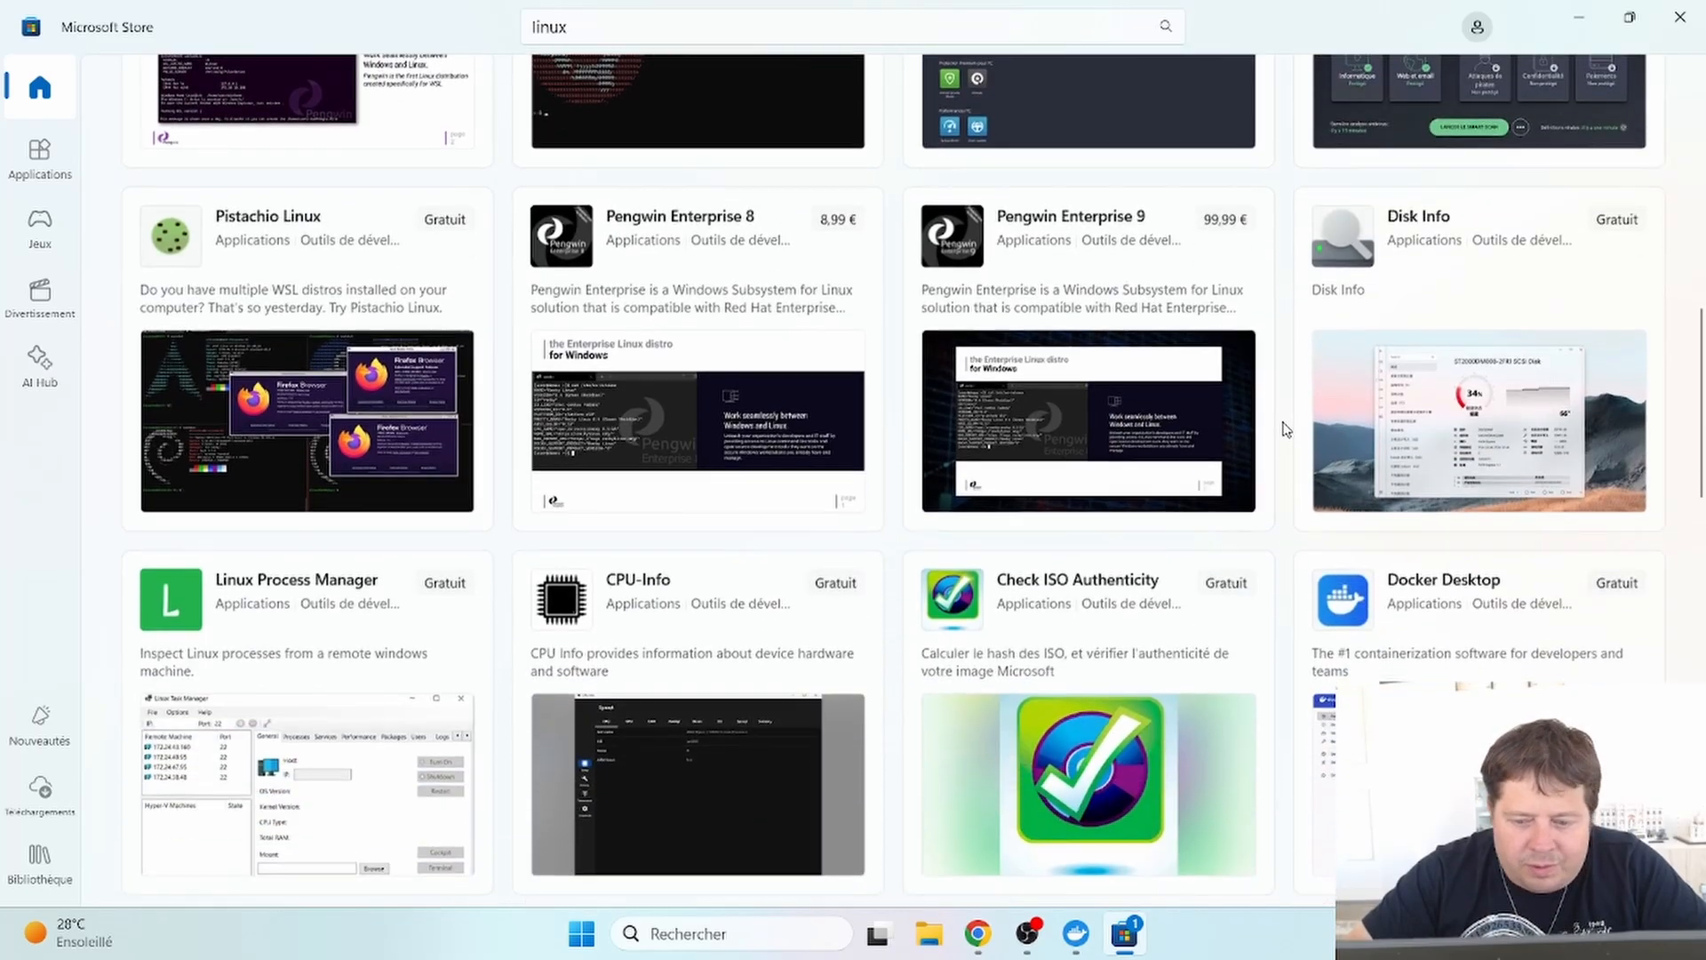
scroll(1282, 429, "down", 2)
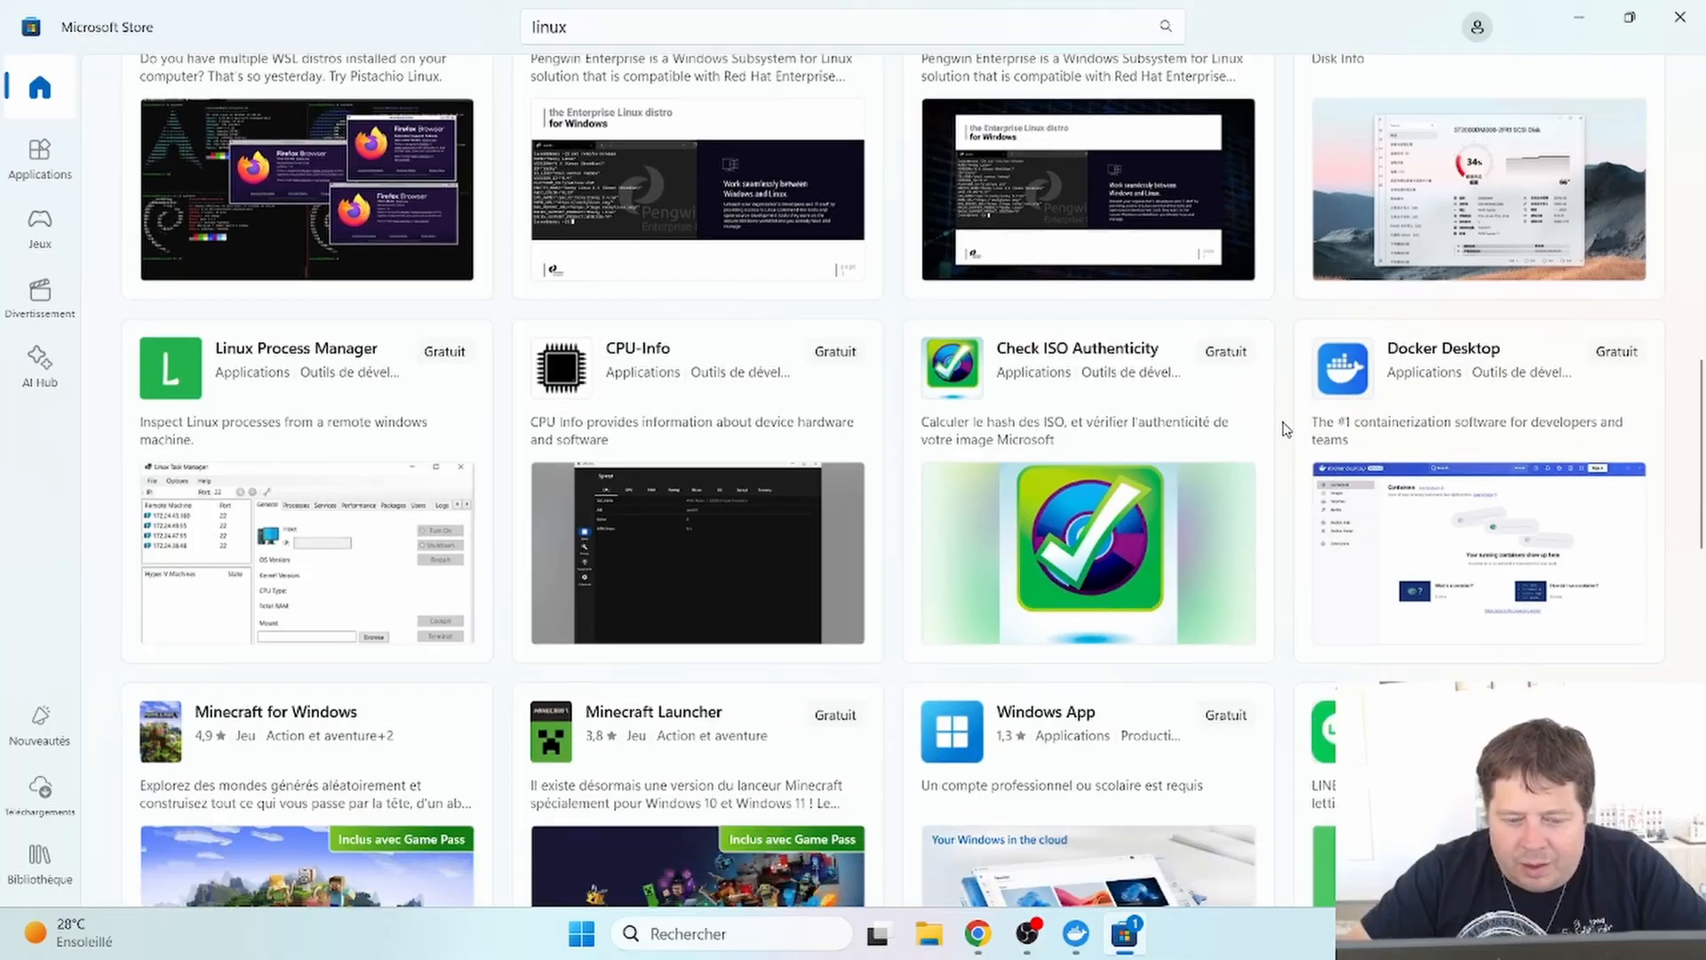
scroll(1282, 429, "down", 4)
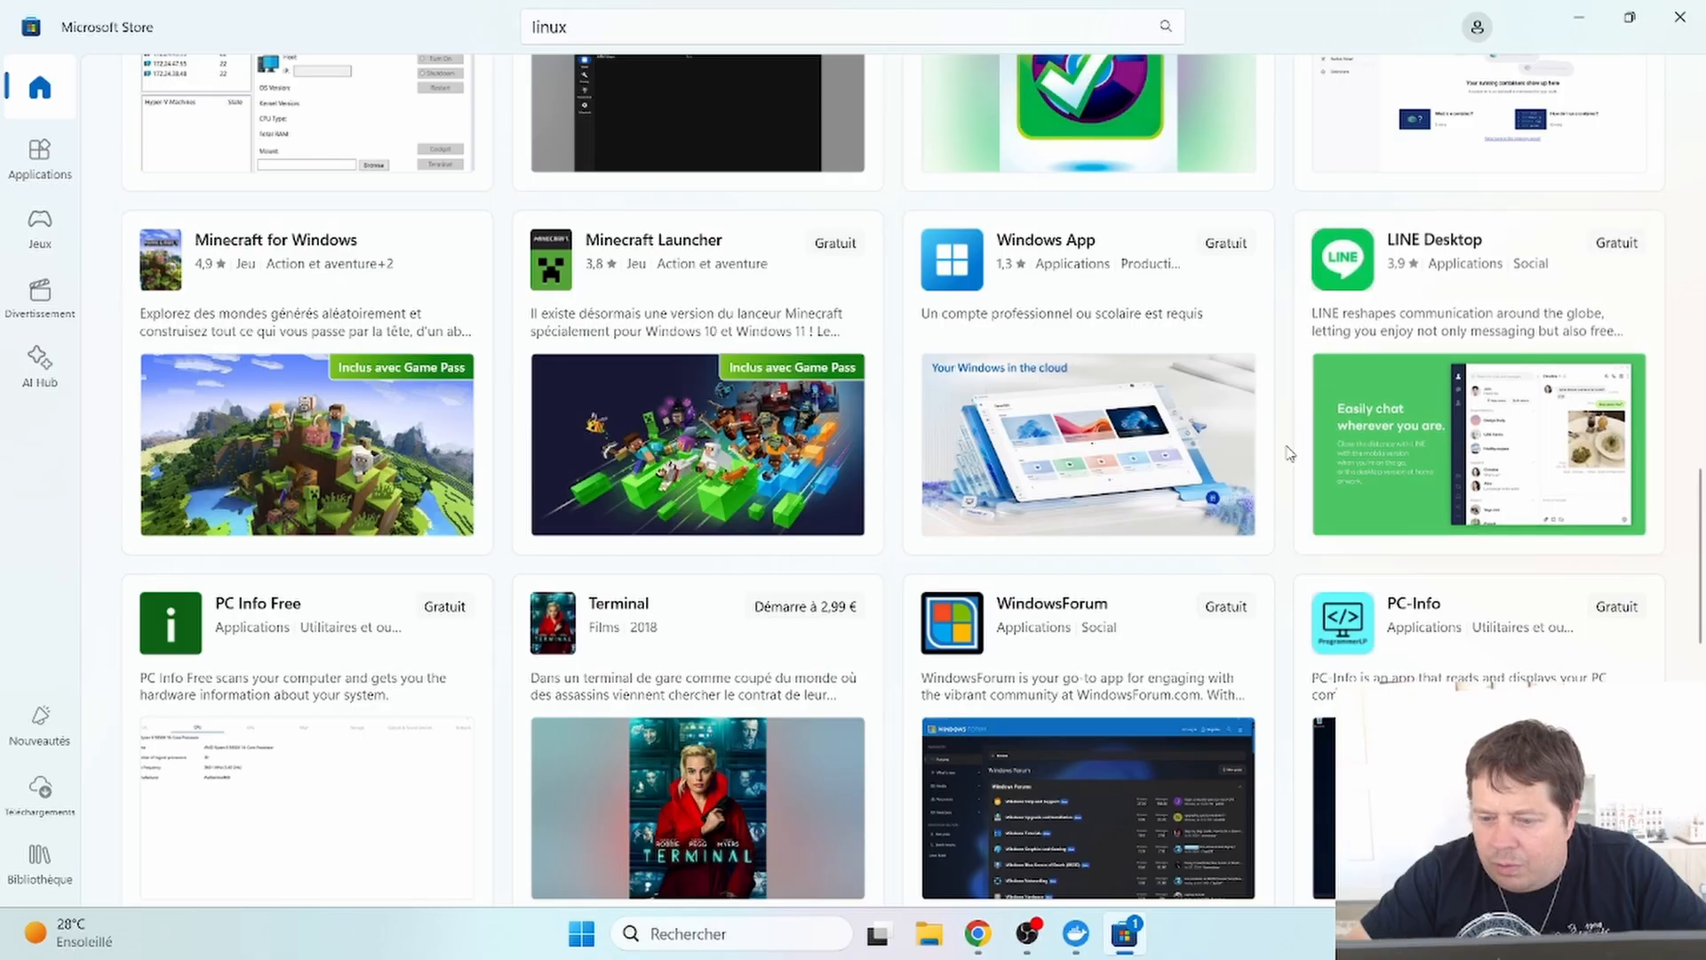
scroll(1282, 513, "up", 15)
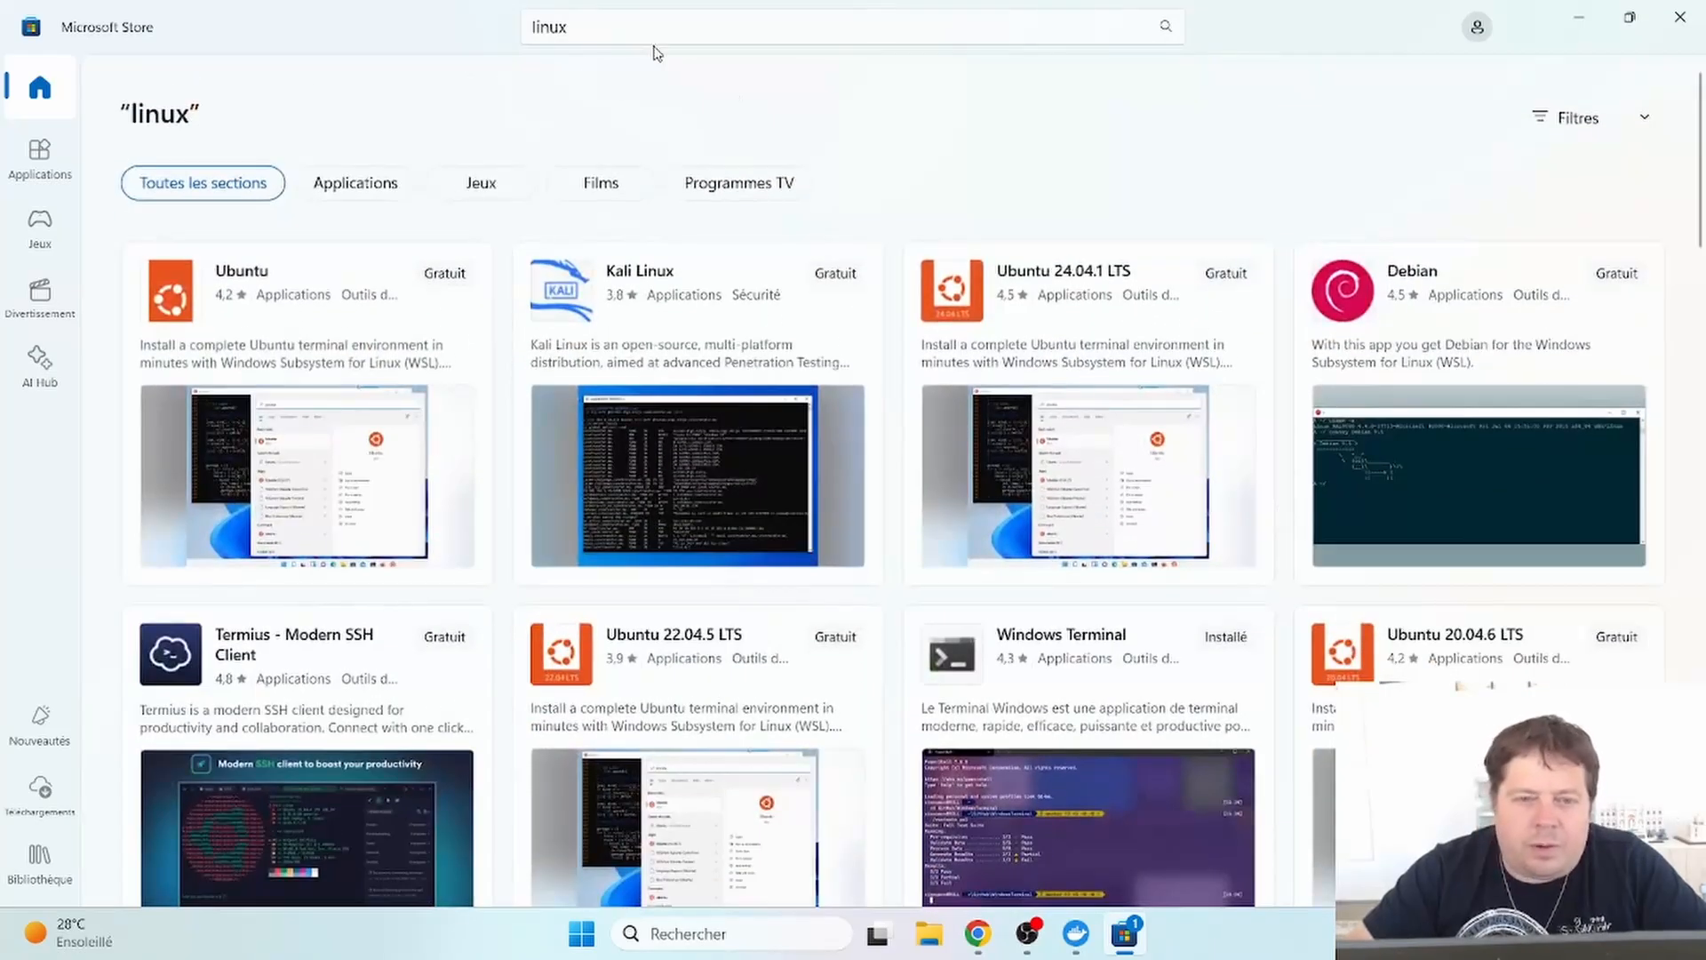
- Search Microsoft Store for 'redhat' and open Canonical's Ubuntu app page from the results
left_click(559, 25)
type("red")
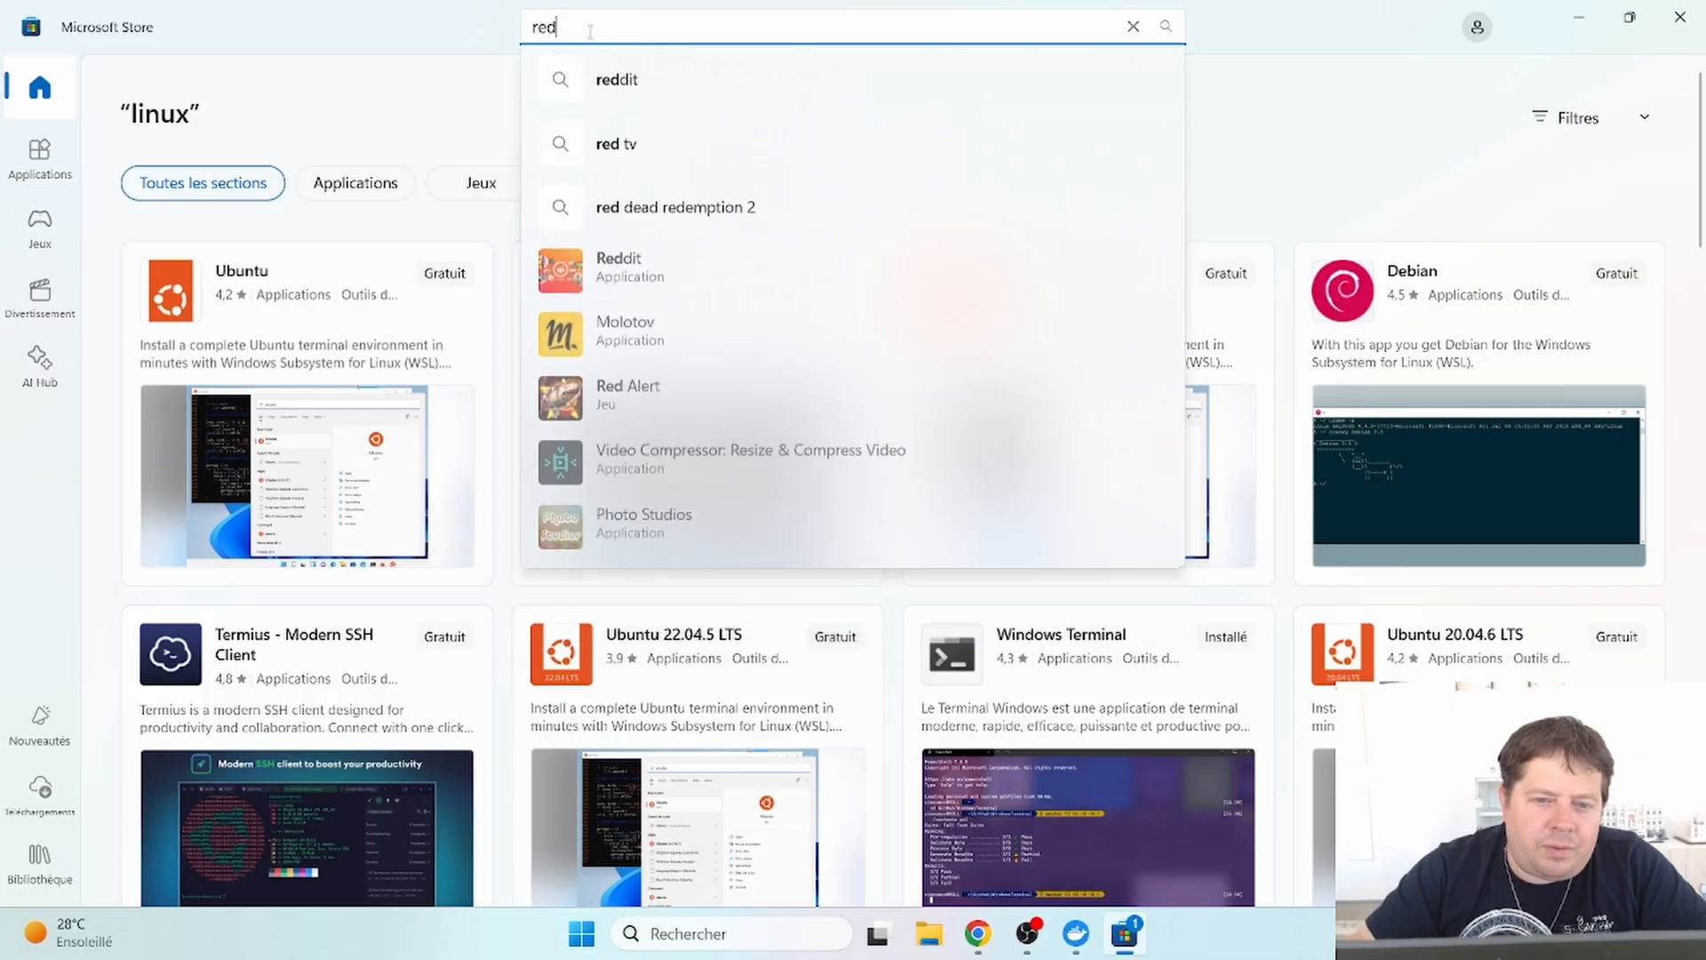
type("hat")
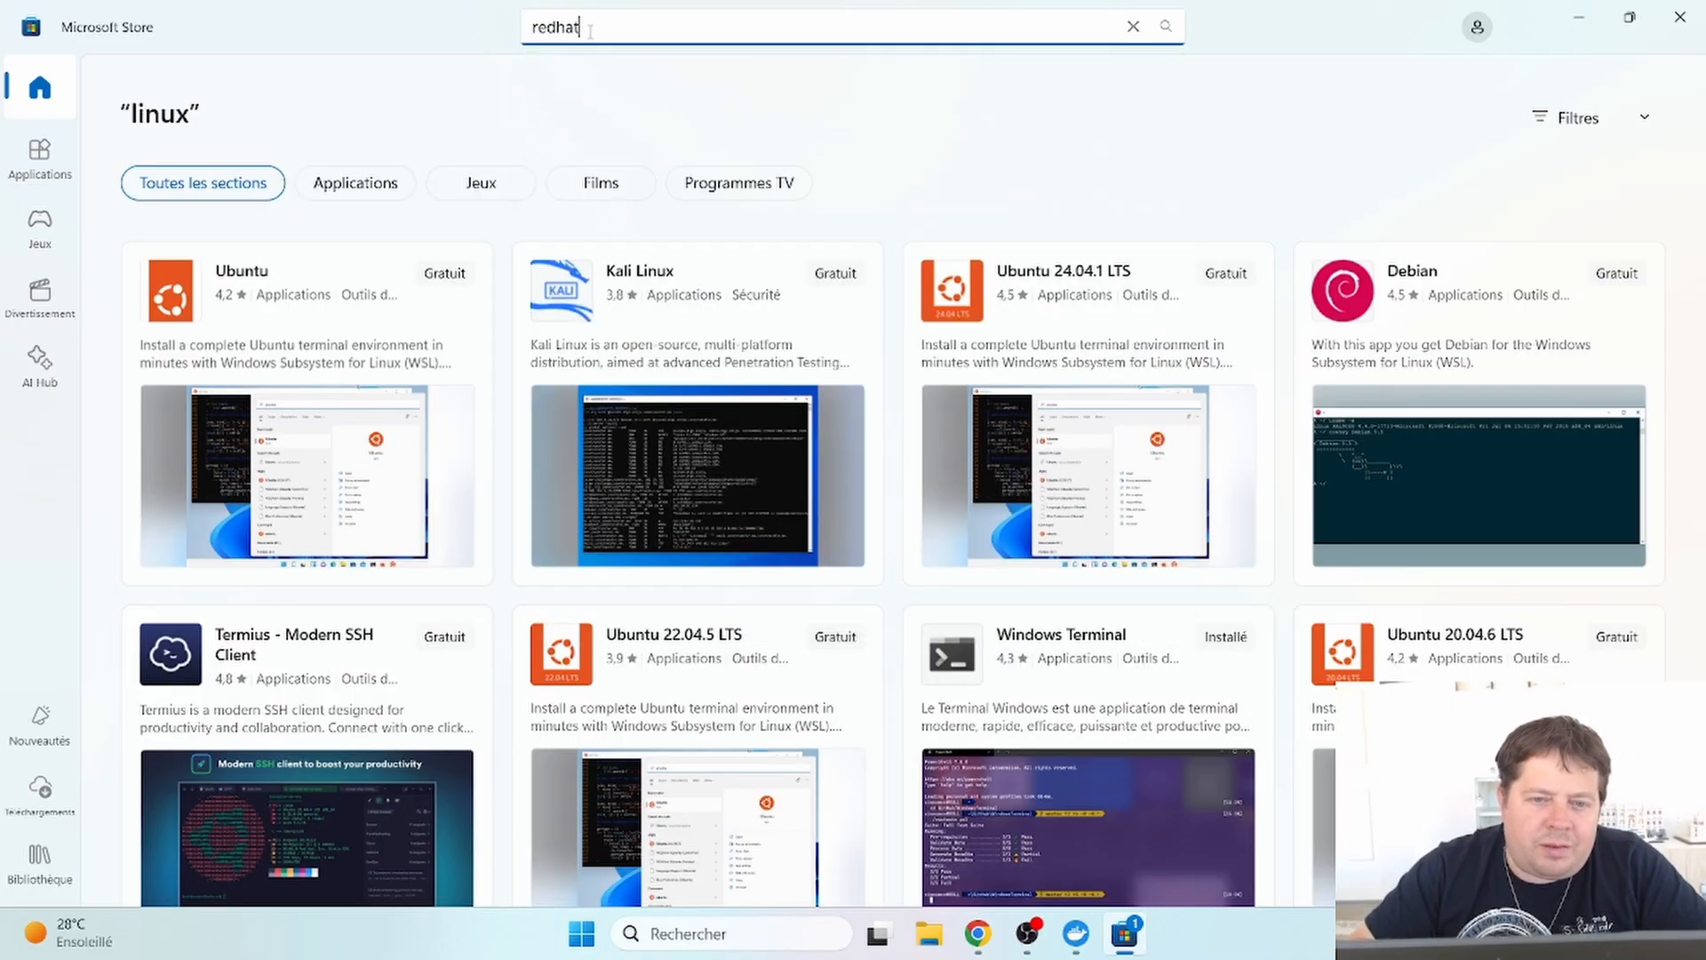
key("Return")
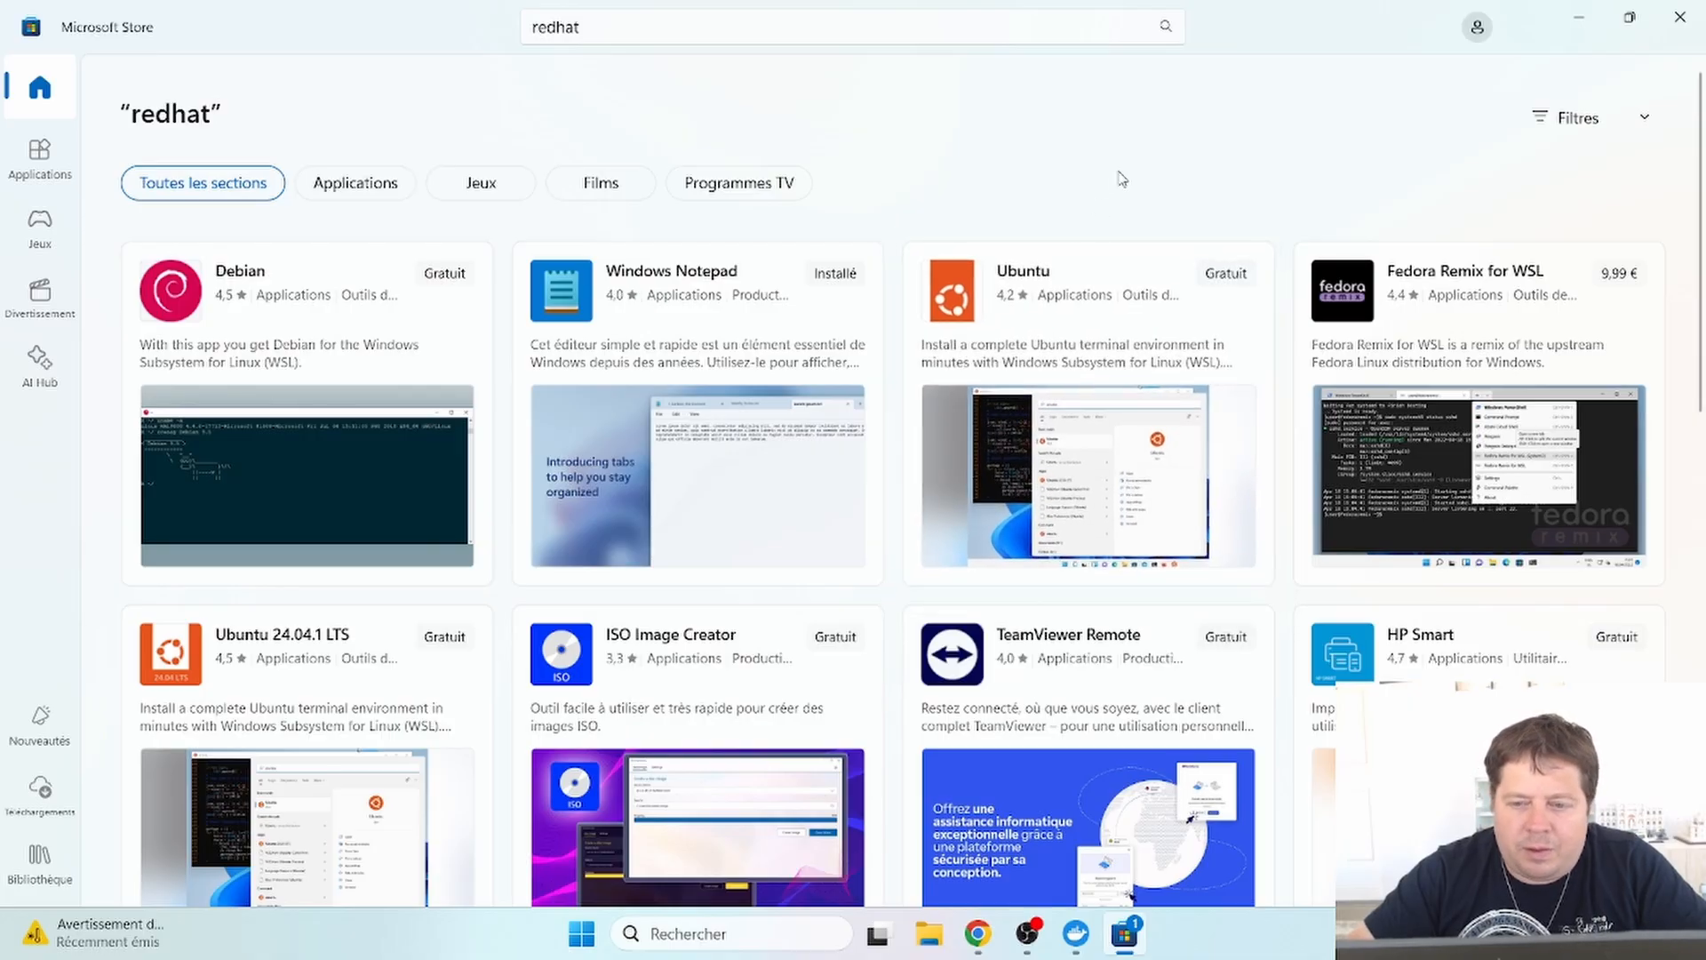
left_click(1226, 283)
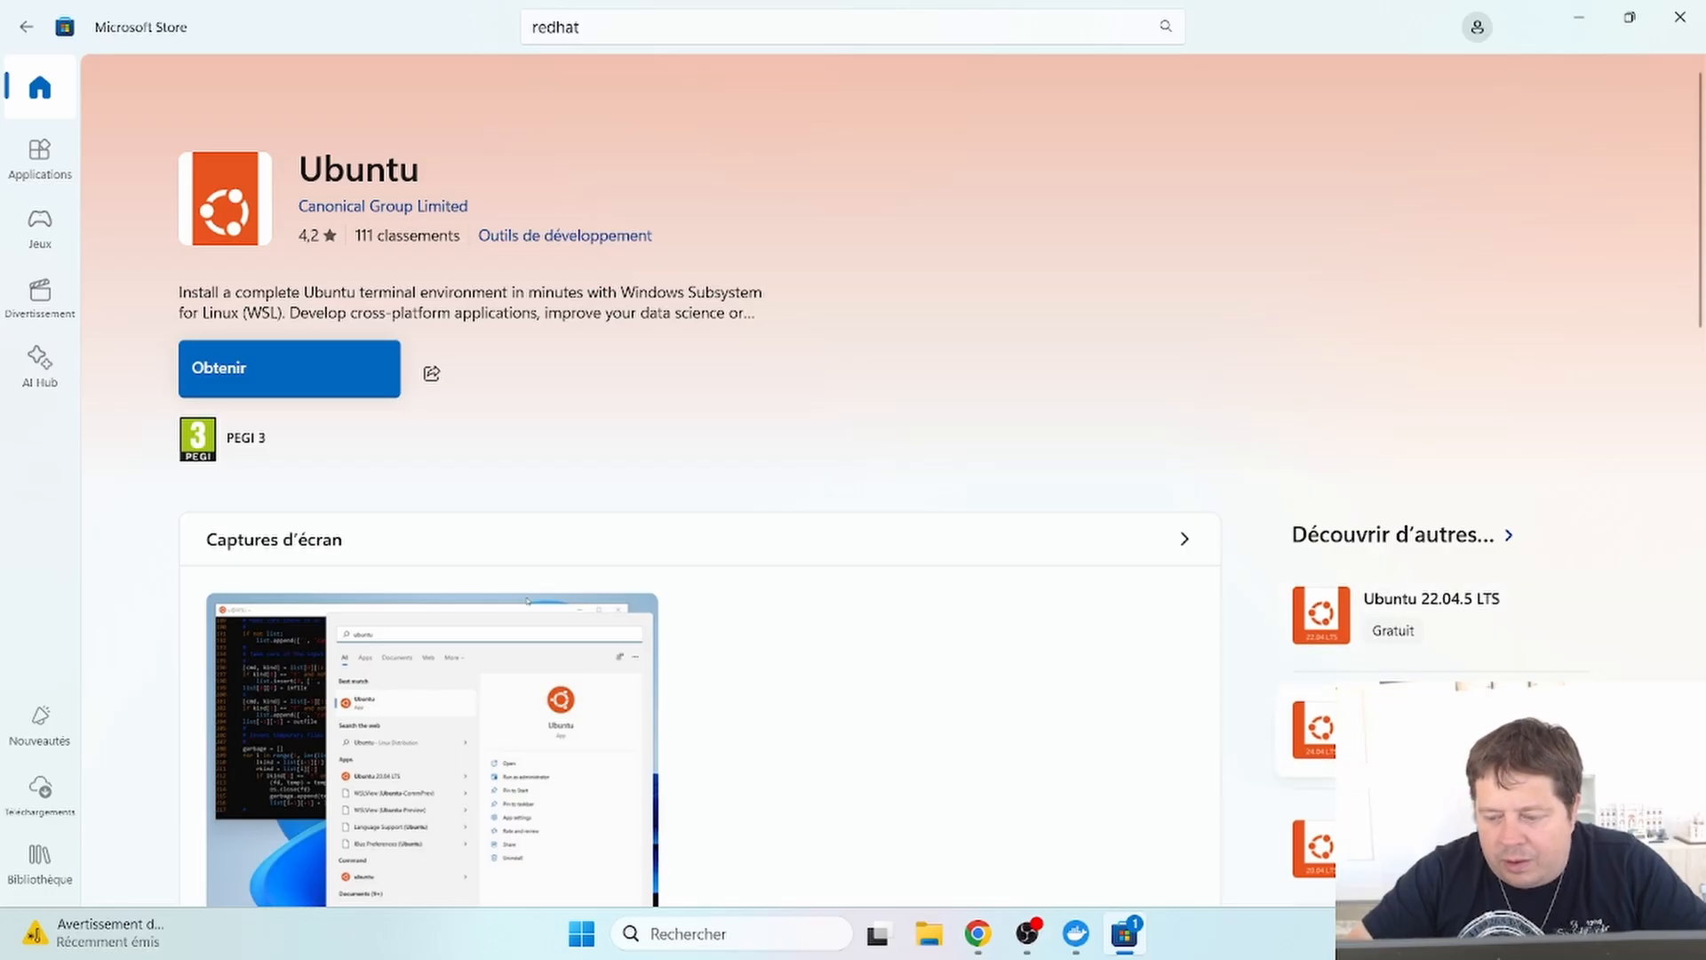
scroll(1194, 629, "down", 3)
scroll(1194, 629, "up", 3)
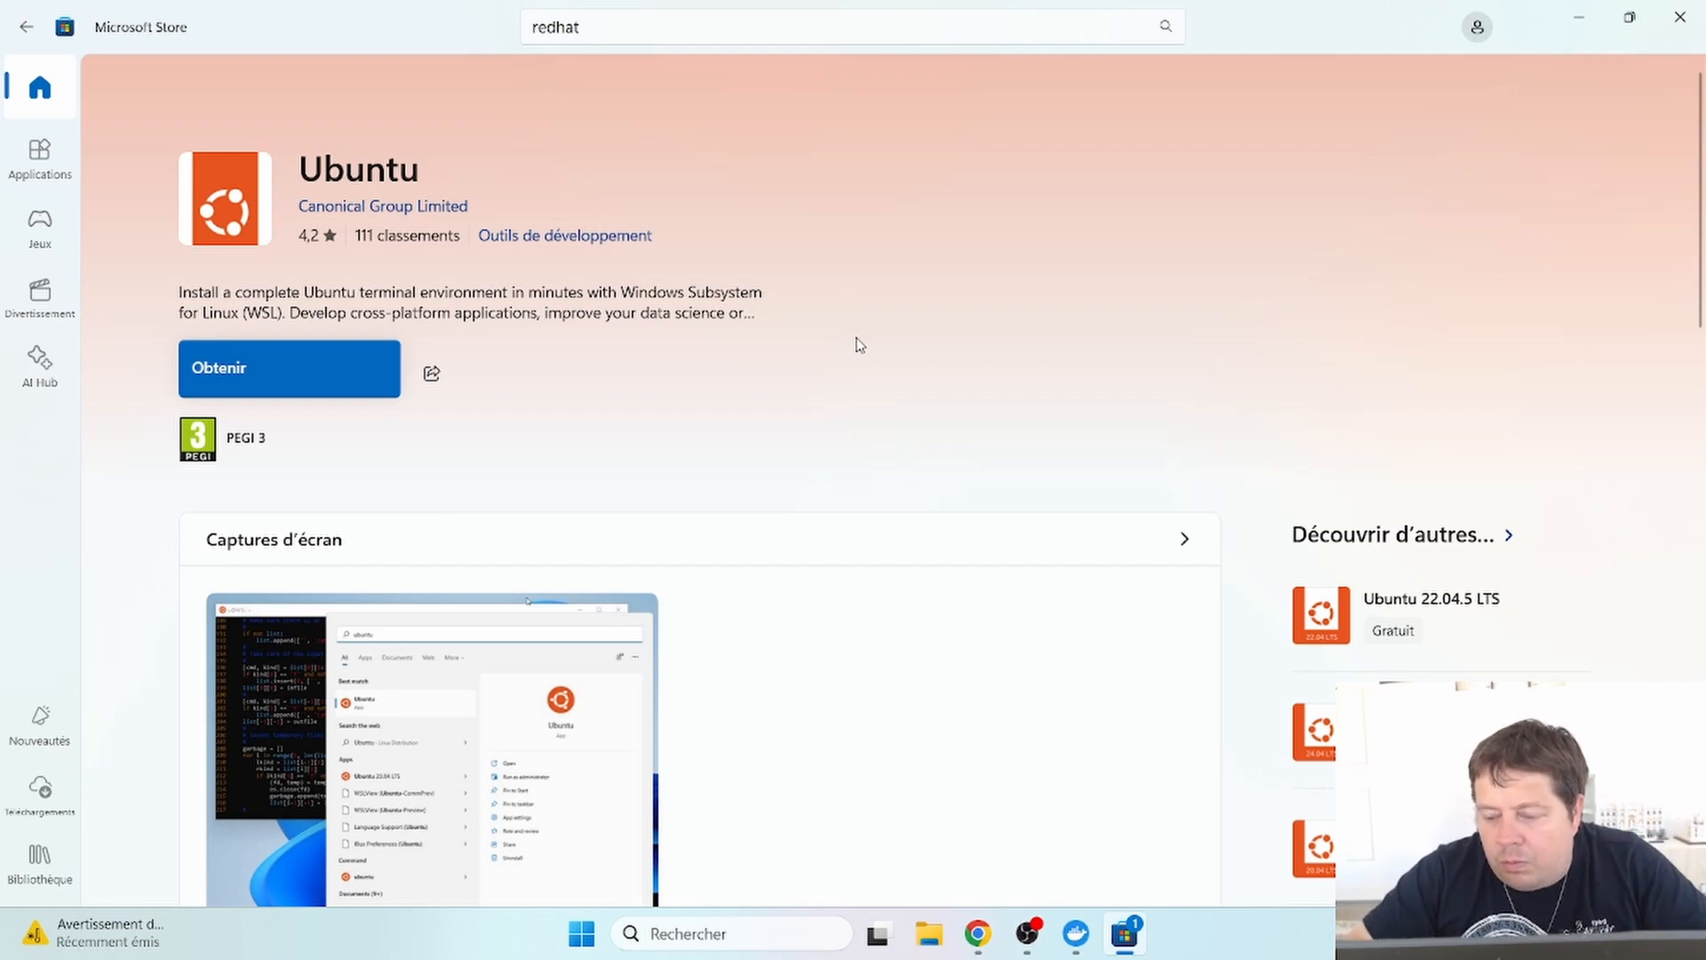
- Download and install Canonical's Ubuntu app with Obtenir
left_click(304, 372)
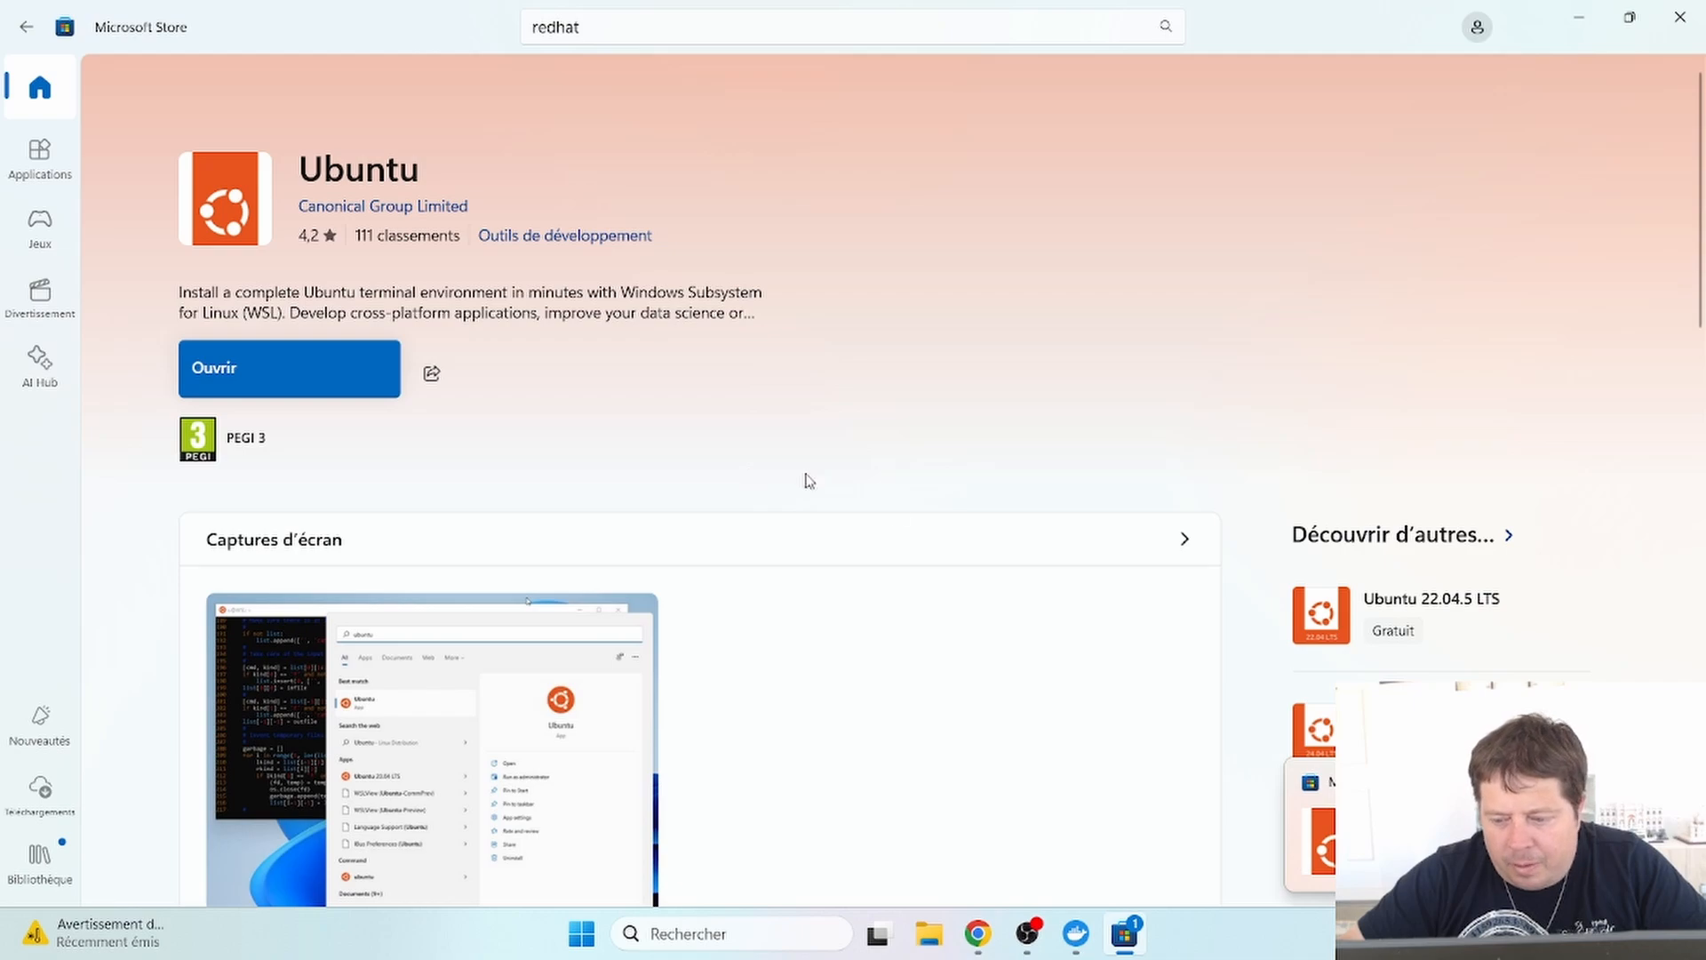
- Launch Ubuntu and create the default UNIX username and password at the first-run prompts
left_click(1457, 826)
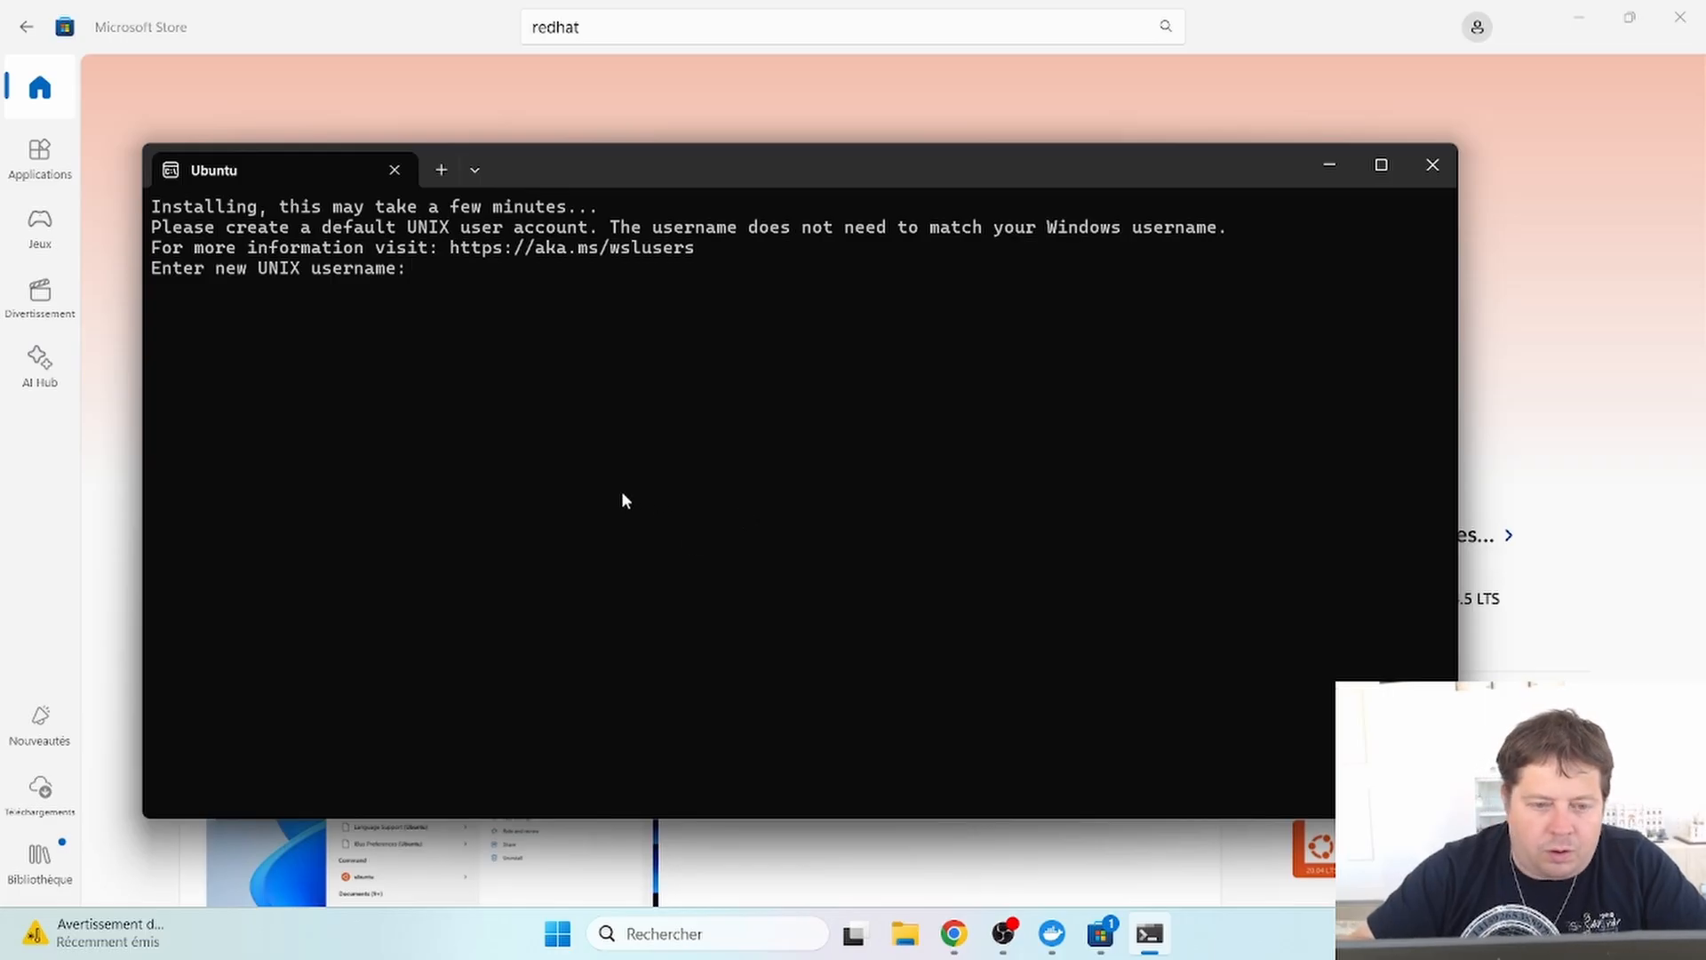
type("ldadno")
key("BackSpace")
key("BackSpace")
key("BackSpace")
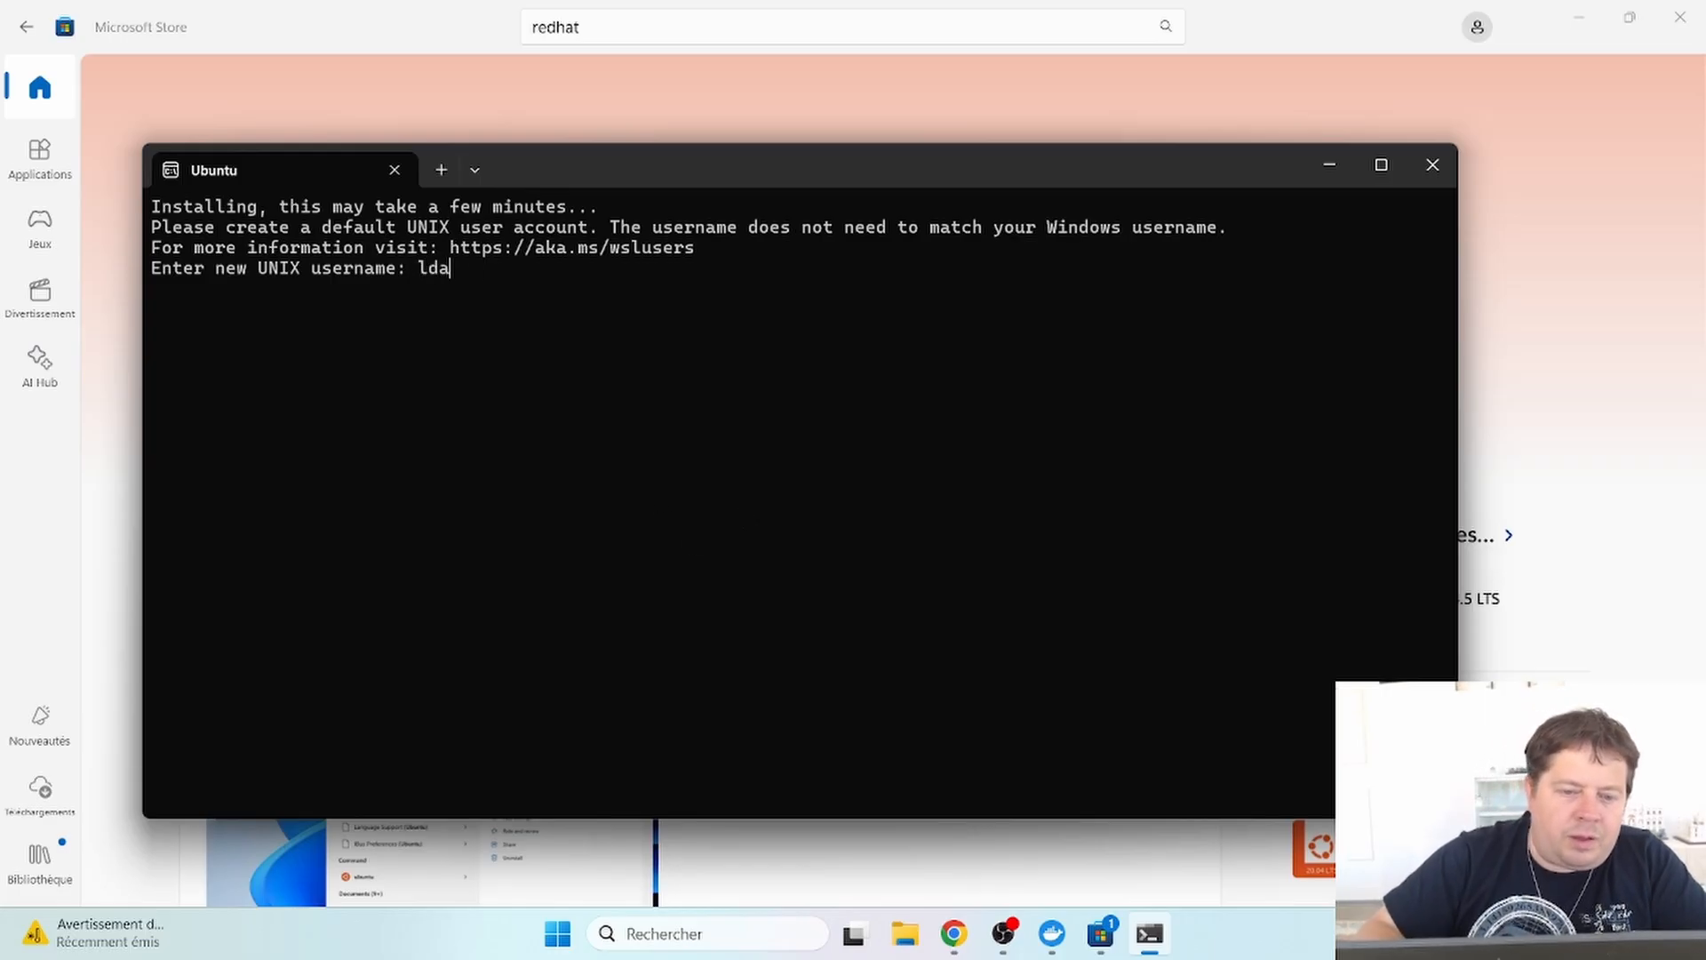
type("dno")
key("BackSpace")
key("BackSpace")
key("BackSpace")
type("ndoy")
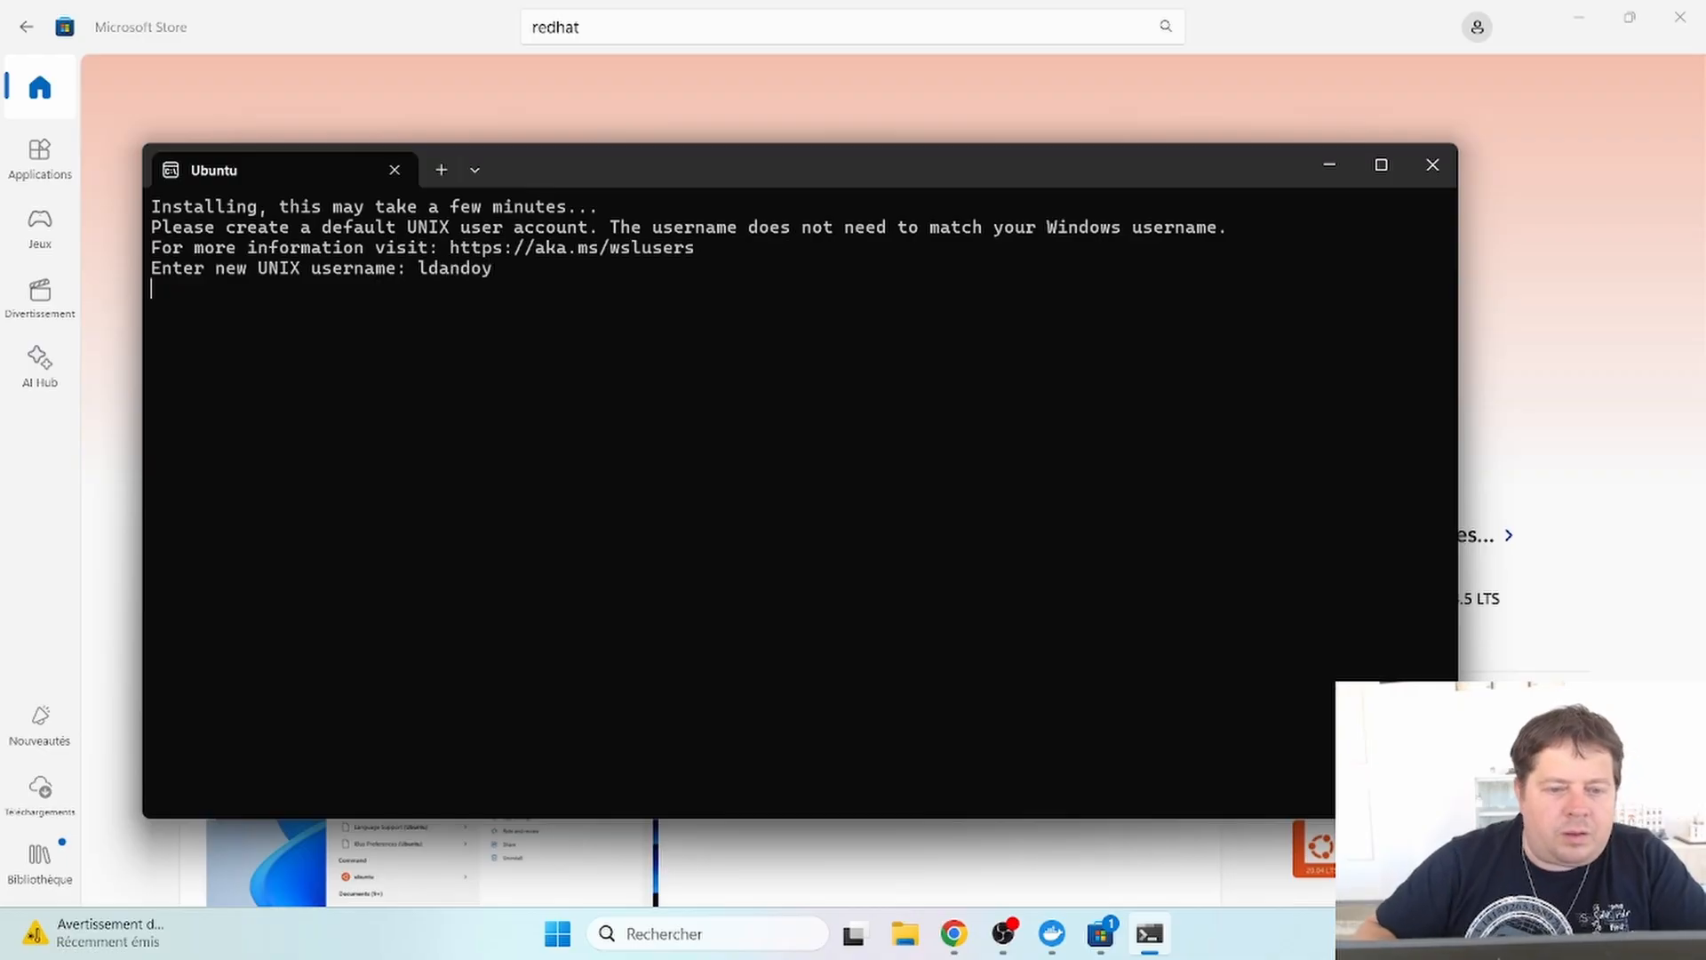
key("Return")
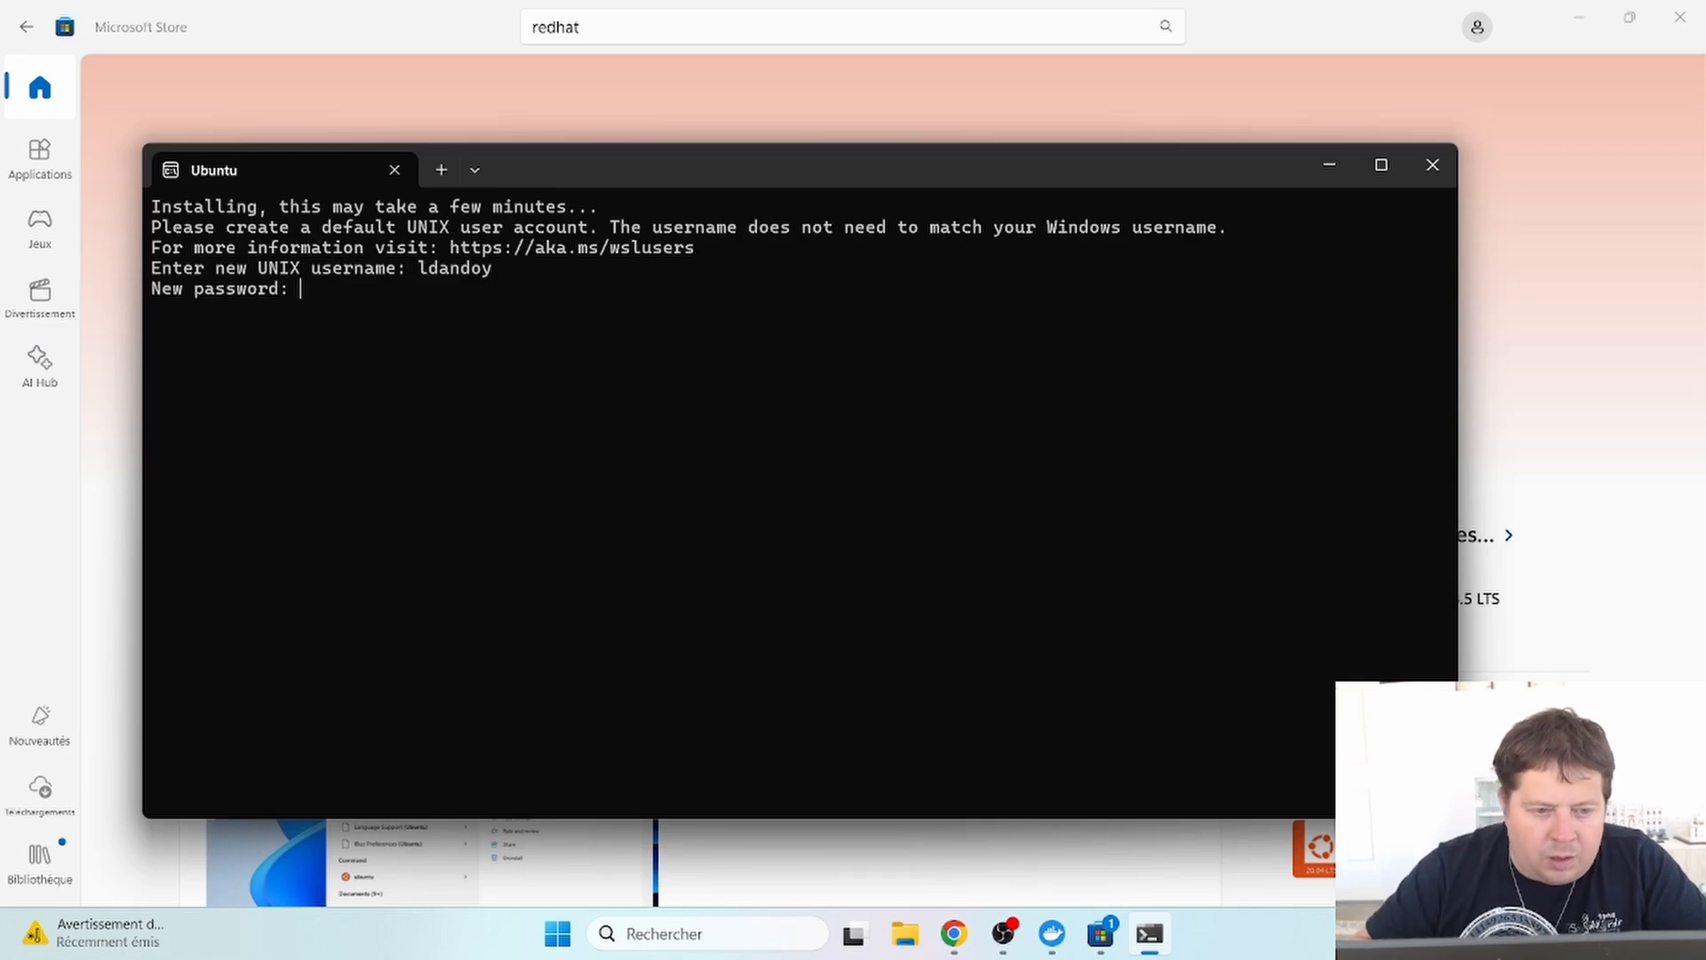
key("Return")
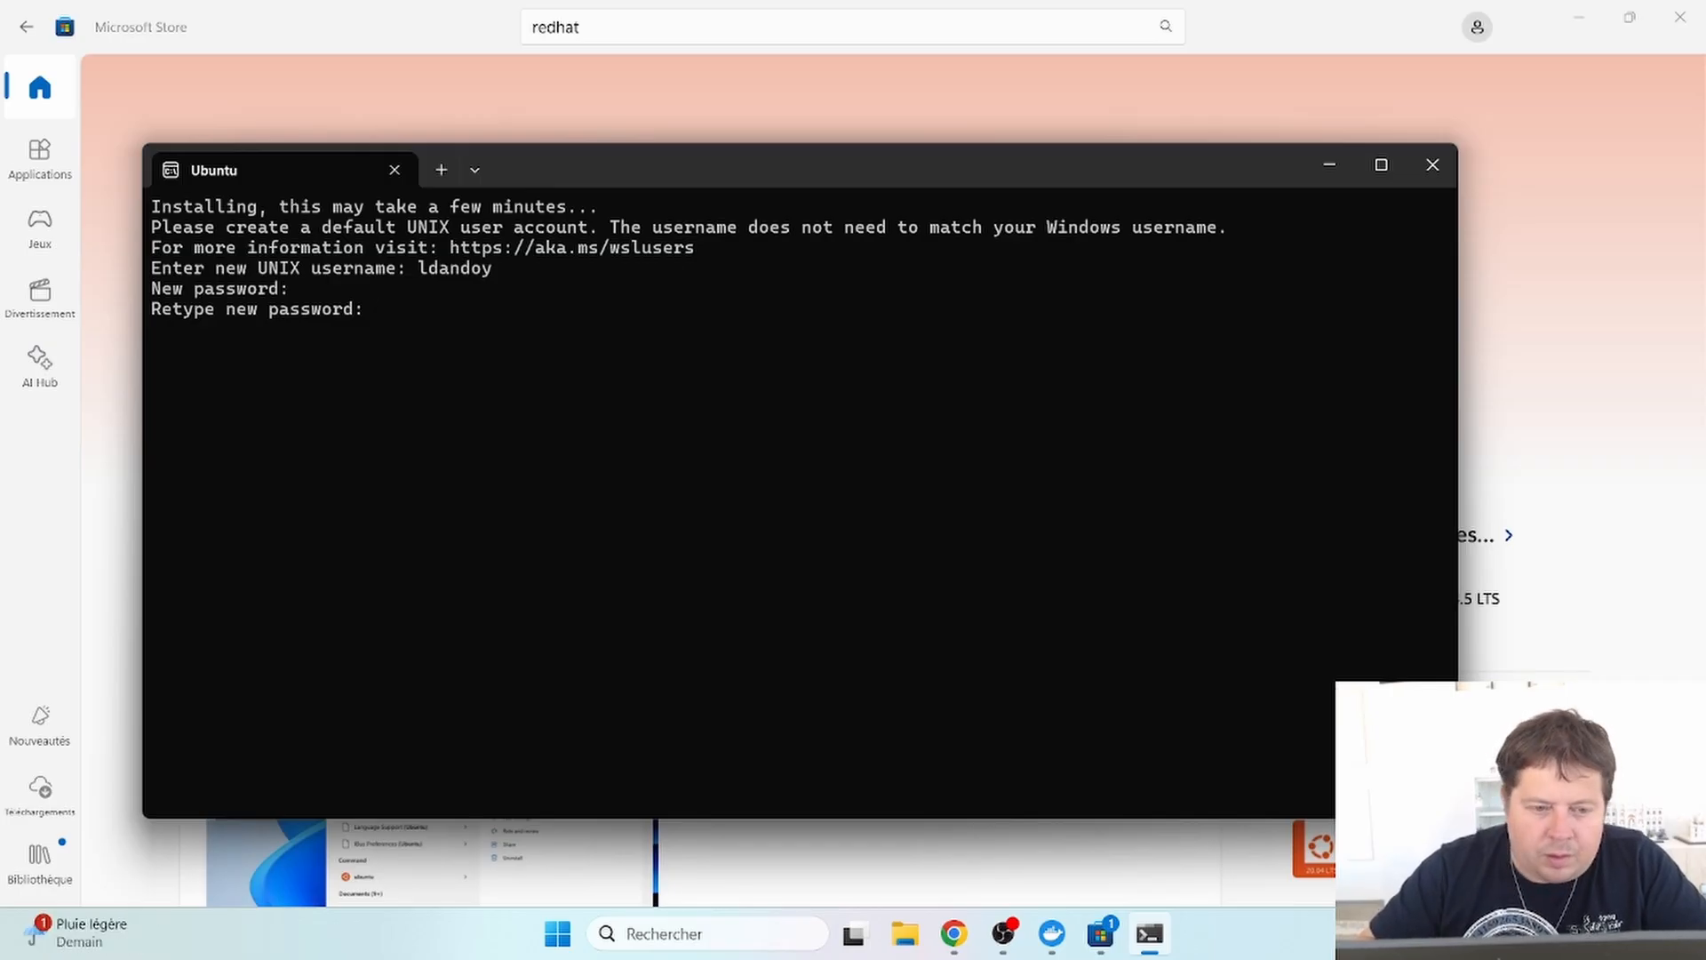
key("Return")
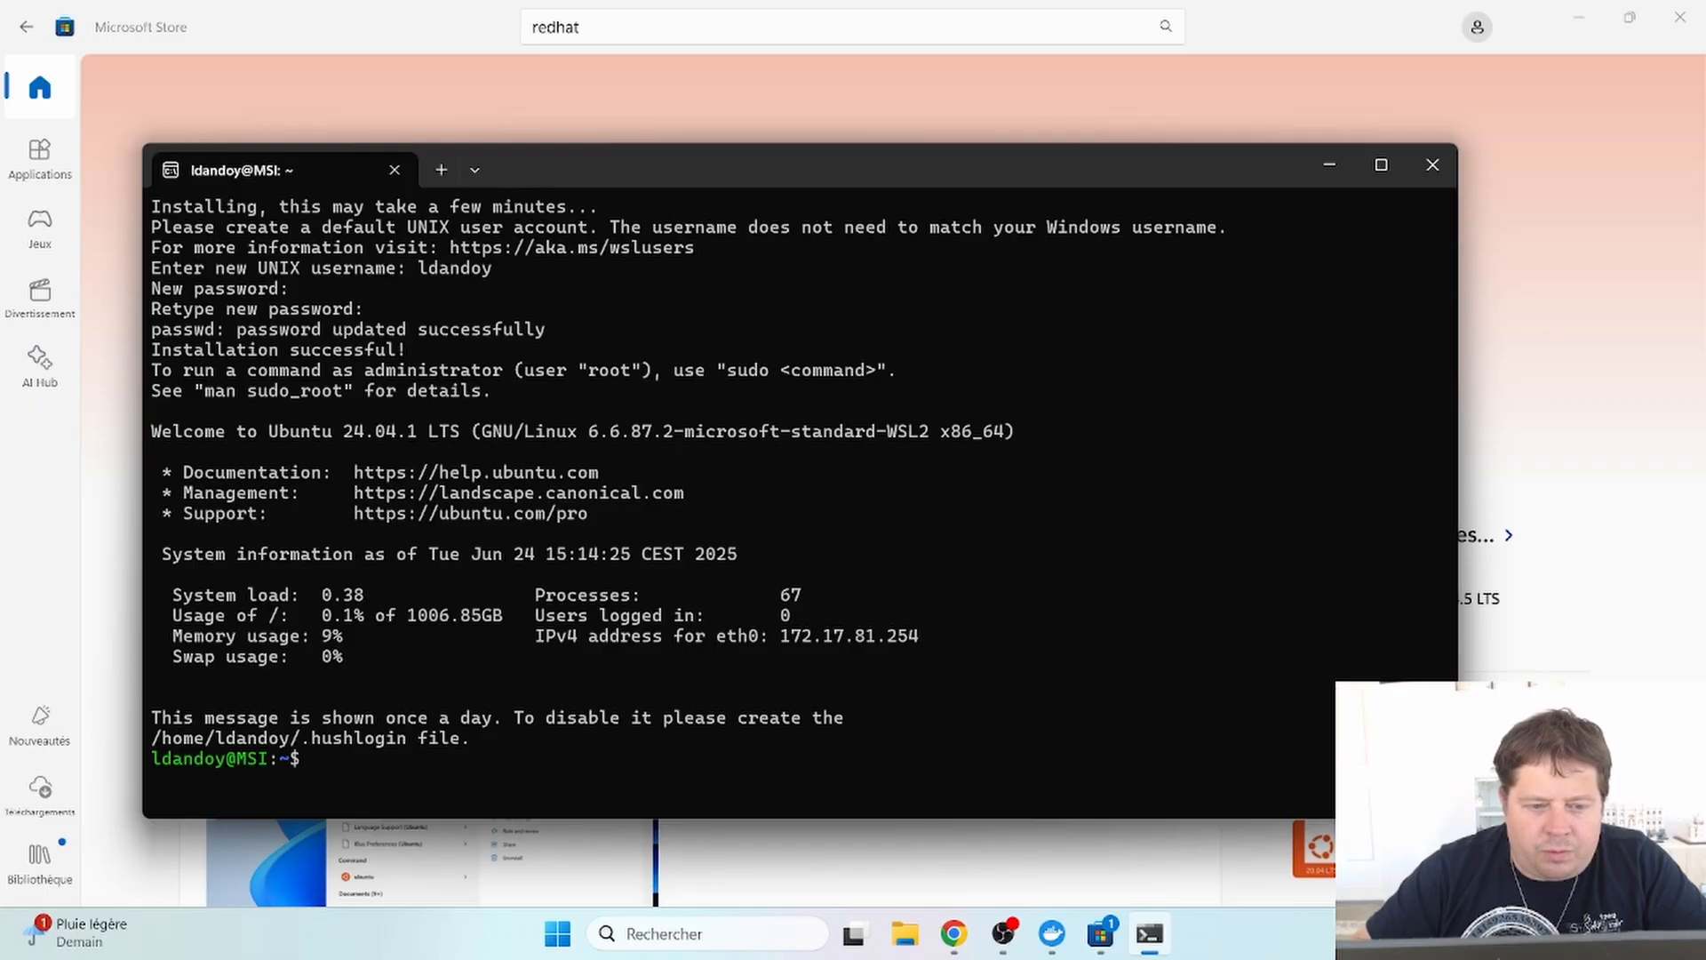
- Run ls, then pwd after a mistyped pws, to show the empty home directory's path
type("ls")
key("Return")
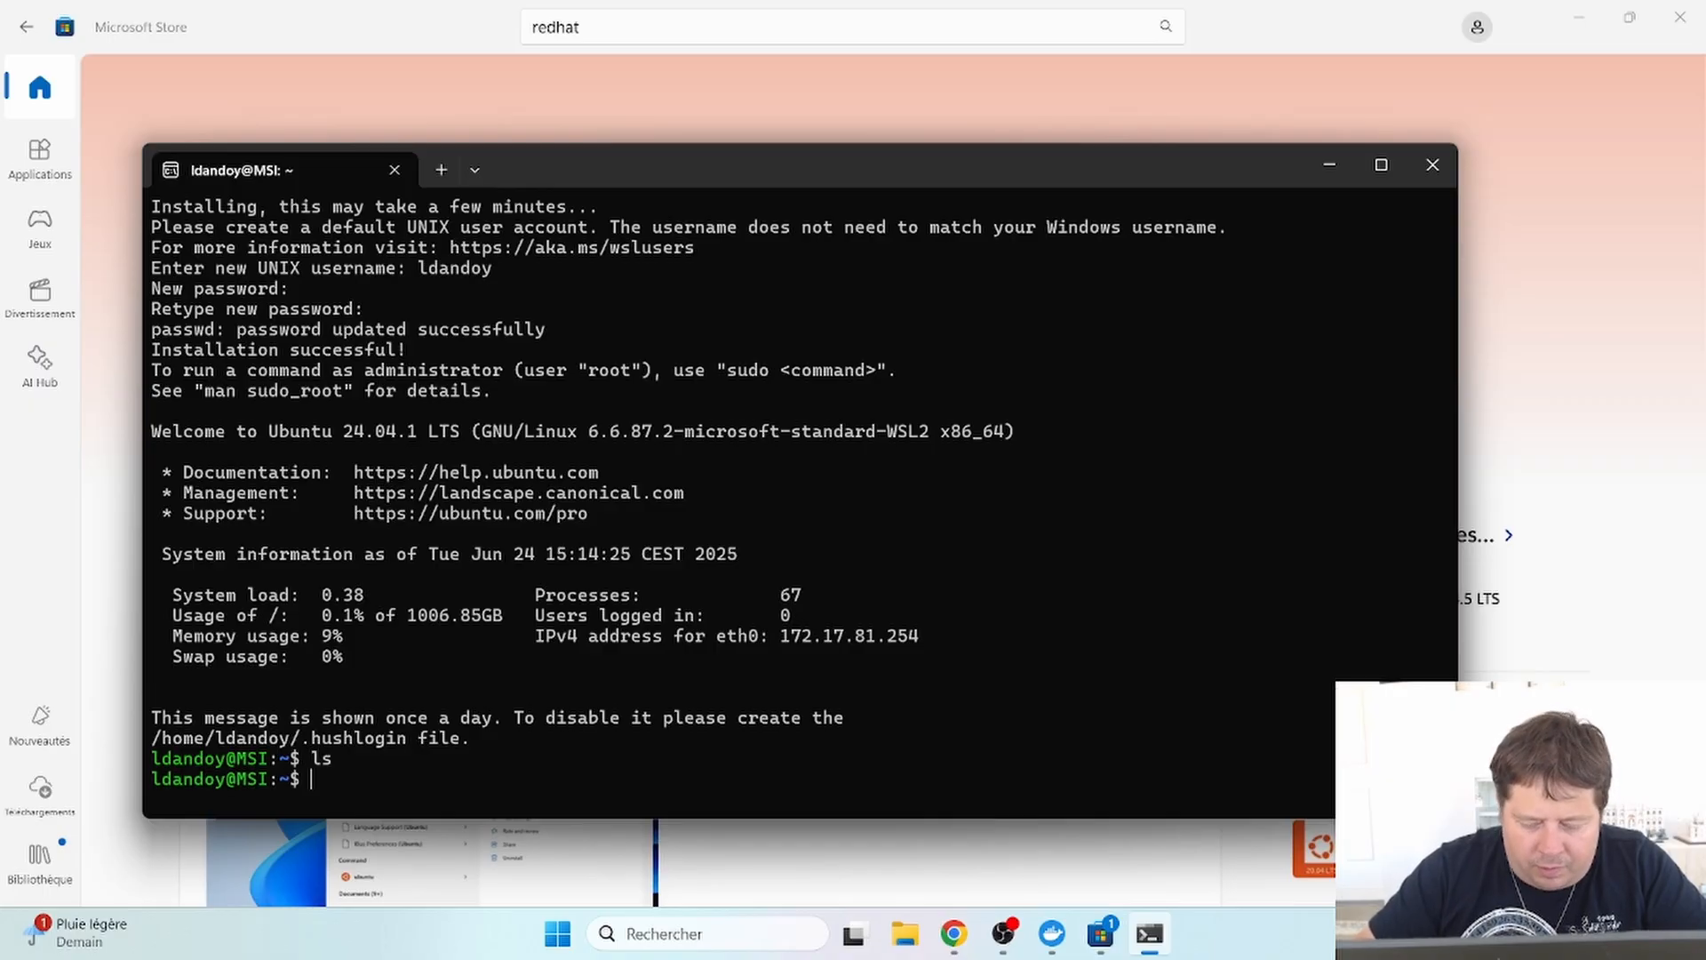
type("pws")
key("Return")
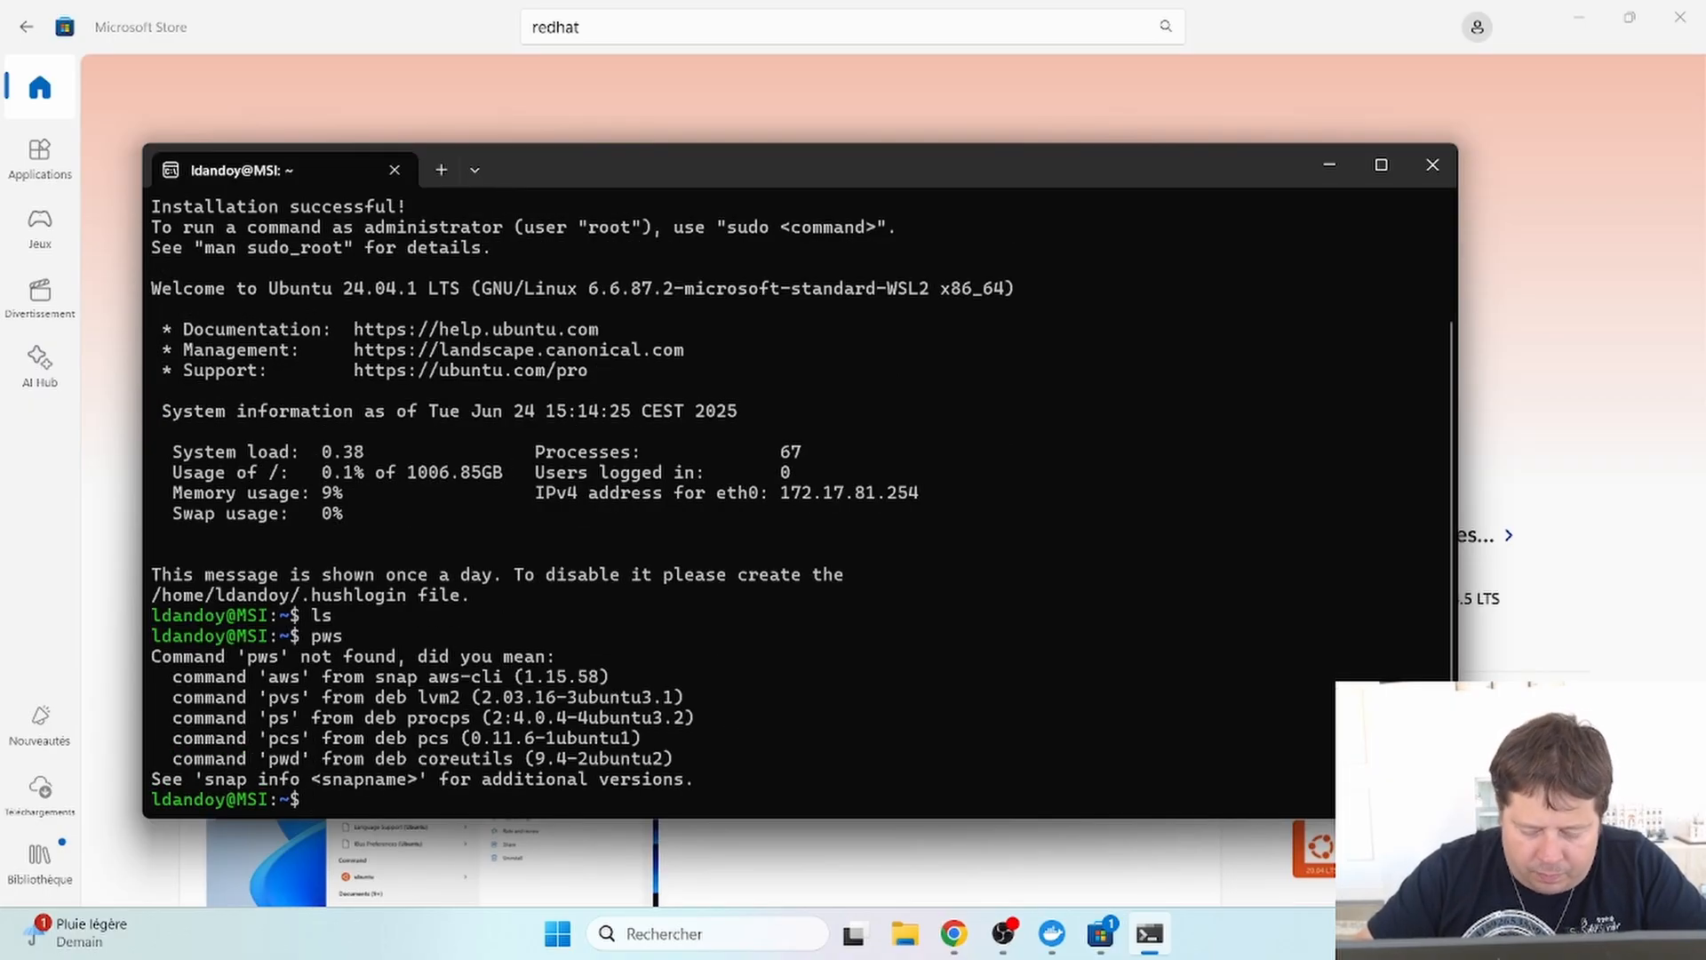
type("pwd")
key("Return")
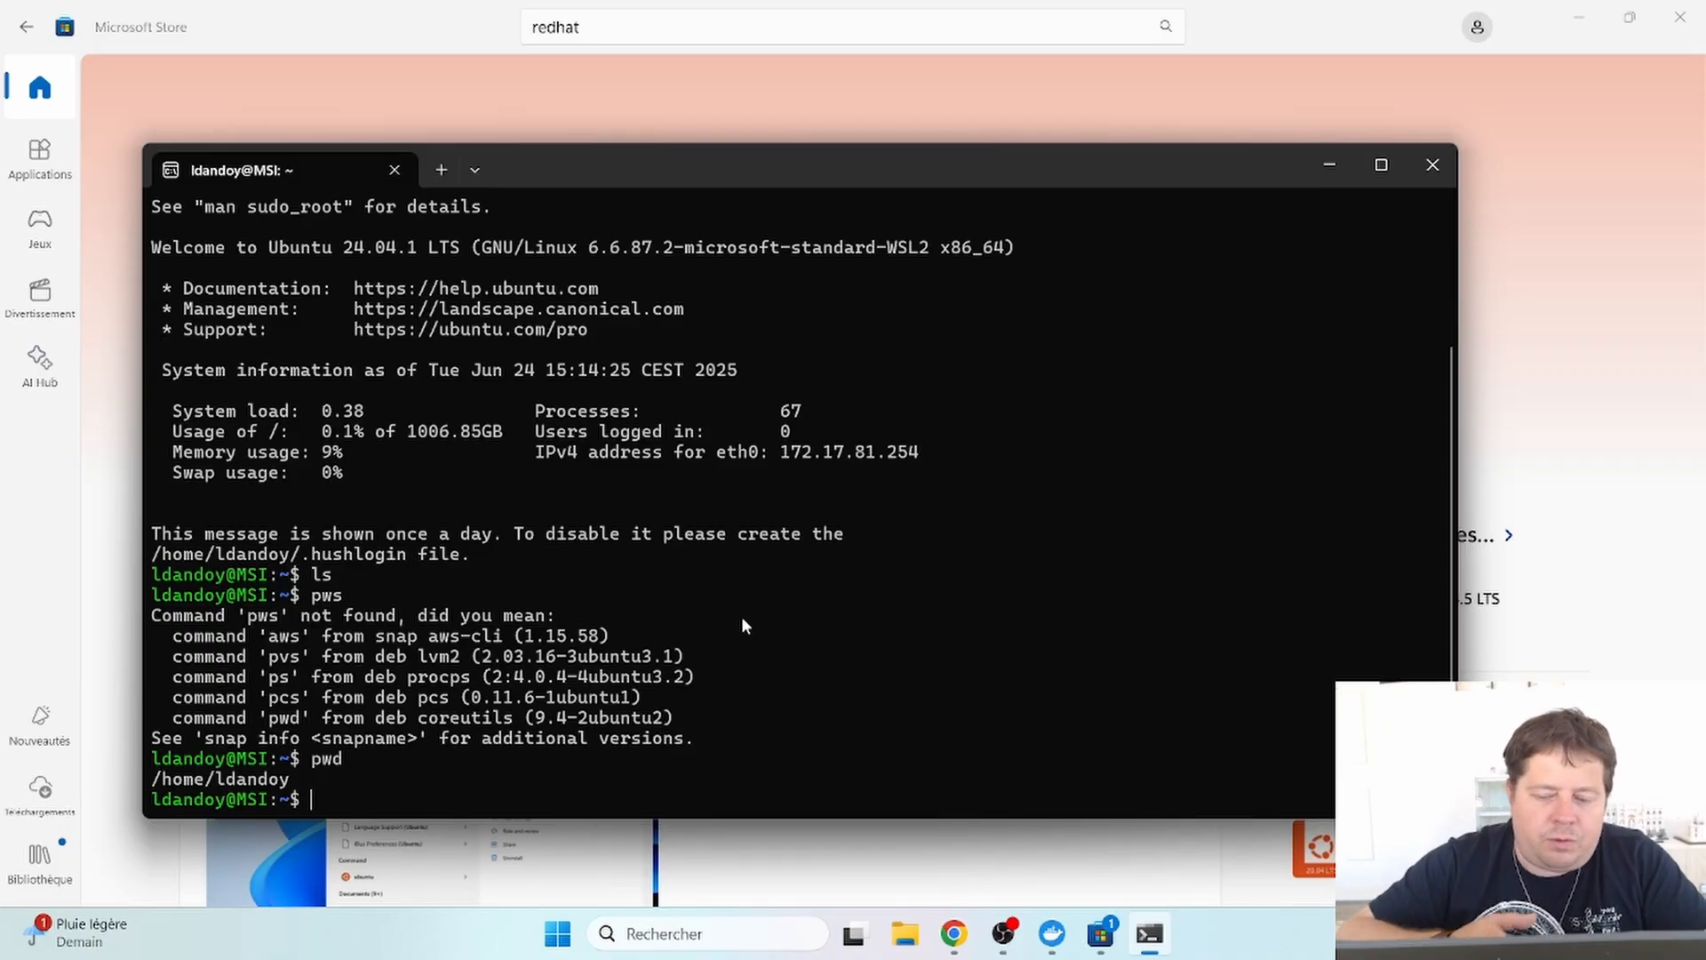
- Close the Store, refetch WSL distros, enable Ubuntu integration, and apply and restart Docker
left_click(1327, 163)
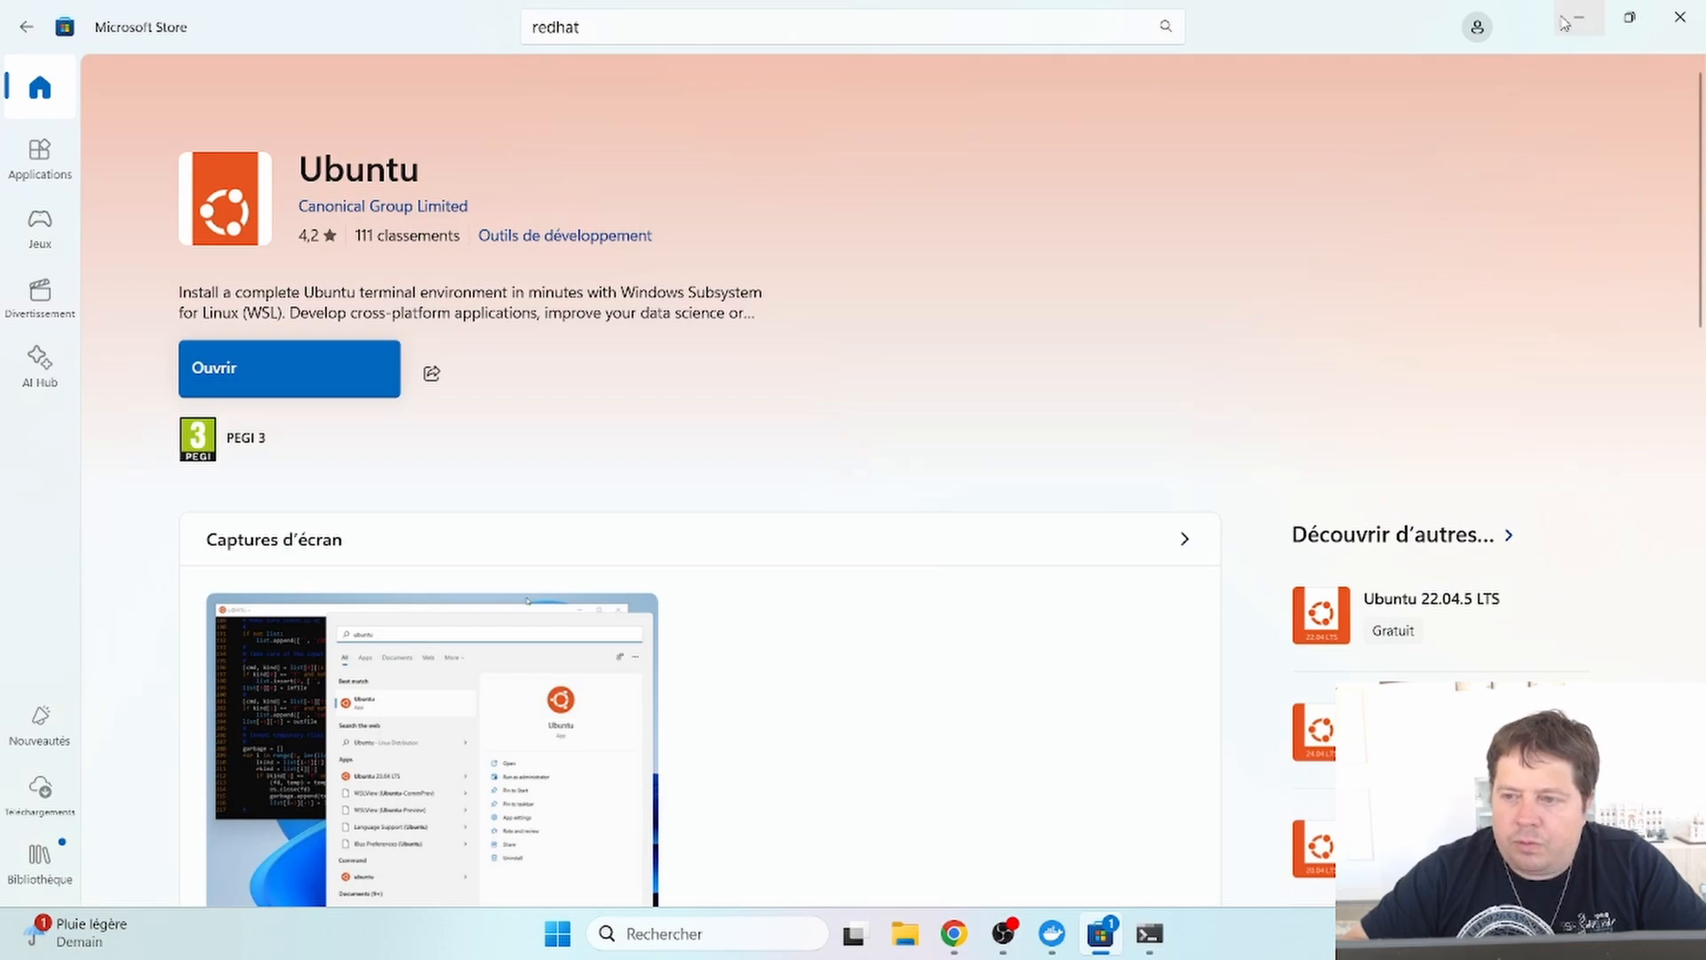
left_click(1679, 17)
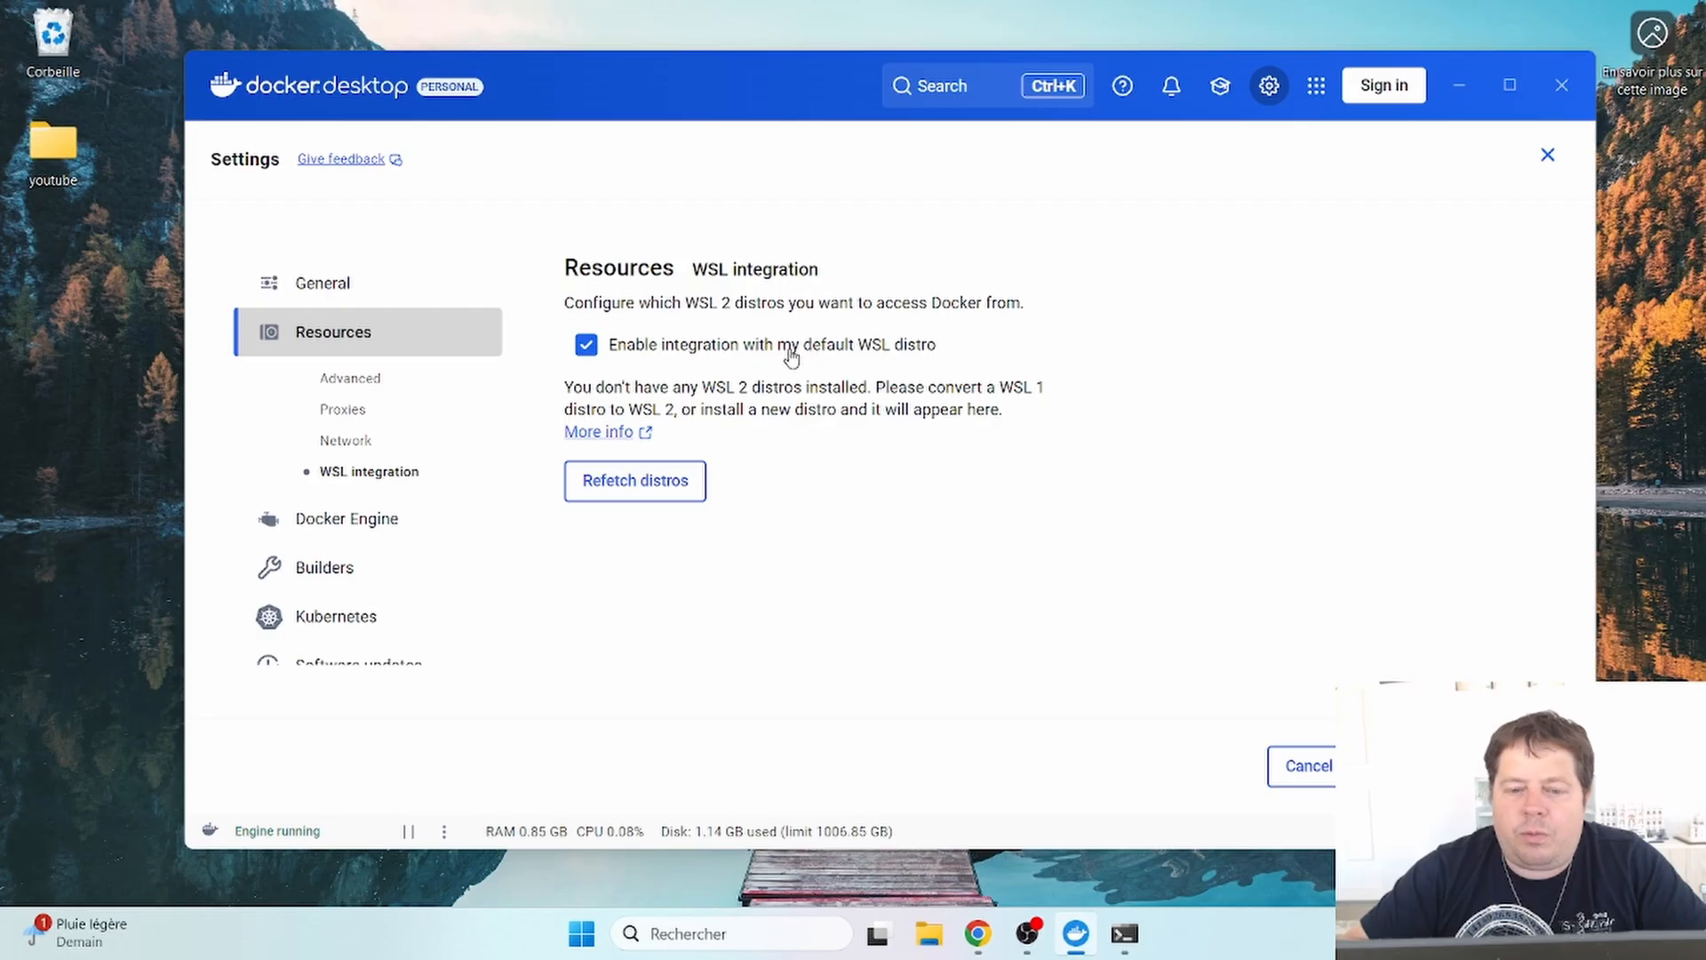
left_click(634, 480)
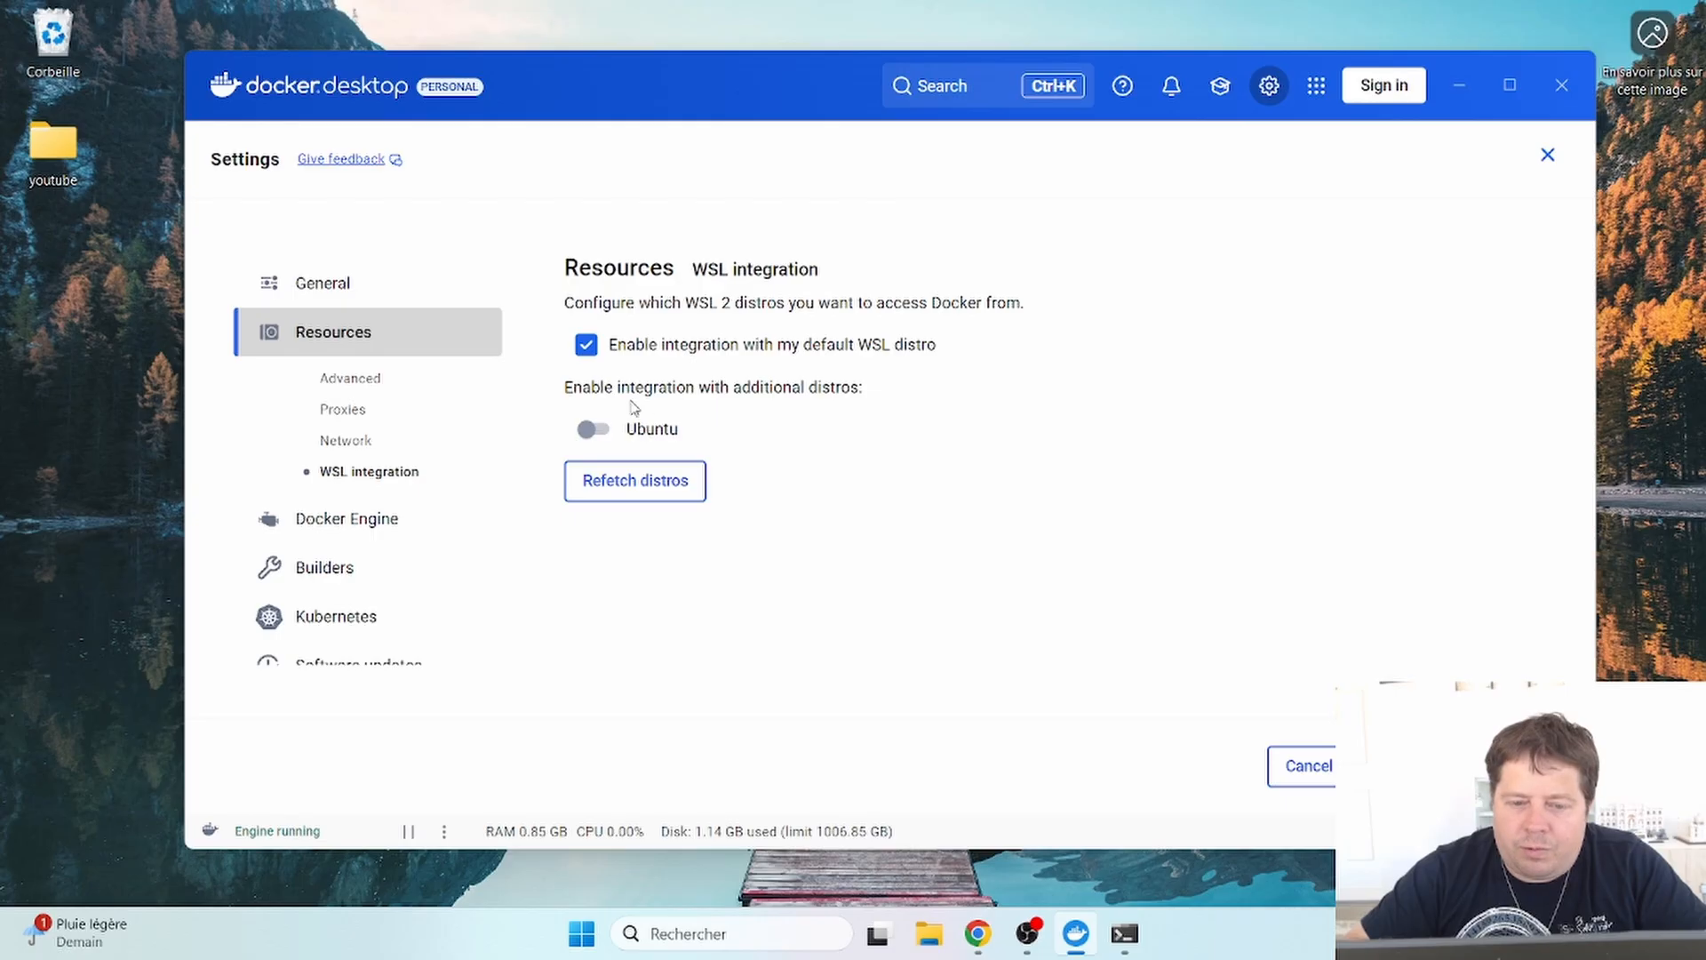
left_click(594, 429)
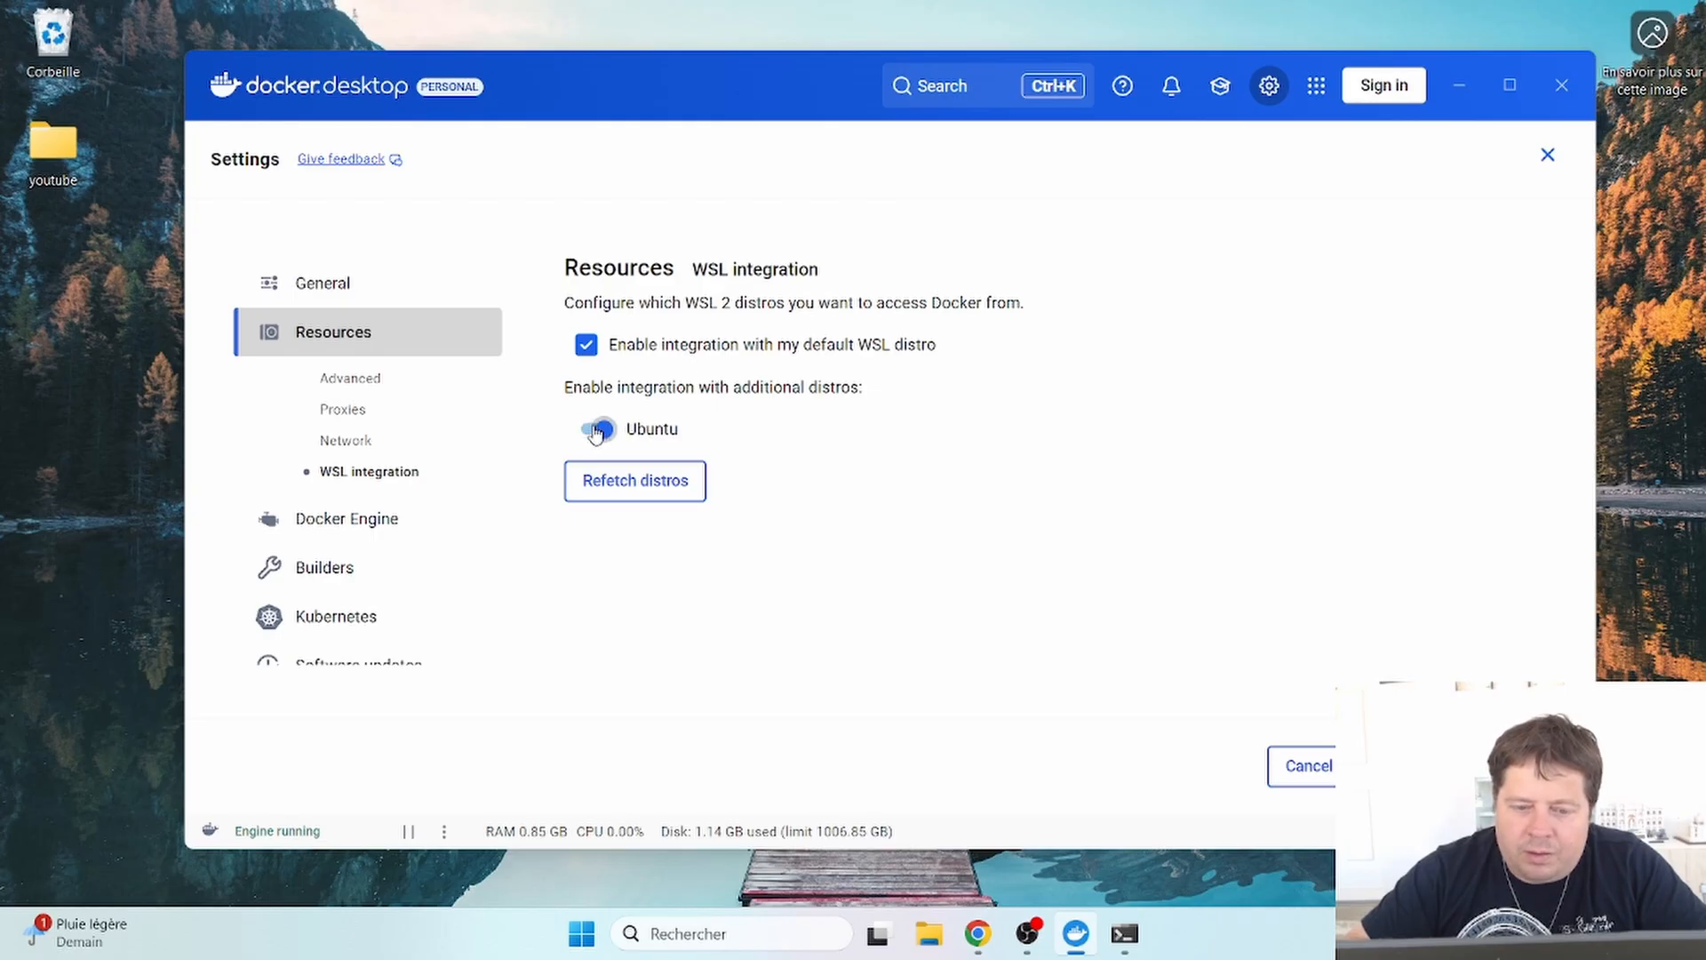
left_click(1444, 765)
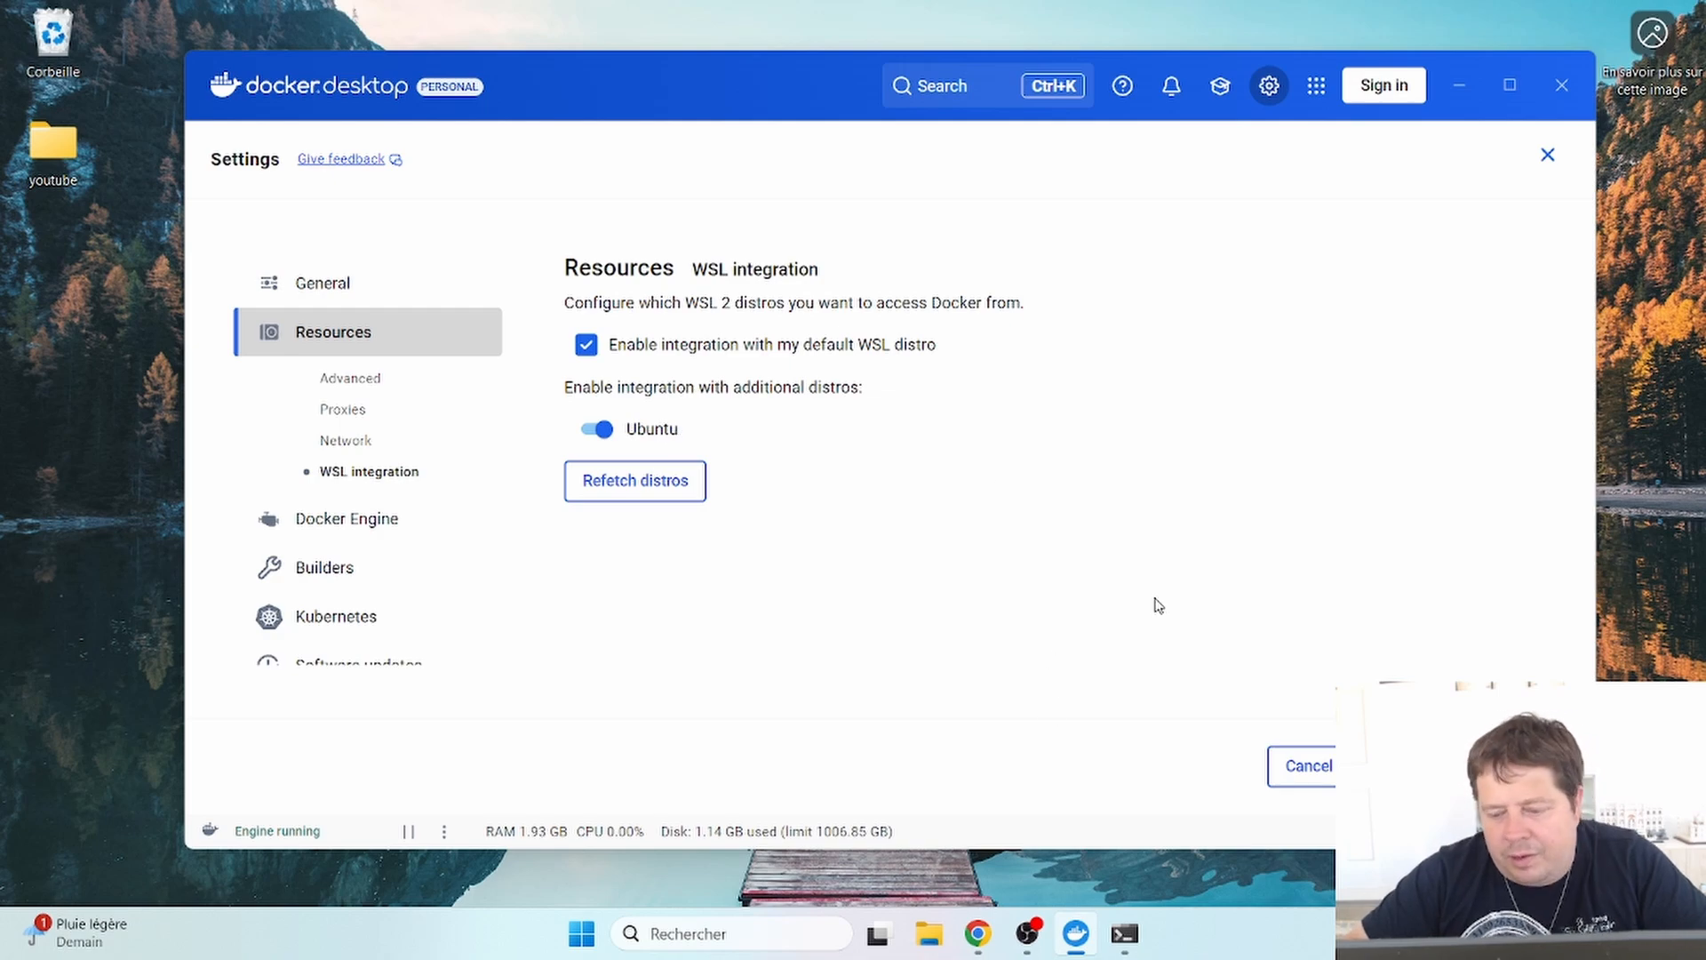
- Copy the 'docker pull phpmyadmin' command from Docker Hub and return to the Ubuntu terminal
left_click(1460, 89)
left_click(983, 949)
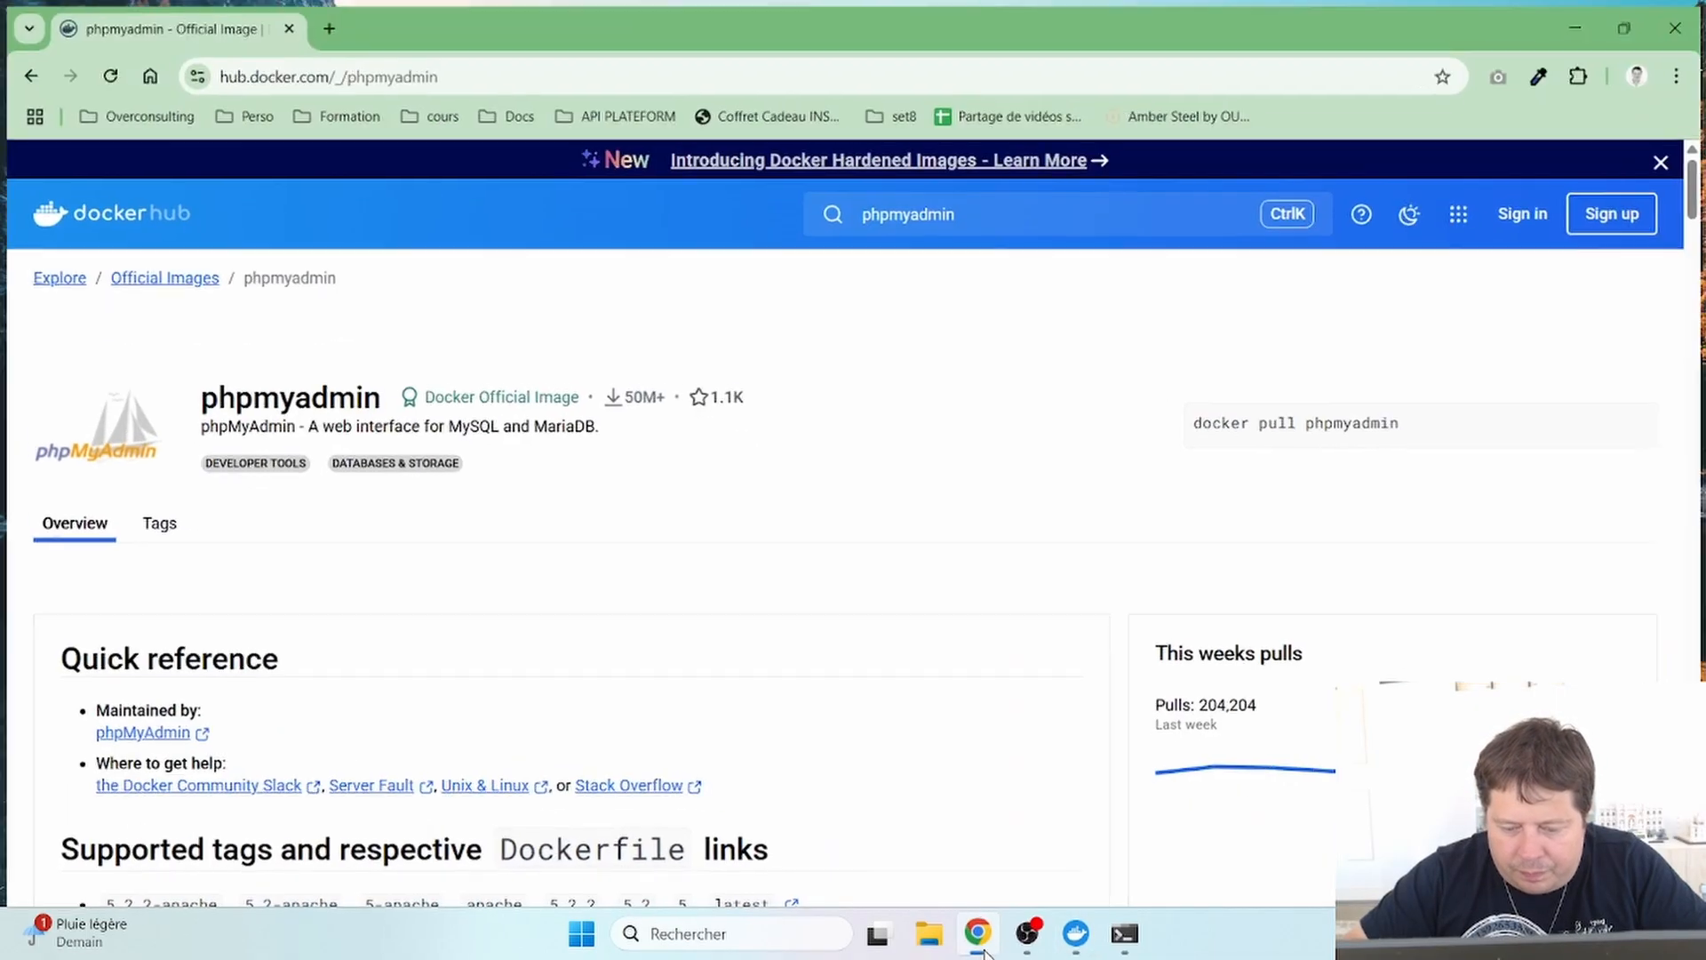
scroll(624, 627, "down", 3)
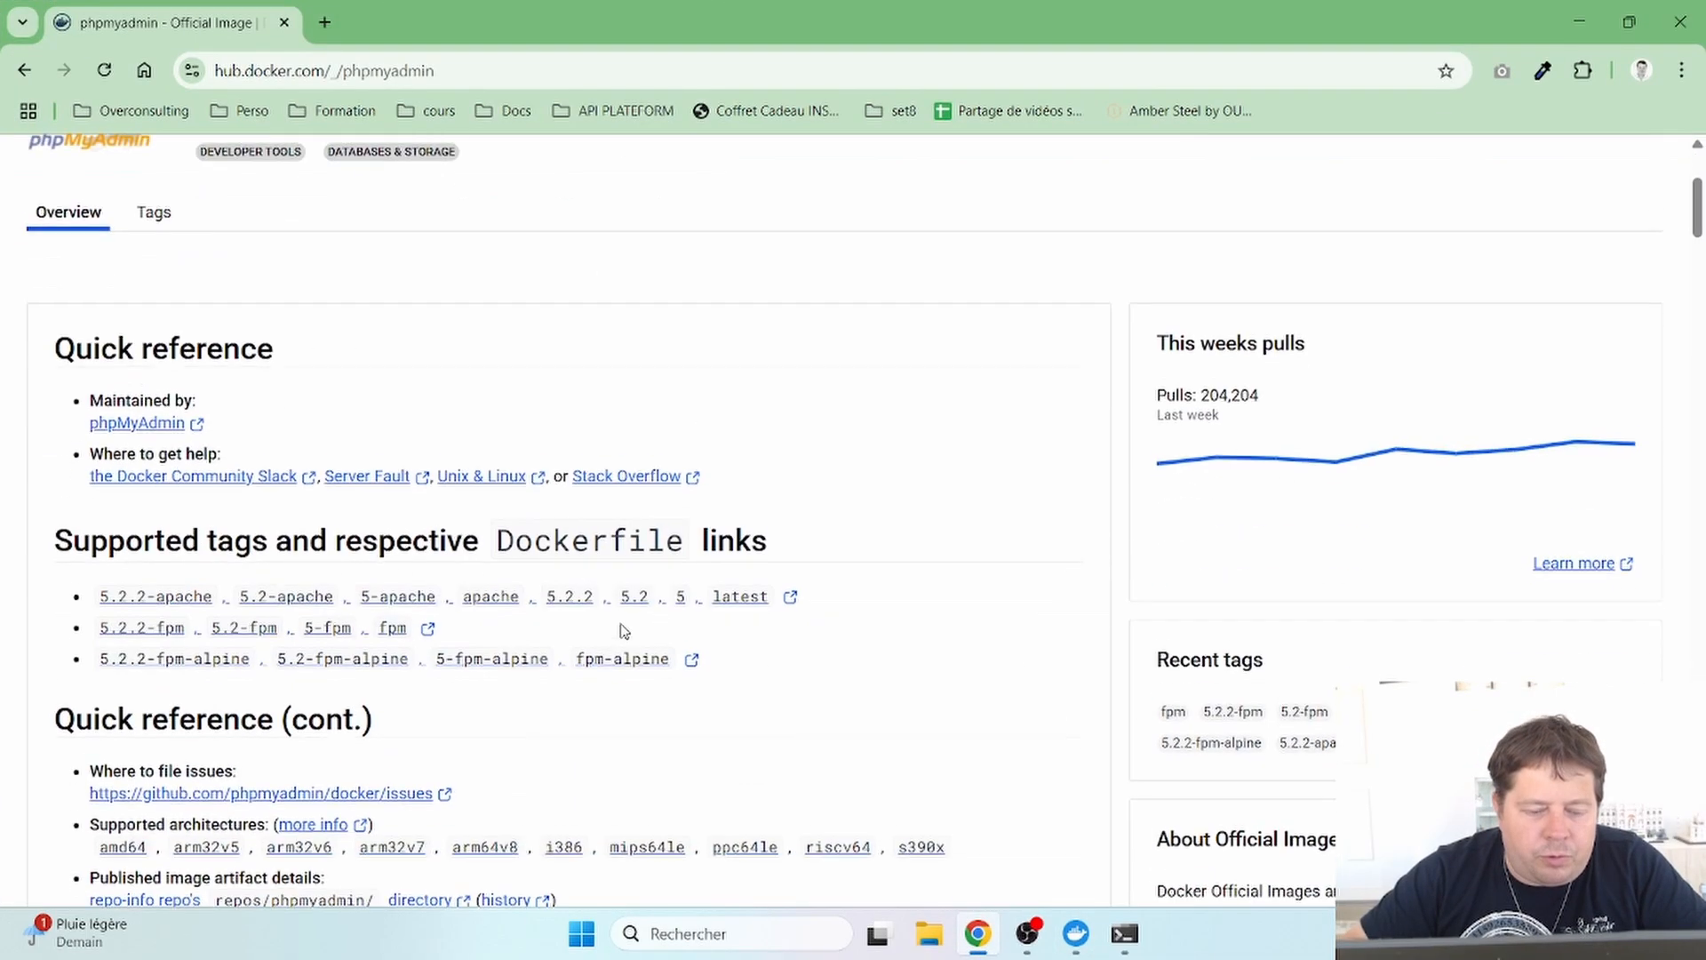
scroll(624, 631, "down", 15)
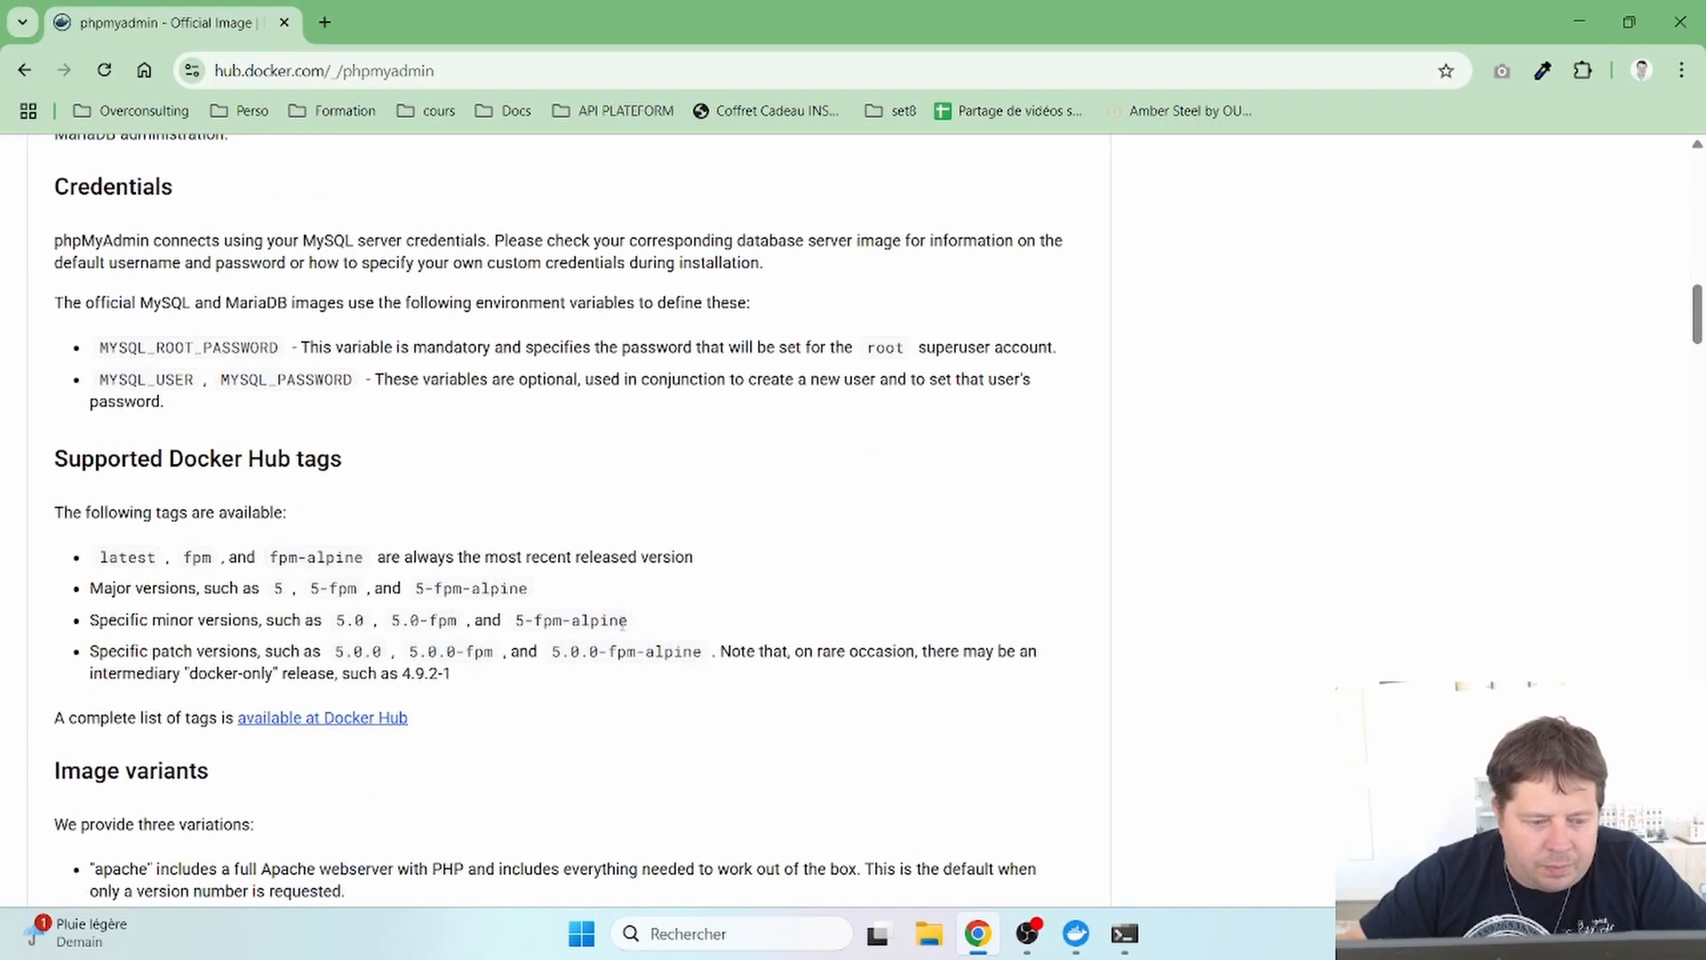
scroll(625, 626, "down", 7)
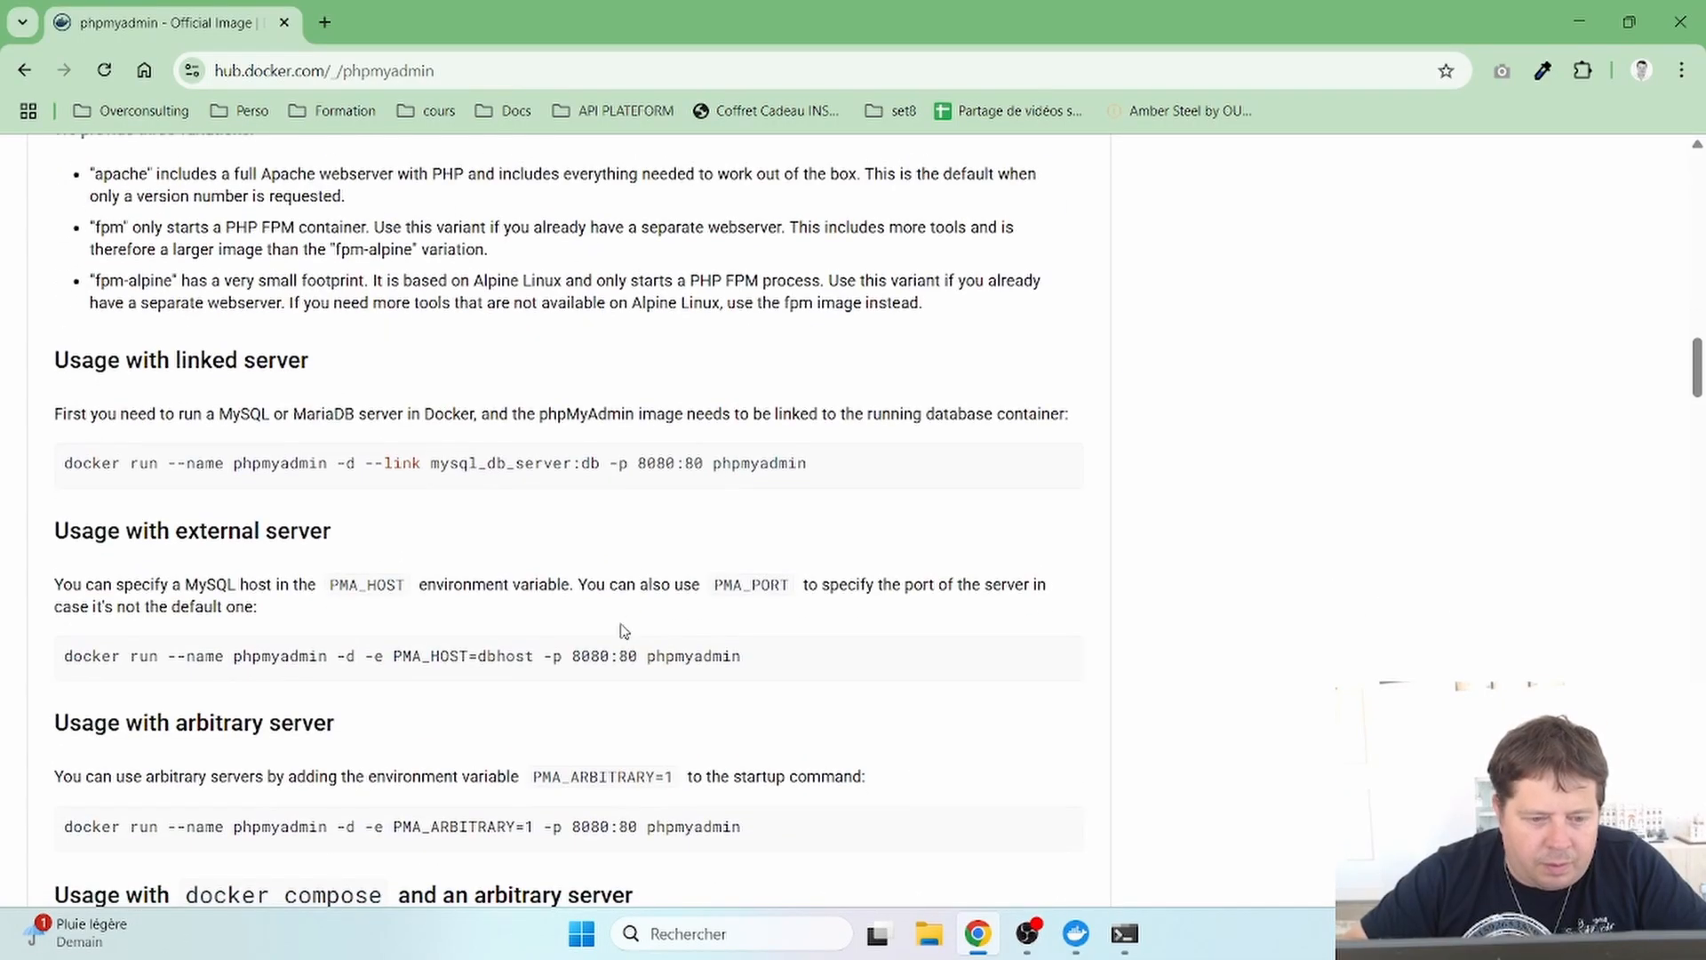
mouse_move(515, 457)
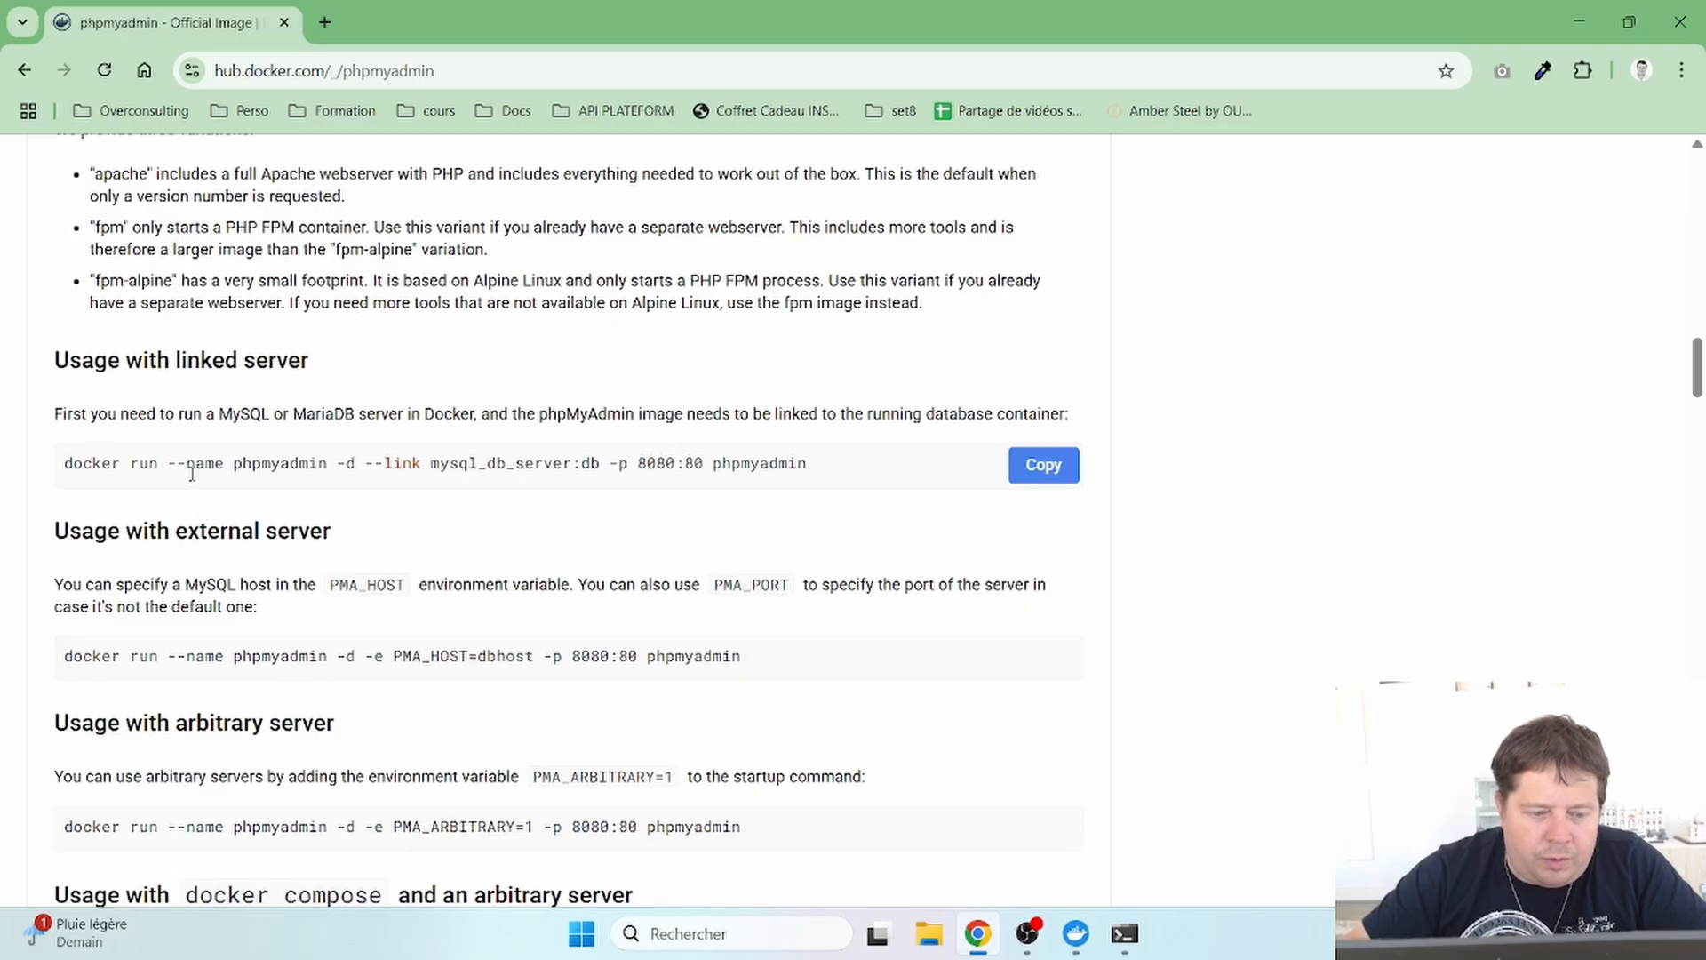
scroll(412, 549, "up", 20)
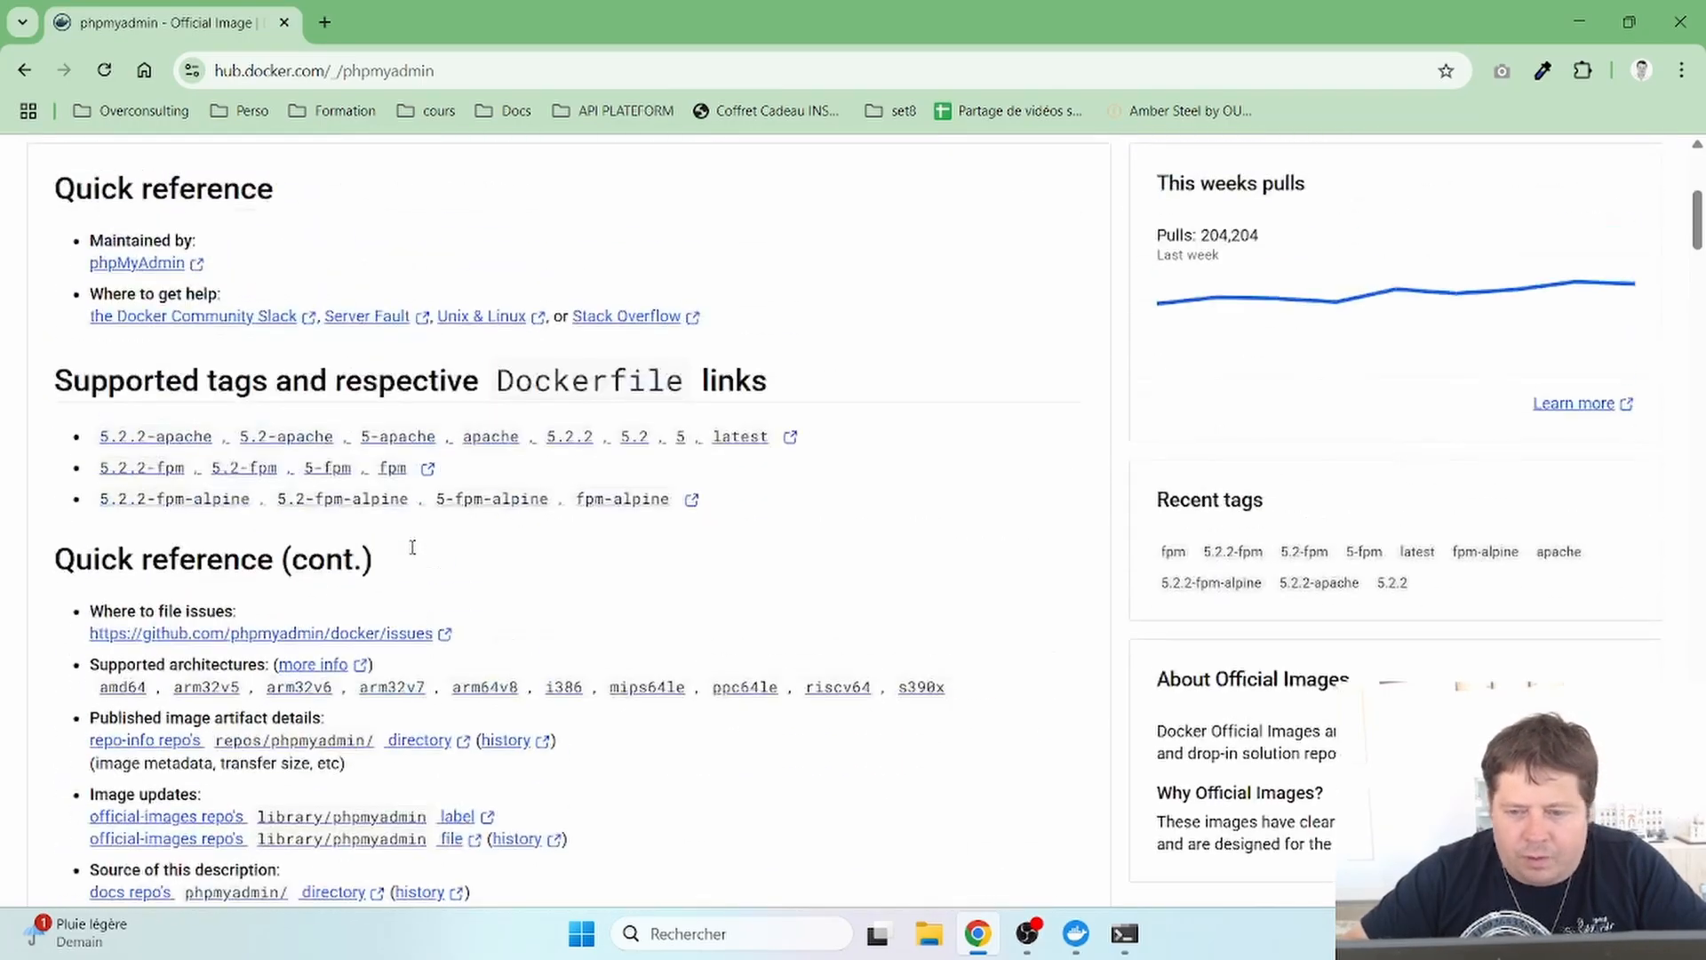
scroll(412, 546, "up", 5)
scroll(413, 551, "down", 3)
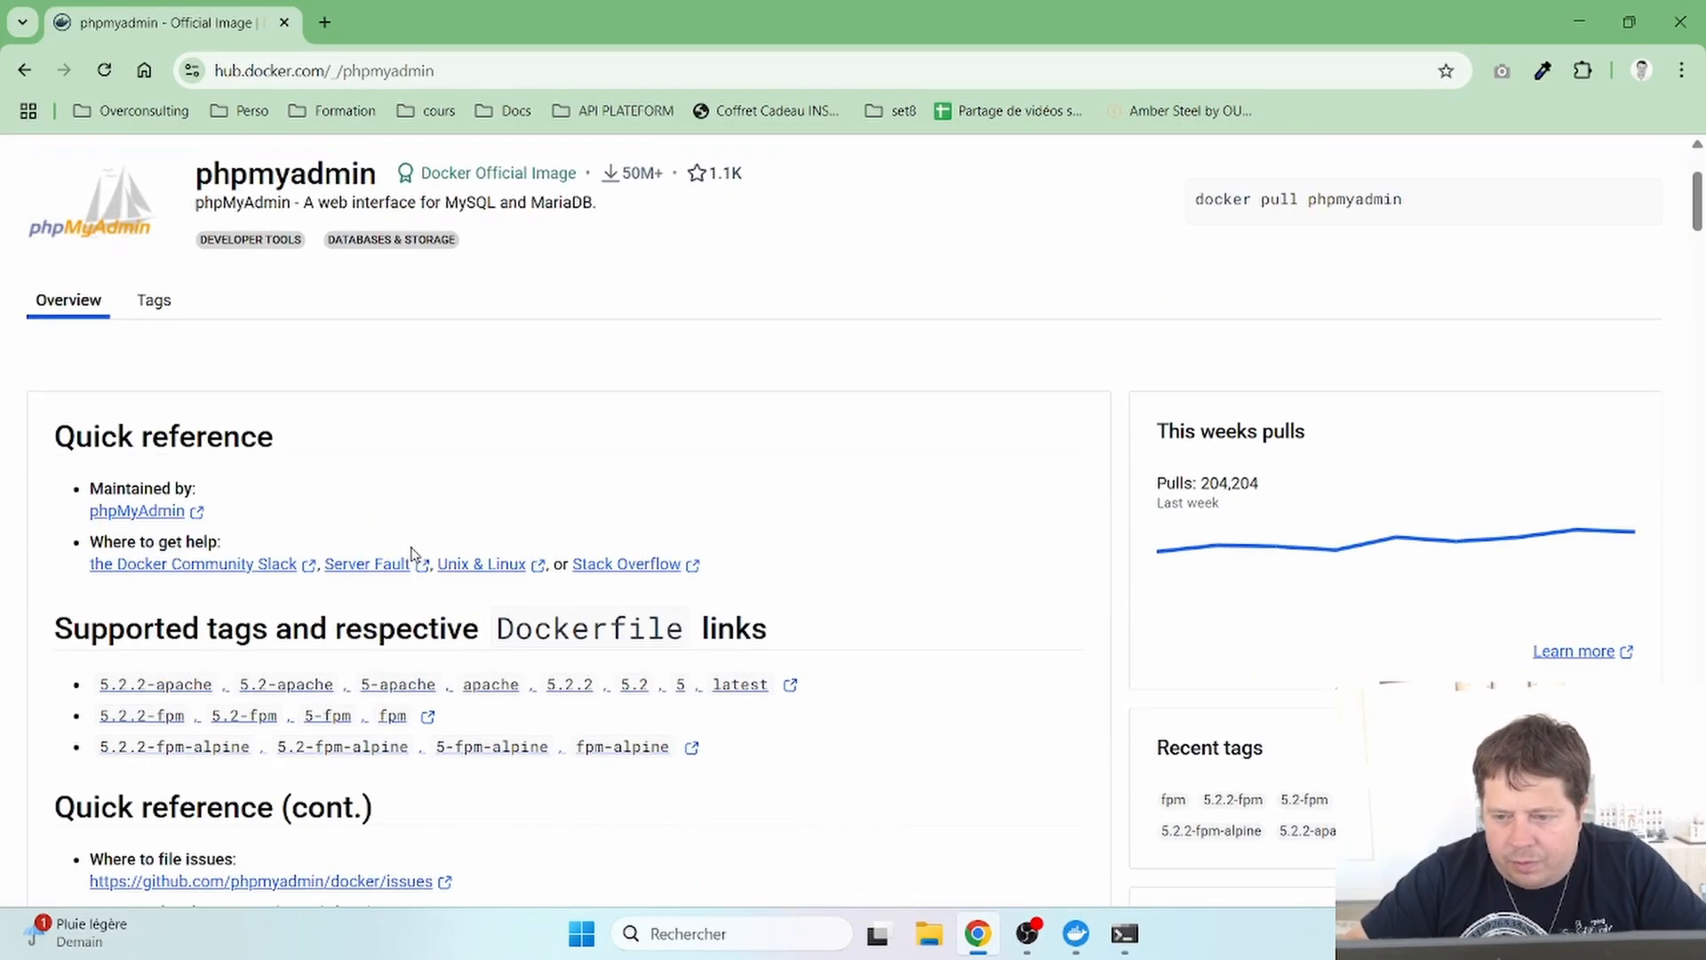
scroll(412, 551, "up", 3)
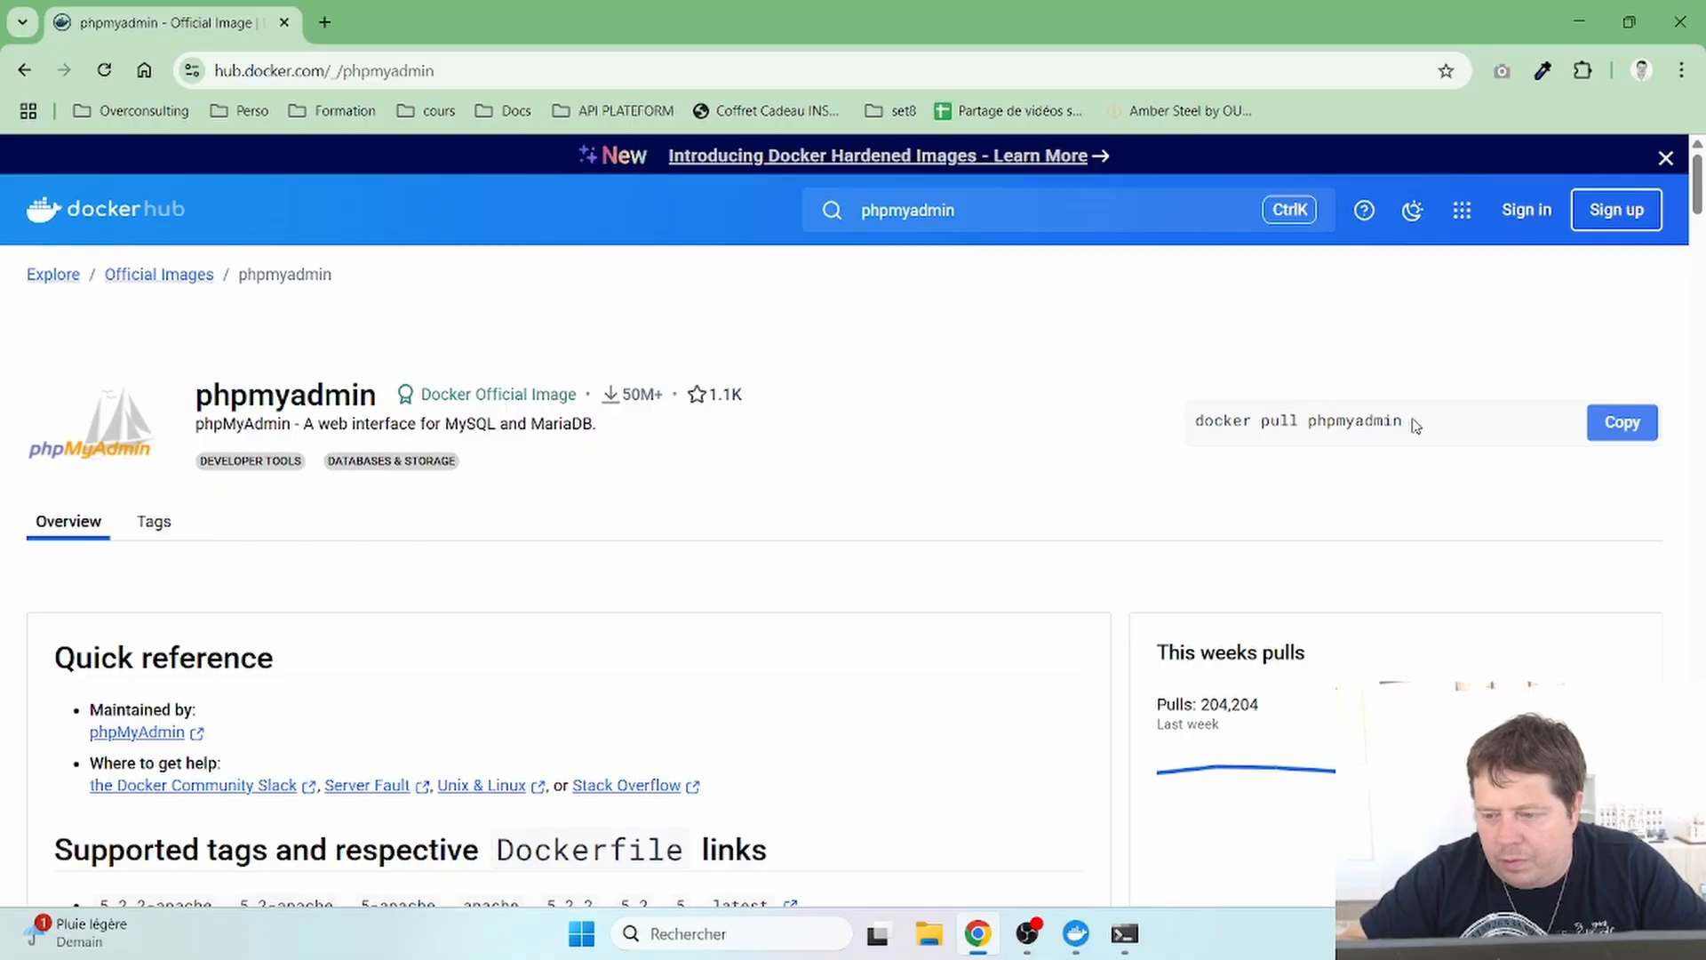
left_click(1634, 426)
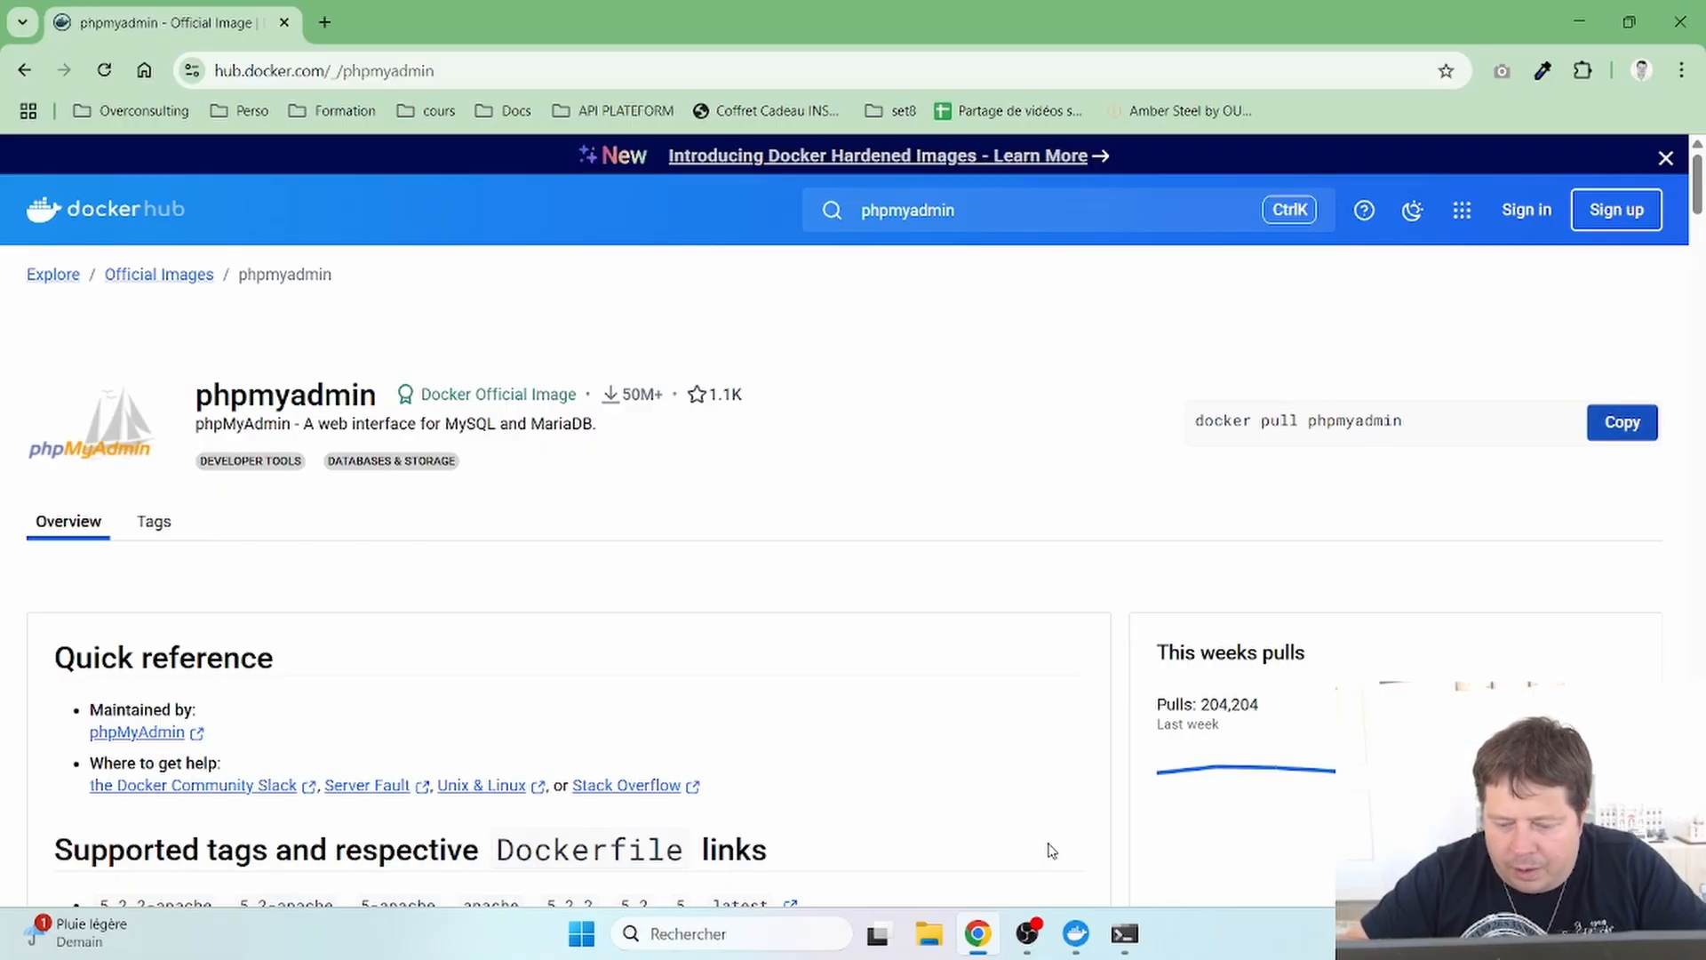
left_click(1124, 932)
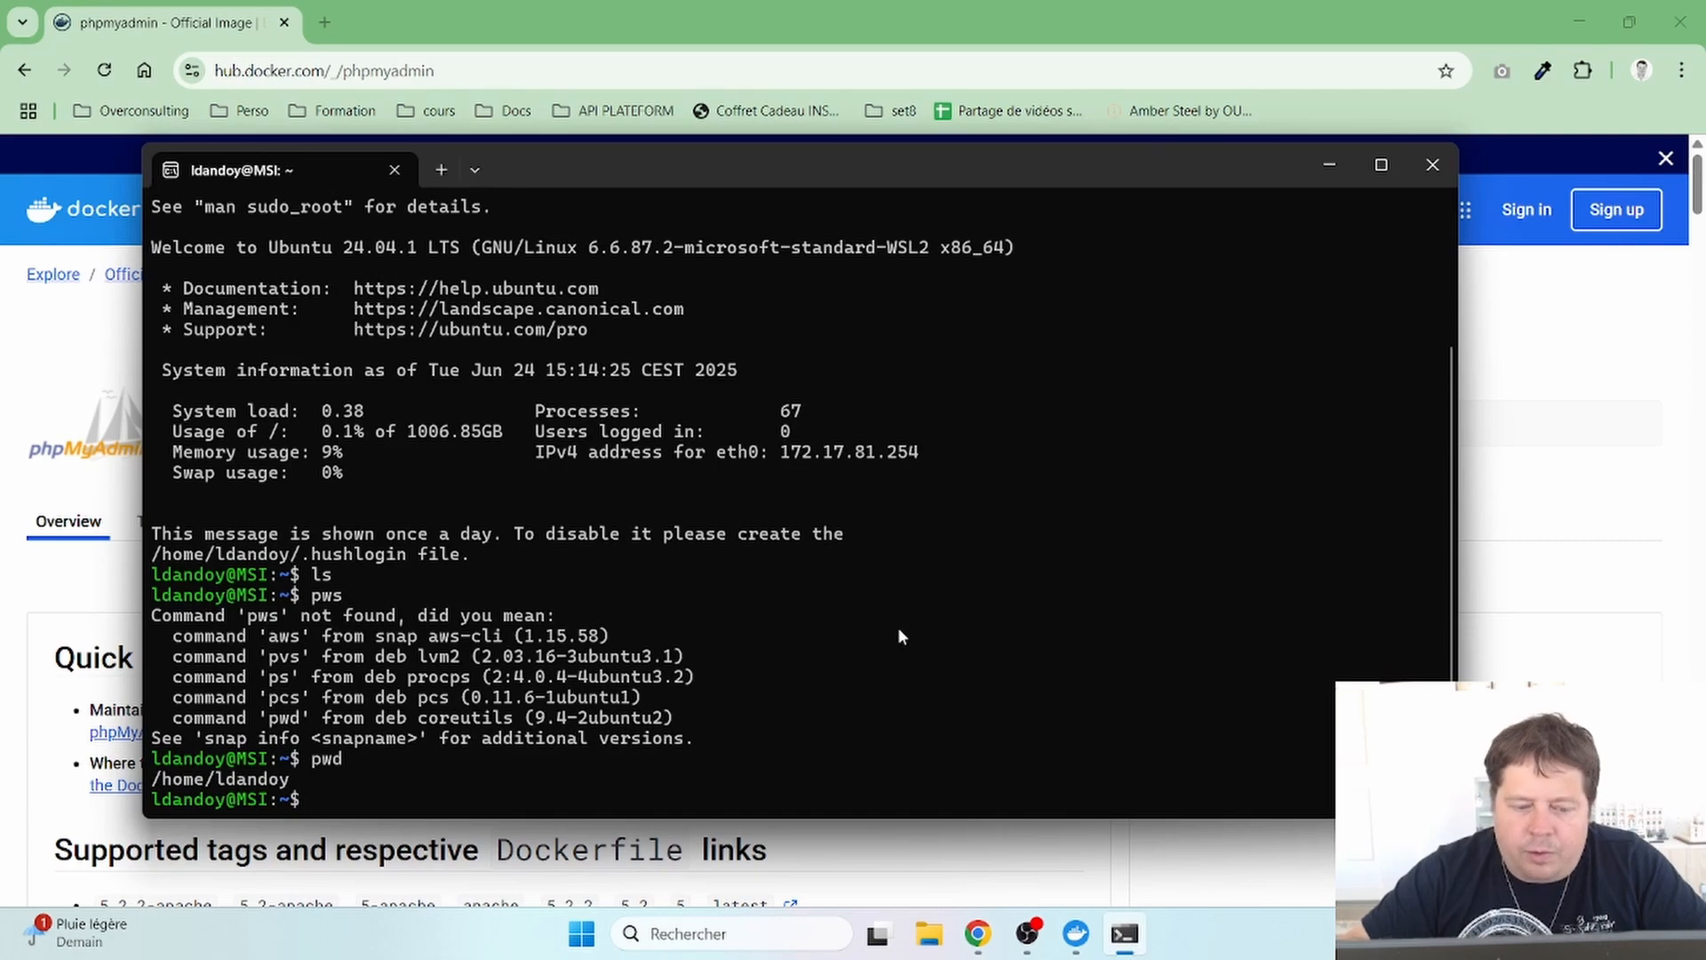
- Clear the terminal and run the pasted 'docker pull phpmyadmin' command
type("clear")
key("Return")
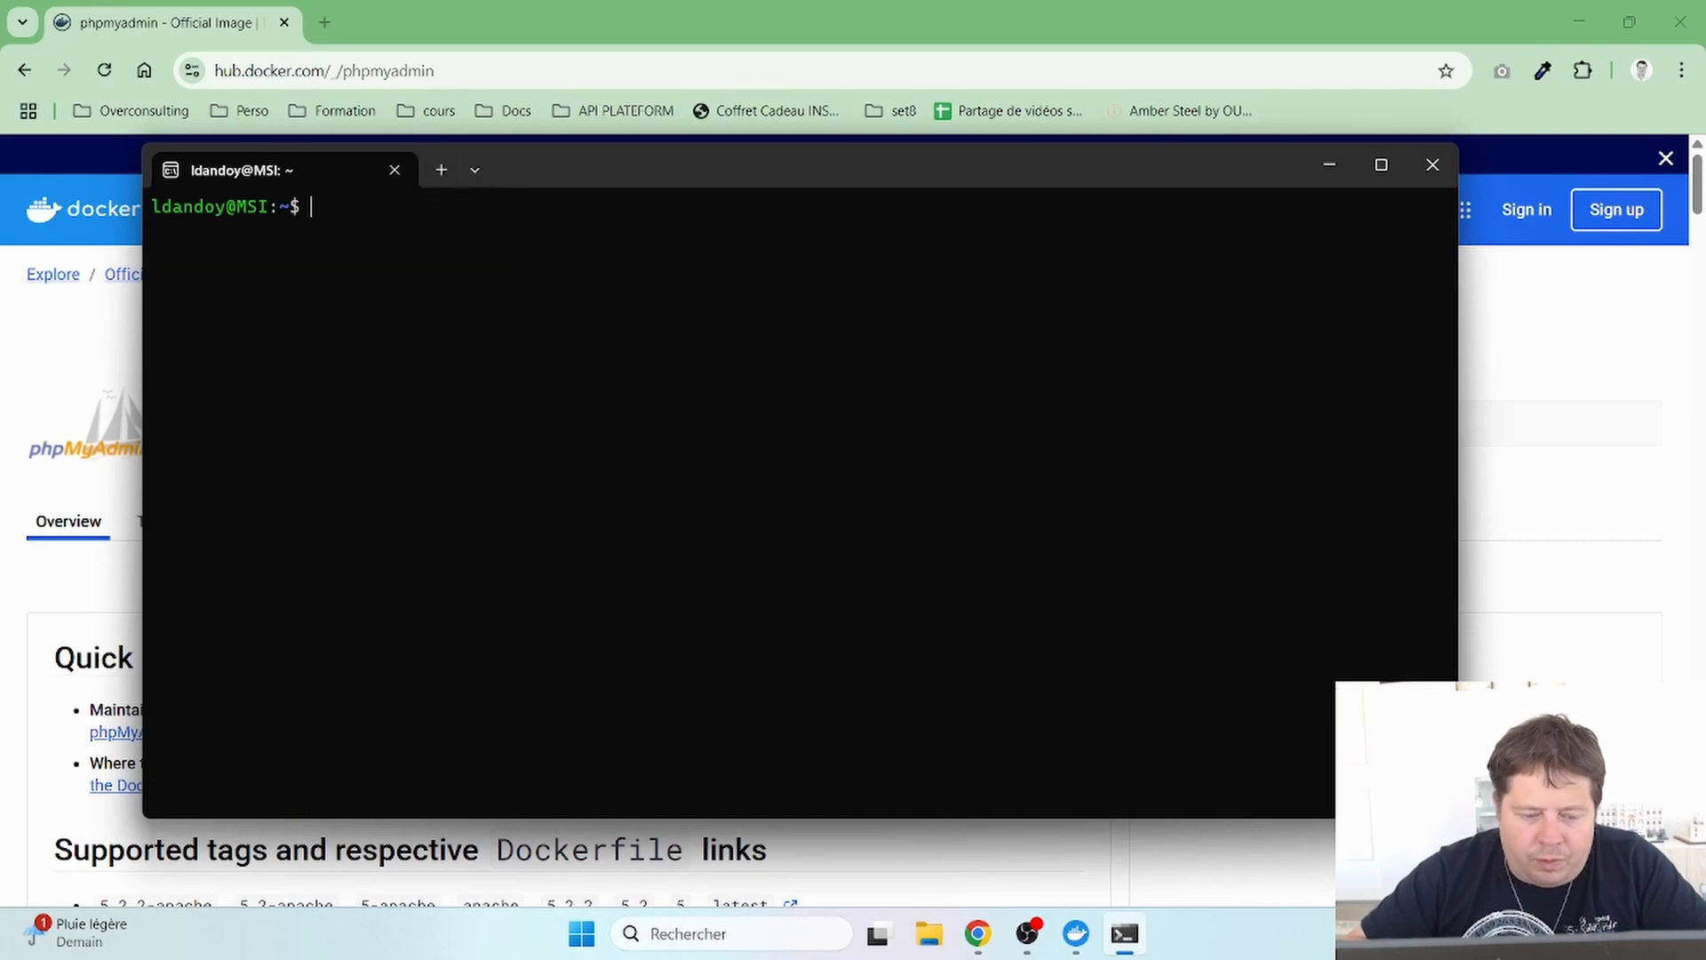
right_click(896, 632)
key("Return")
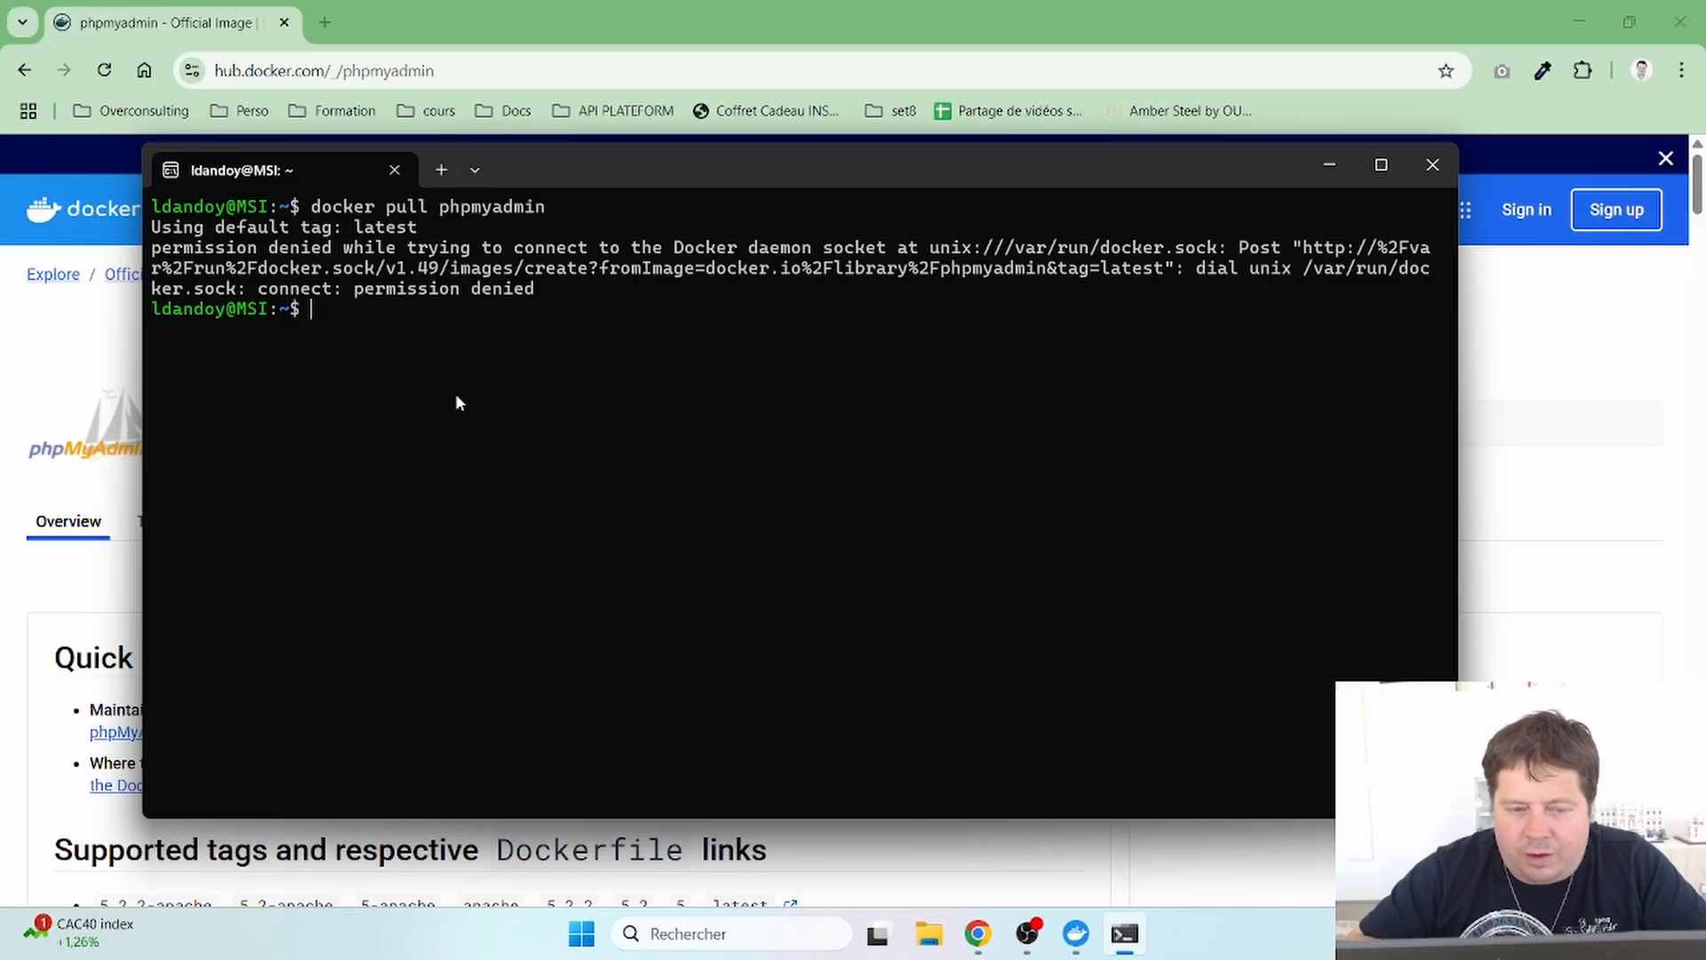
- Rerun the pull as 'sudo docker pull phpmyadmin' and enter the sudo password
key("Up")
key("Left")
key("Left")
key("Left")
key("Left")
key("Left")
key("Left")
key("Left")
key("Left")
key("Left")
key("Left")
key("Home")
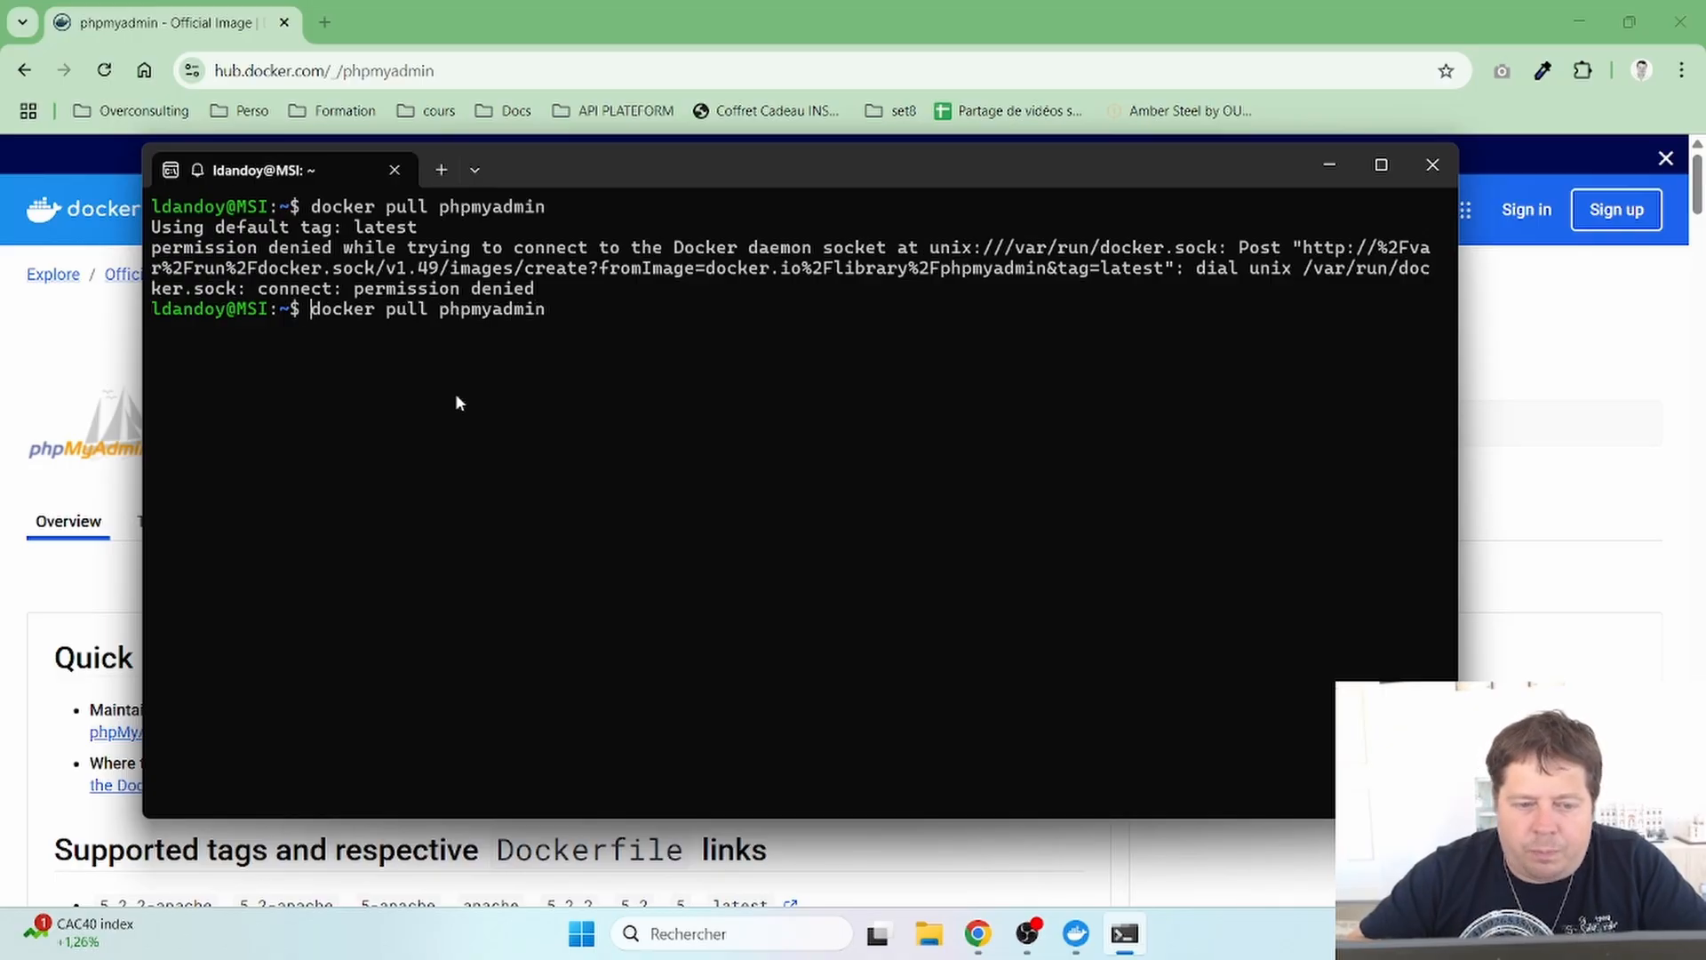
type("sudo")
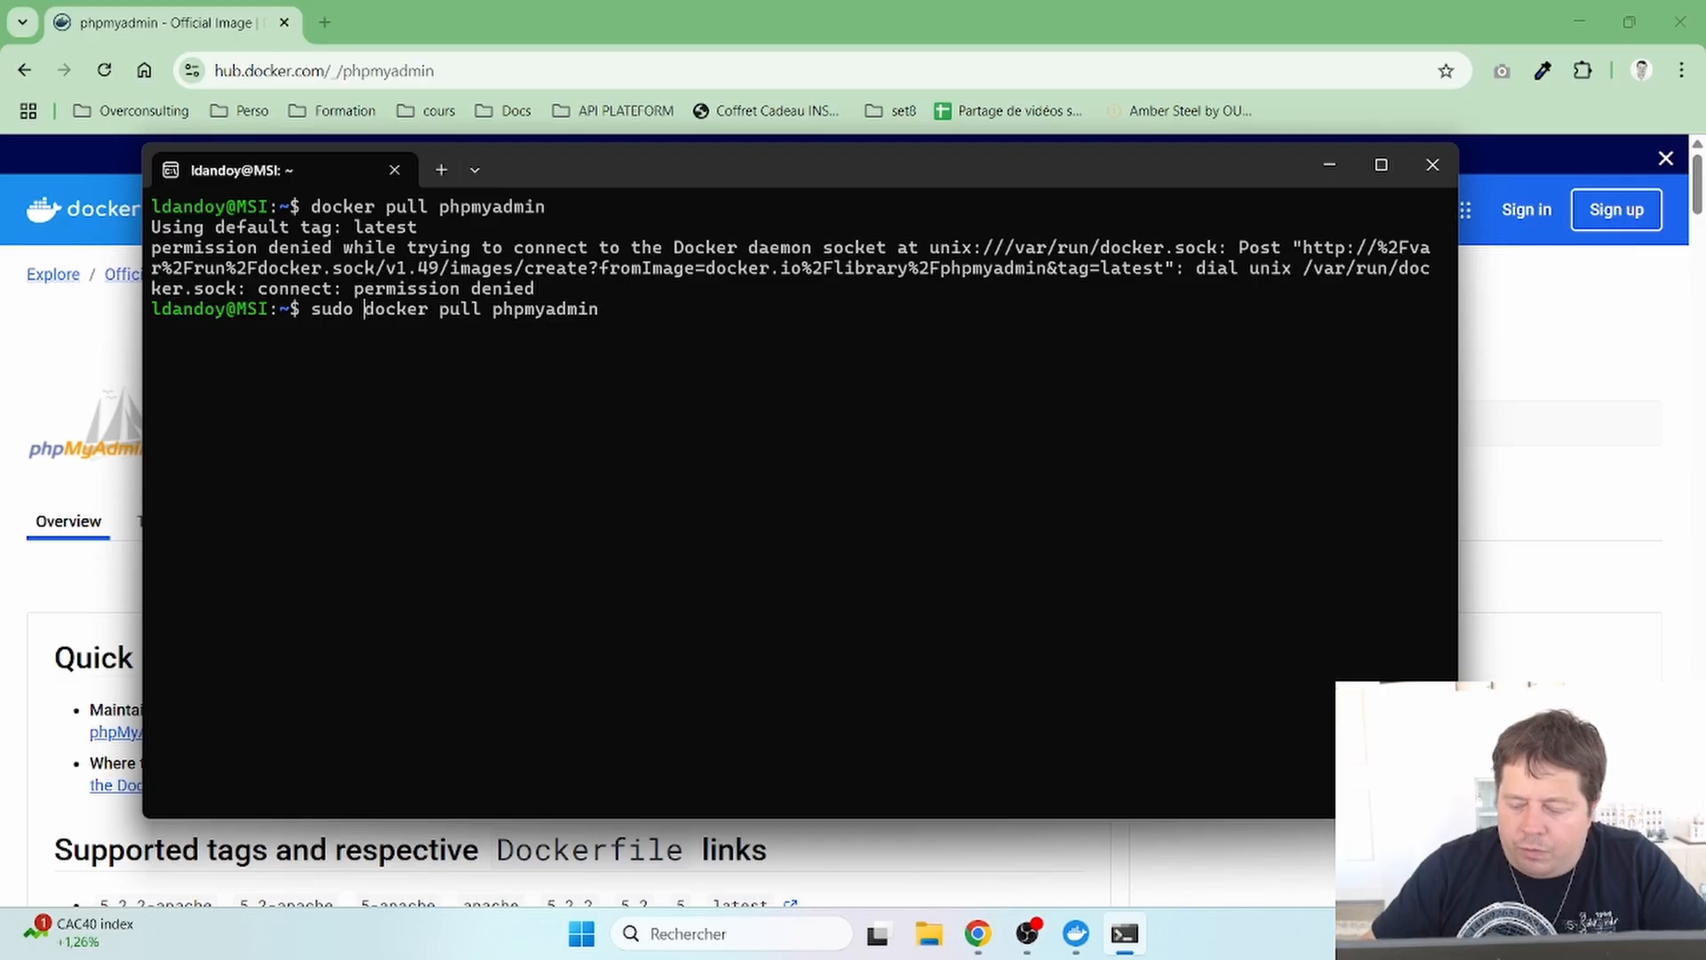
key("Return")
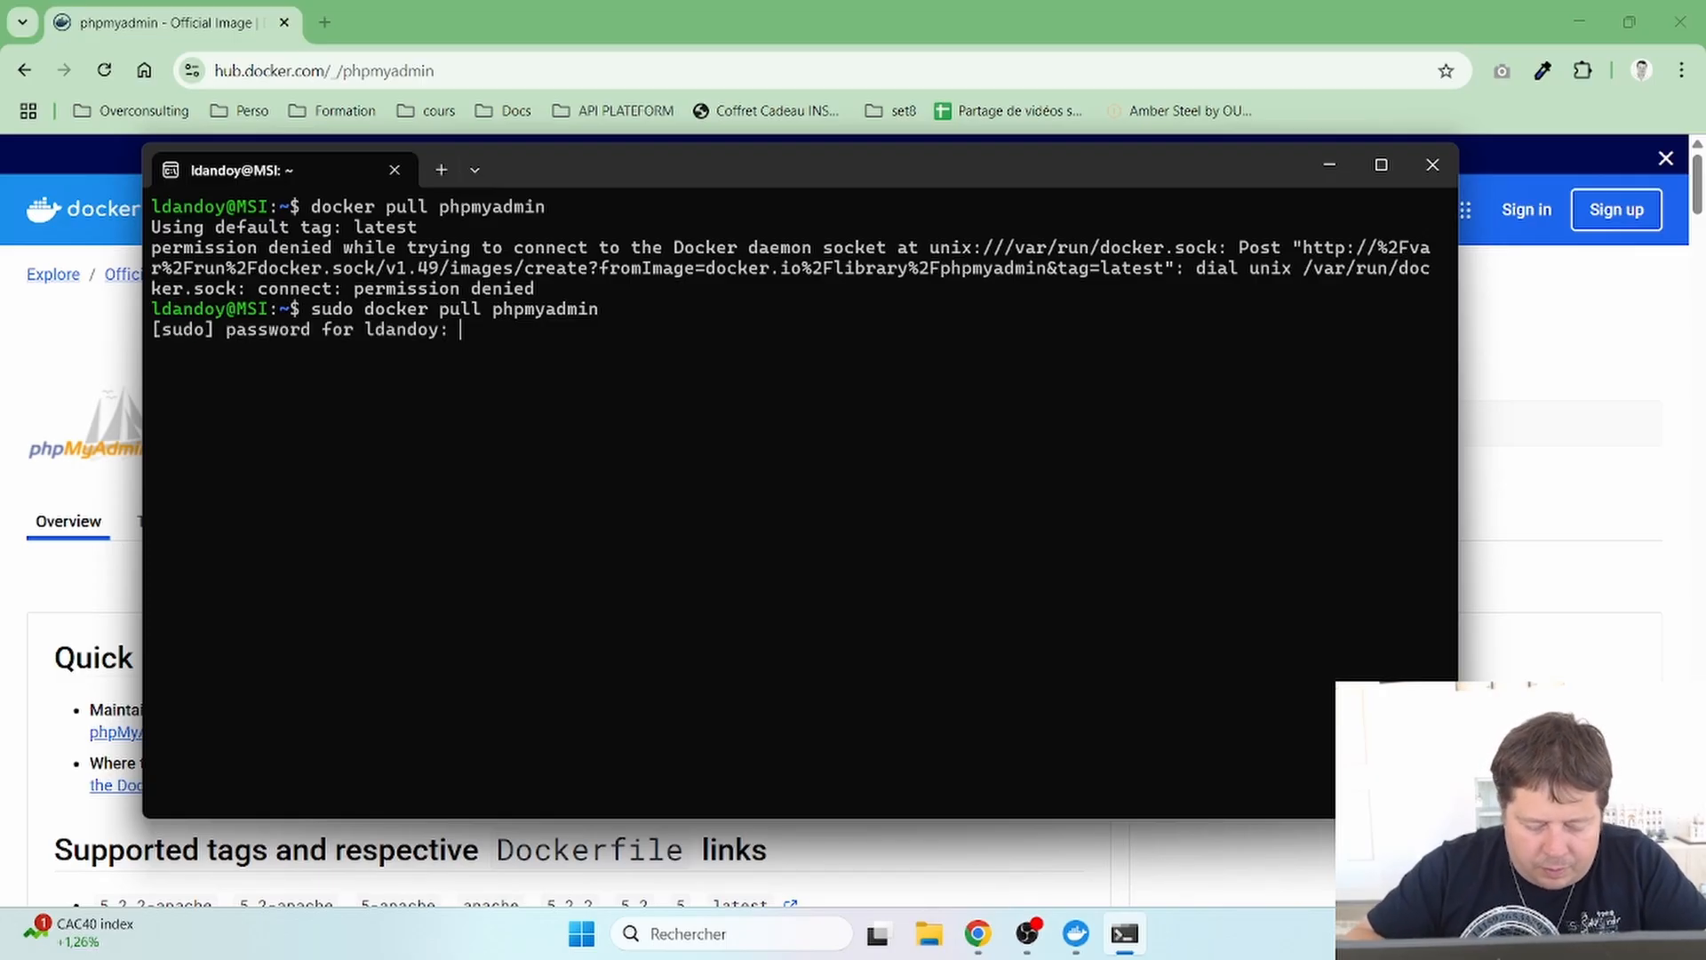
key("Return")
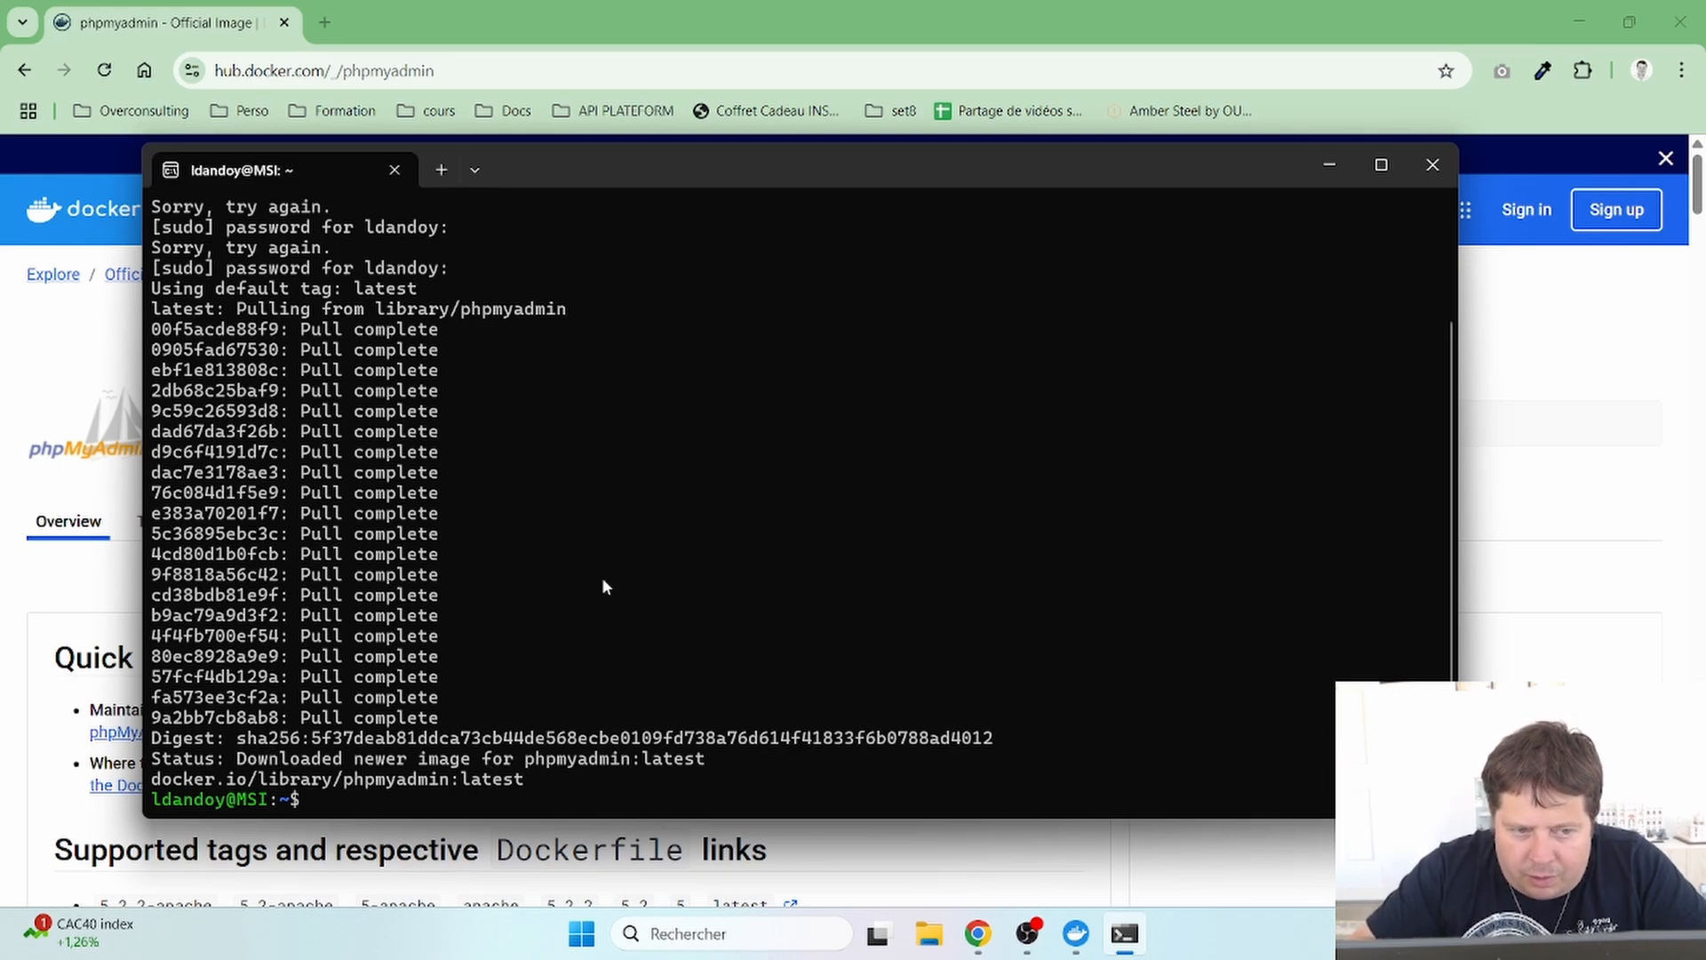
left_click(1075, 933)
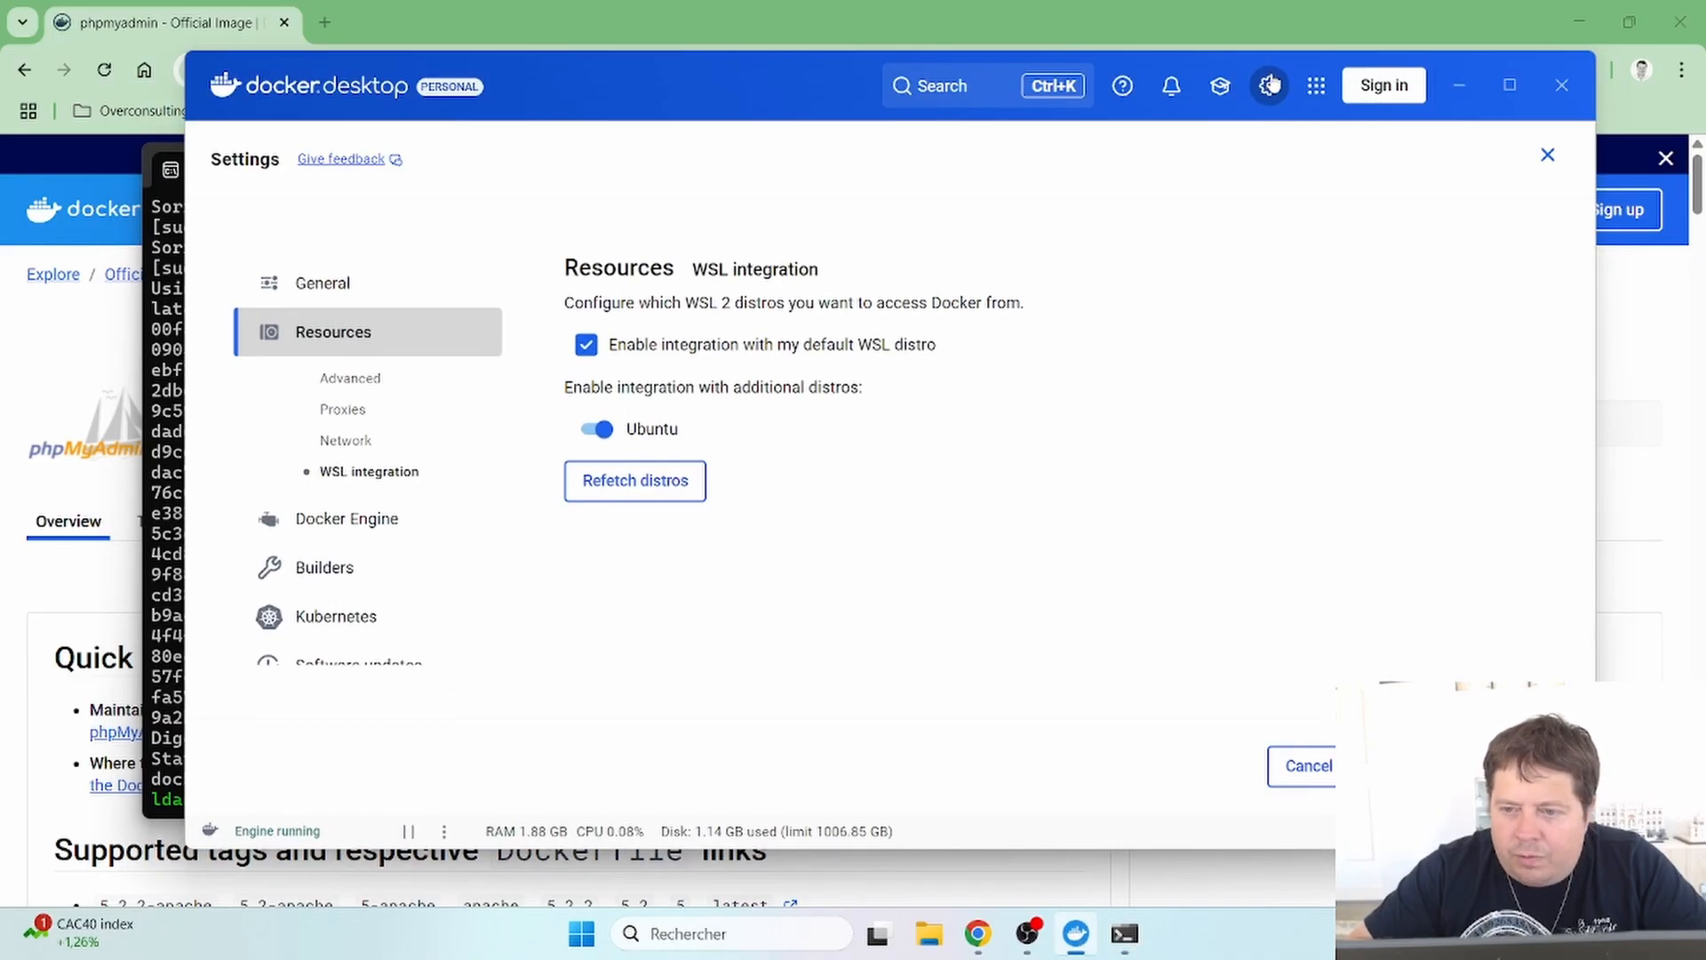
left_click(1547, 155)
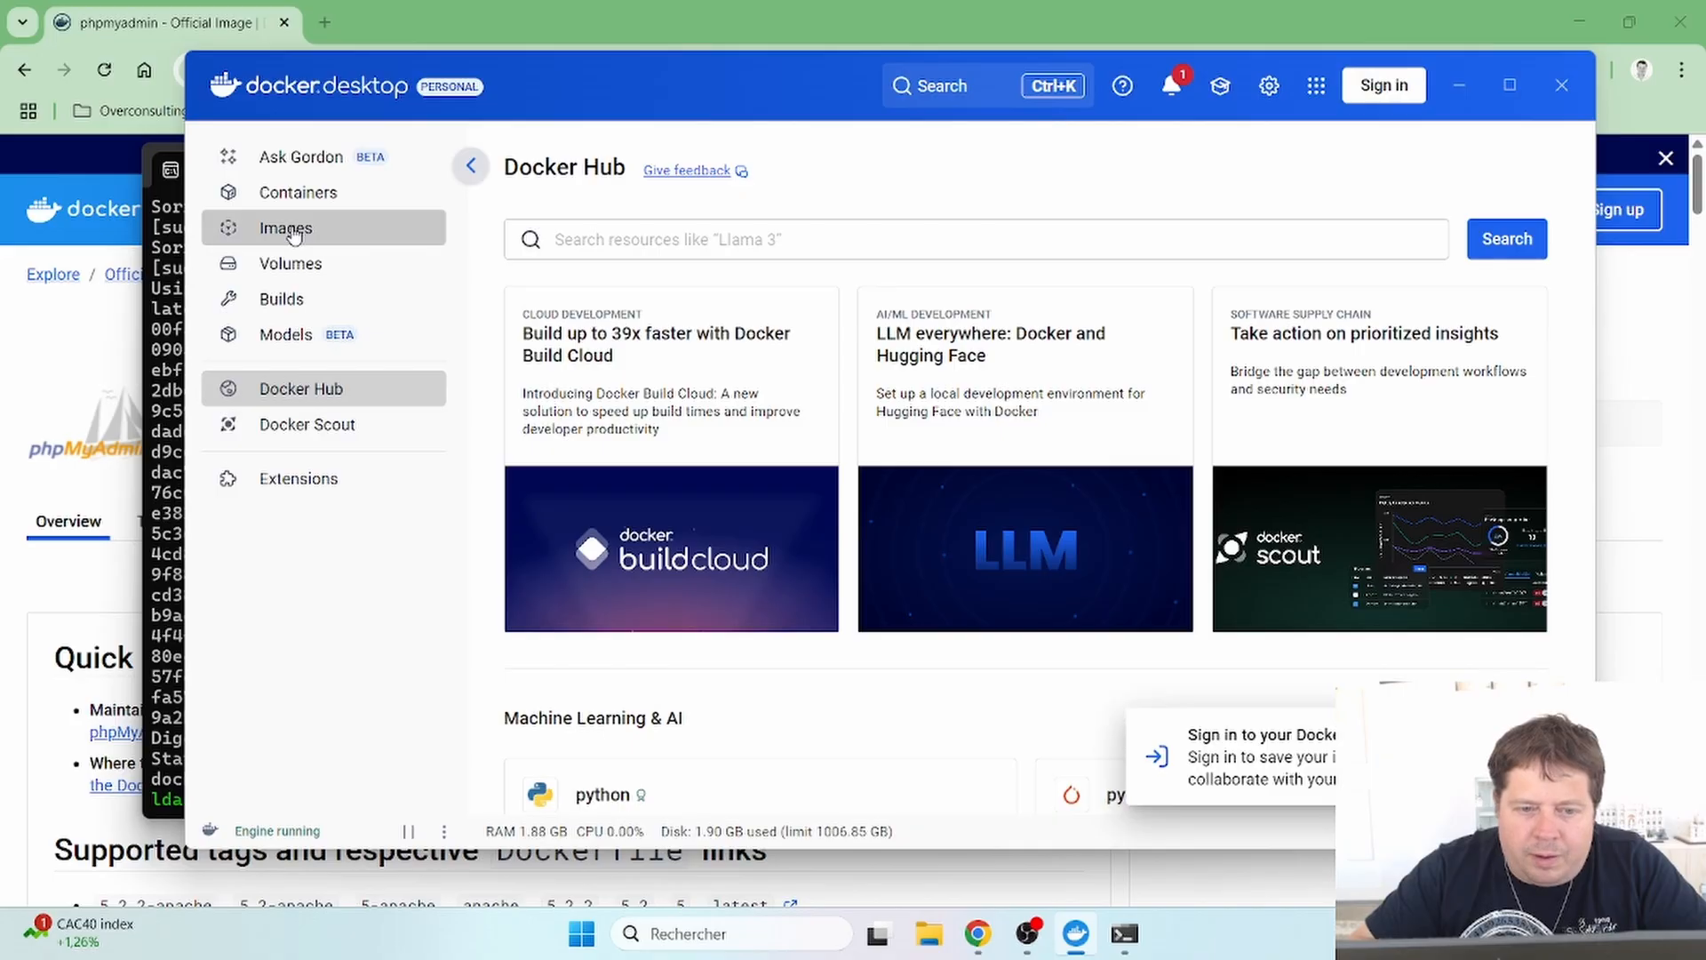
left_click(285, 229)
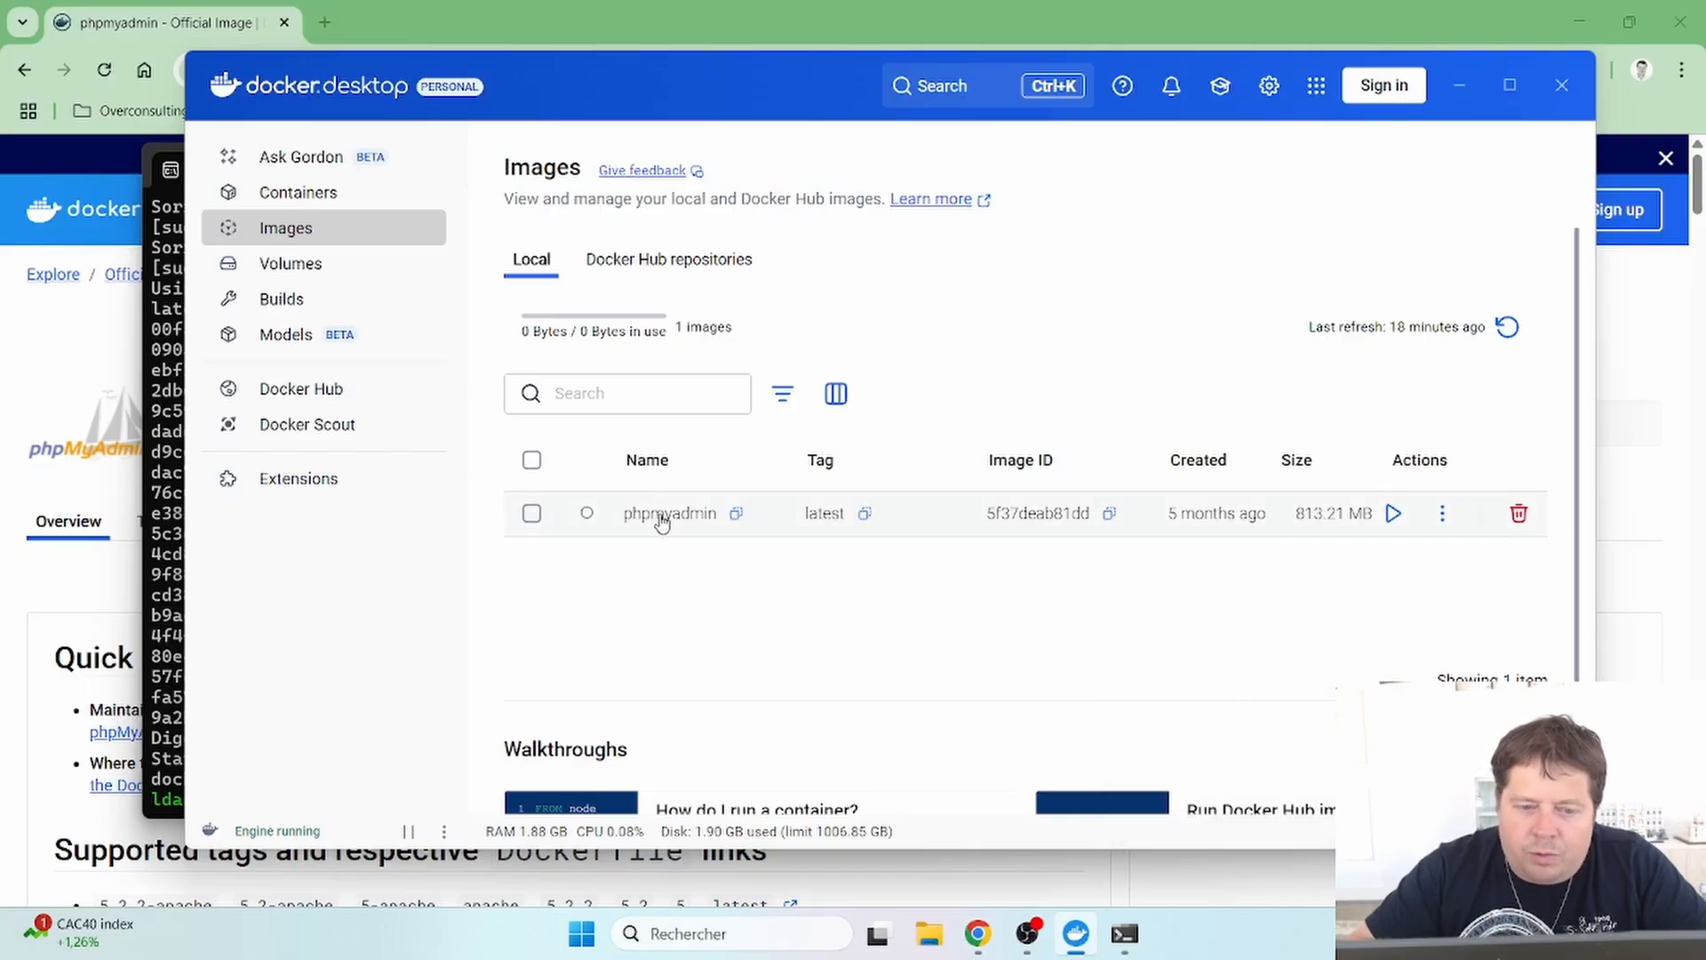
left_click(1449, 86)
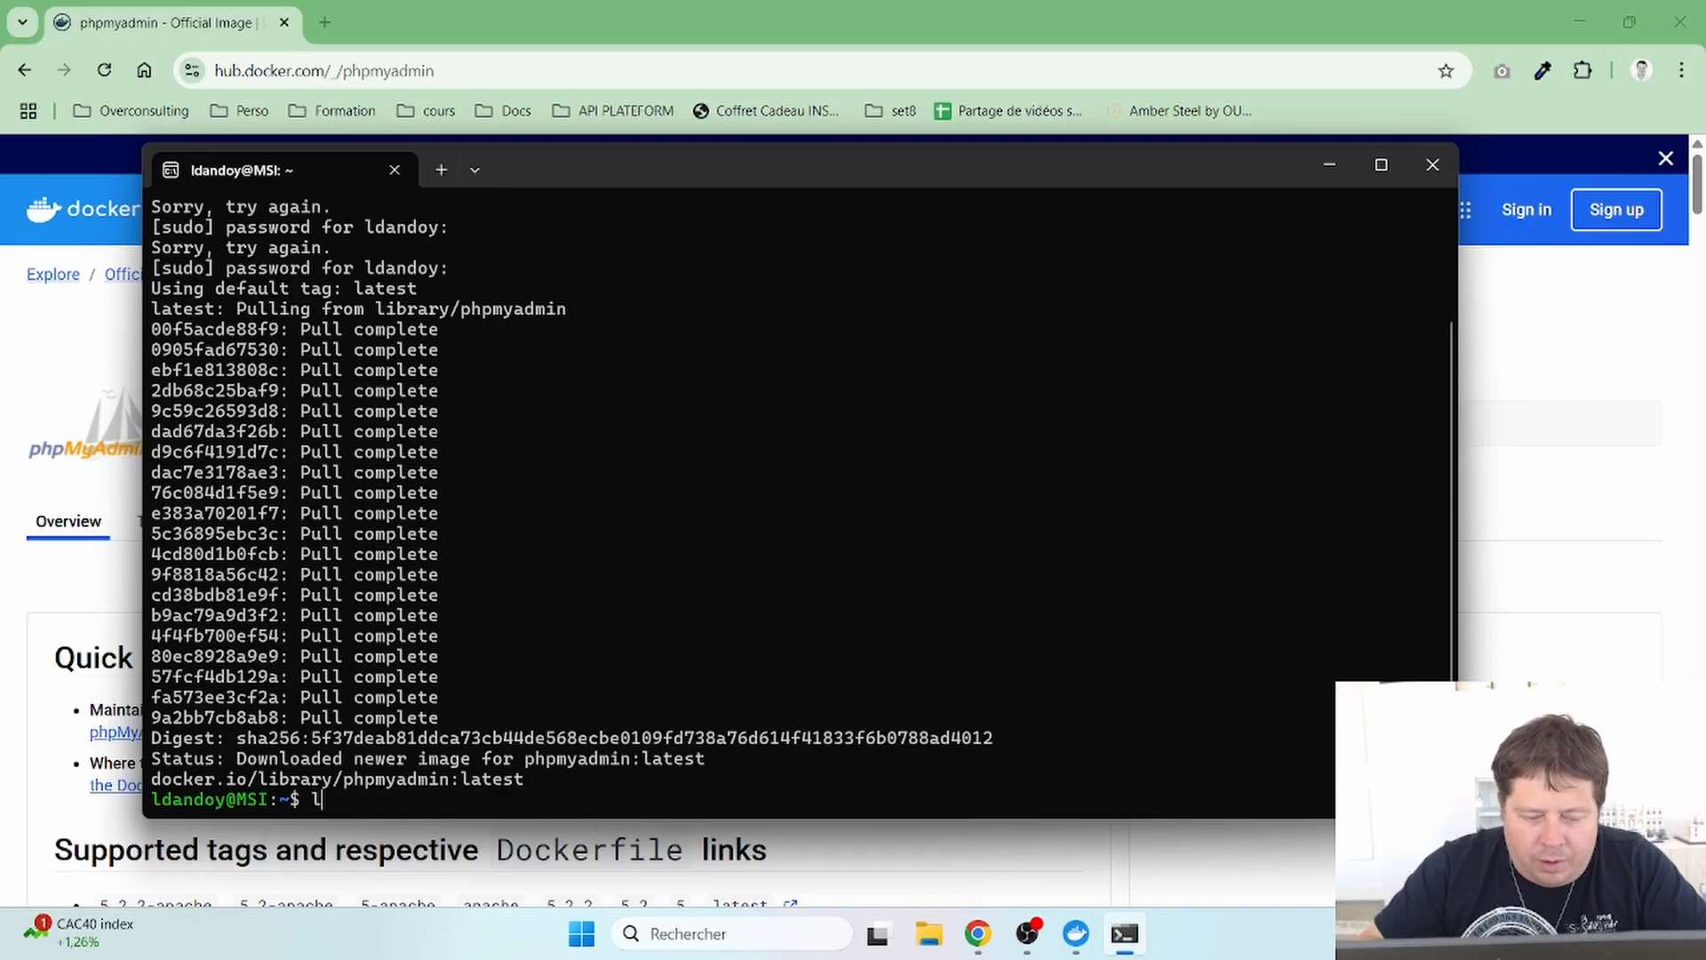
- Create a 'youtube' folder in the home directory and move into it
type("s")
key("Return")
type("mk")
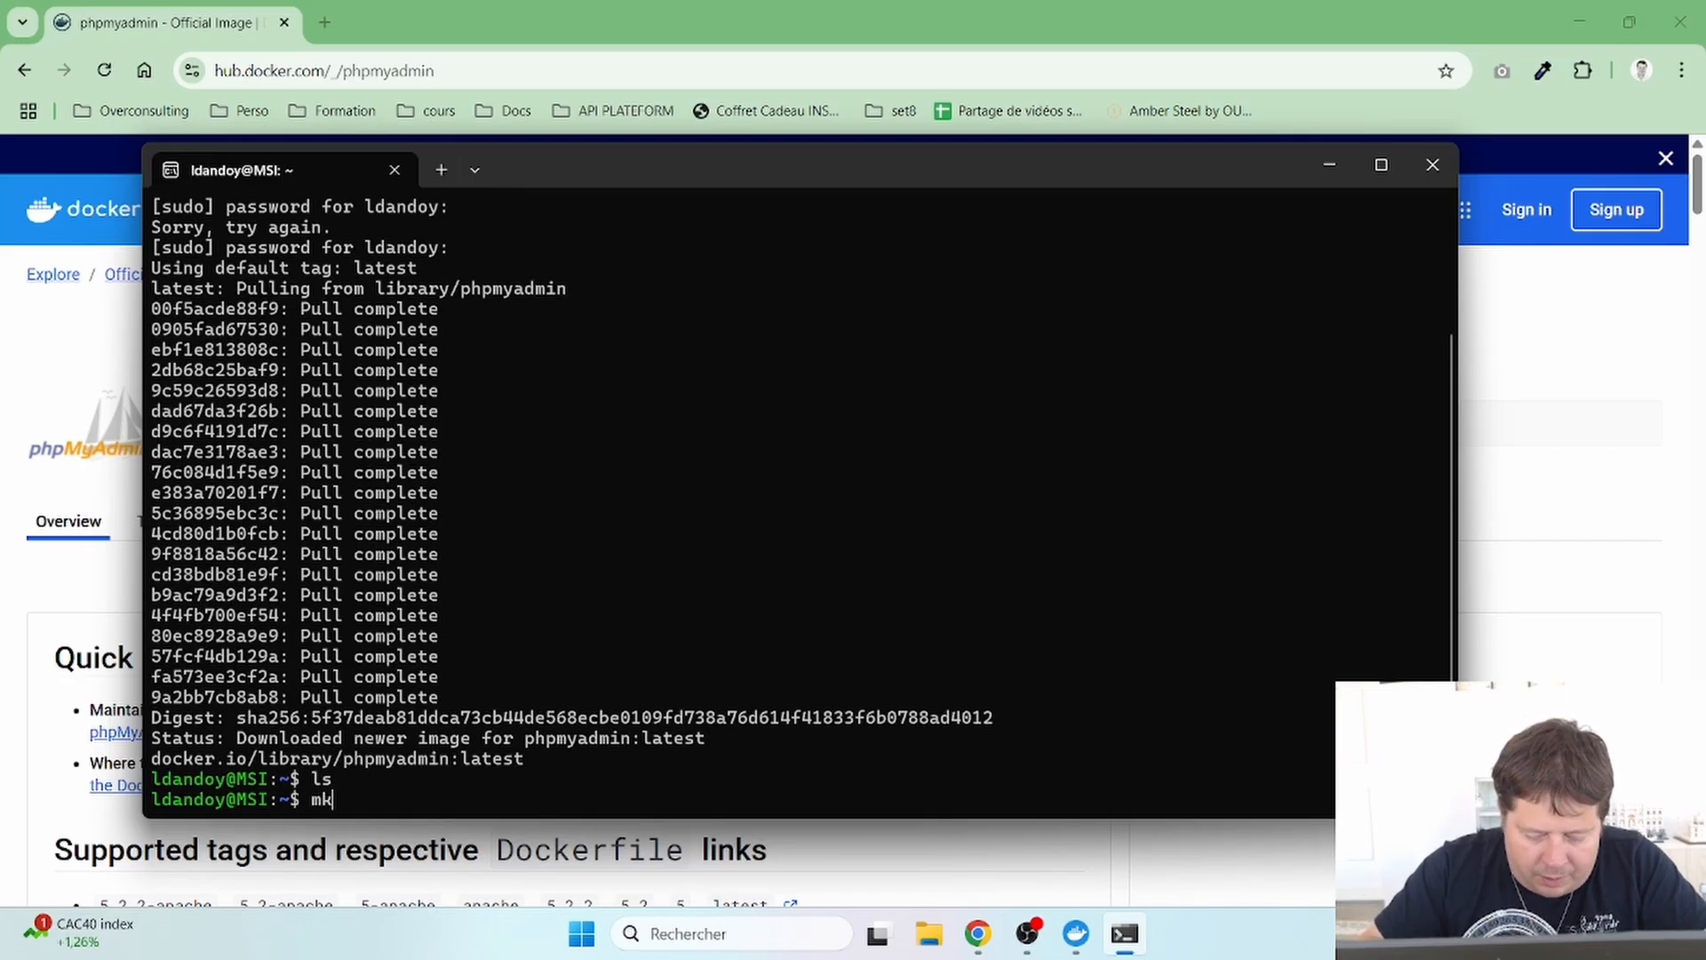
type("dir youtube")
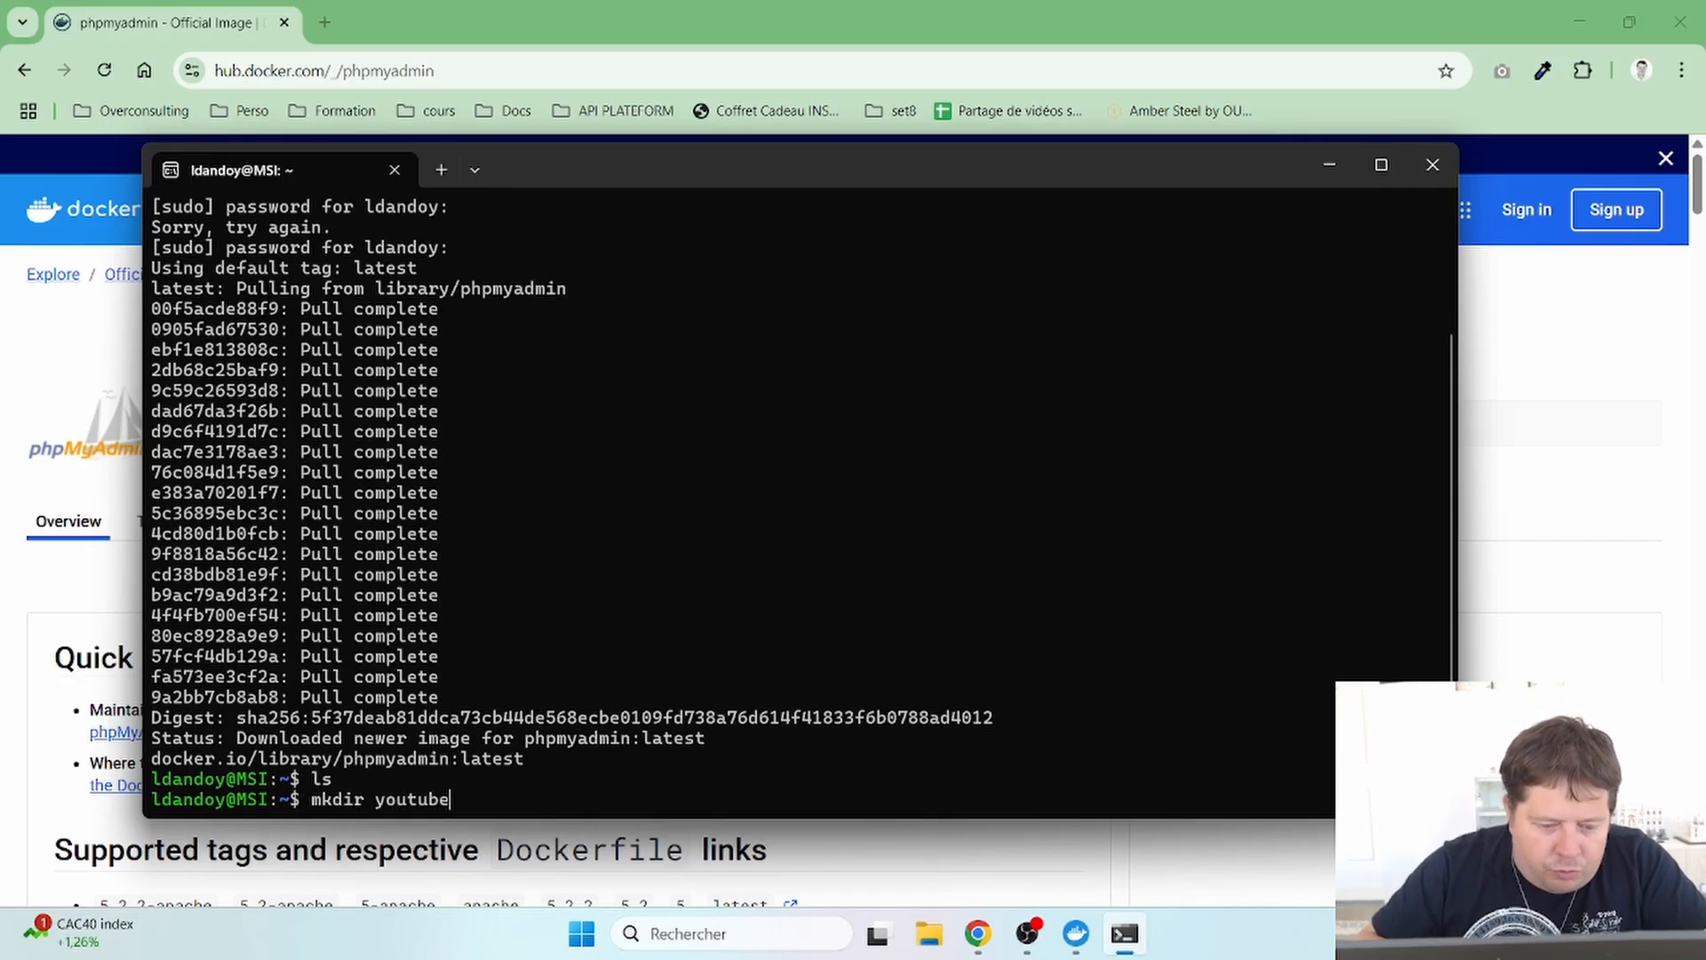
key("Return")
type("cd y")
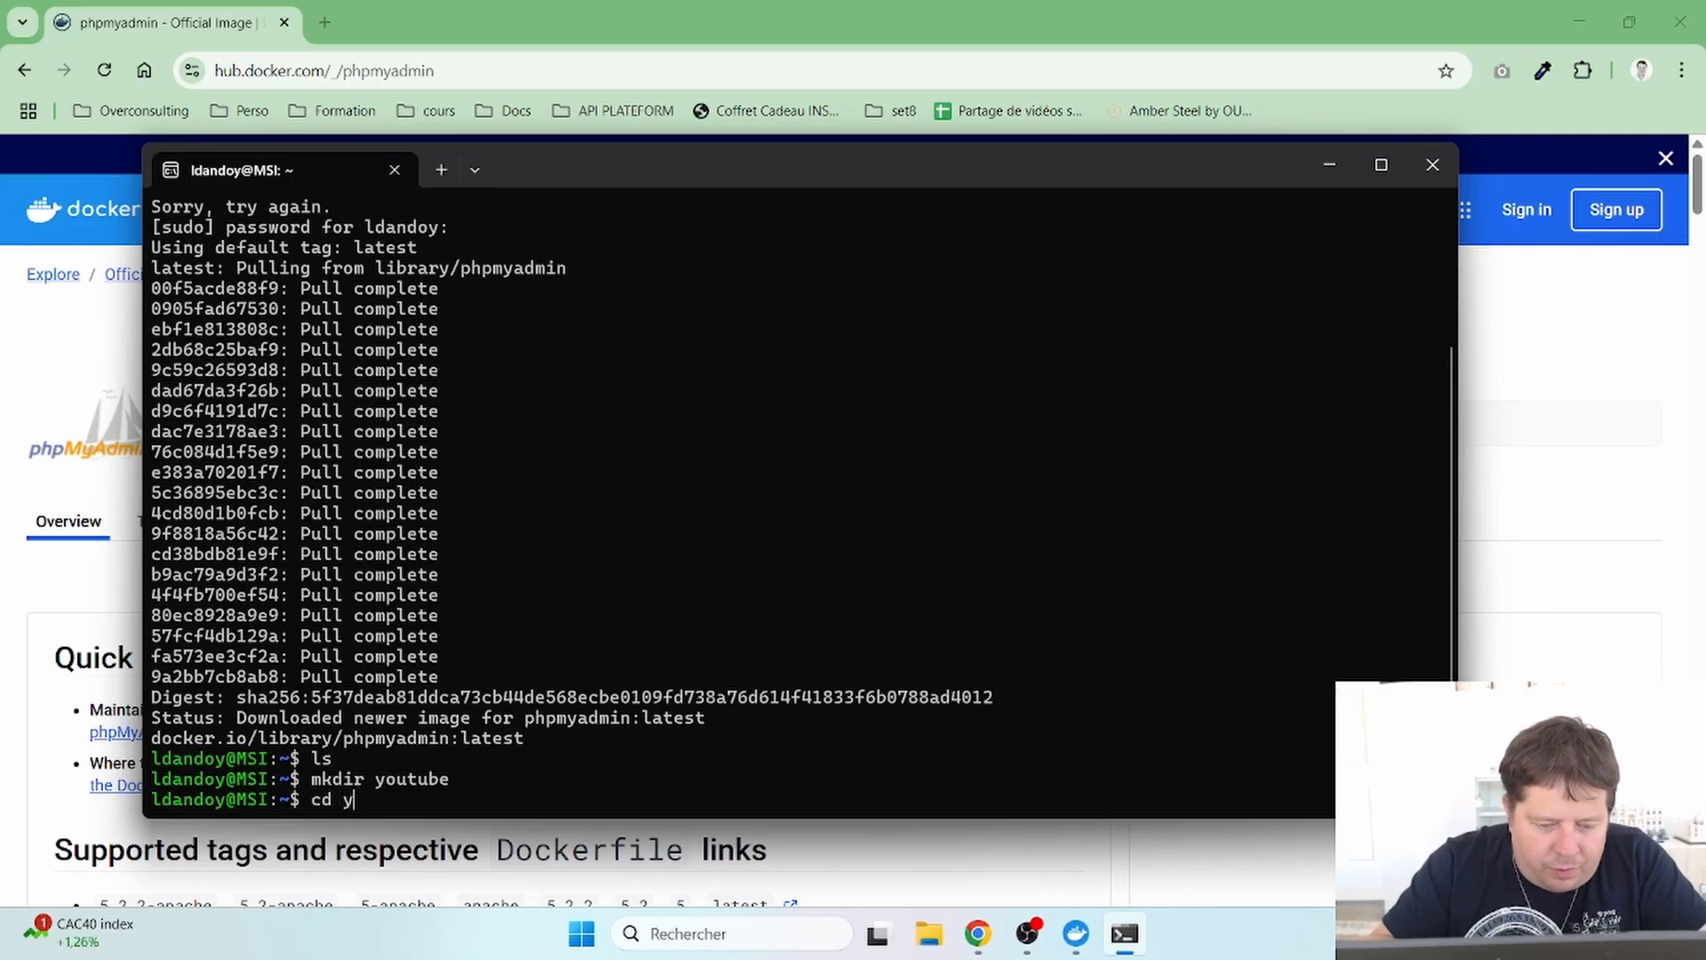
key("Tab")
key("Return")
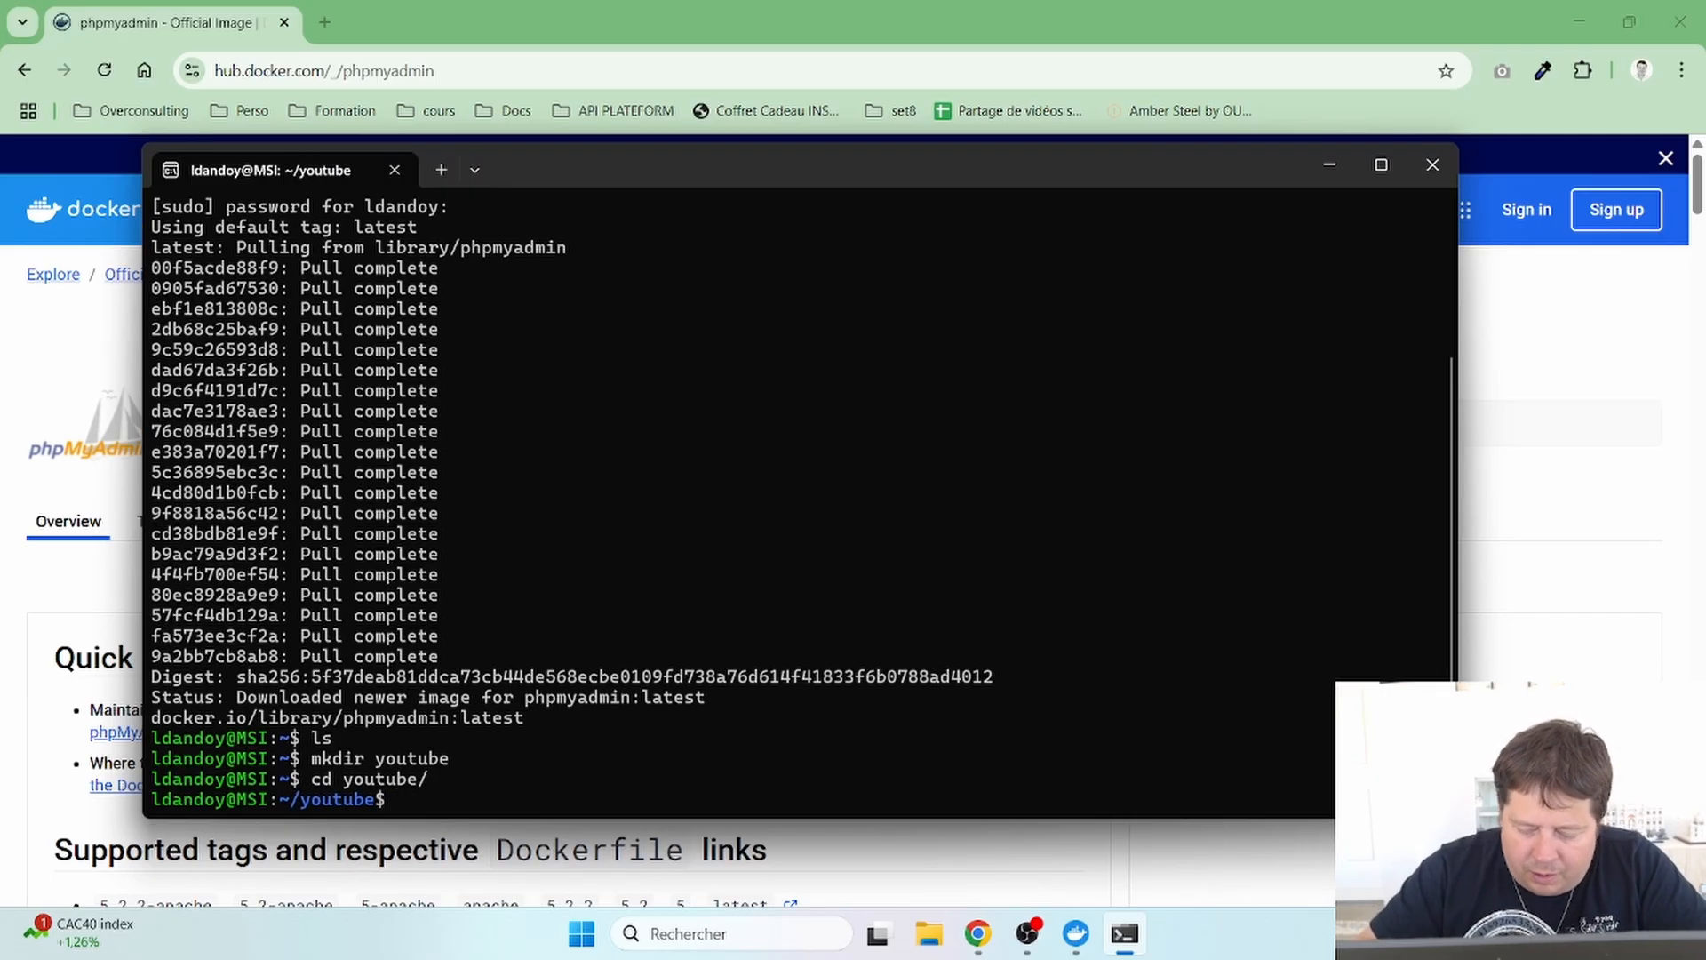
- Create and enter a 'test-docker' folder, list it, and open it in VS Code with 'code .'
type("mkdir text")
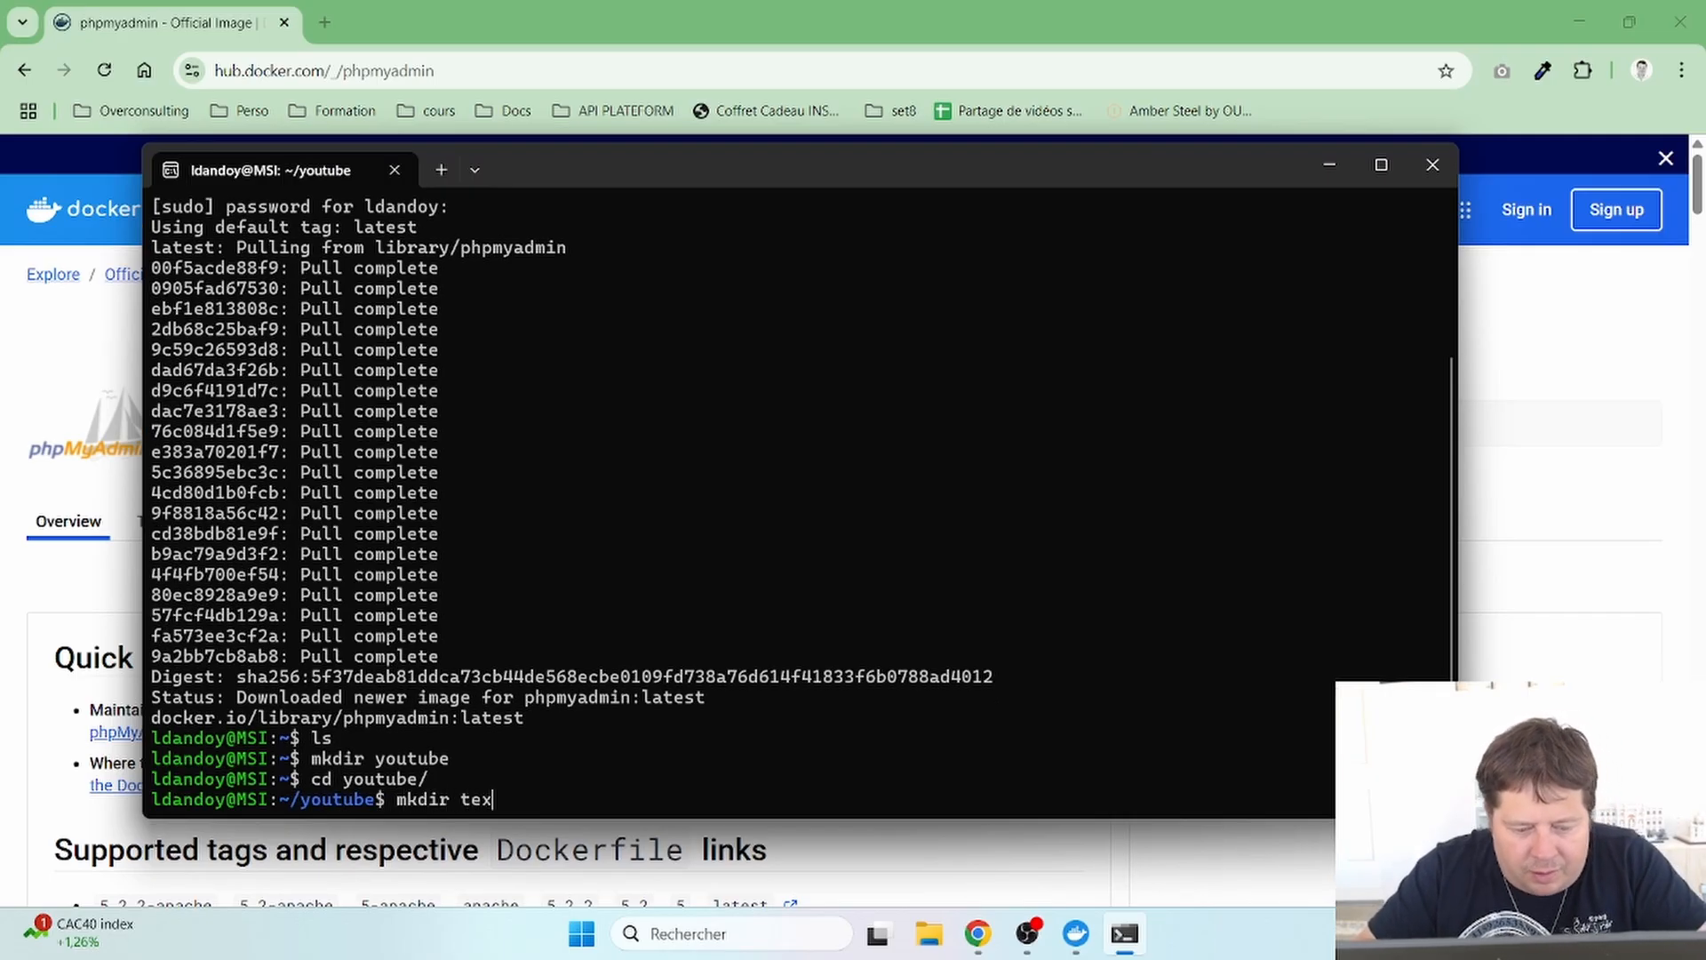
key("BackSpace")
key("BackSpace")
type("st")
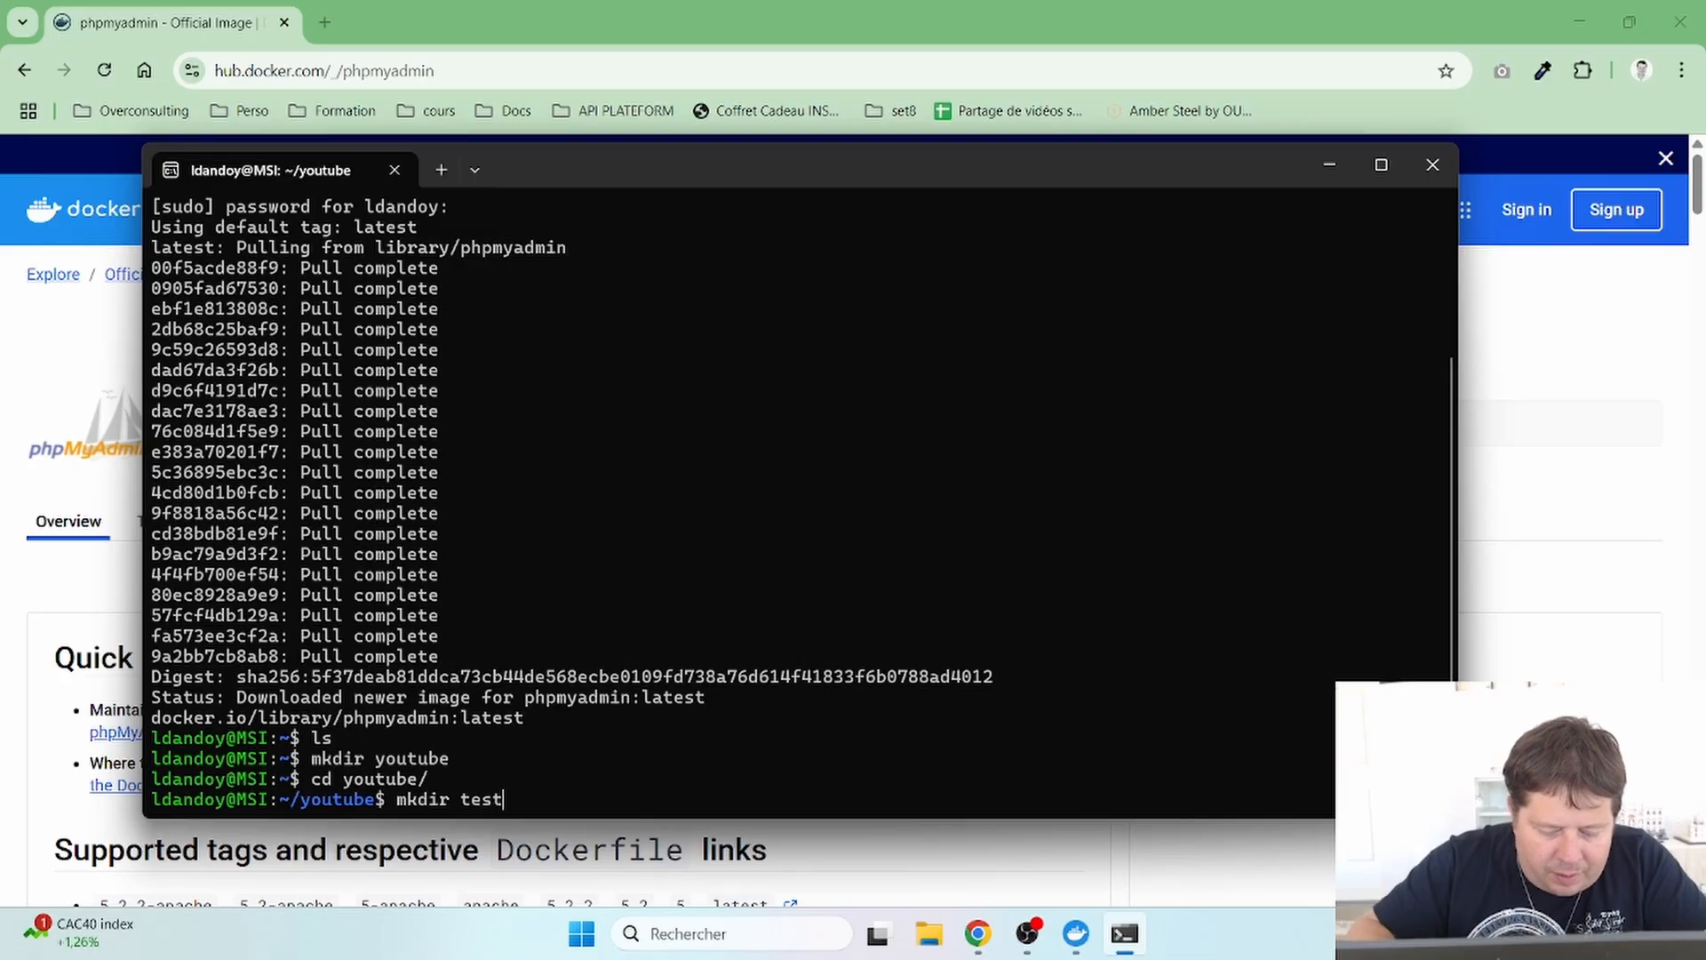
type("-docker")
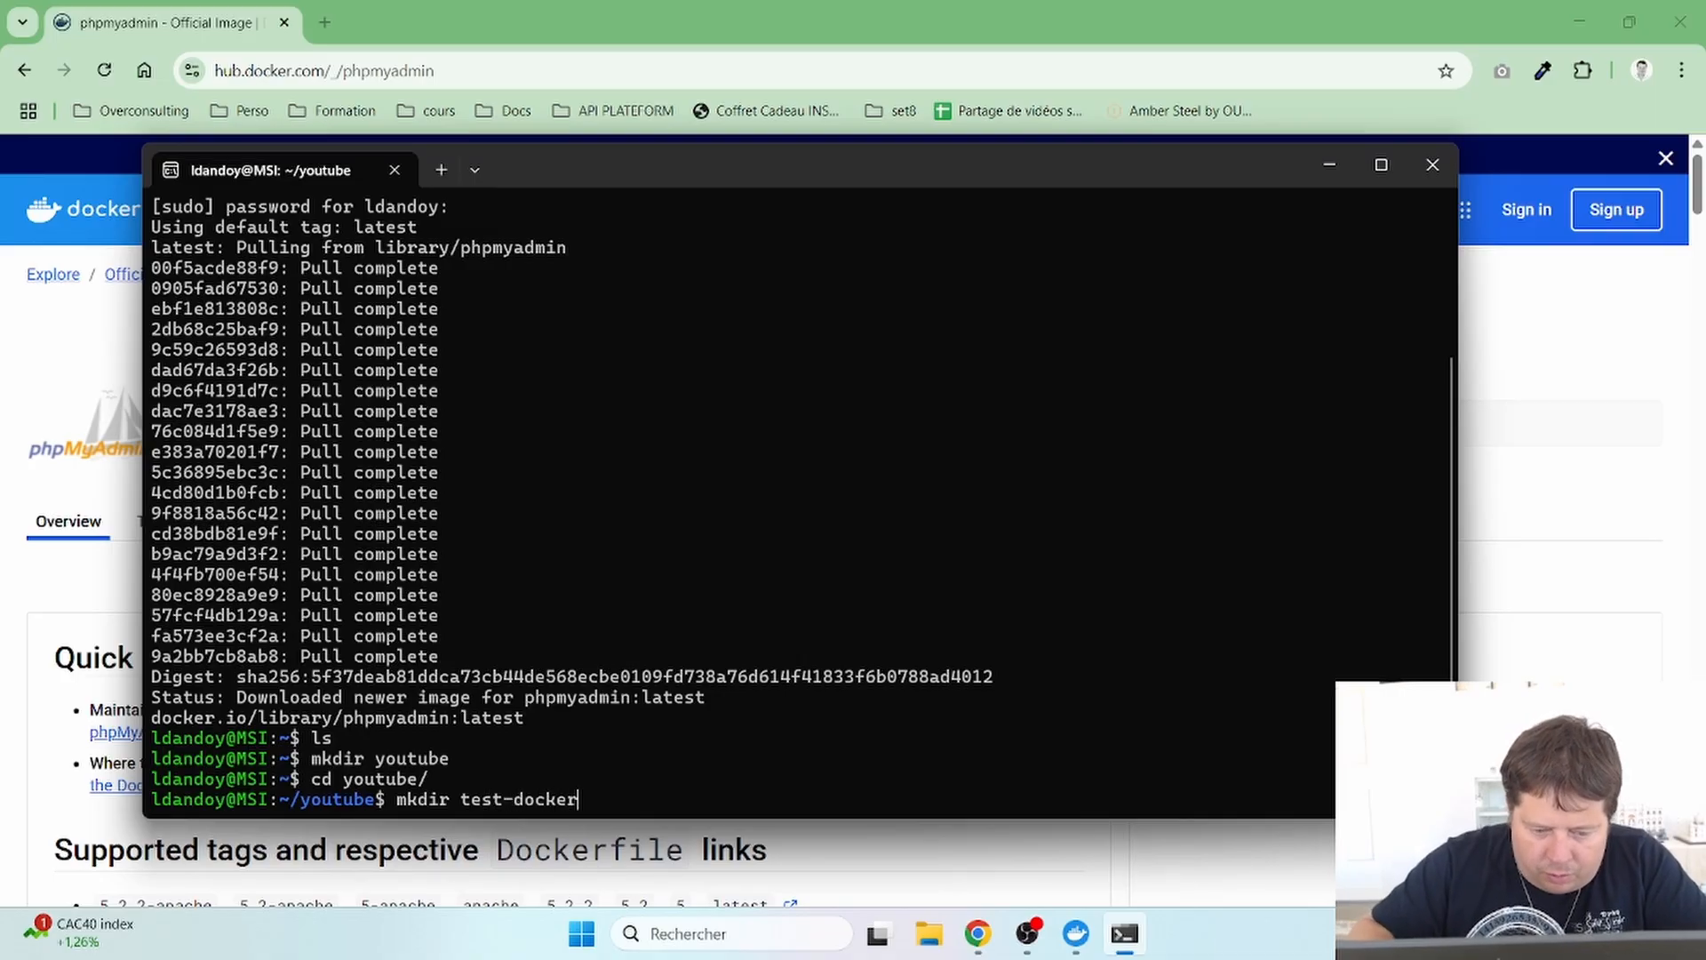
key("Return")
type("cd t")
key("Tab")
key("Return")
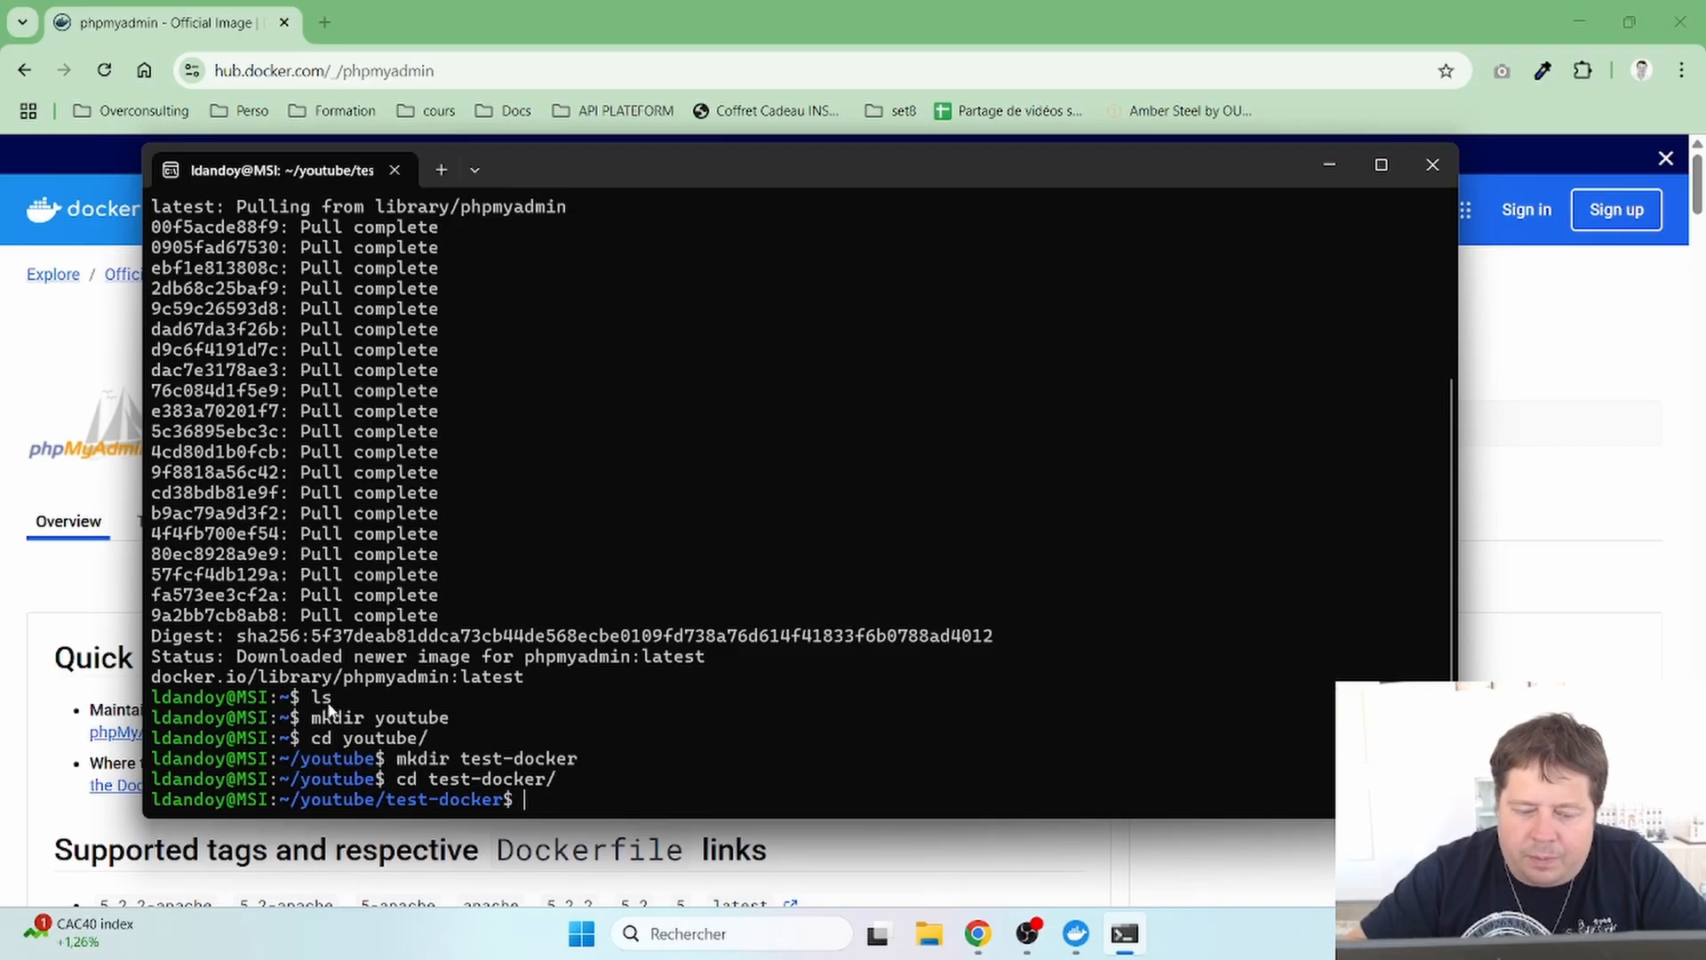
type("ls")
key("Return")
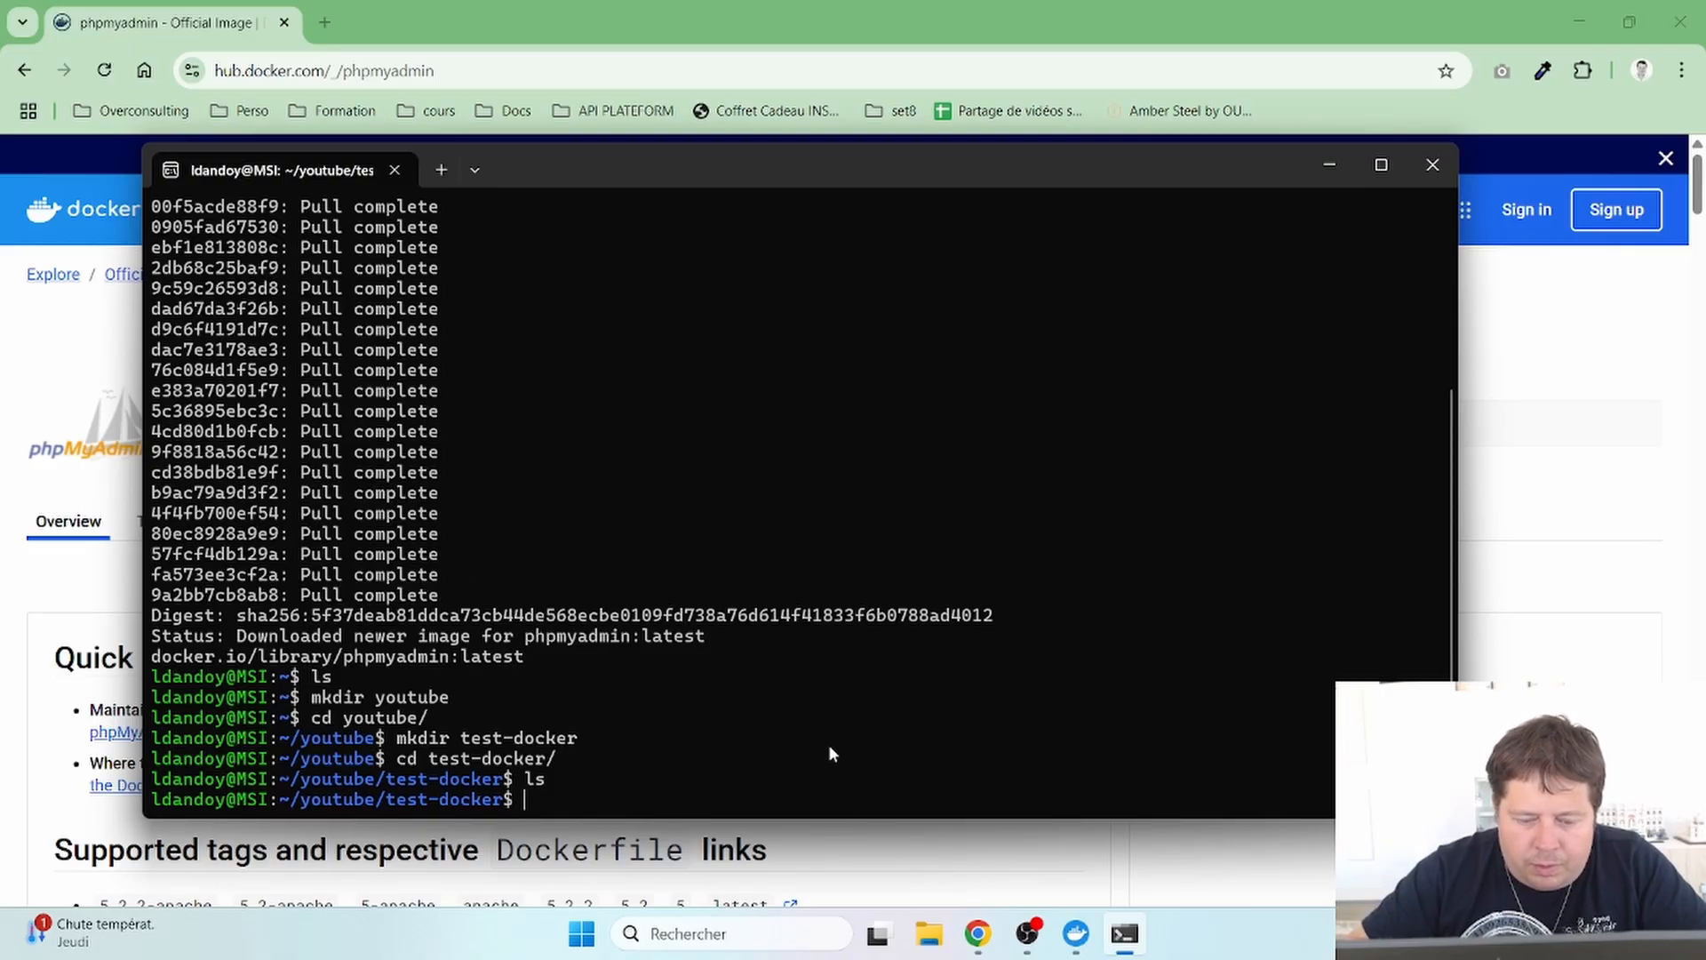
type("code .")
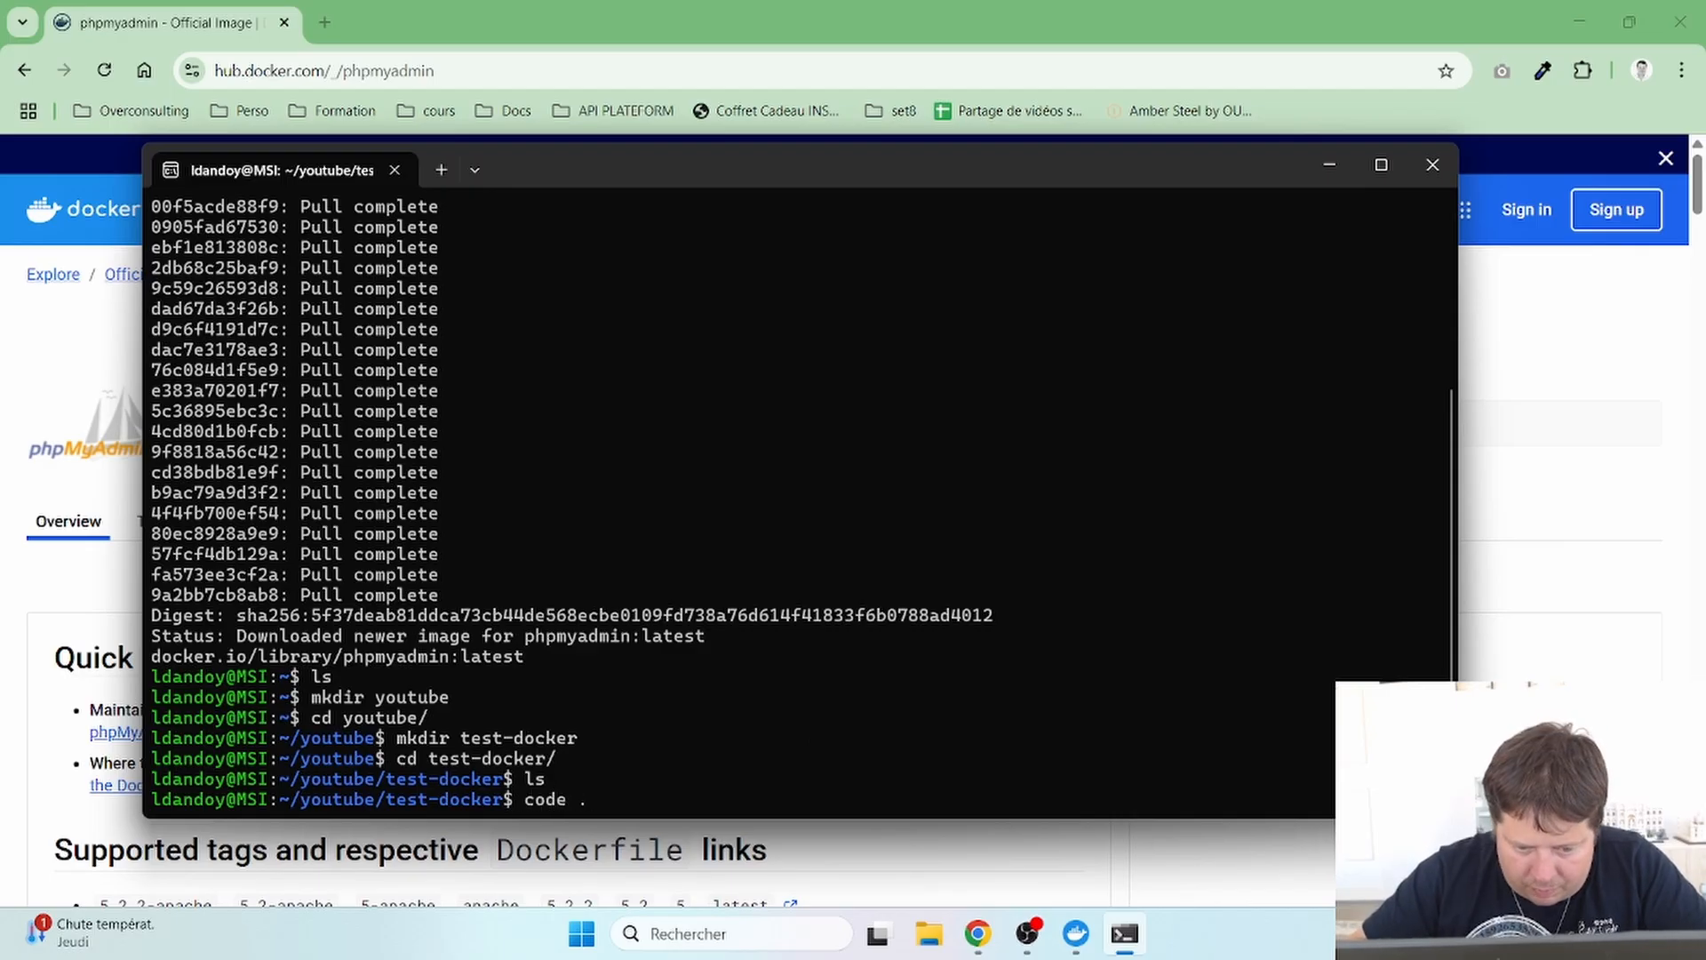
key("Return")
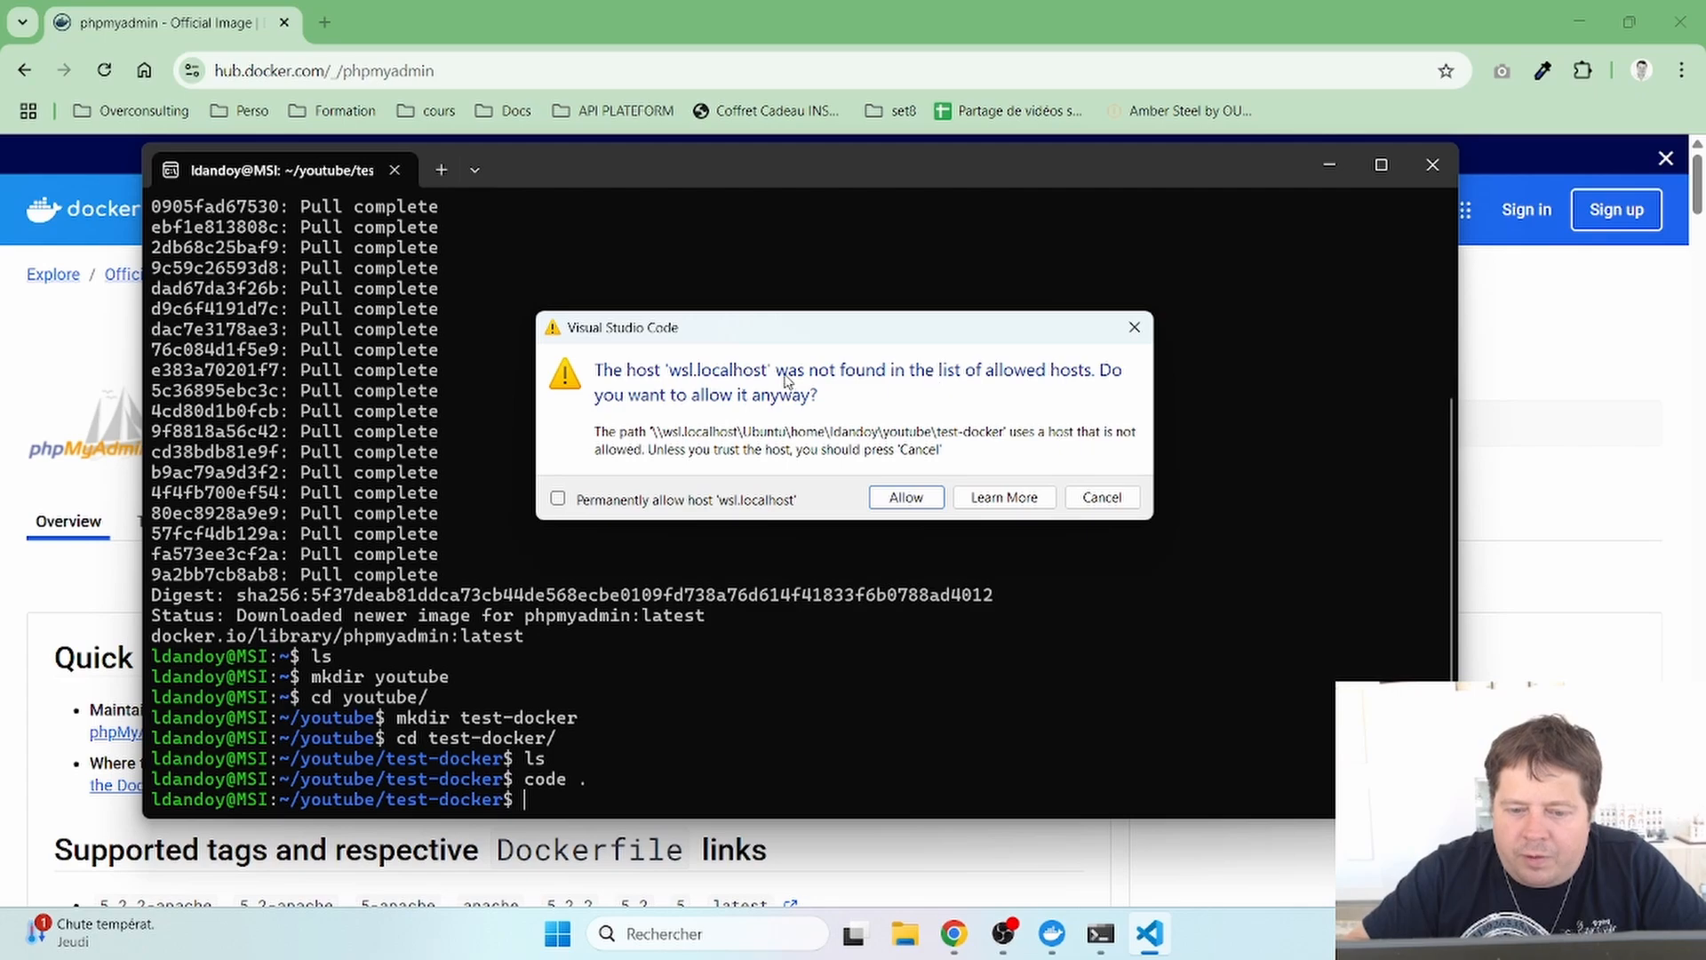
- Allow wsl.localhost, trust the folder's authors, and close the Untitled window without saving
left_click(905, 497)
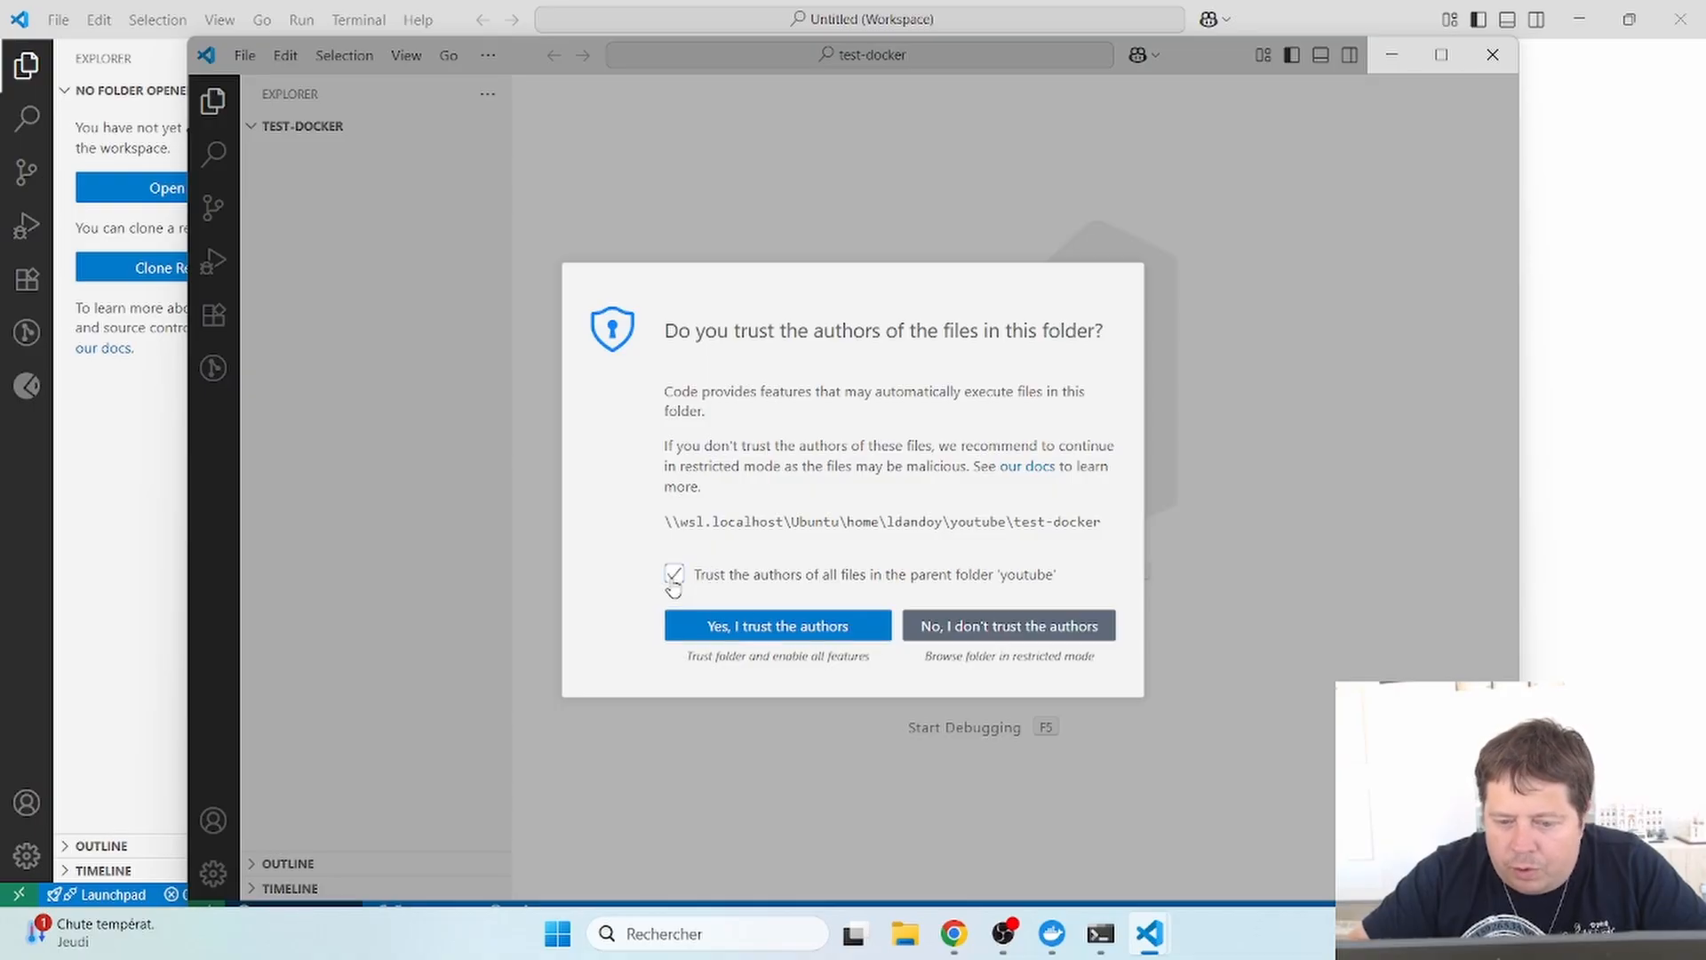
left_click(805, 637)
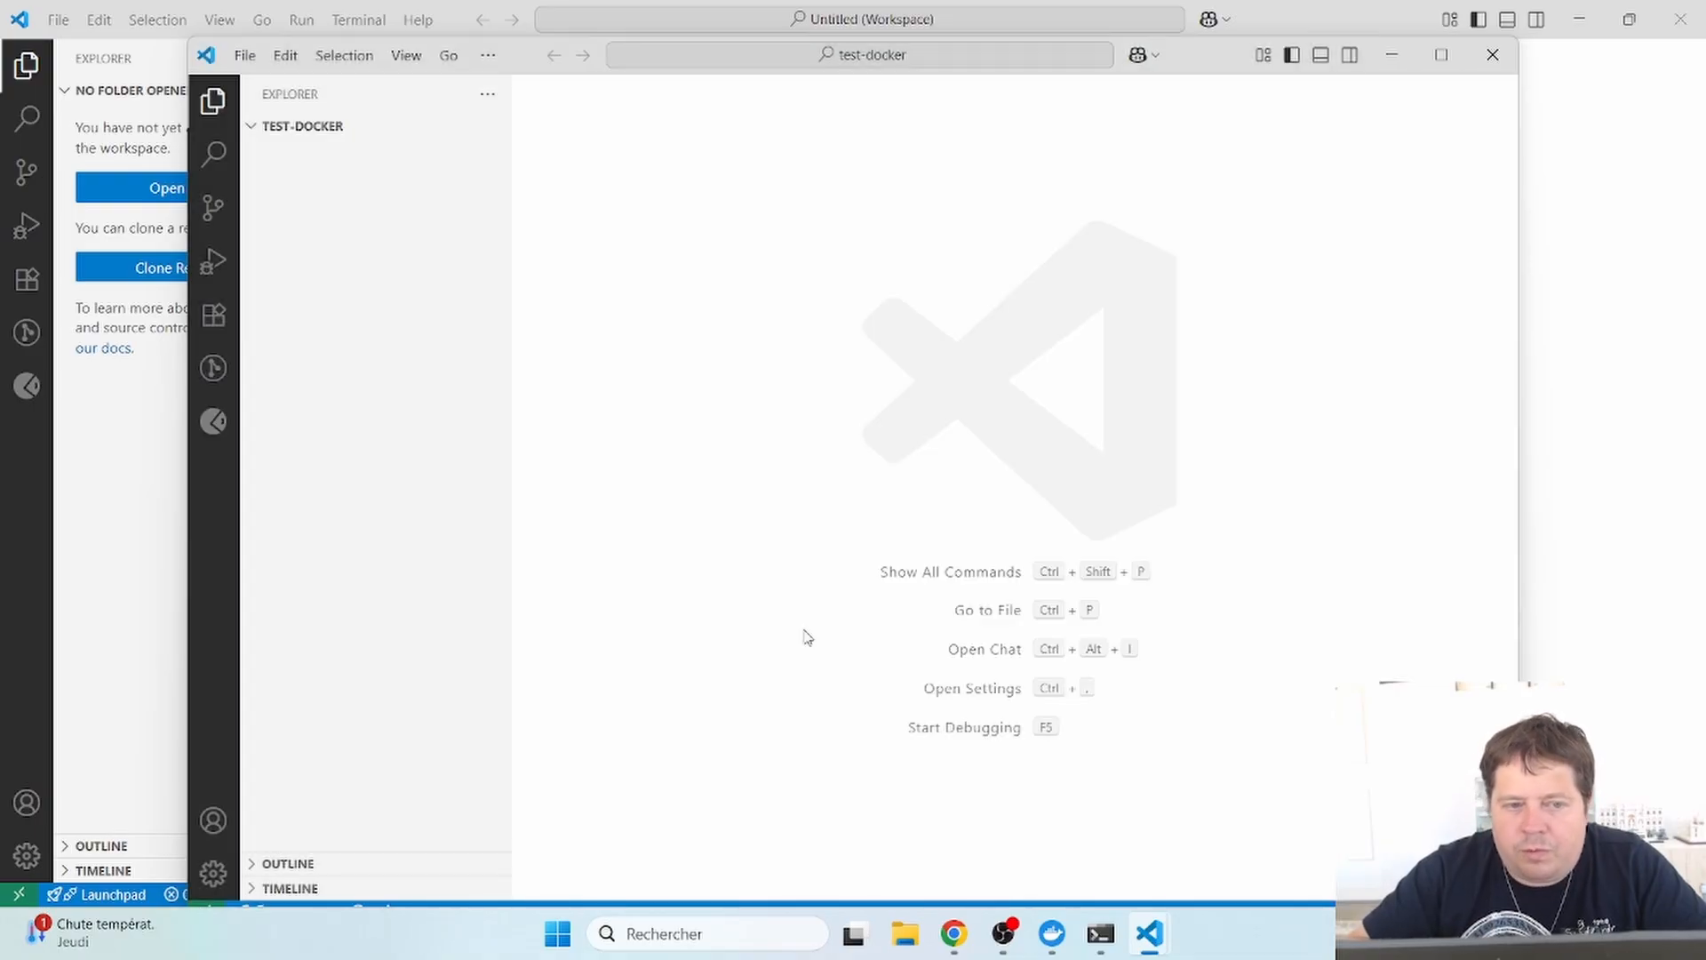
left_click(1595, 19)
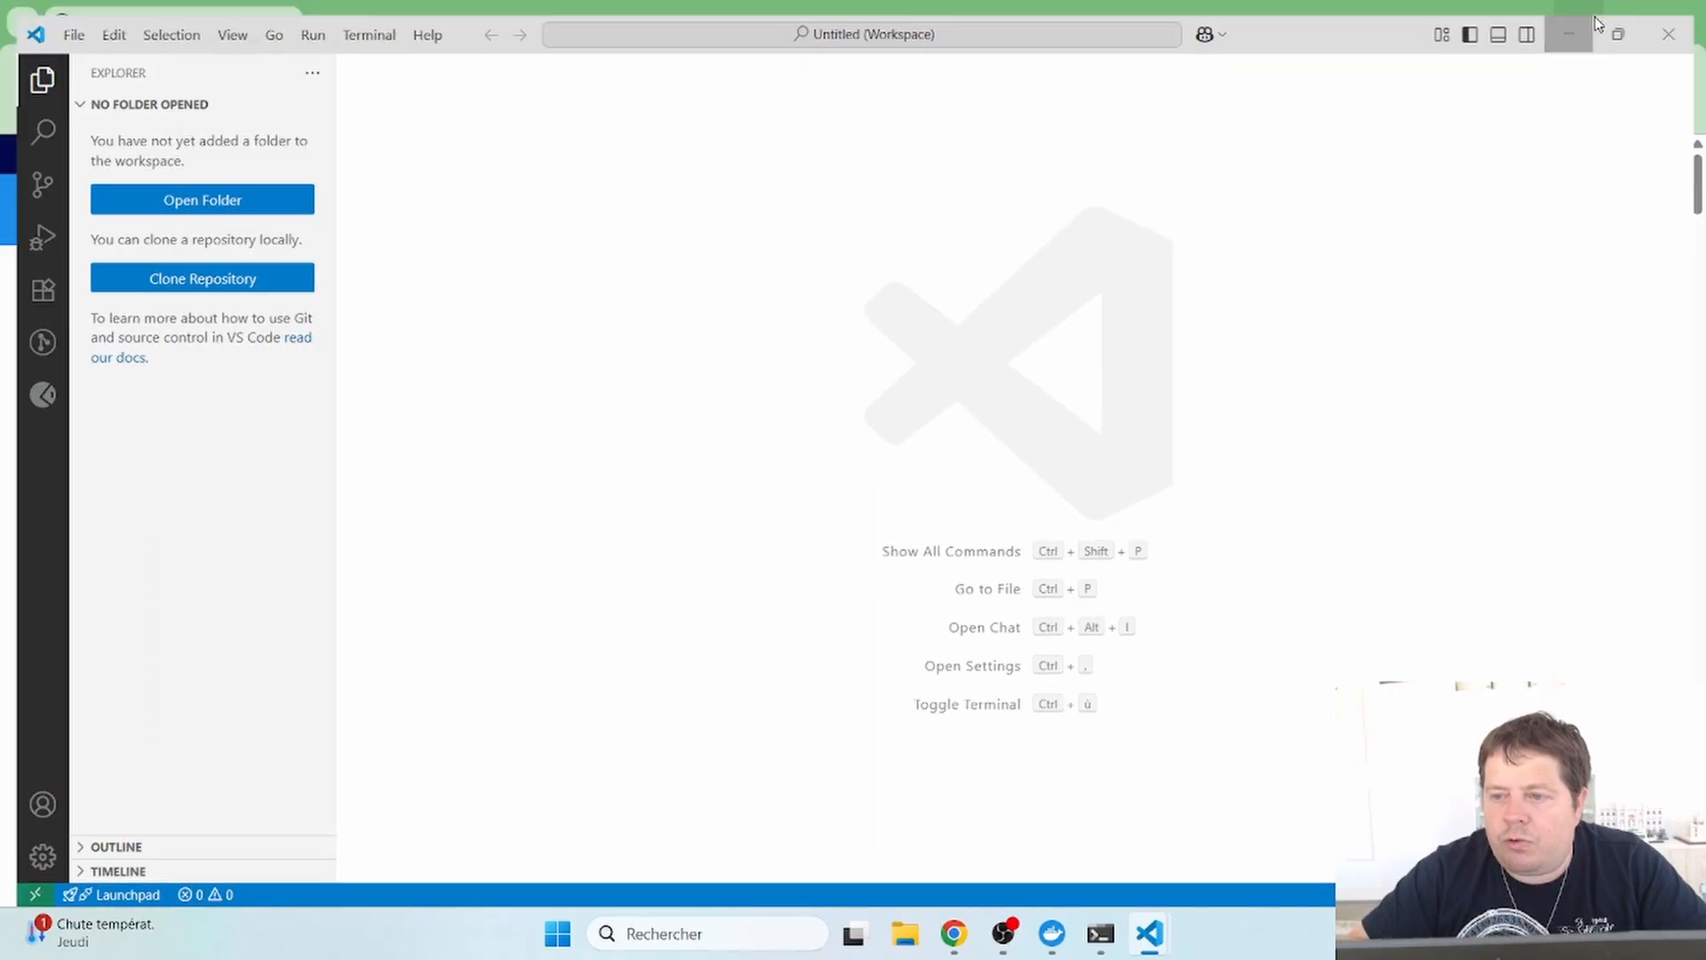
key("alt+Tab")
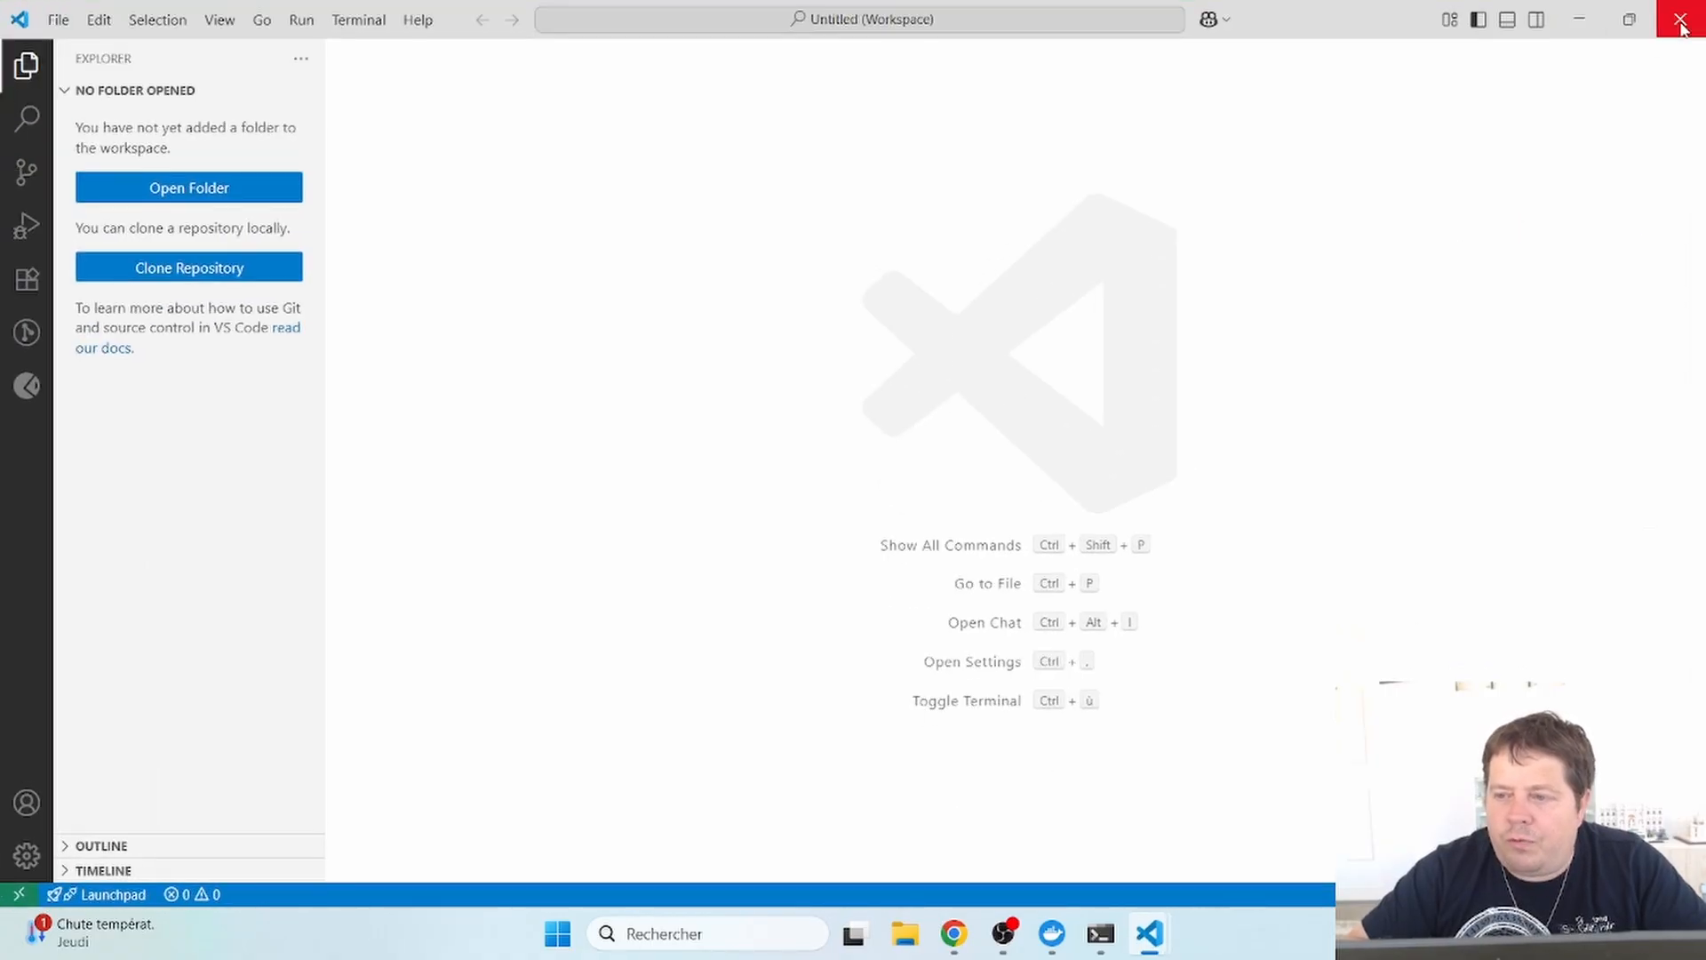
left_click(1682, 28)
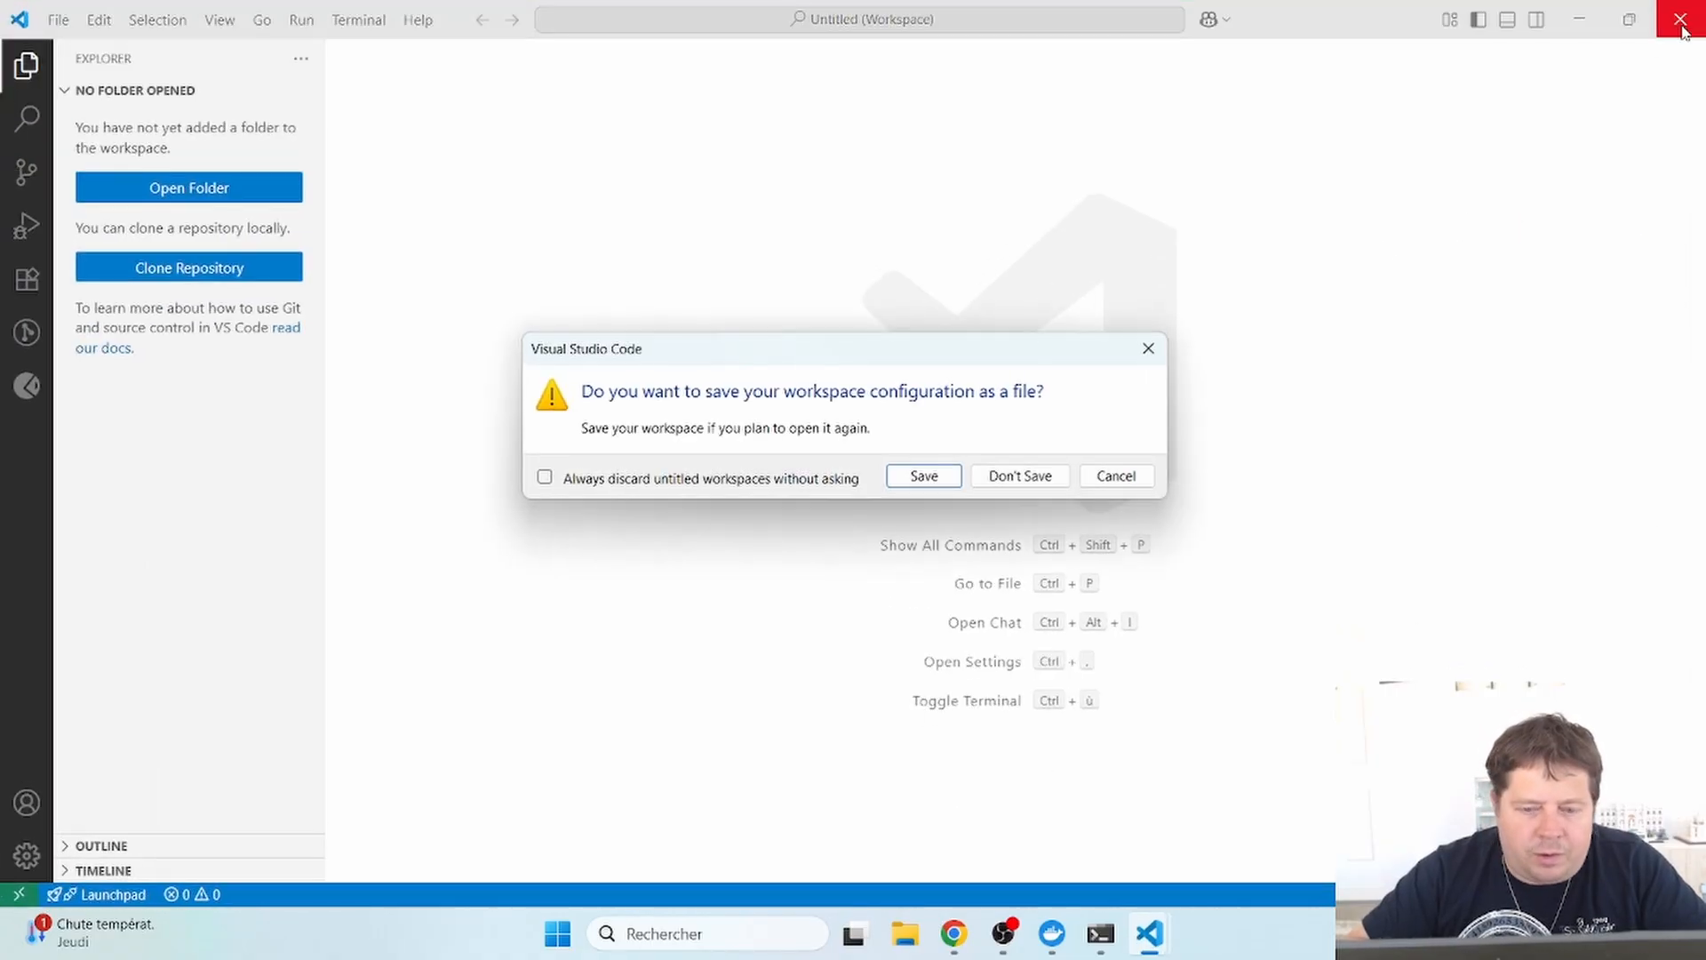
left_click(1033, 480)
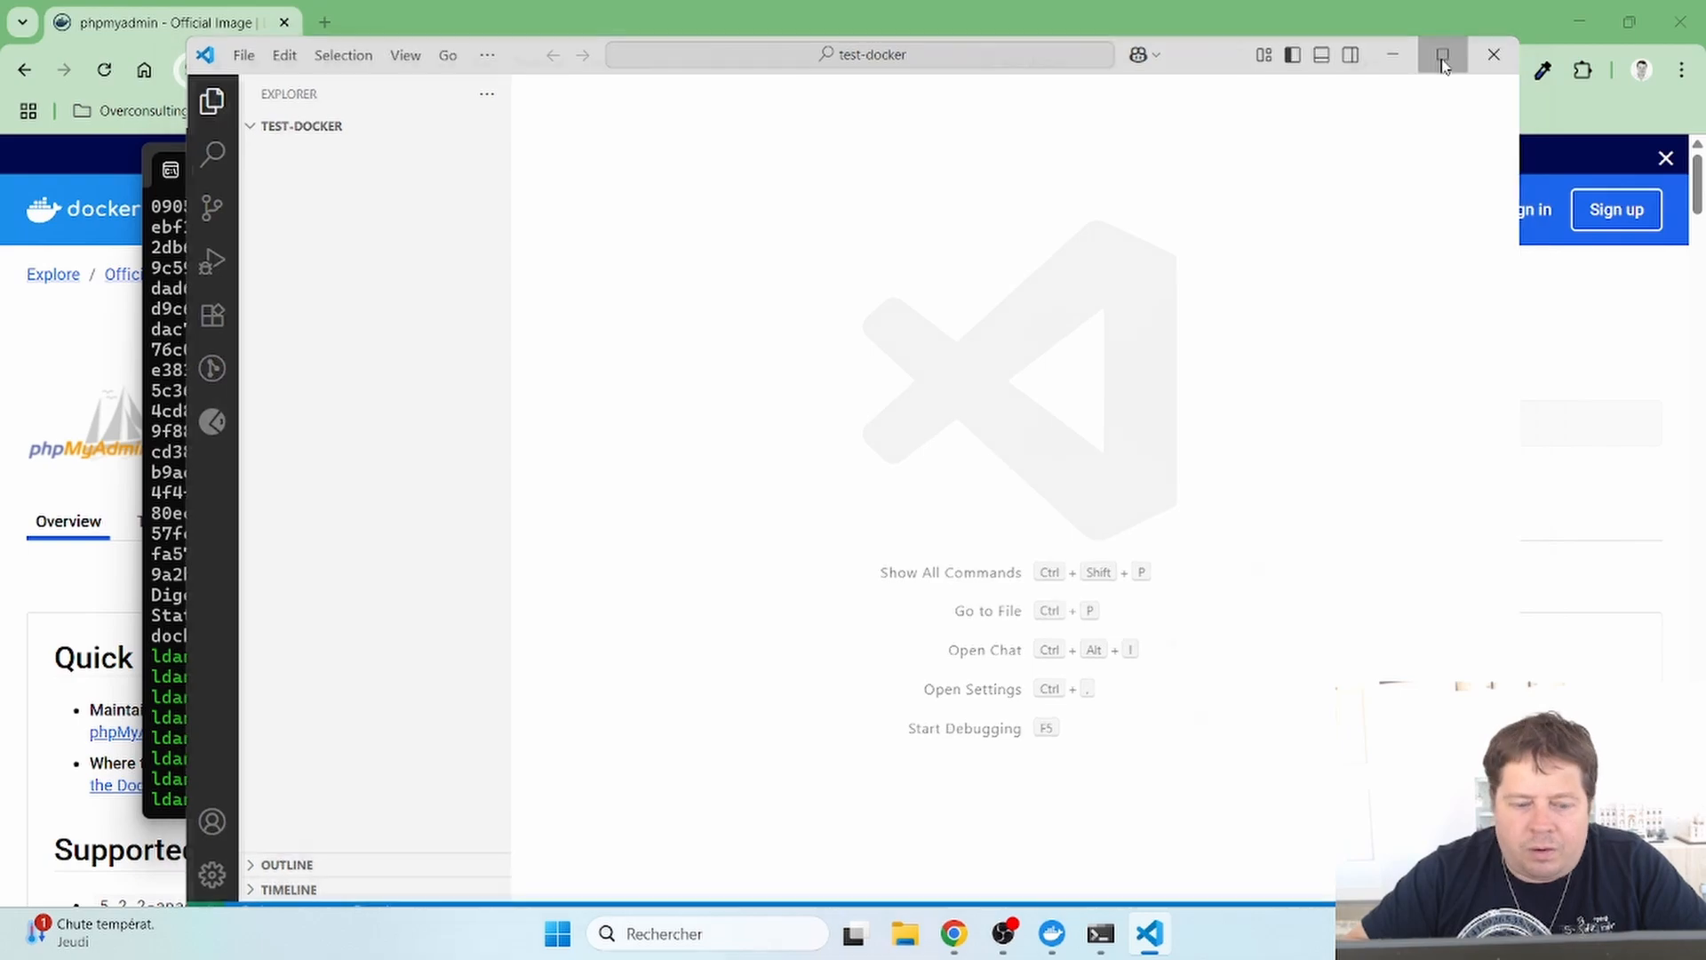
- Maximize the test-docker window and dismiss the remote window menu
left_click(1442, 55)
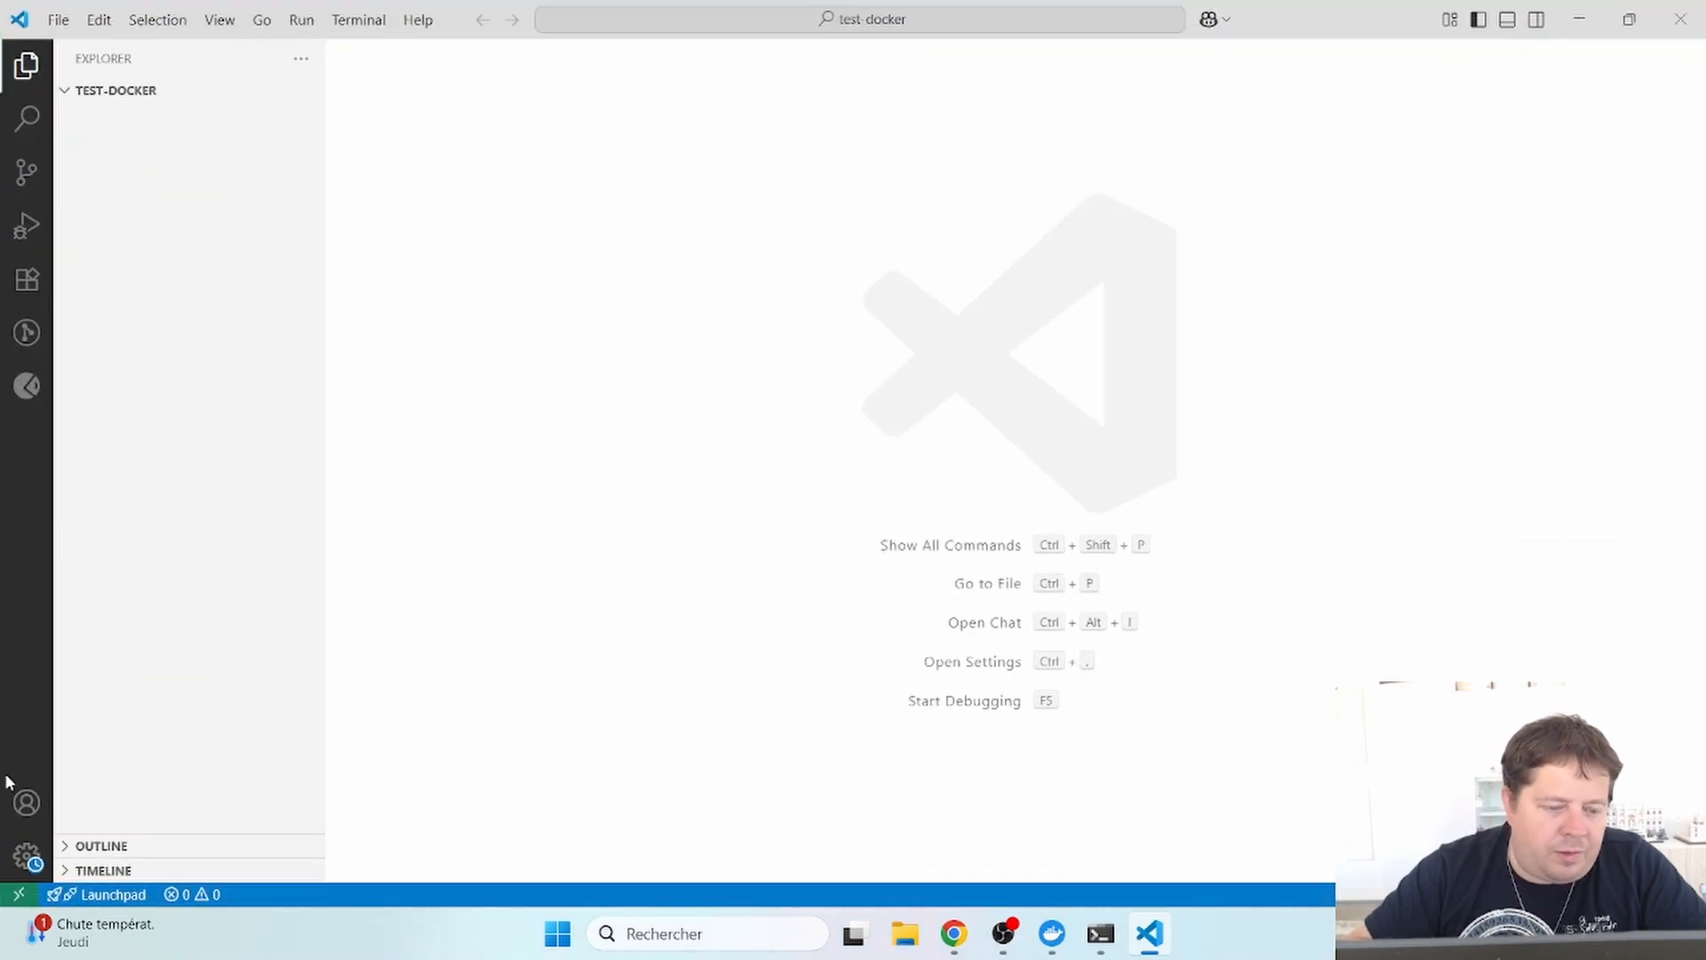
left_click(21, 892)
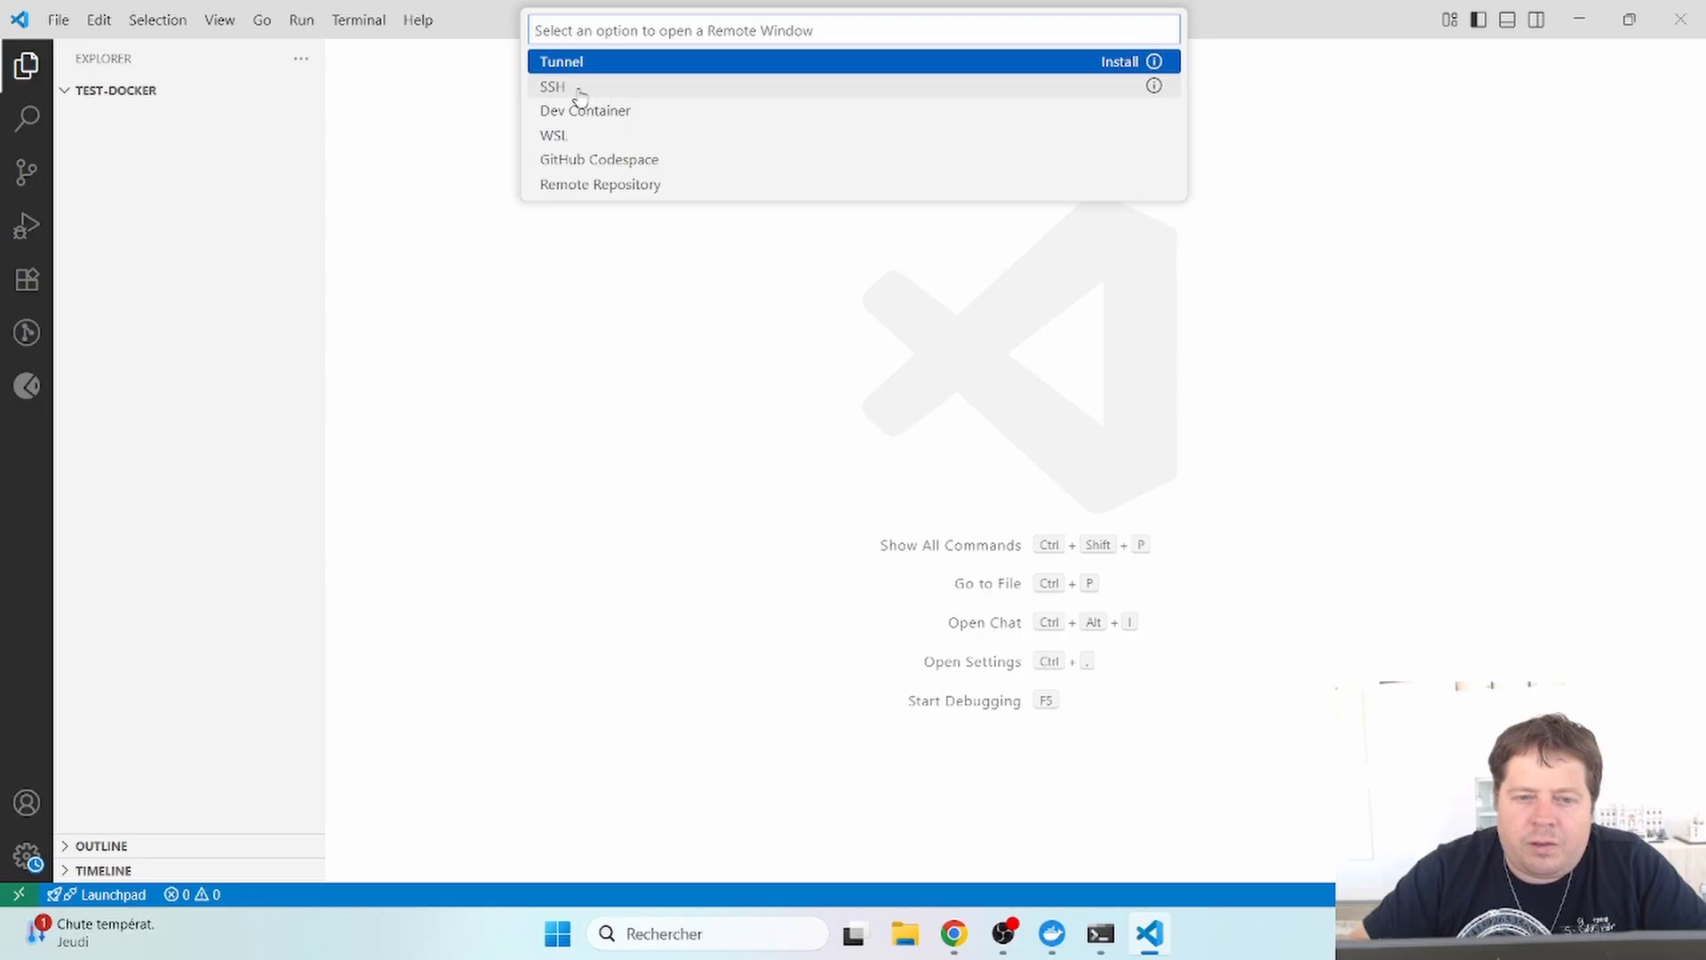
left_click(476, 323)
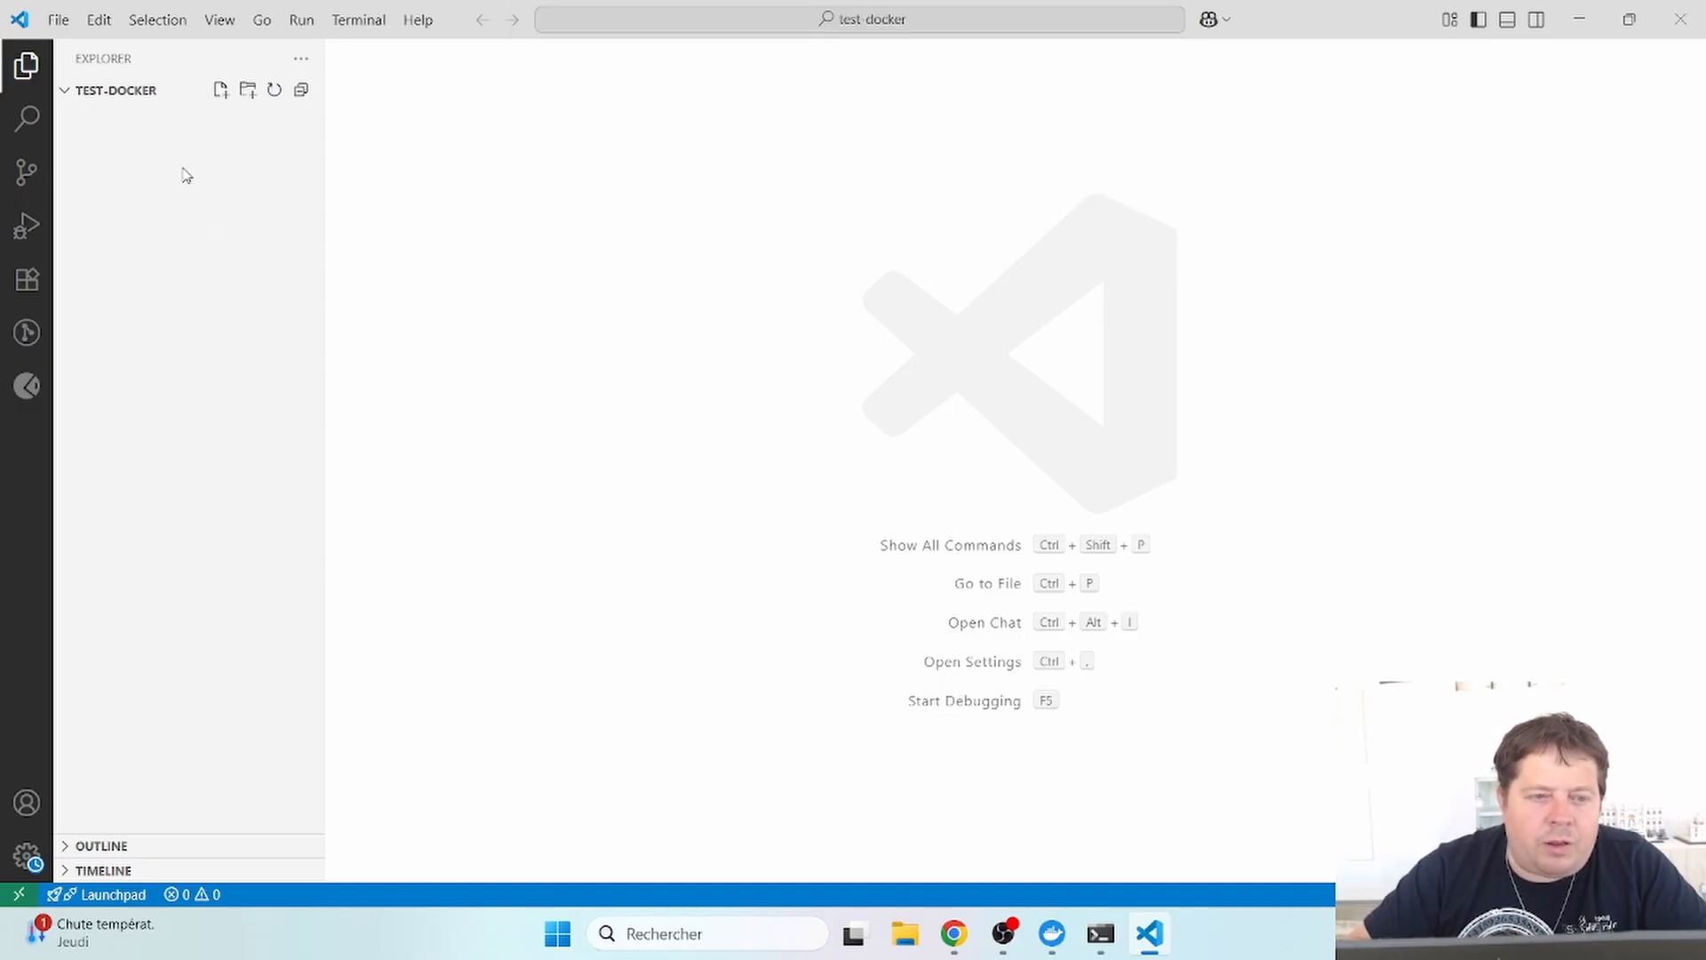
- Create a new empty file named docker-compose.yml in the test-docker folder
left_click(220, 92)
type("do")
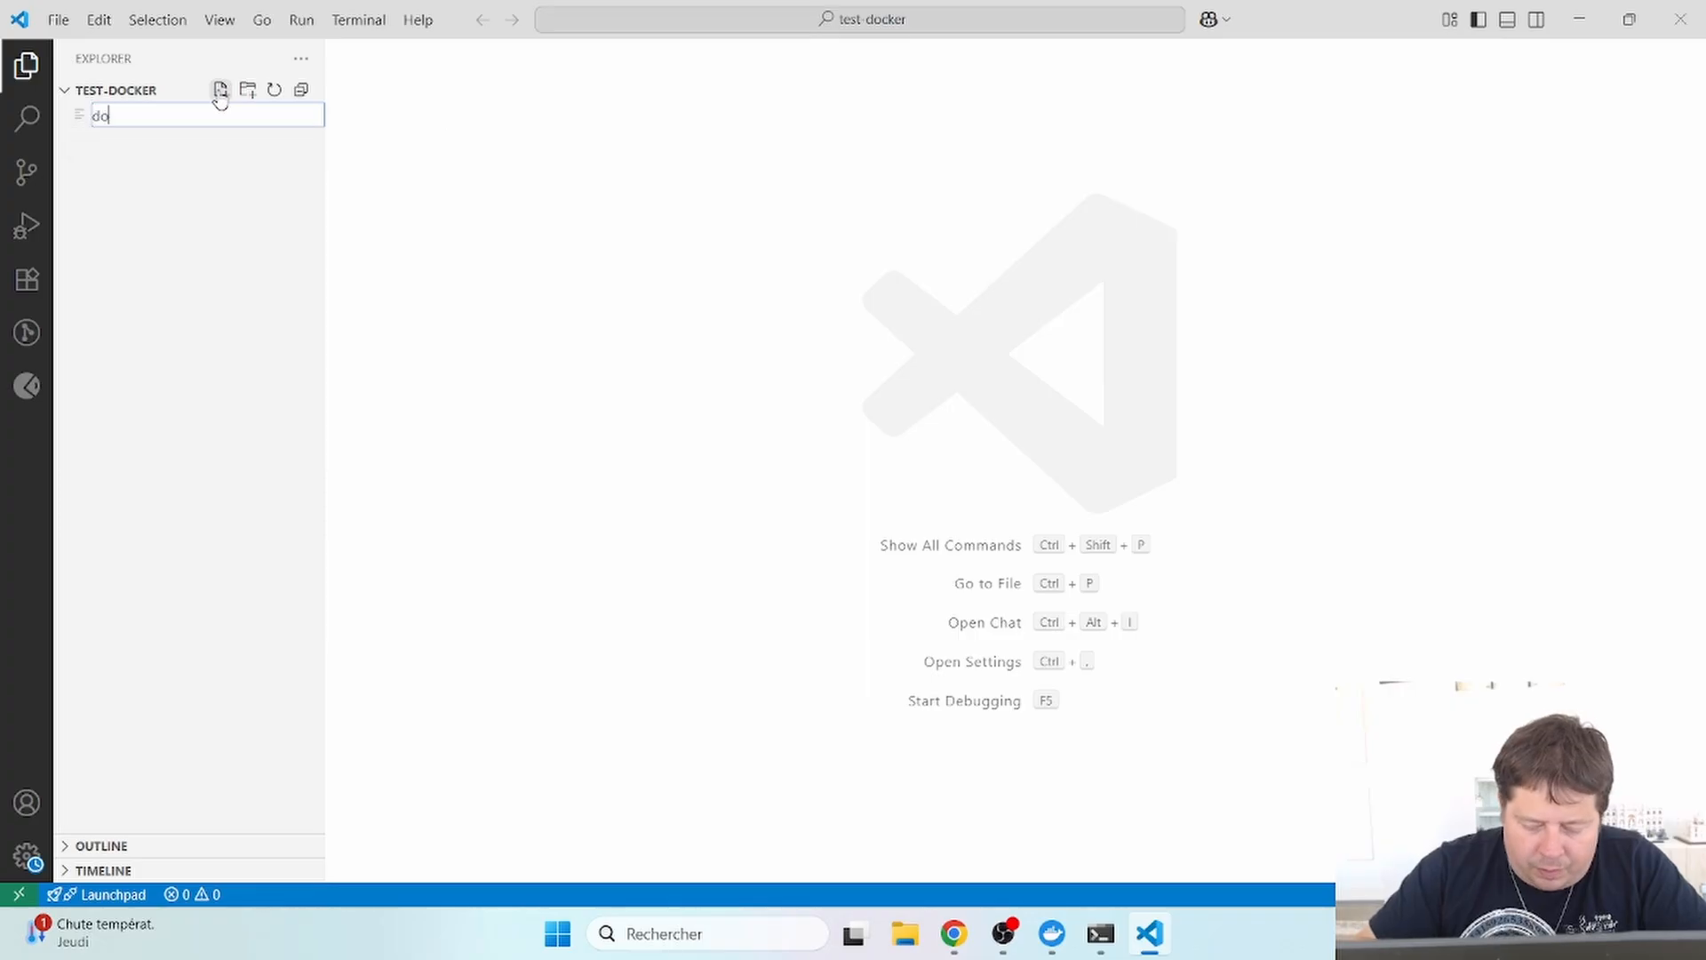
type("cker-c")
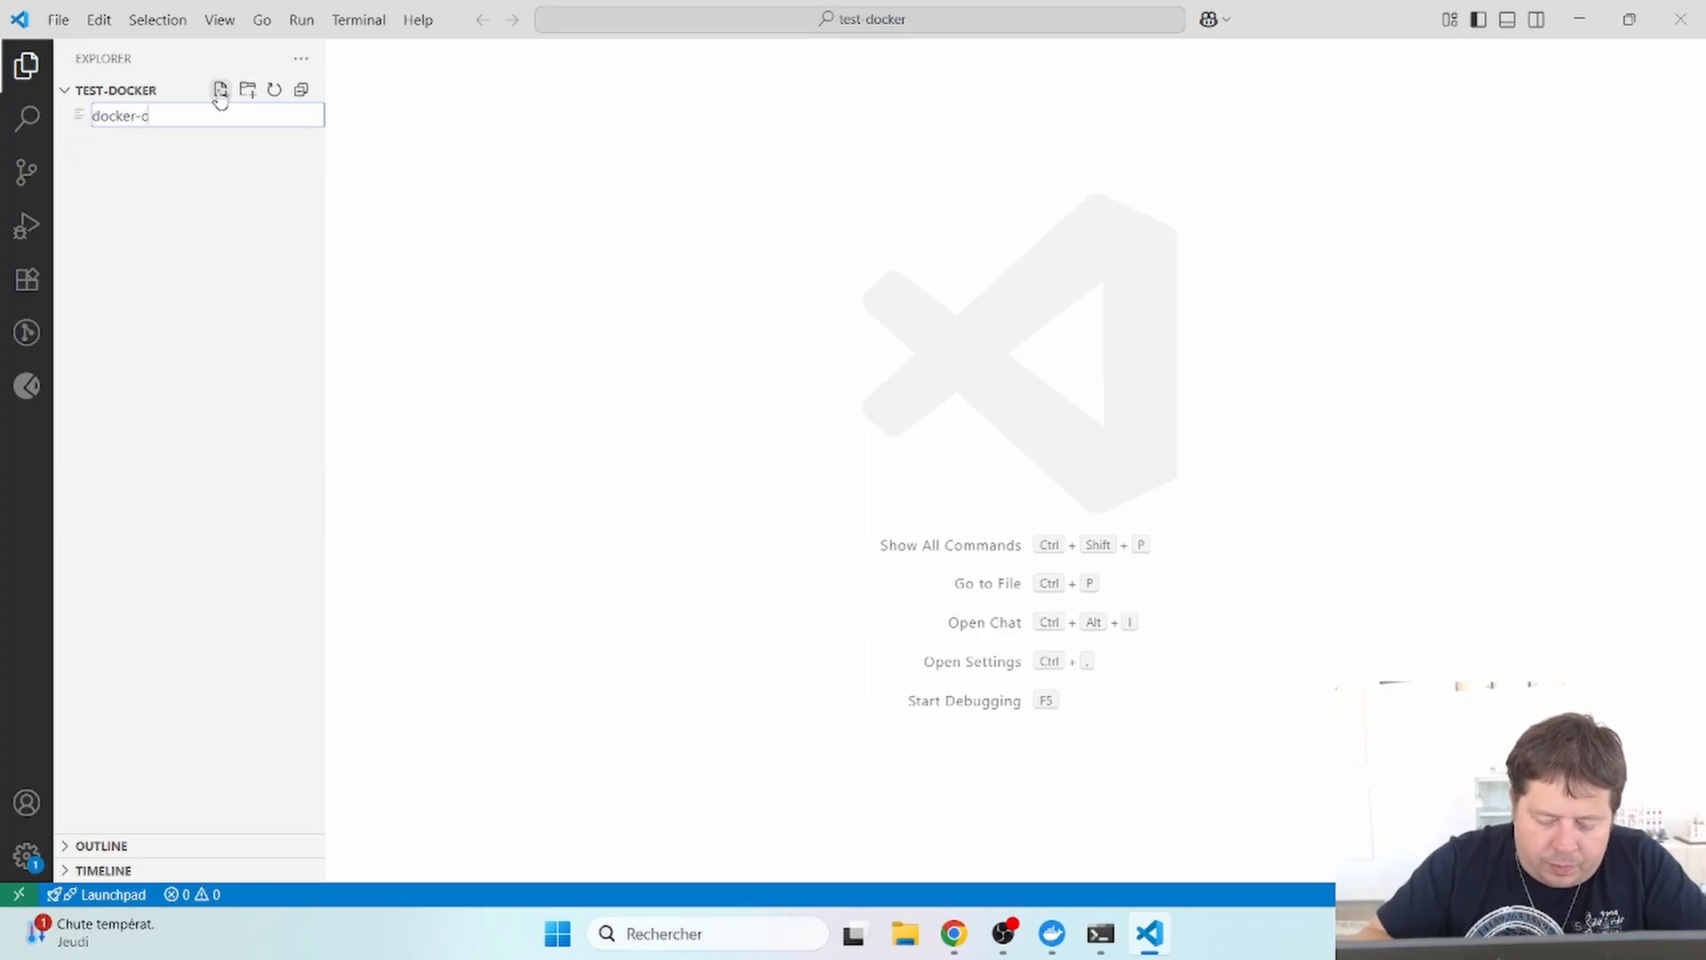
type("ompose.")
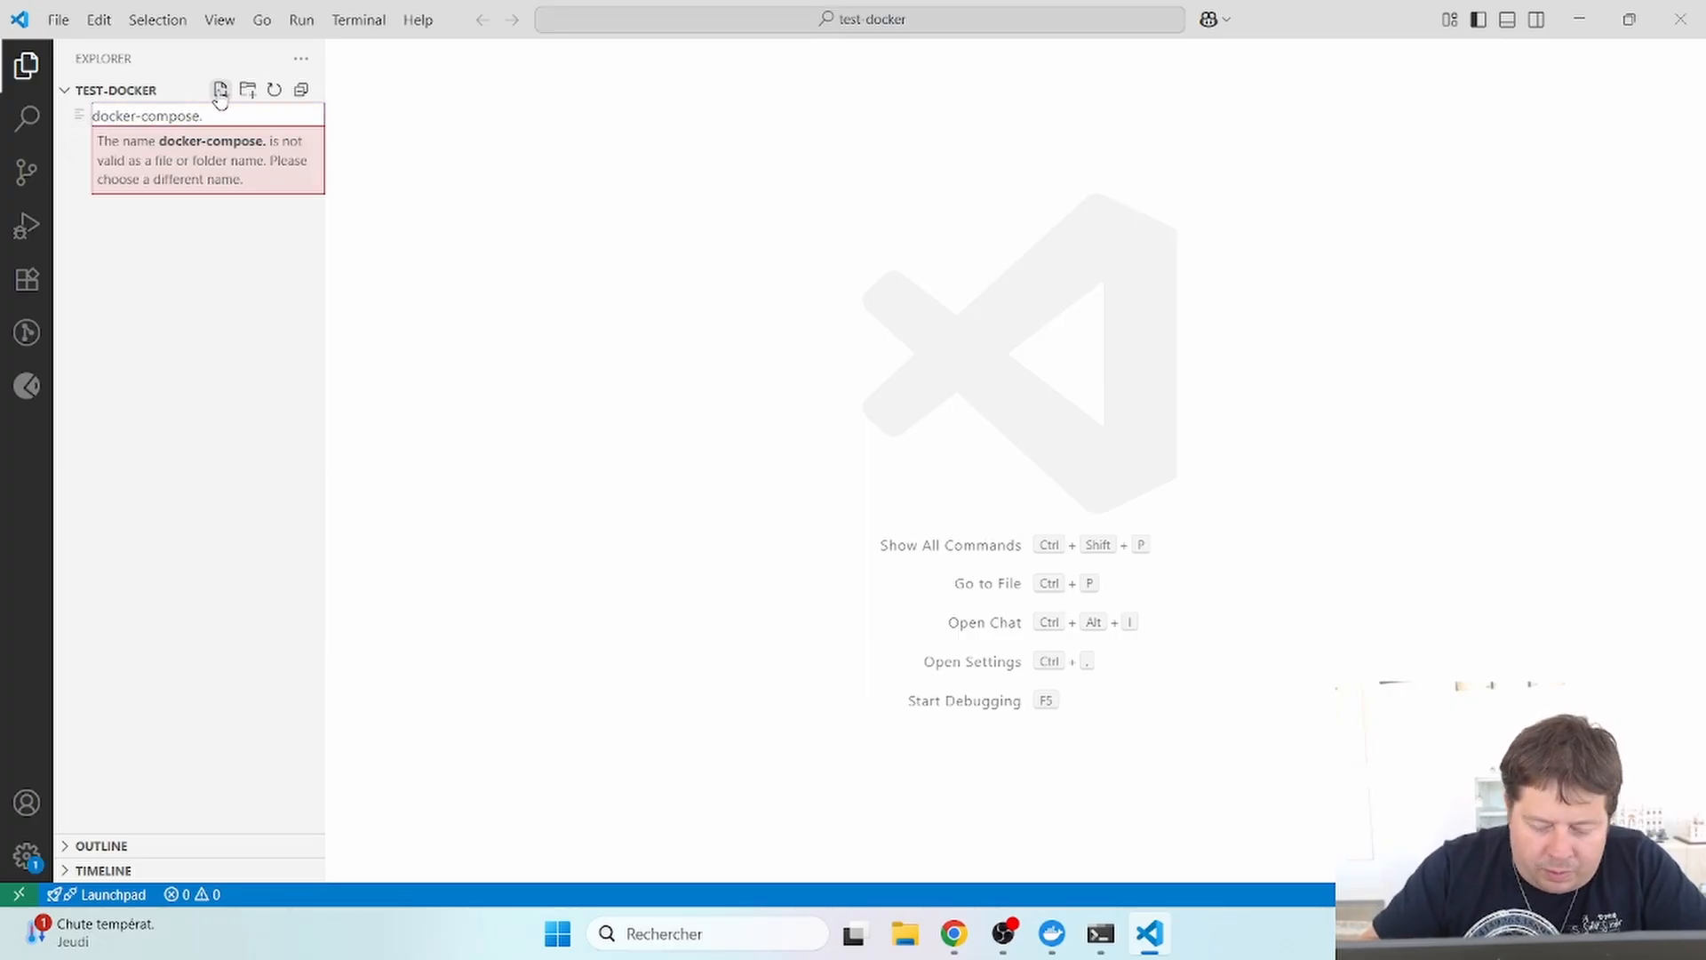
type("yml")
key("Return")
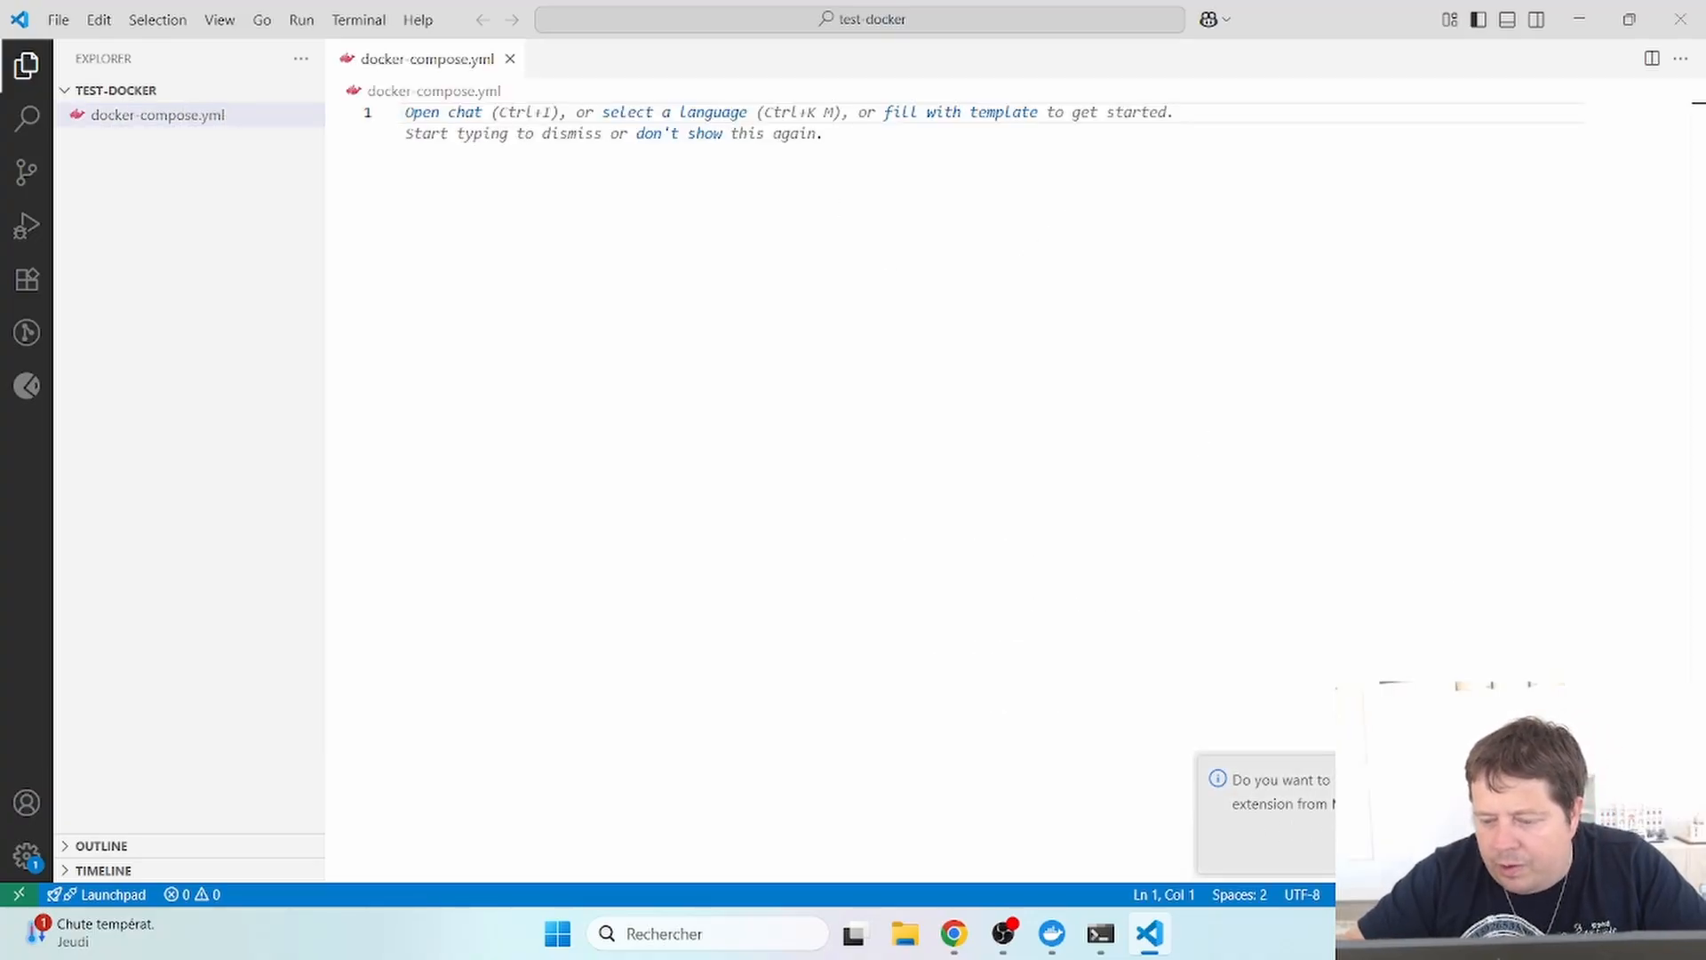
- Install the Container Tools extension, return to the Explorer, and bring the Ubuntu terminal forward
left_click(1460, 850)
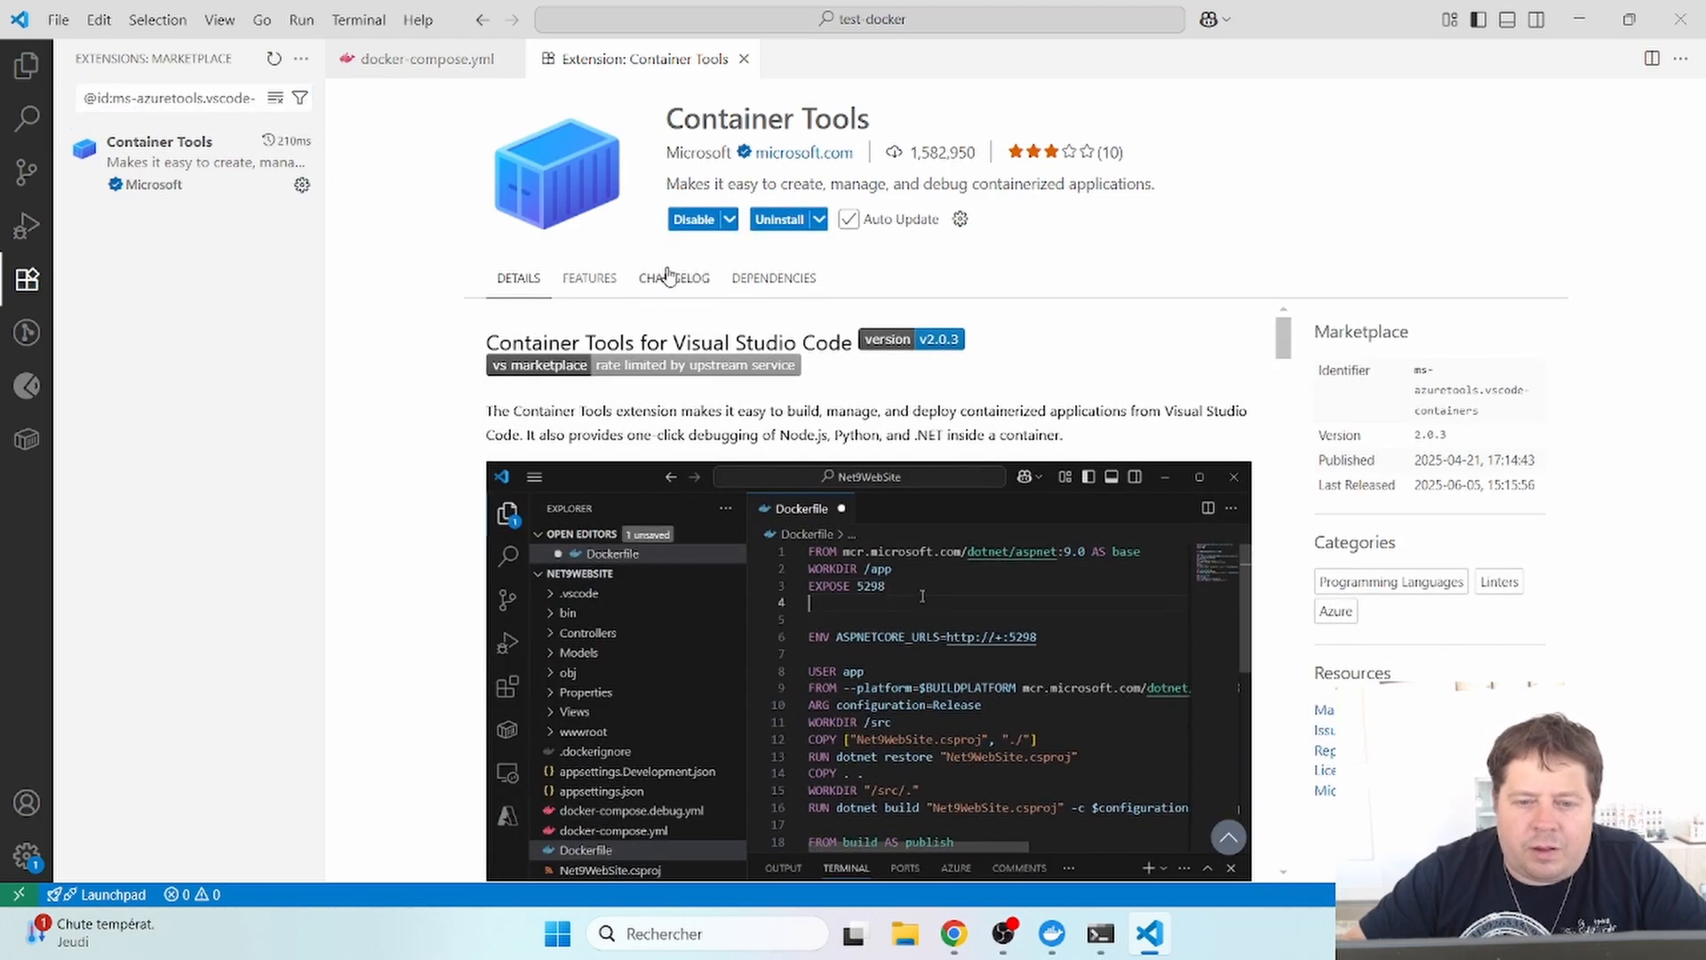
left_click(744, 58)
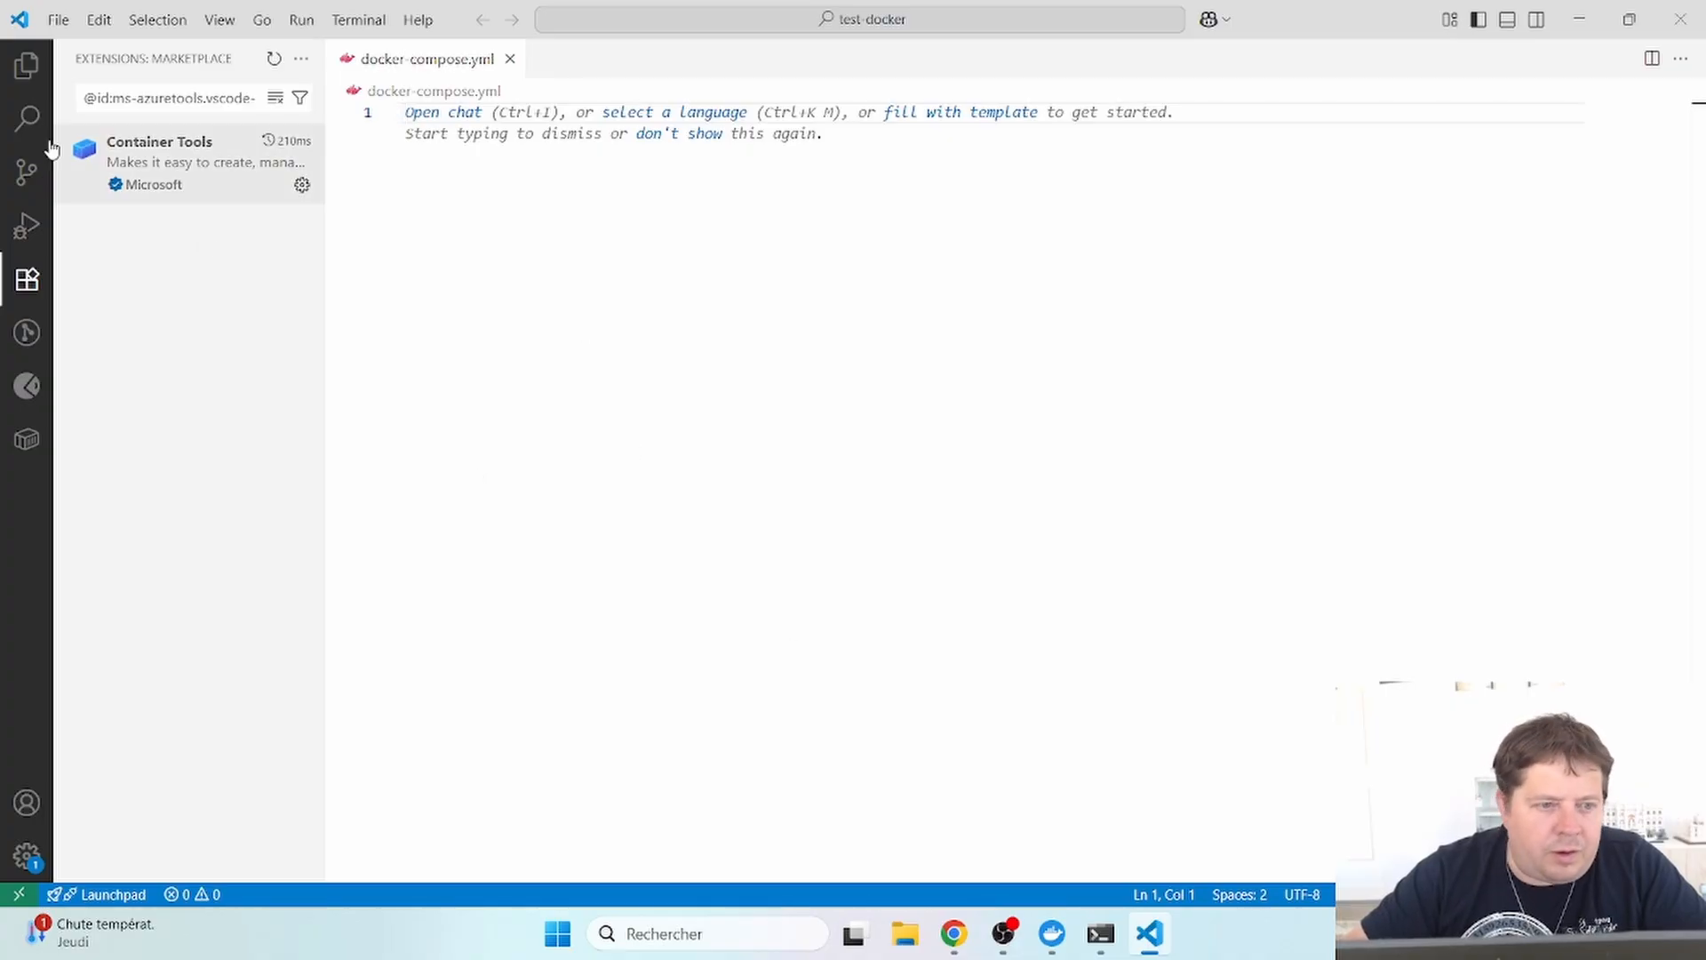
left_click(29, 71)
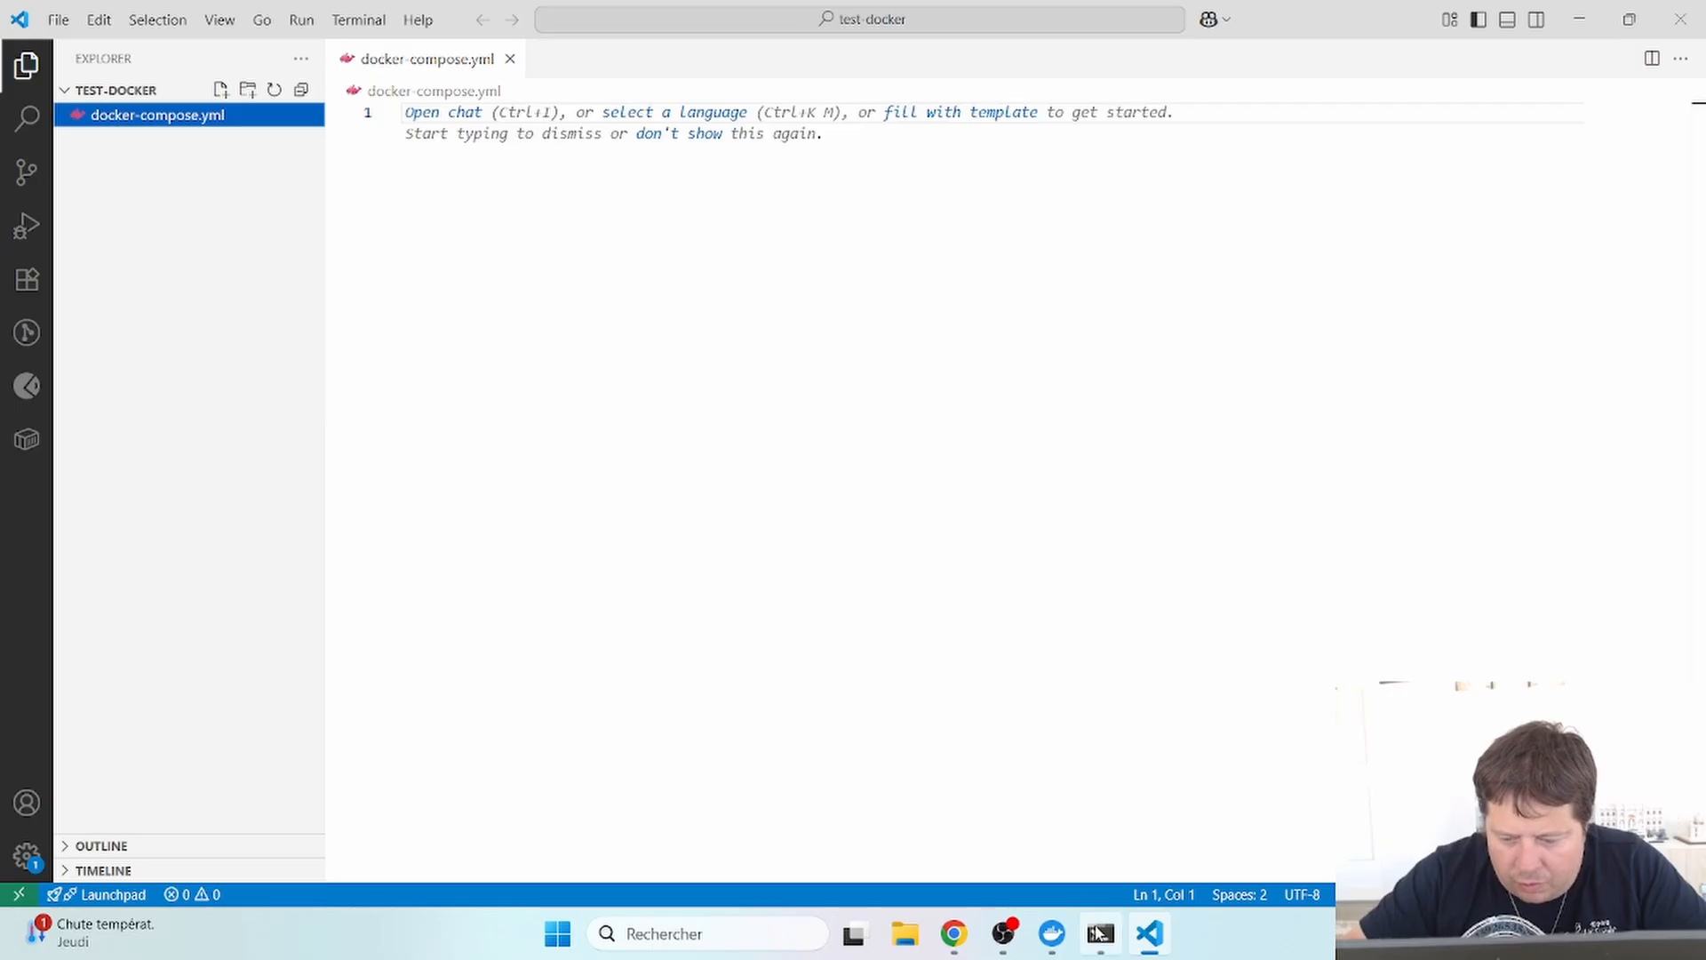
left_click(1107, 947)
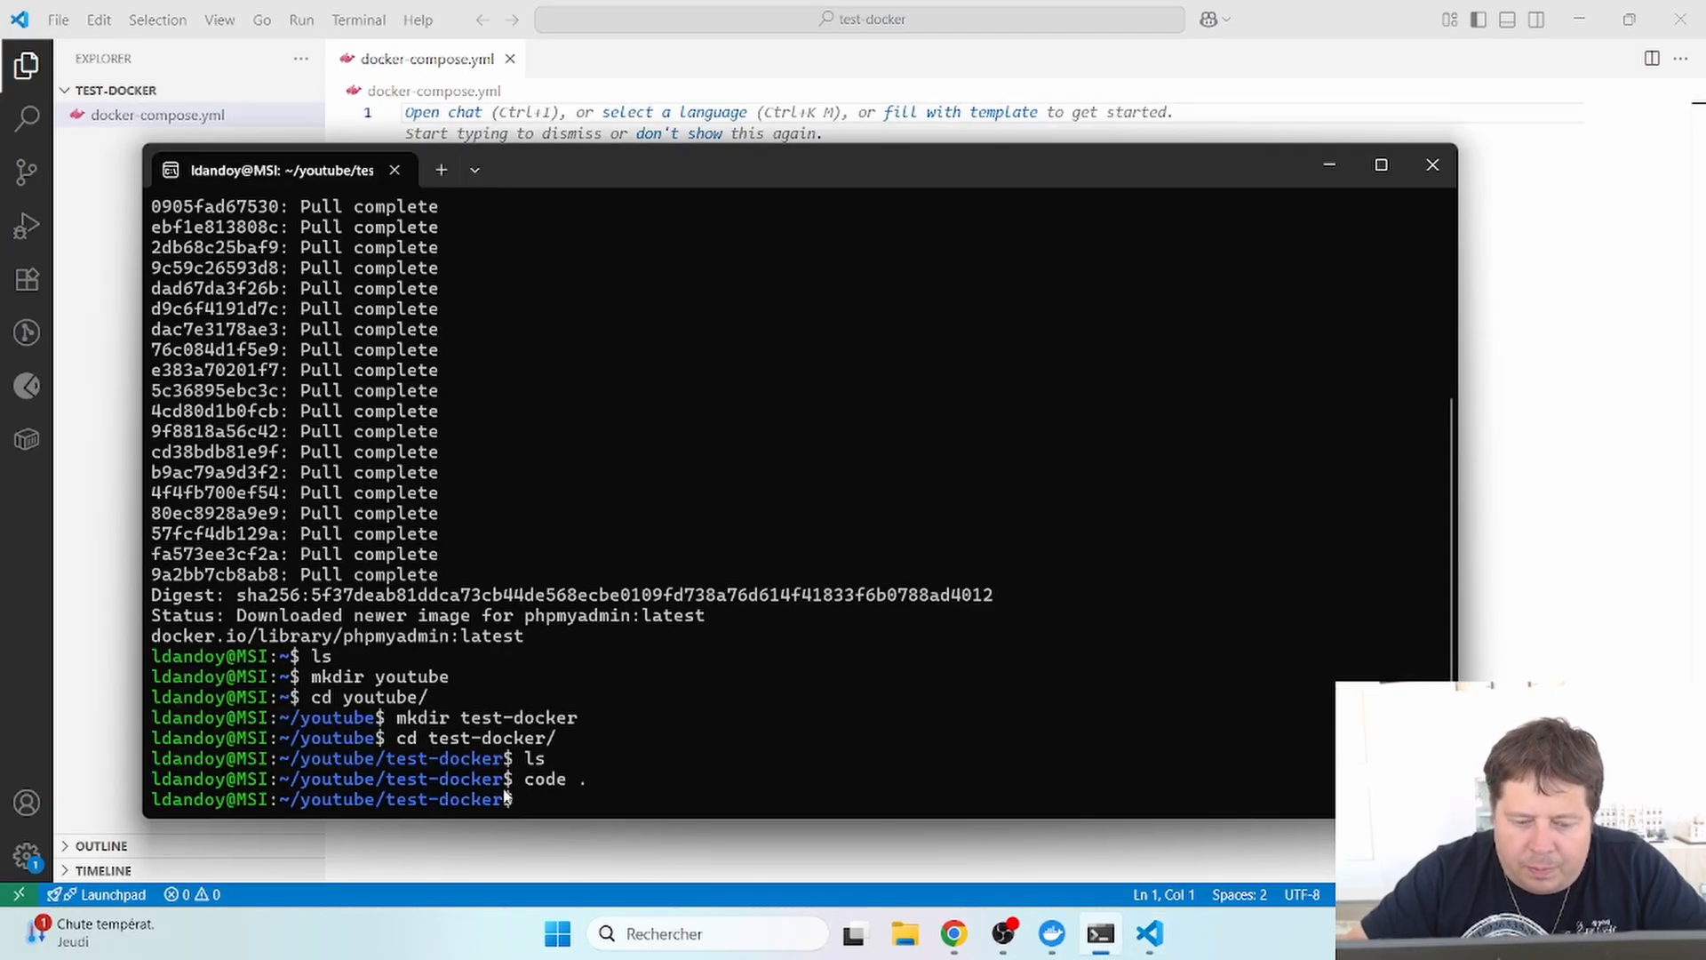
- List the test-docker folder with ls to confirm docker-compose.yml exists, then return to VS Code
type("ls")
key("Return")
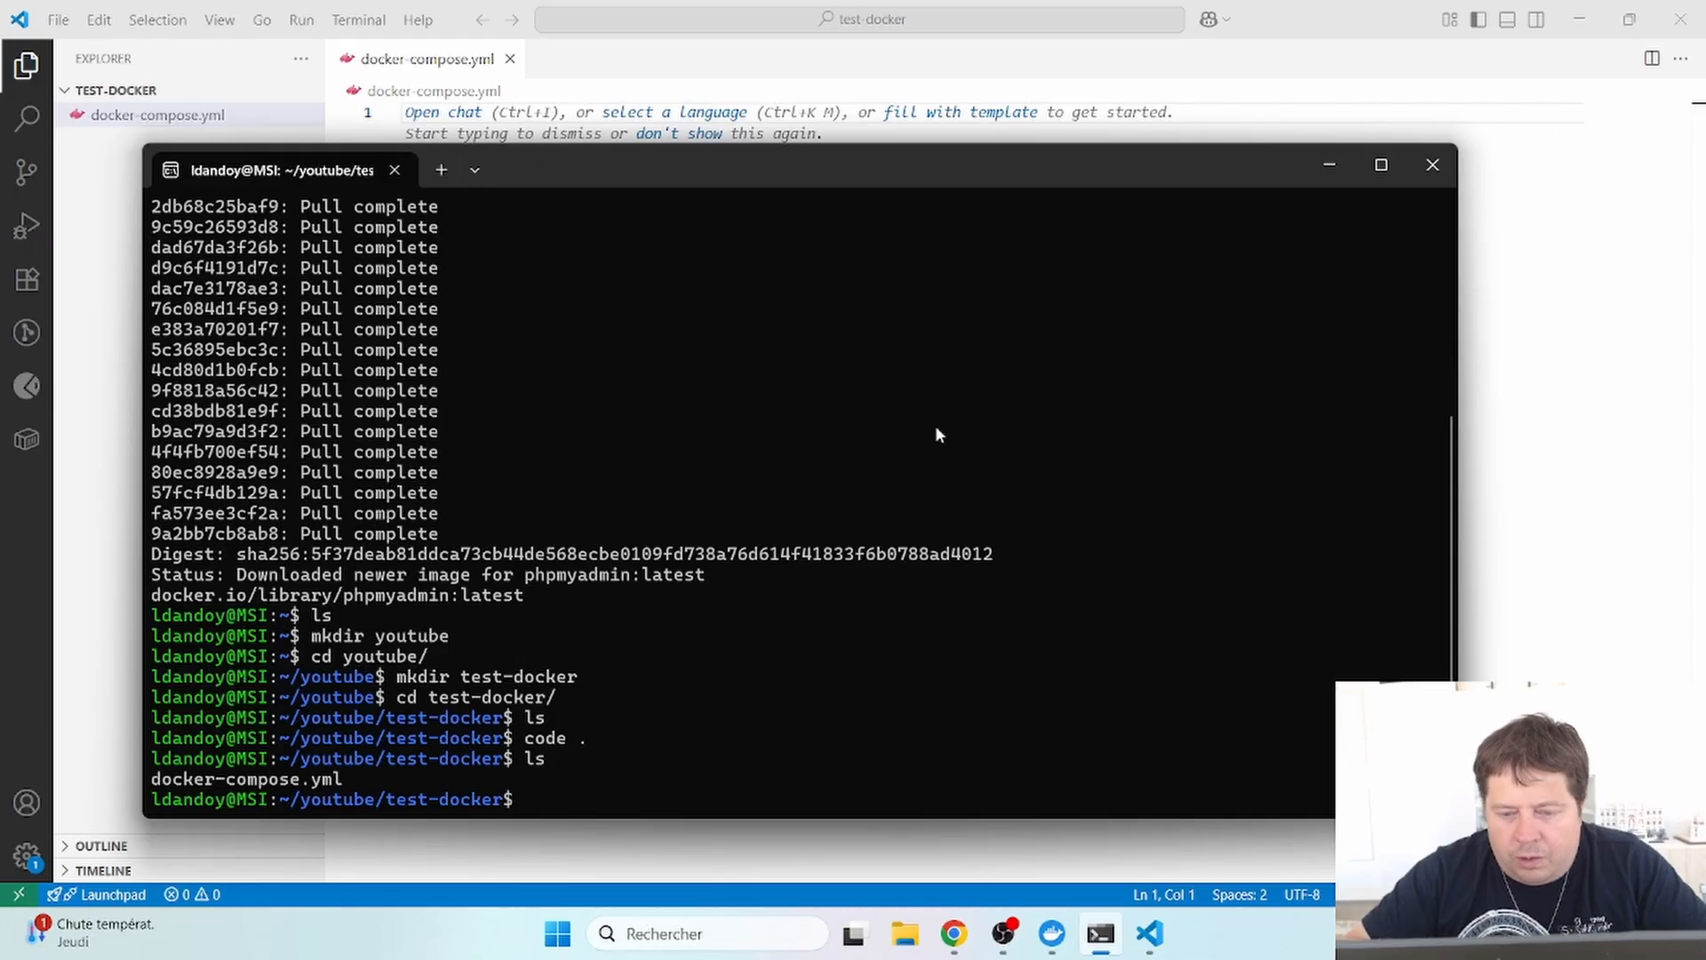
left_click(1333, 167)
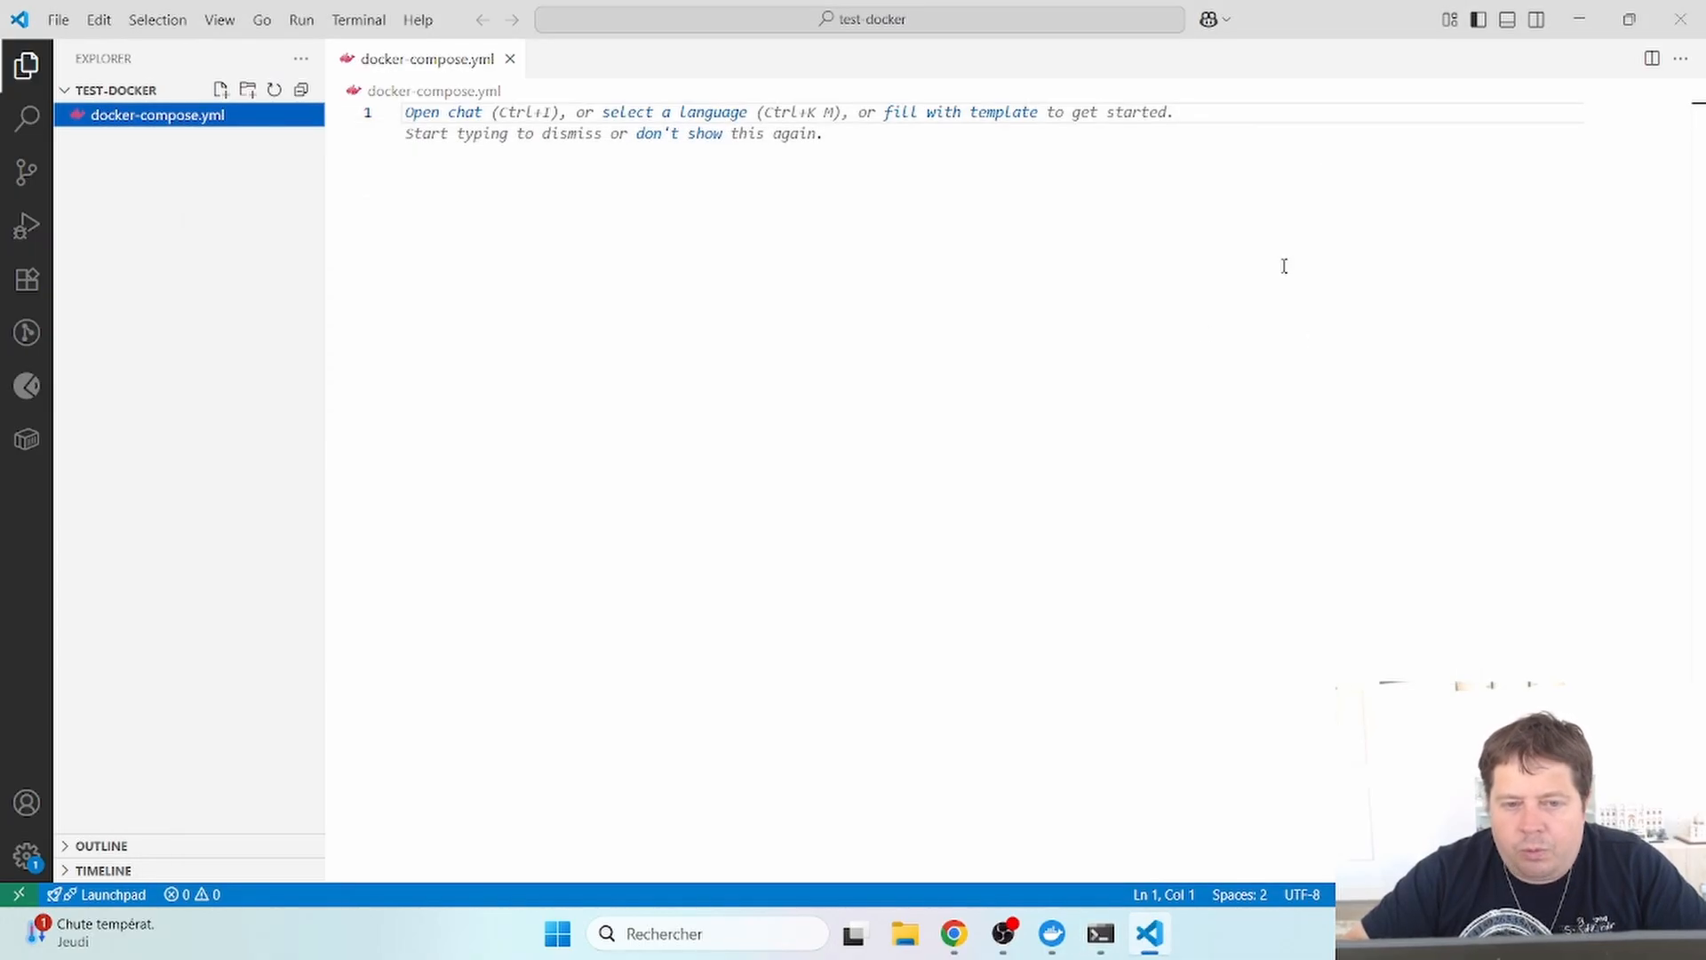
- Copy Docker Hub's phpmyadmin compose.yaml example and paste it into the empty docker-compose.yml
left_click(953, 933)
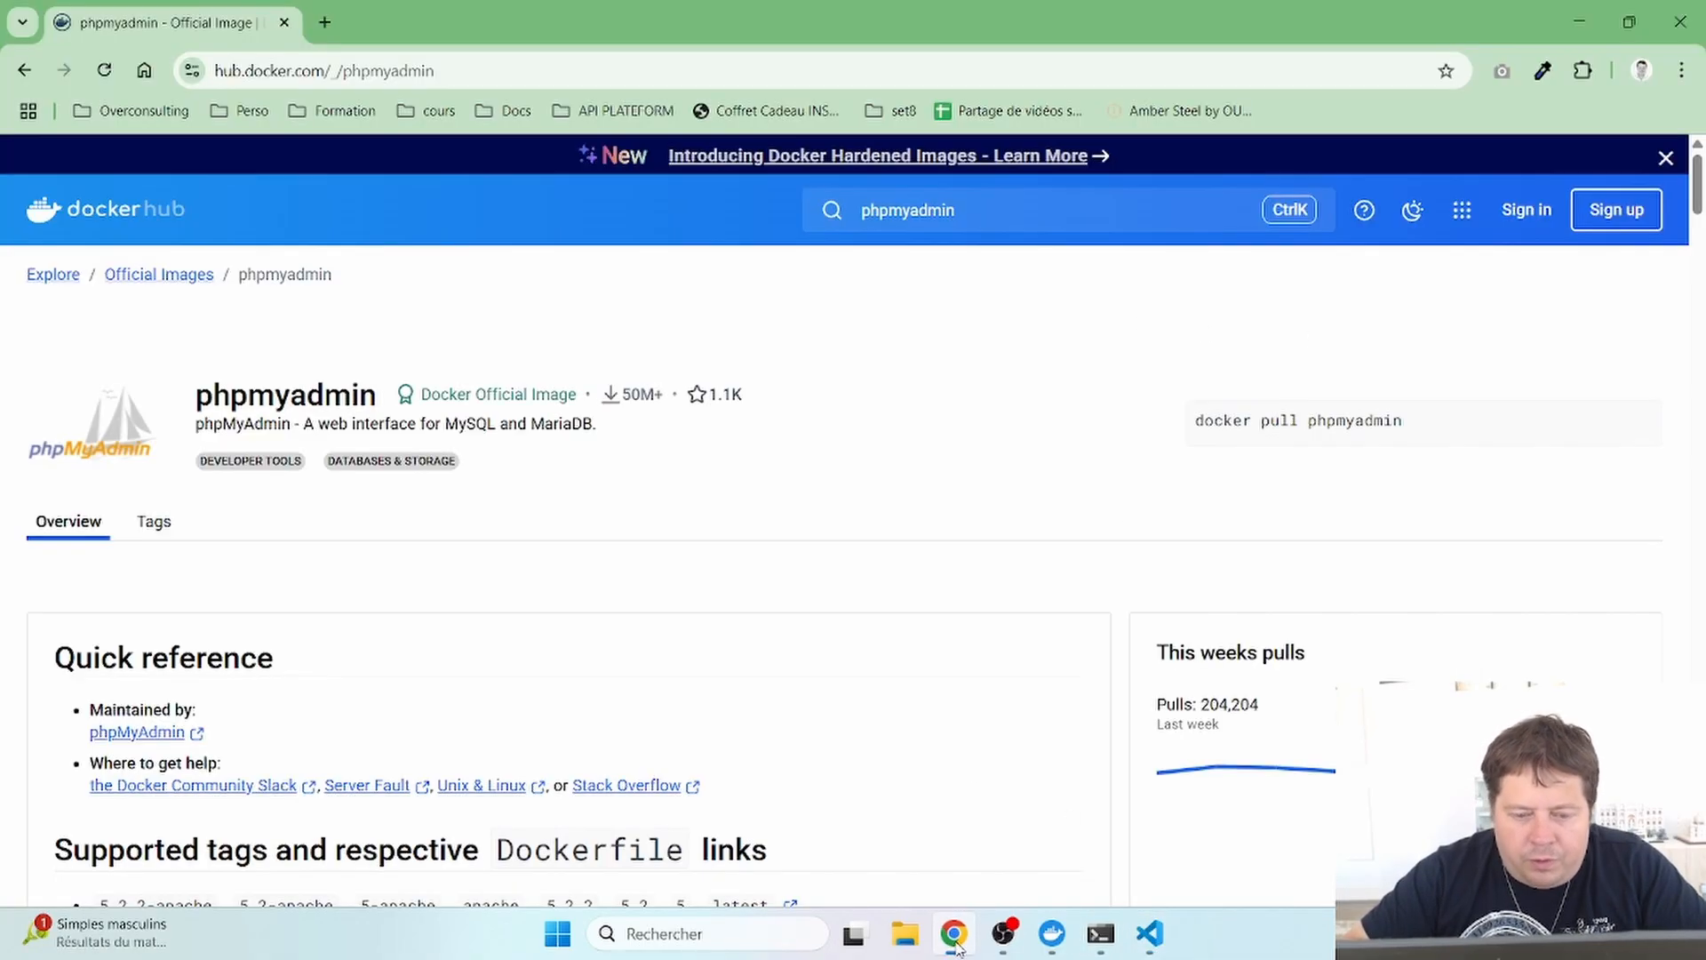
scroll(622, 534, "down", 2)
scroll(622, 534, "down", 15)
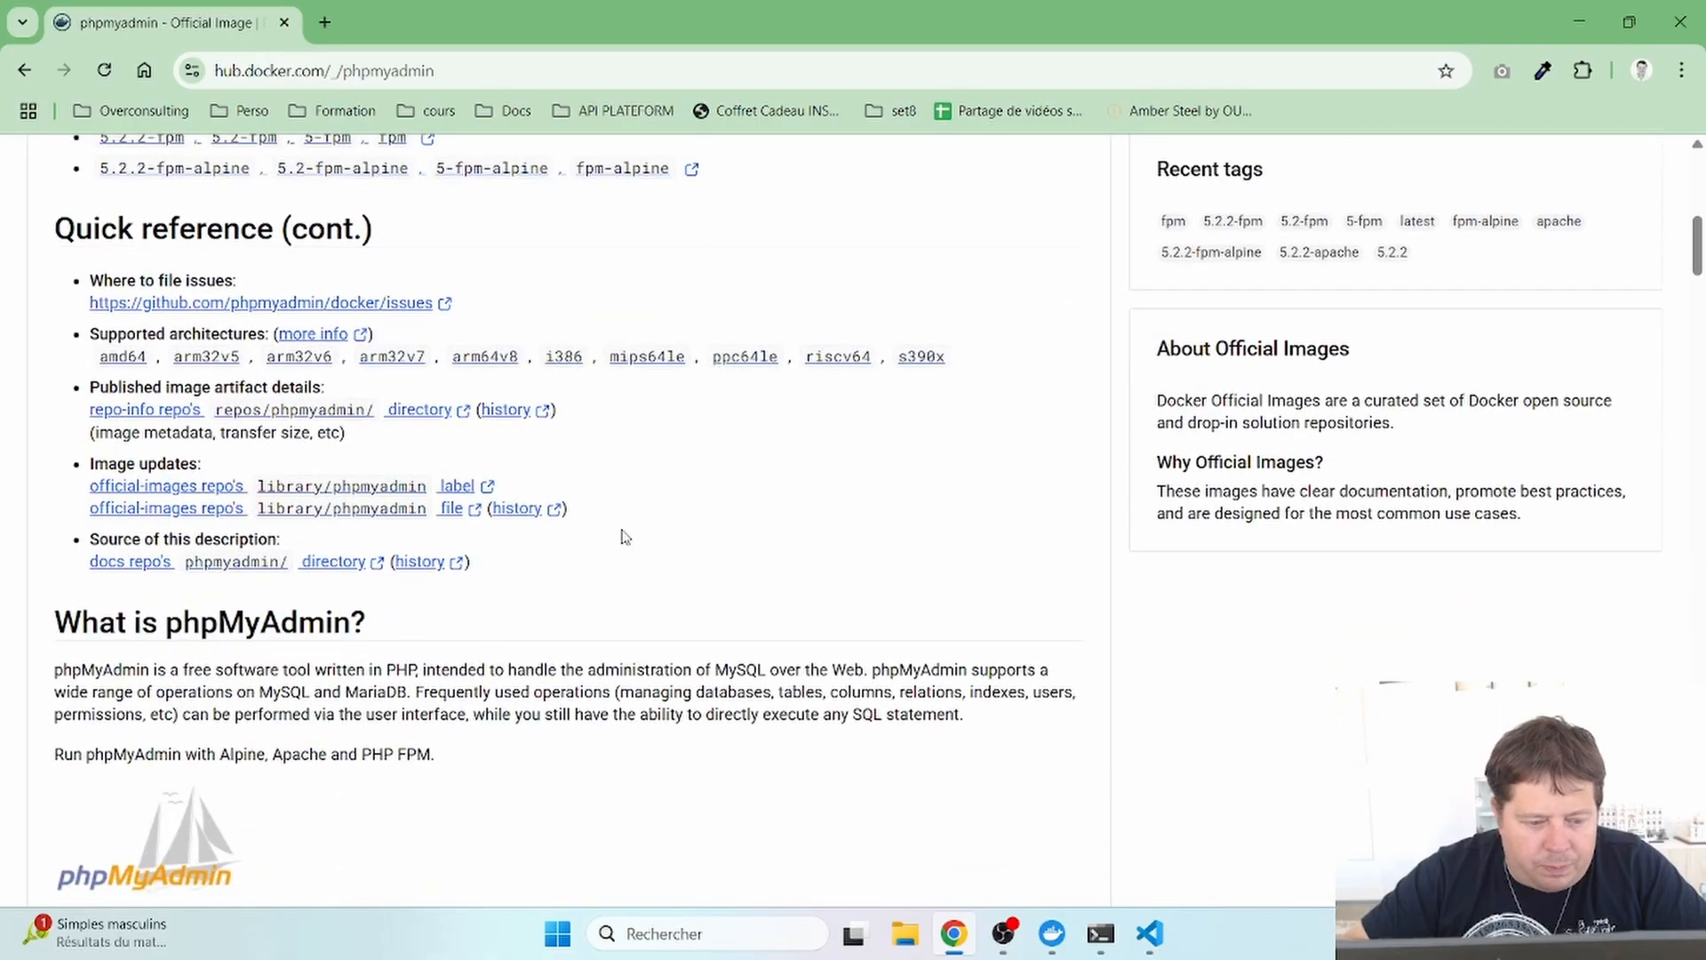
scroll(625, 536, "down", 15)
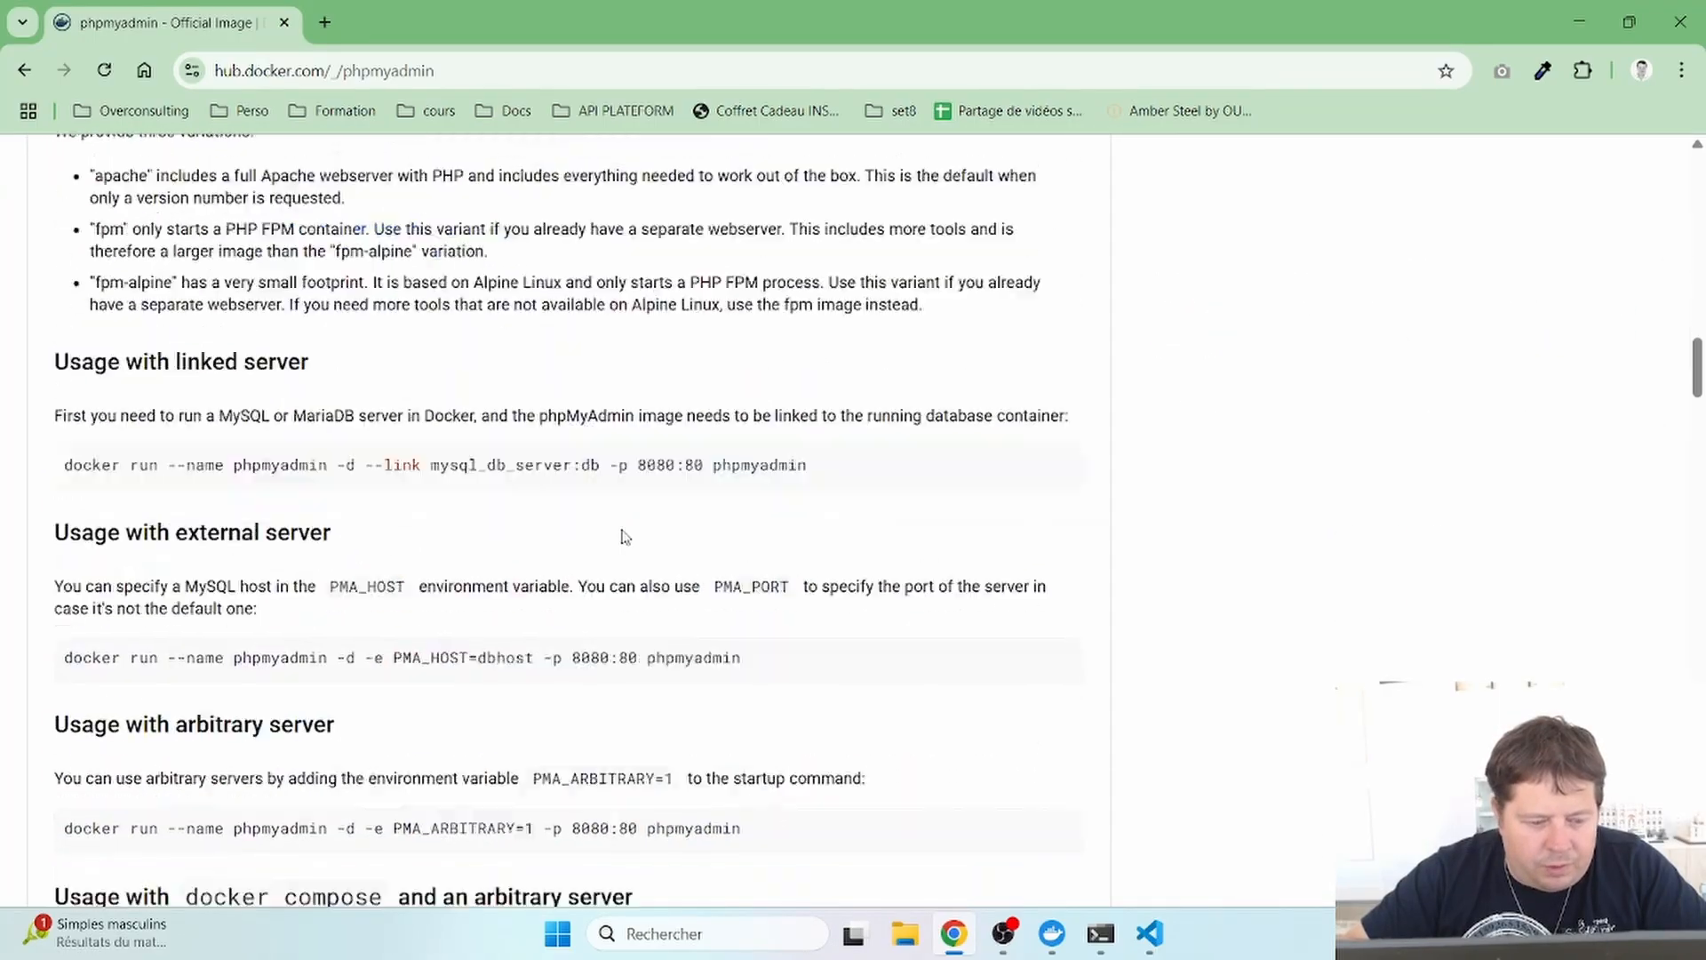
scroll(625, 536, "down", 1)
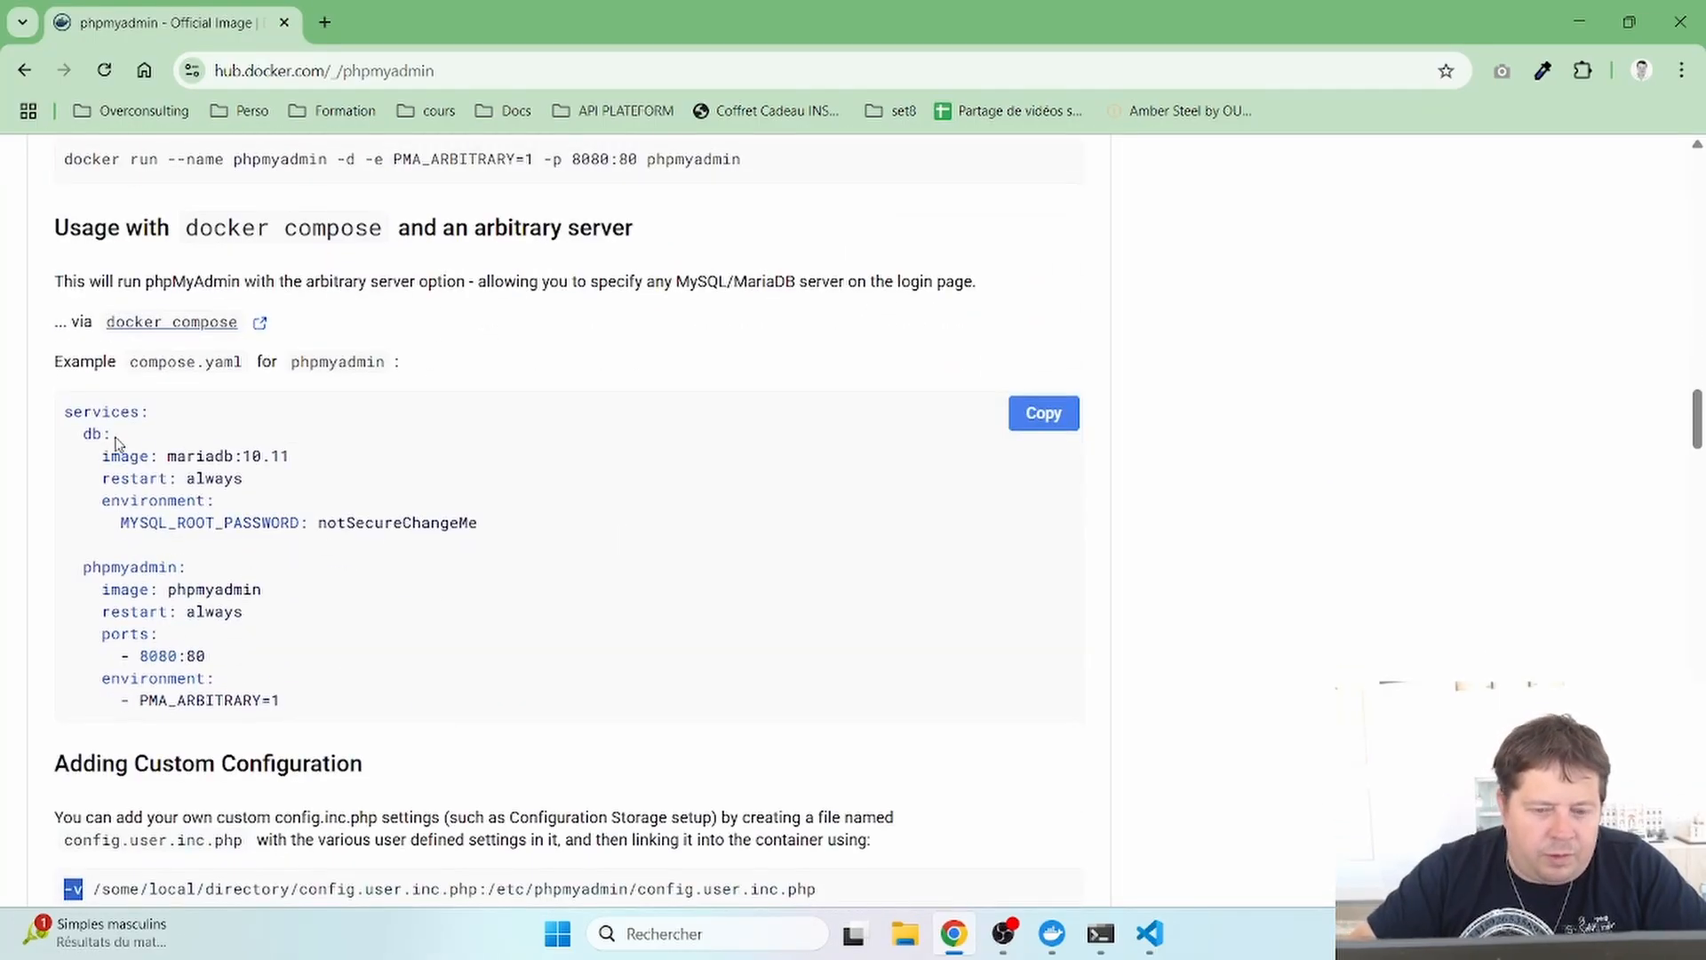
left_click(1060, 419)
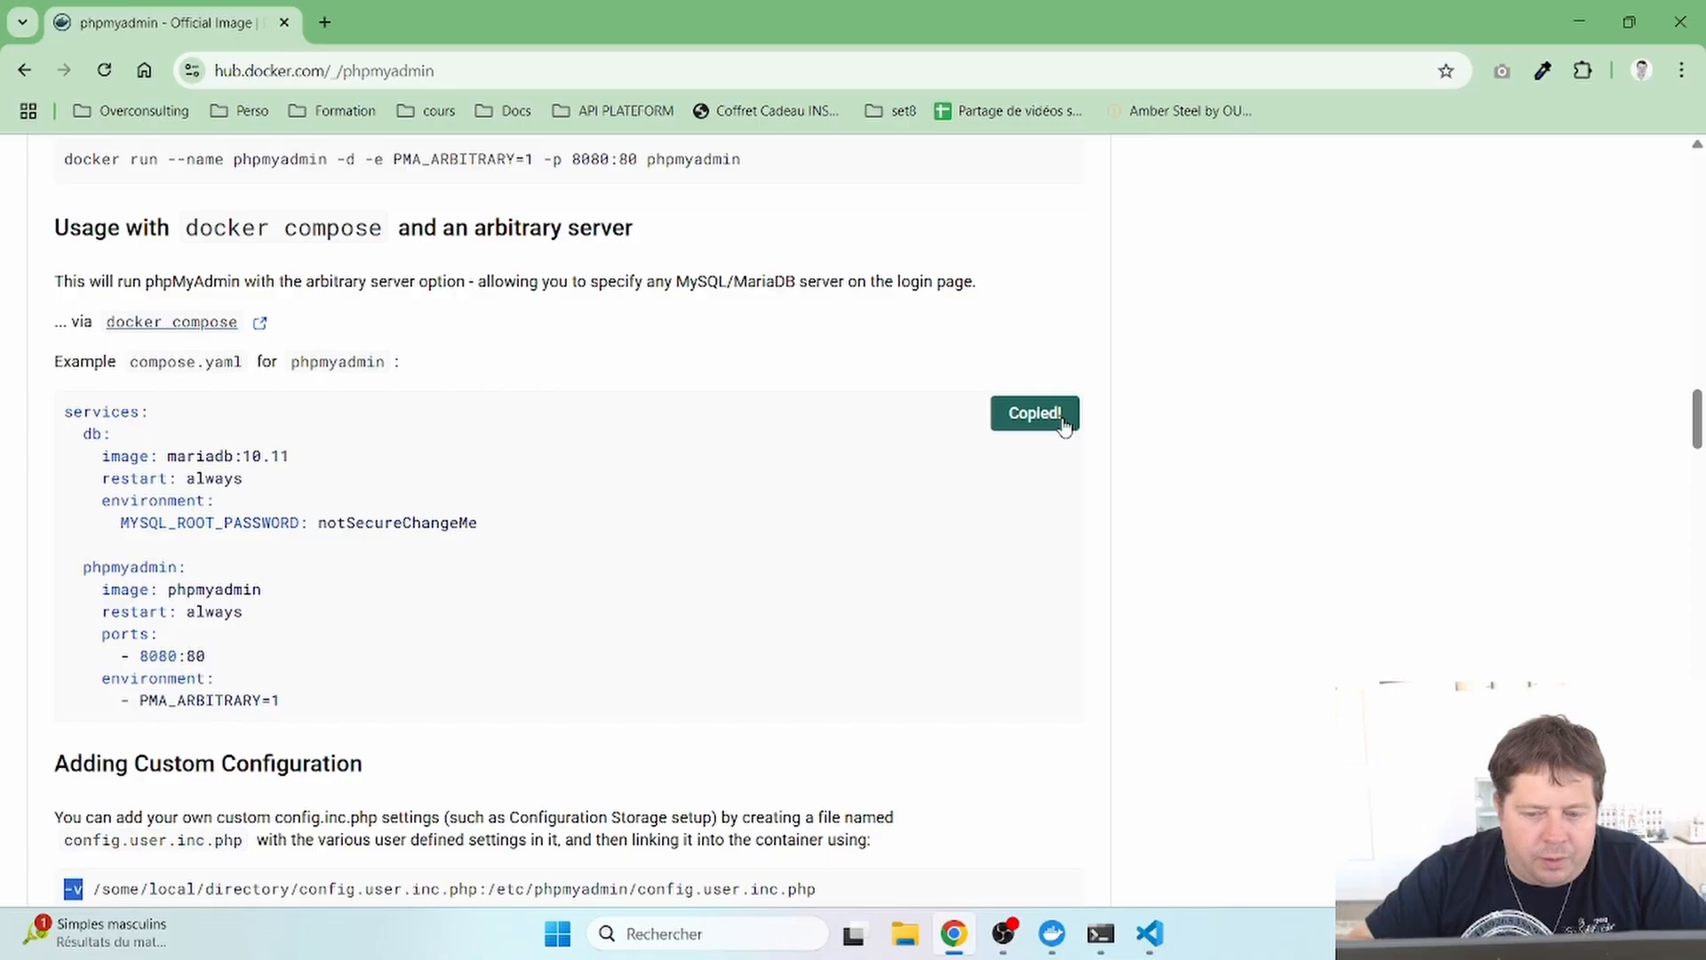
left_click(1578, 21)
left_click(1013, 200)
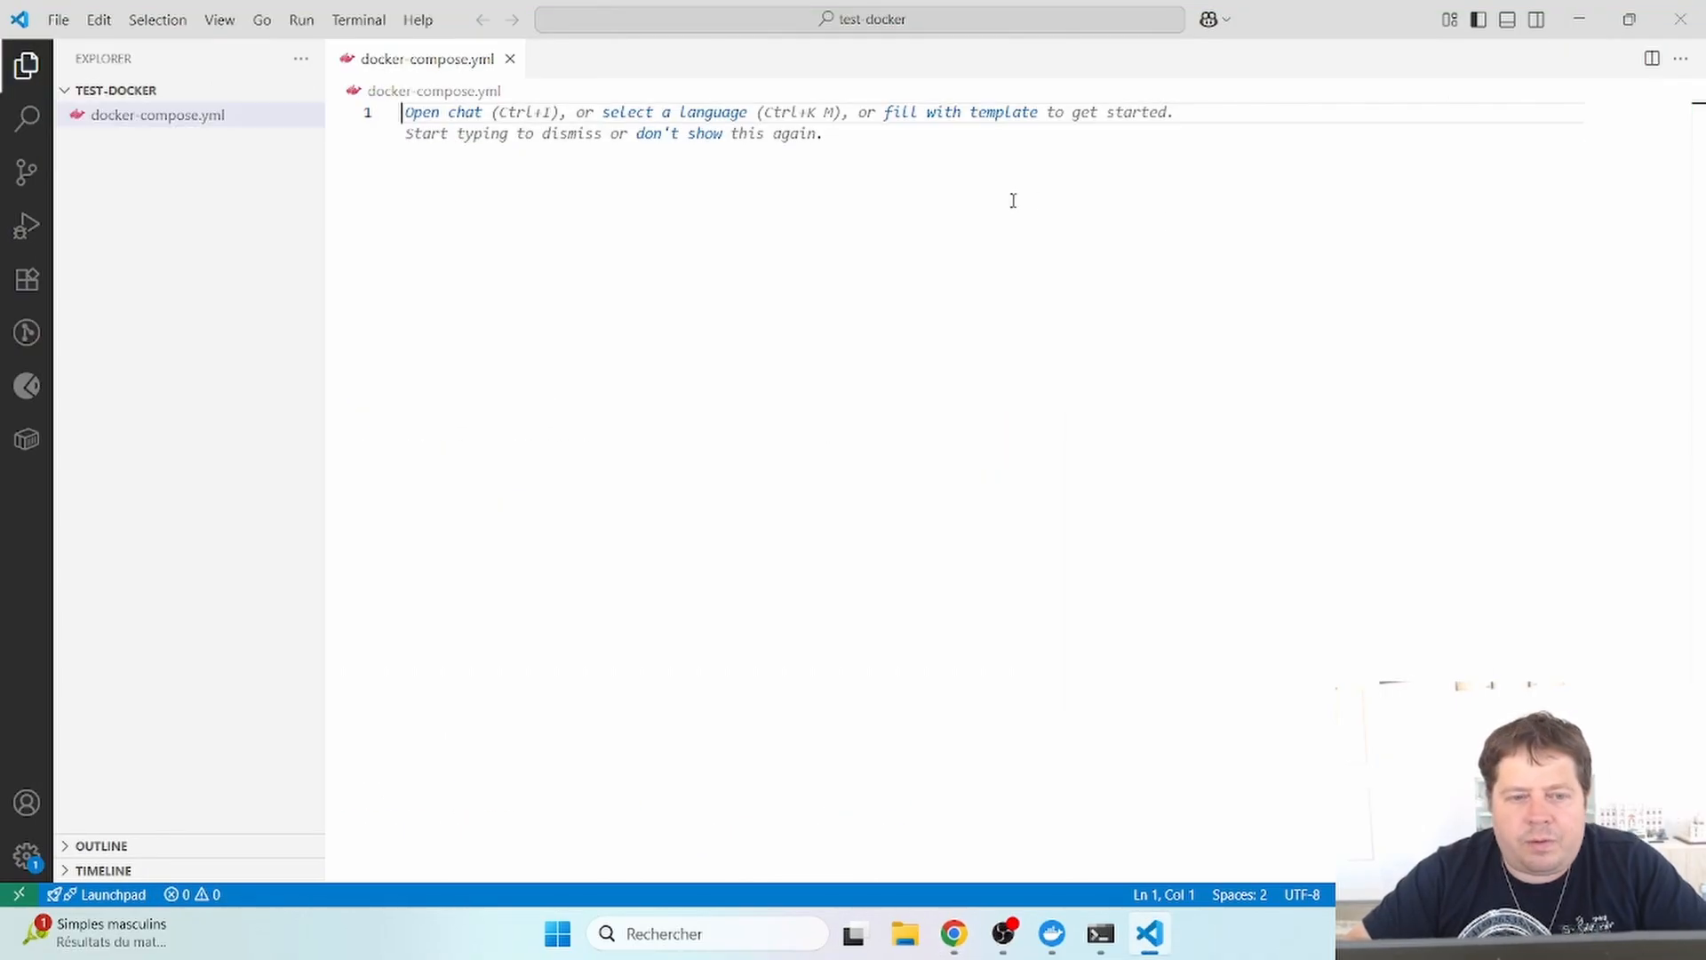
key("ctrl+v")
- Change the db service image from mariadb:10.11 to plain mysql and save
key("ctrl+s")
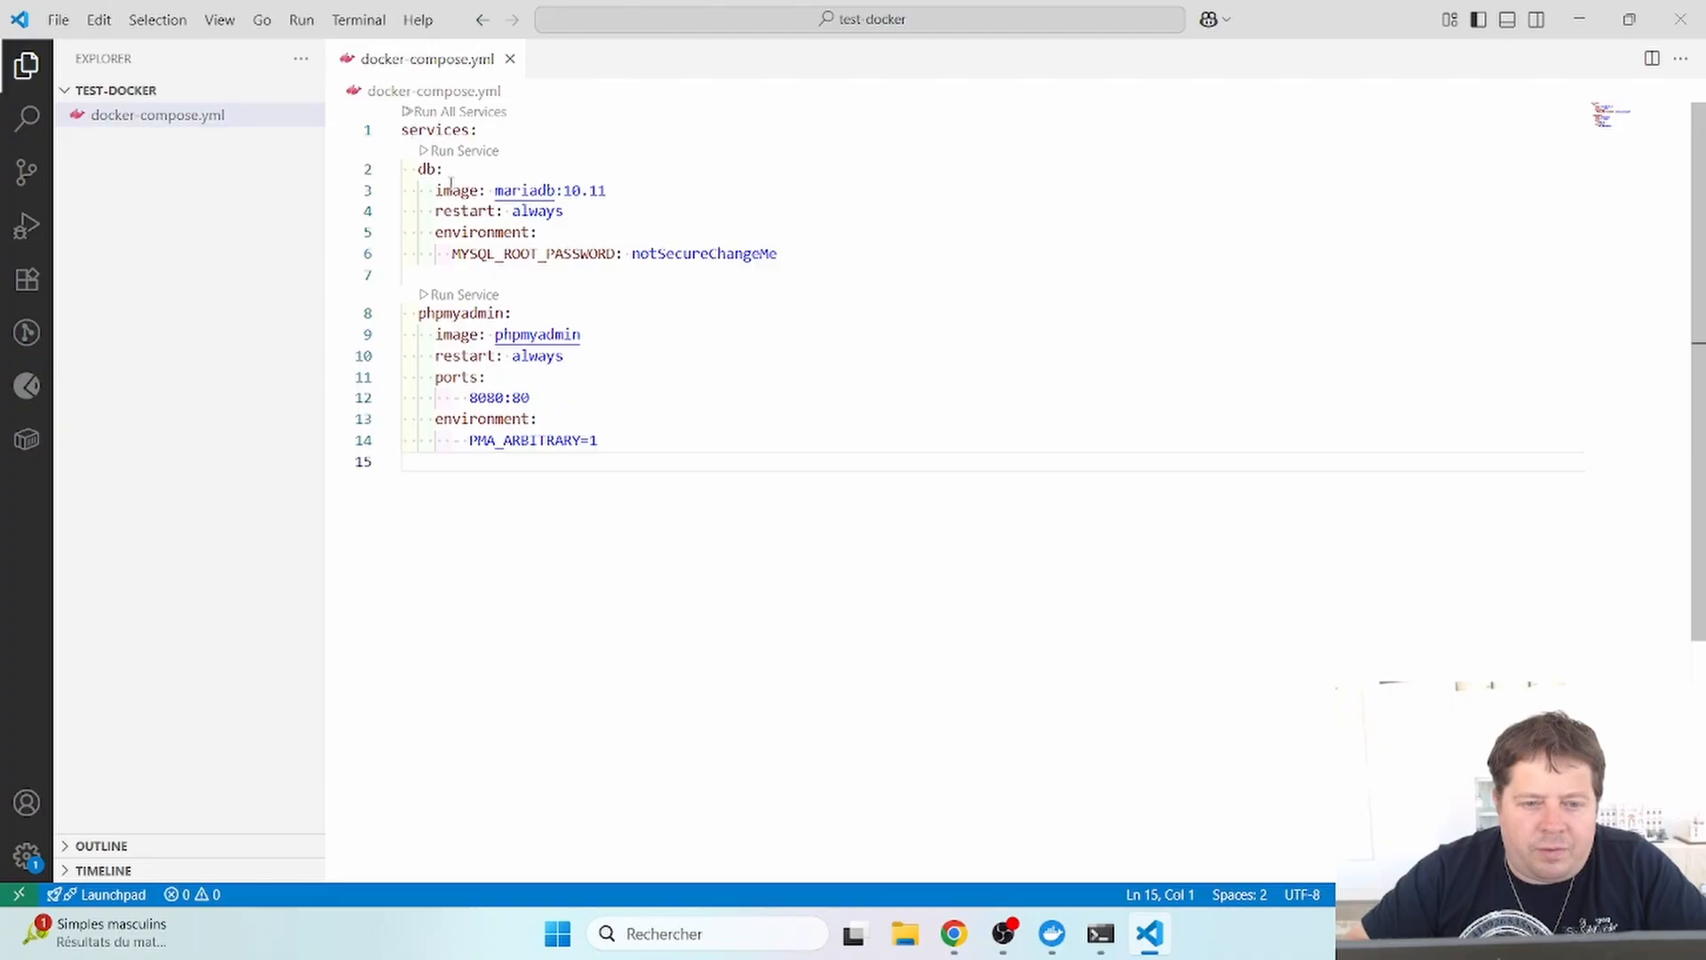
double_click(508, 191)
type("mysql")
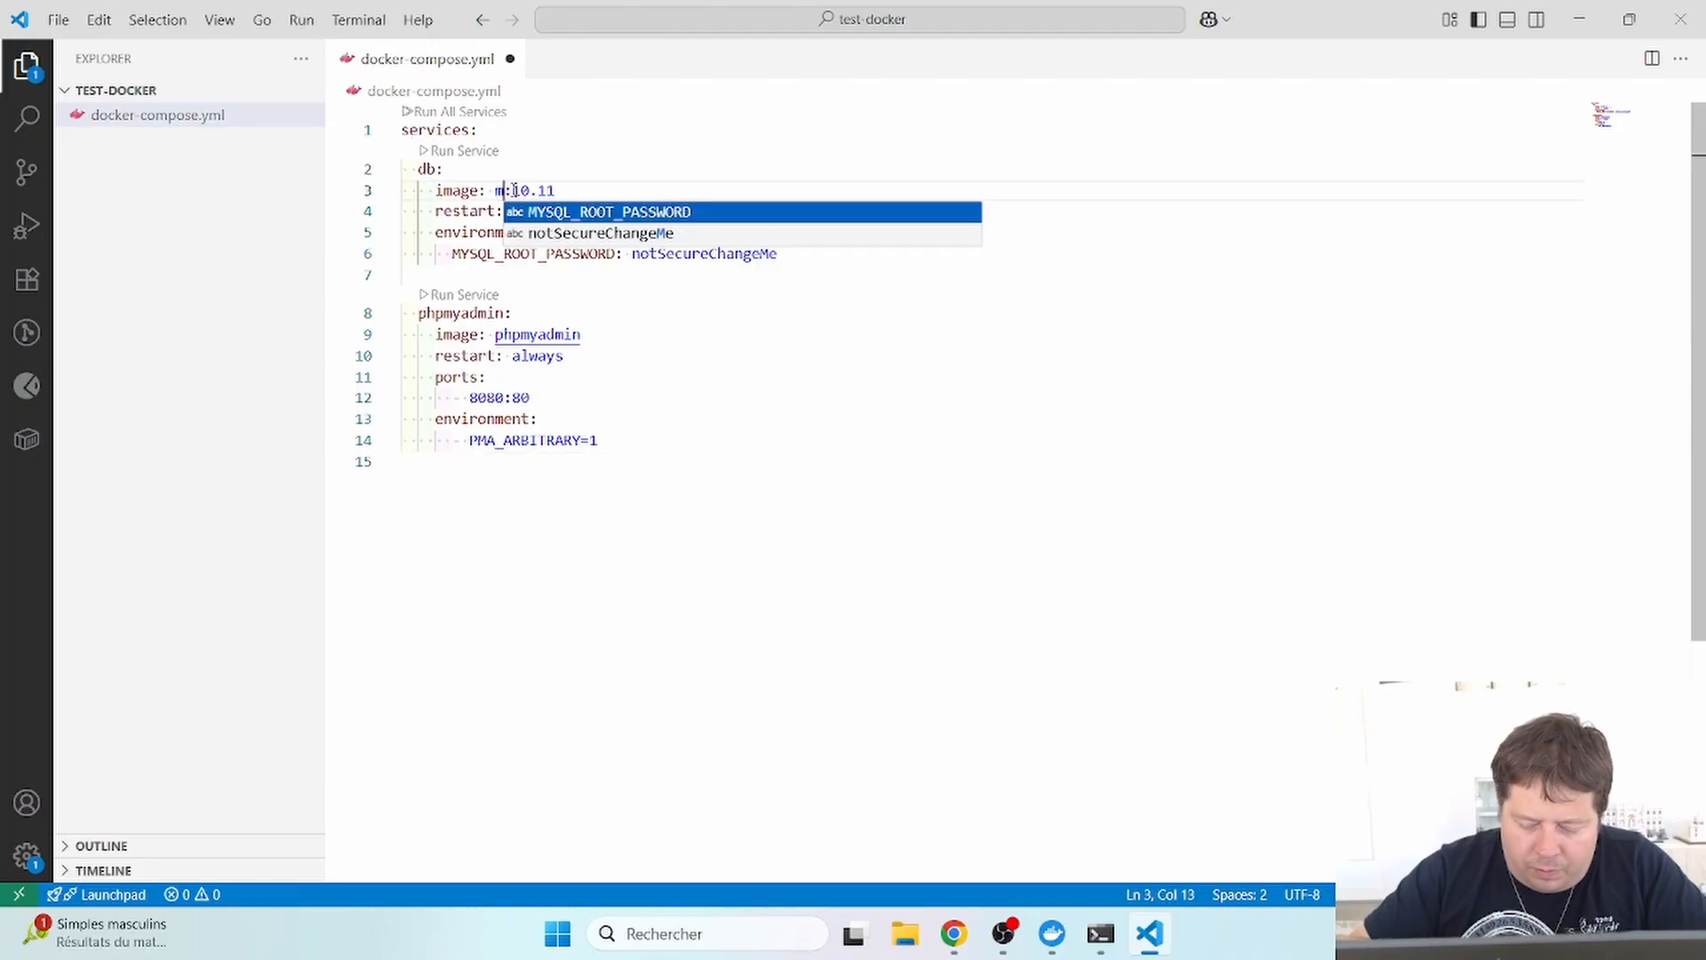
left_click(626, 181)
key("BackSpace")
key("BackSpace")
key("BackSpace")
key("BackSpace")
key("BackSpace")
type("lastest")
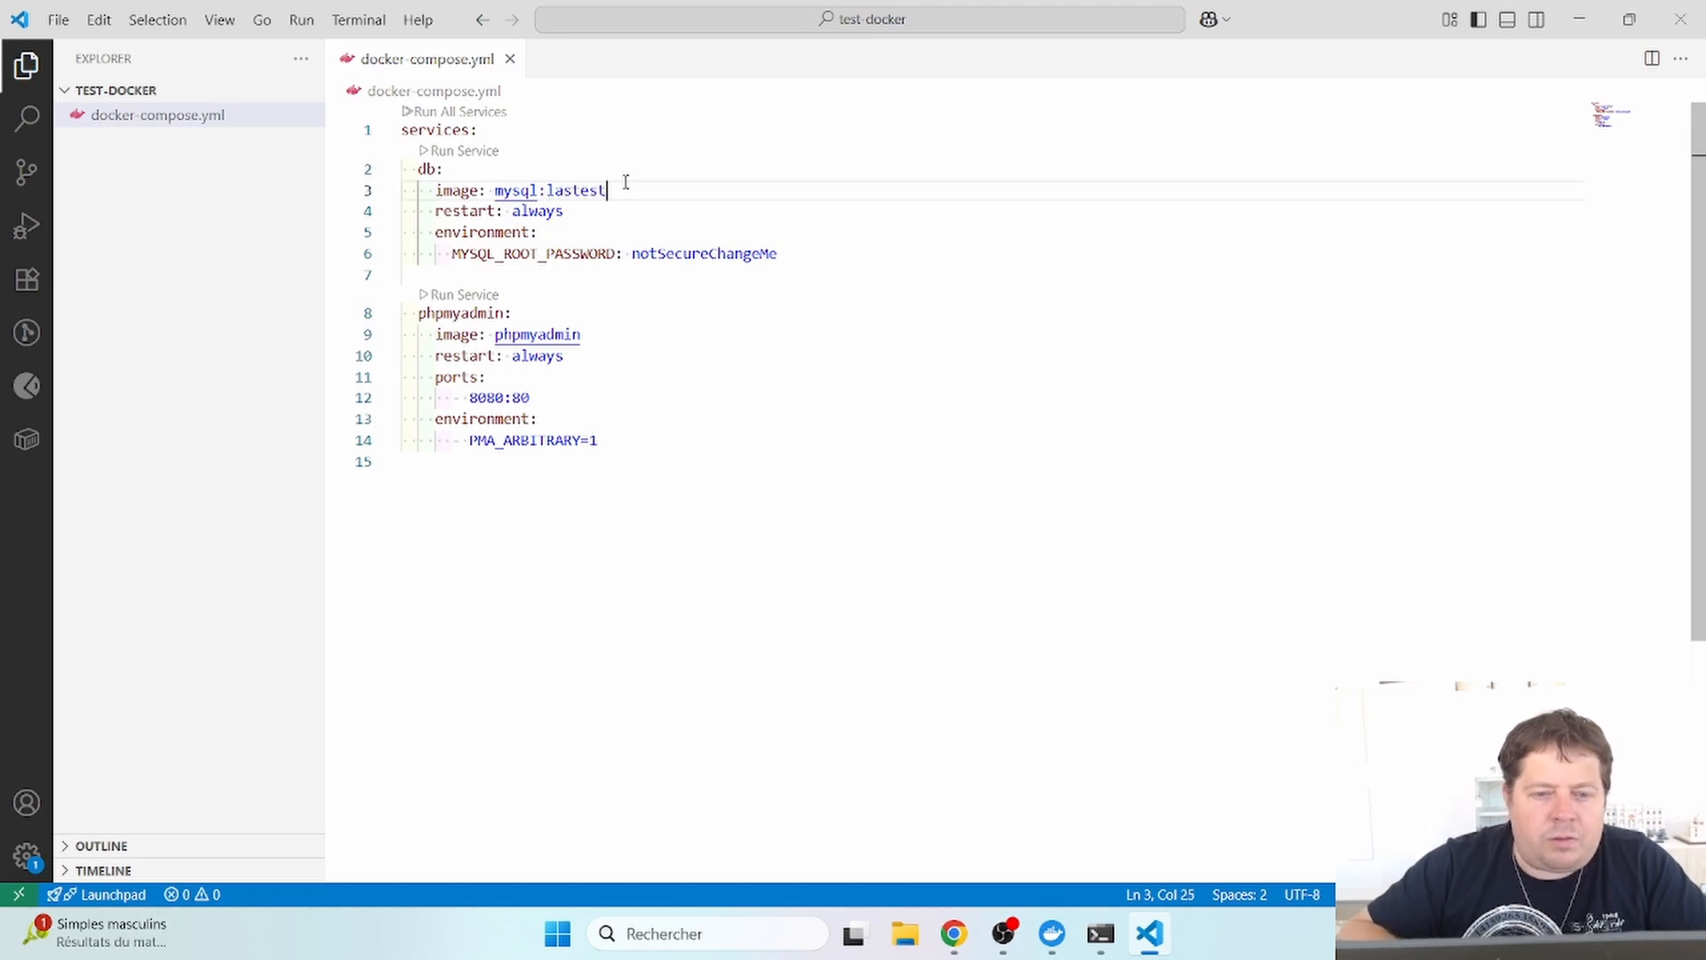
key("BackSpace")
key("BackSpace")
key("BackSpace")
key("BackSpace")
key("BackSpace")
key("BackSpace")
key("BackSpace")
key("BackSpace")
key("ctrl+s")
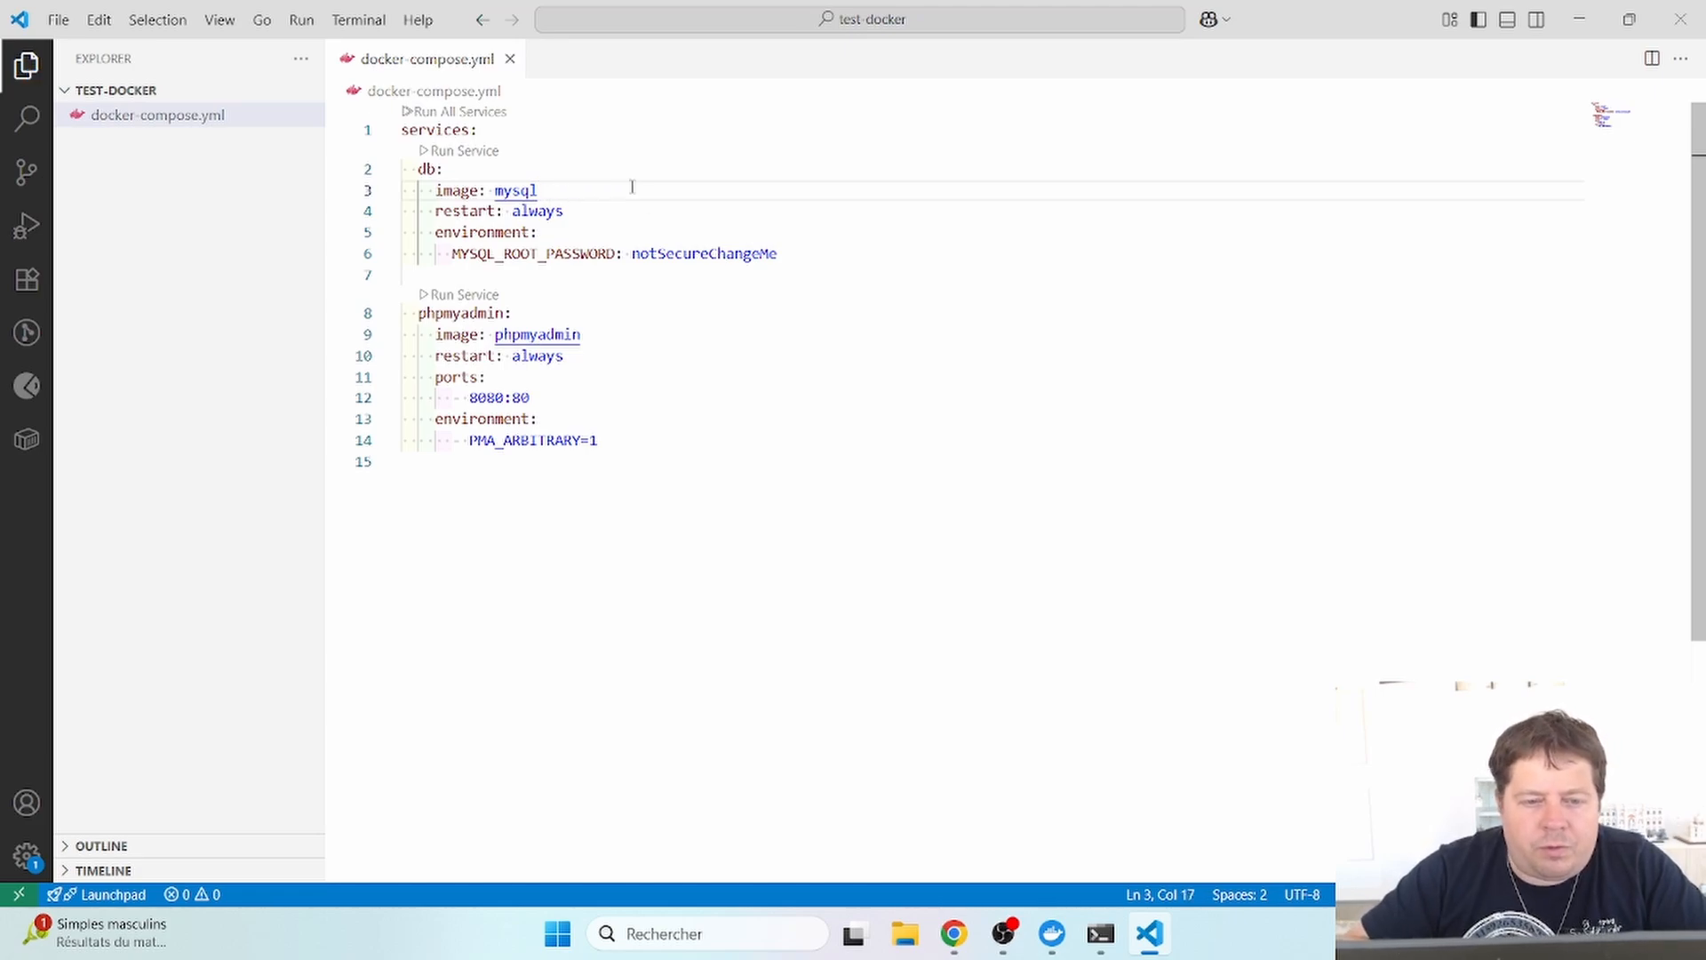
- Delete both restart: always lines, save, and select the root password variable on line 5
left_click_drag(569, 211, 395, 210)
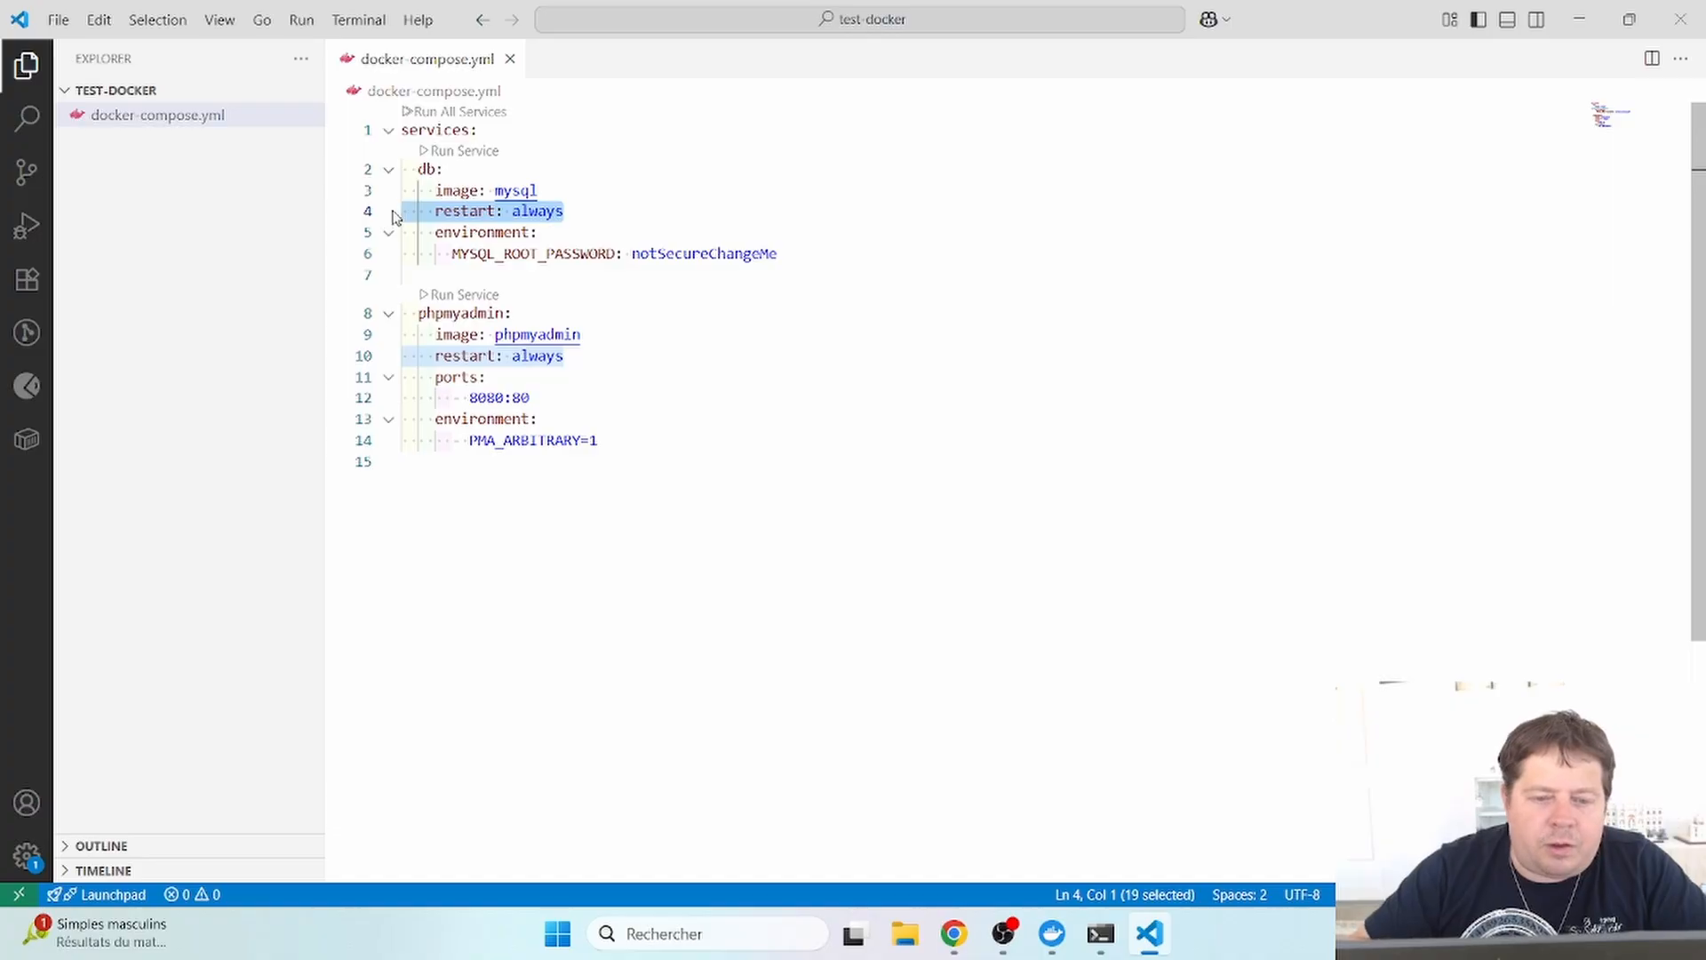
key("BackSpace")
key("BackSpace")
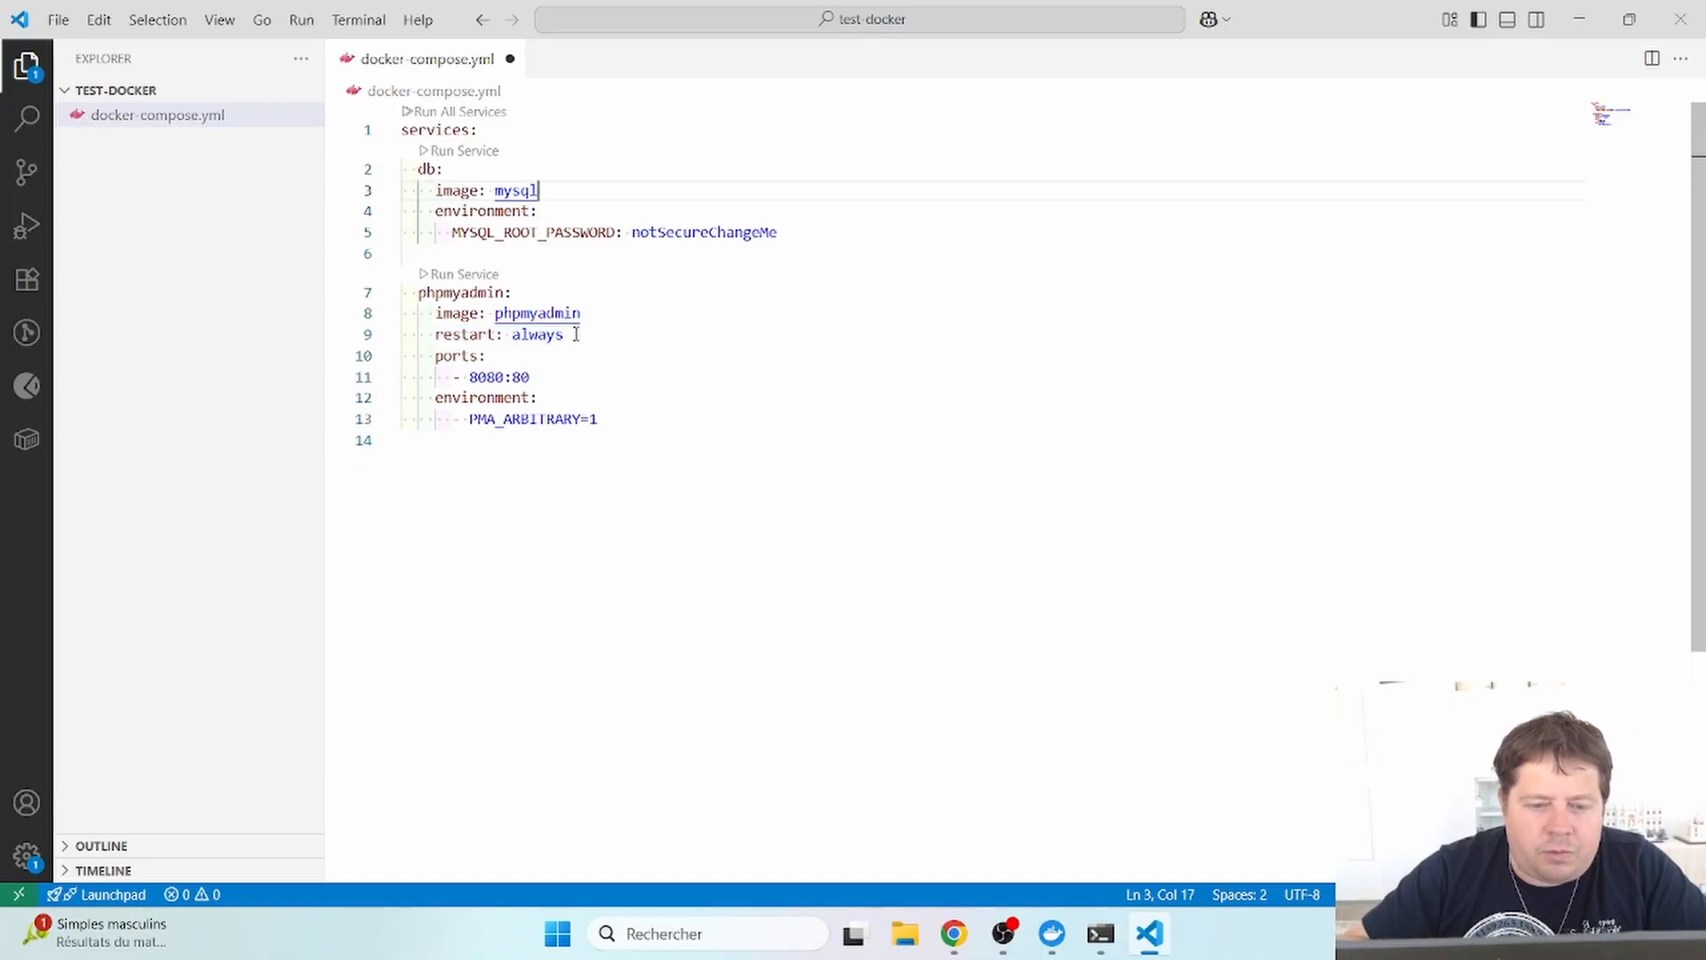
left_click_drag(576, 334, 395, 334)
key("BackSpace")
key("BackSpace")
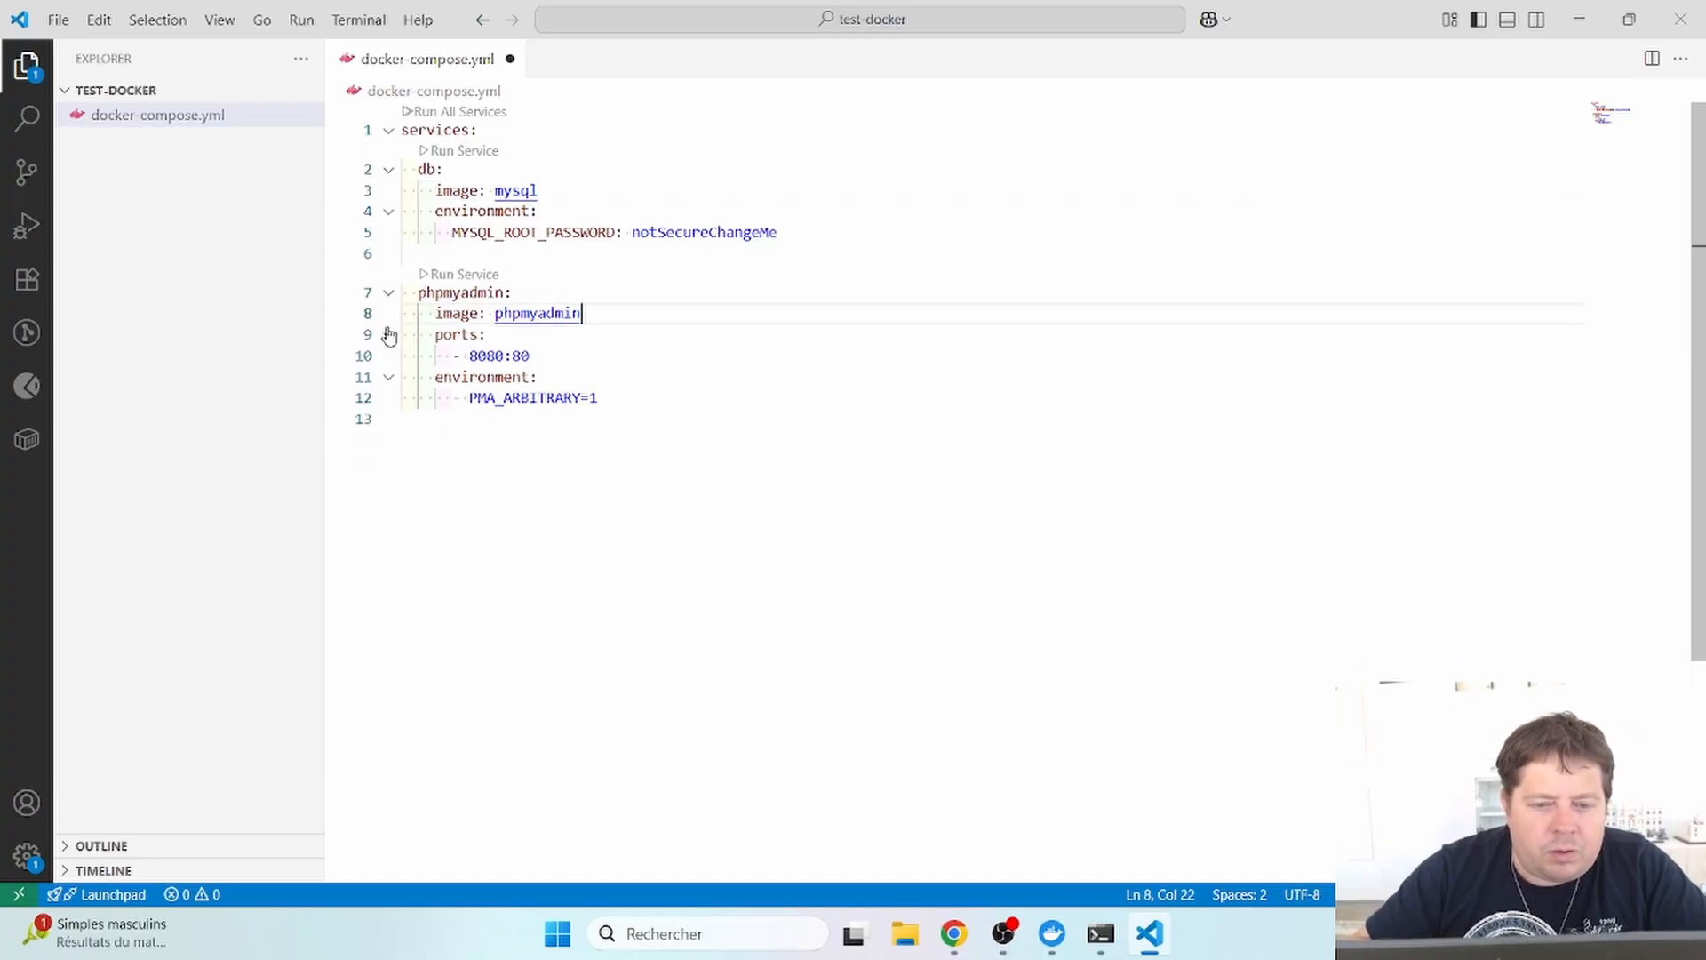
key("ctrl+s")
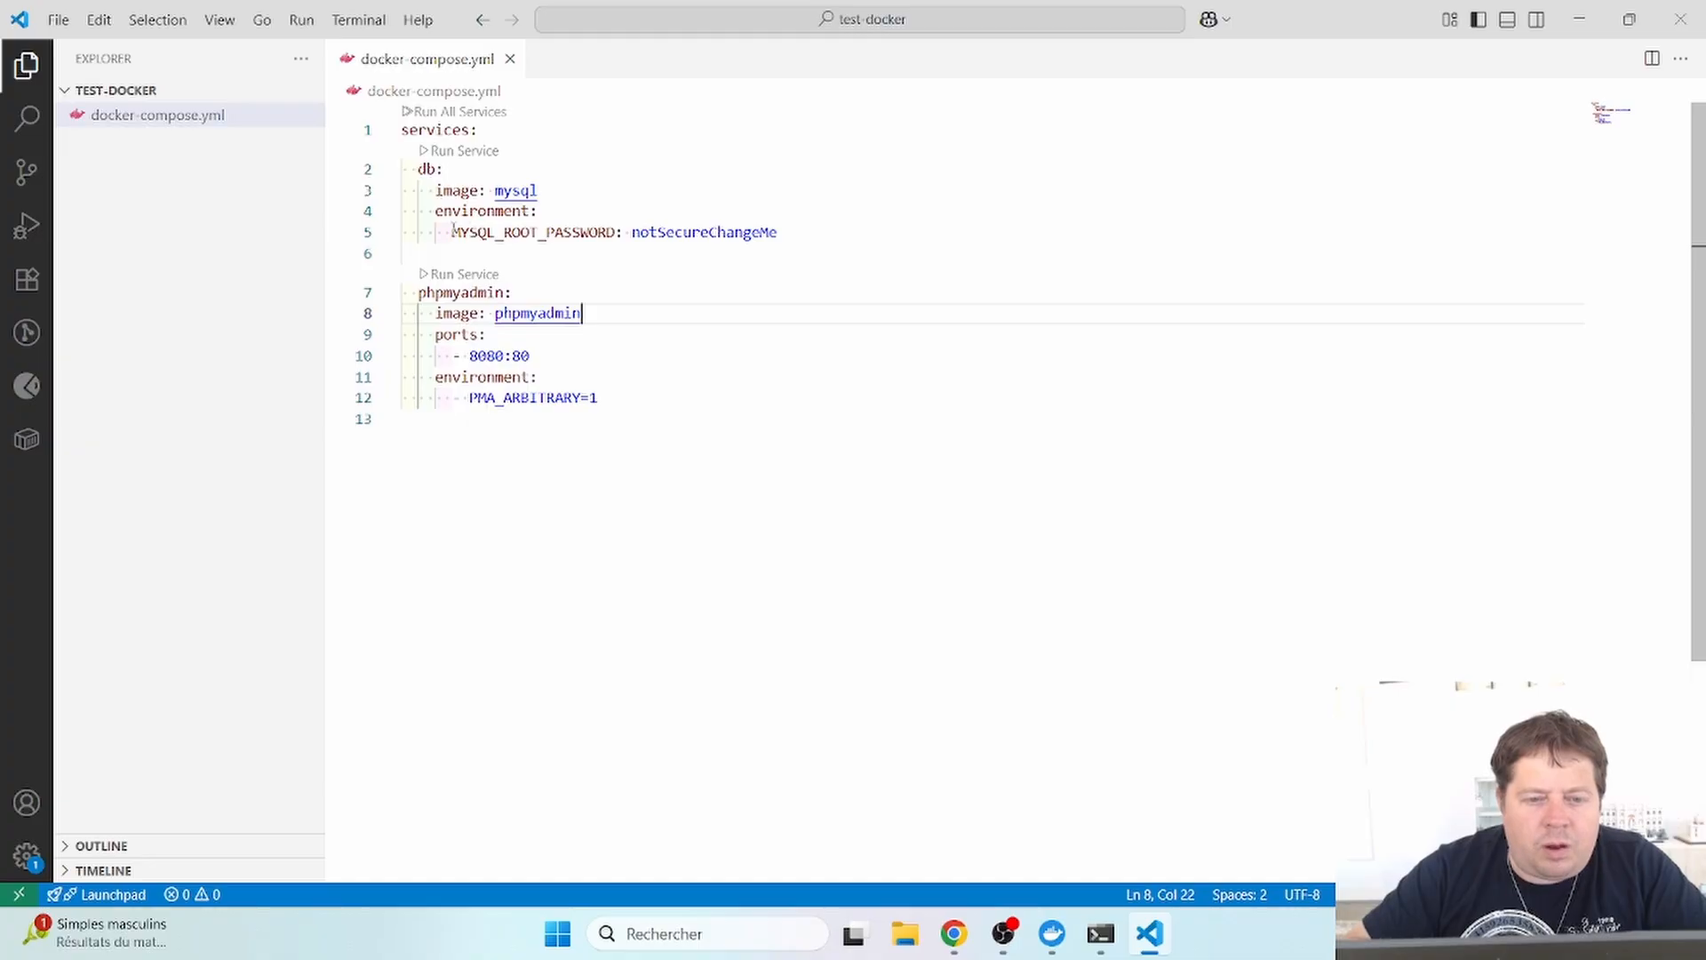
left_click_drag(453, 231, 589, 231)
double_click(695, 232)
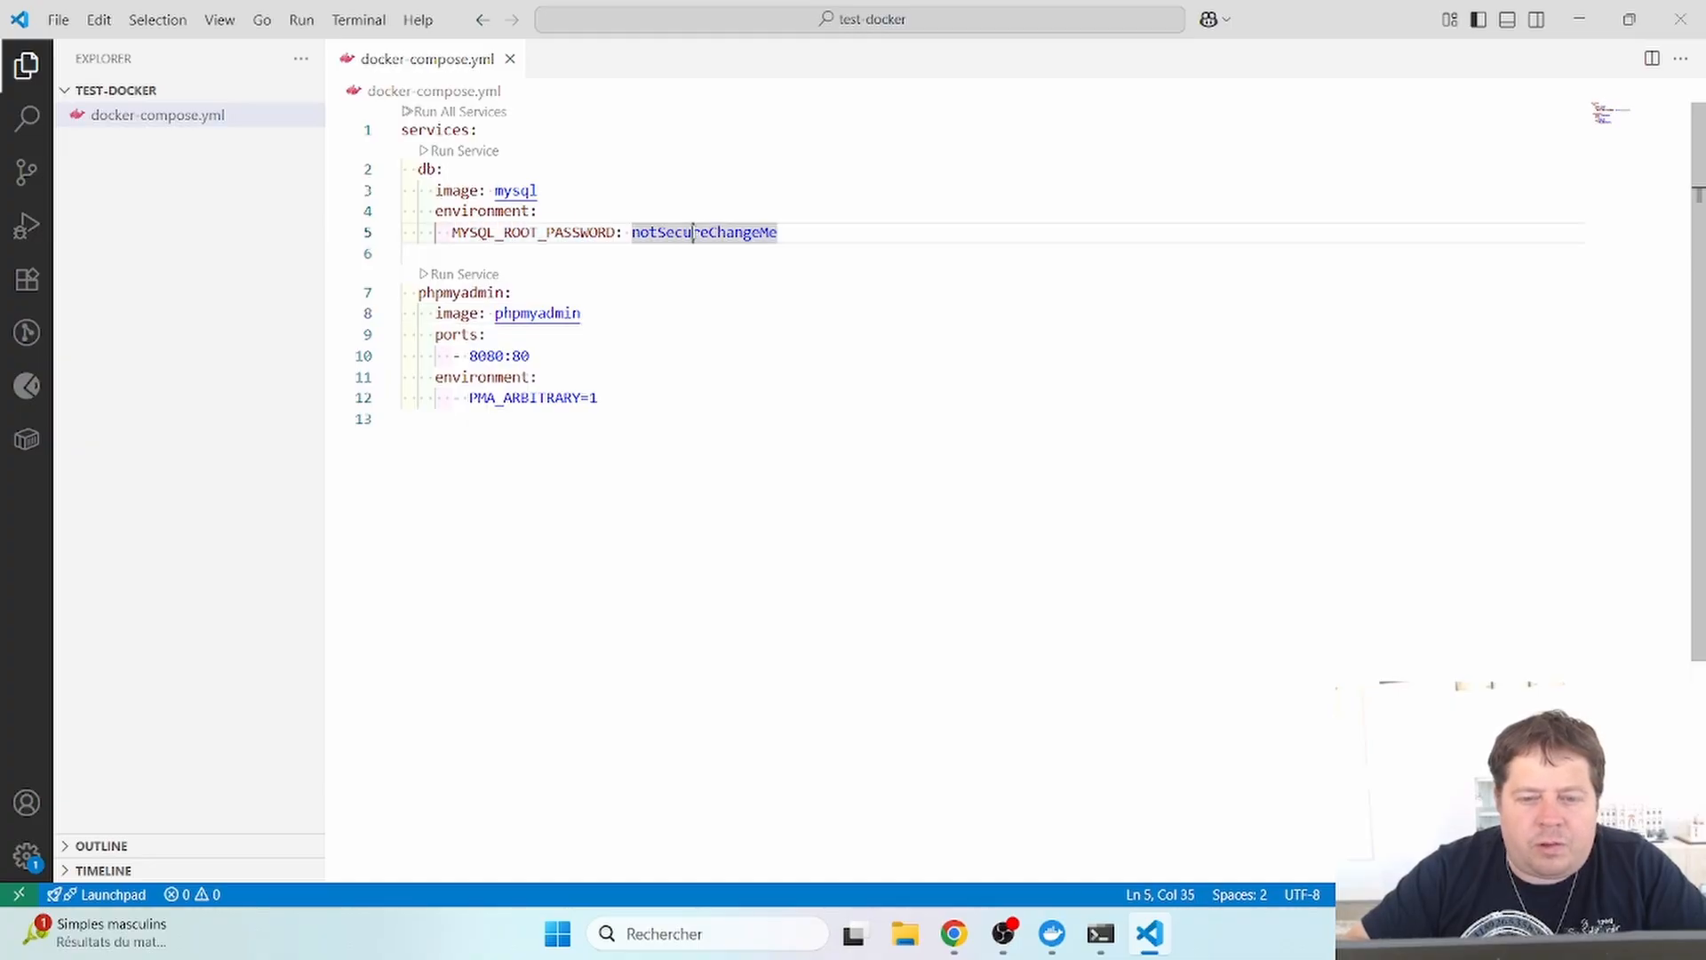
- Go back from the phpmyadmin docs to the Docker Hub mysql image page
key("alt+Tab")
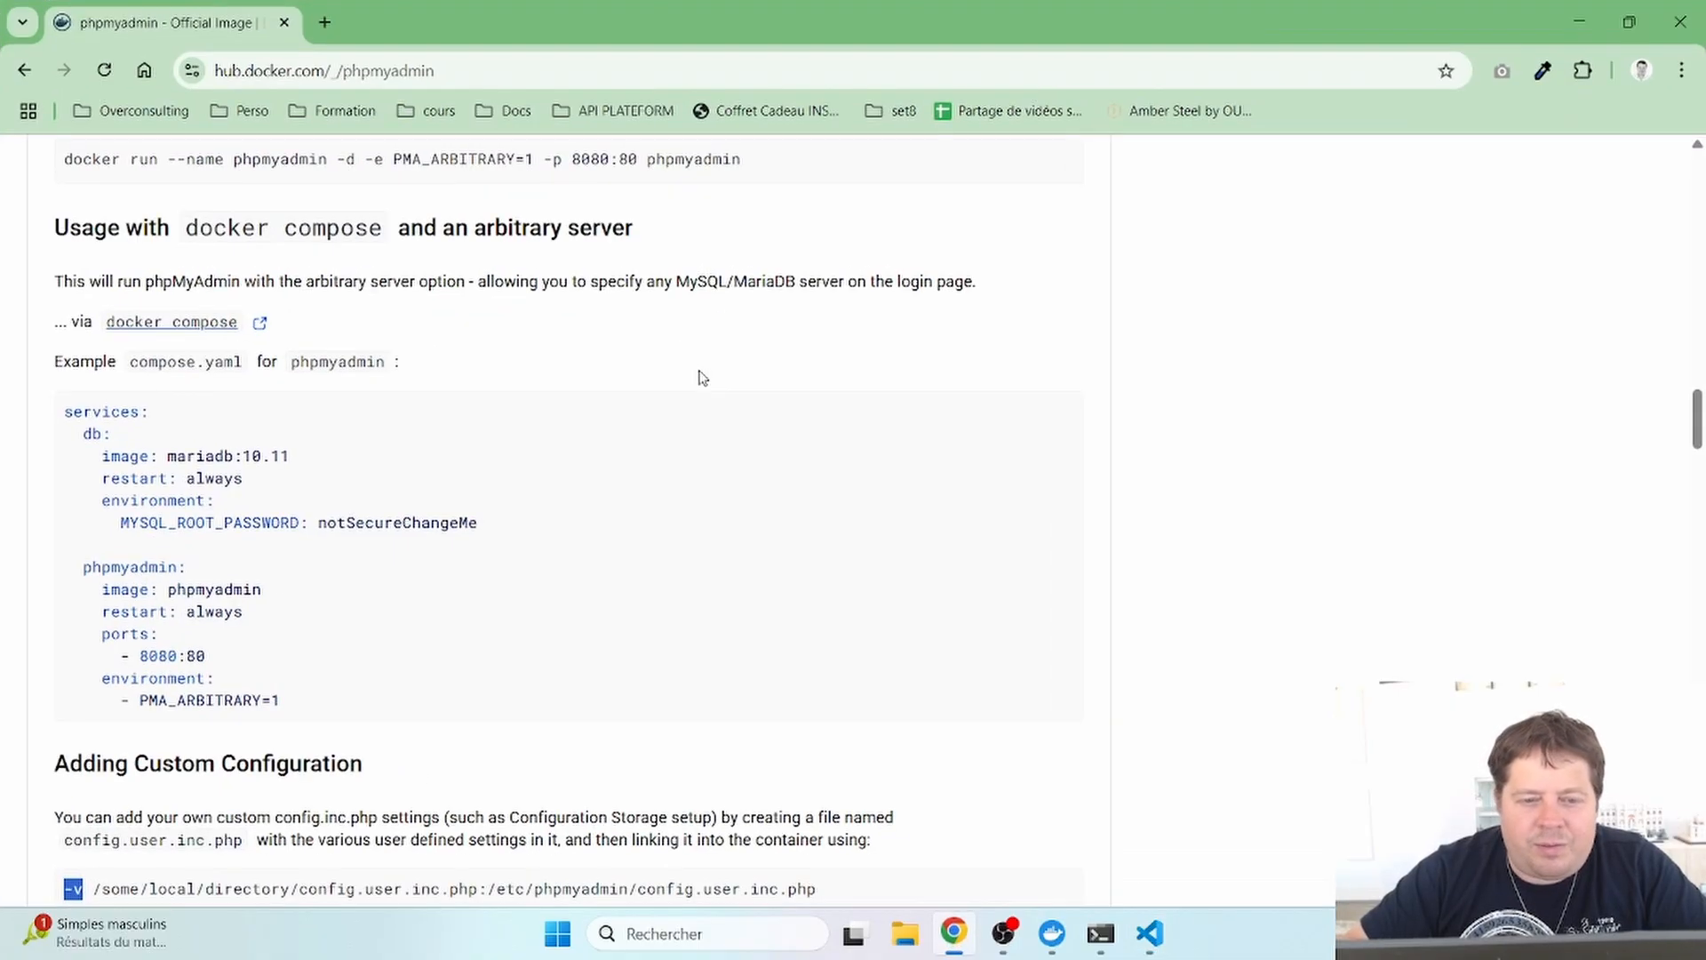
scroll(502, 485, "down", 9)
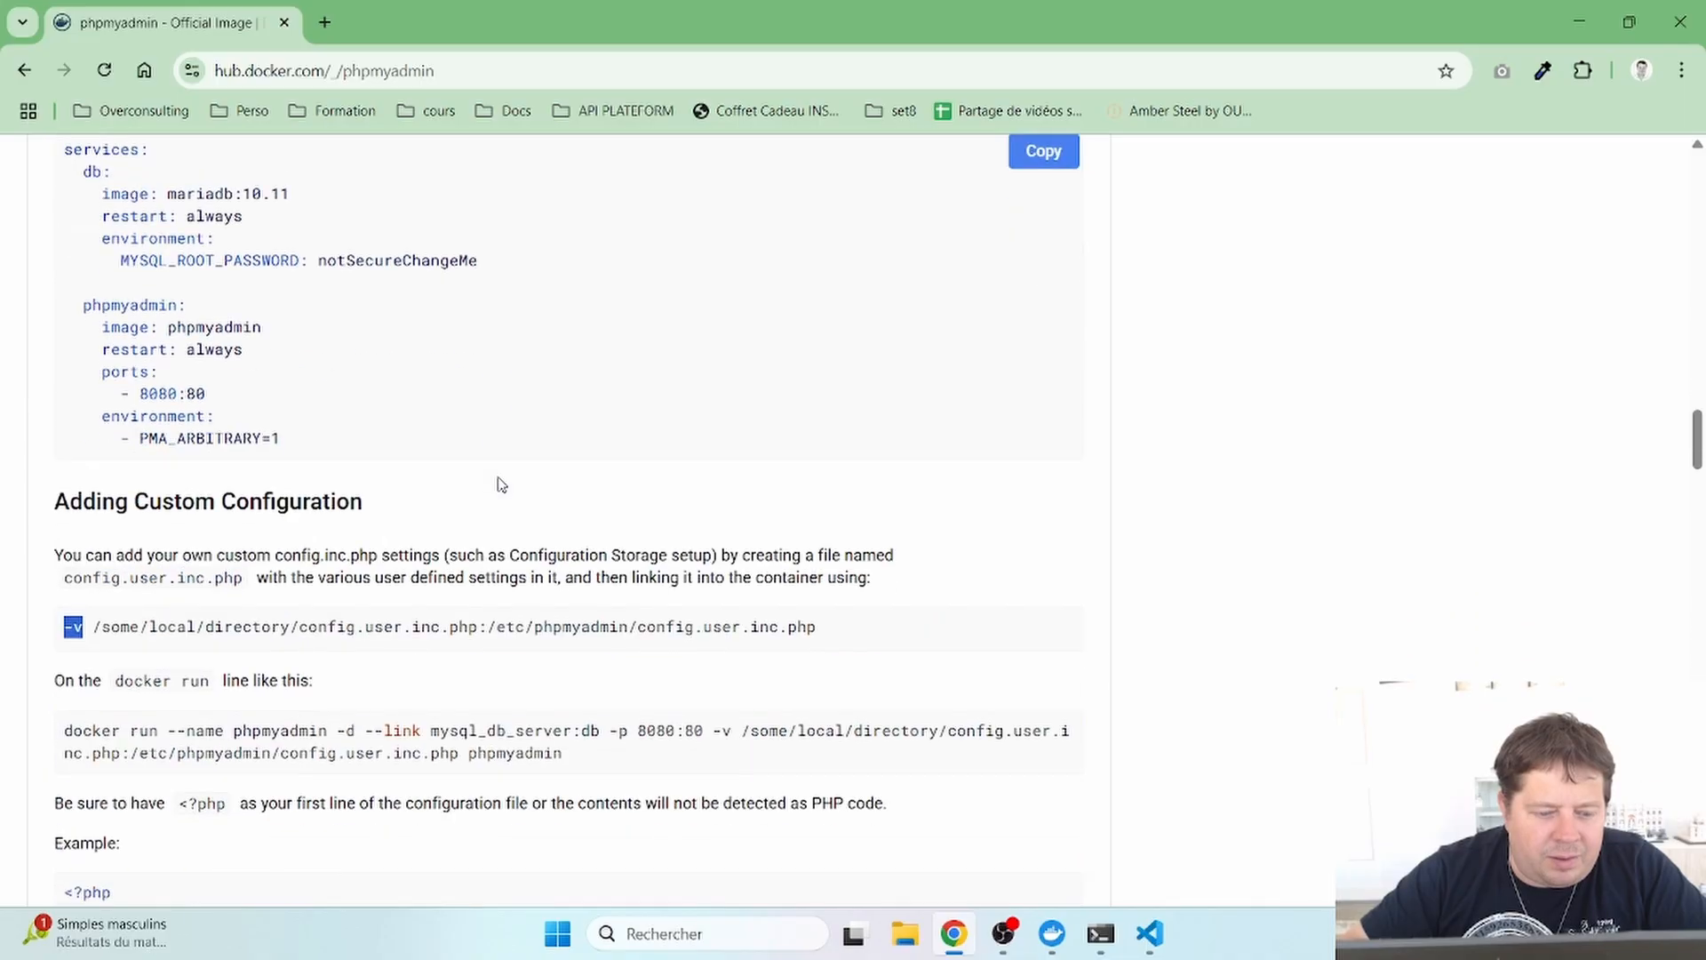
scroll(502, 484, "up", 5)
scroll(502, 485, "down", 3)
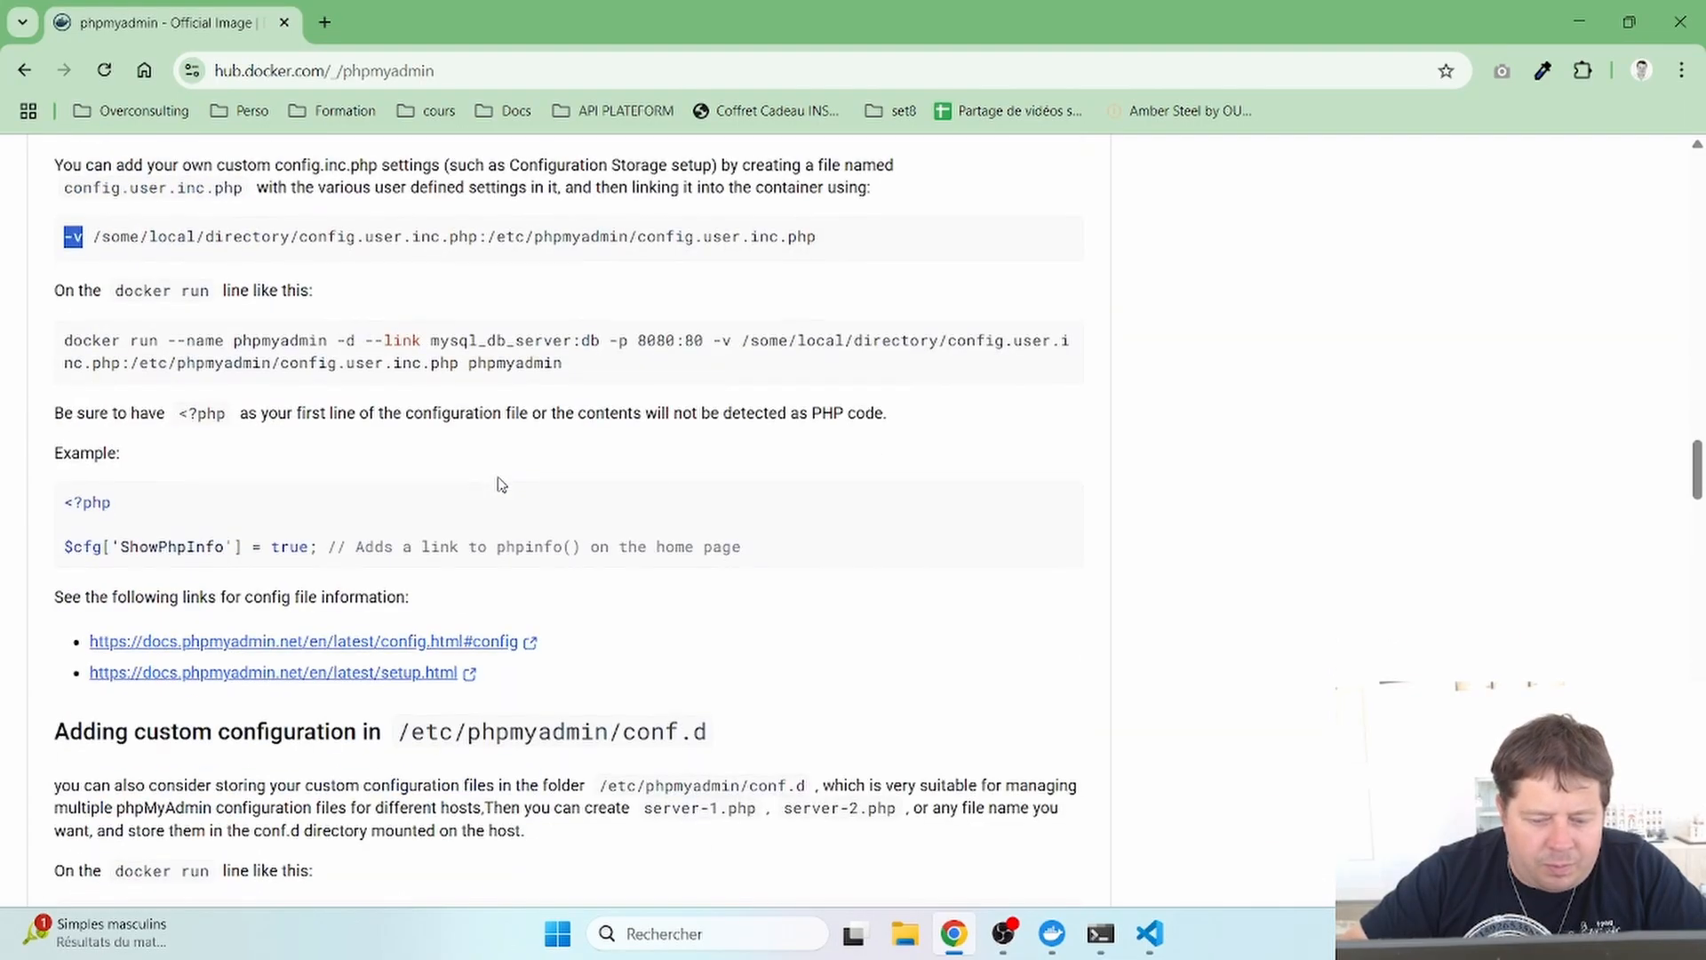
scroll(502, 485, "up", 20)
scroll(502, 485, "up", 7)
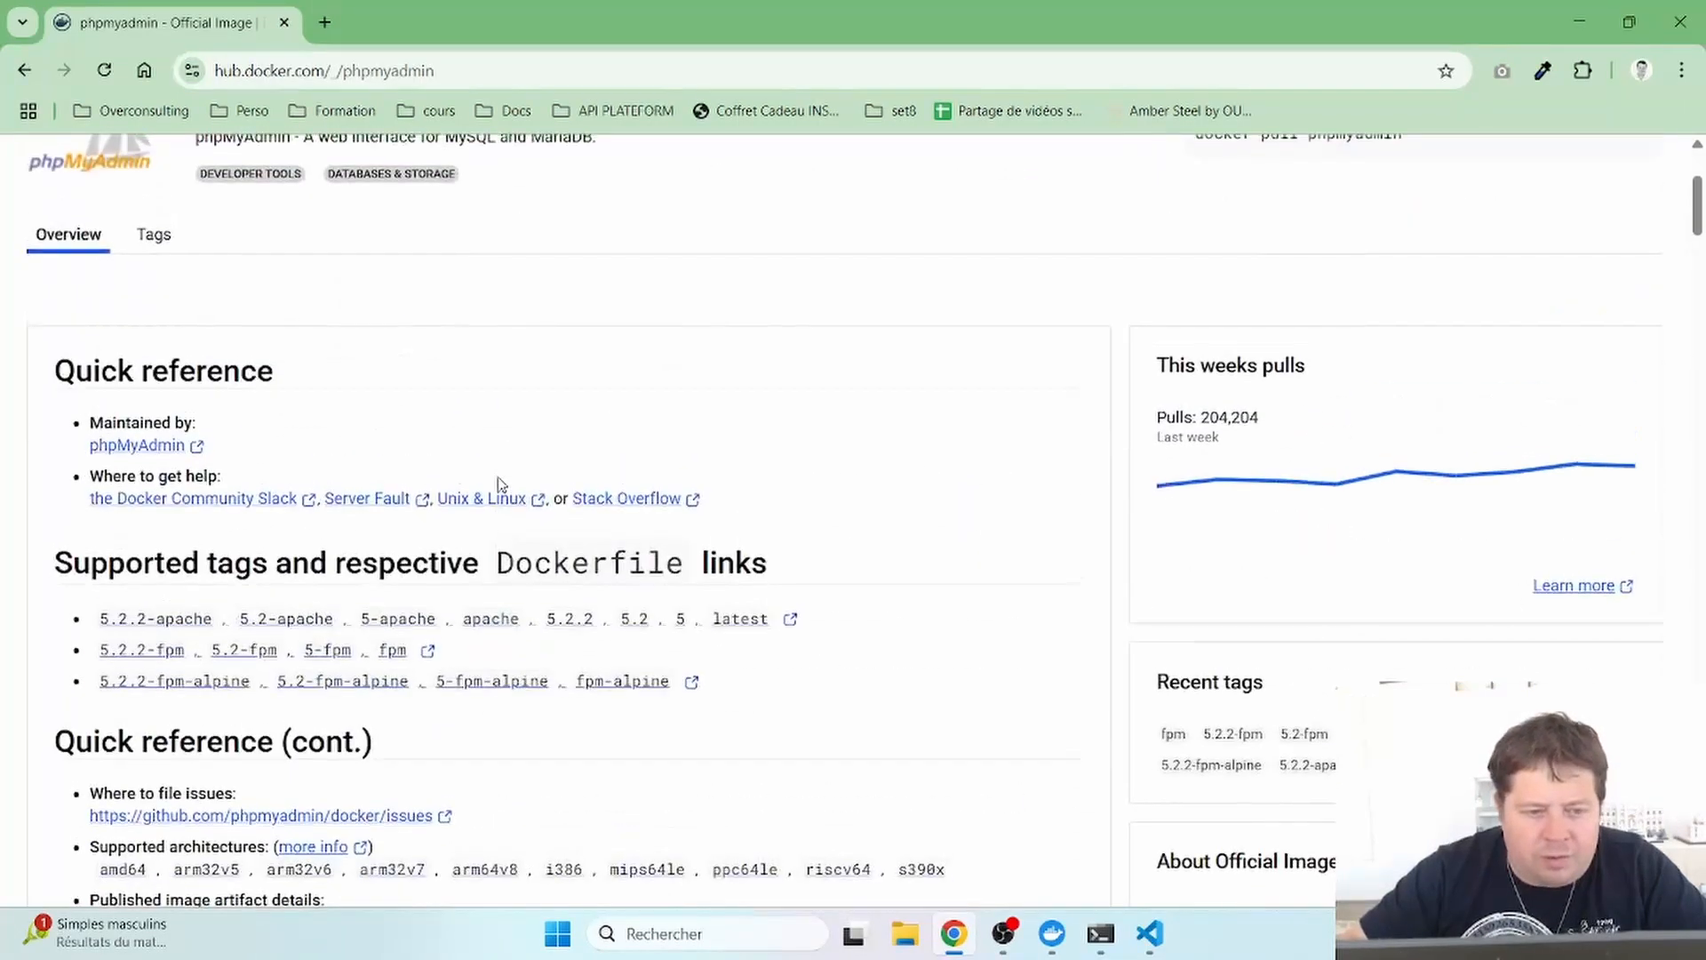
left_click(19, 73)
left_click(15, 76)
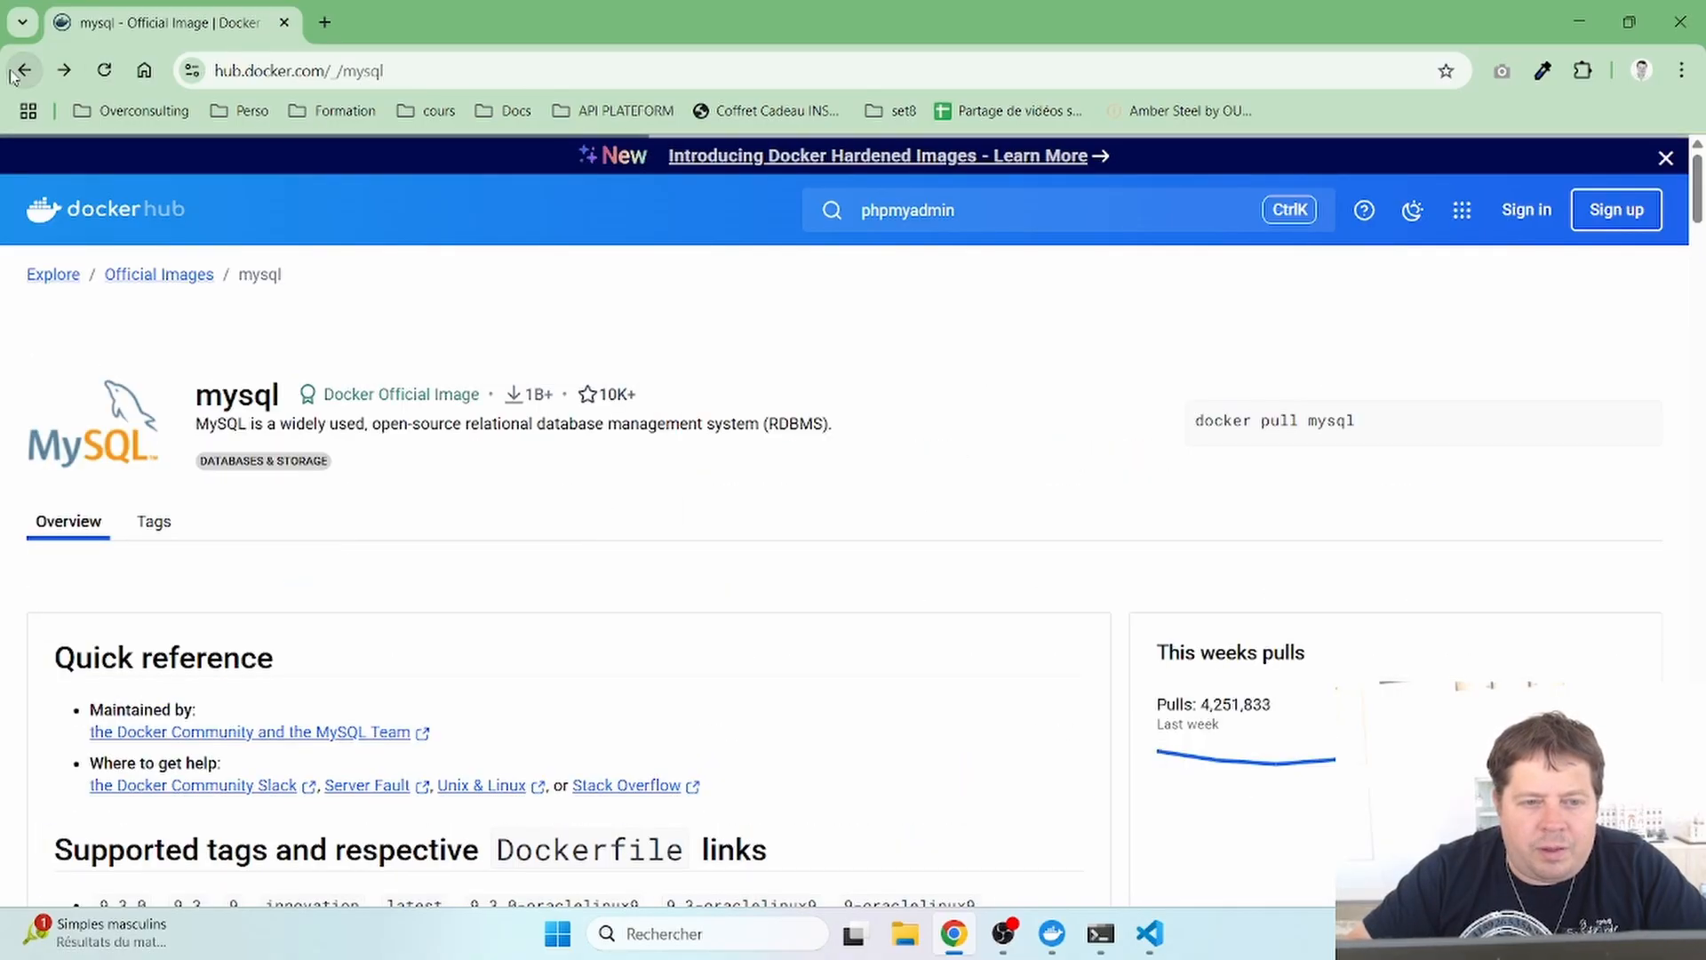
- Select the MYSQL_ALLOW_EMPTY_PASSWORD variable name in the mysql docs and return to VS Code
scroll(364, 516, "down", 15)
scroll(364, 514, "down", 20)
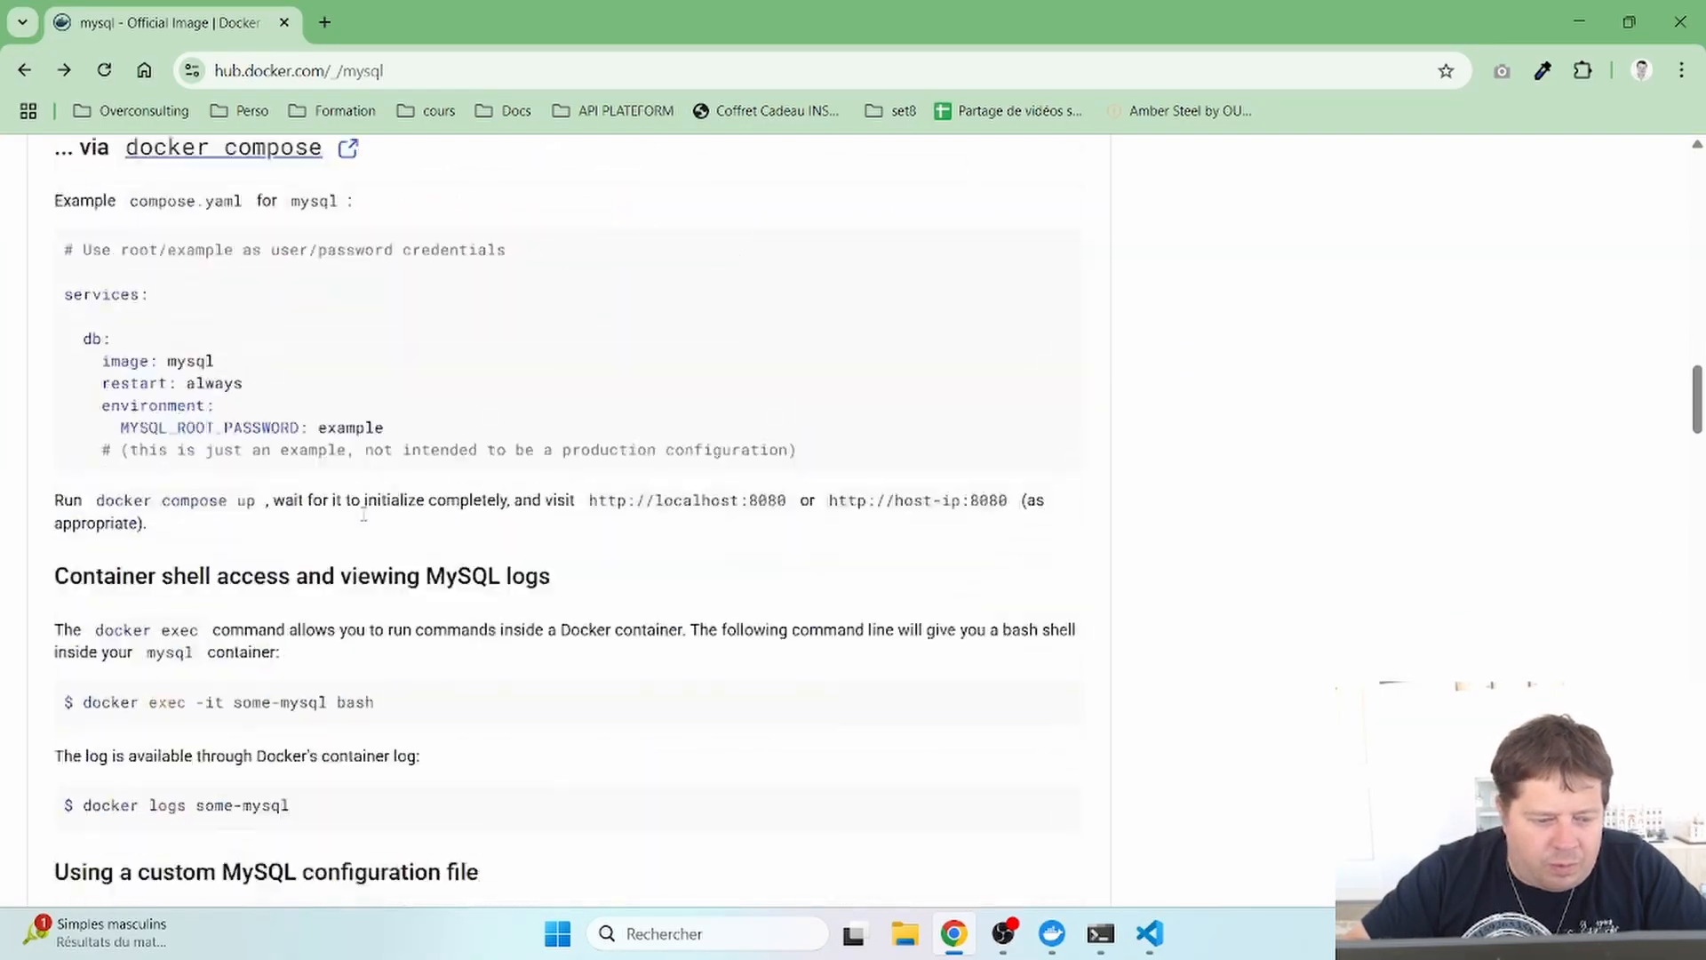
scroll(364, 514, "down", 5)
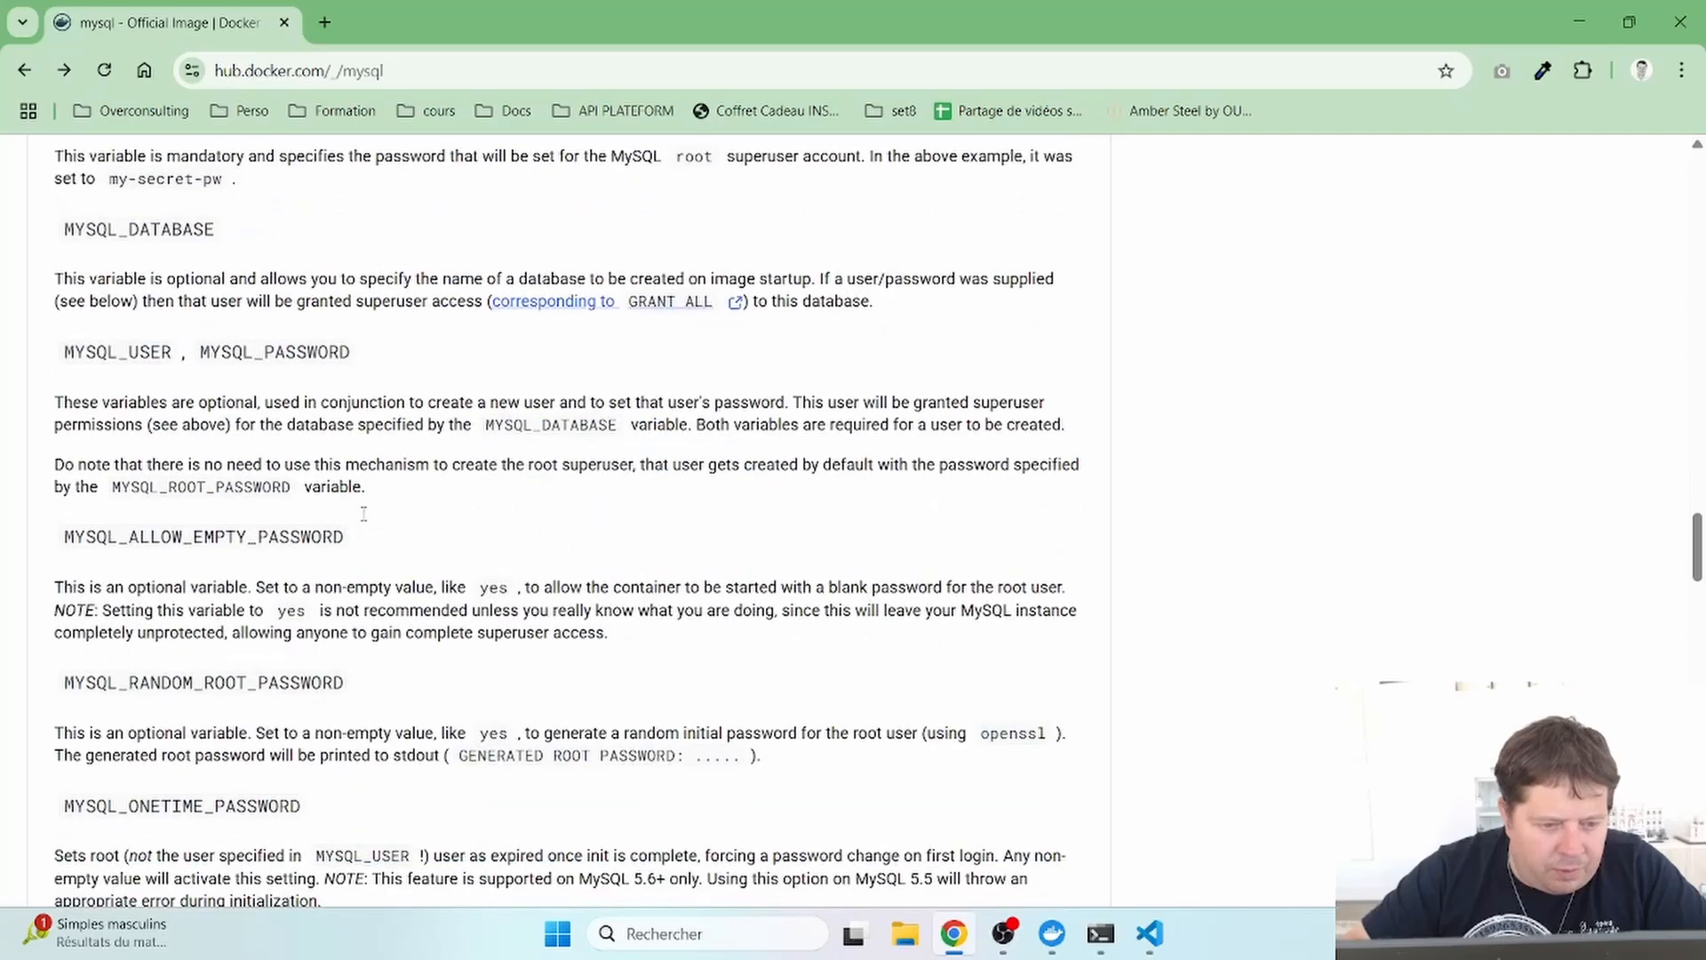
scroll(364, 516, "up", 4)
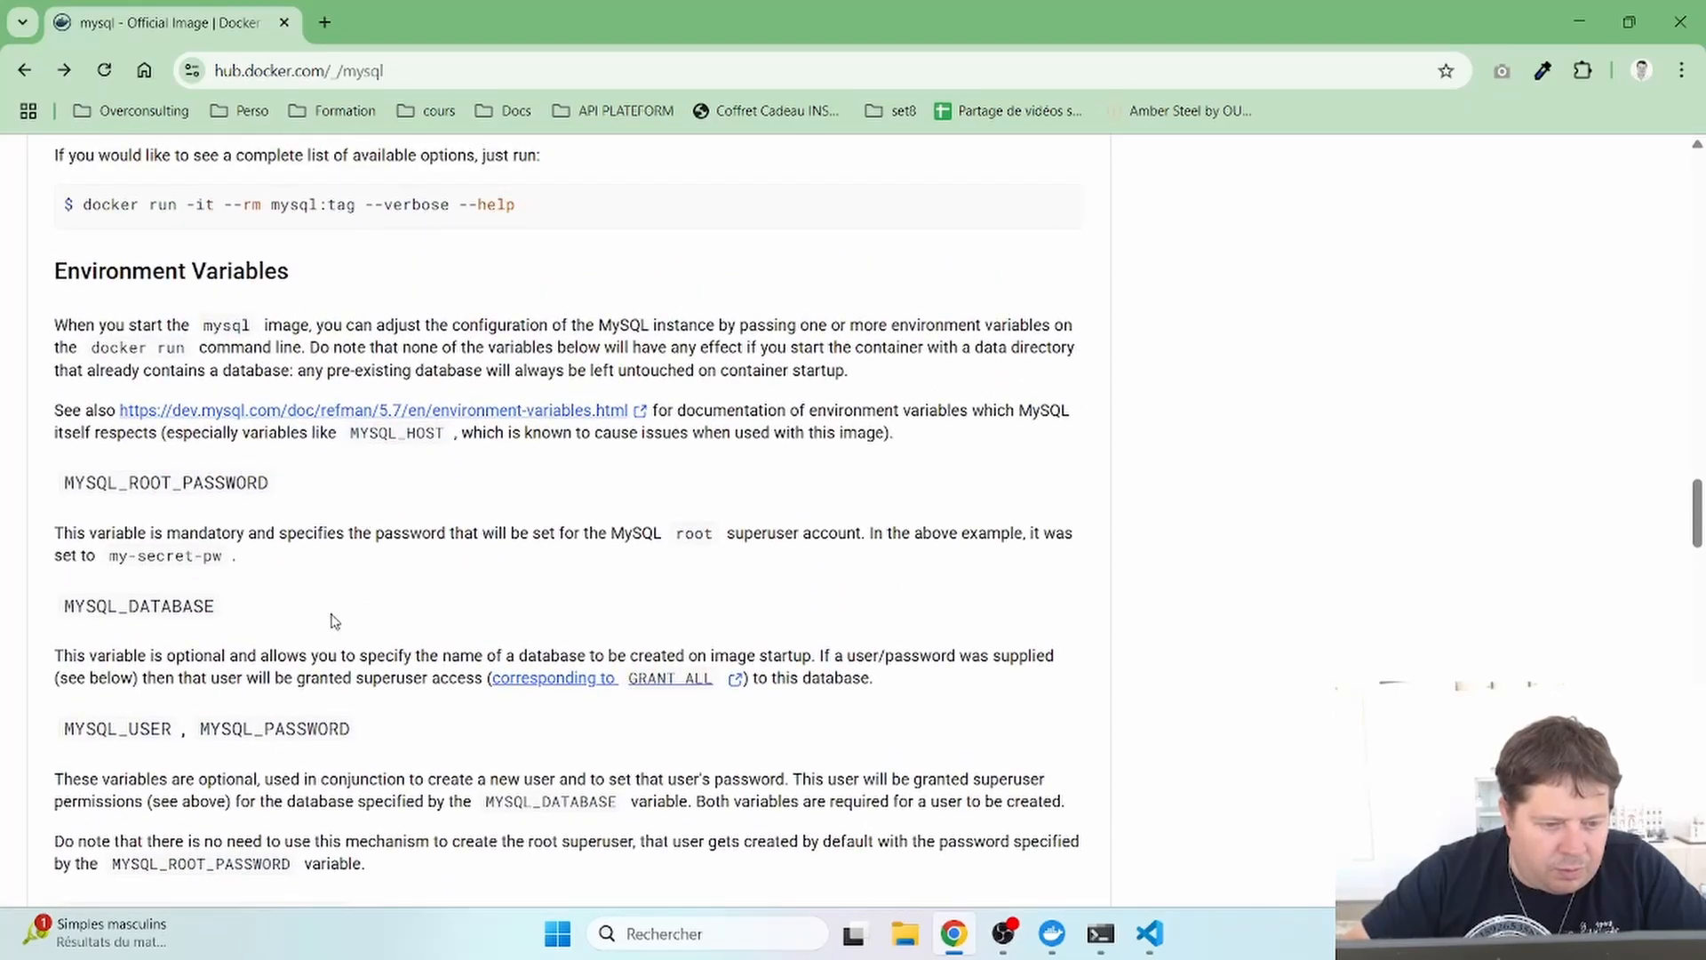
scroll(262, 521, "up", 1)
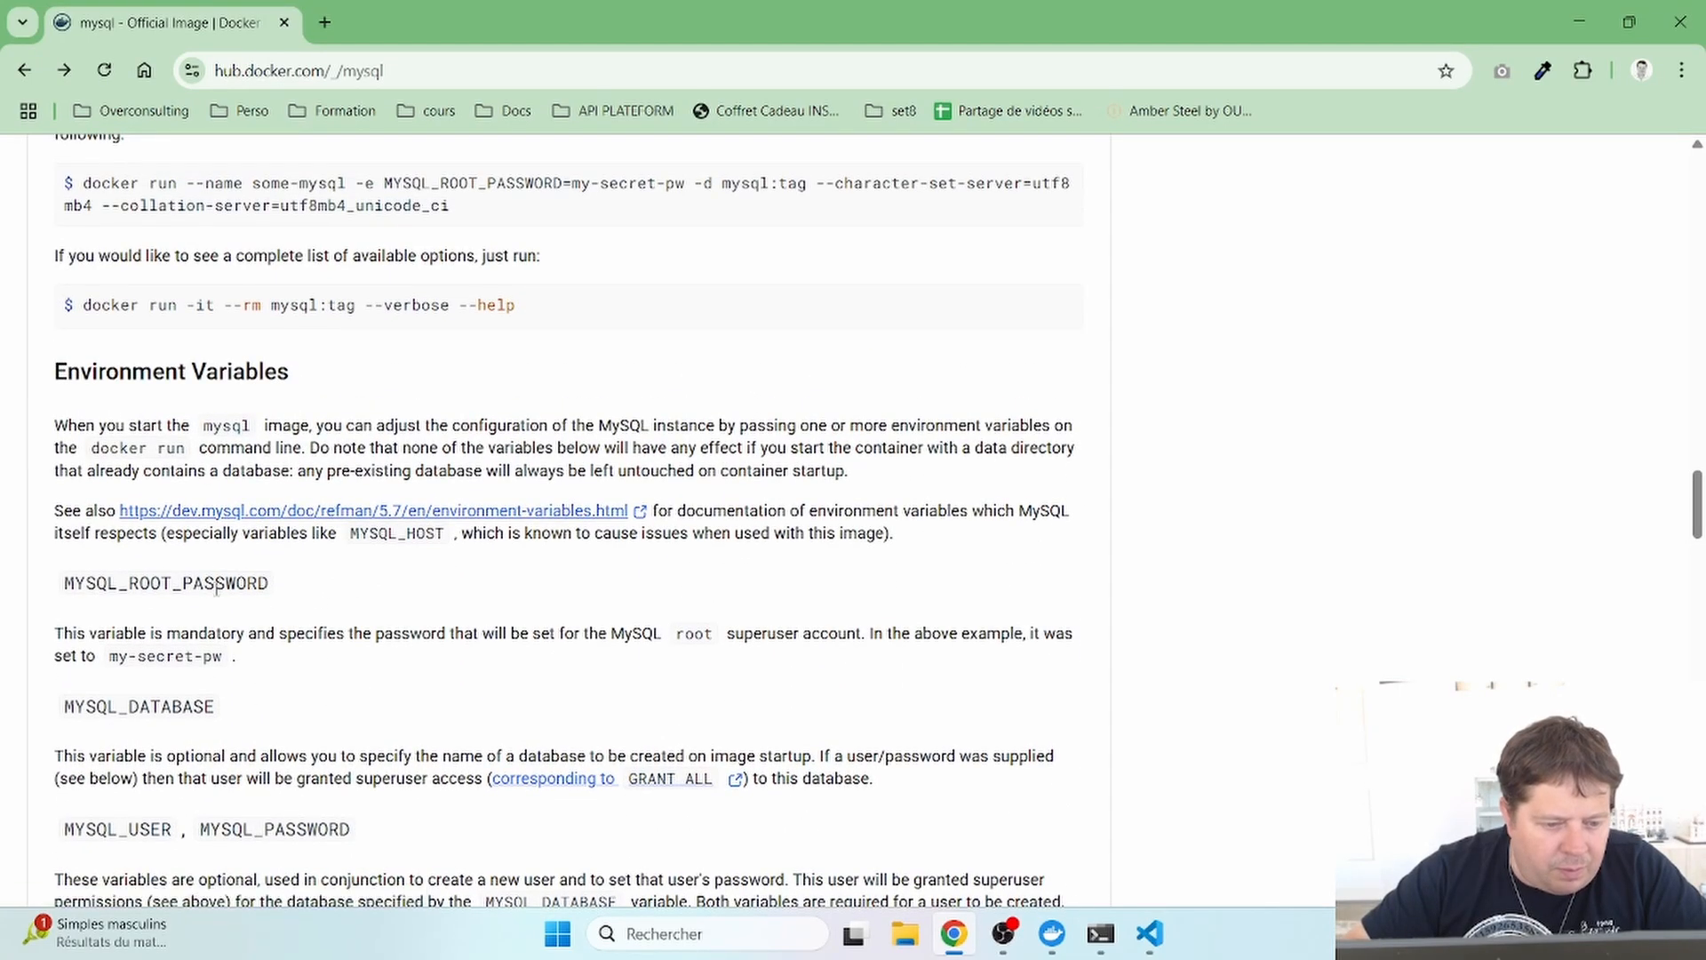
scroll(216, 586, "down", 4)
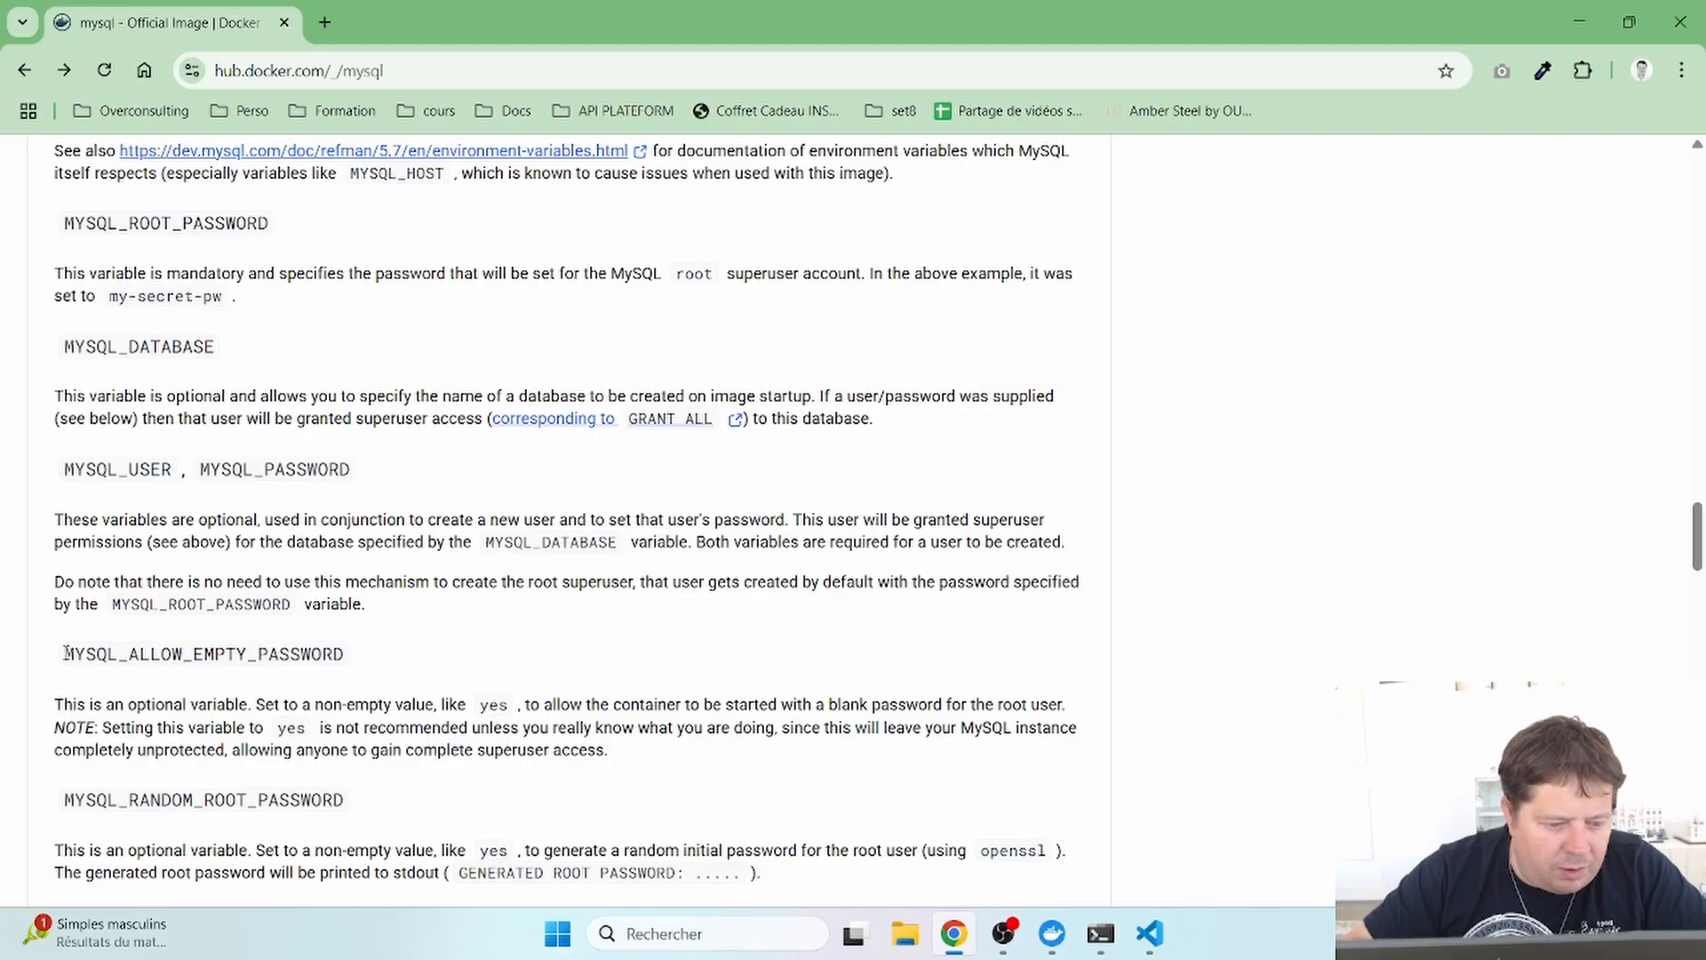
left_click_drag(66, 653, 348, 660)
key("ctrl+c")
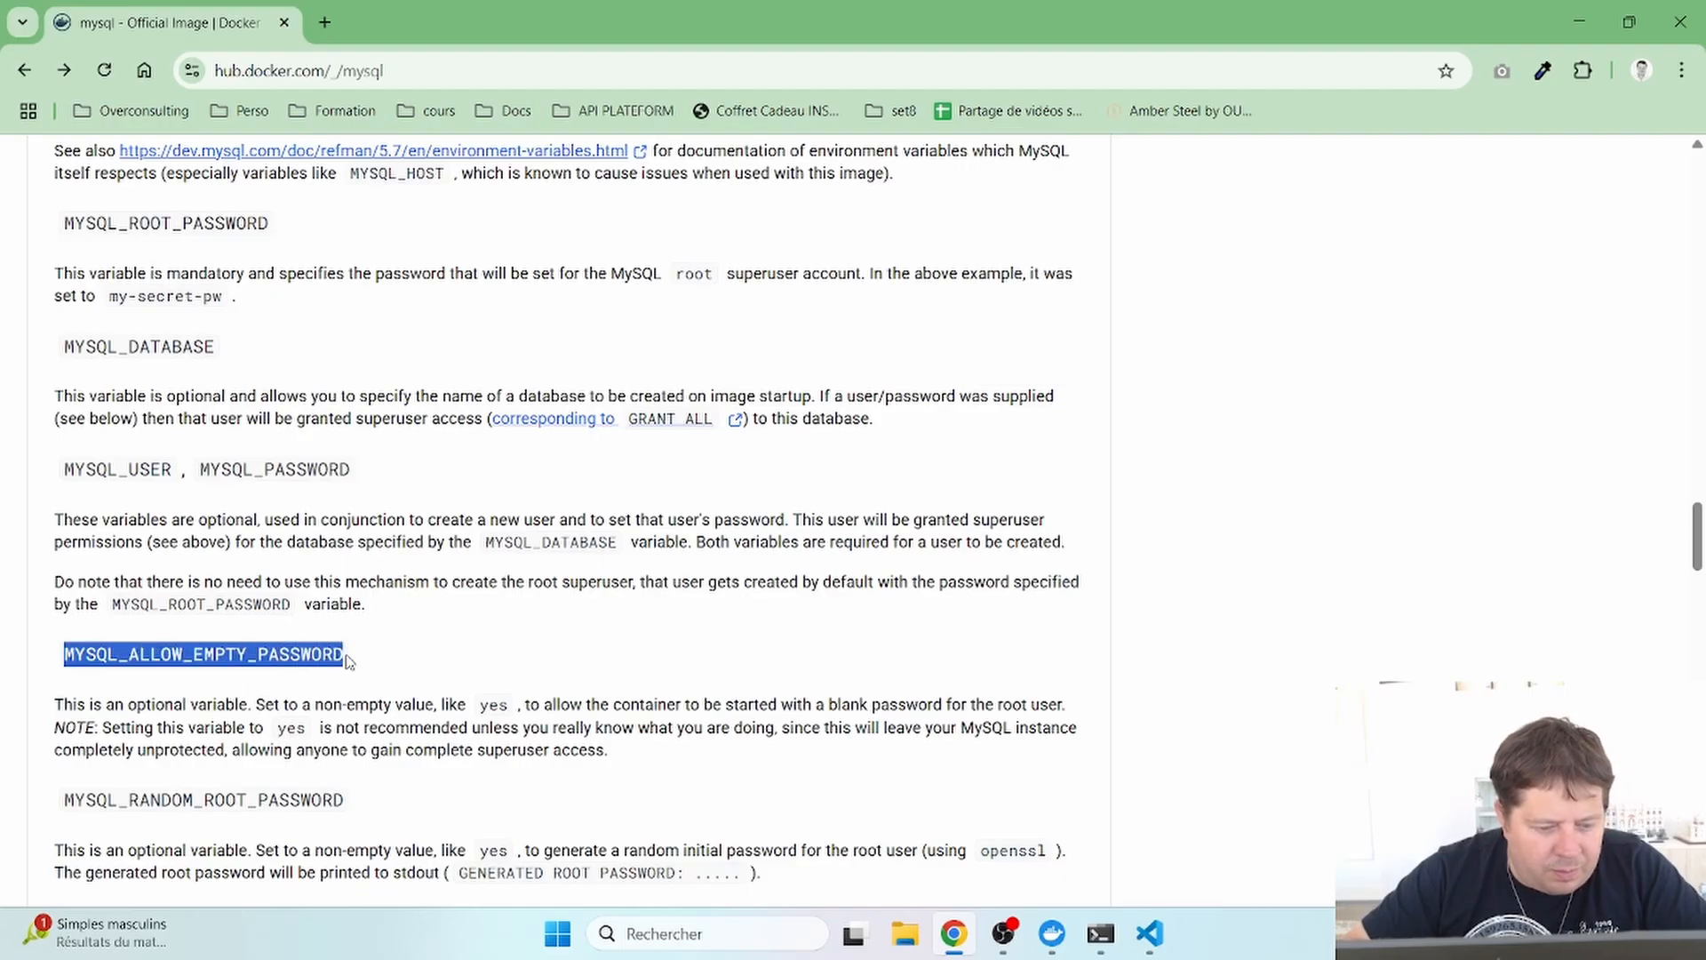
key("alt+Tab")
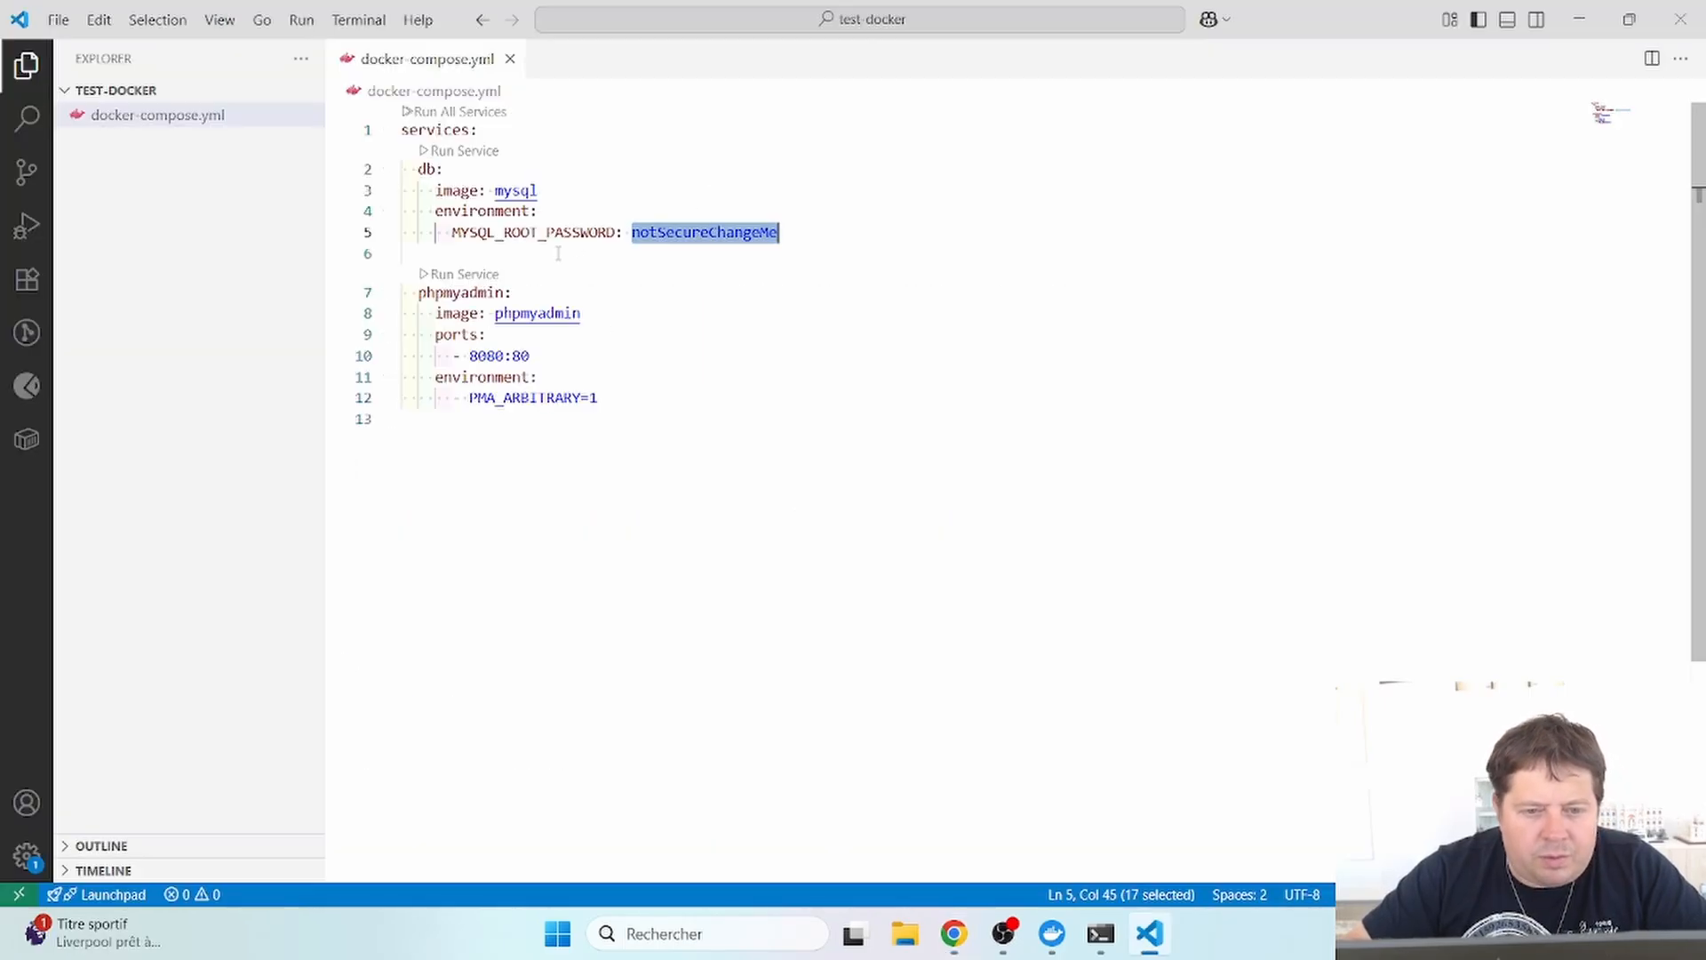
double_click(540, 232)
key("ctrl+v")
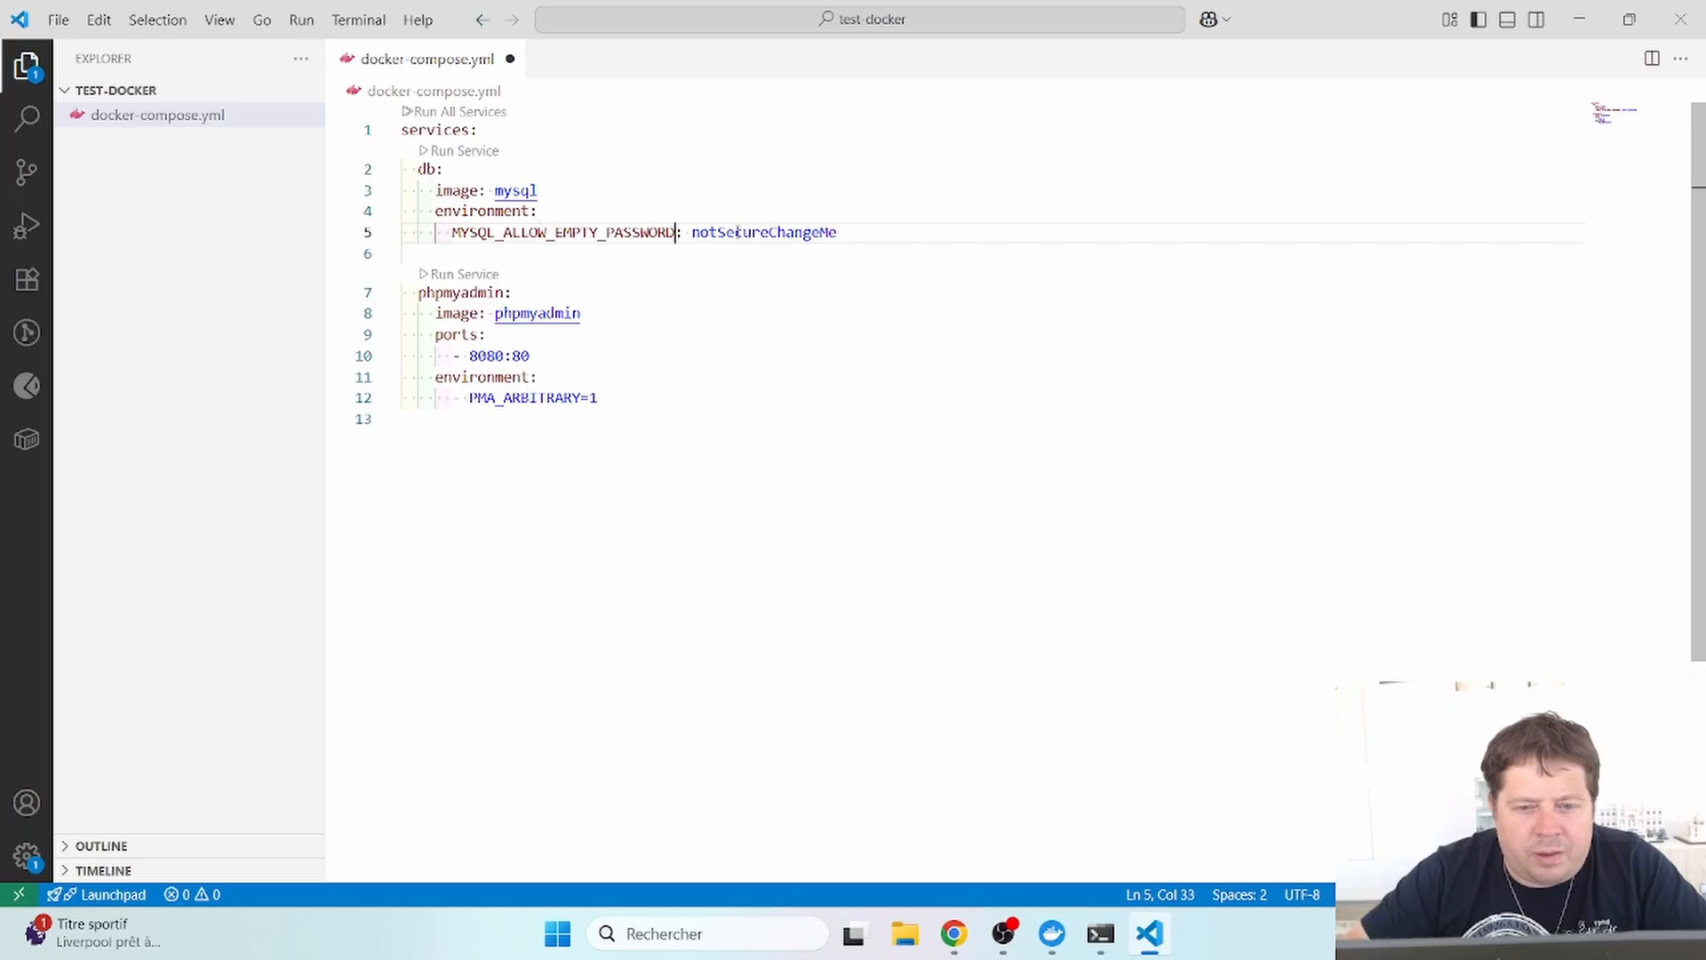
double_click(734, 232)
key("BackSpace")
type("\"\"")
type("yes")
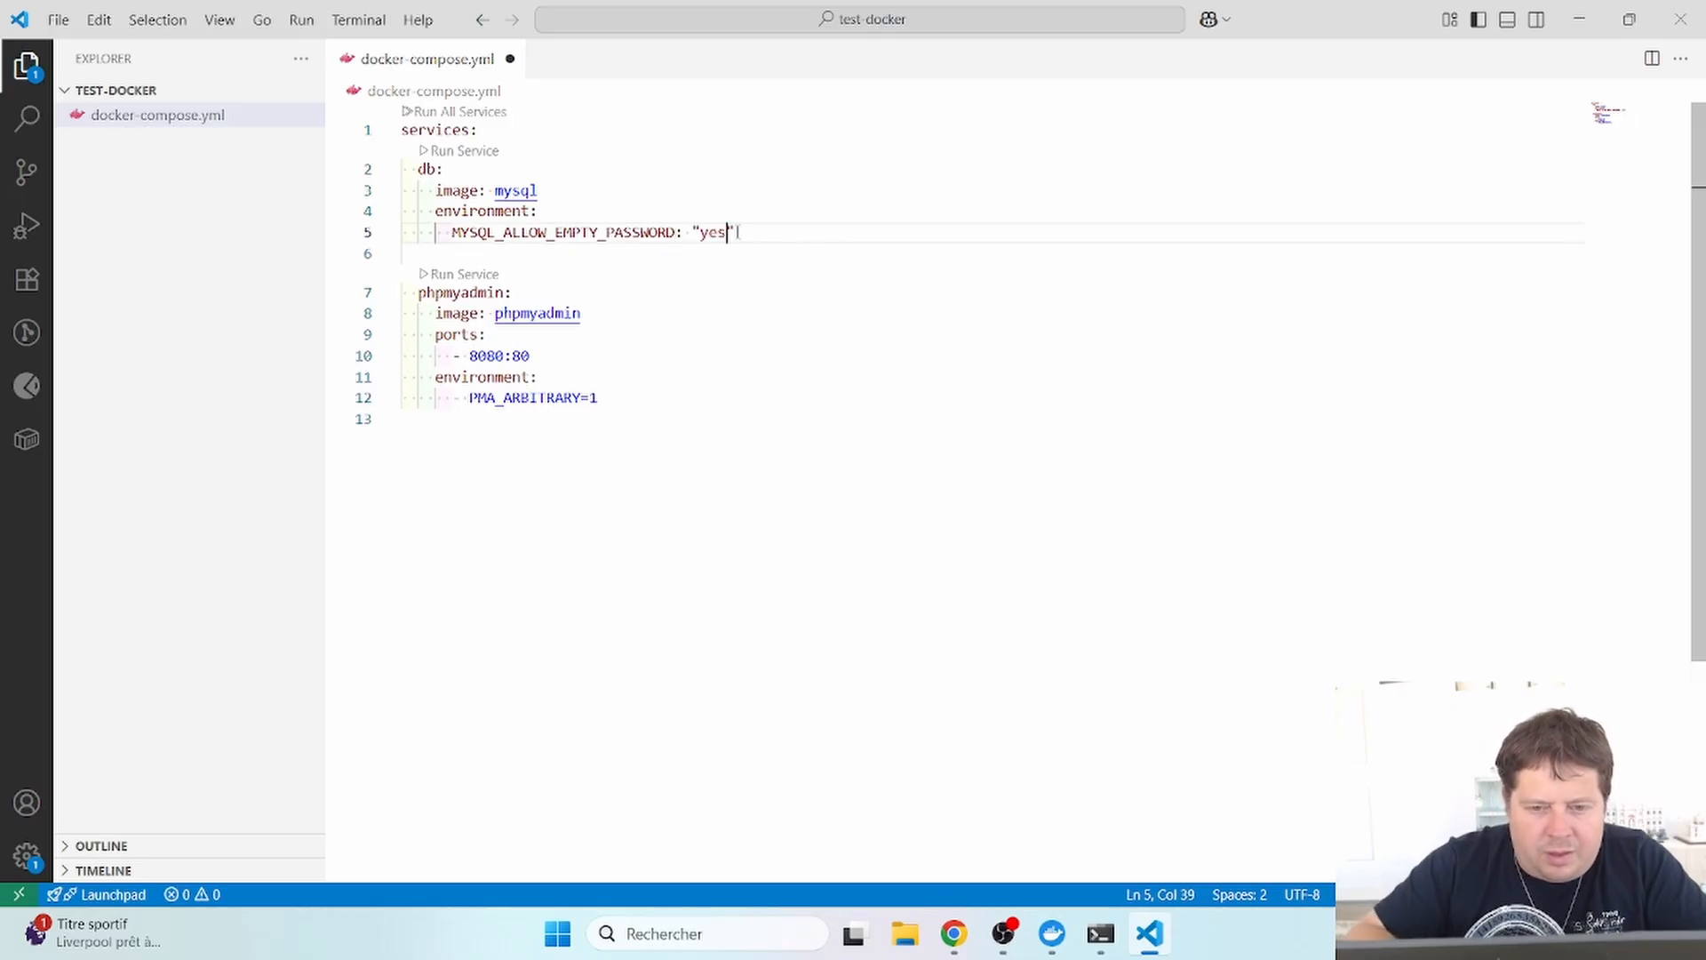
key("ctrl+s")
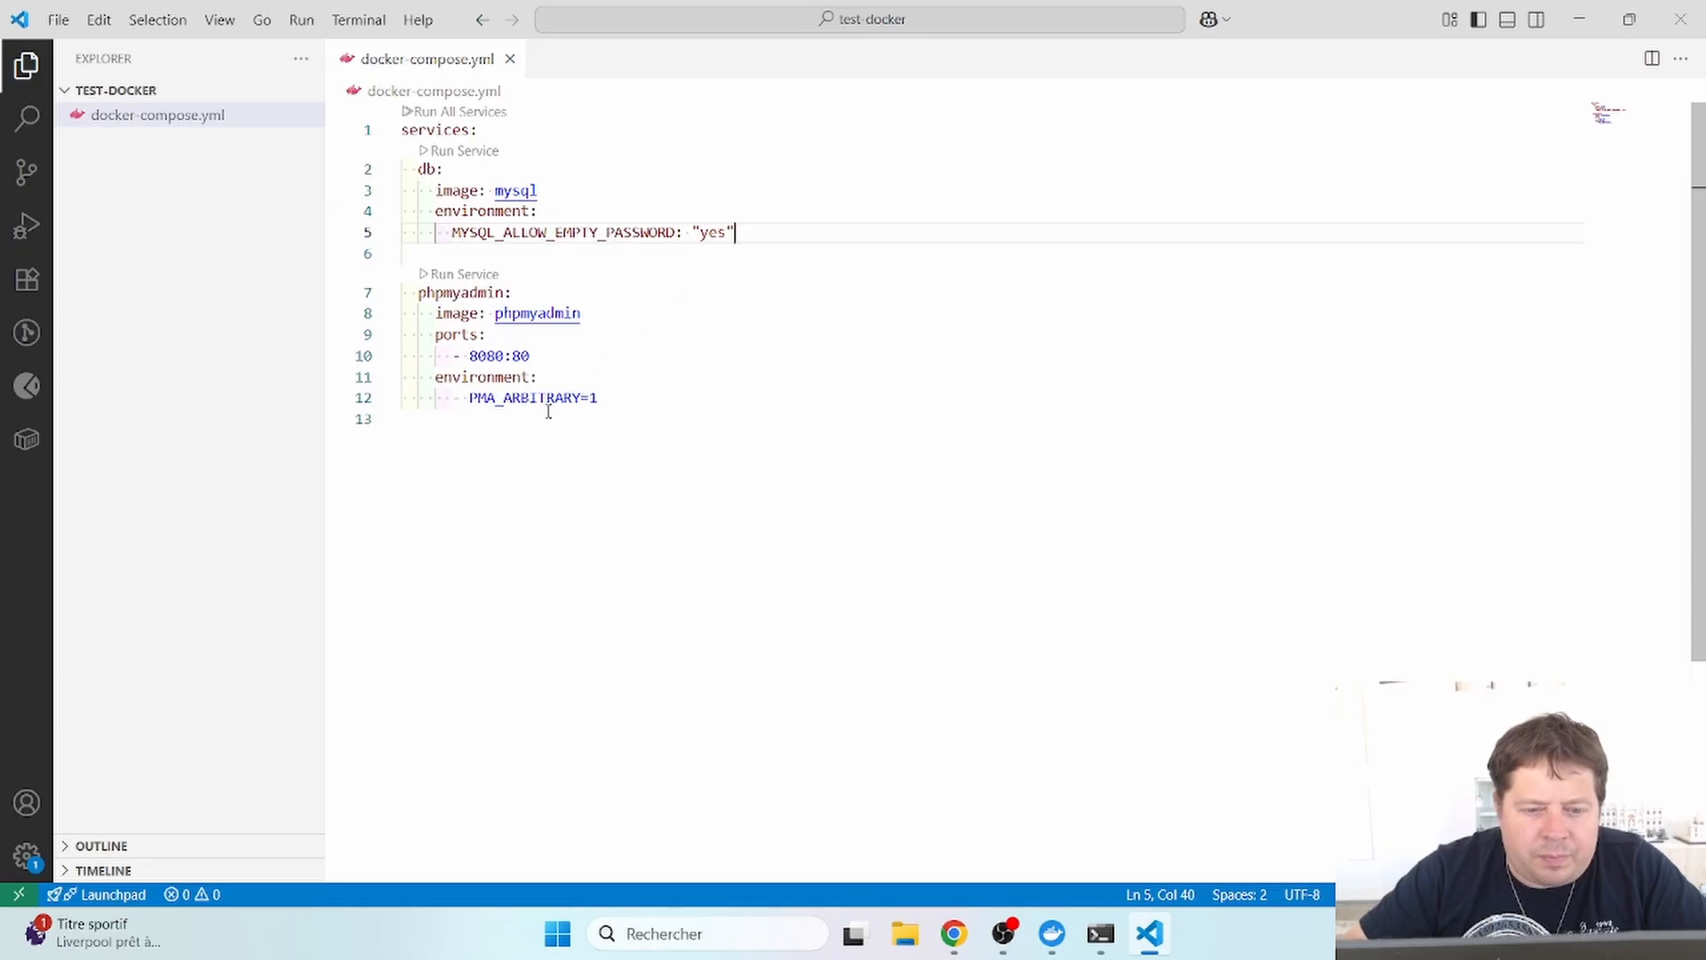
- Review the environment, PMA_ARBITRARY and mysql/phpmyadmin image lines in the compose file
double_click(458, 213)
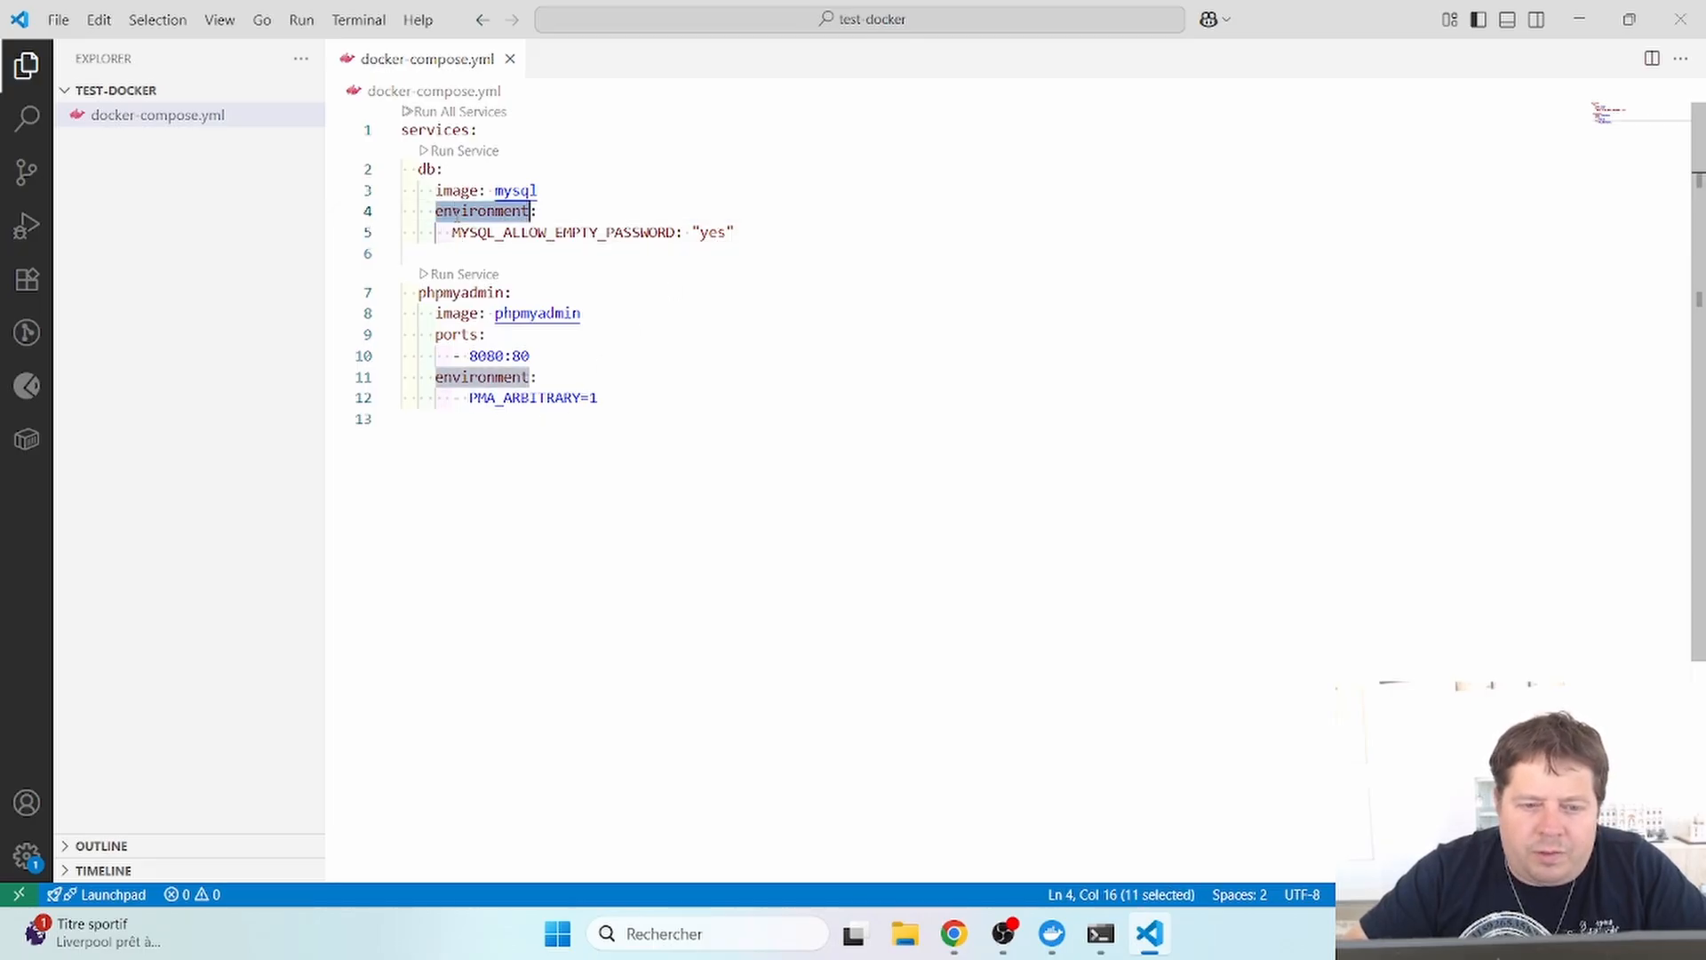
left_click(454, 233)
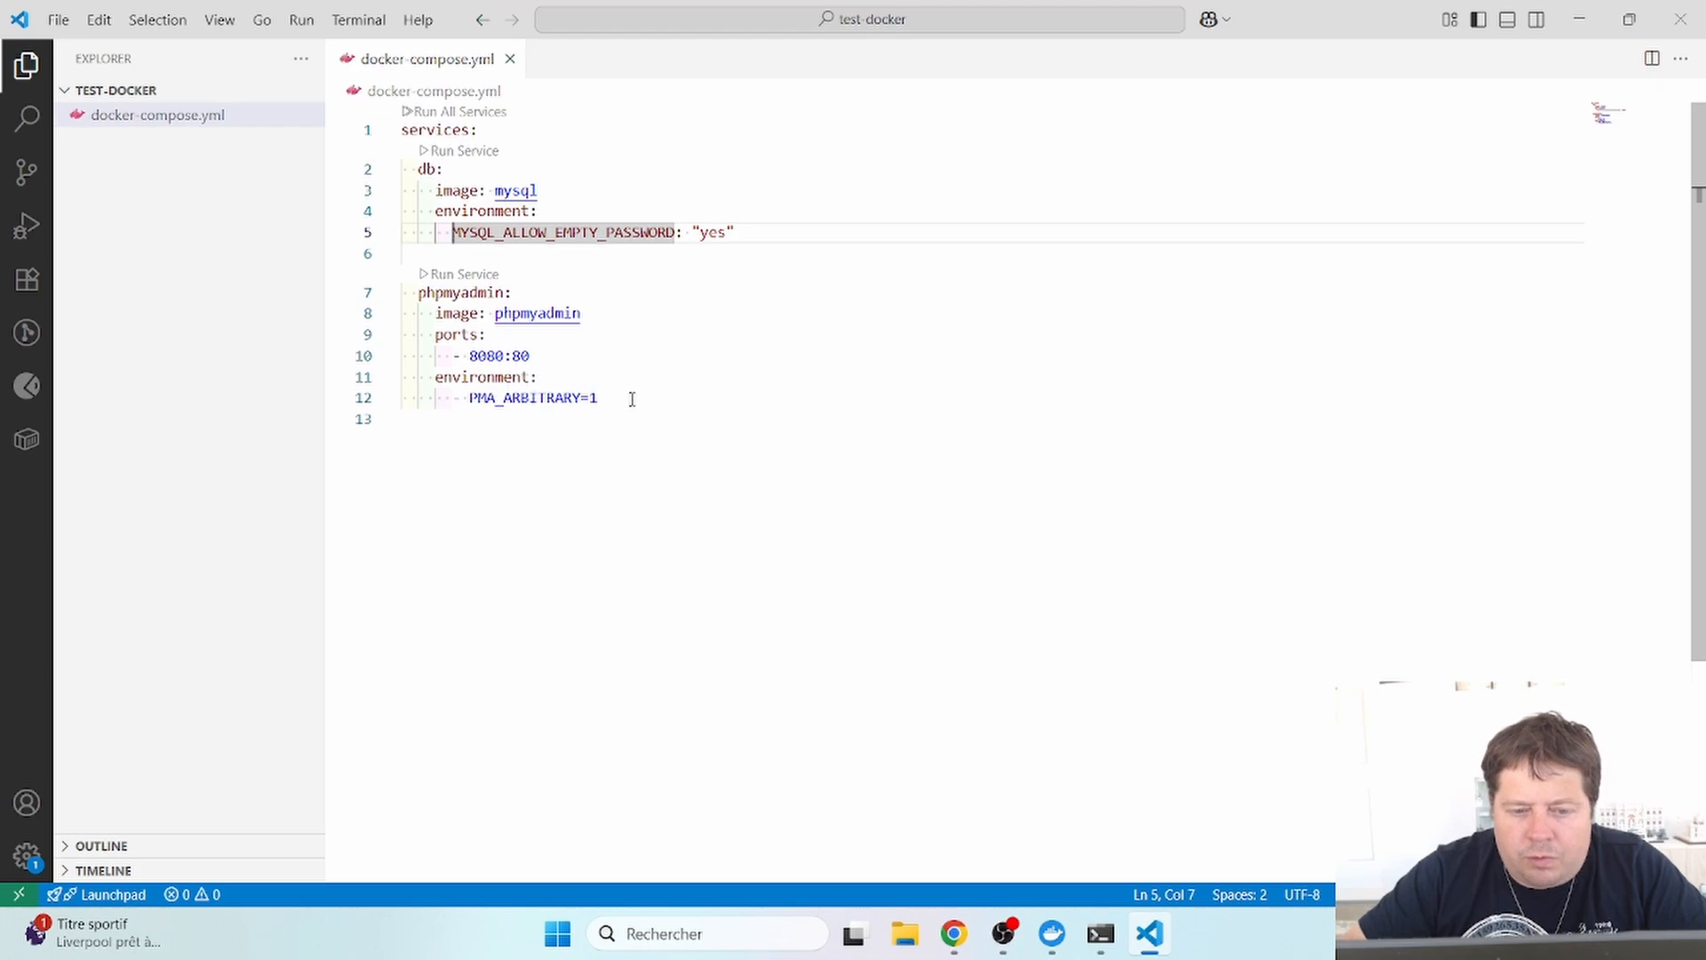
left_click(628, 396)
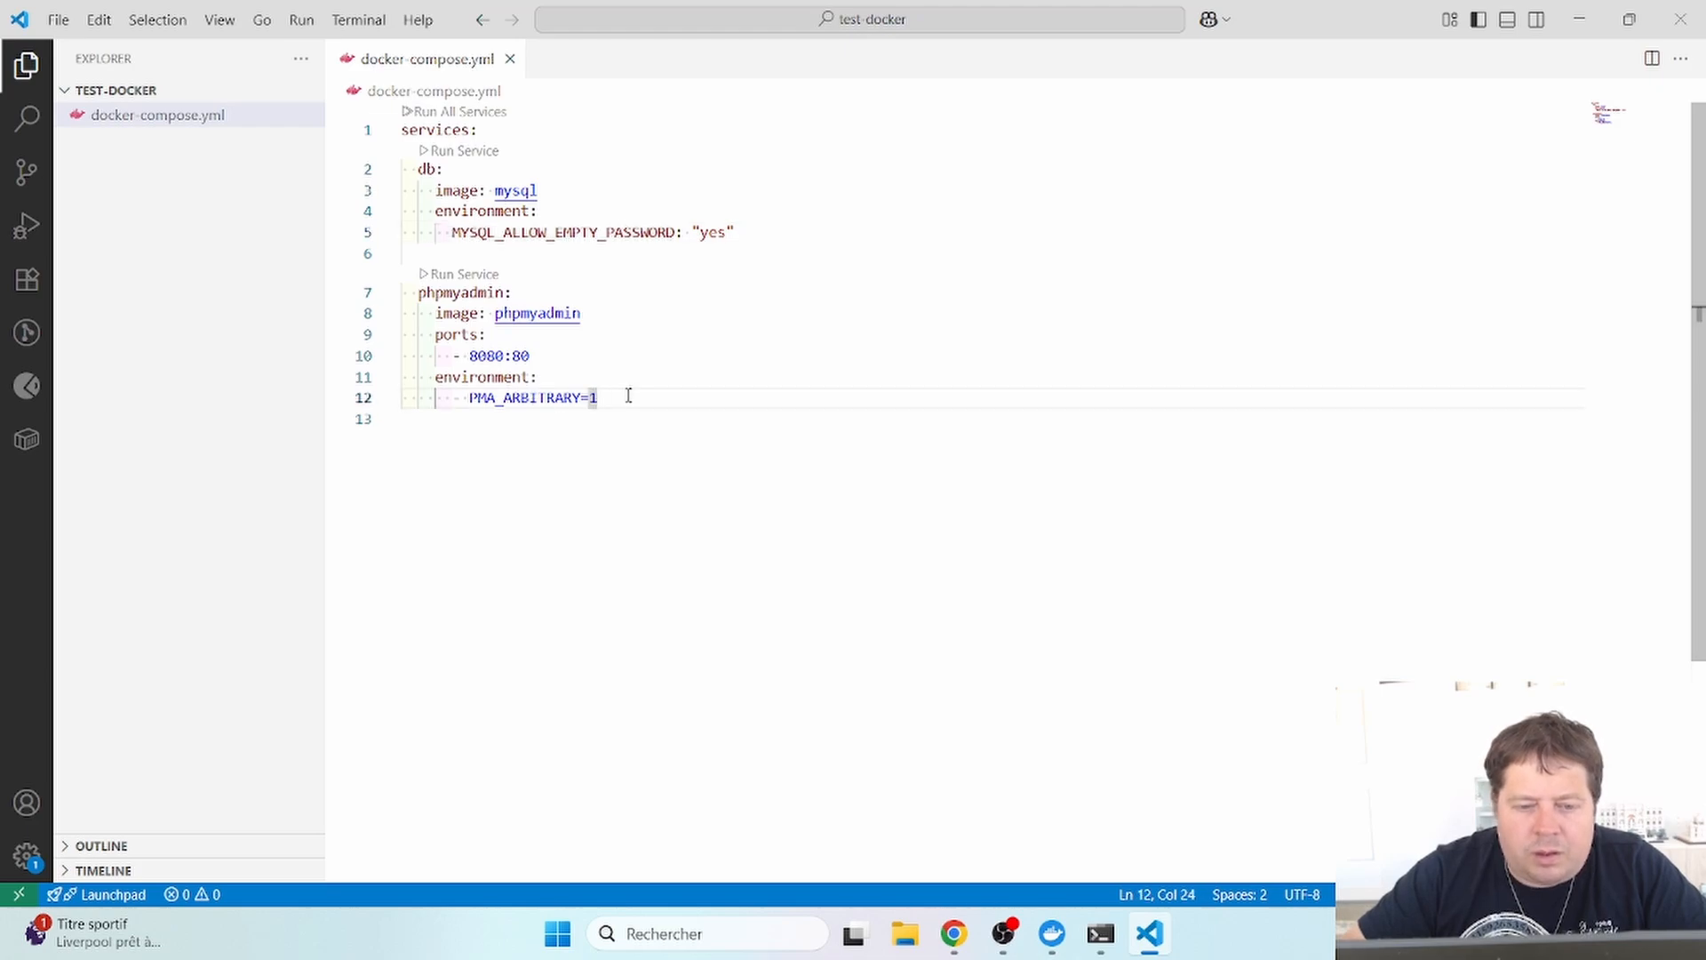
double_click(515, 189)
double_click(538, 313)
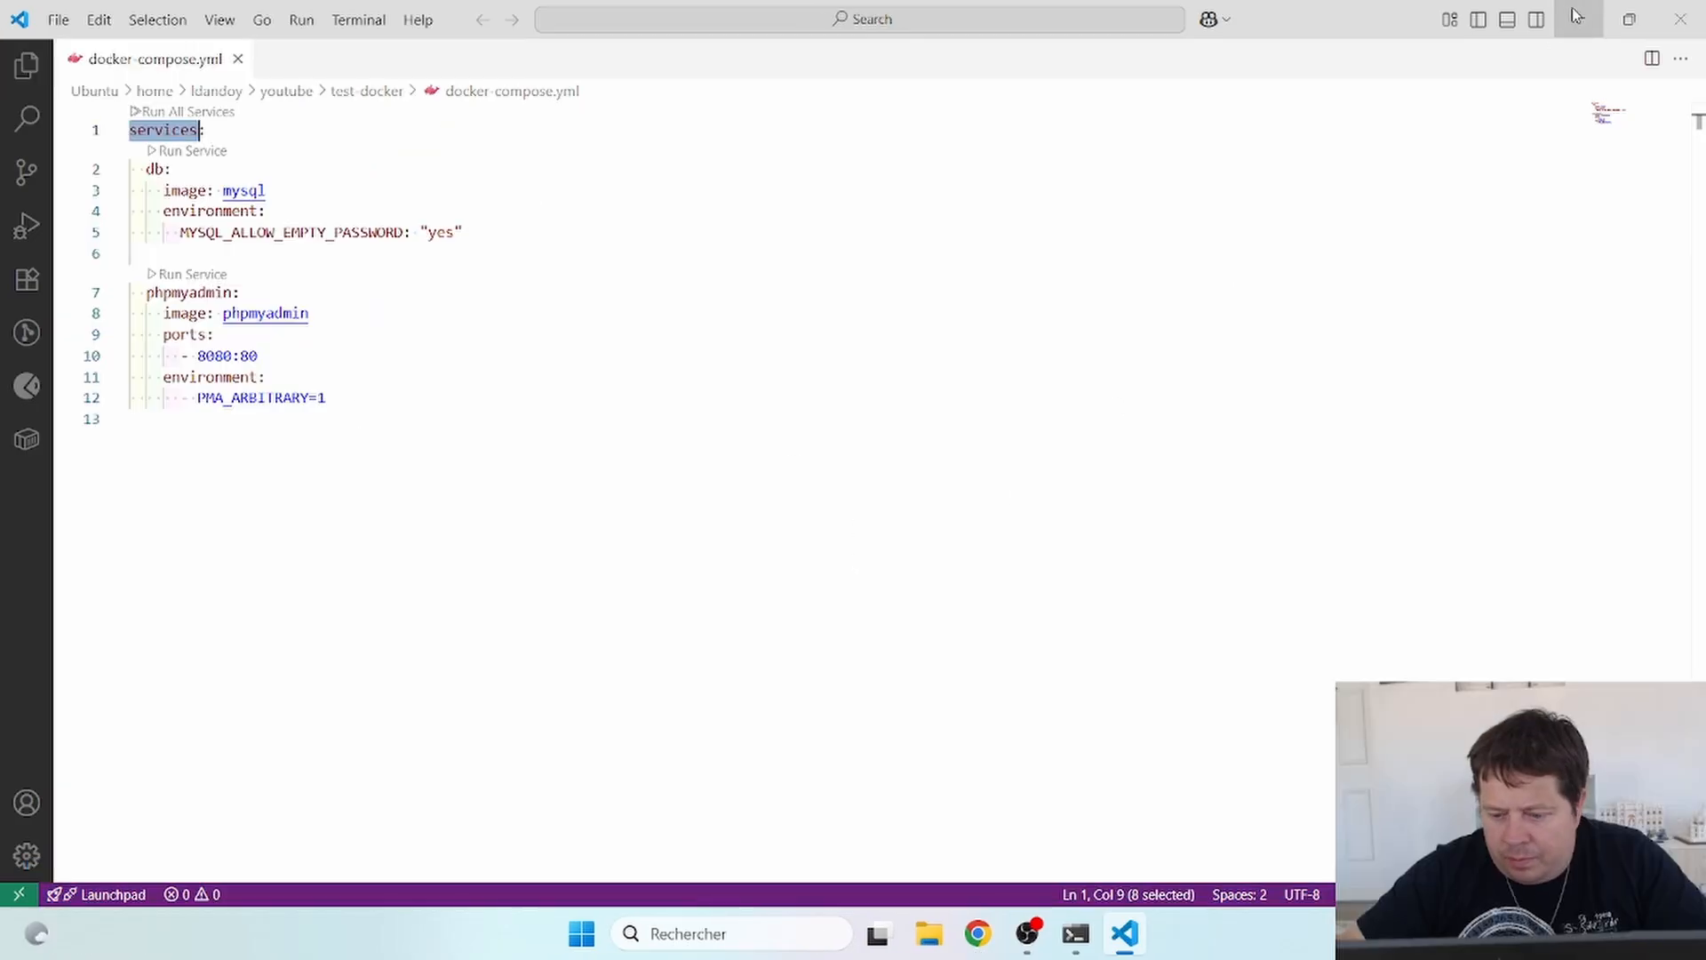
- Run docker compose up in the Ubuntu terminal; it fails because docker isn't found in WSL 2
left_click(1579, 19)
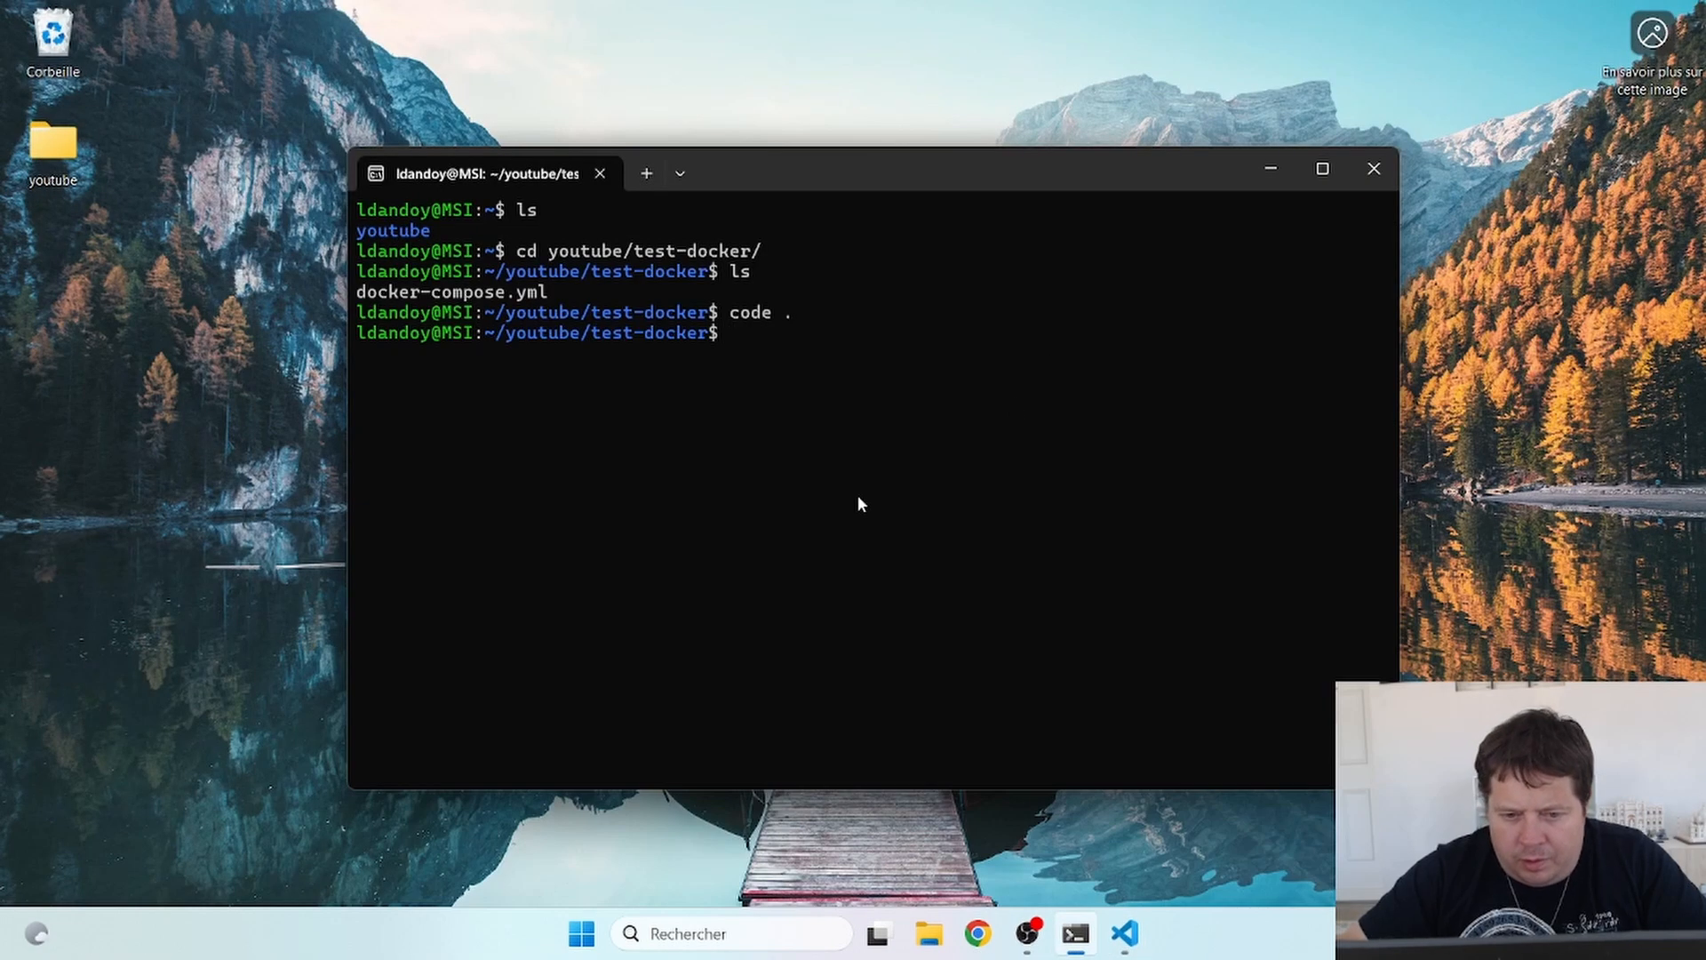
type("dokc")
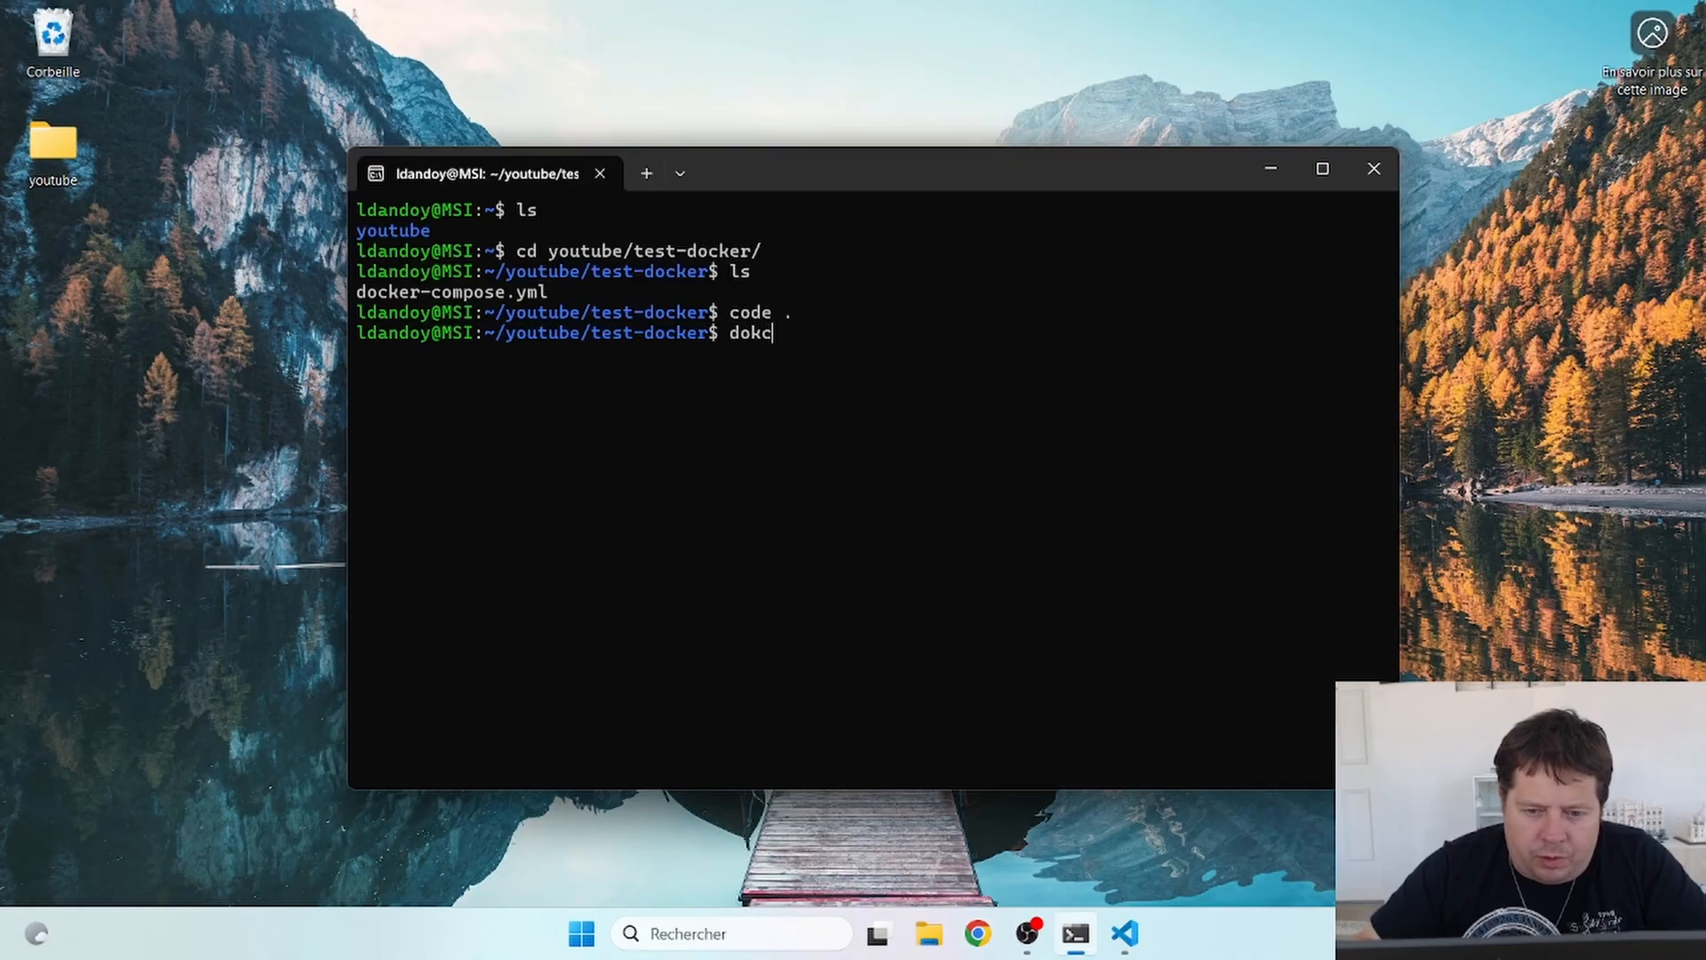
key("BackSpace")
key("BackSpace")
type("cker ")
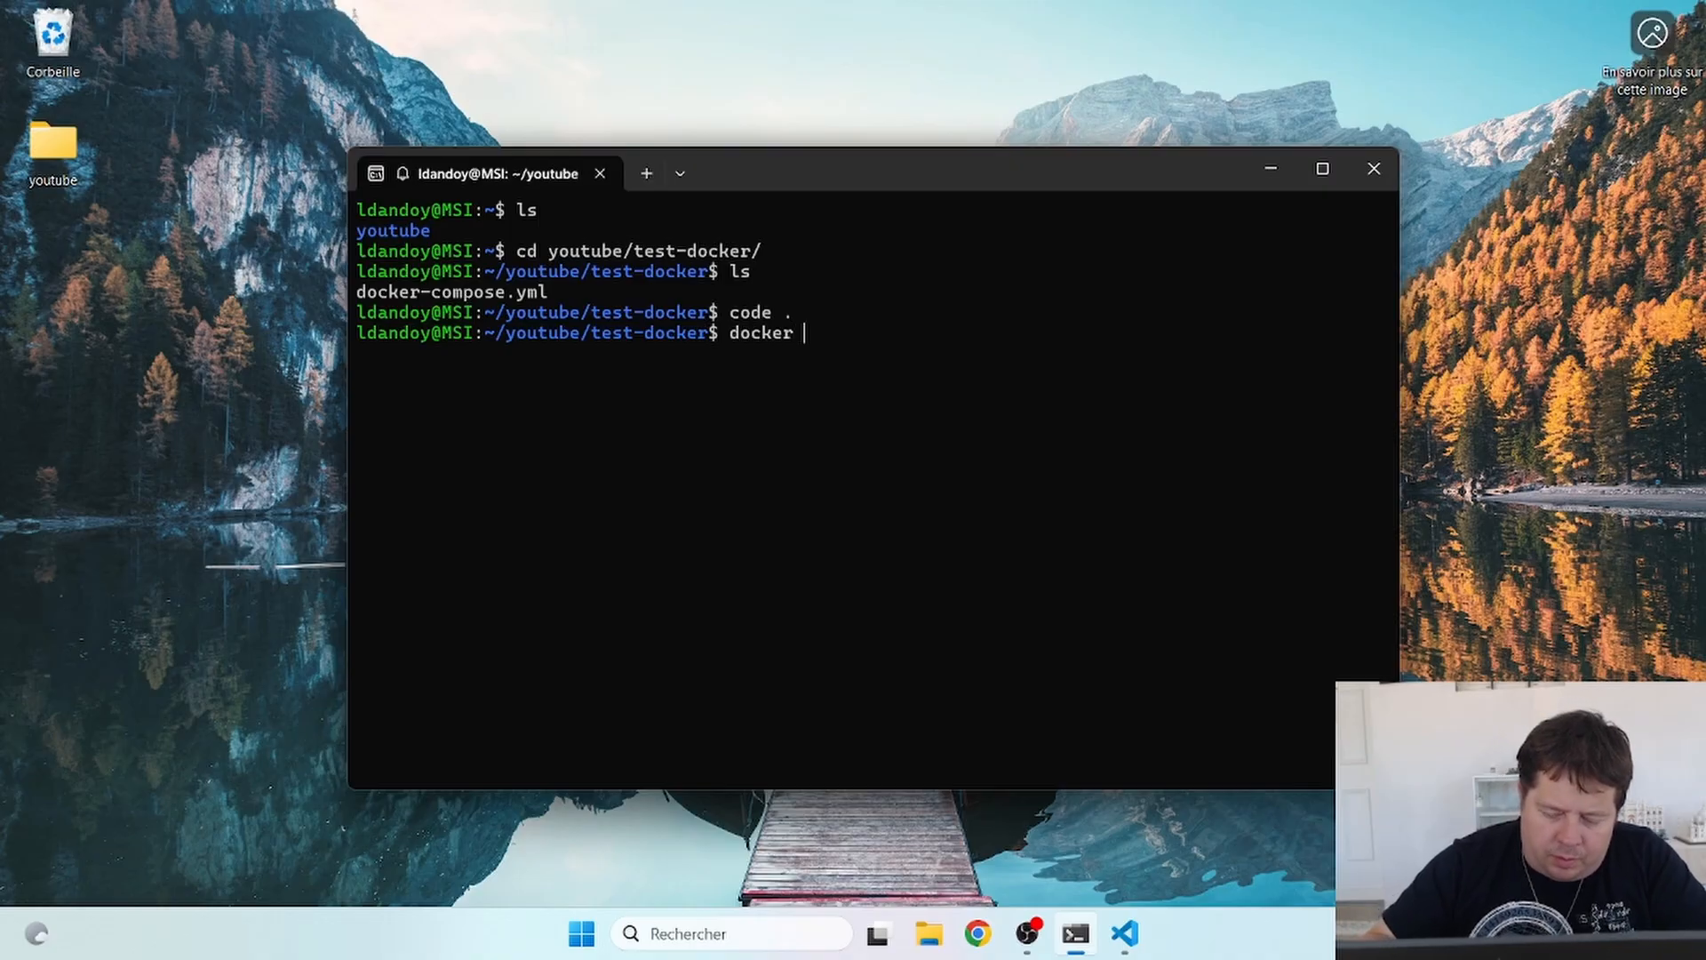
type("comps")
key("BackSpace")
type("ose up")
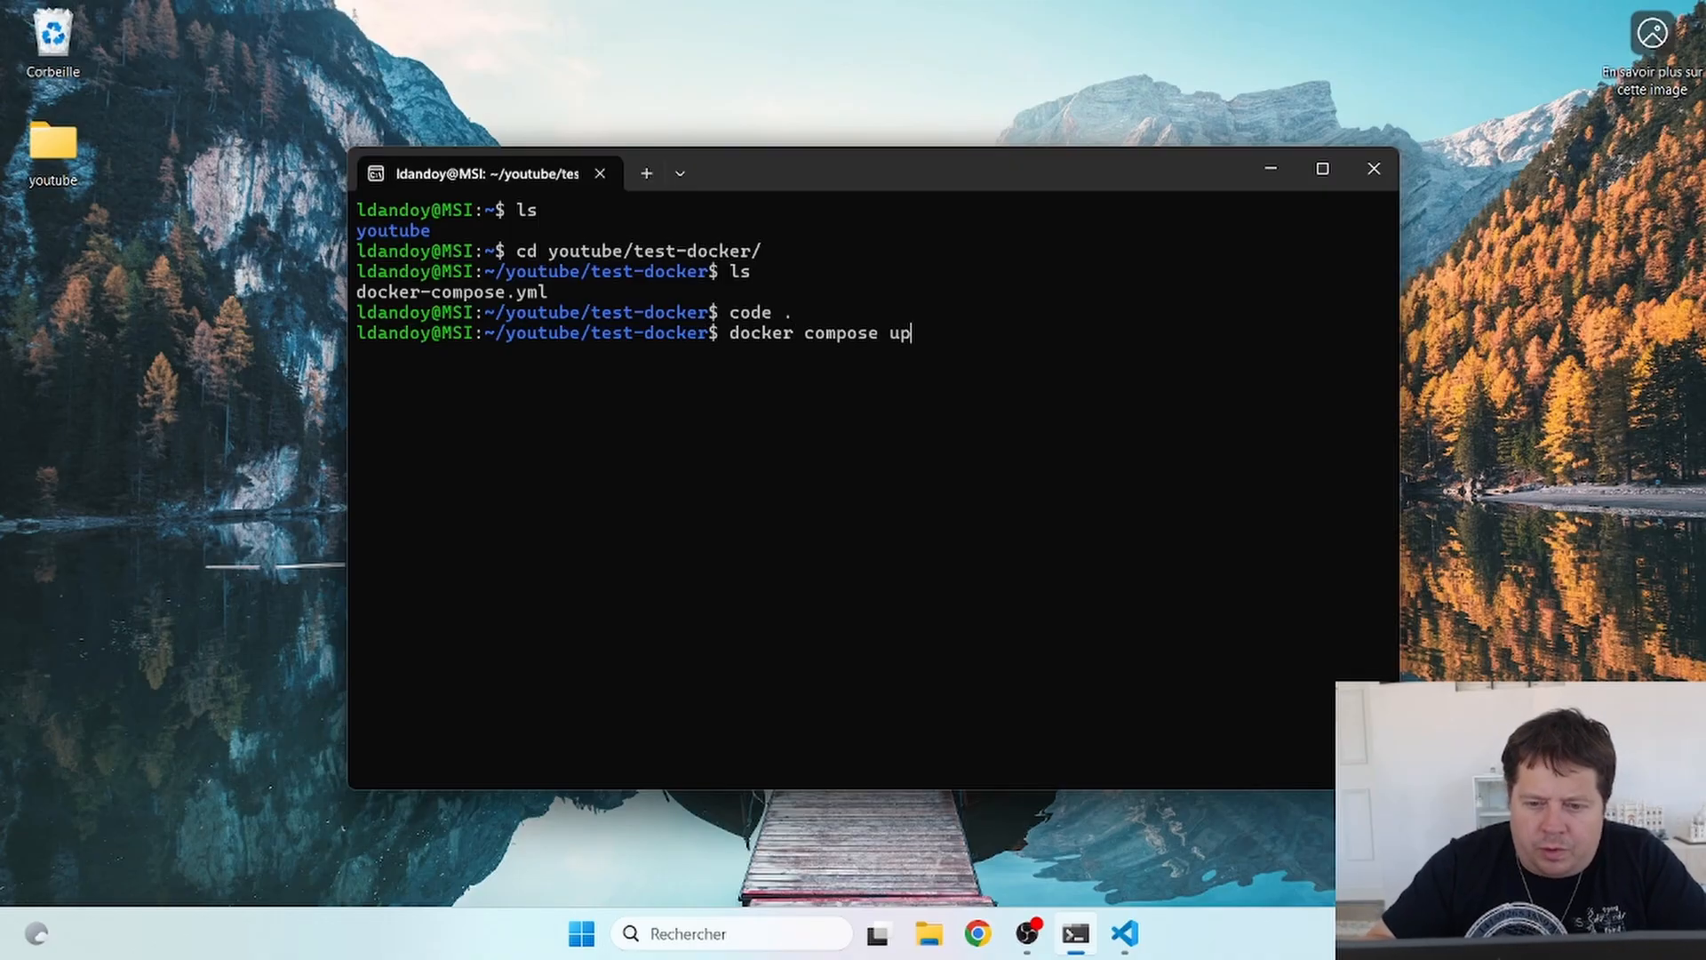
key("Return")
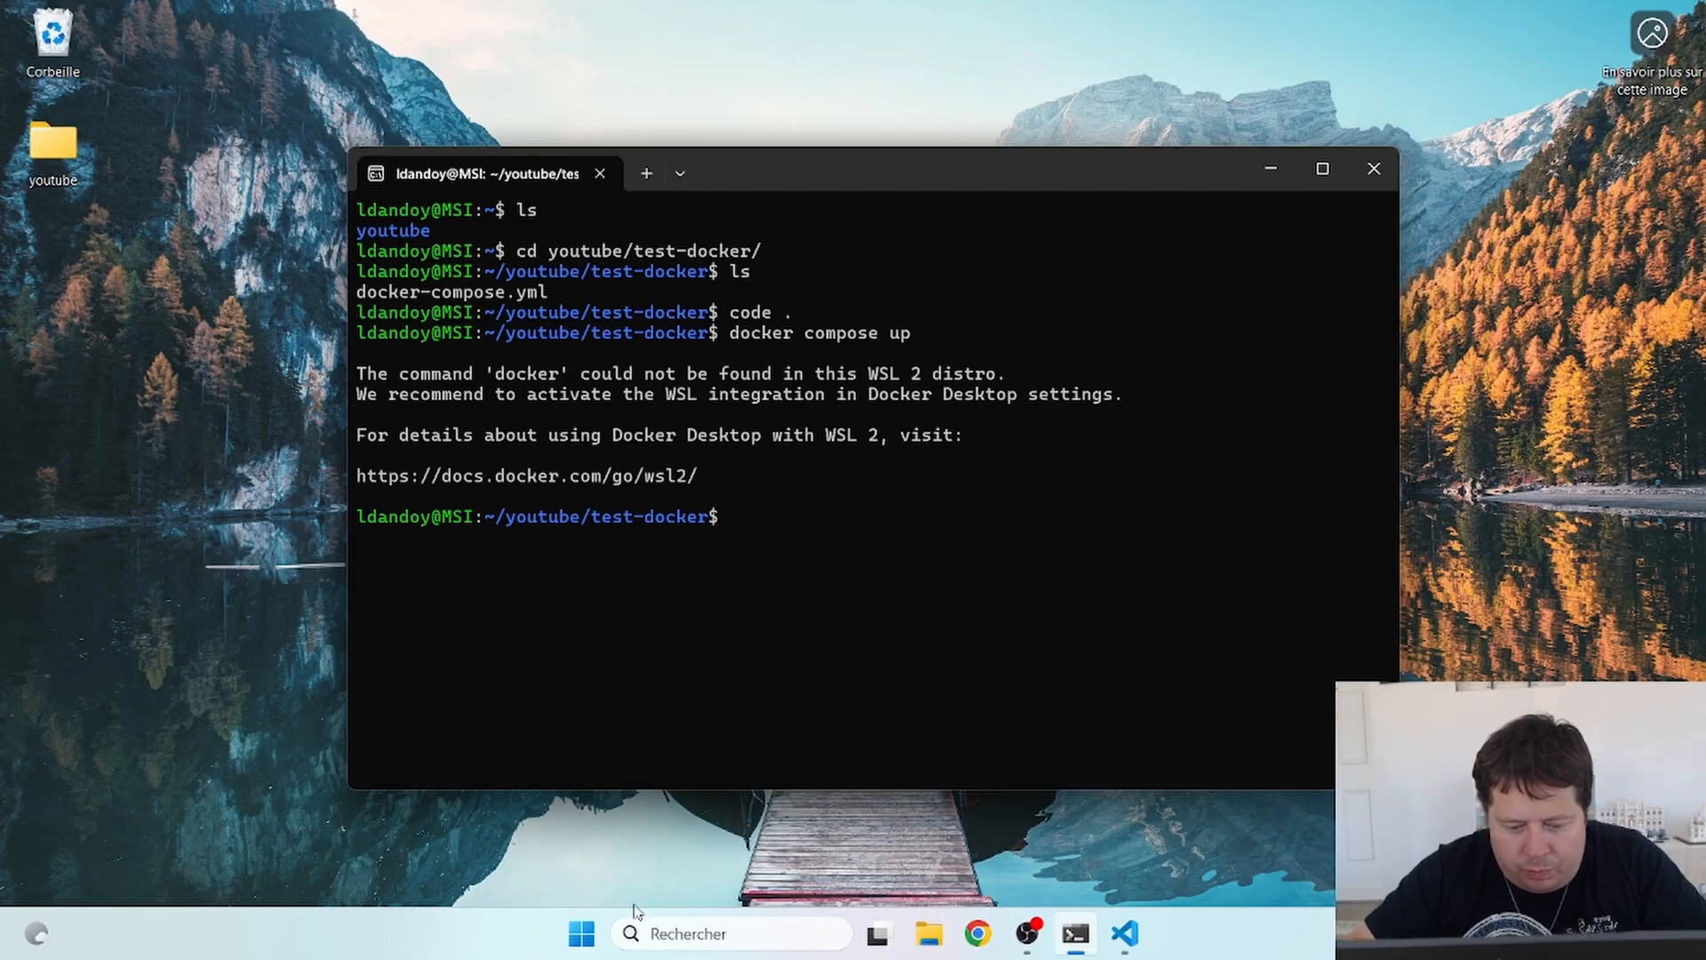
left_click(581, 932)
- Launch Docker Desktop from the Start search and bring its window forward once the engine runs
type("docker")
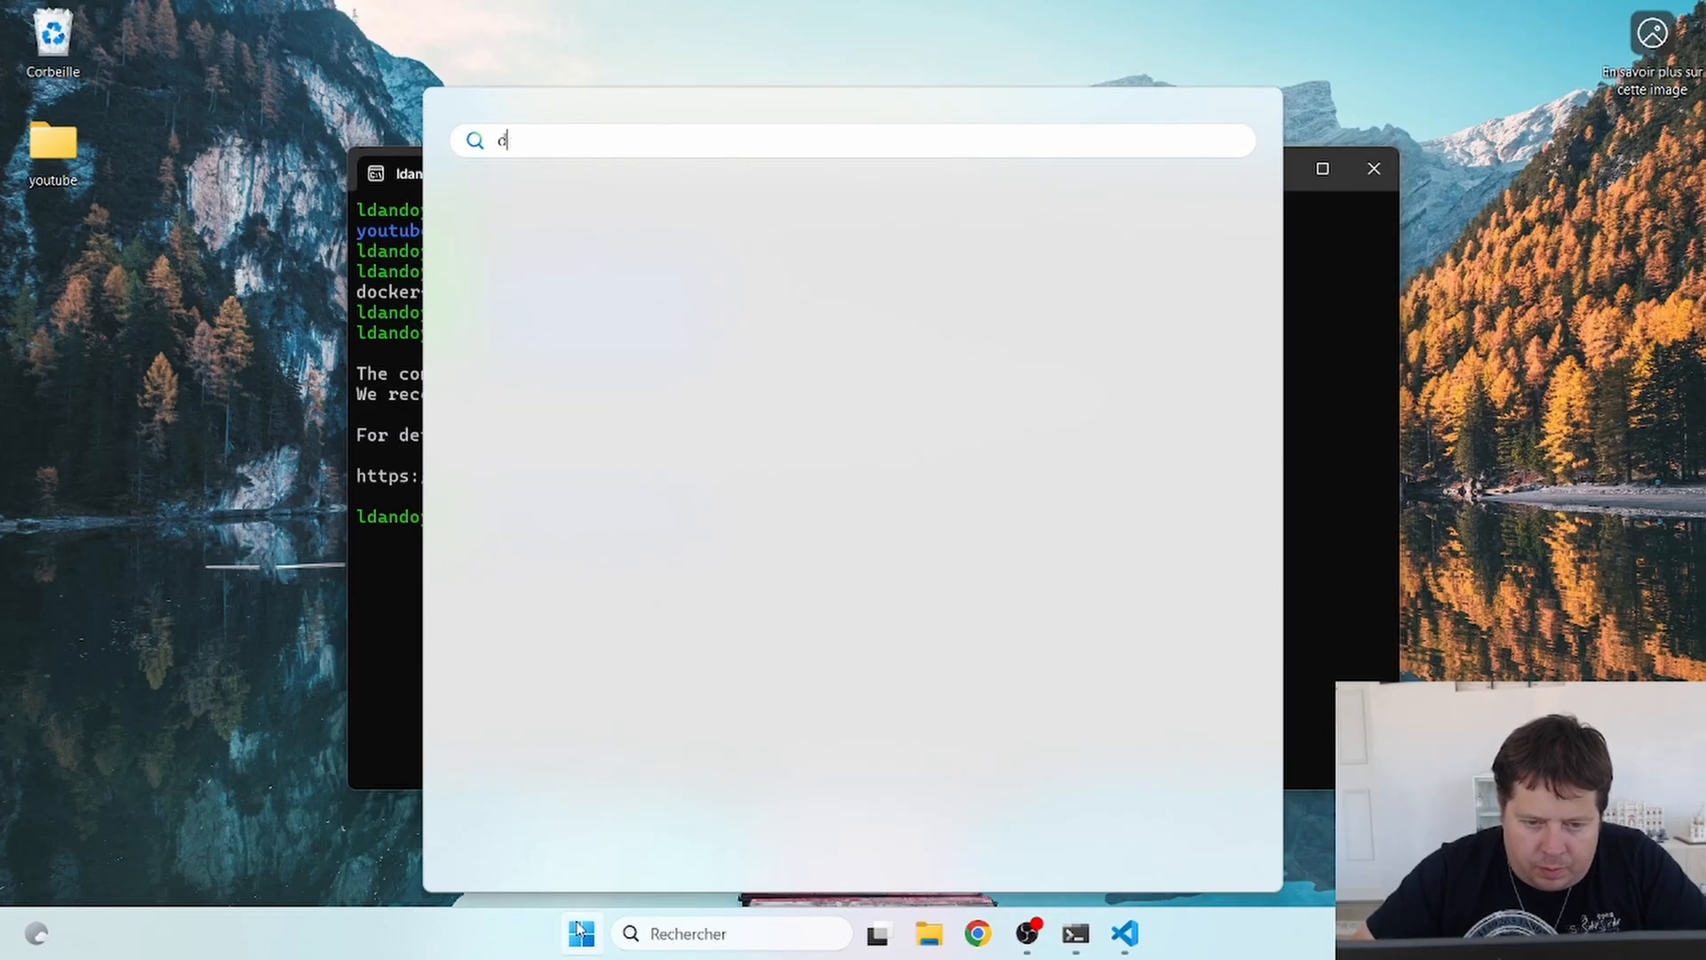
key("Return")
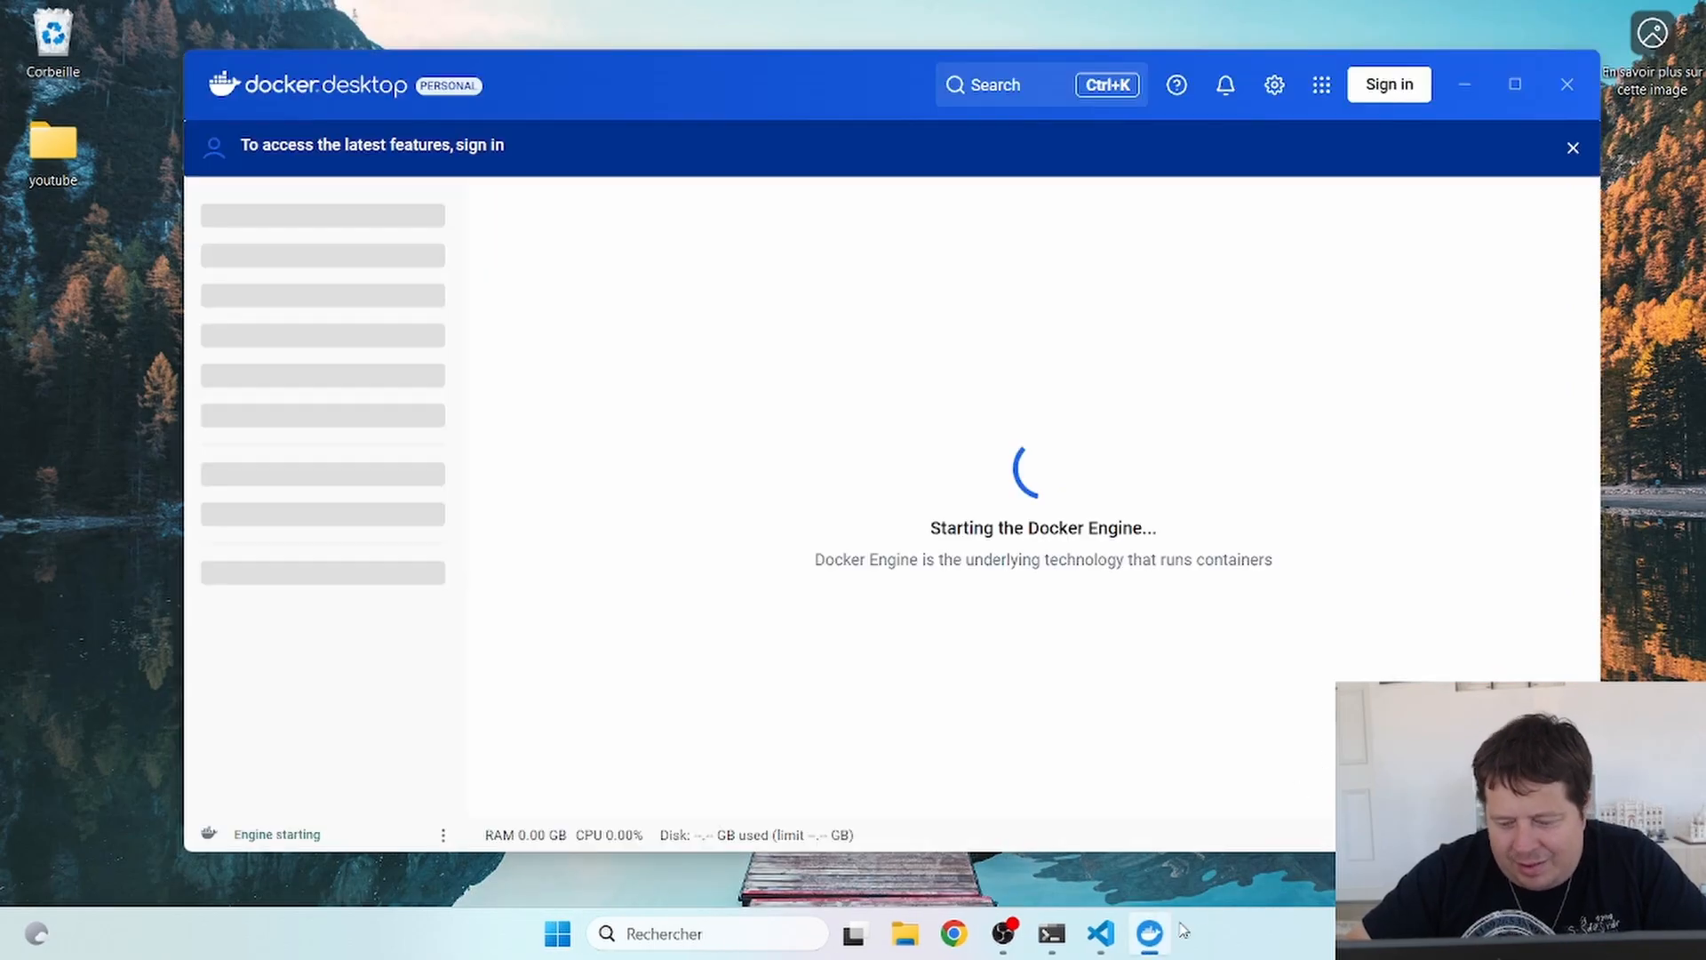
right_click(1160, 936)
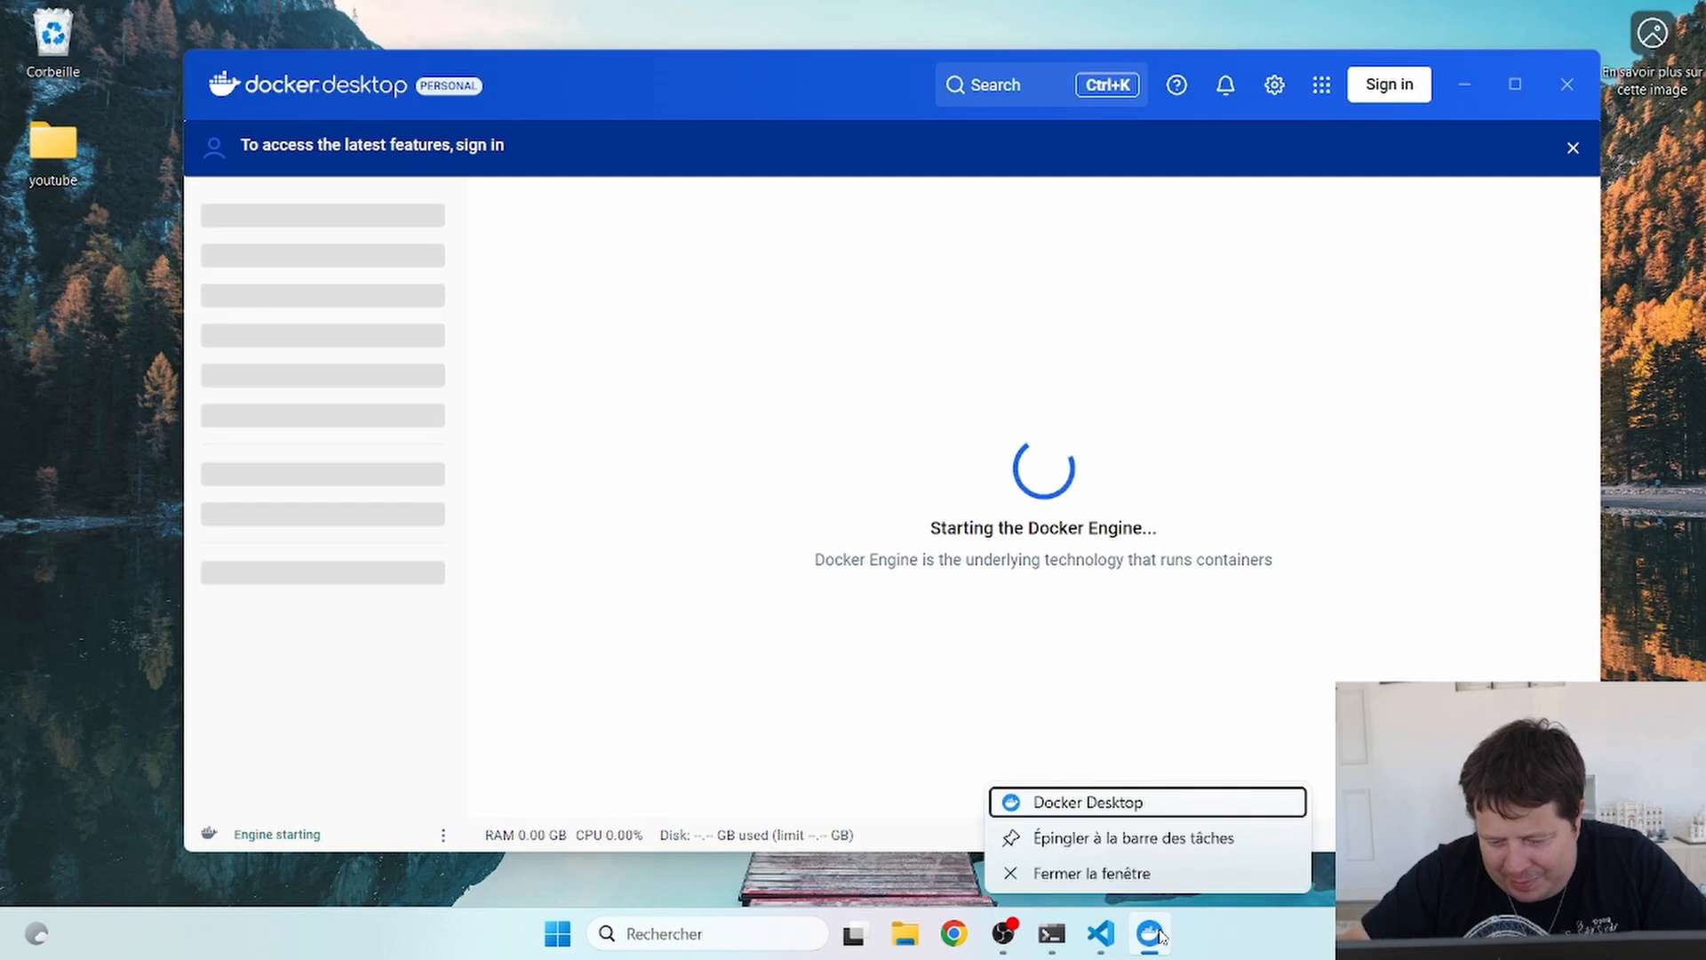
left_click(1156, 849)
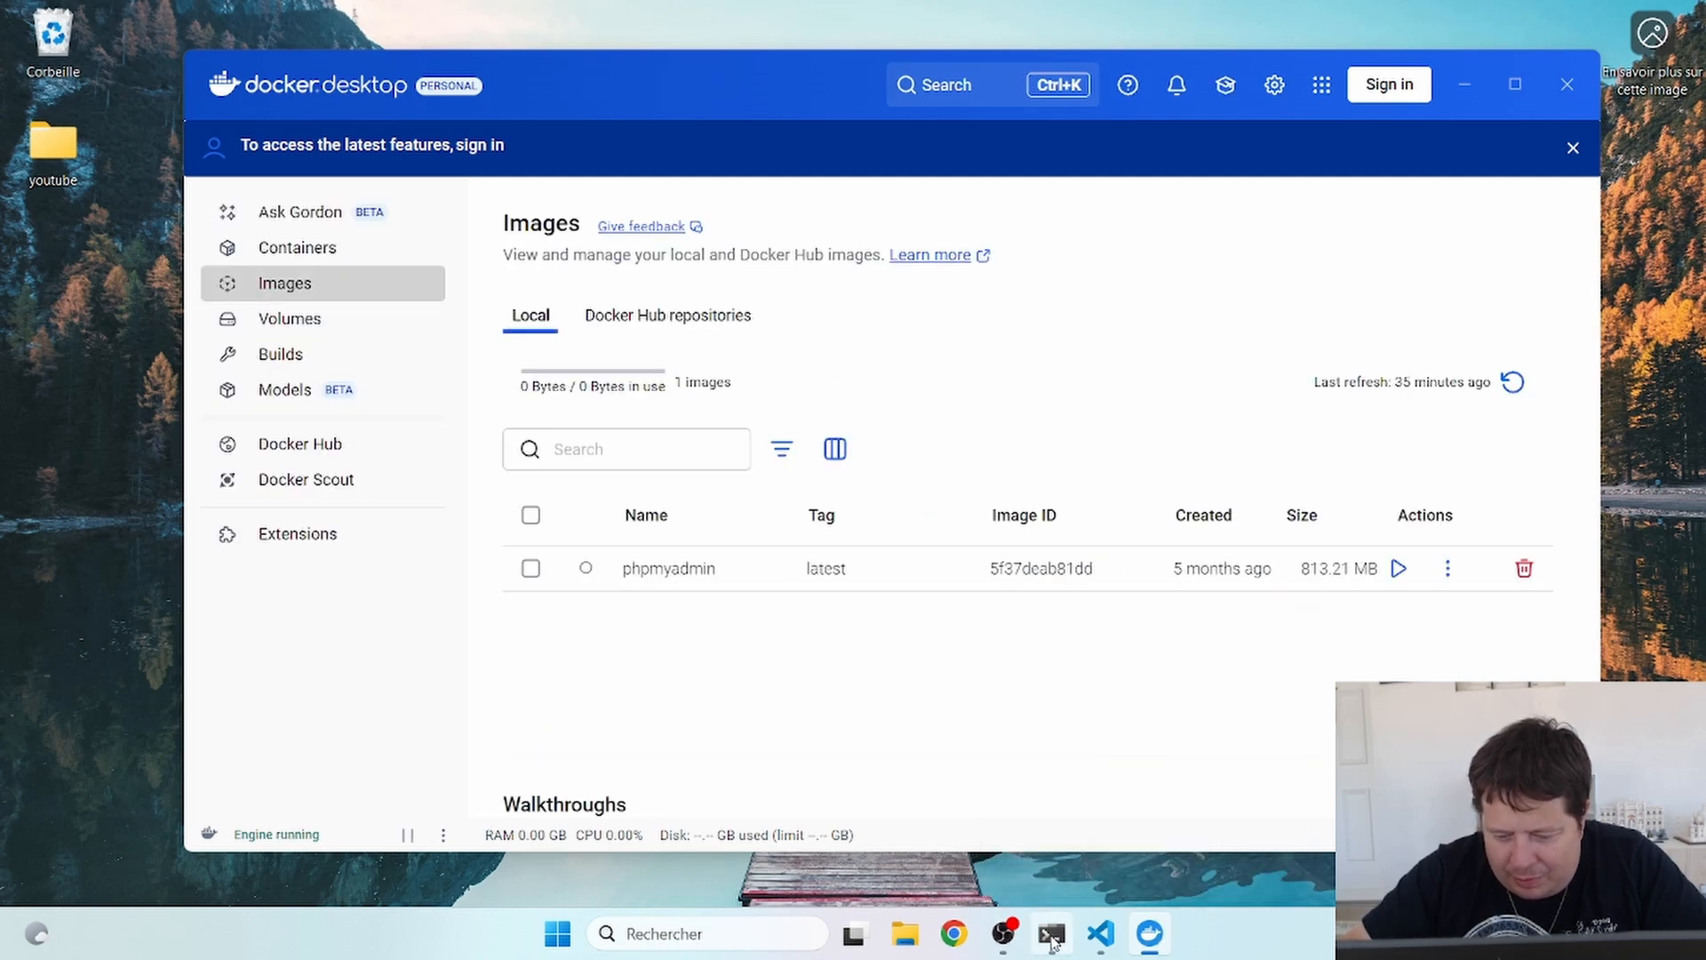
right_click(1051, 942)
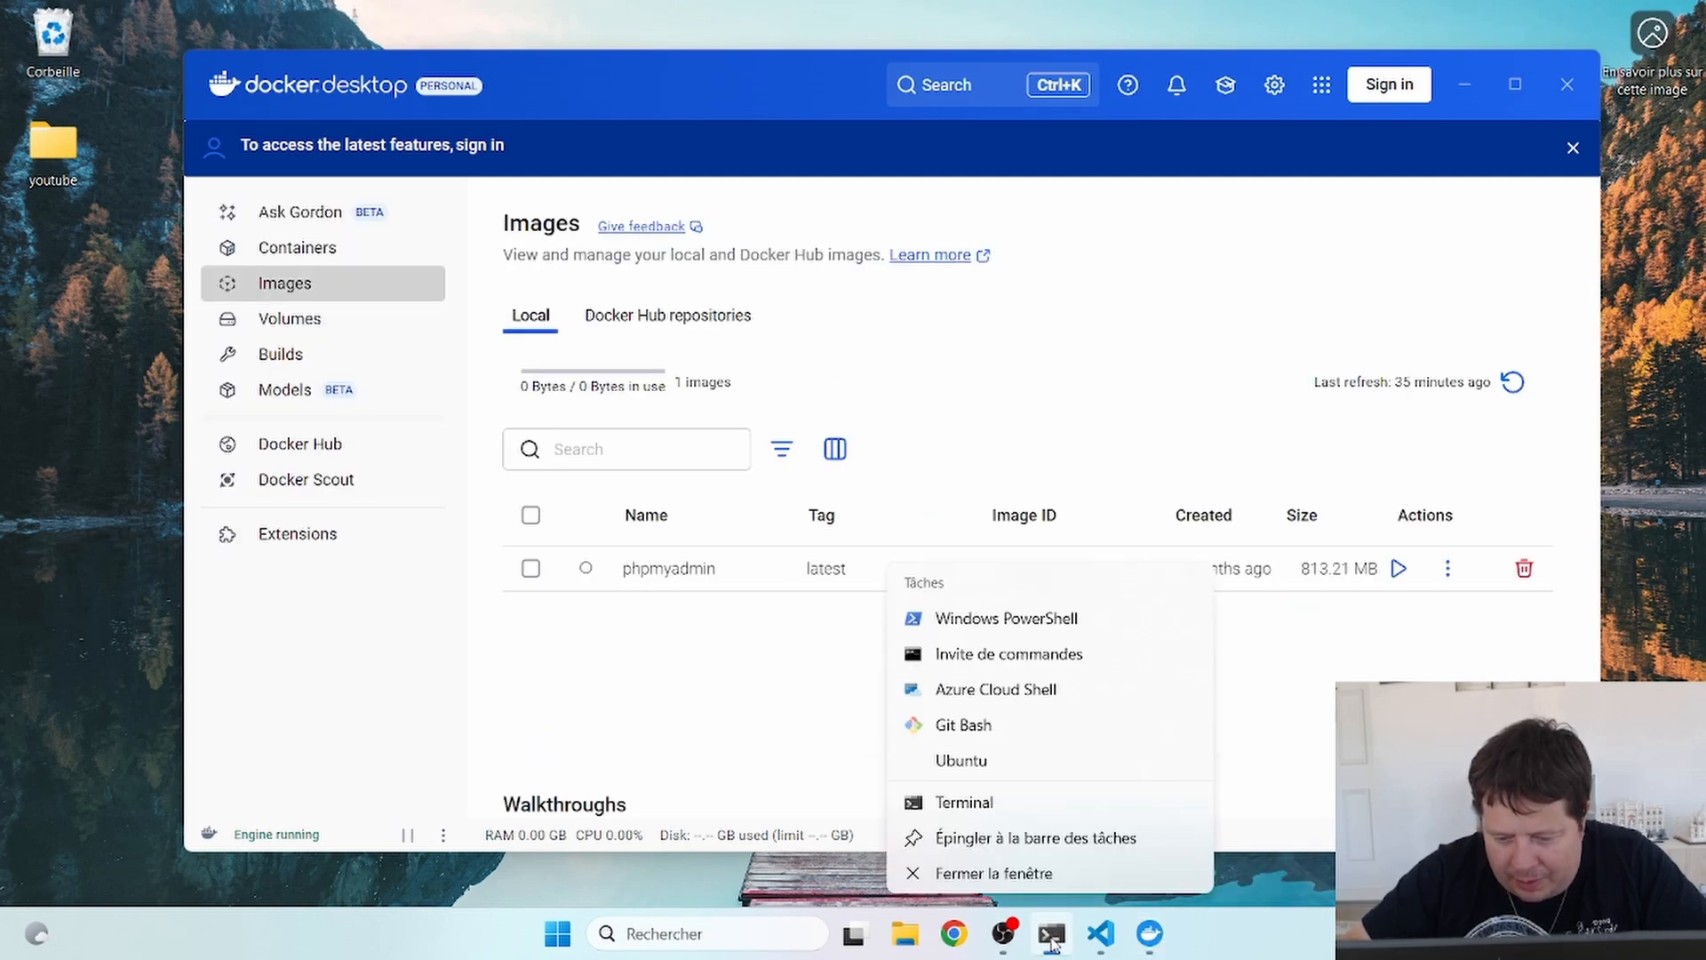
left_click(1010, 846)
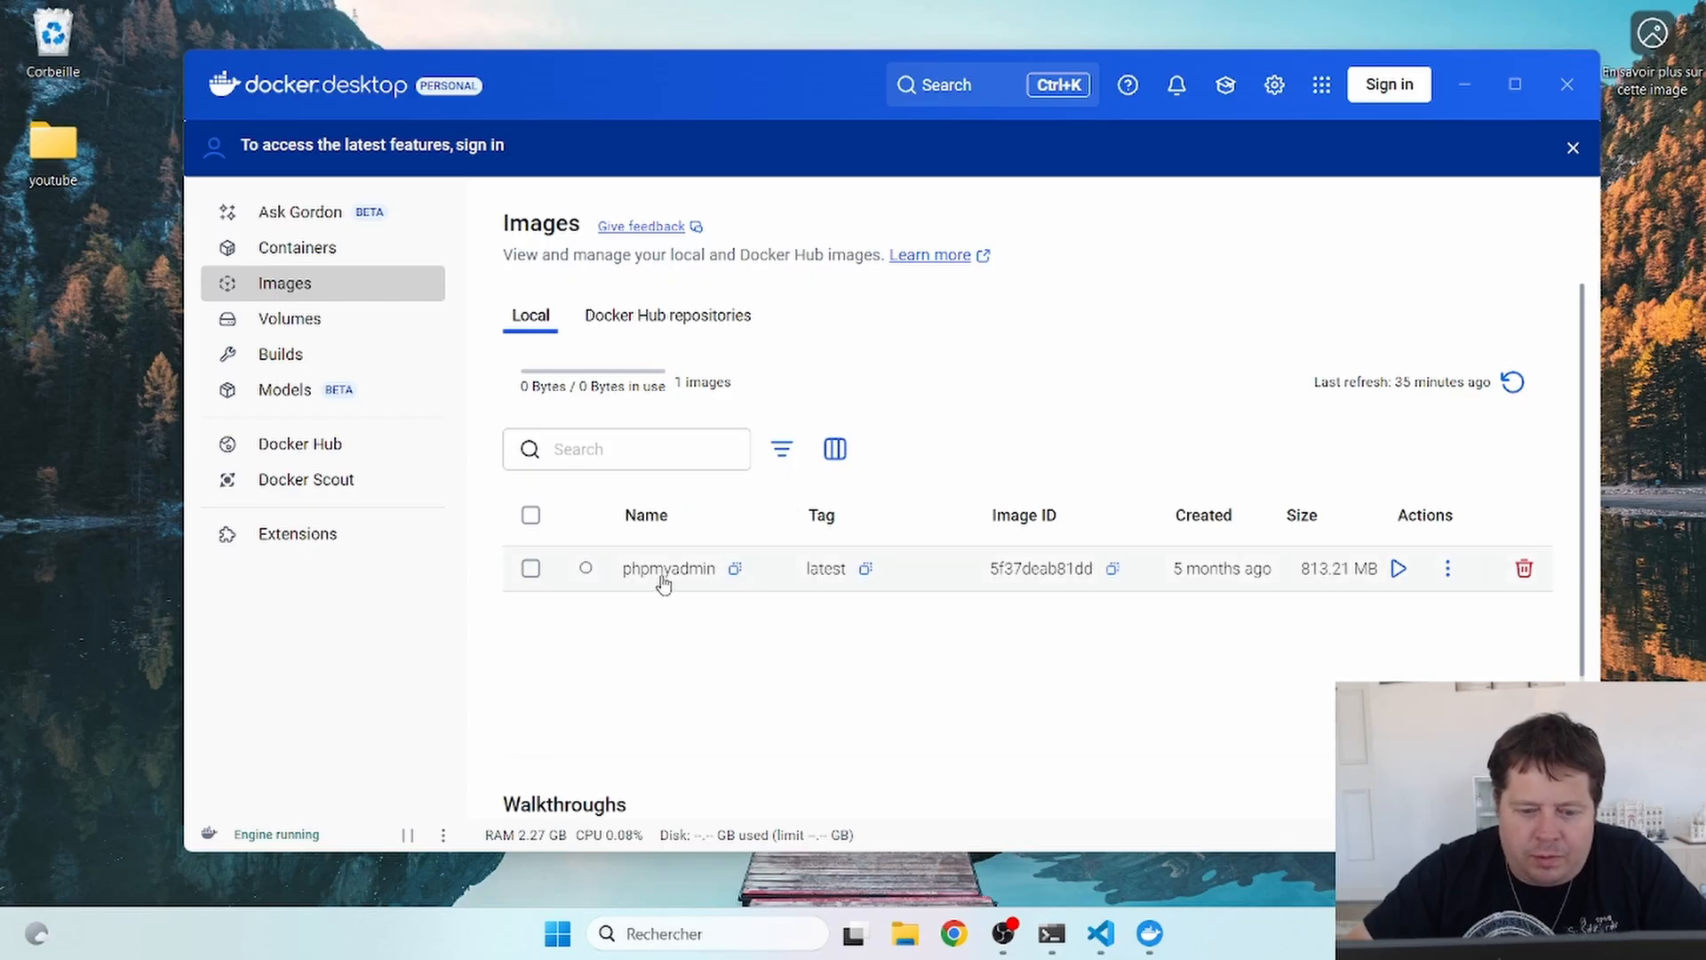
- Rerun docker compose up in the terminal so the MySQL image layers start pulling
left_click(1465, 83)
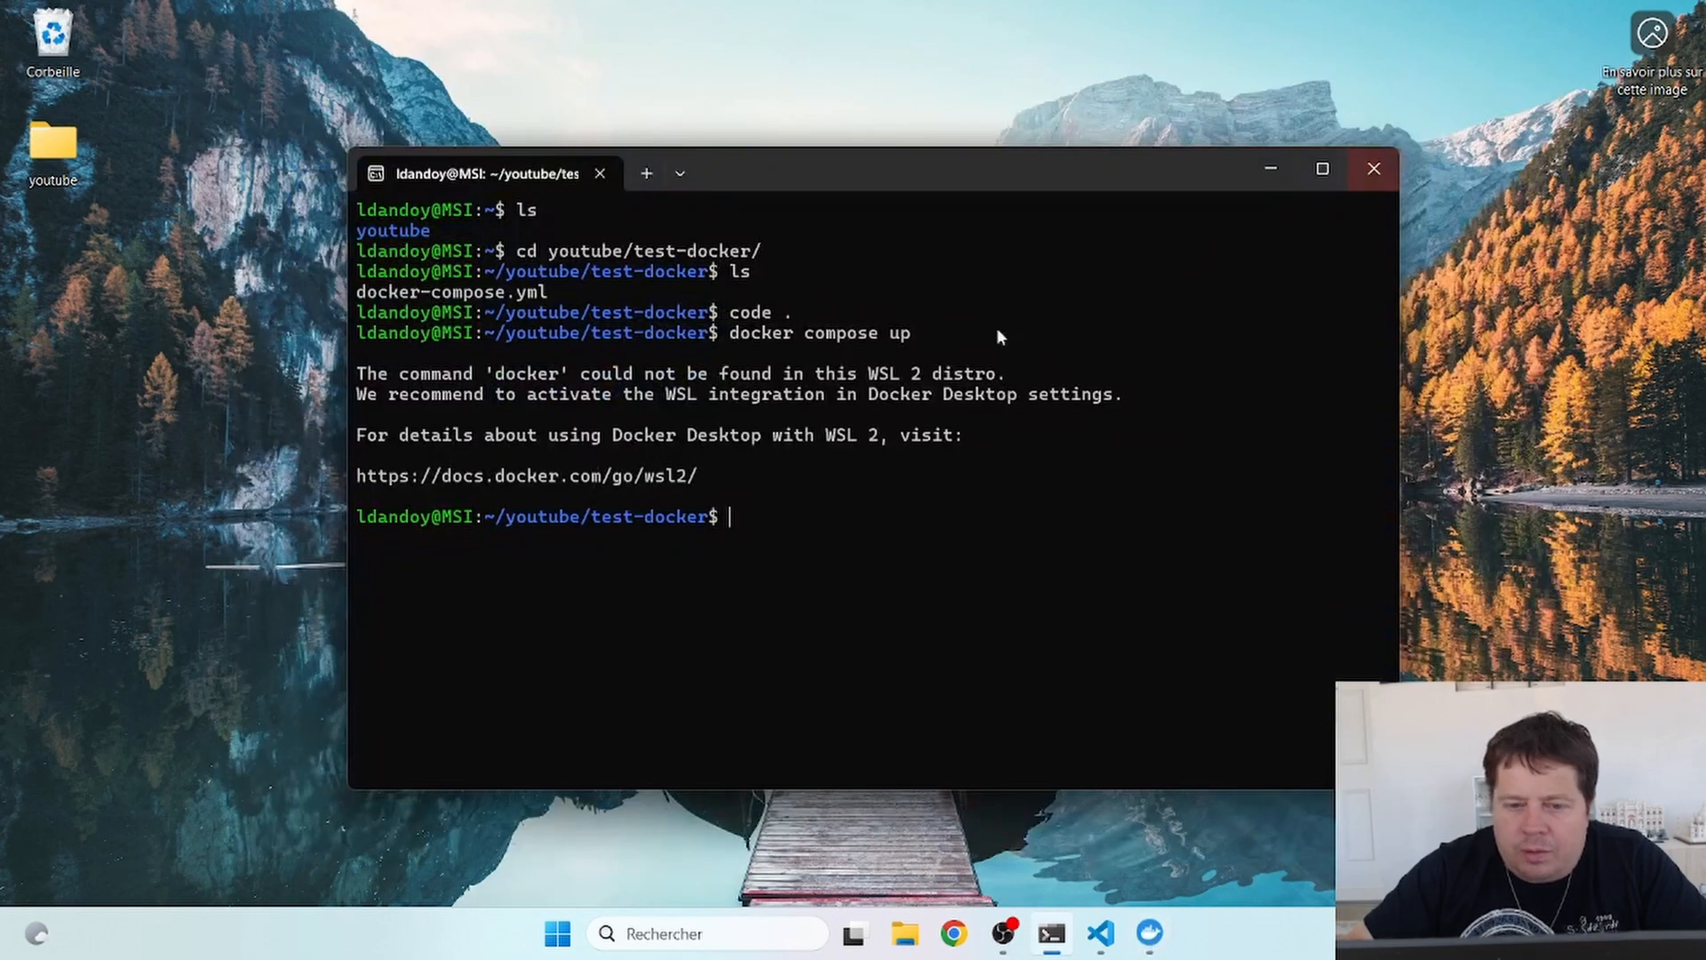
key("Up")
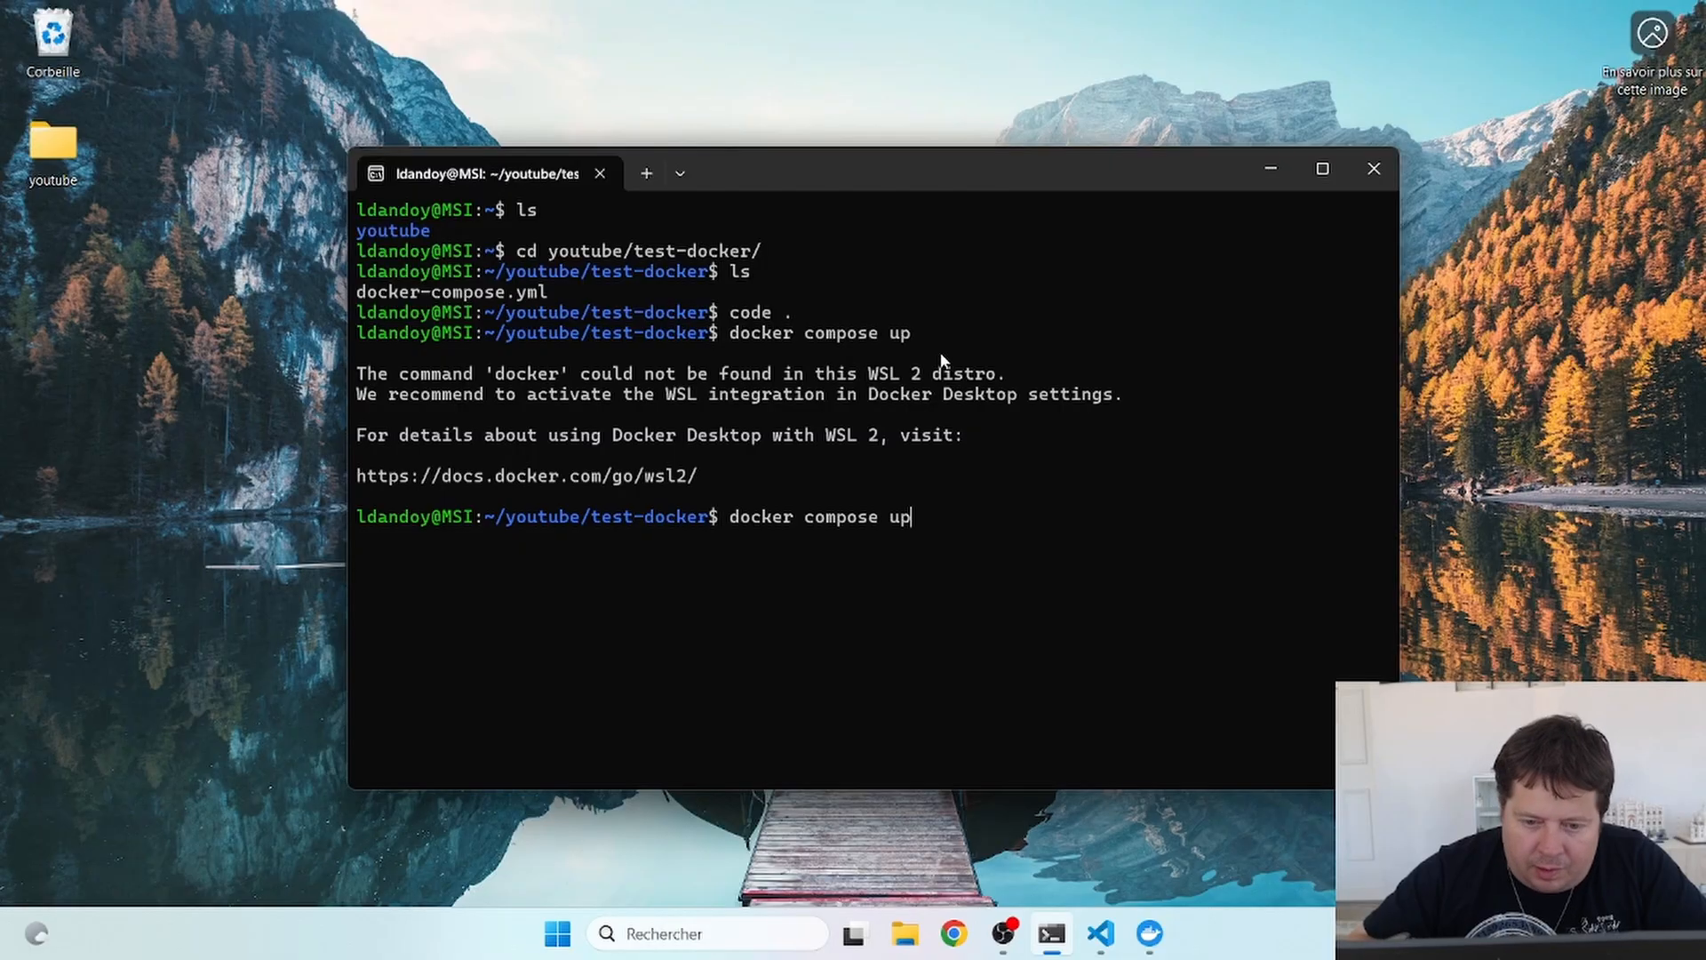
key("Return")
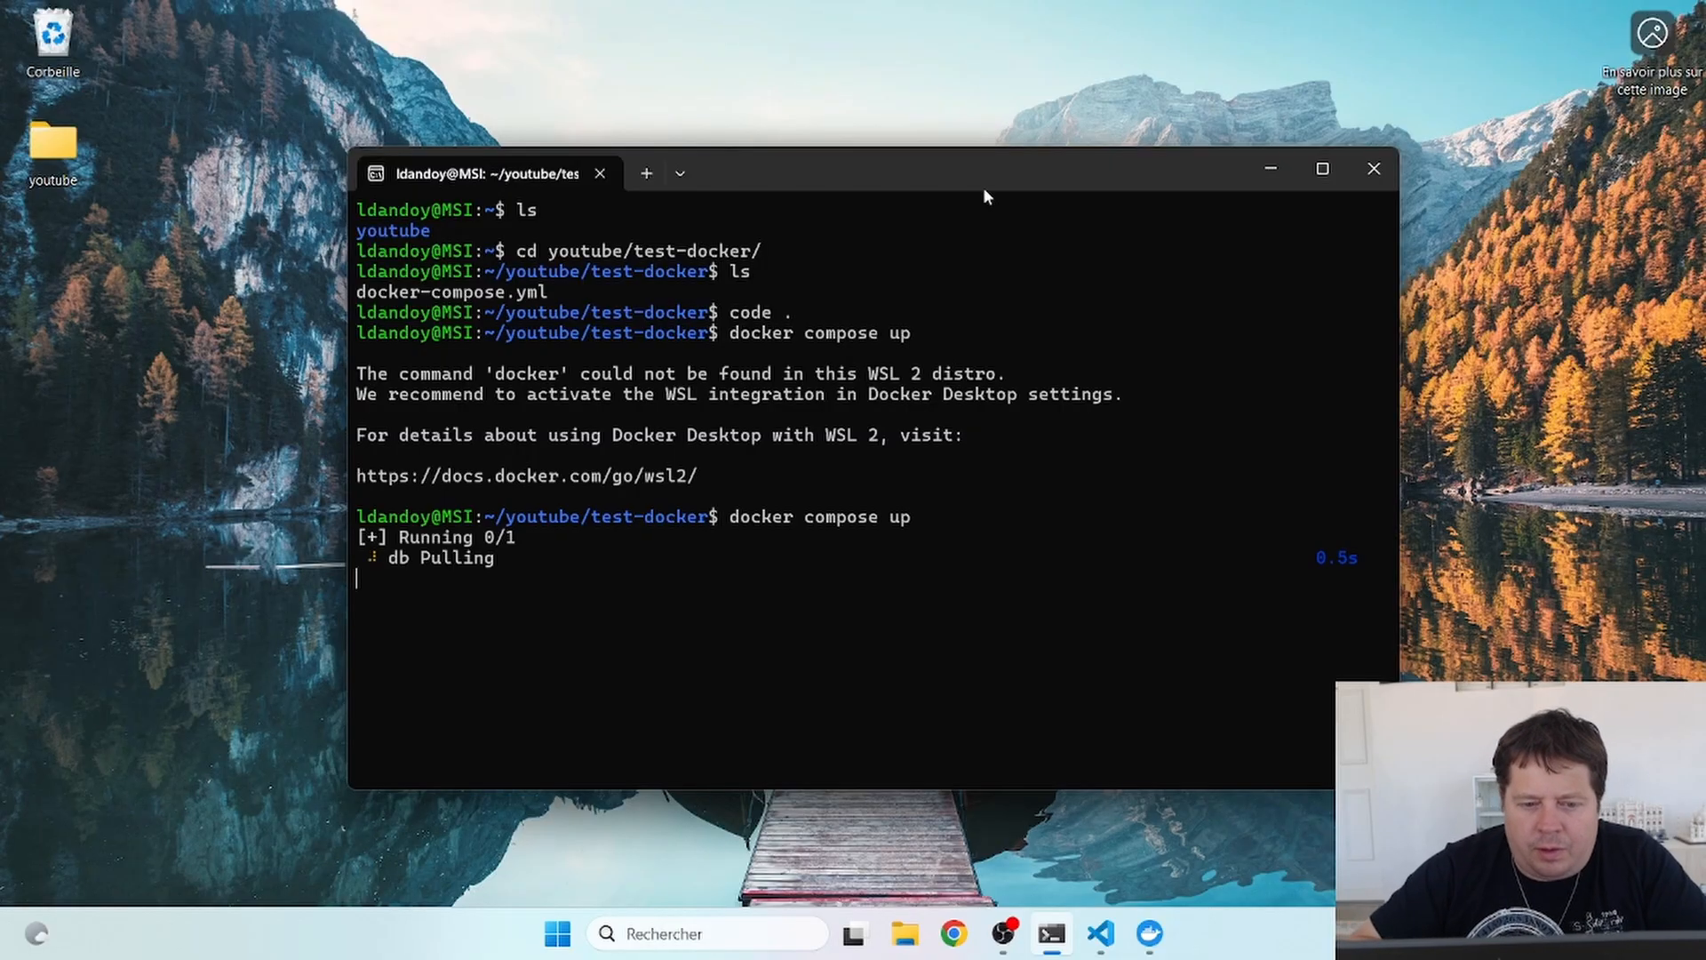
left_click_drag(940, 183, 867, 90)
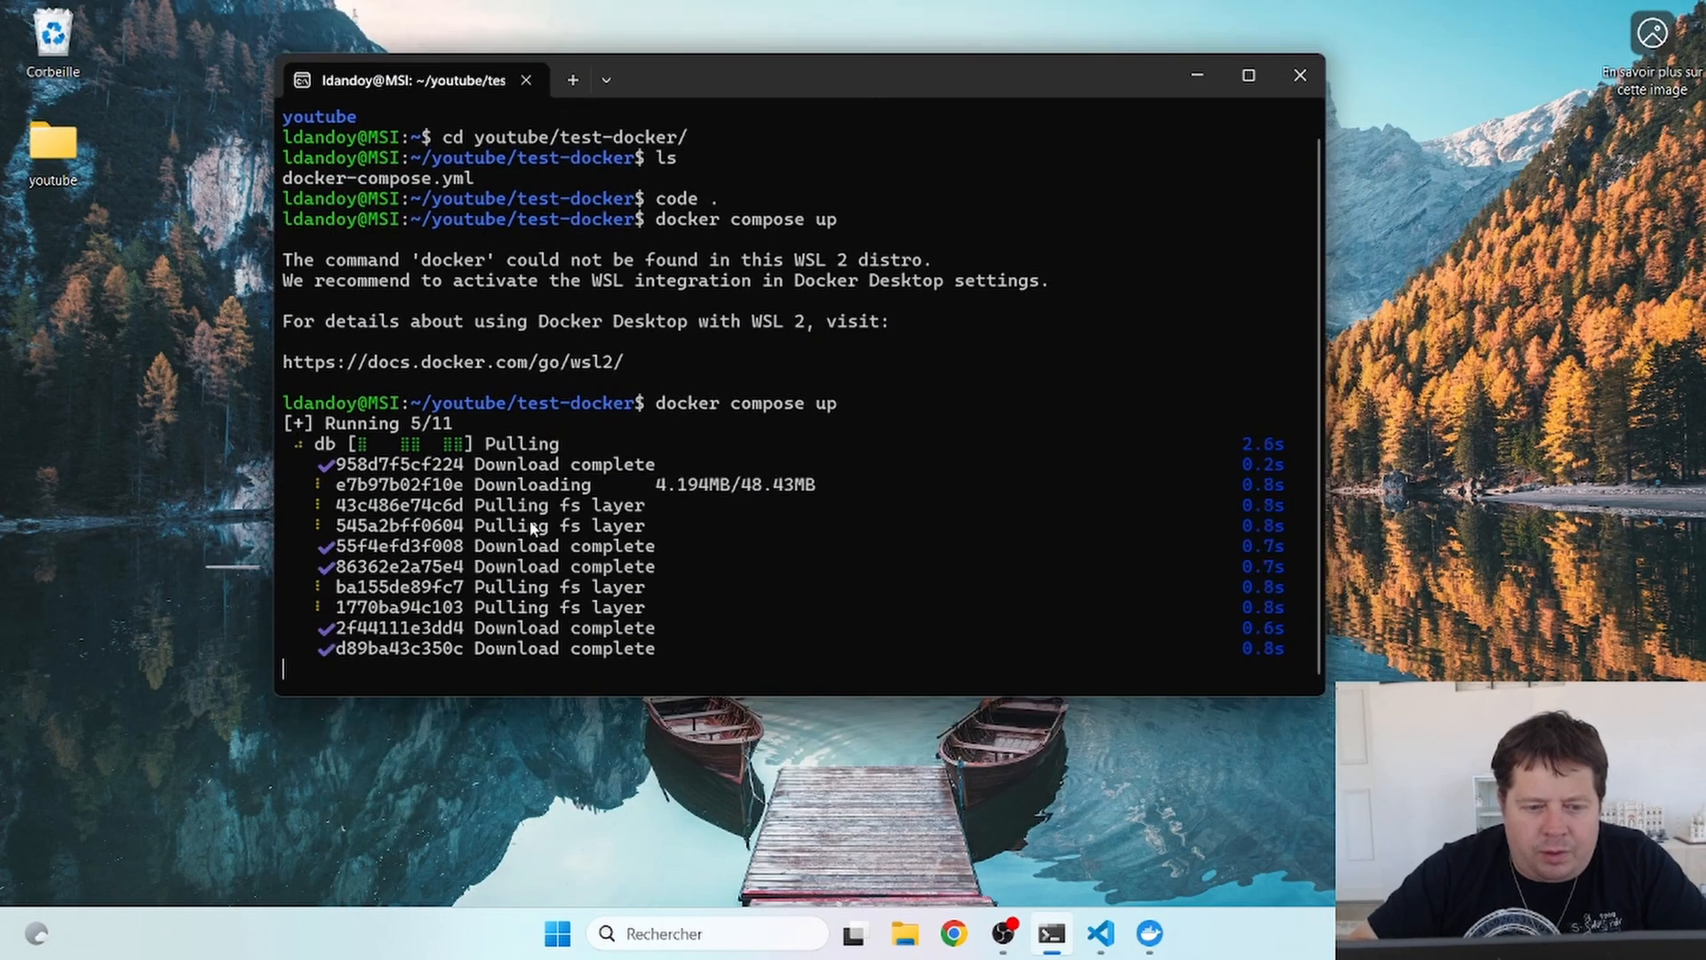
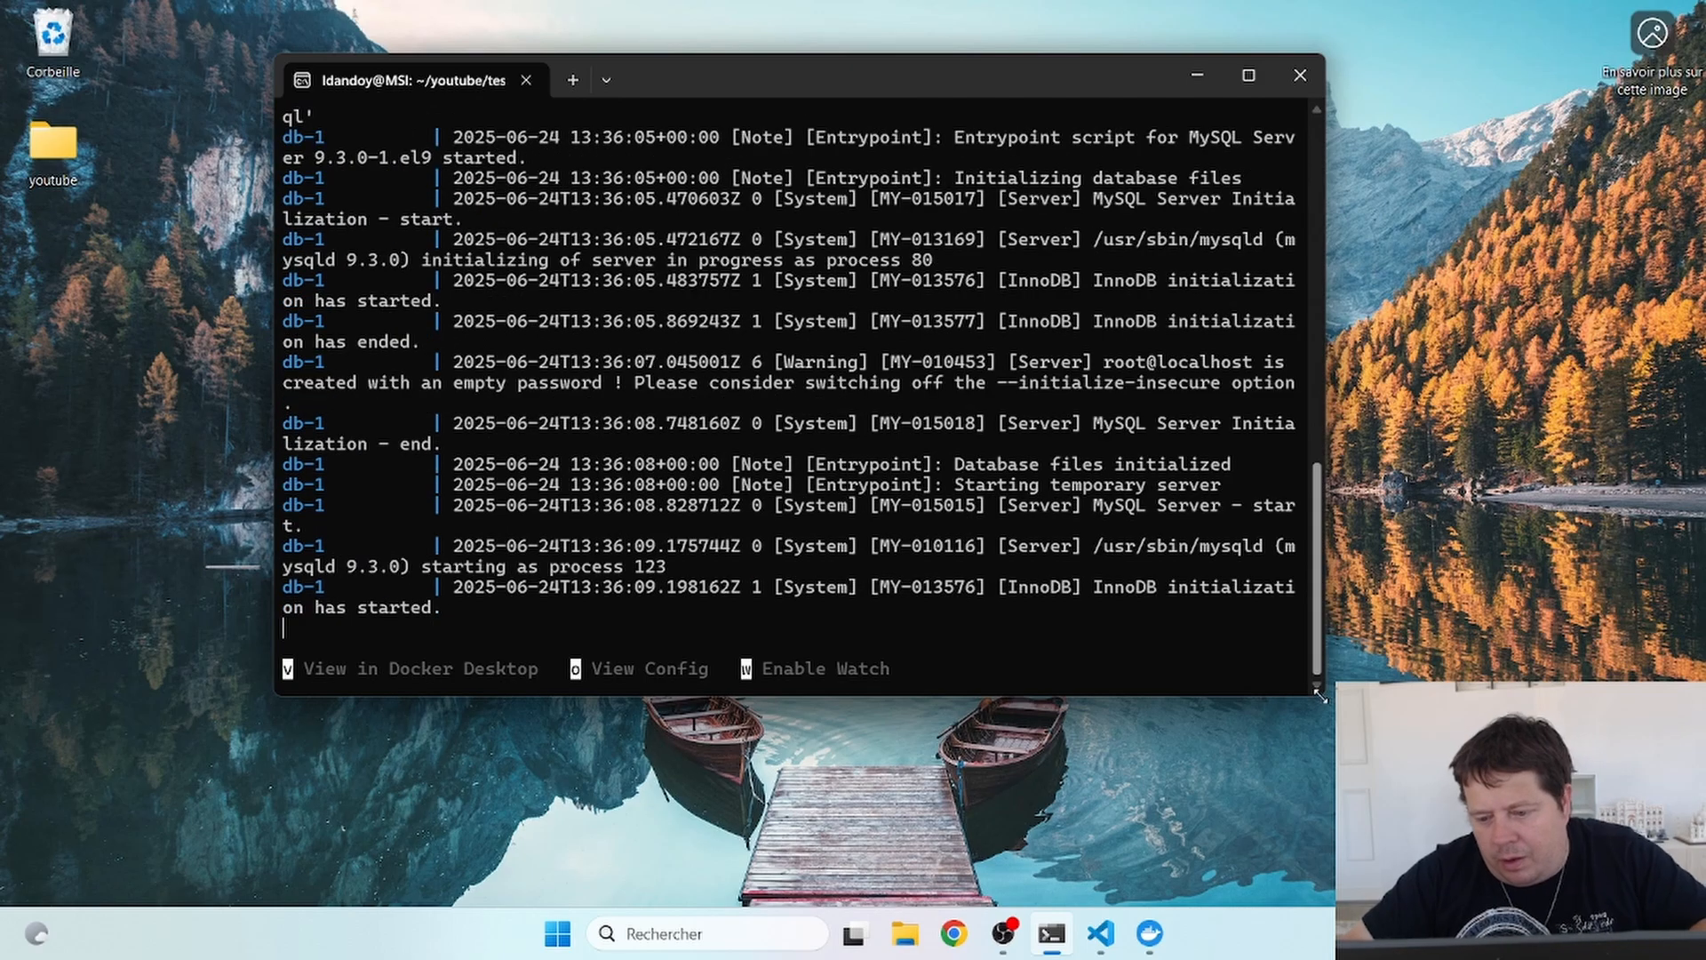
- Enlarge the terminal to show MySQL ready on port 3306, then bring up Docker Desktop's Images page
left_click_drag(1324, 695, 1677, 858)
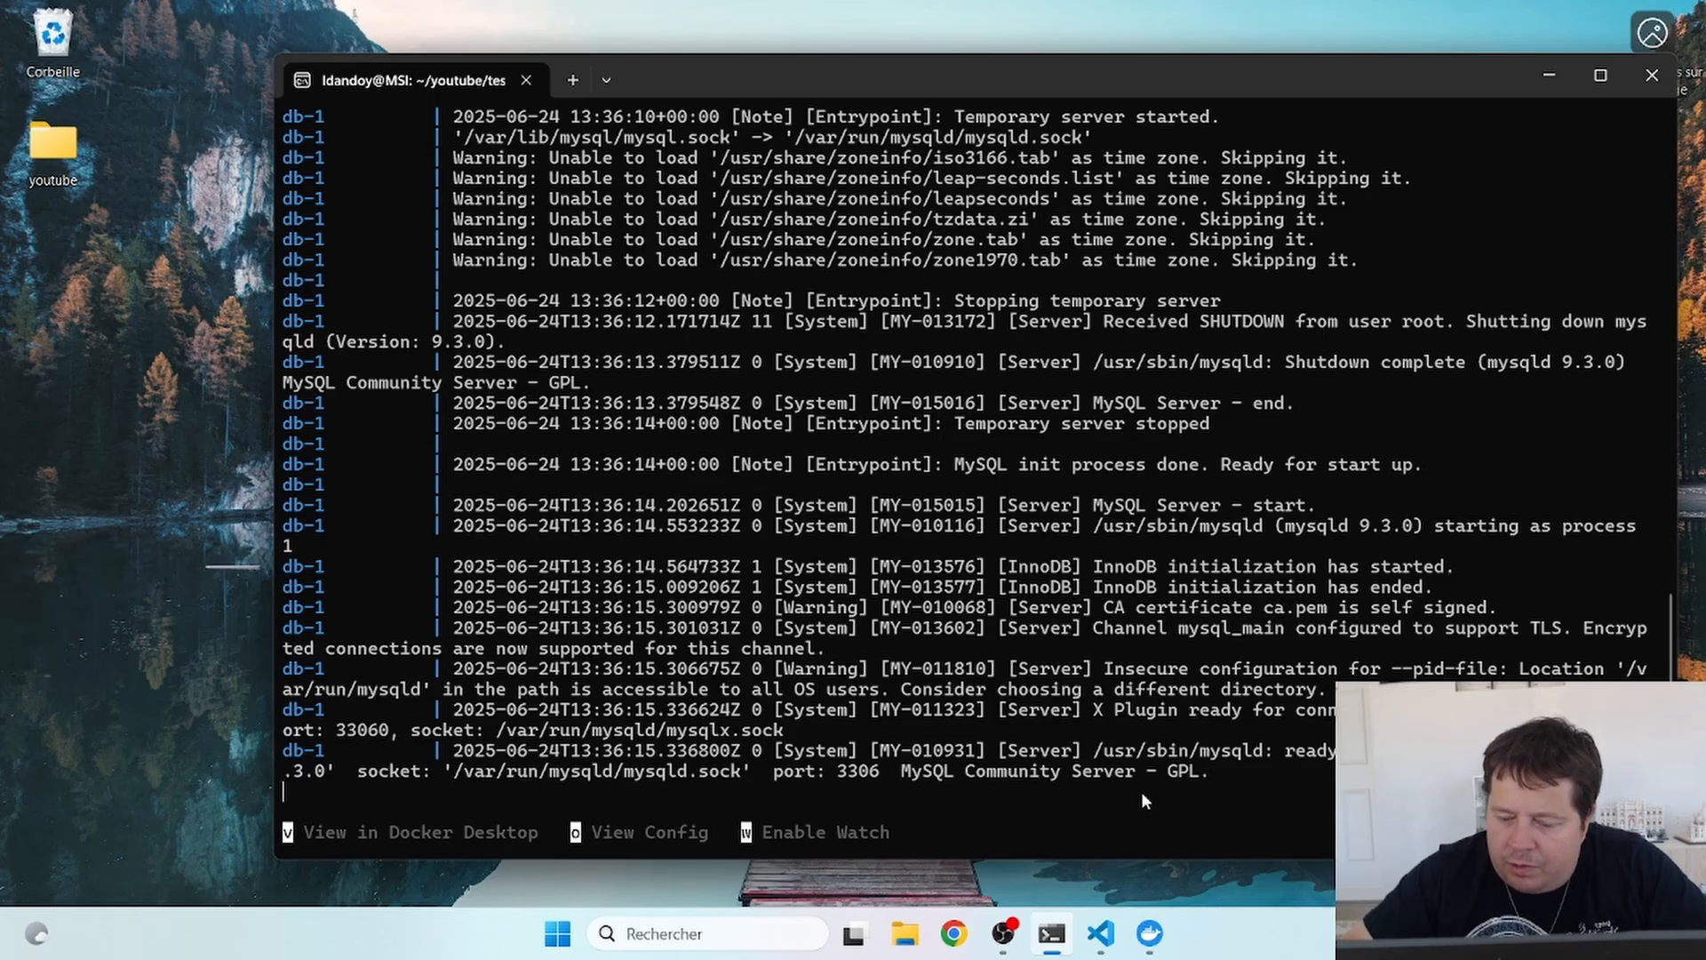
left_click(1151, 937)
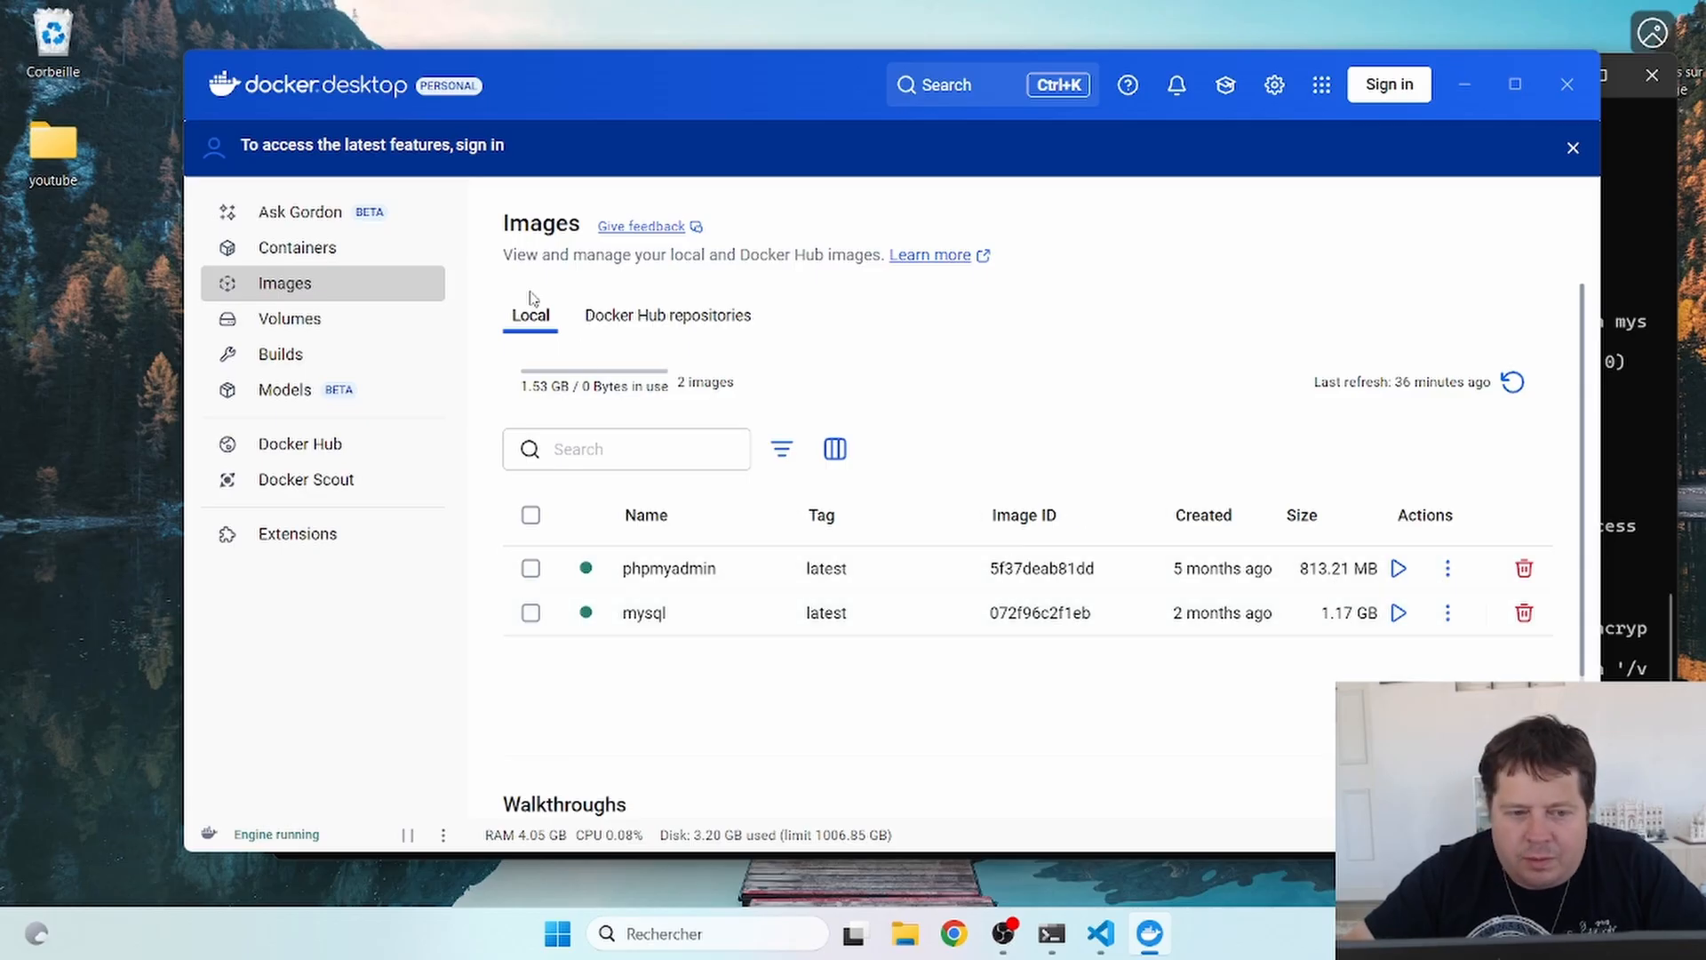
- Show the expanded test-docker stack on the Containers page in a maximized Docker Desktop window
left_click(302, 250)
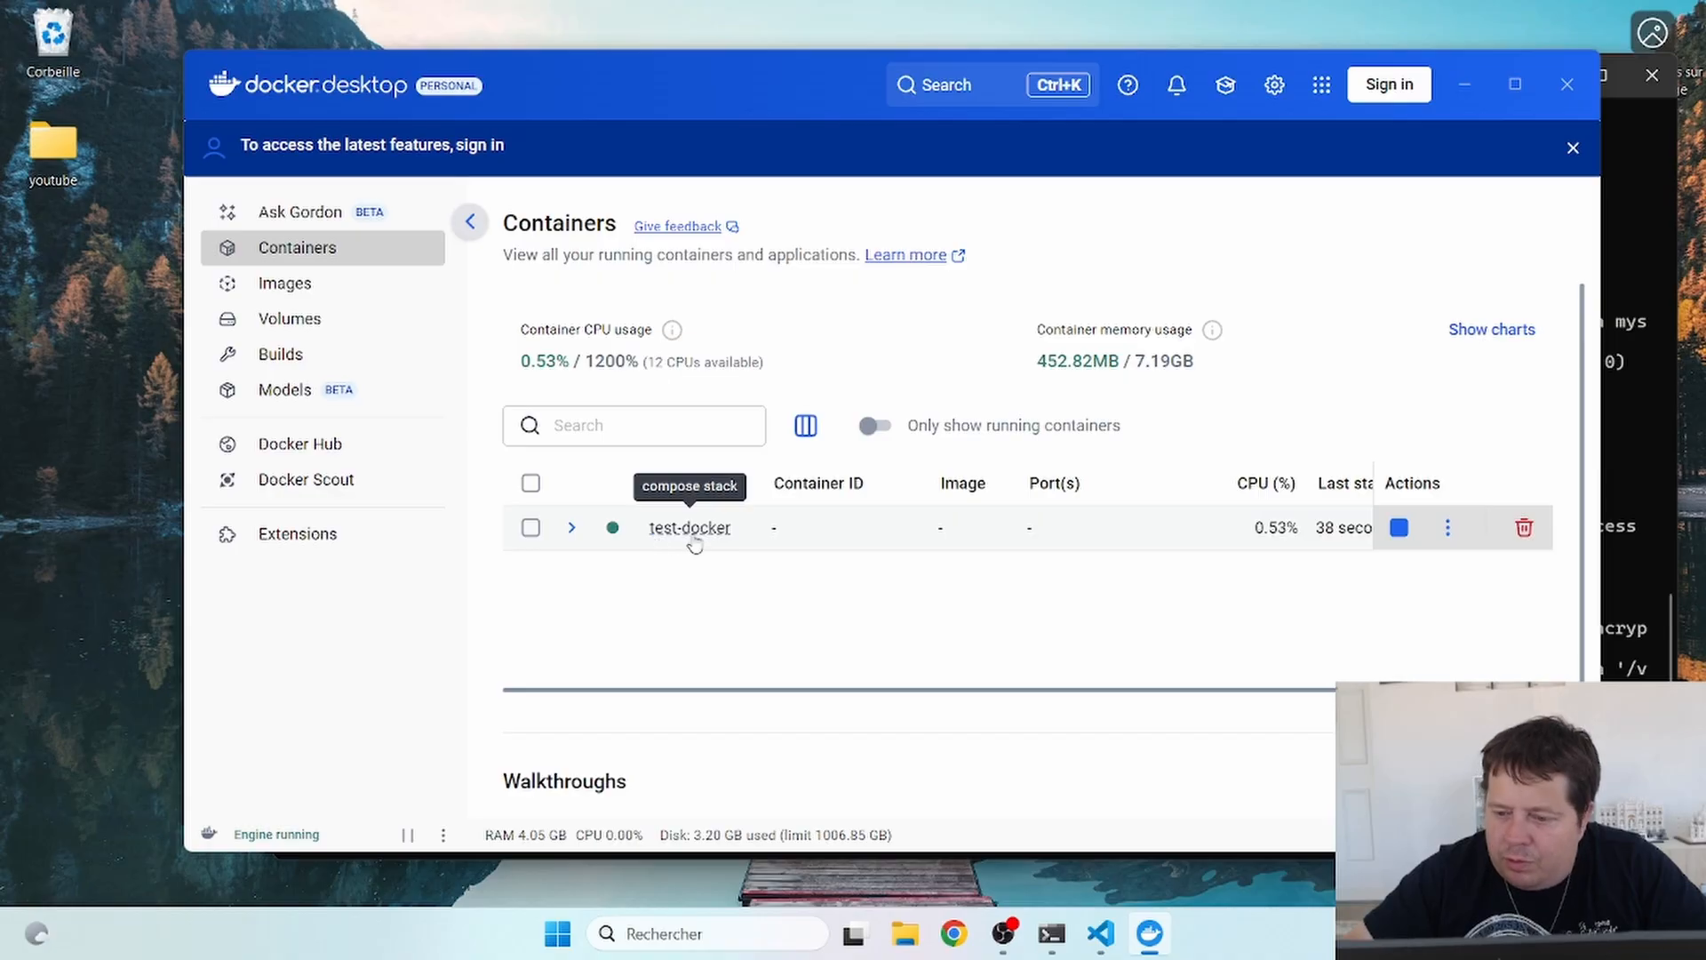
left_click(571, 528)
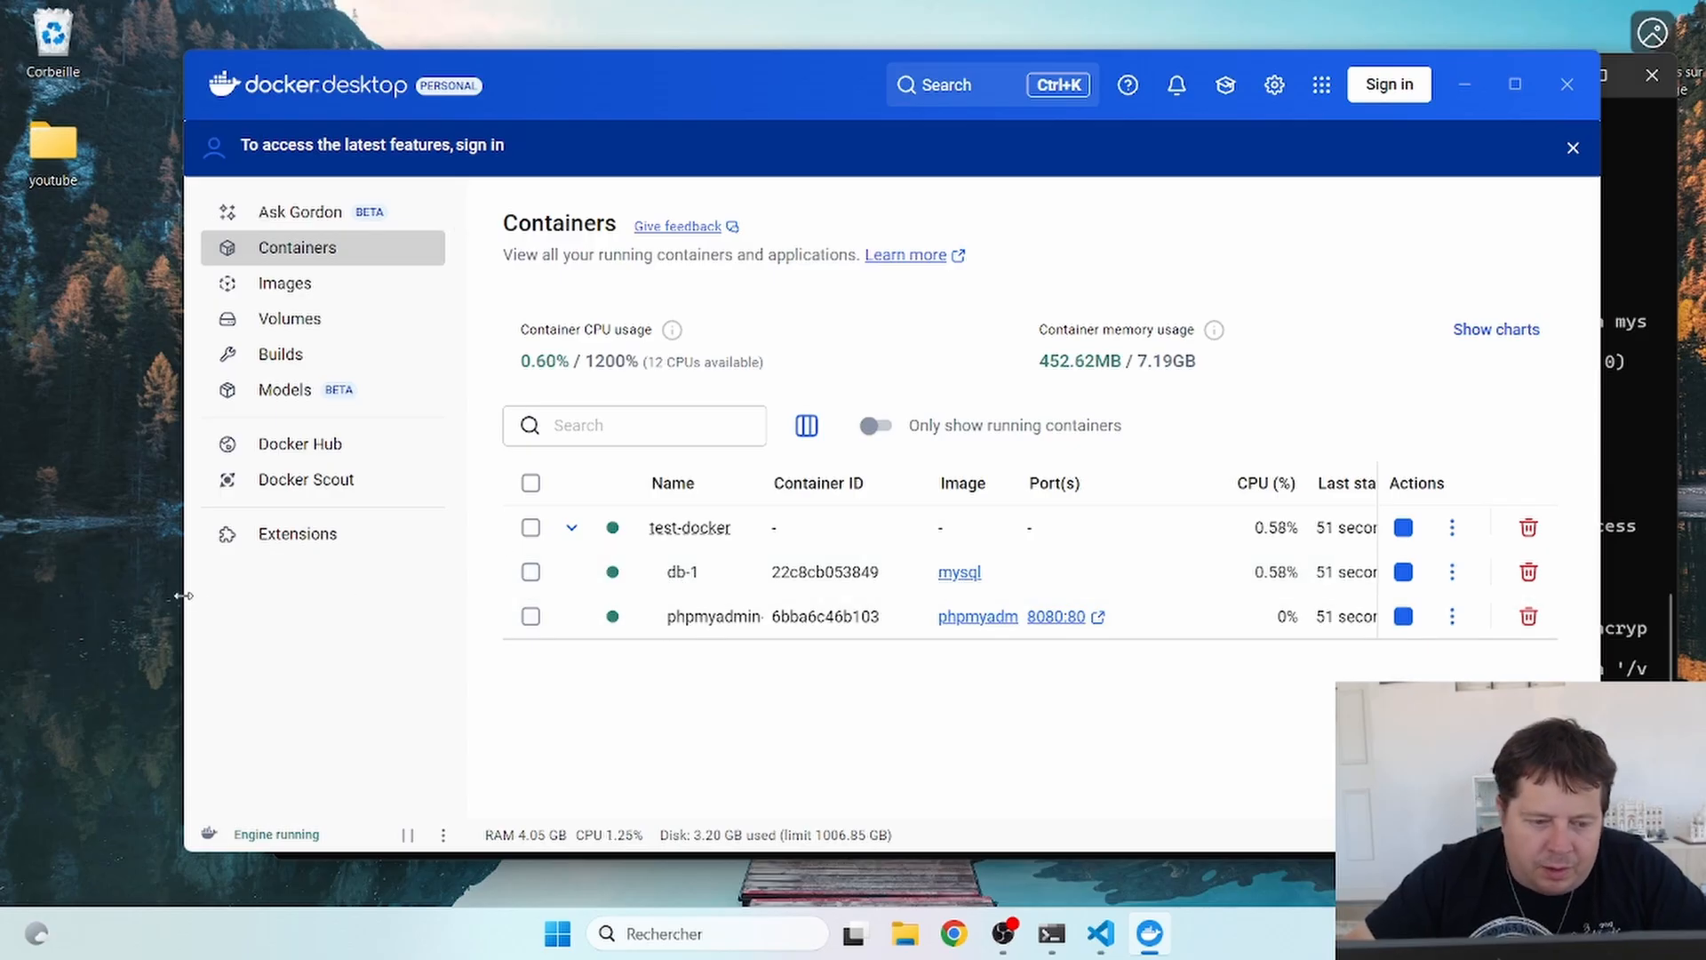
left_click_drag(183, 596, 68, 593)
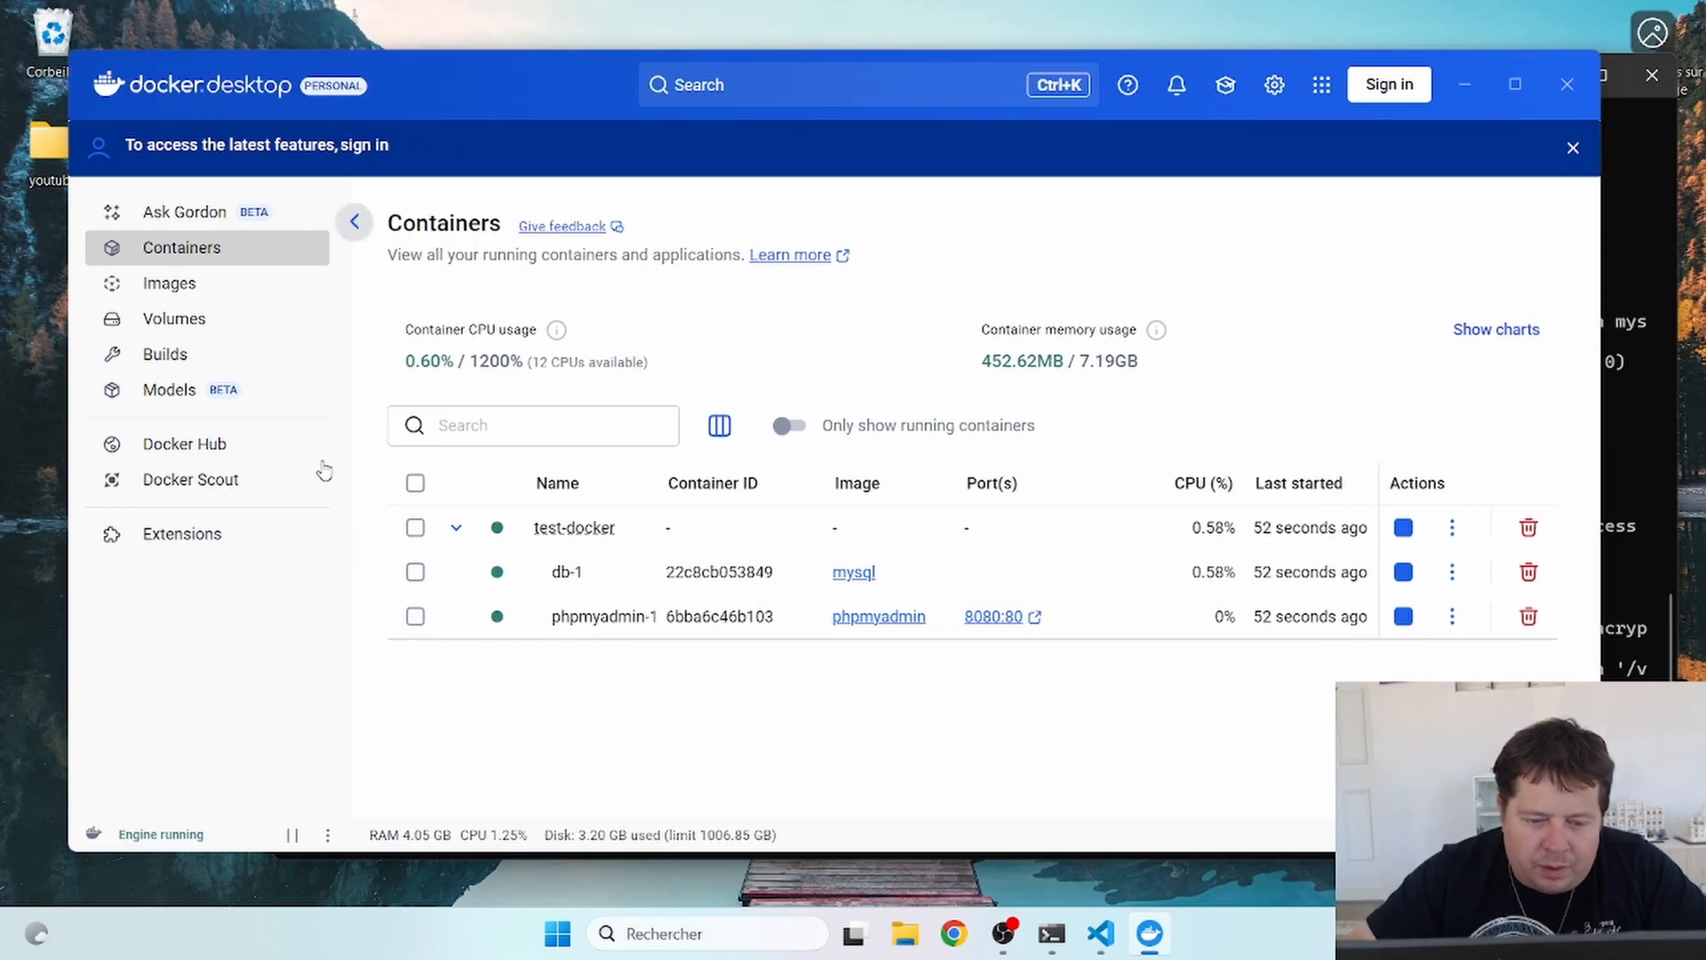
left_click(1515, 93)
left_click(1678, 105)
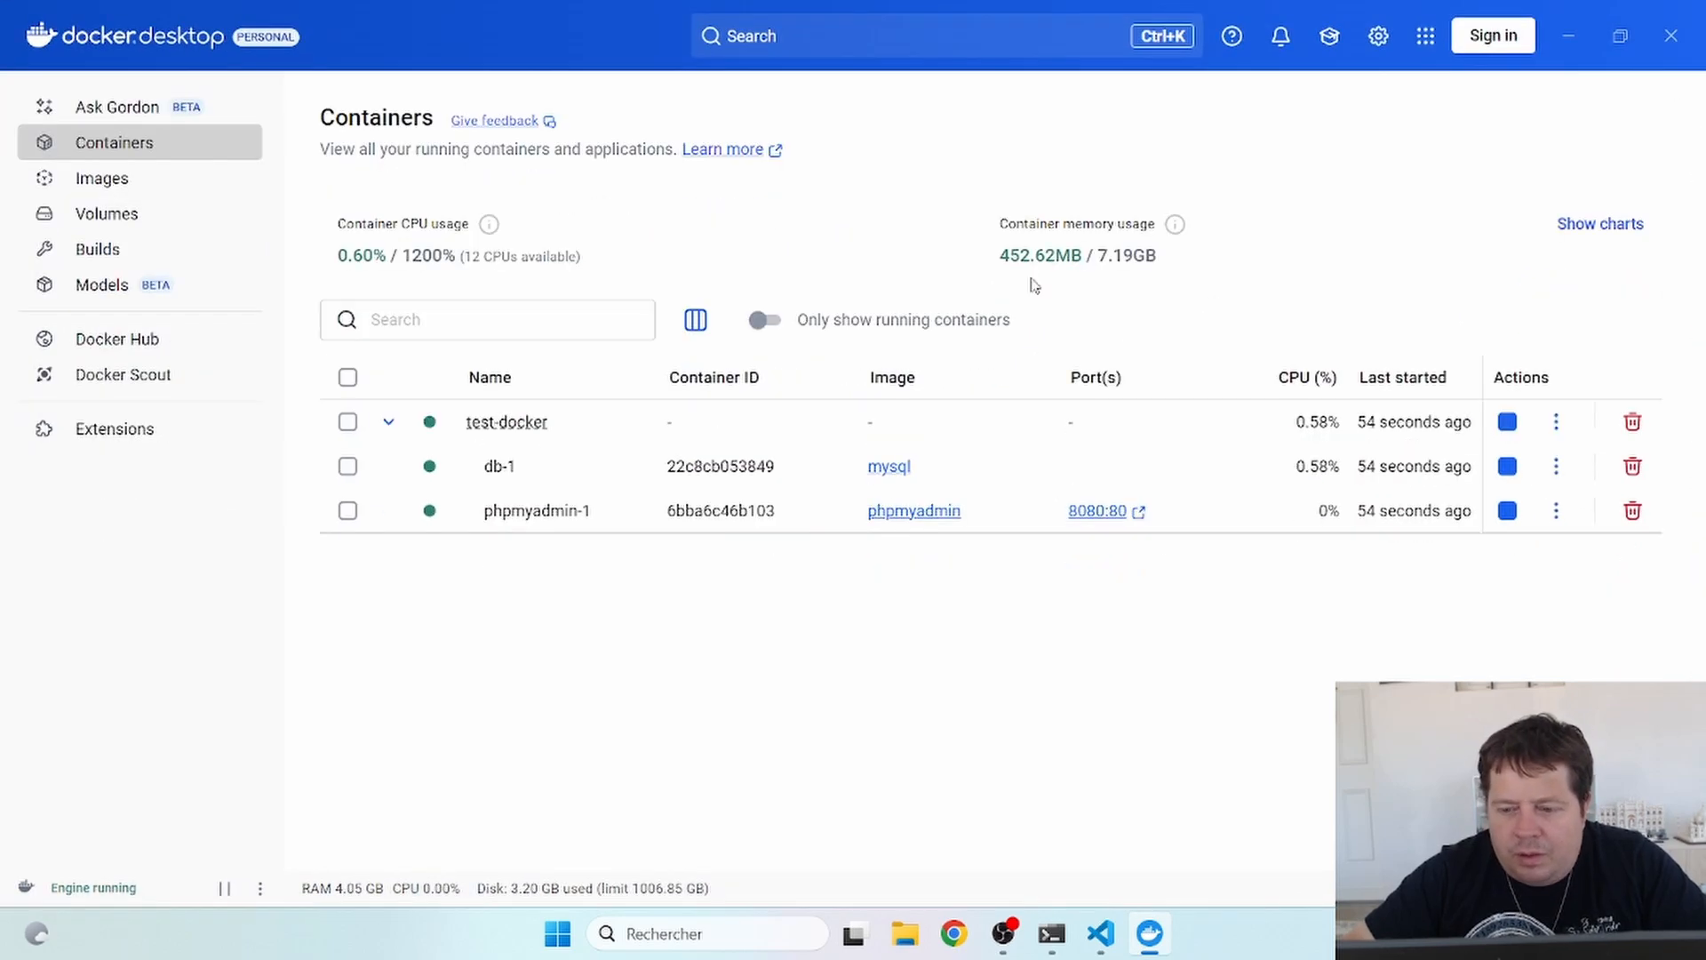
- Inspect the db-1 and phpmyadmin-1 container logs, returning to the containers list
left_click(495, 465)
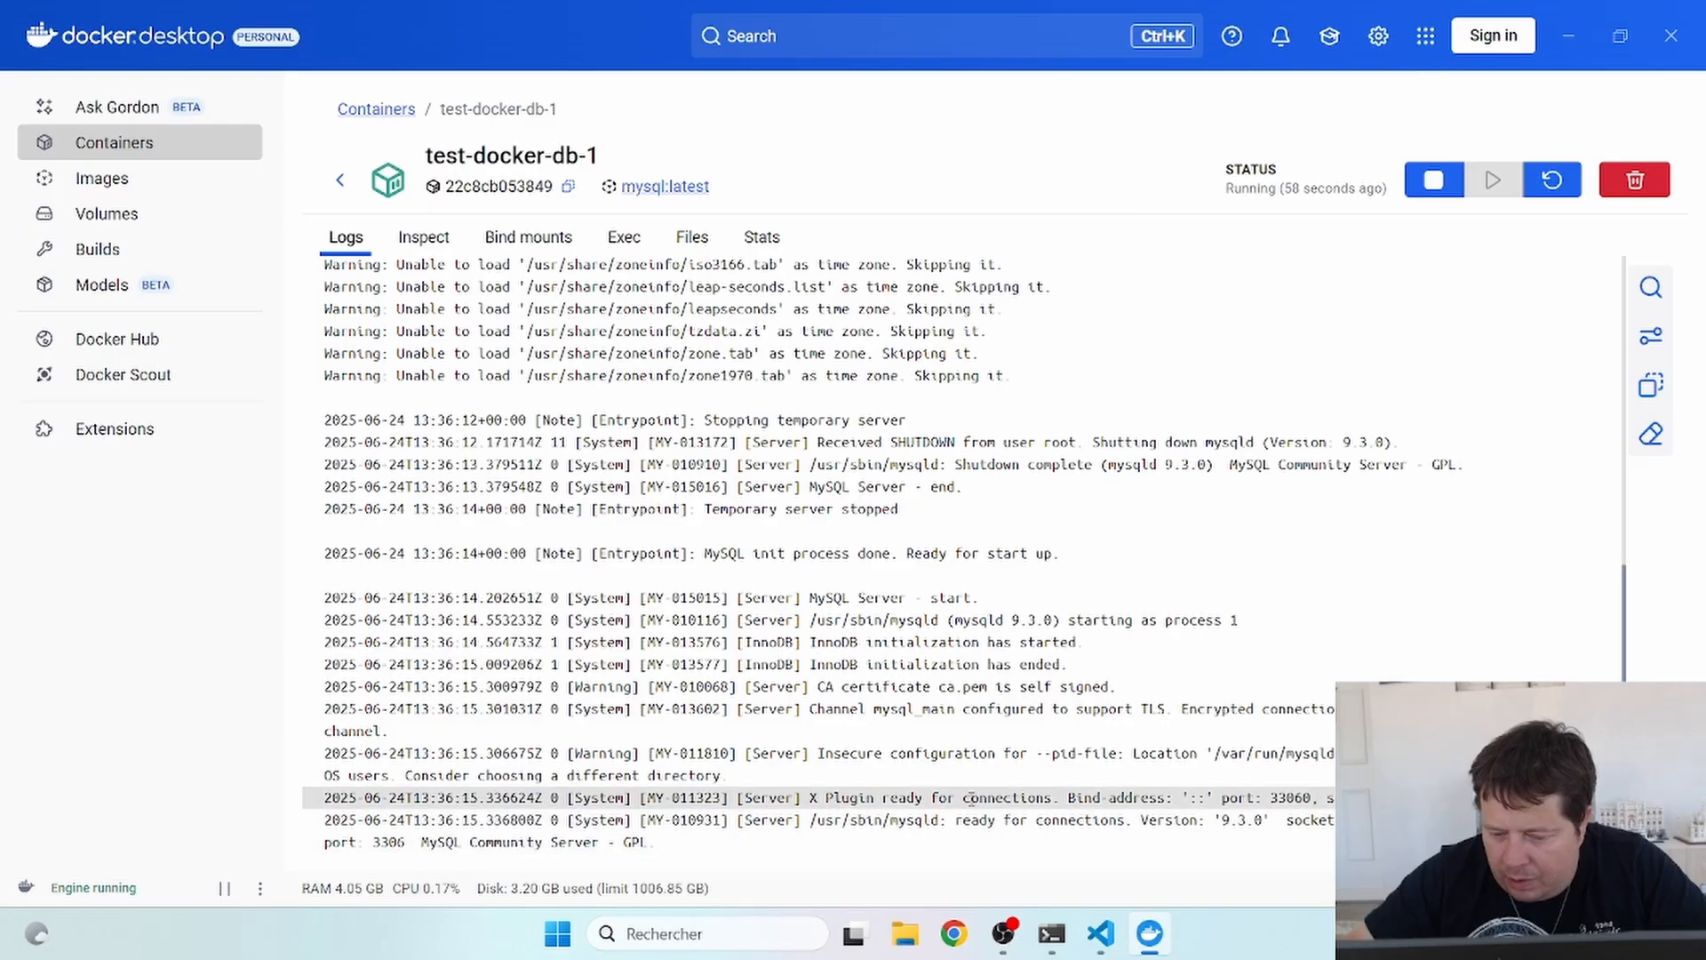
left_click(343, 182)
left_click(525, 515)
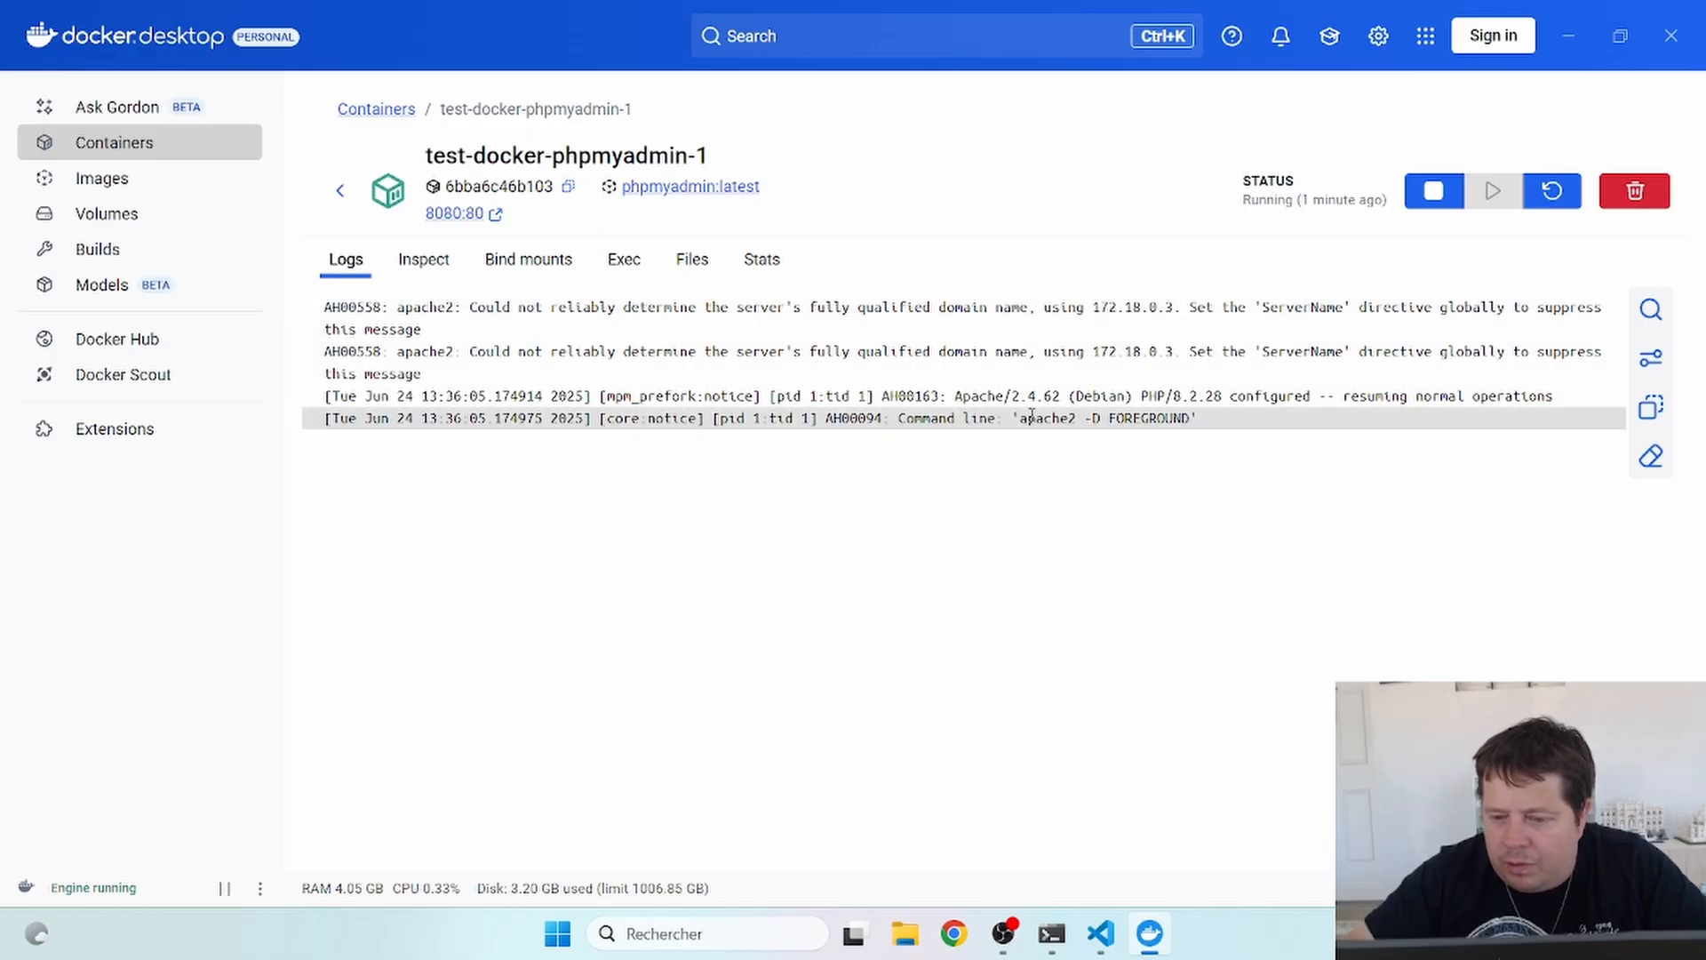
left_click(343, 192)
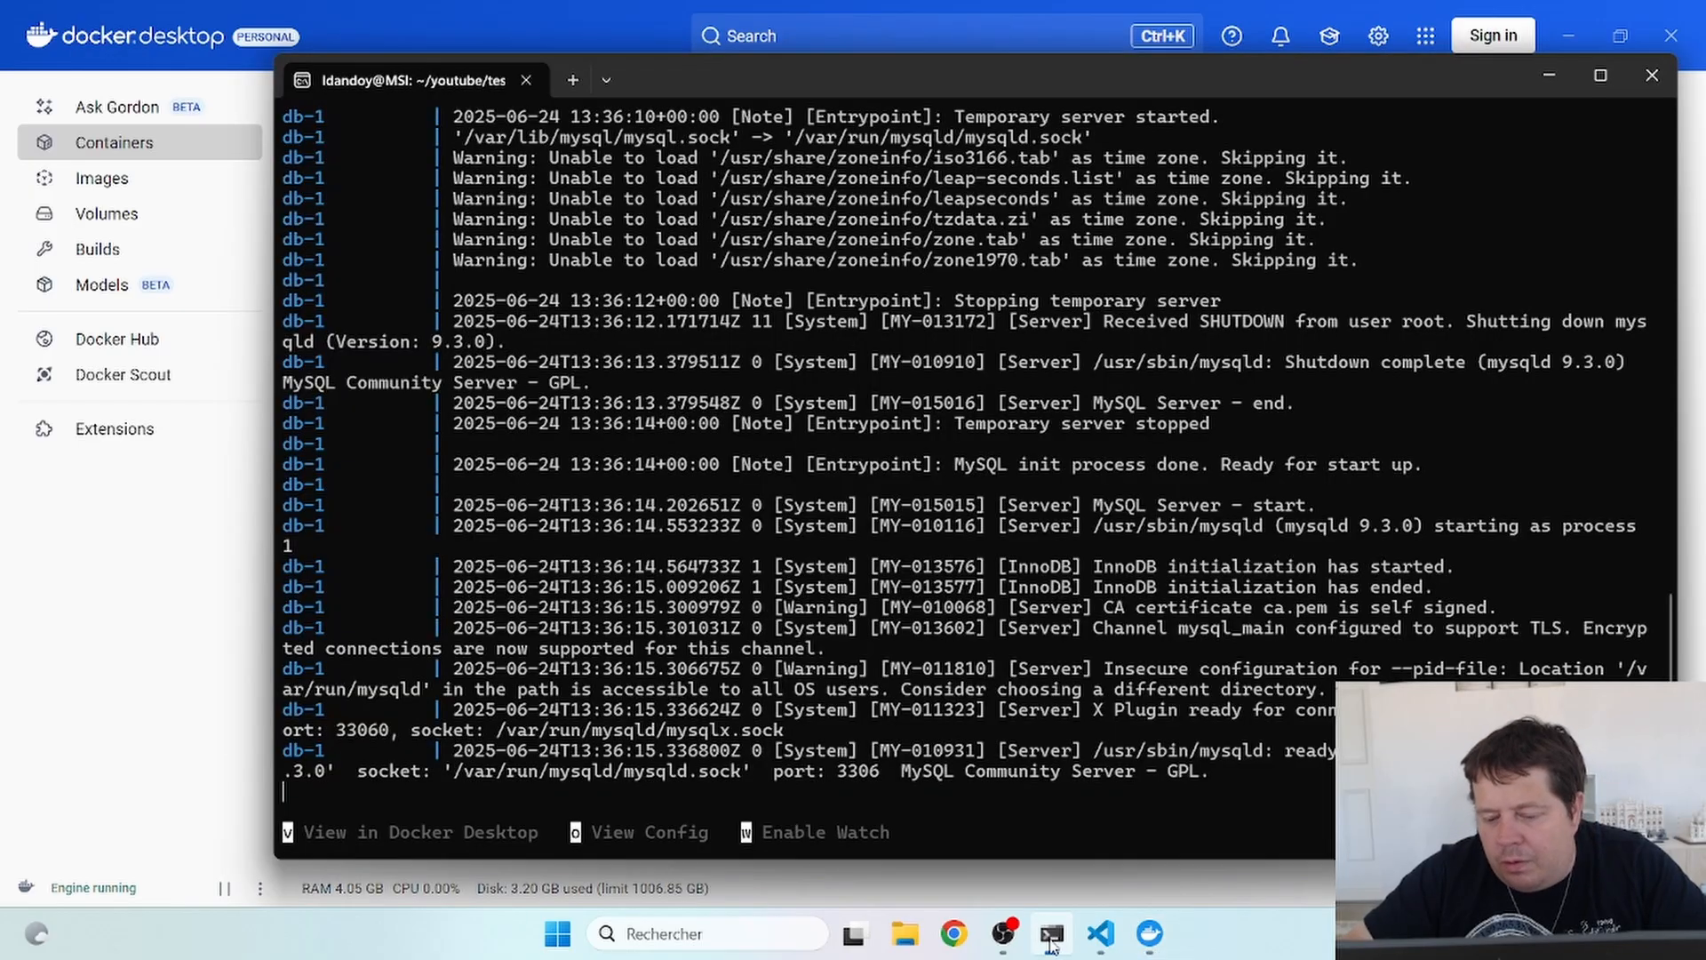
- Stop the compose run with Ctrl+C and confirm in Docker Desktop that both containers stopped
left_click(1051, 940)
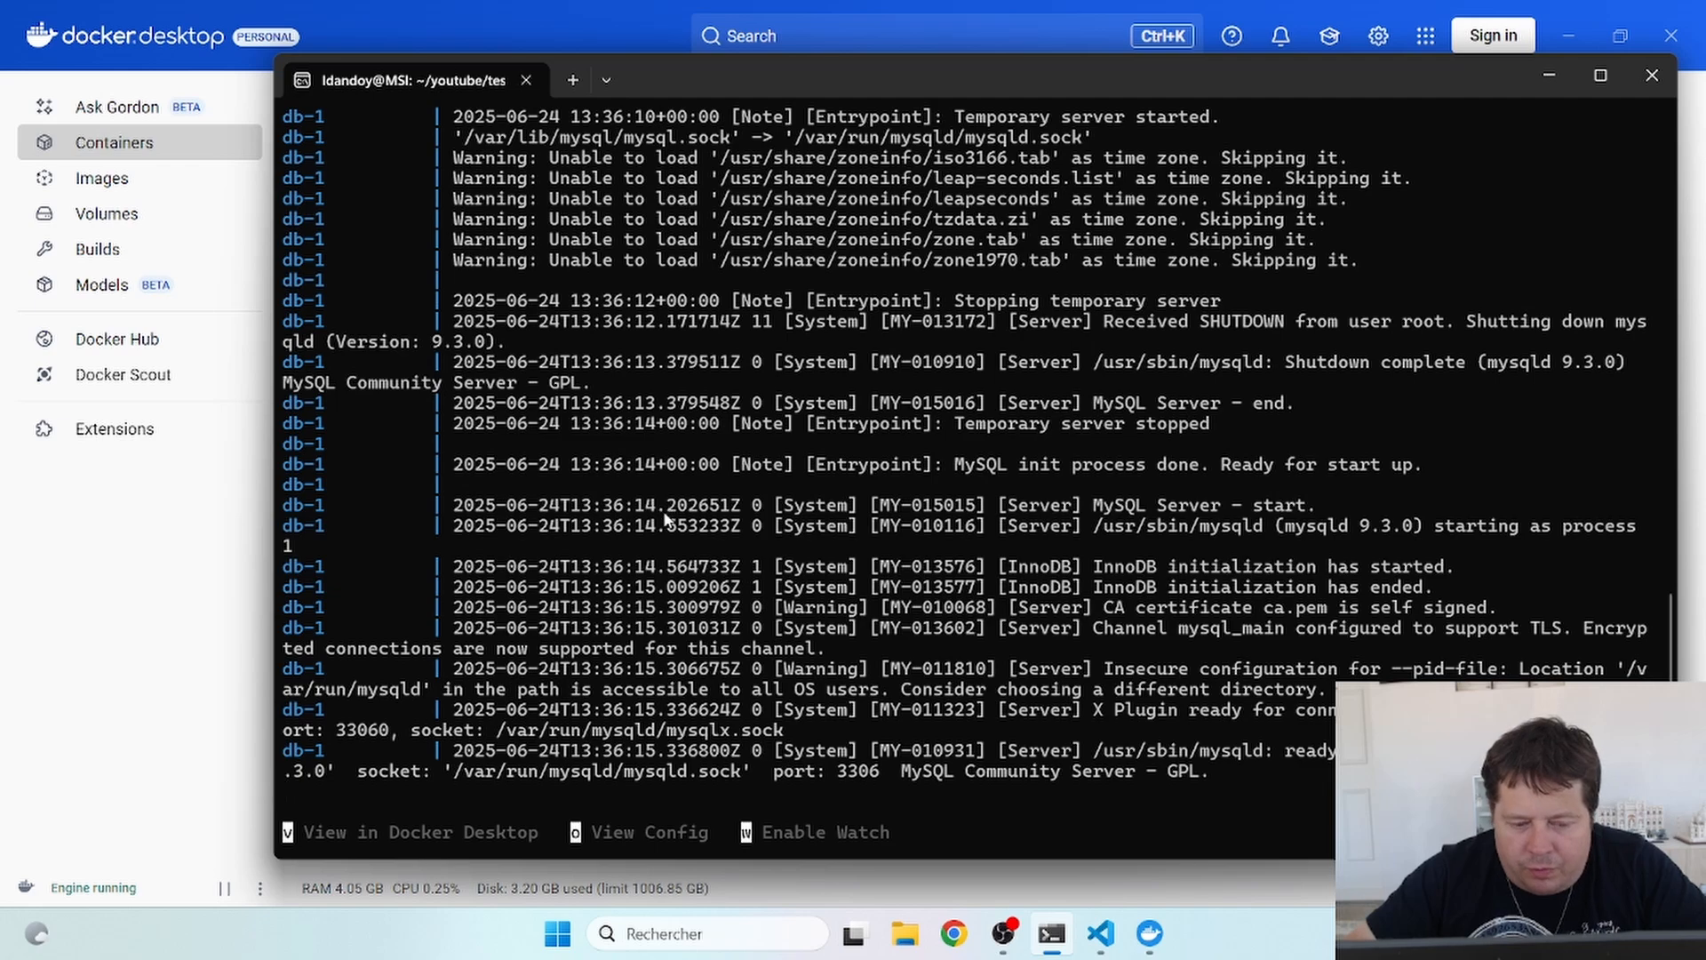
key("ctrl+c")
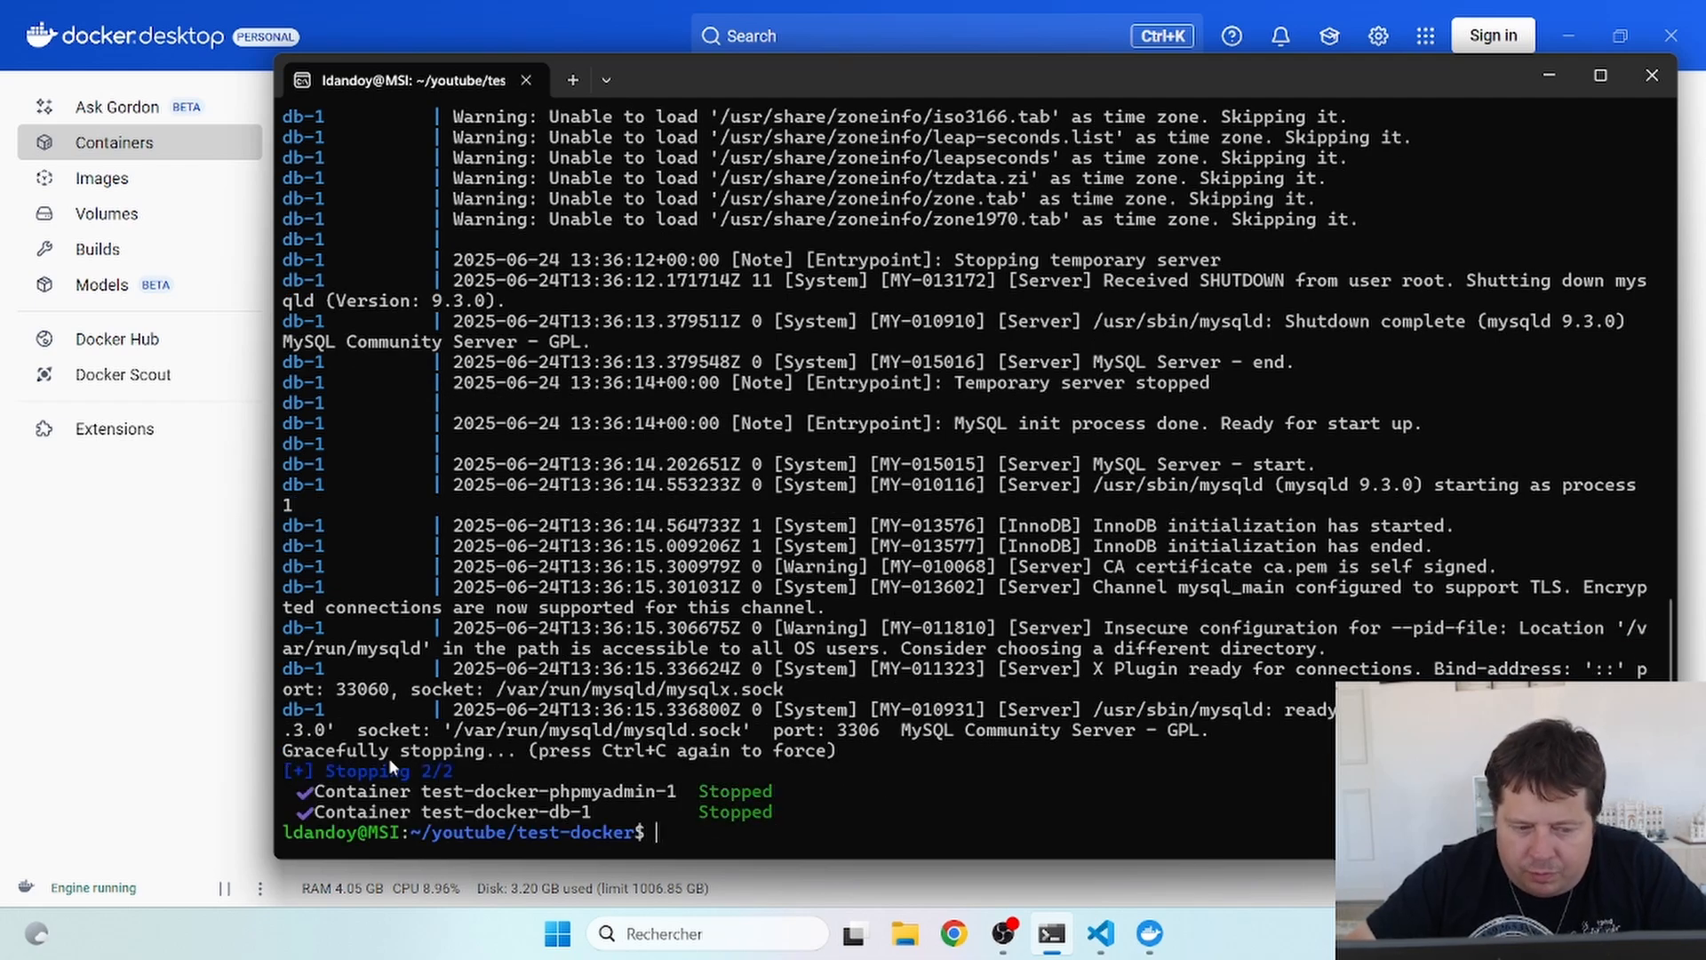
left_click(192, 682)
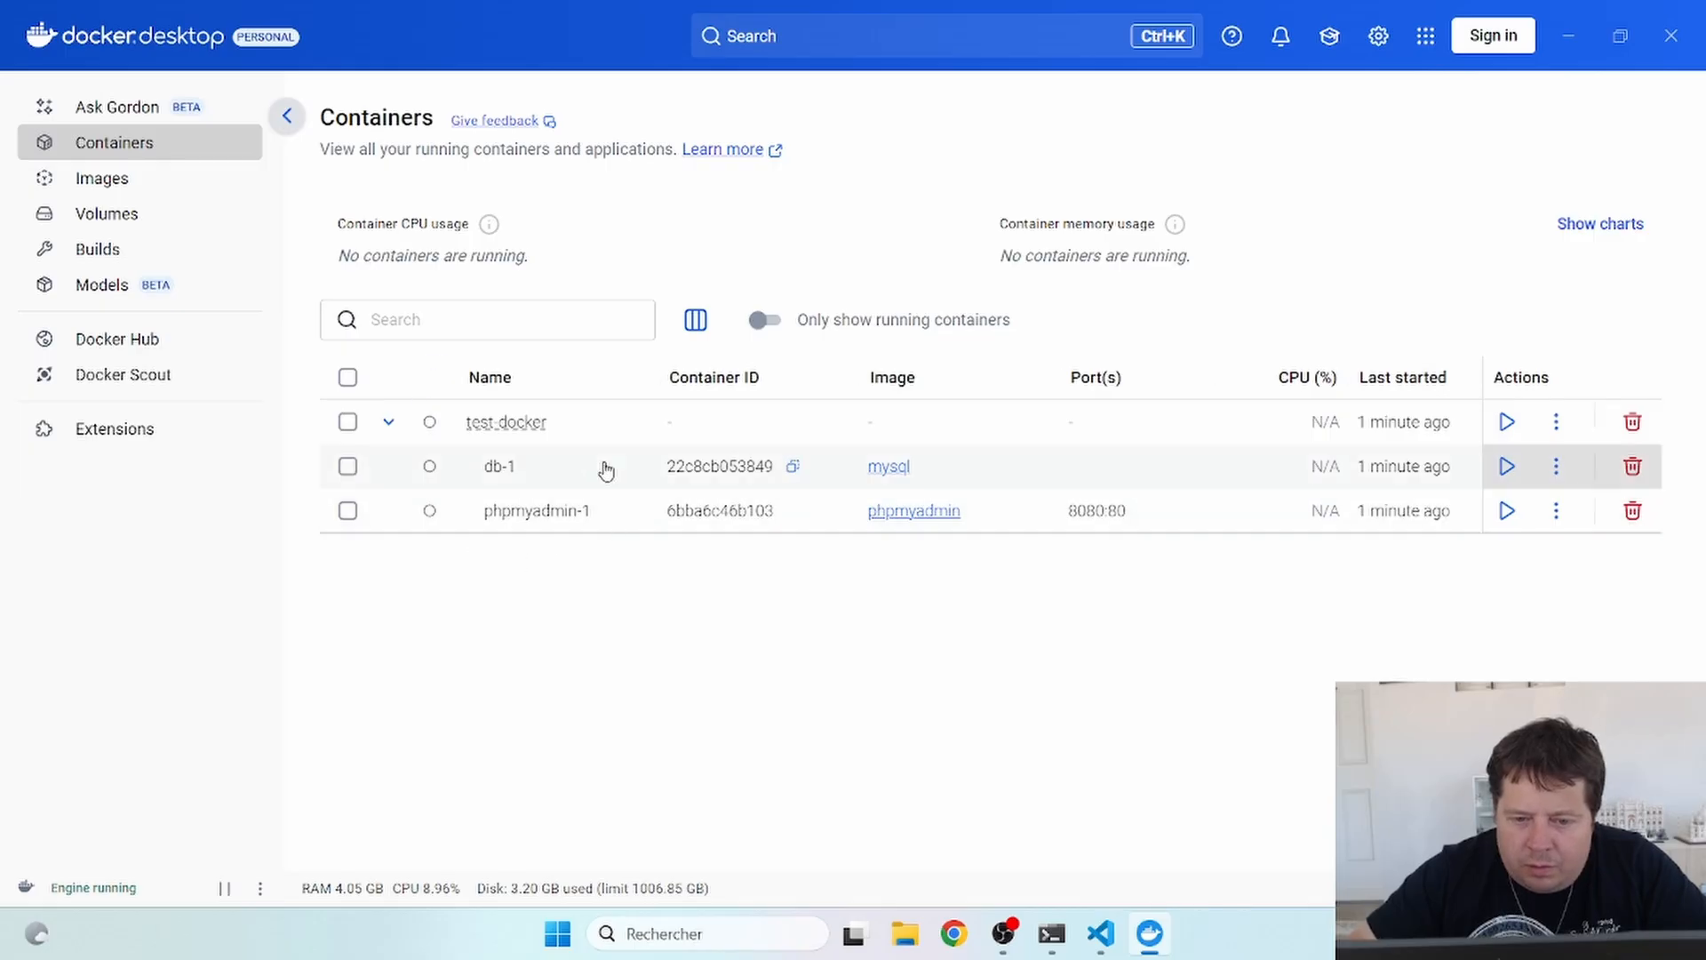
left_click(770, 321)
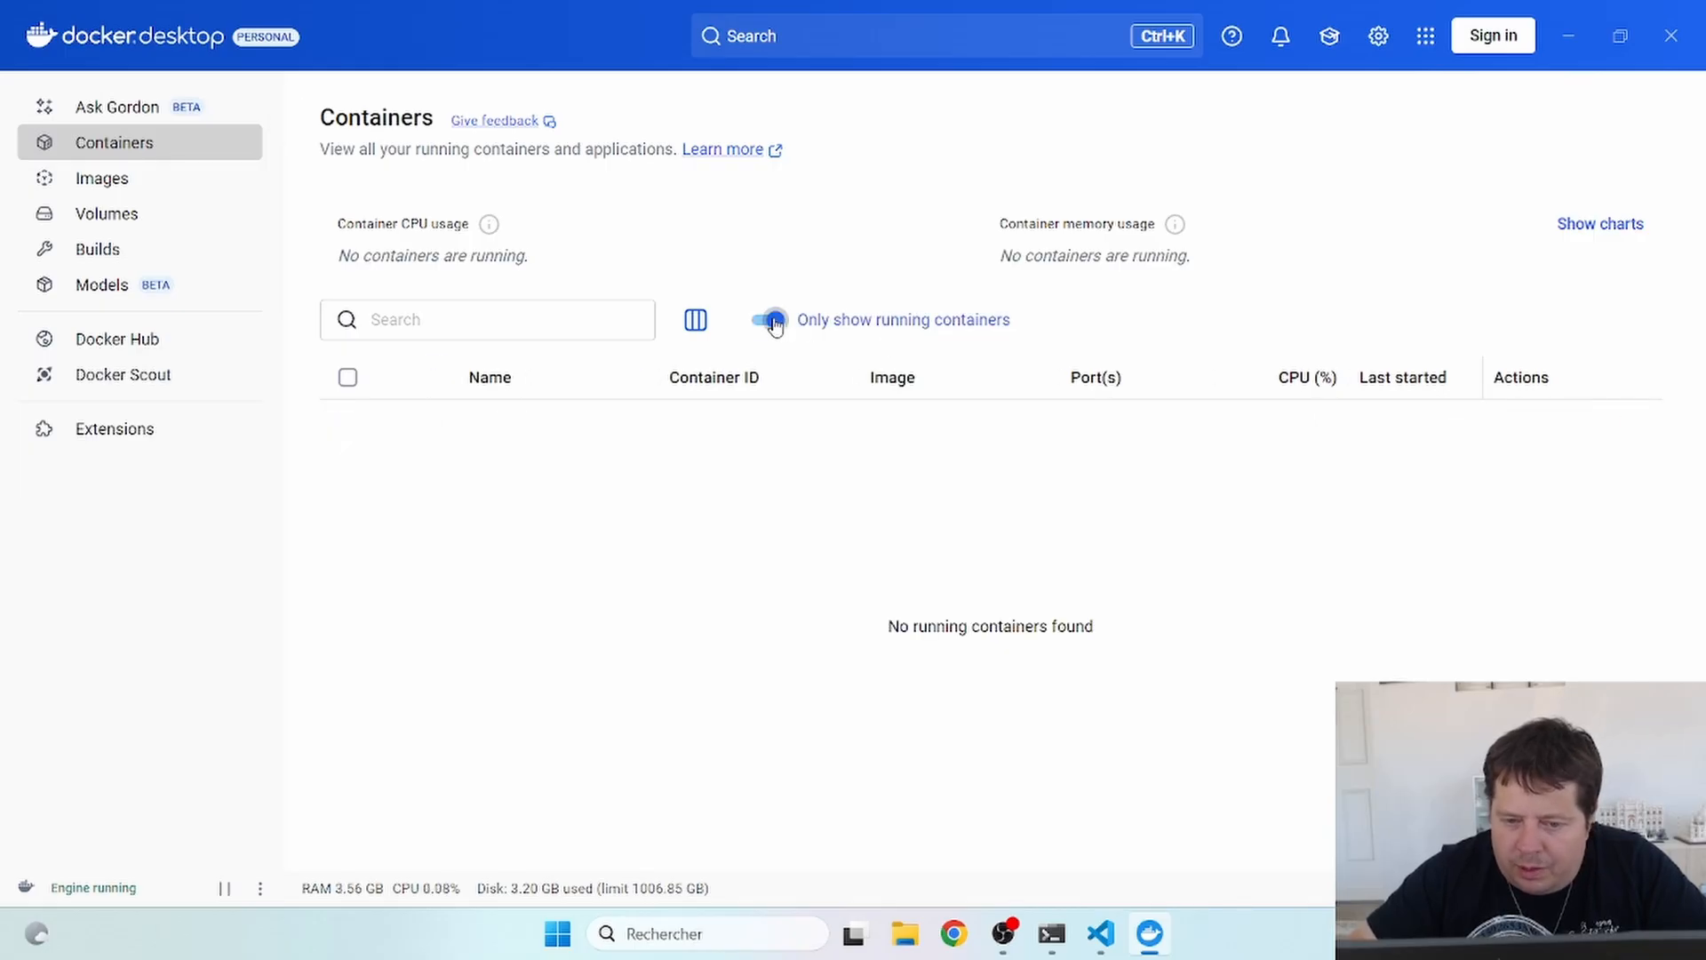
left_click(770, 321)
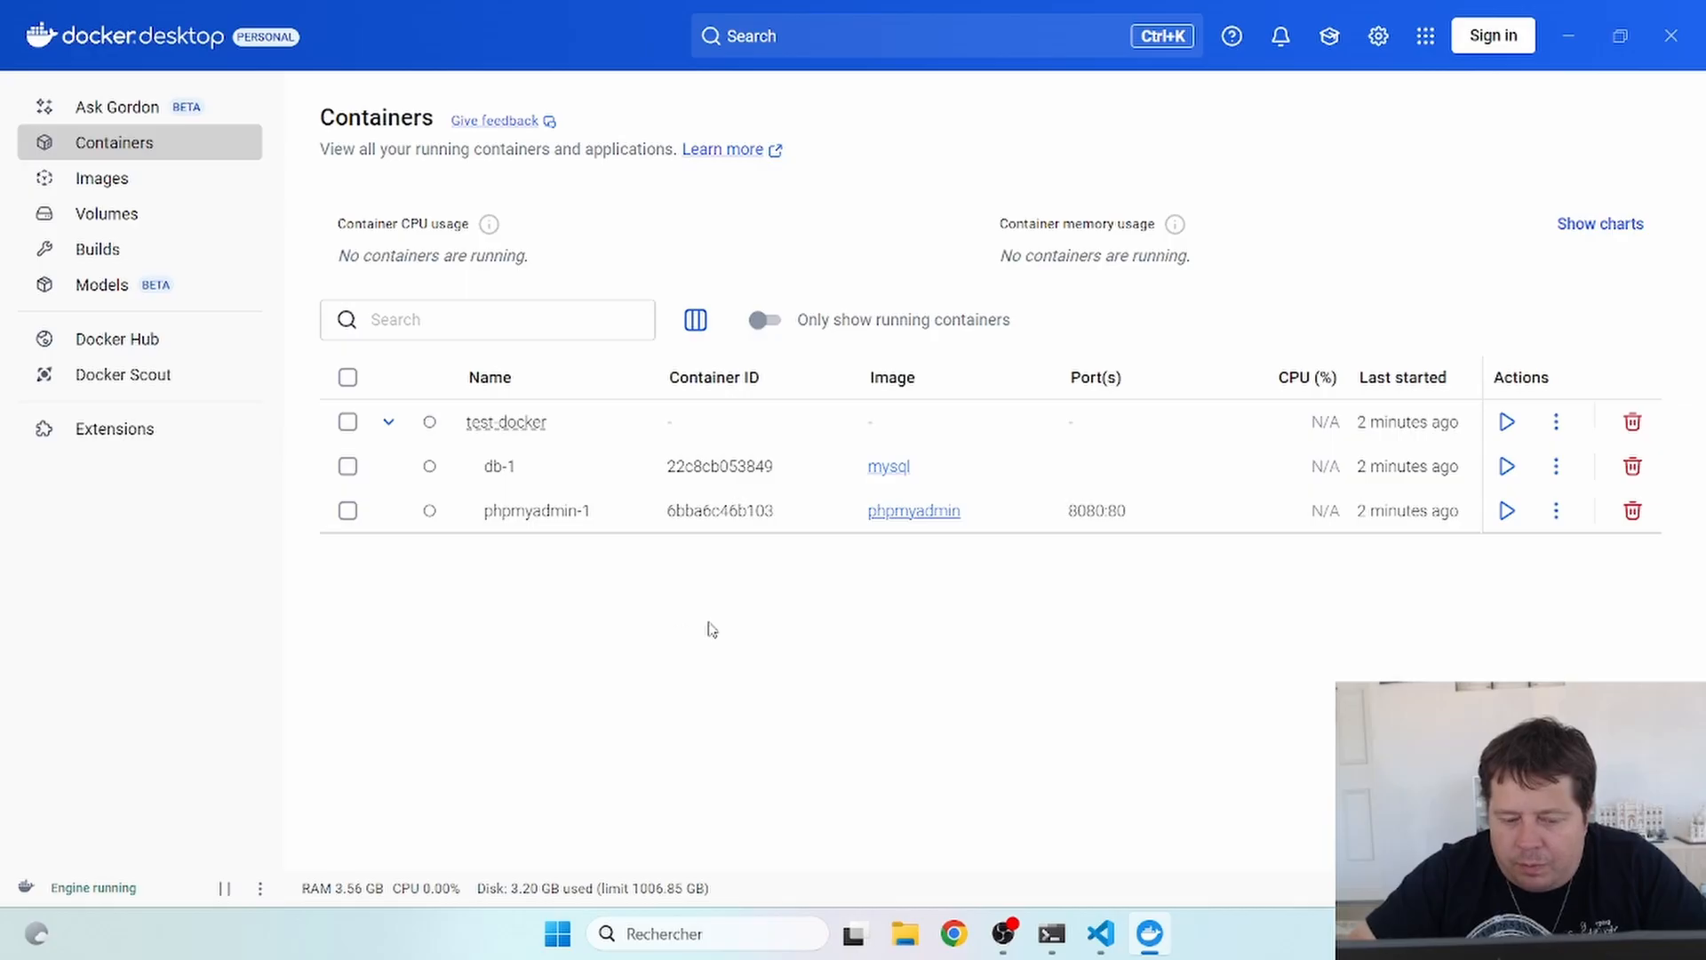
key("alt+Tab")
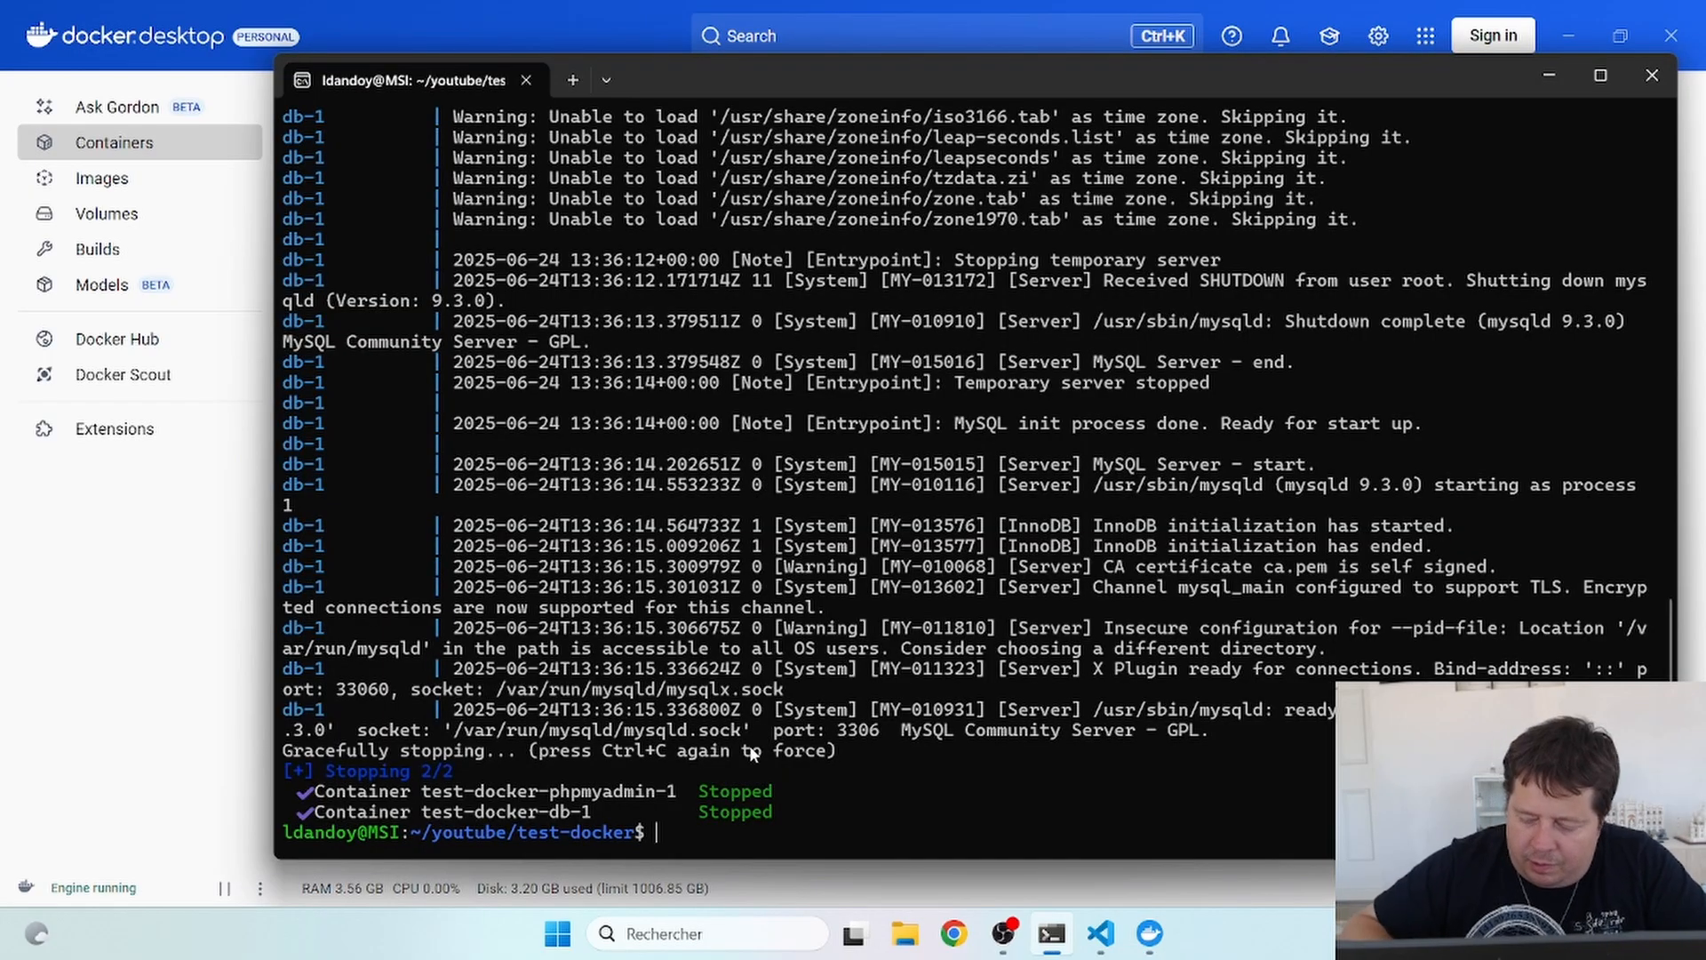
- Restart db-1 and phpmyadmin-1 detached with docker compose up -d, then reveal Docker Desktop
type("docker compose up -d")
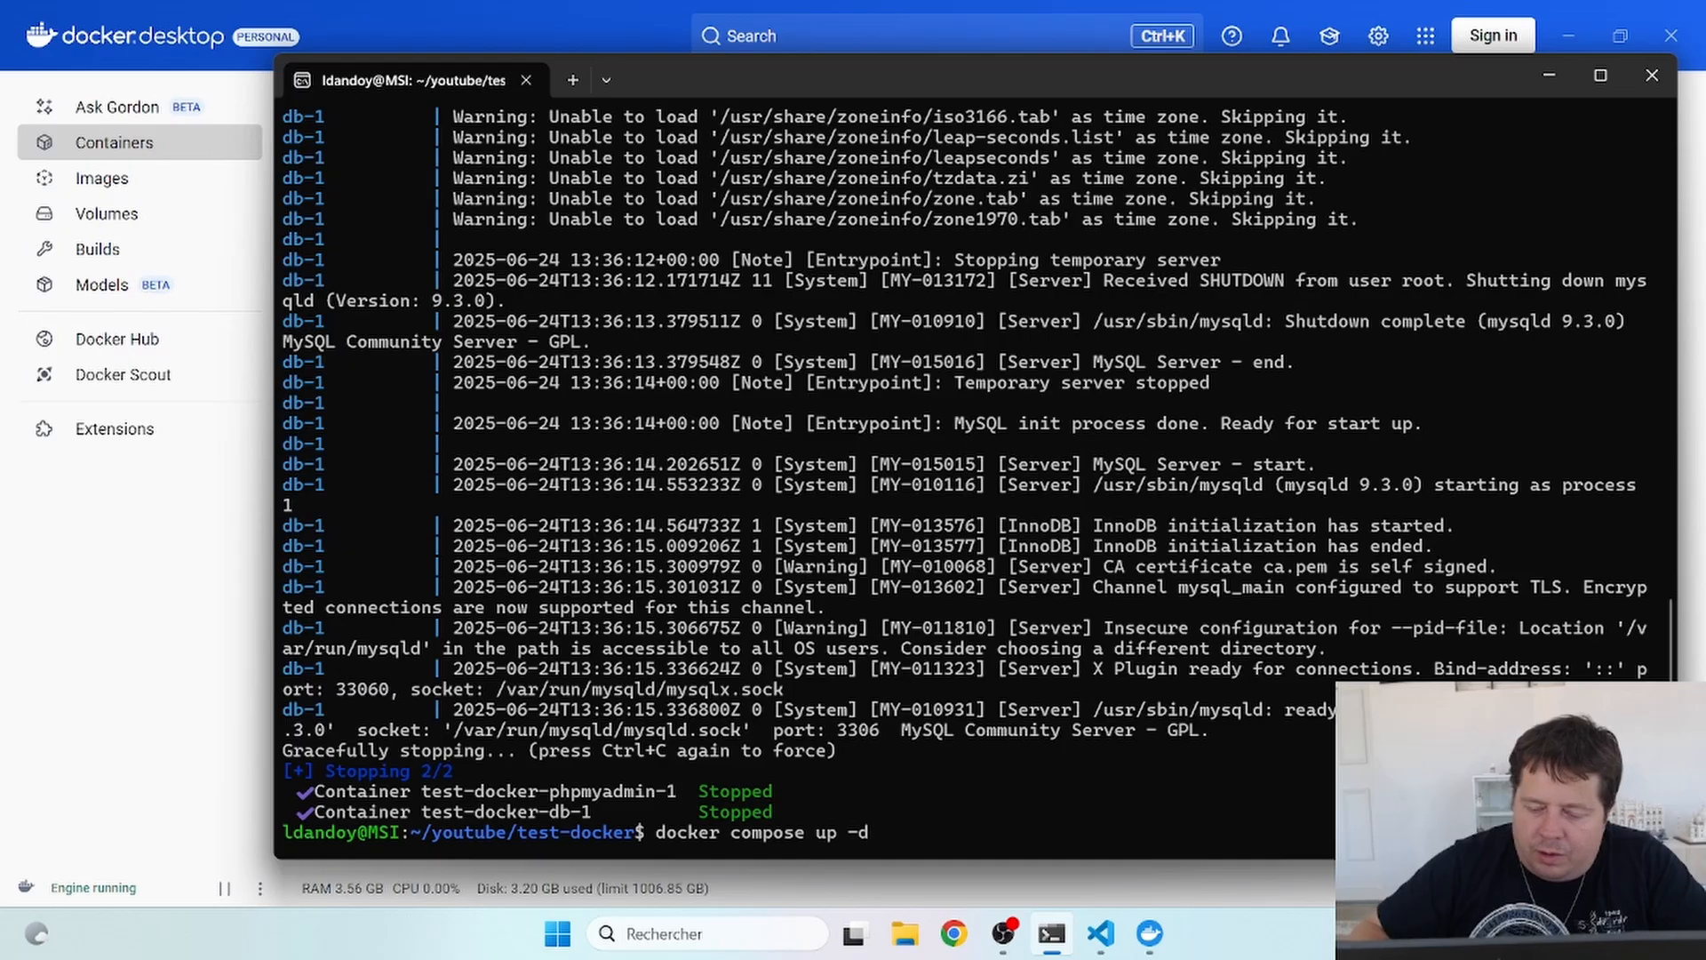
key("Return")
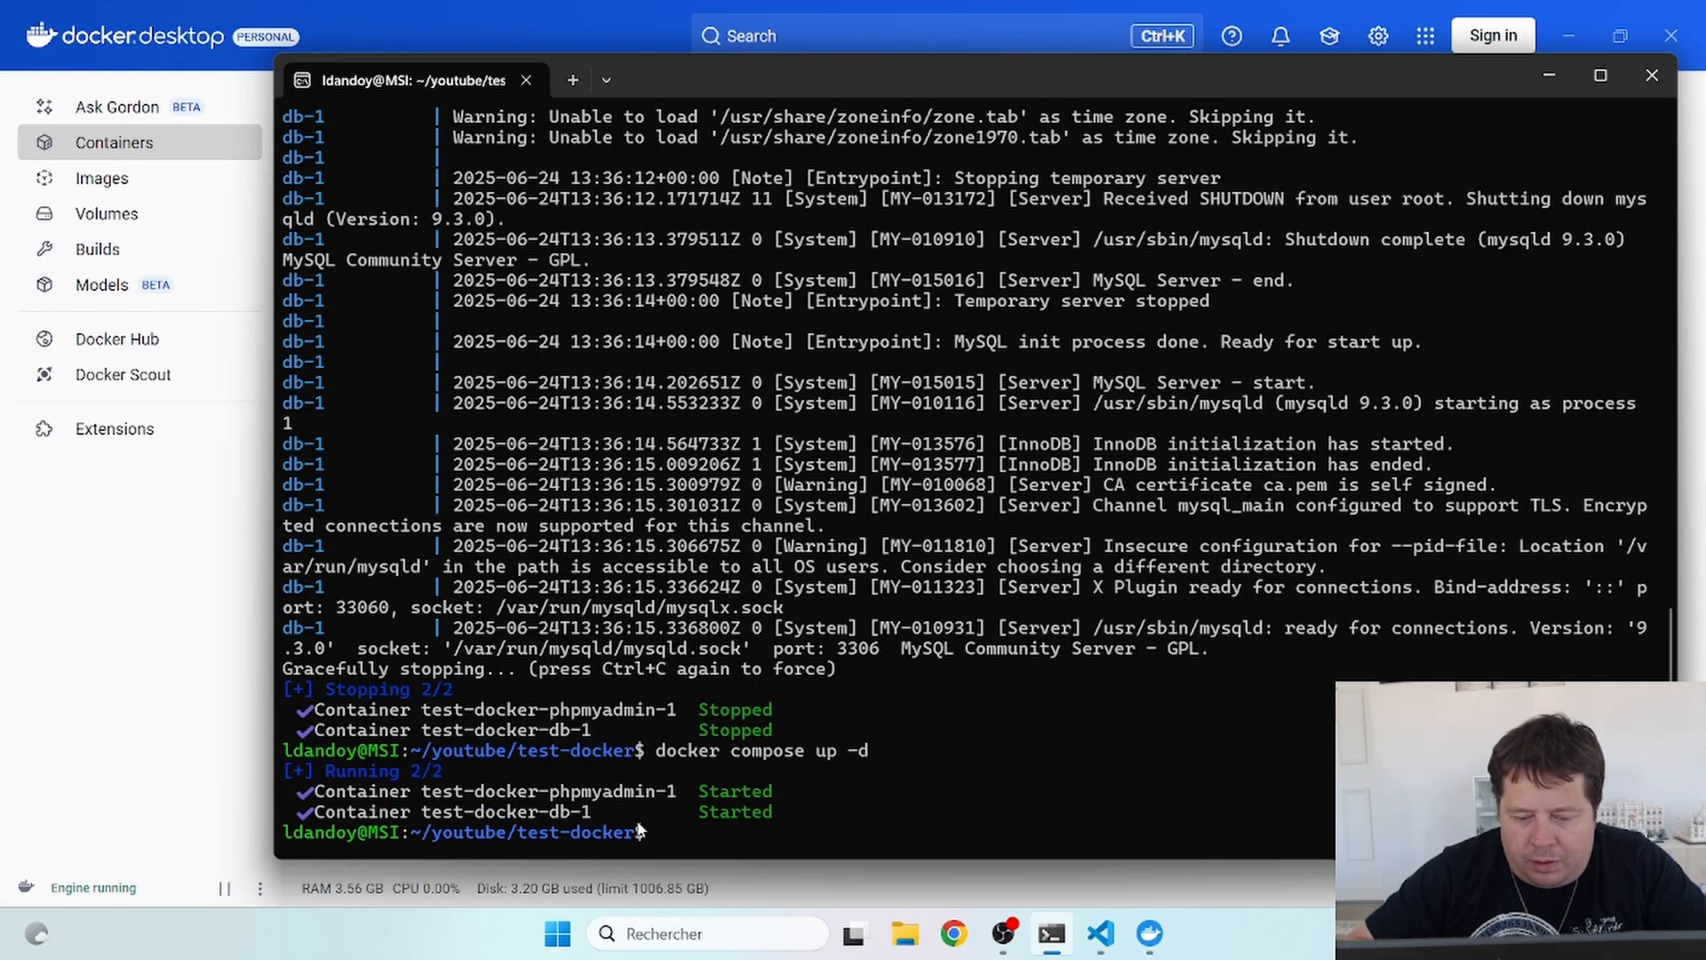
type("ls")
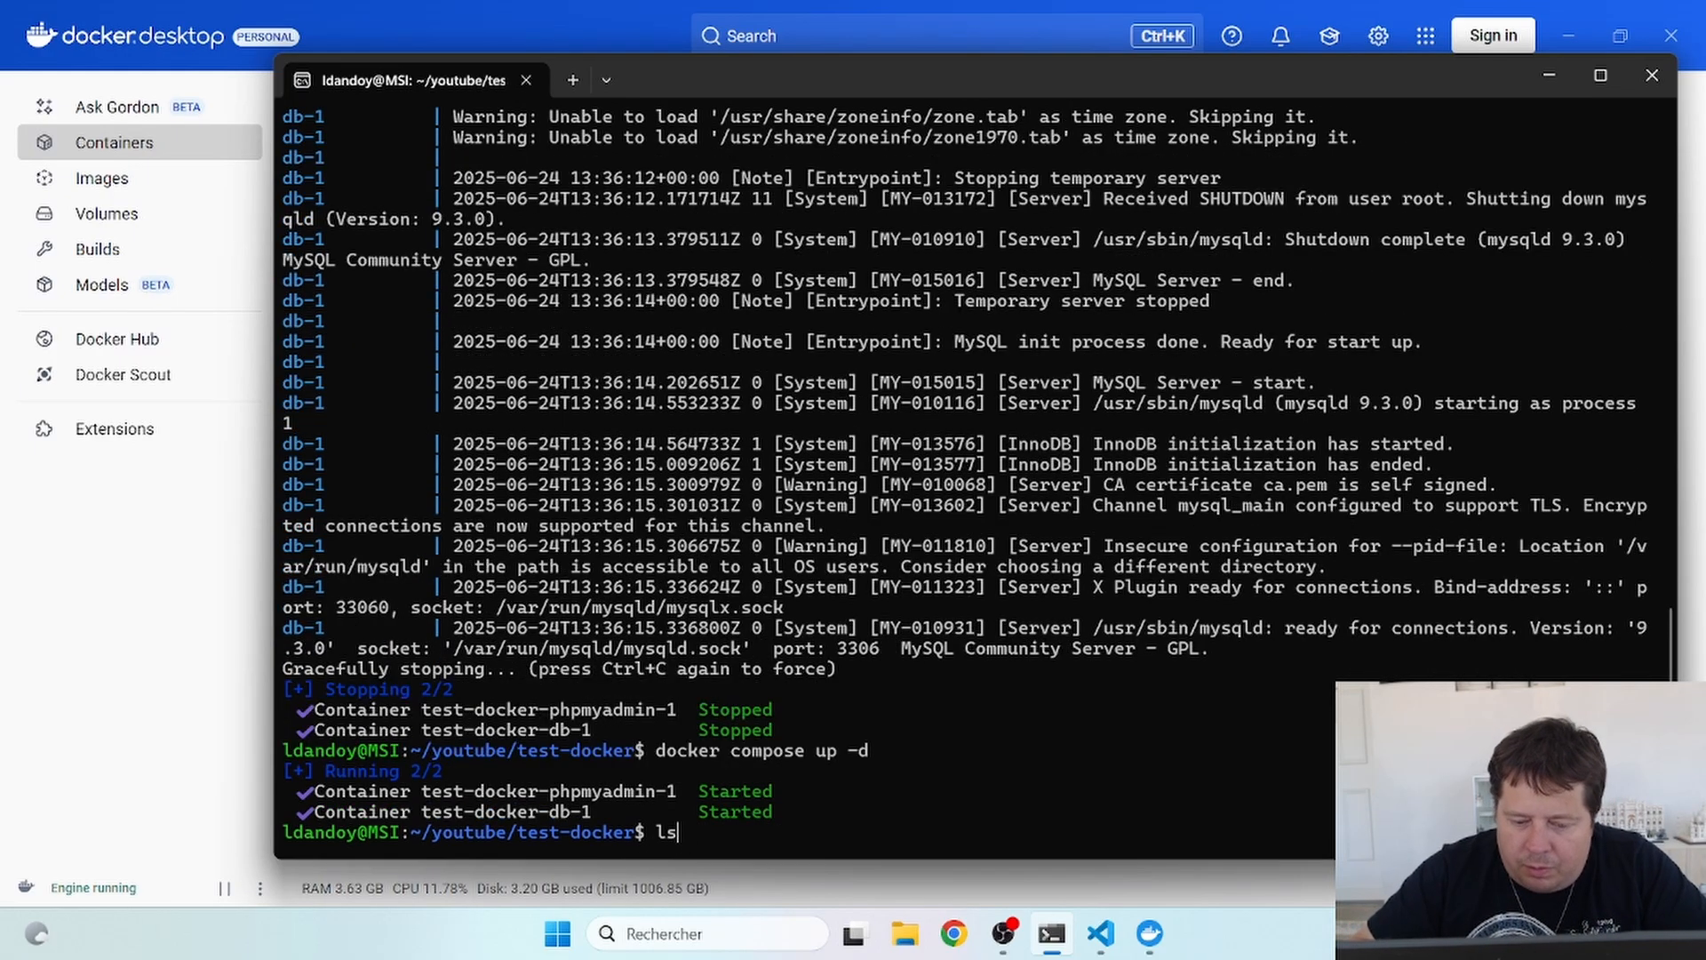
key("BackSpace")
key("BackSpace")
key("BackSpace")
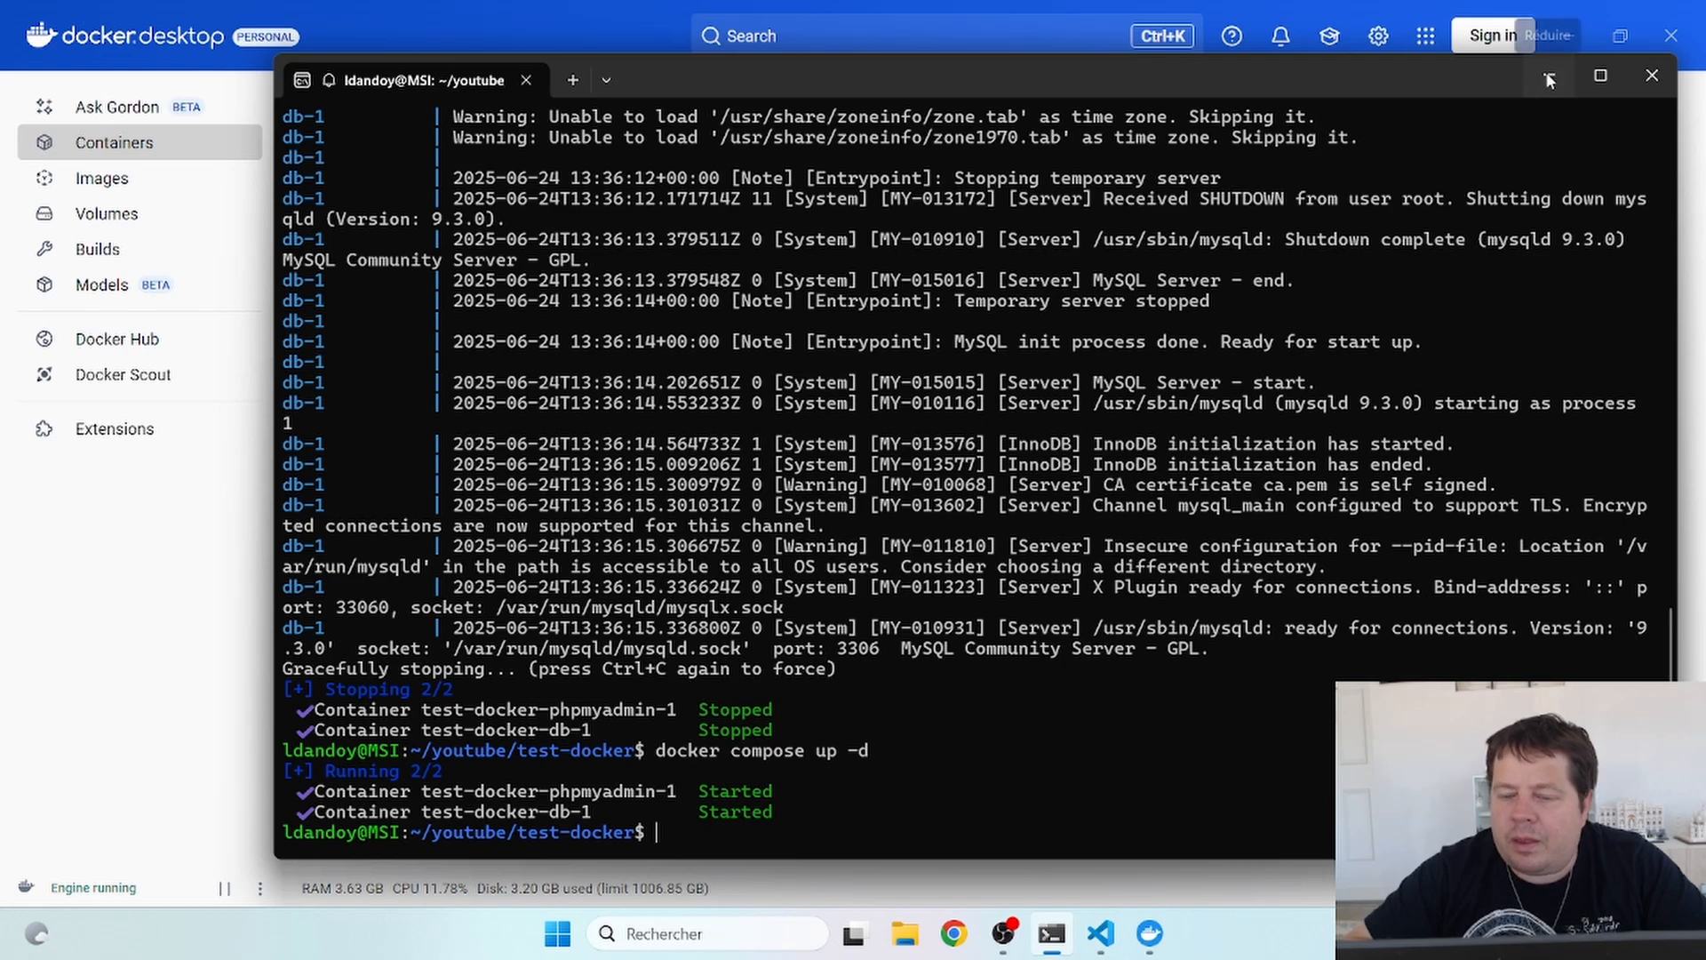
left_click(1651, 75)
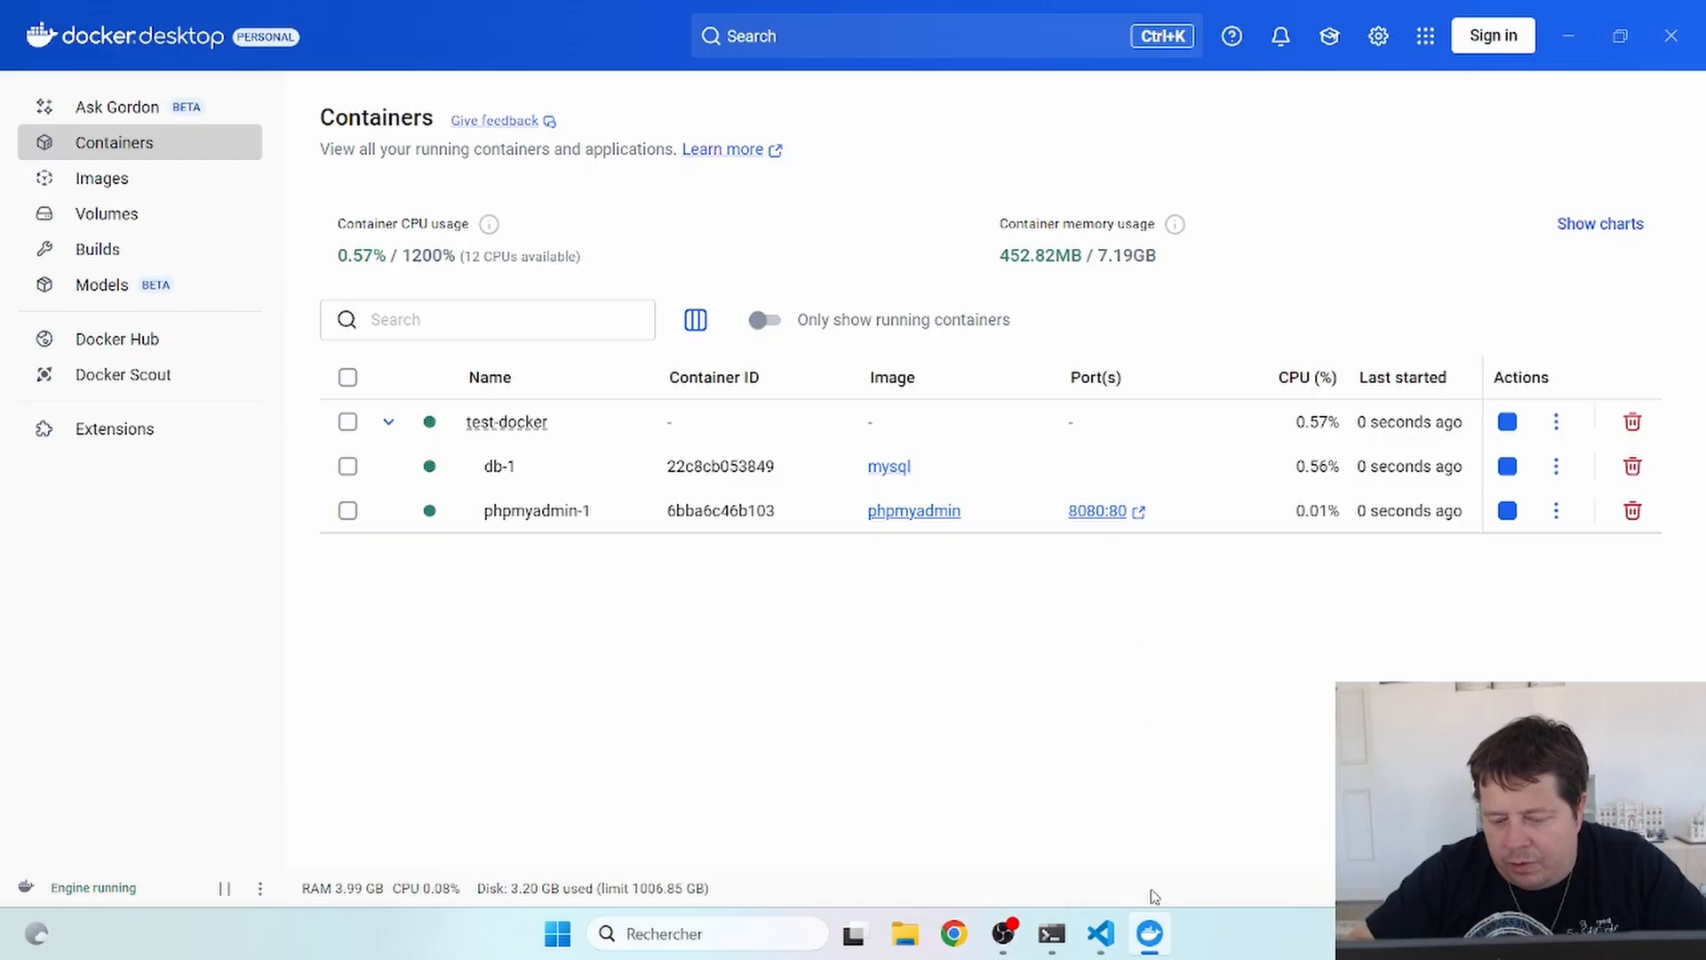
left_click(1116, 944)
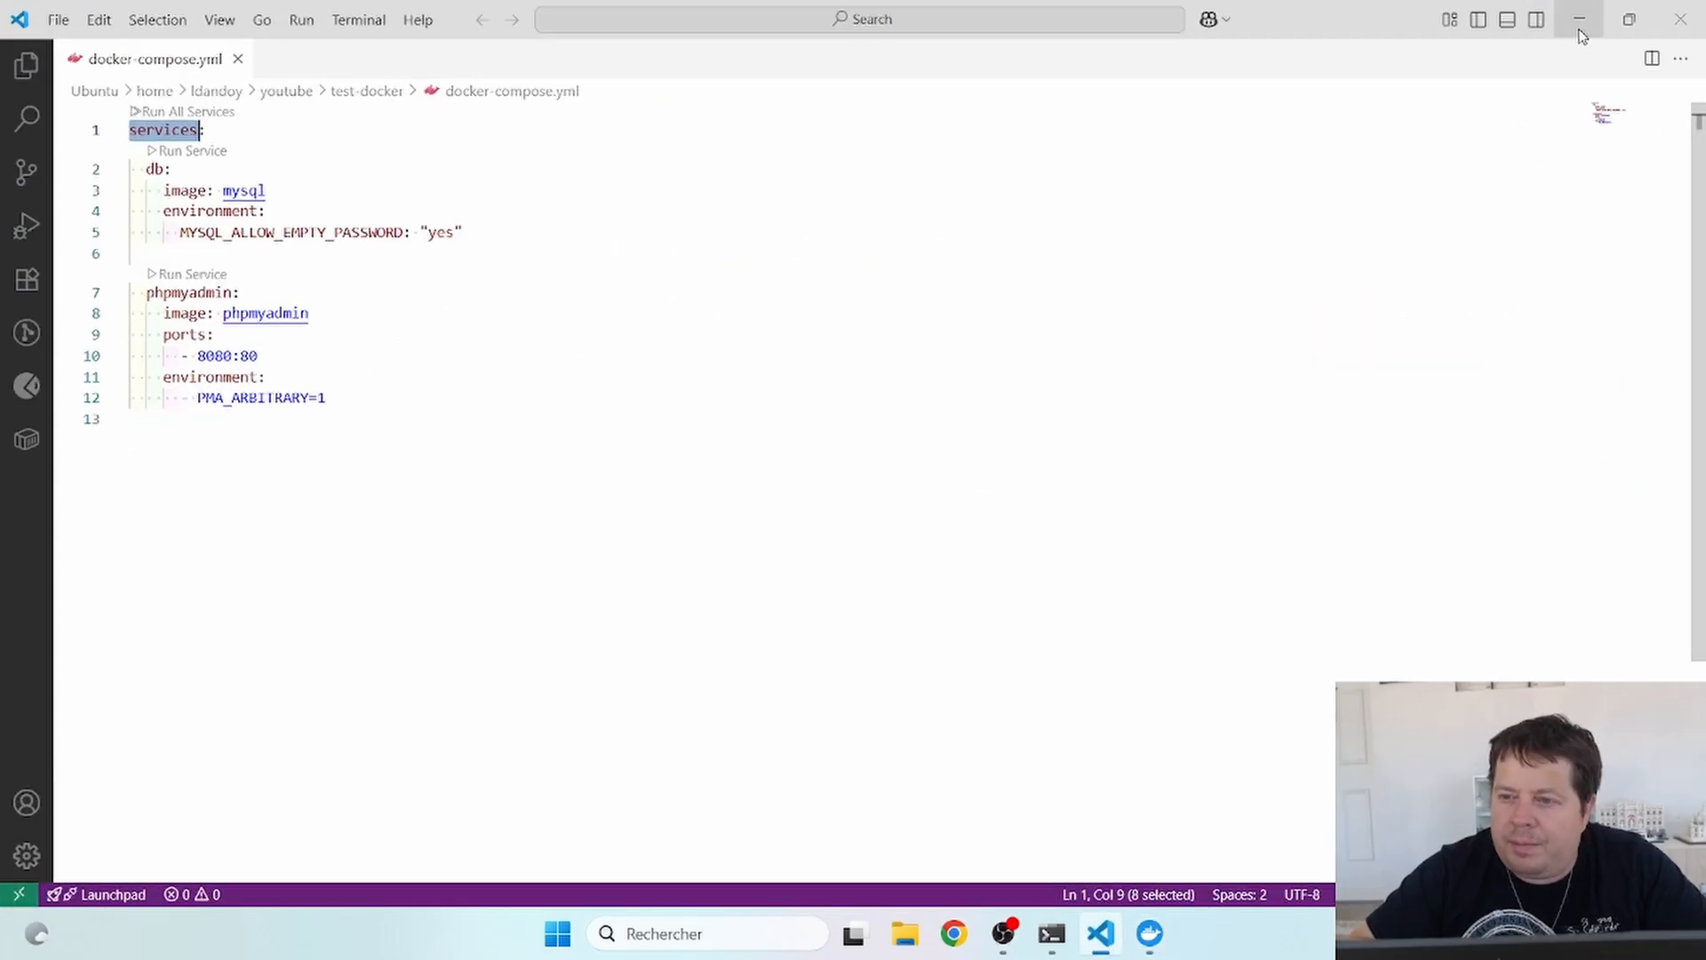
left_click(1579, 20)
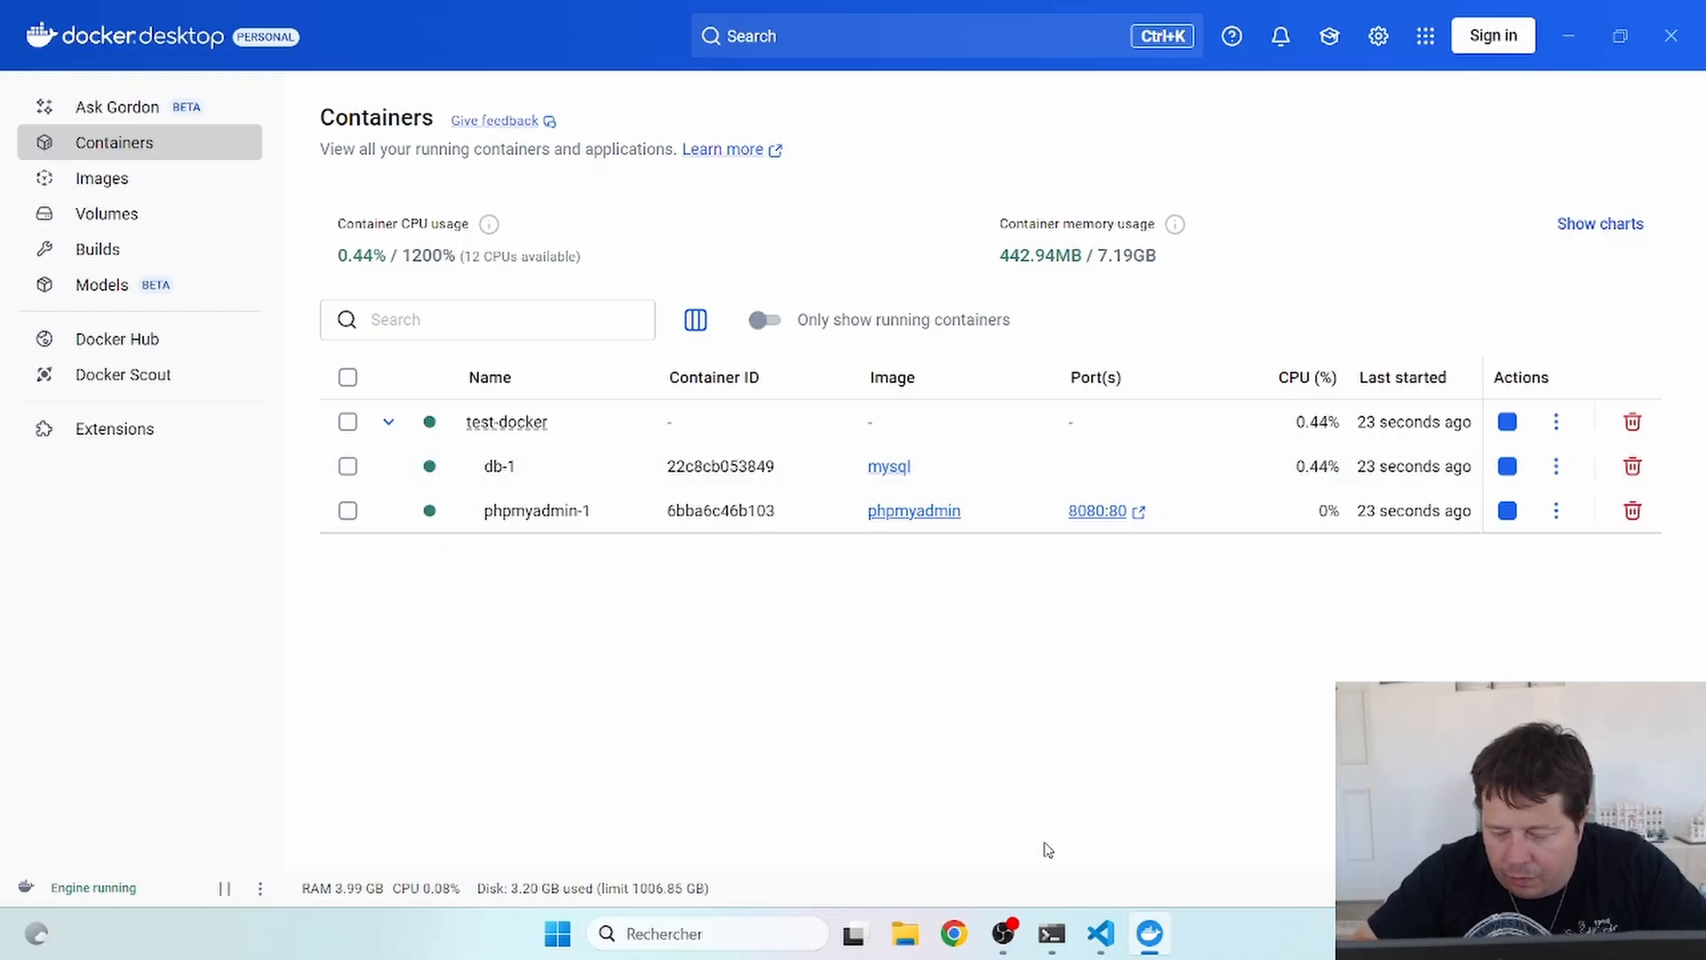
left_click(1051, 947)
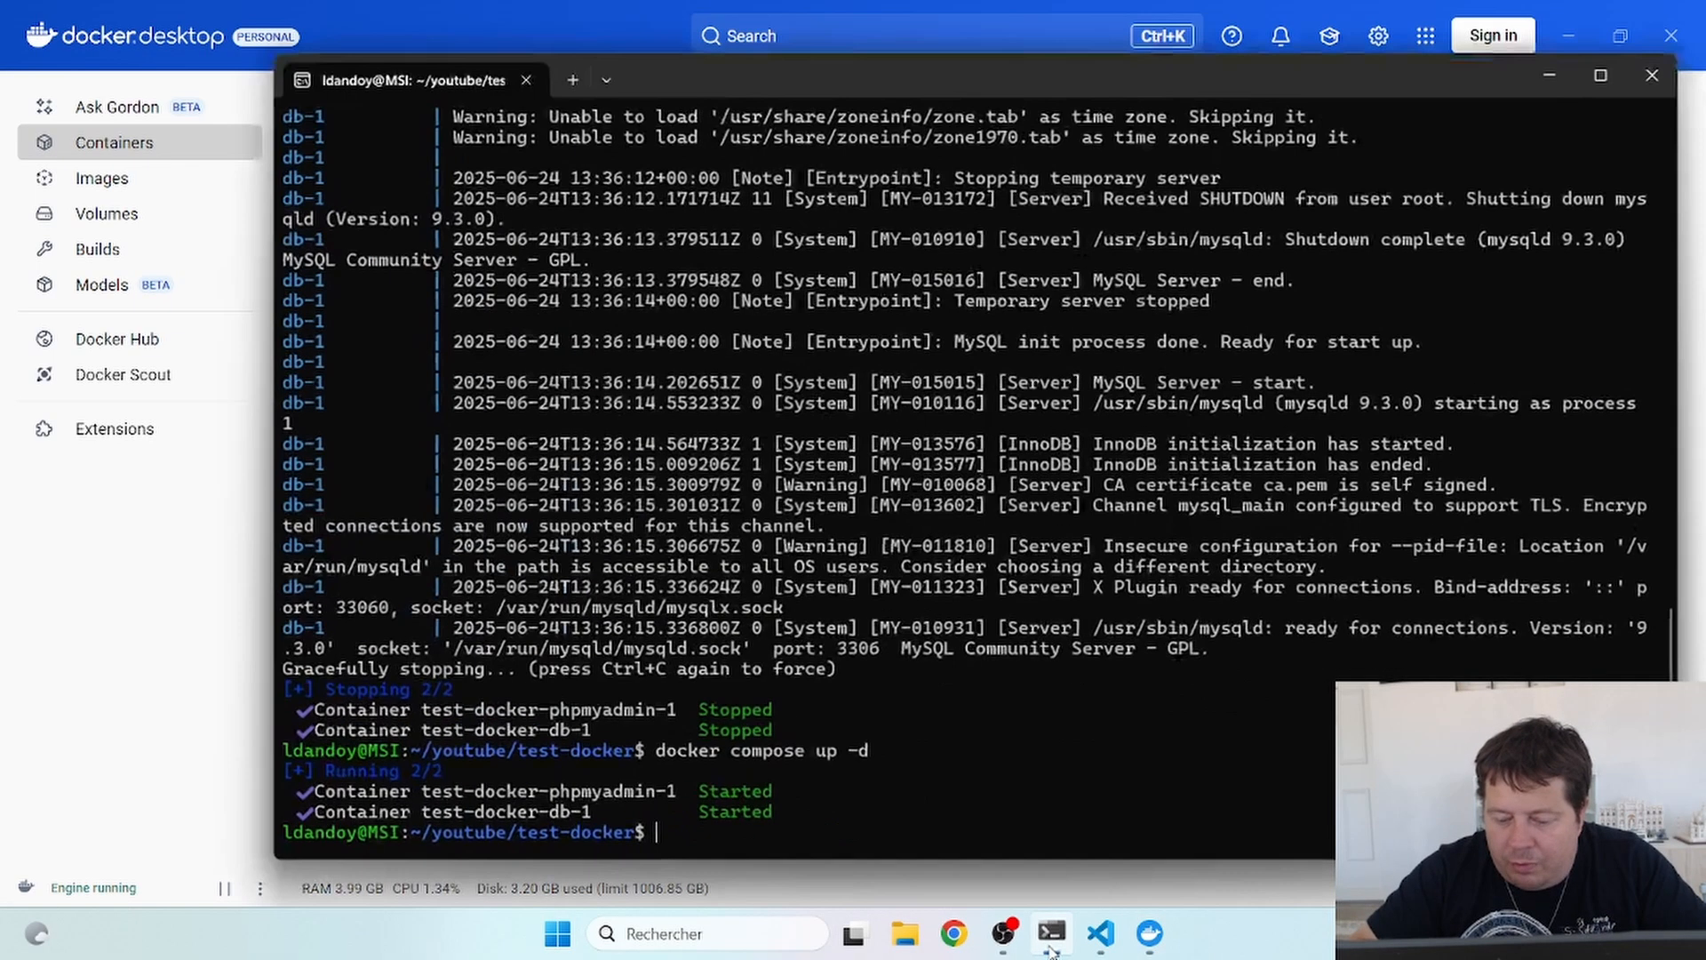
right_click(1052, 942)
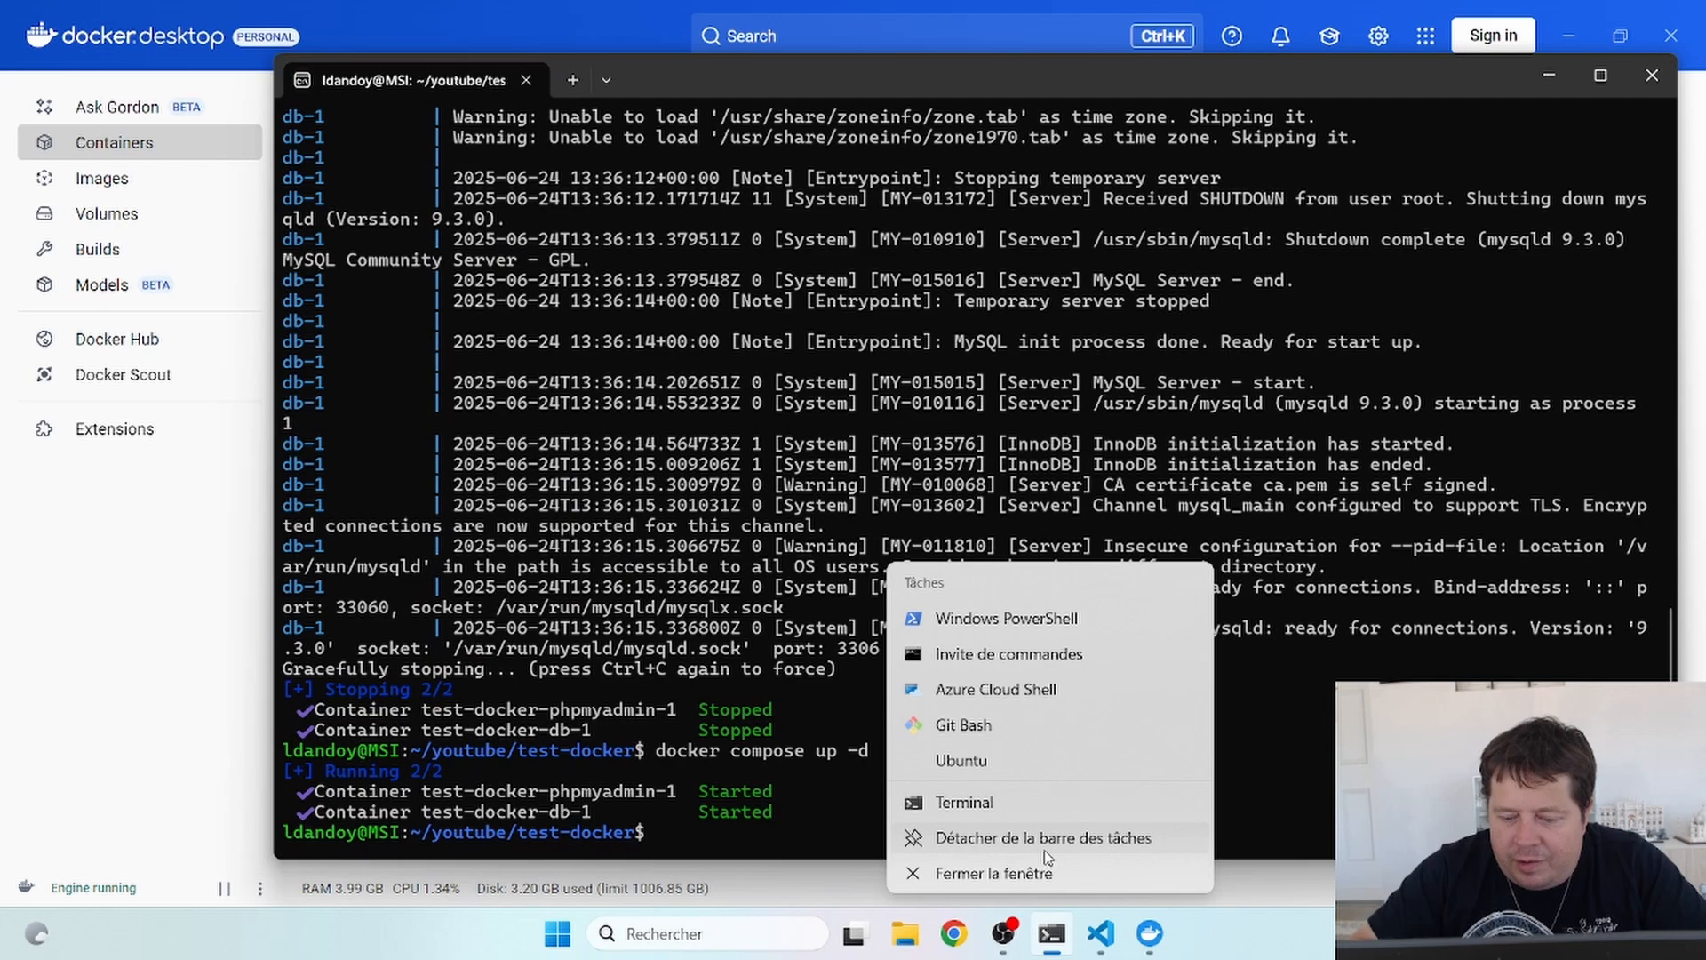
left_click(1051, 935)
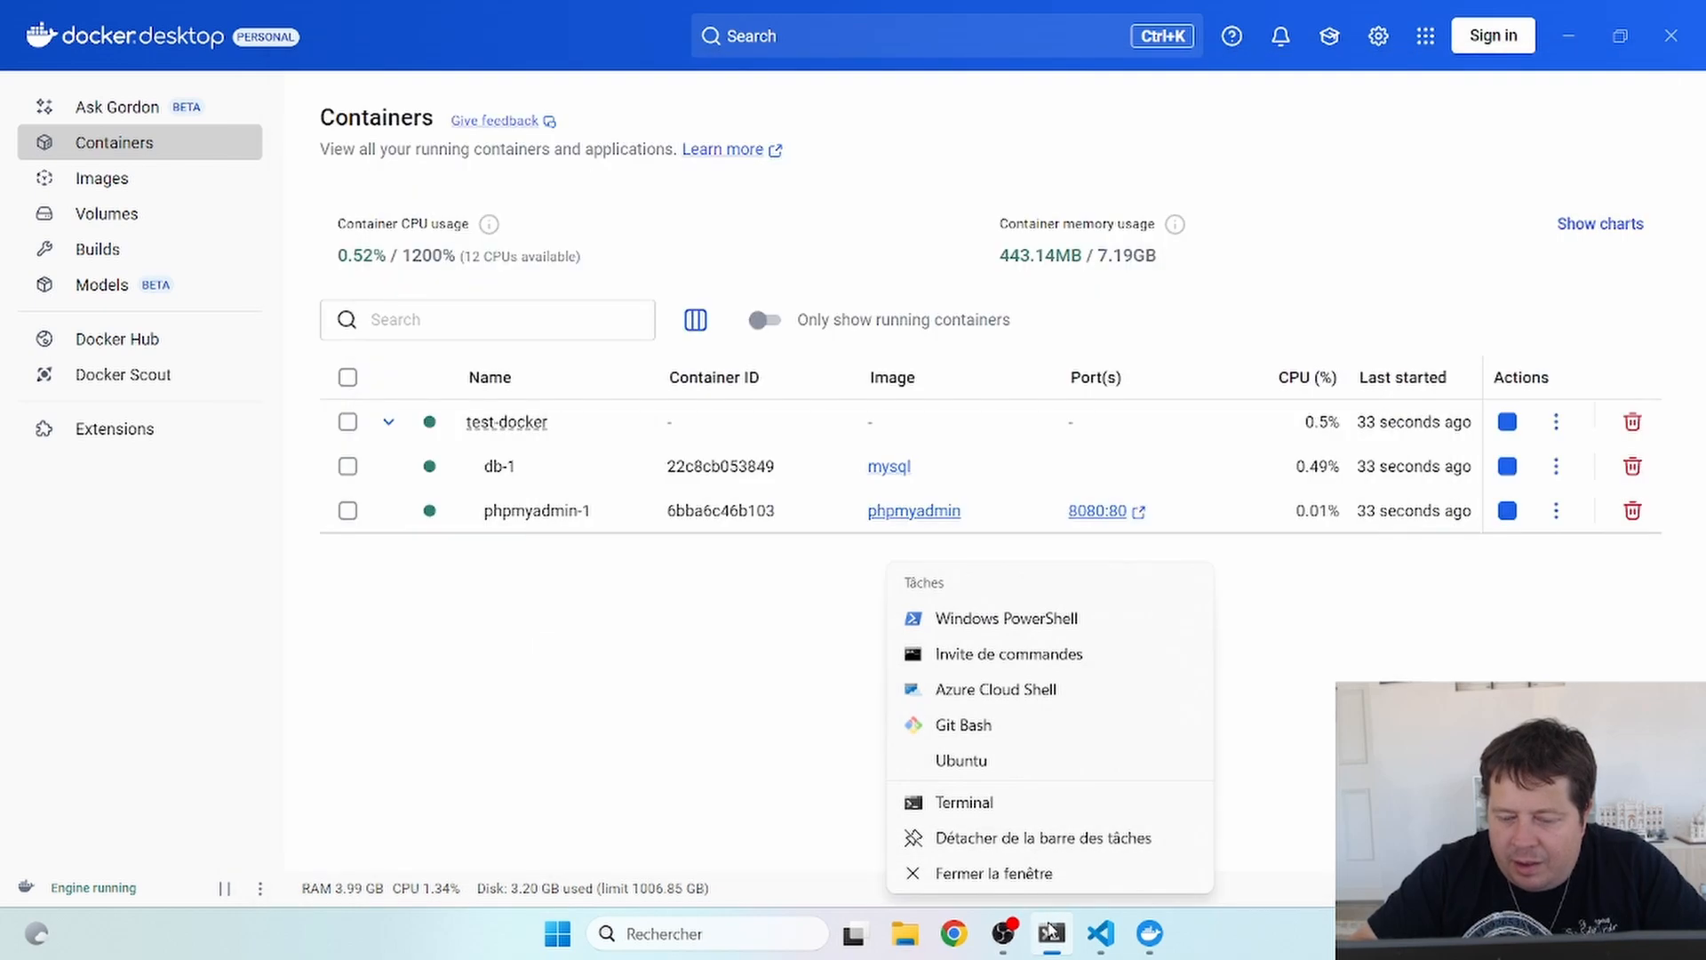
left_click(668, 656)
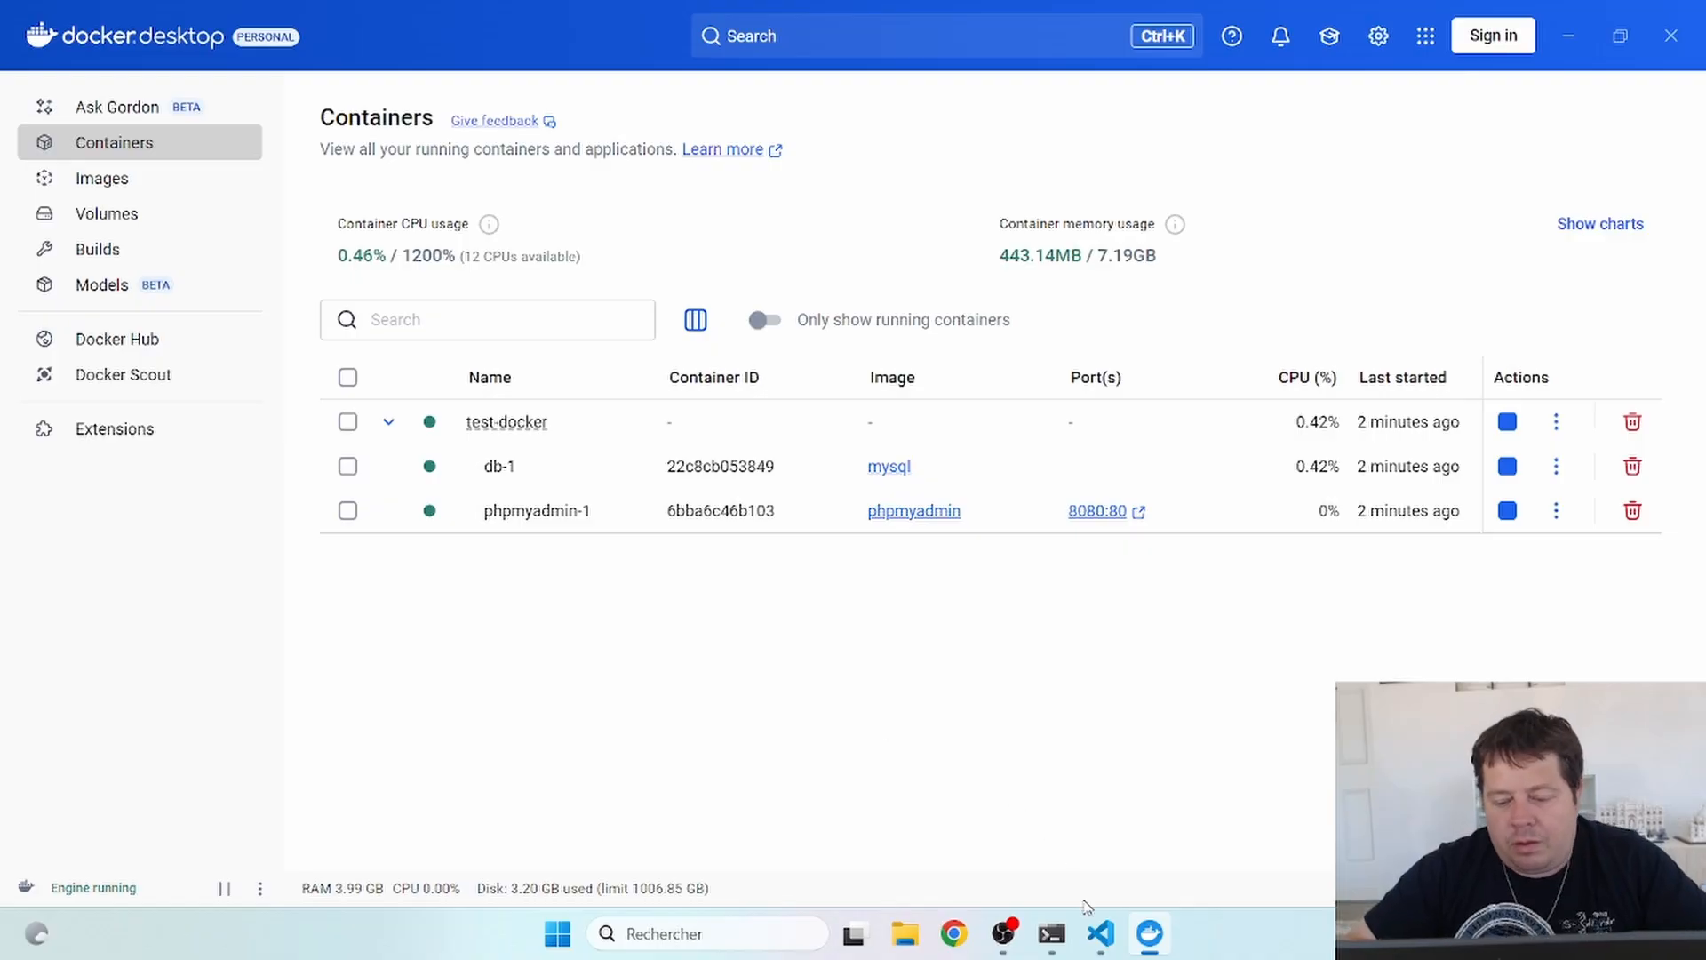
- Review the phpmyadmin service block, lines 7–12, in docker-compose.yml
left_click(1100, 933)
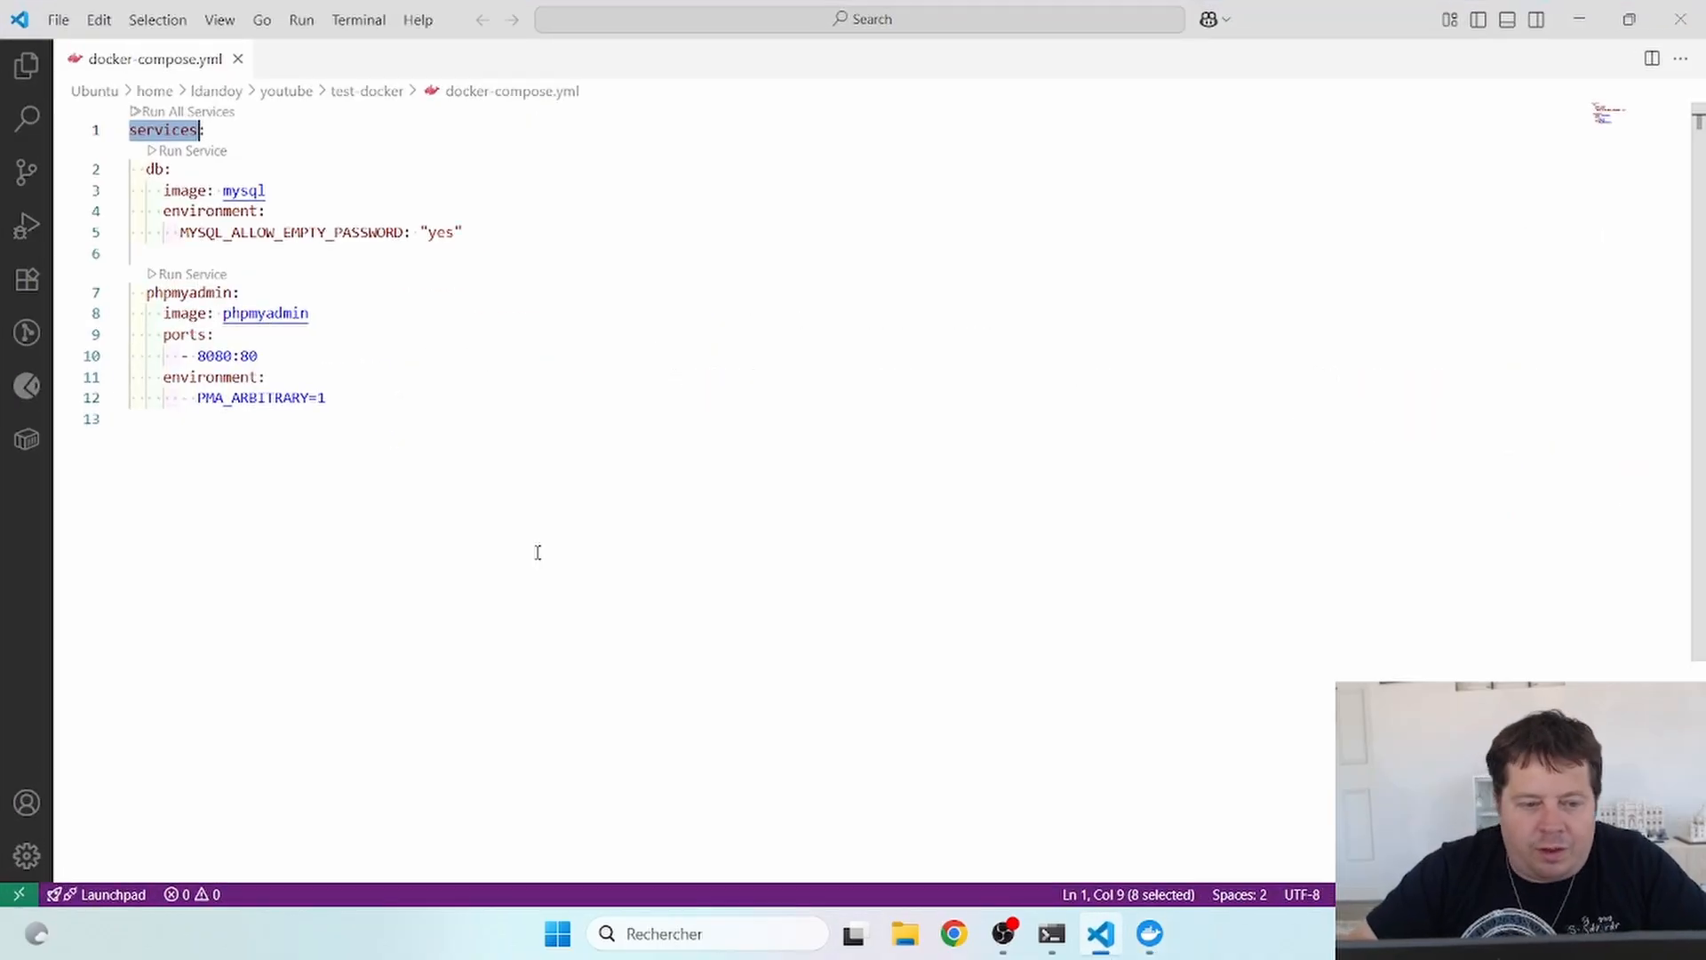
left_click(333, 378)
left_click_drag(334, 406, 122, 293)
left_click(524, 467)
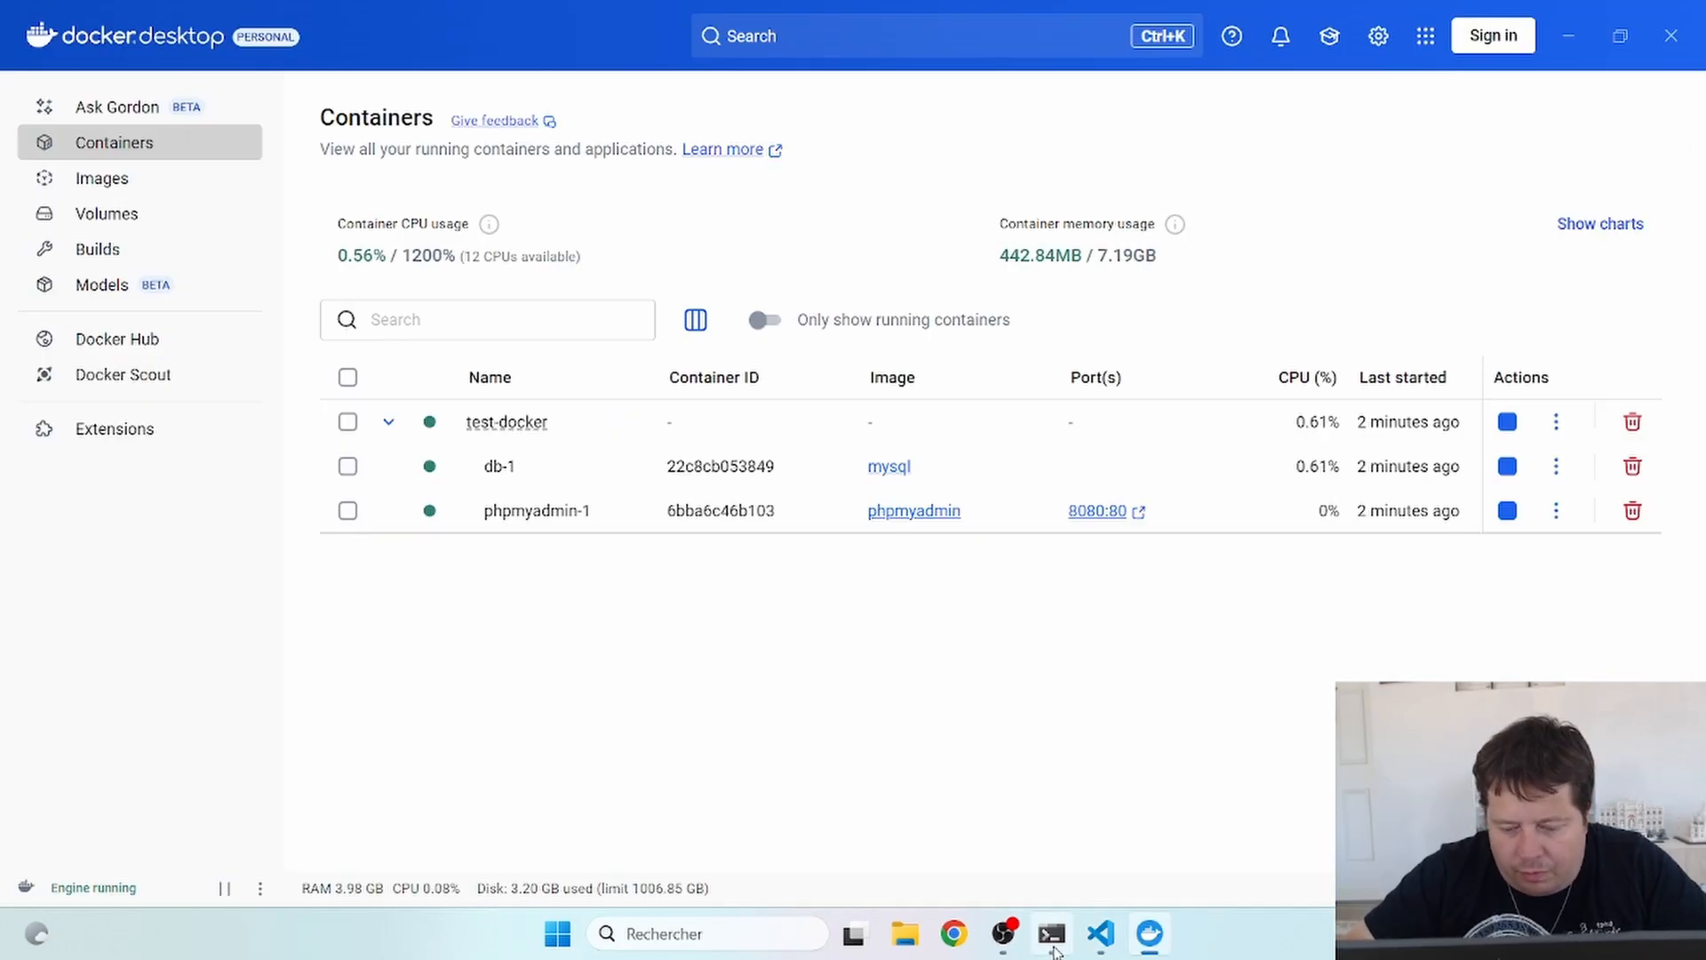
- Run docker compose down and check that Docker Desktop's Containers page is empty
left_click(1052, 933)
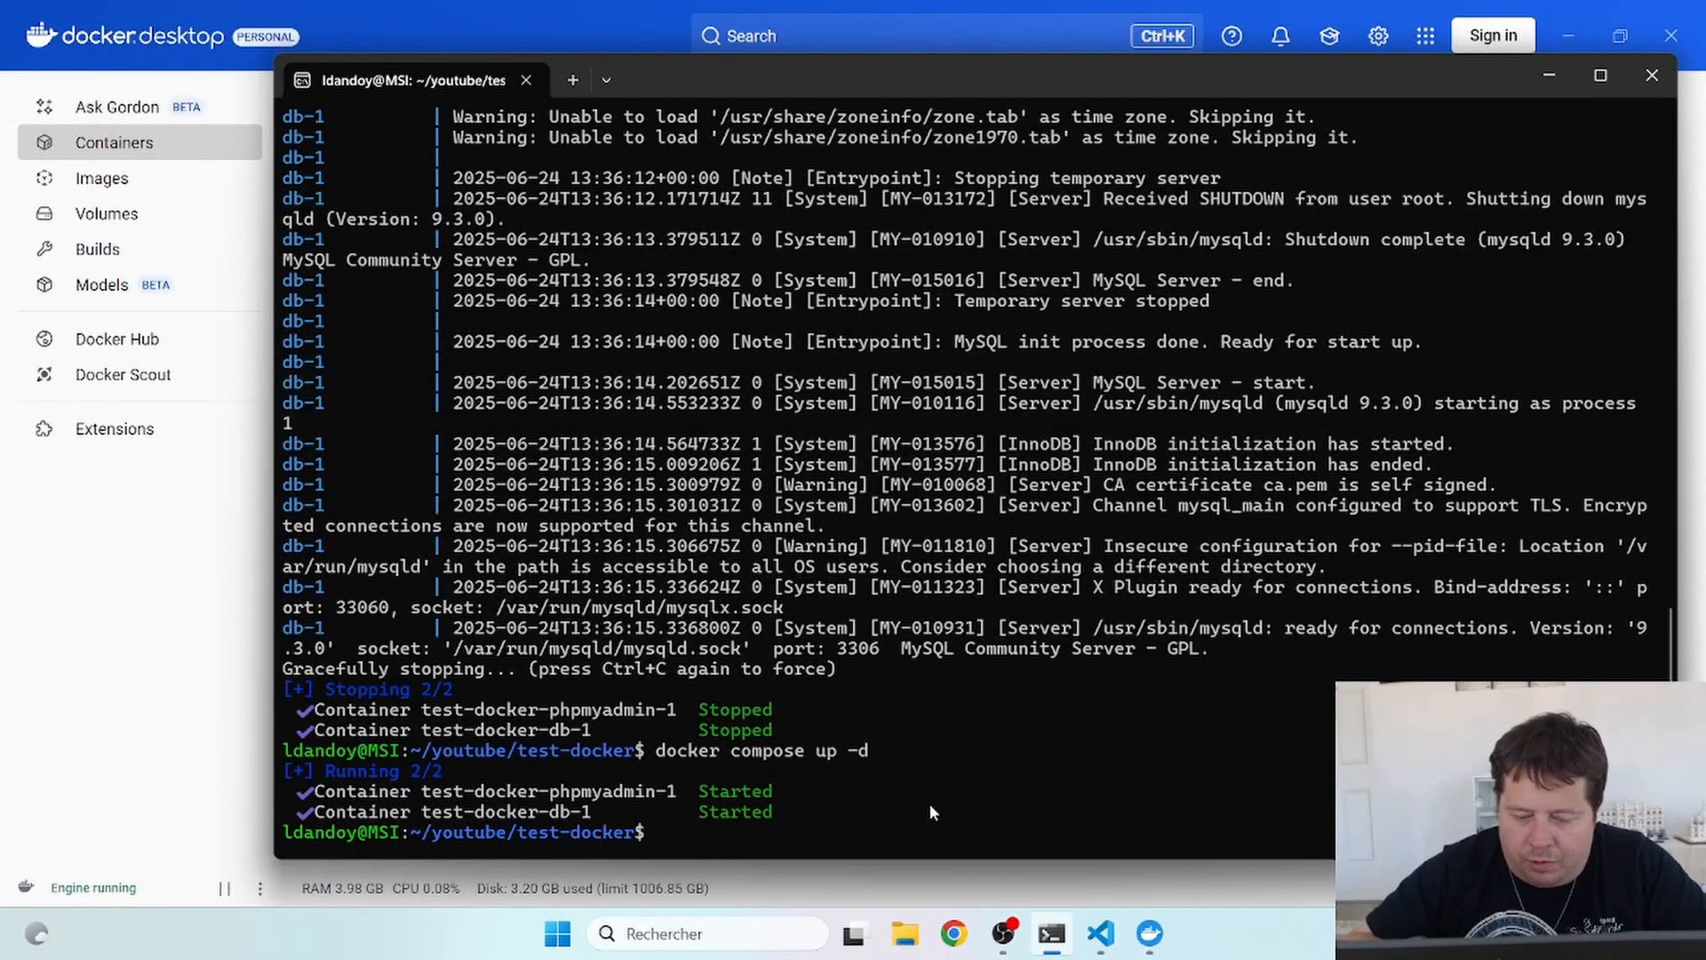
key("Up")
key("BackSpace")
key("BackSpace")
key("BackSpace")
key("BackSpace")
key("BackSpace")
key("BackSpace")
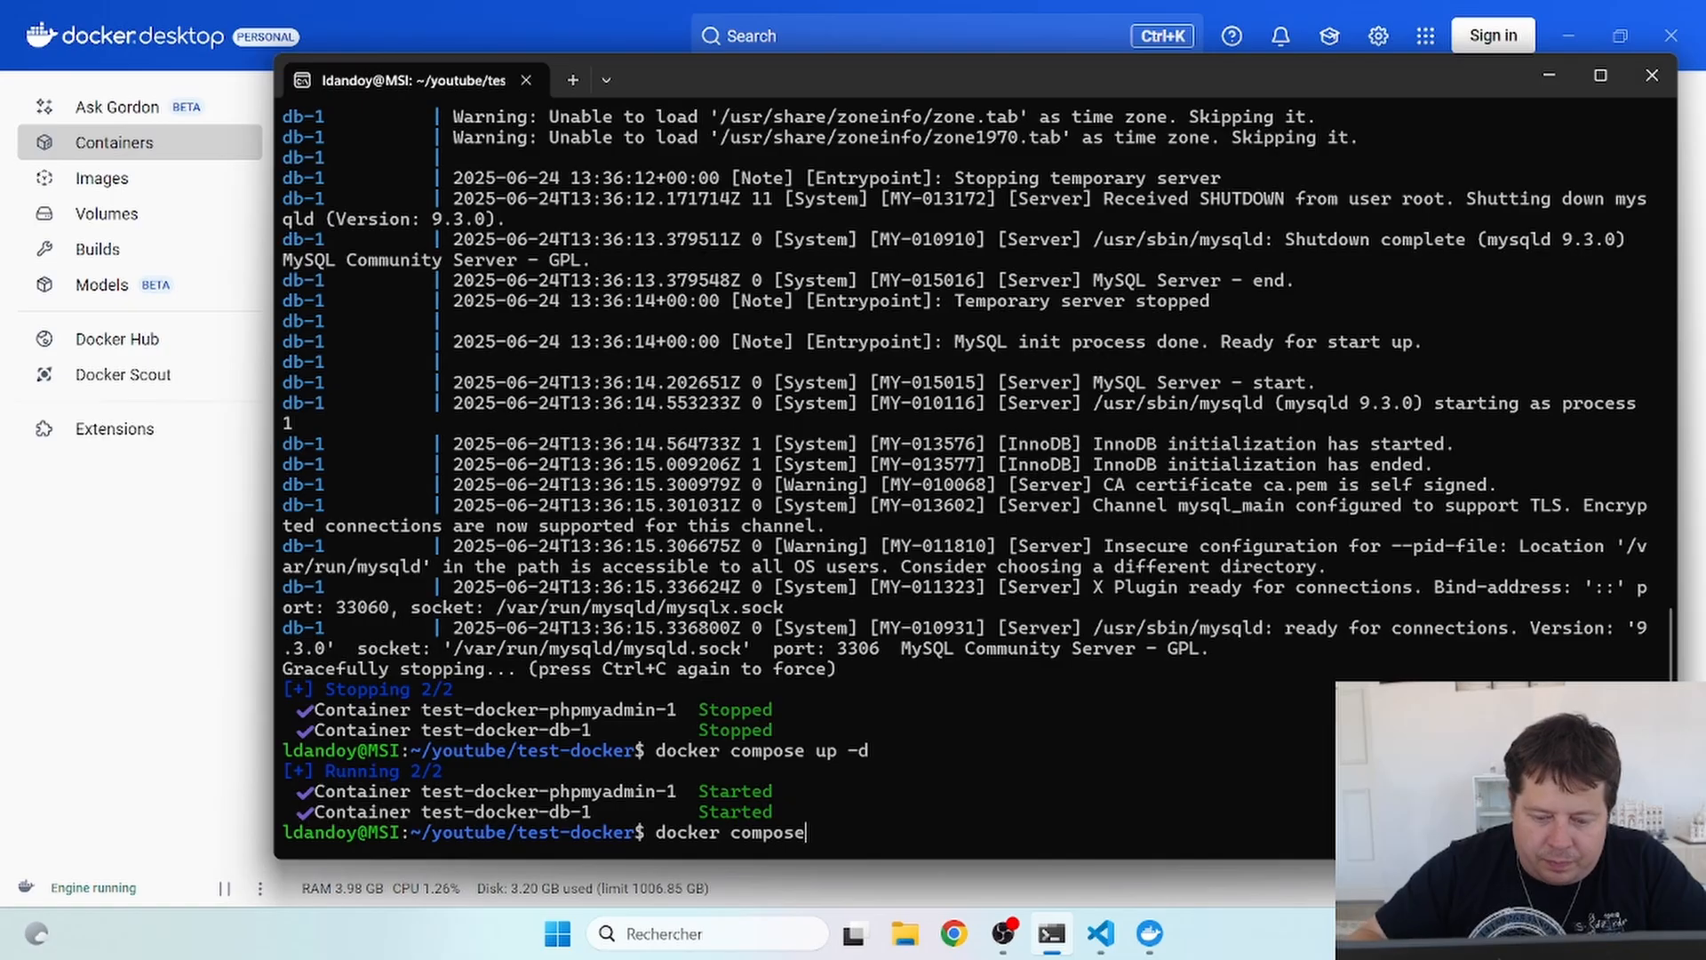
type("down")
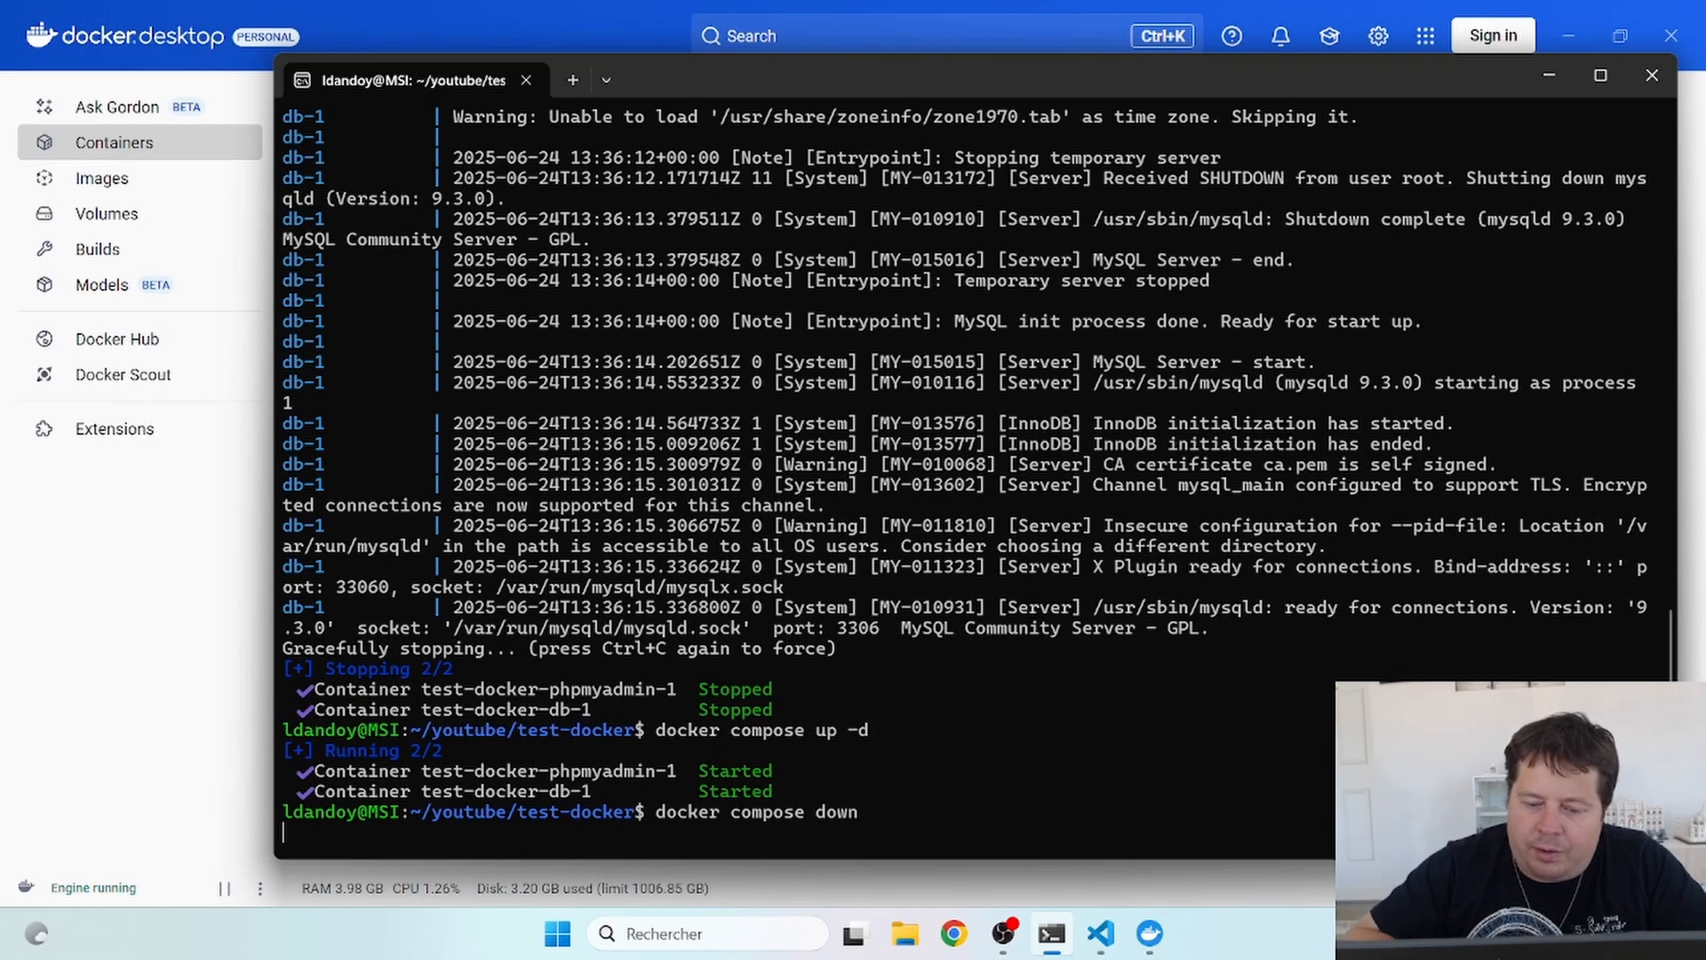
key("Return")
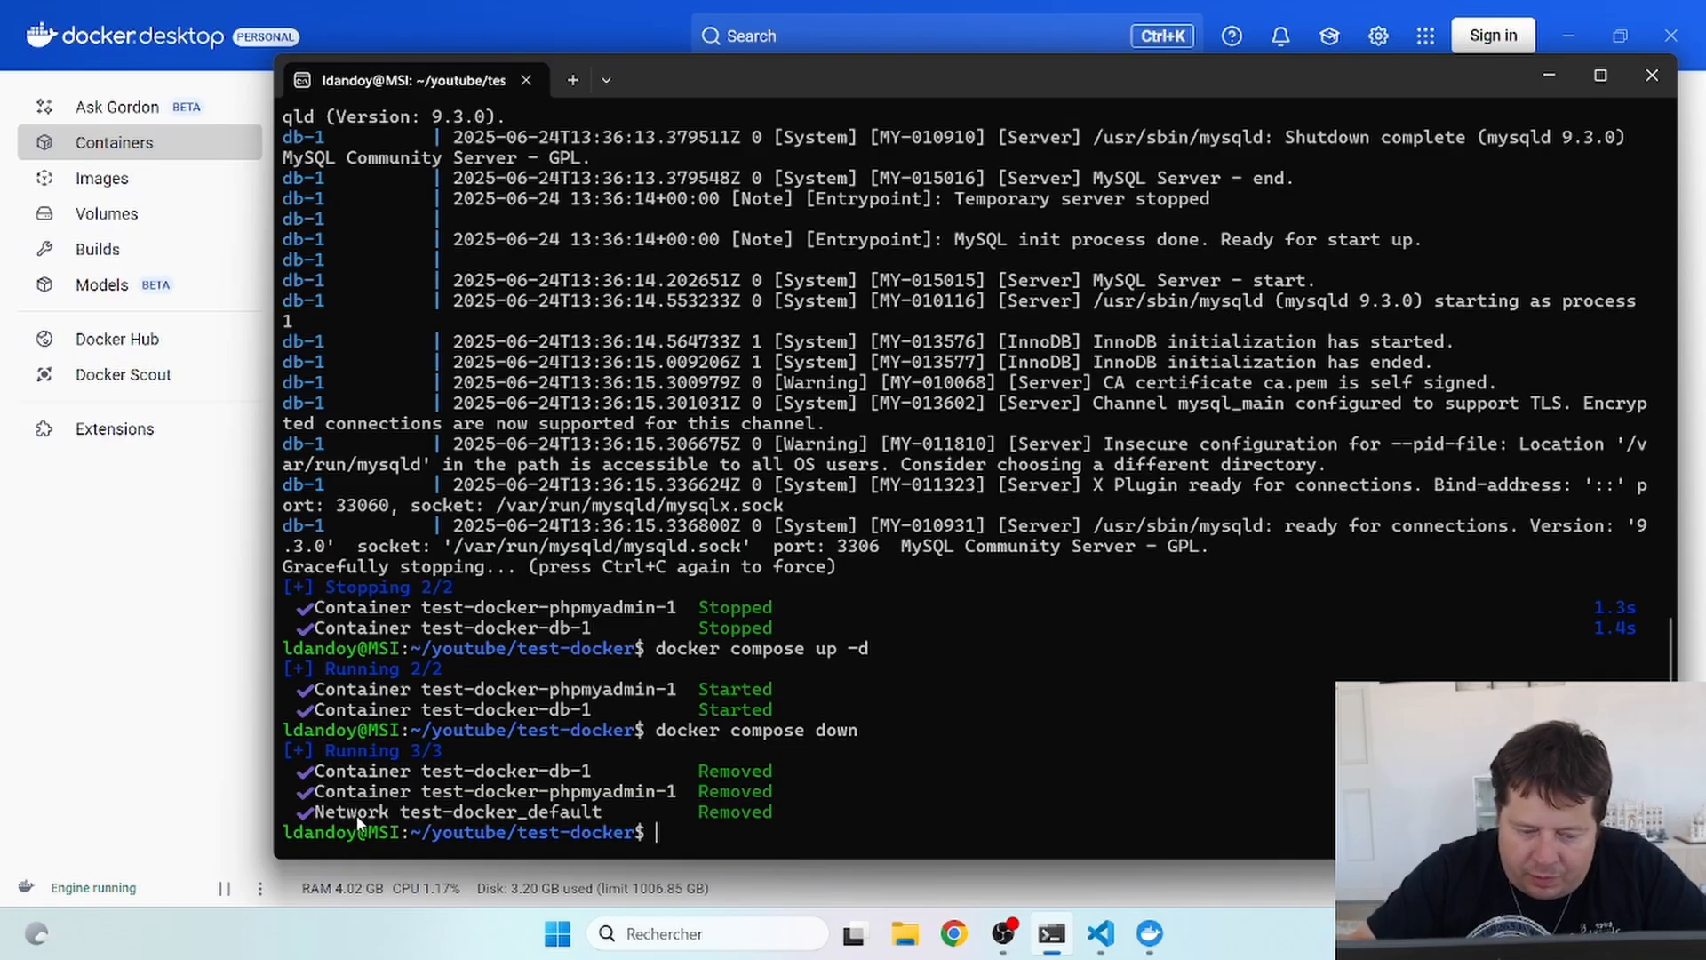
left_click(178, 711)
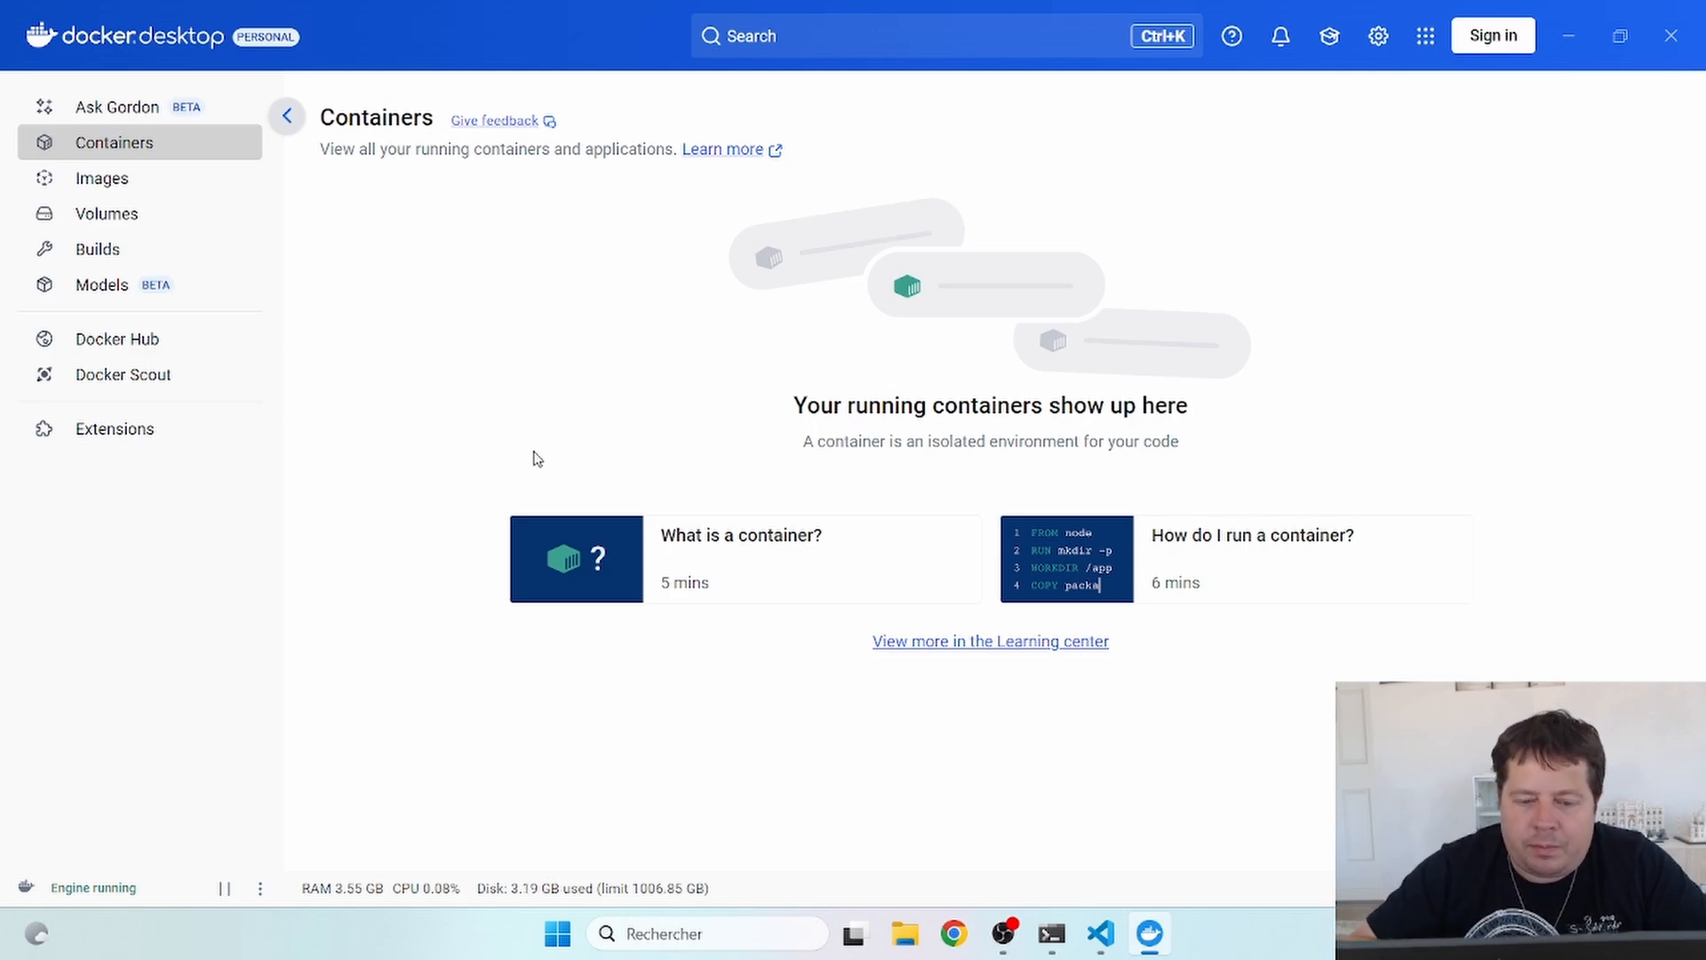
- Add DATABSE: "test youtube" under the db environment in docker-compose.yml and save it
left_click(1100, 933)
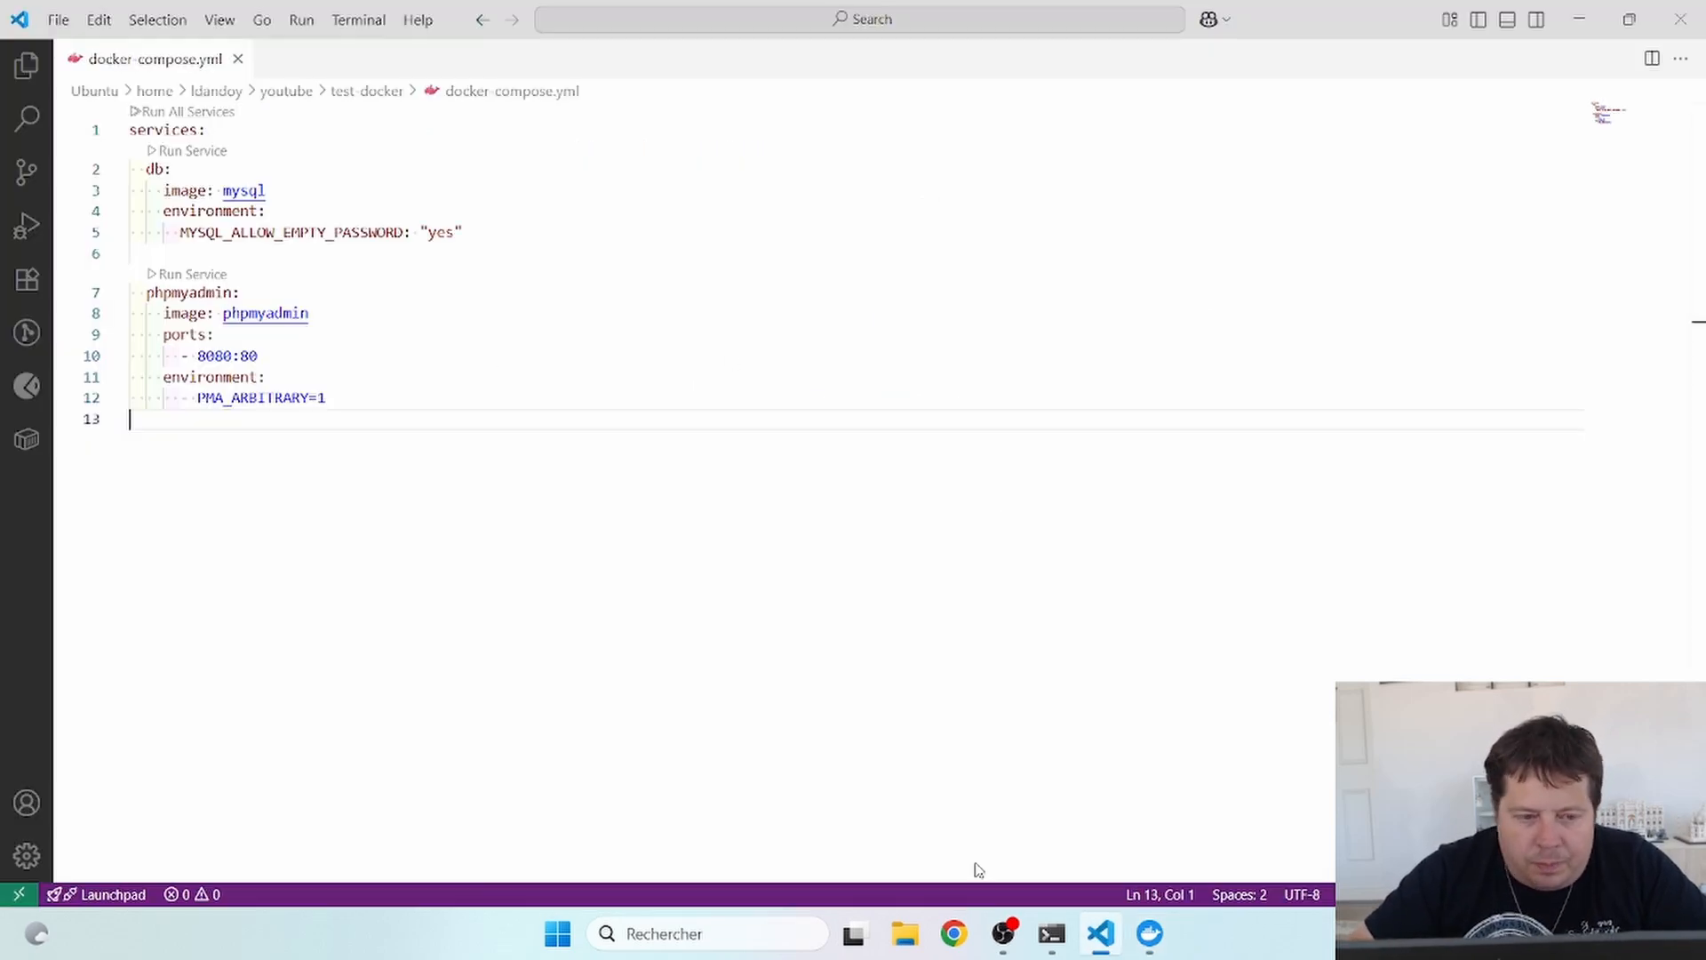
left_click(508, 229)
key("Return")
type("DAT")
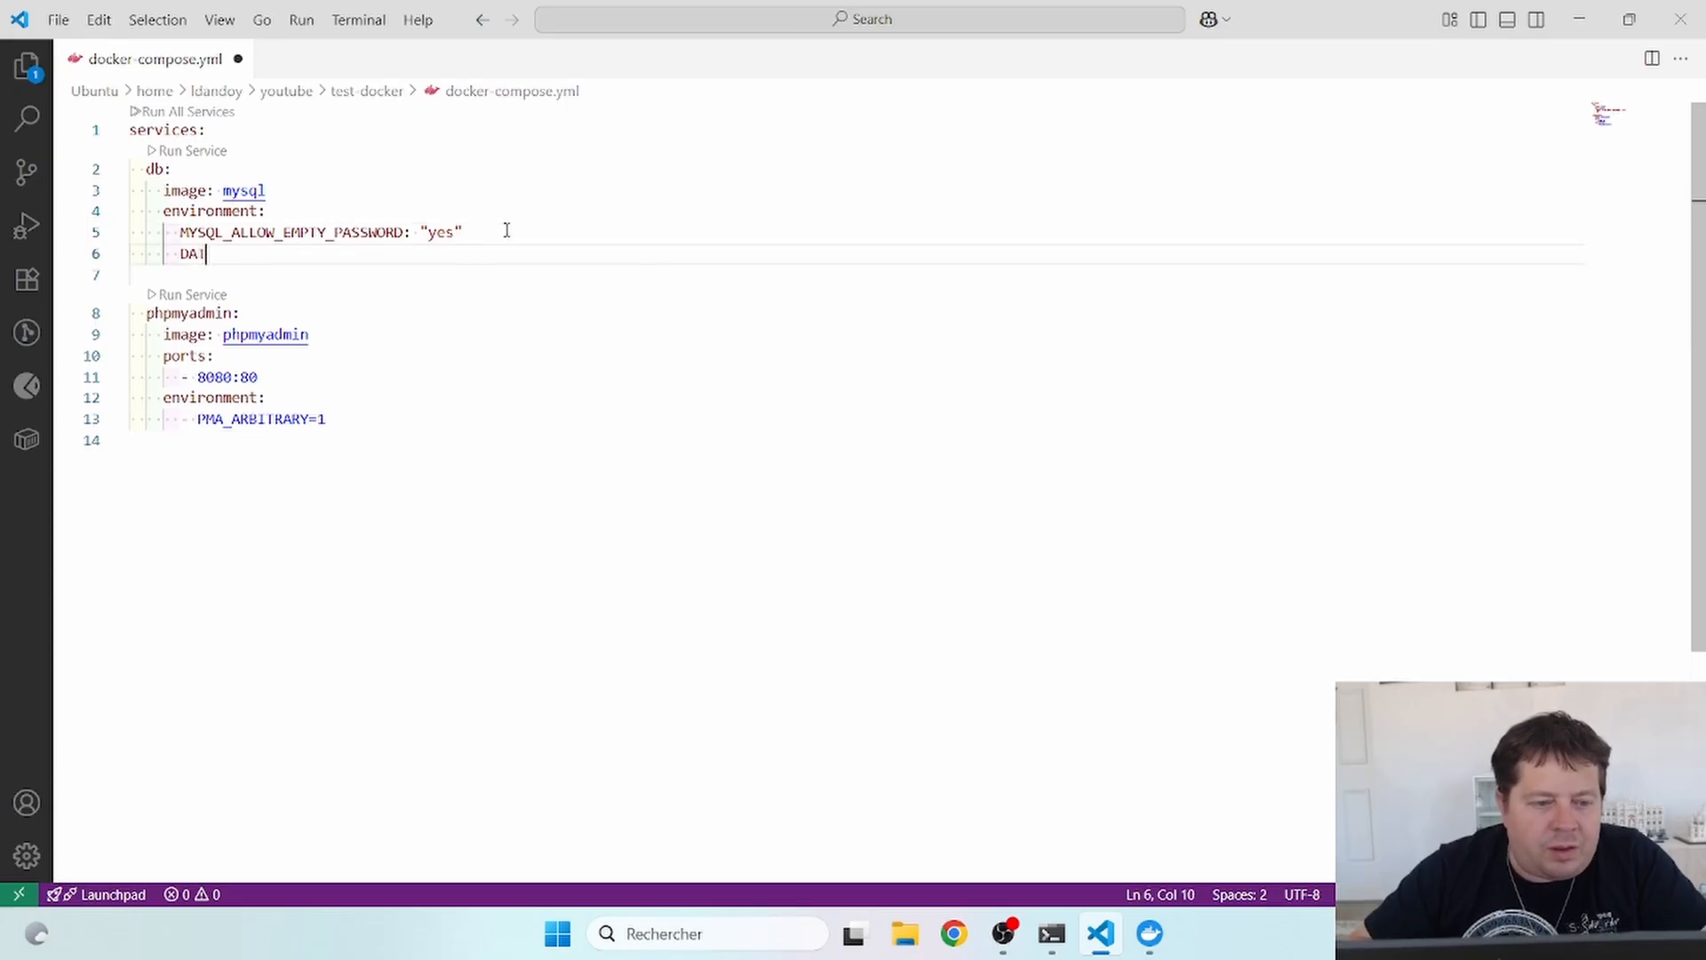
type("ABSE")
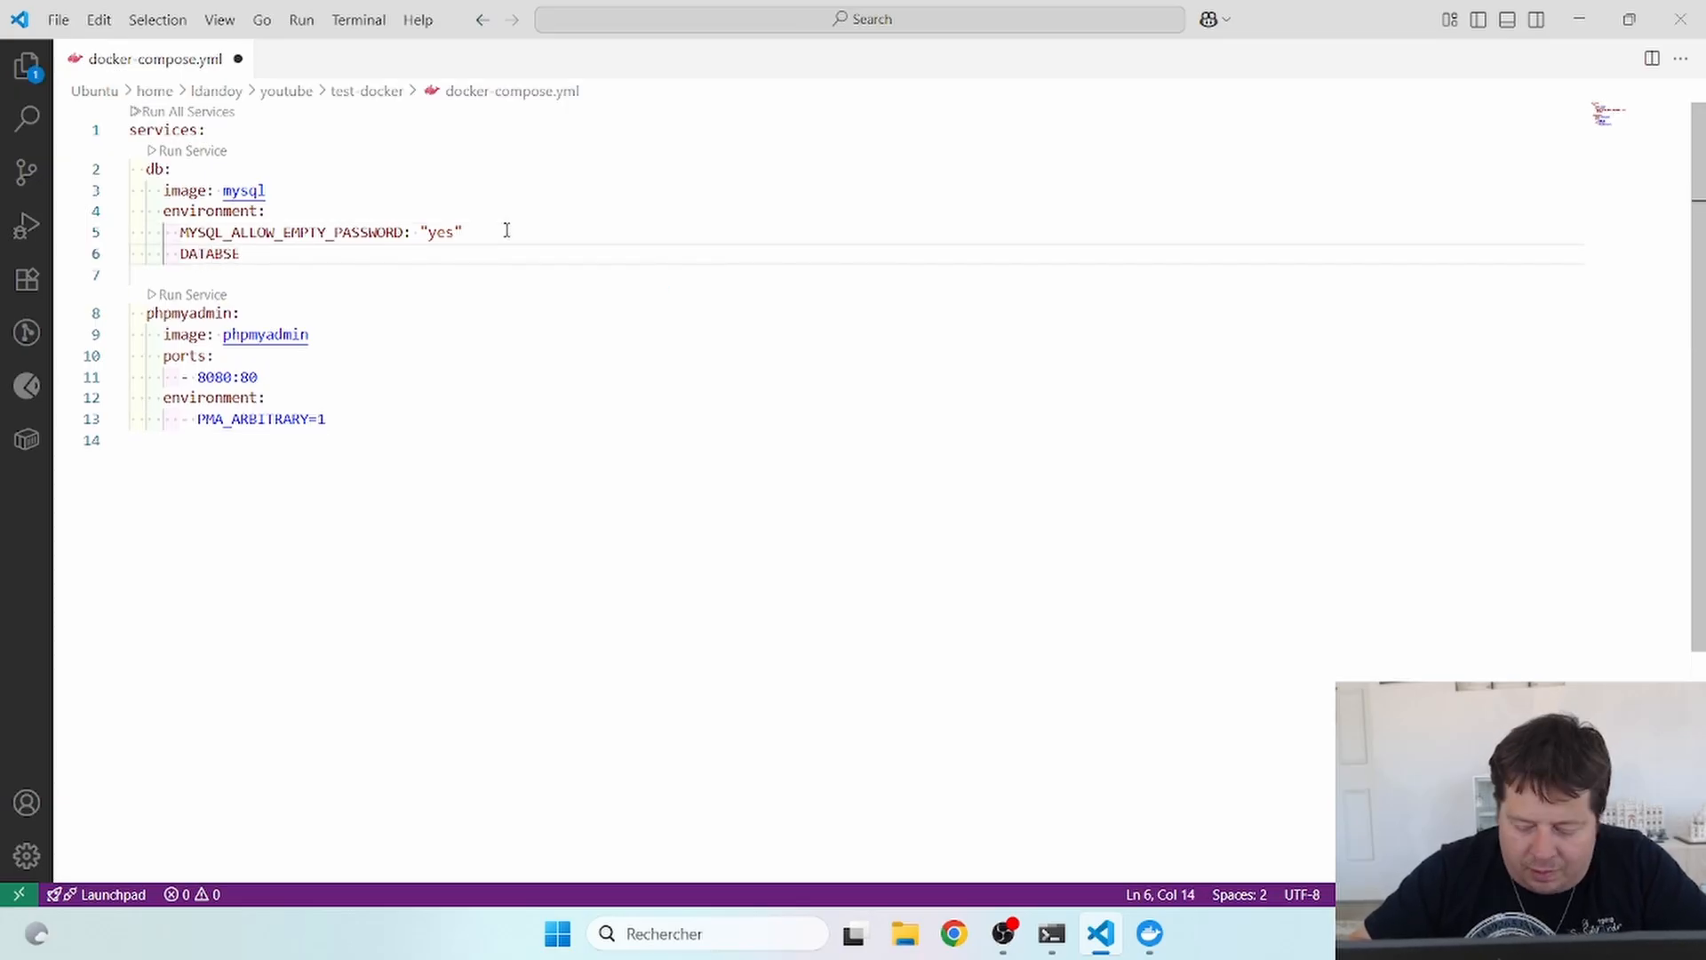
type(": \"")
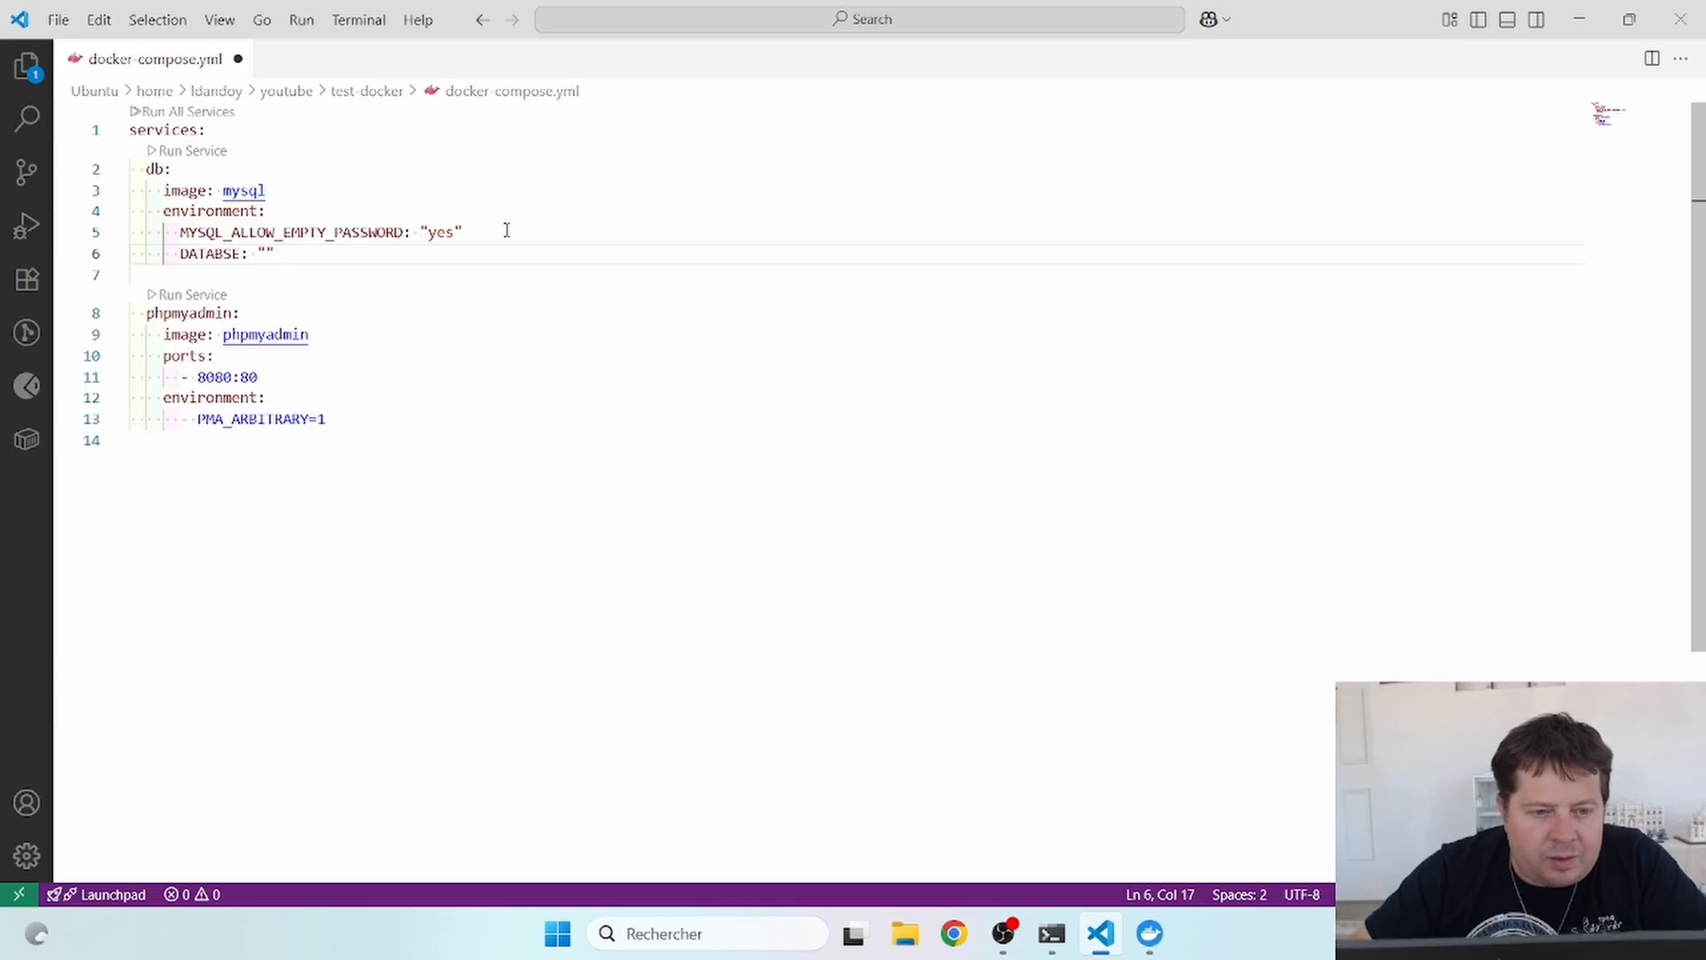
type("test ")
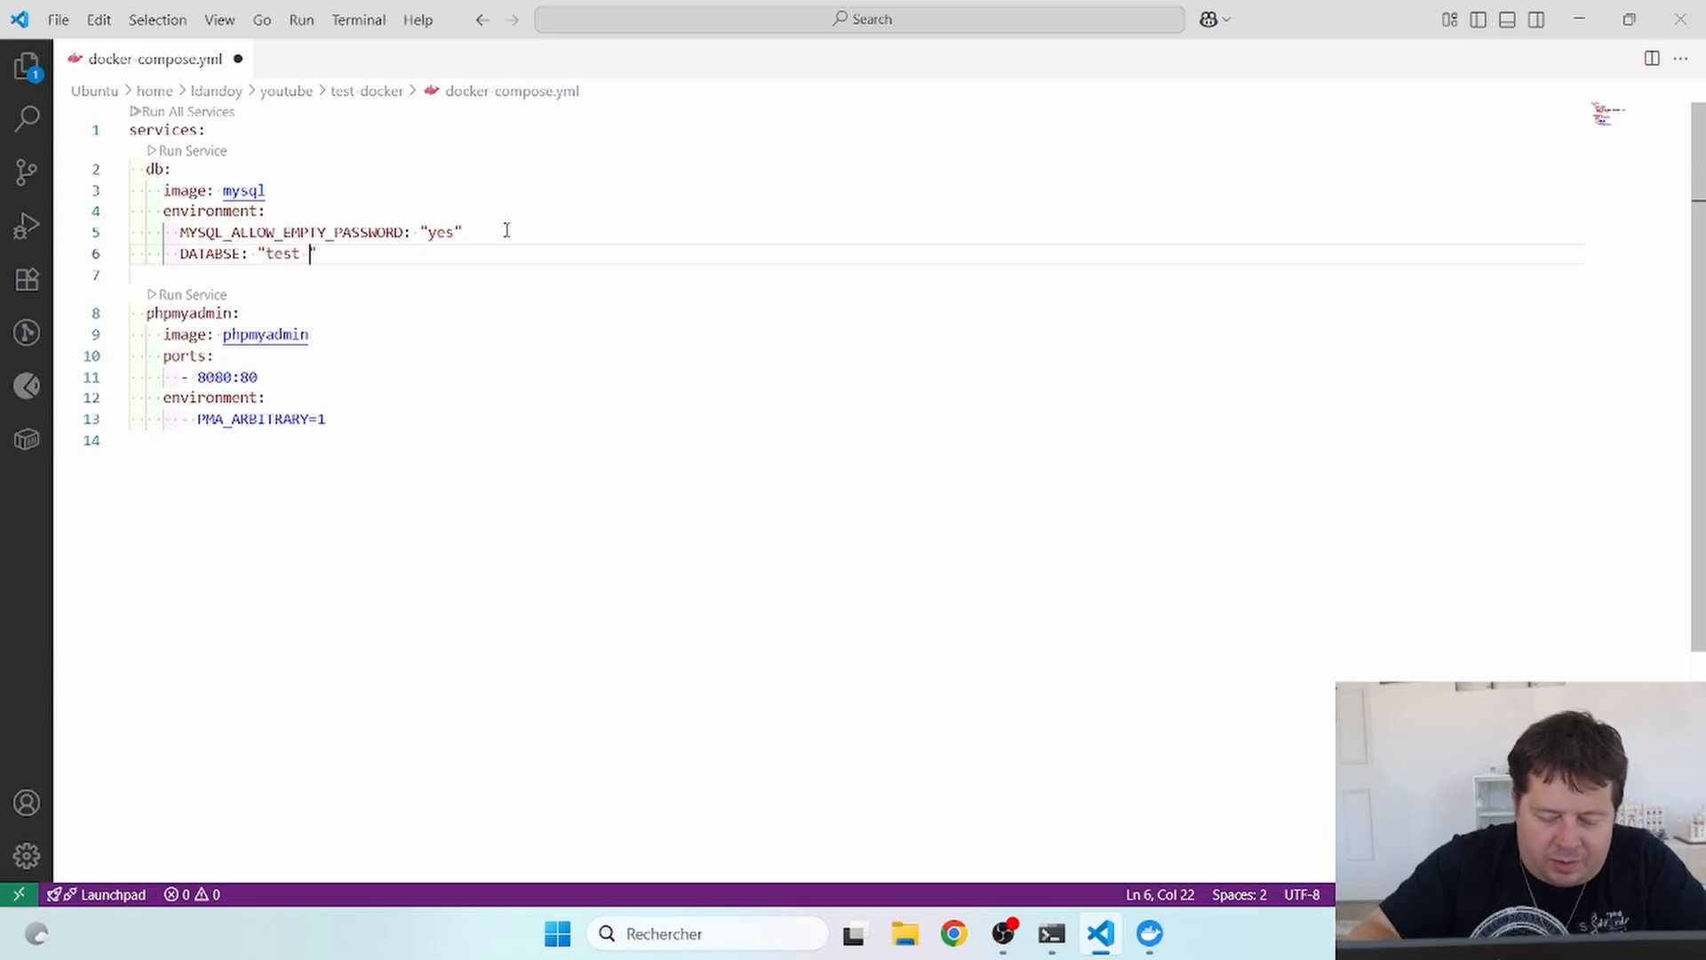
type("yt")
type("outube")
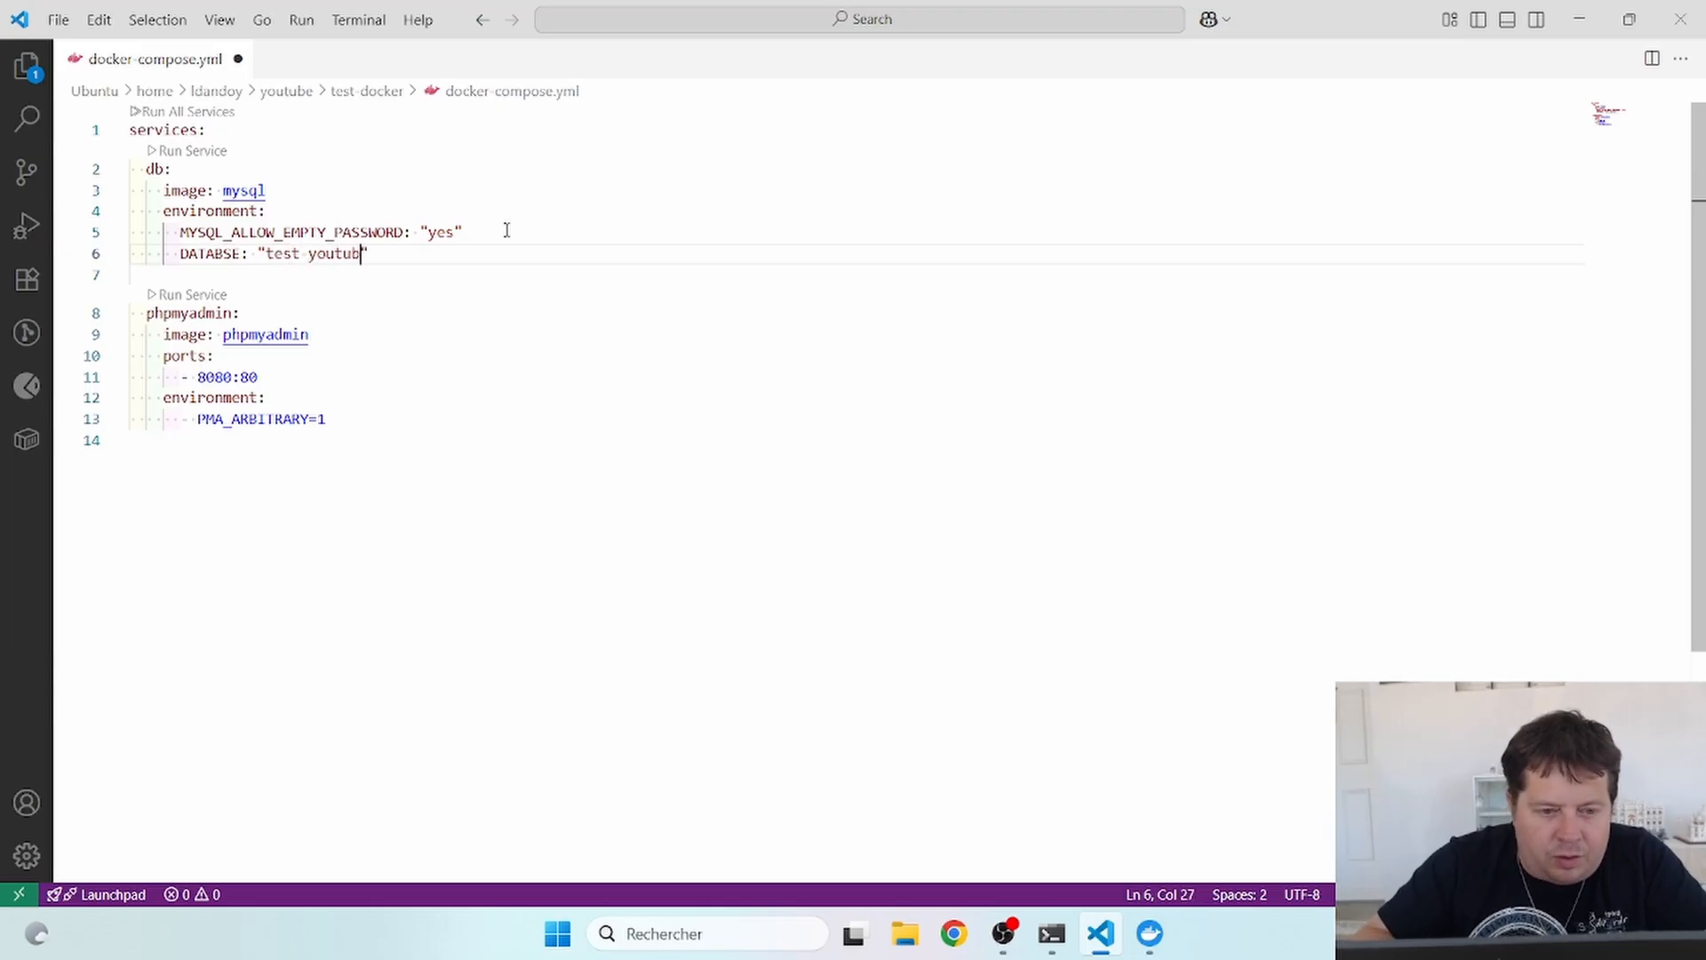
key("ctrl+s")
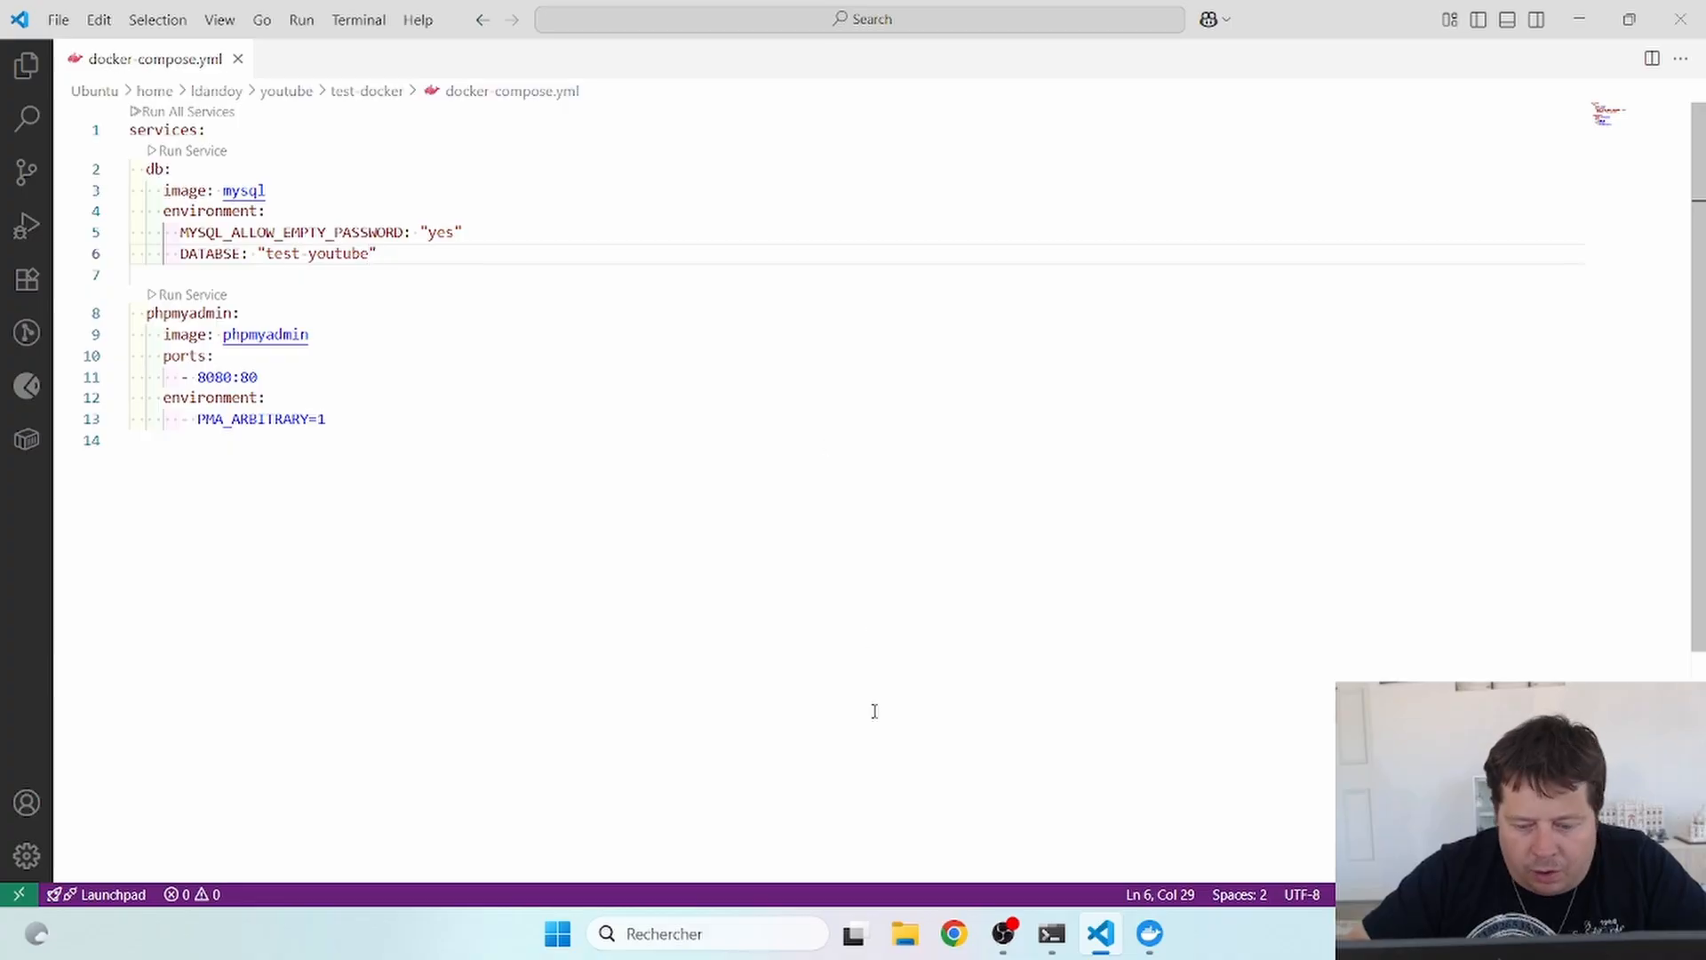
left_click(955, 933)
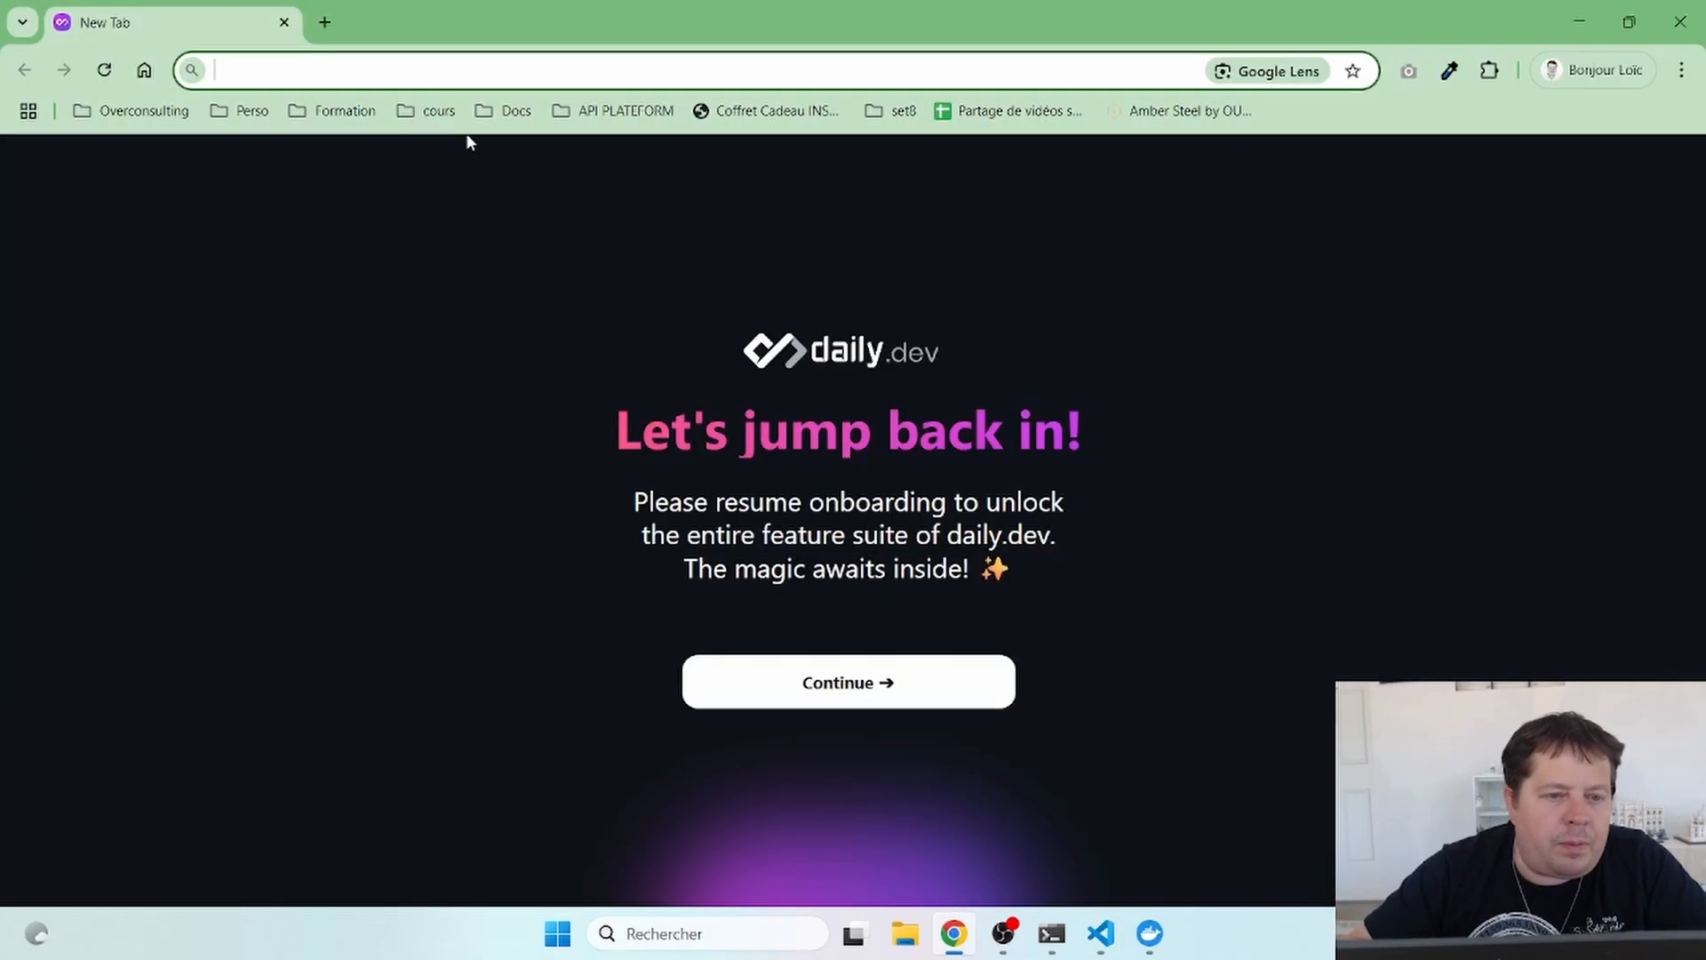
- Find Docker Hub through Google and open the official mysql image page
type("docker hub")
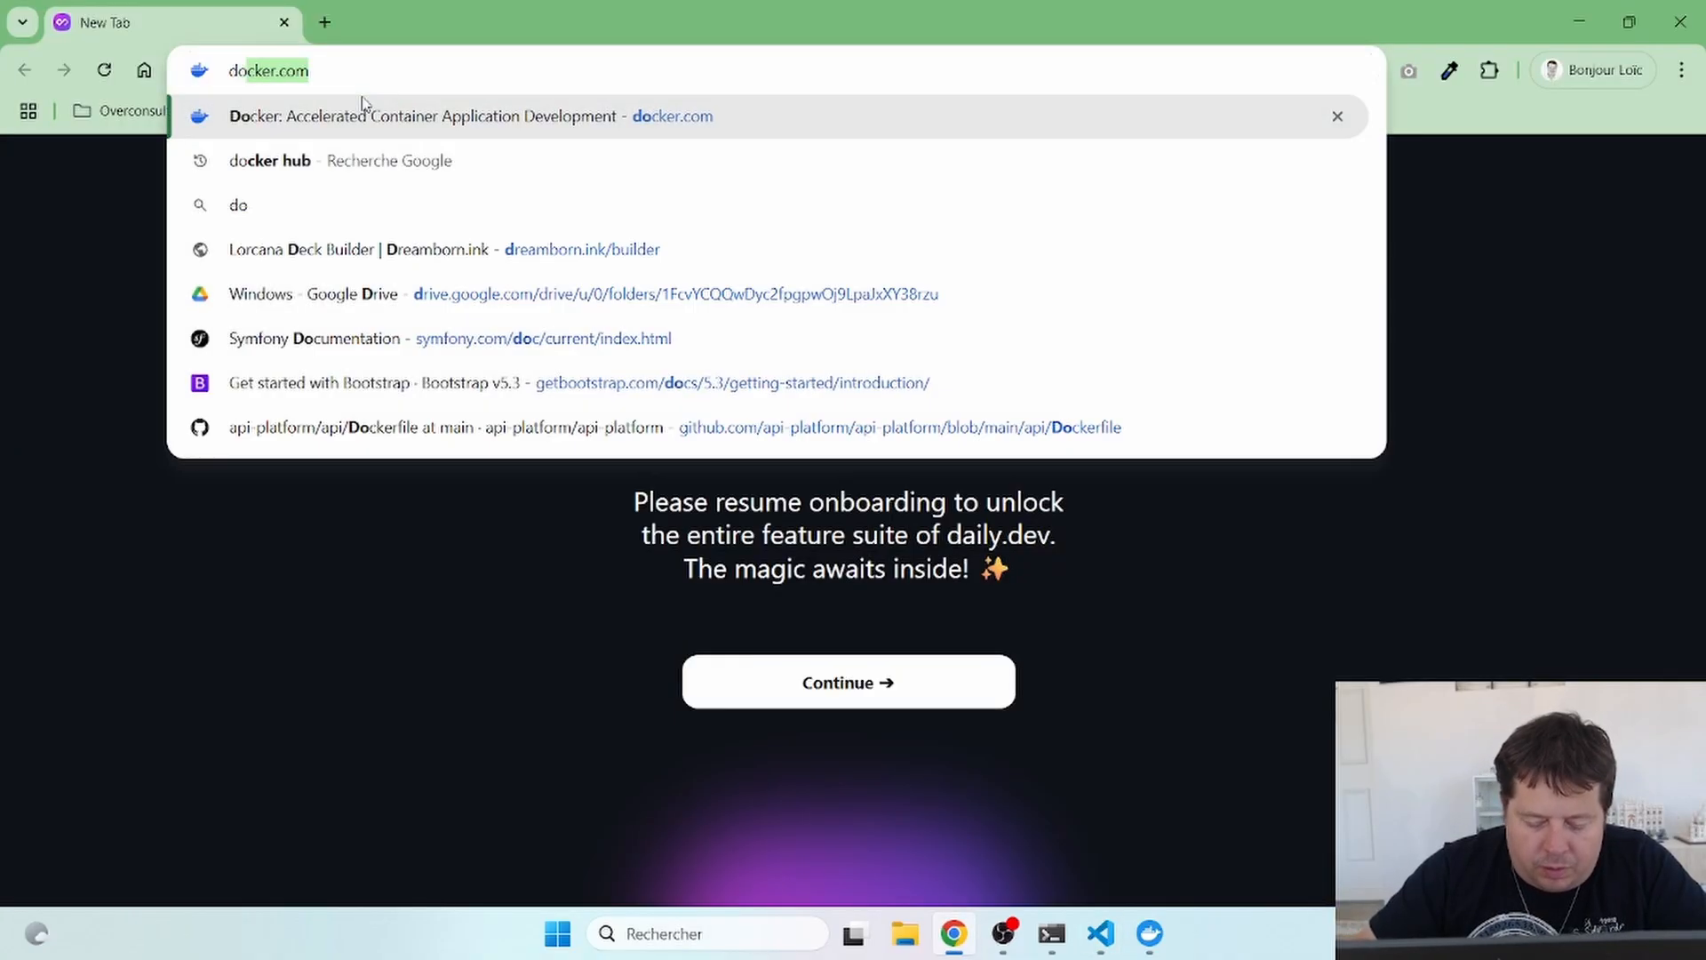
key("Return")
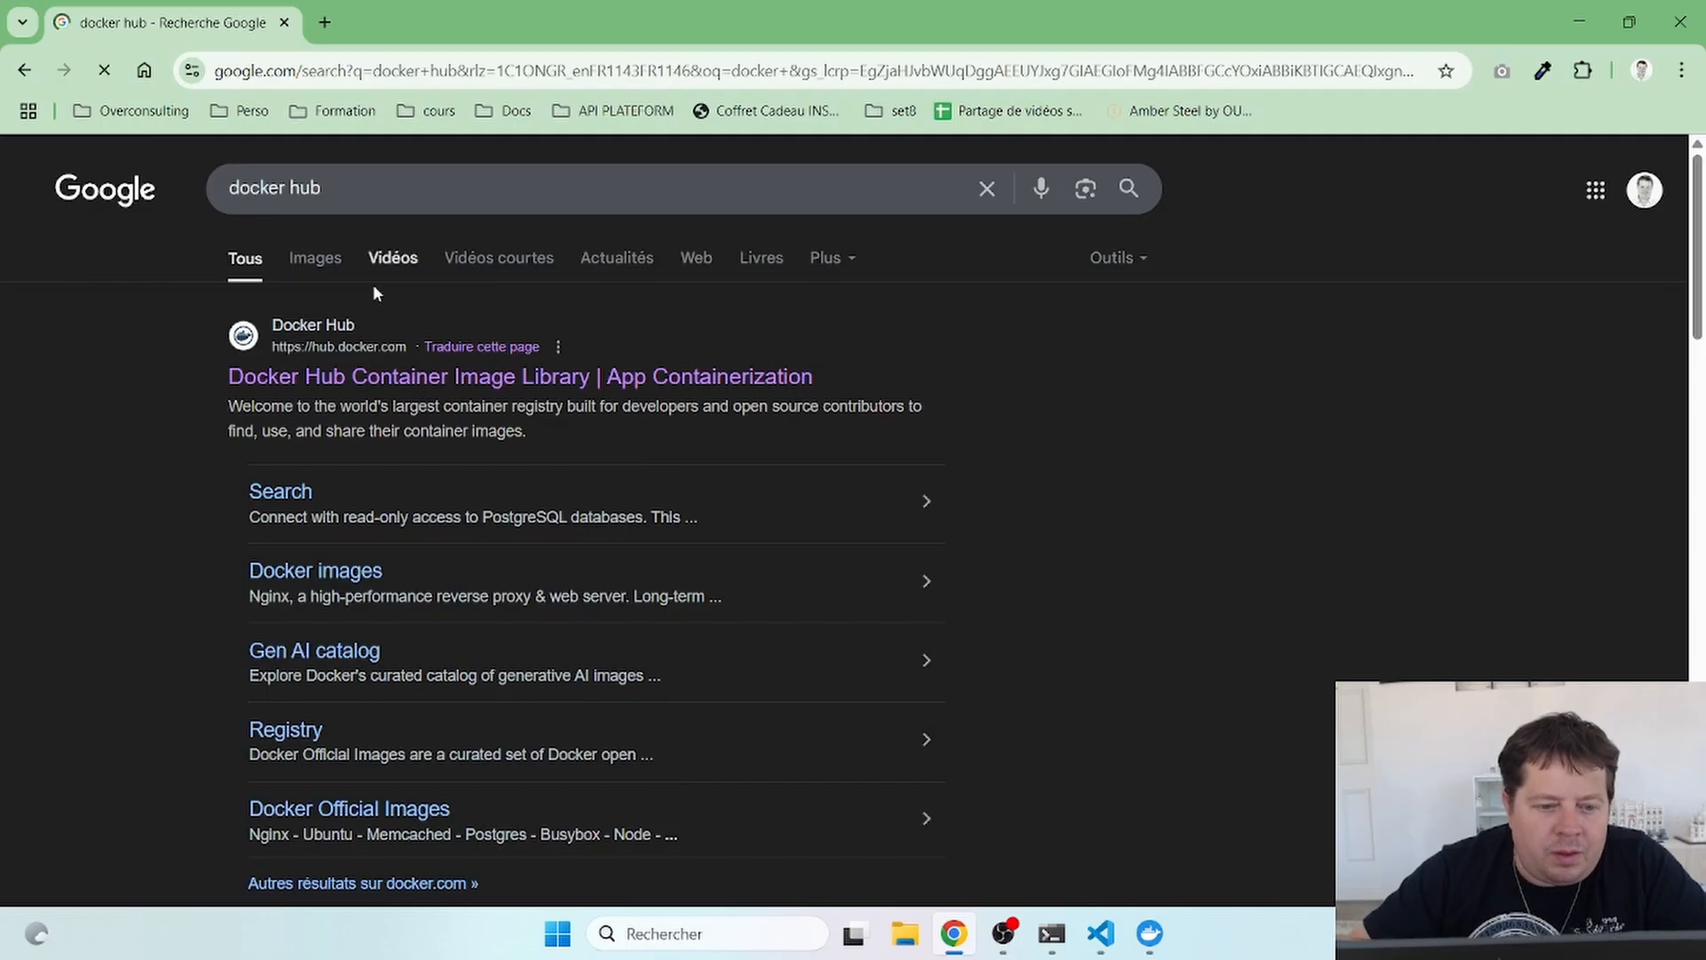
left_click(366, 380)
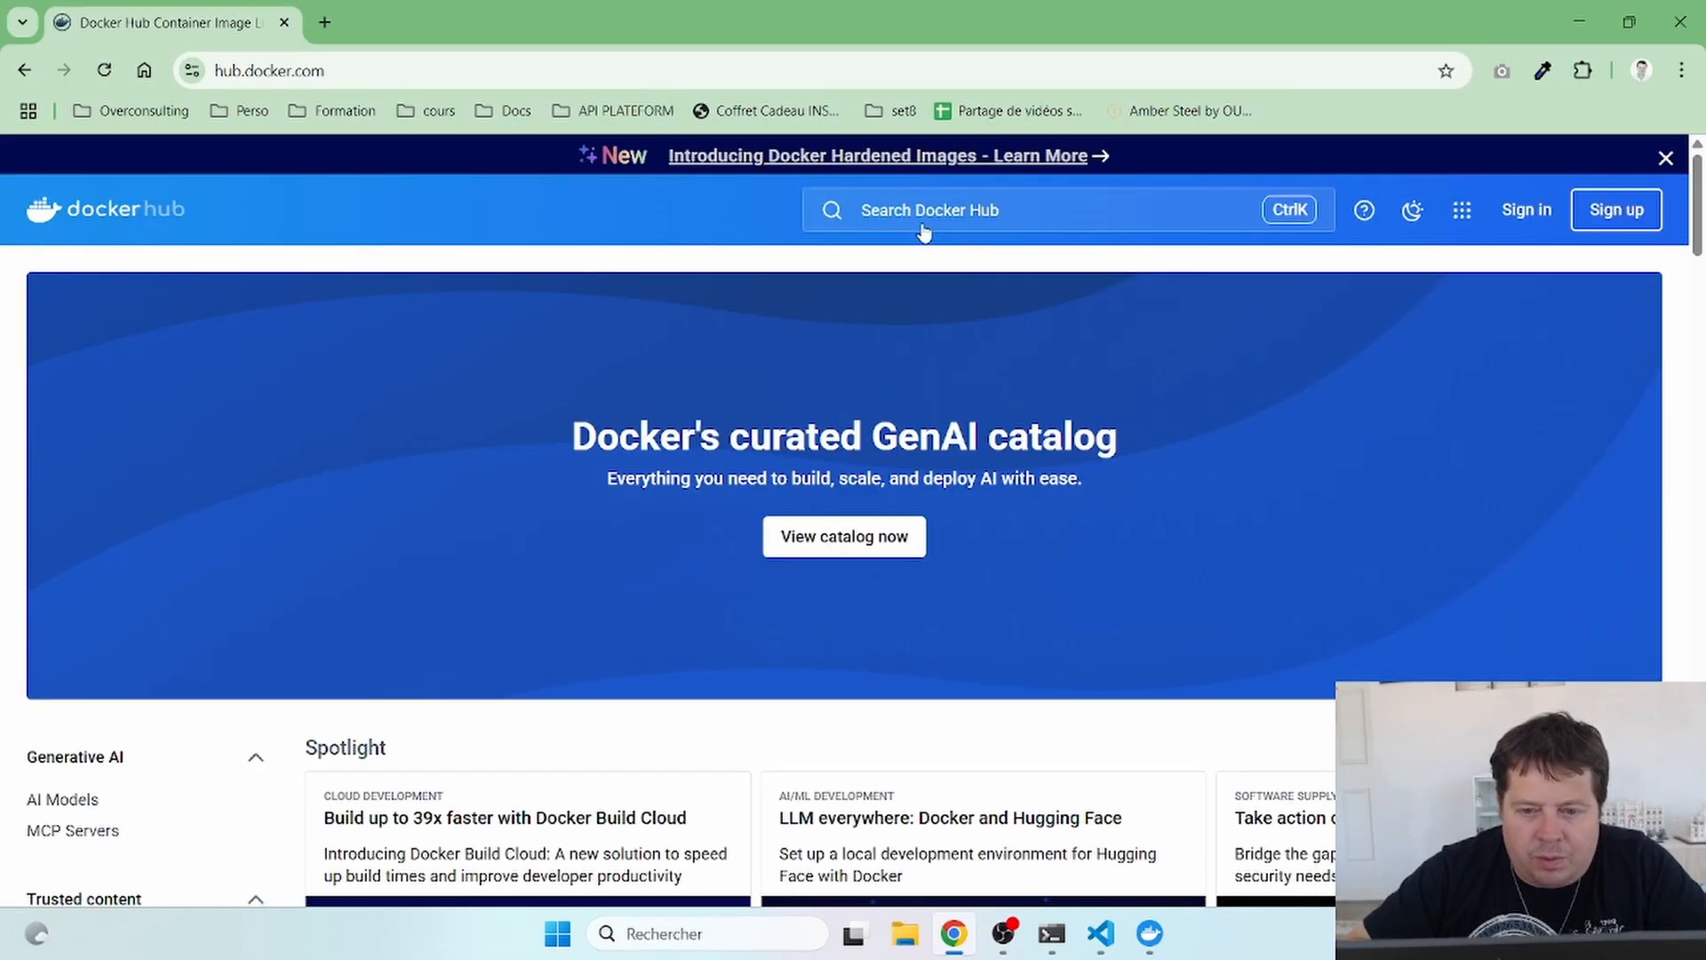
left_click(923, 225)
type("mysql")
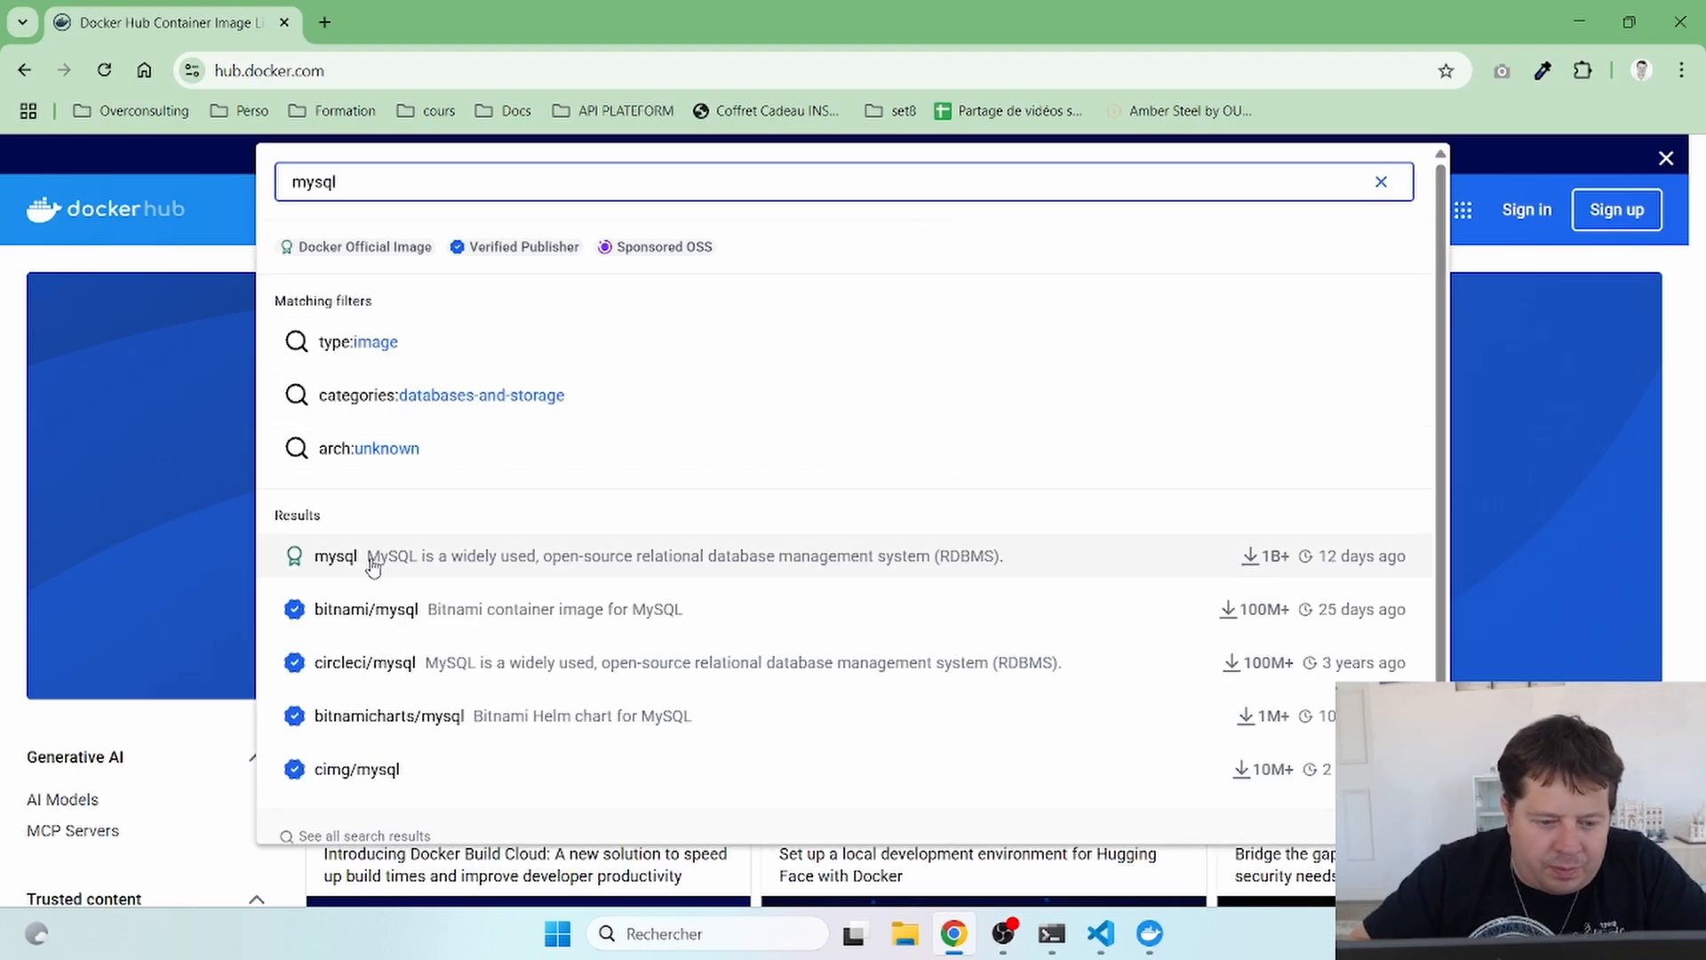
left_click(372, 560)
- Locate and select MYSQL_DATABASE in the image's environment-variable reference
scroll(373, 559, "down", 10)
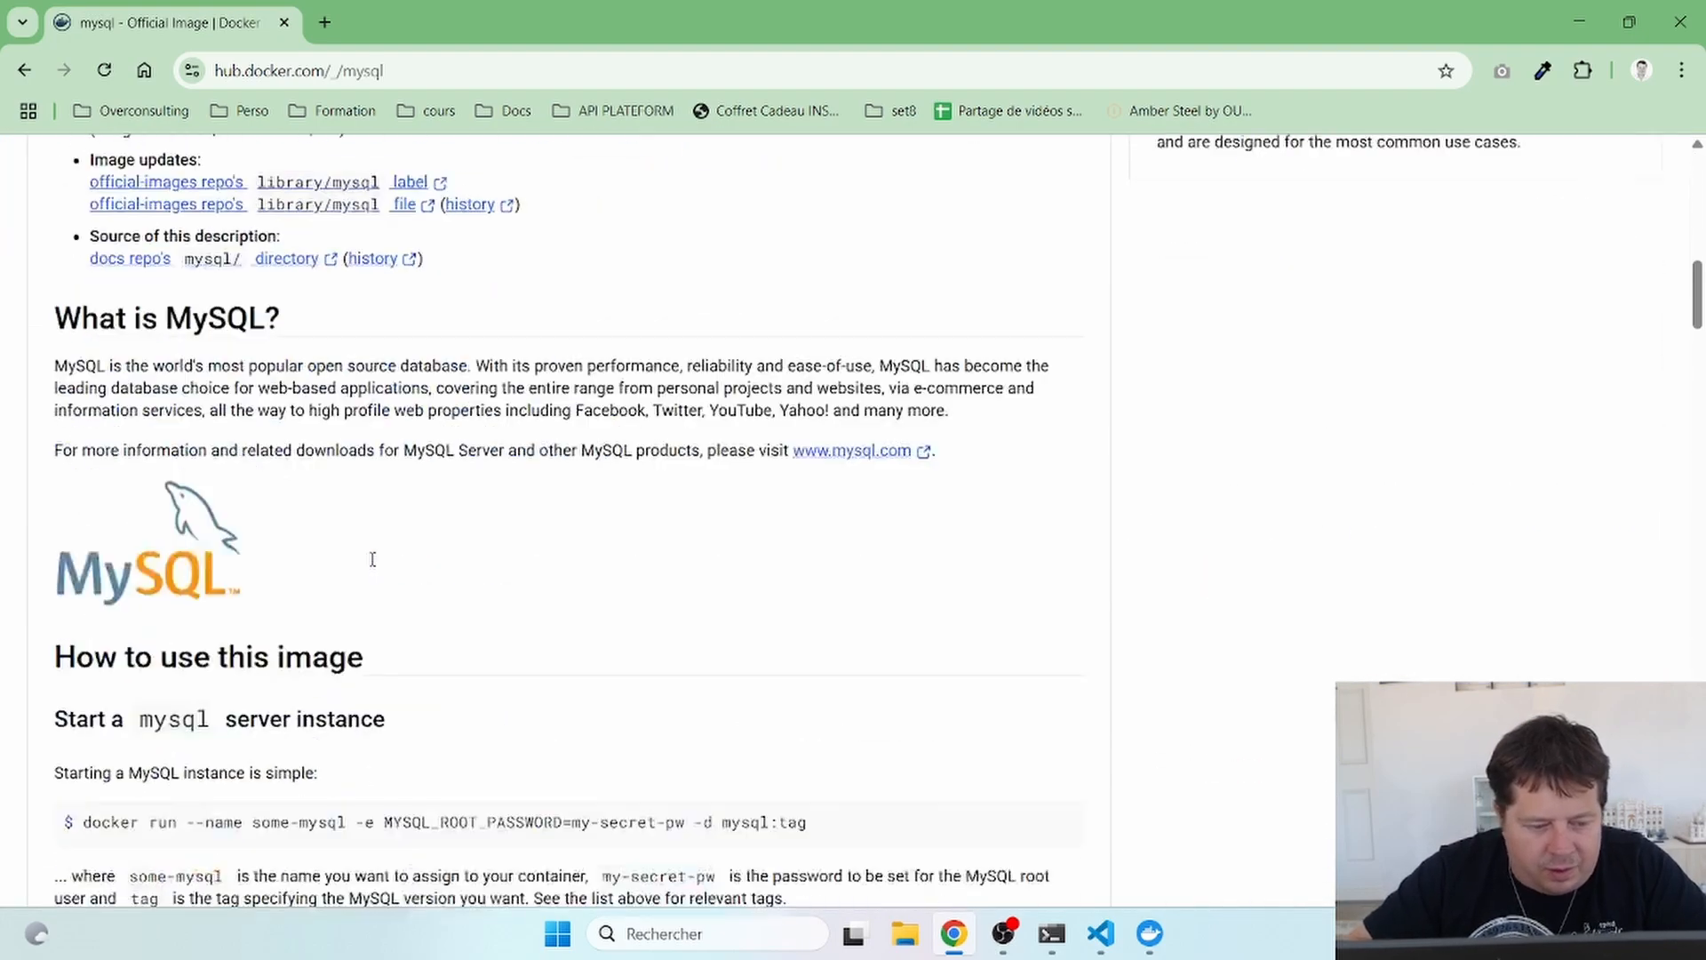
scroll(372, 558, "down", 20)
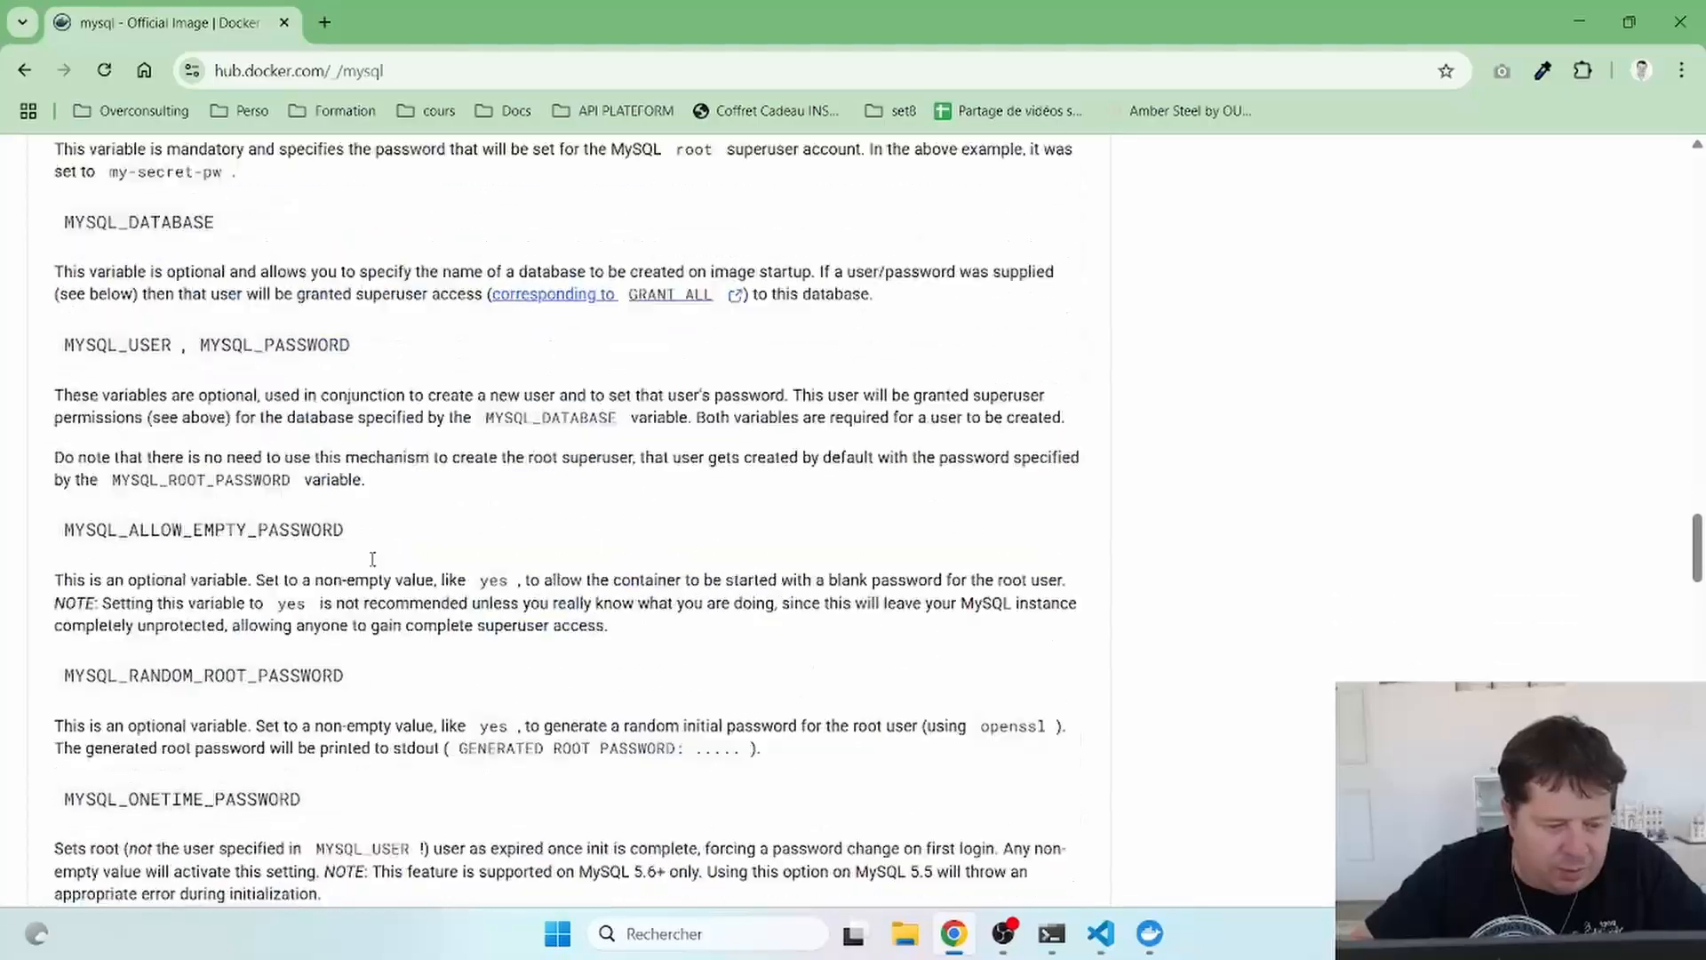
scroll(372, 559, "down", 3)
scroll(372, 558, "up", 5)
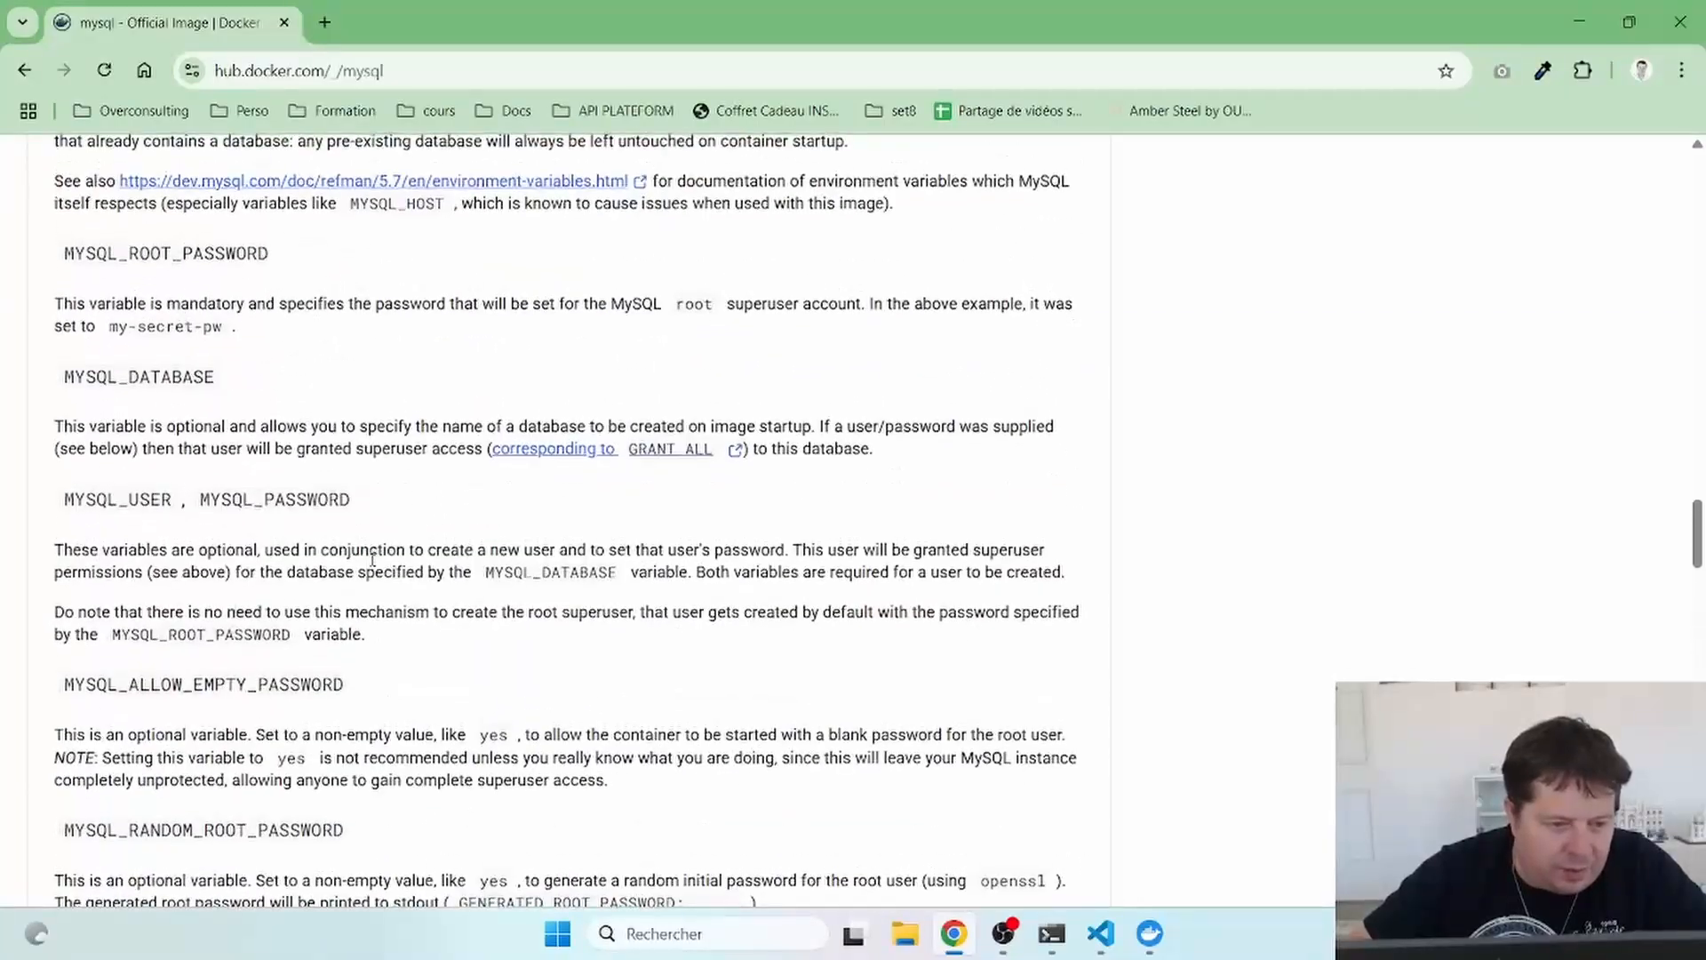
double_click(145, 380)
key("ctrl+c")
- Replace the DATABSE key on line 6 with MYSQL_DATABASE and save docker-compose.yml
key("alt+Tab")
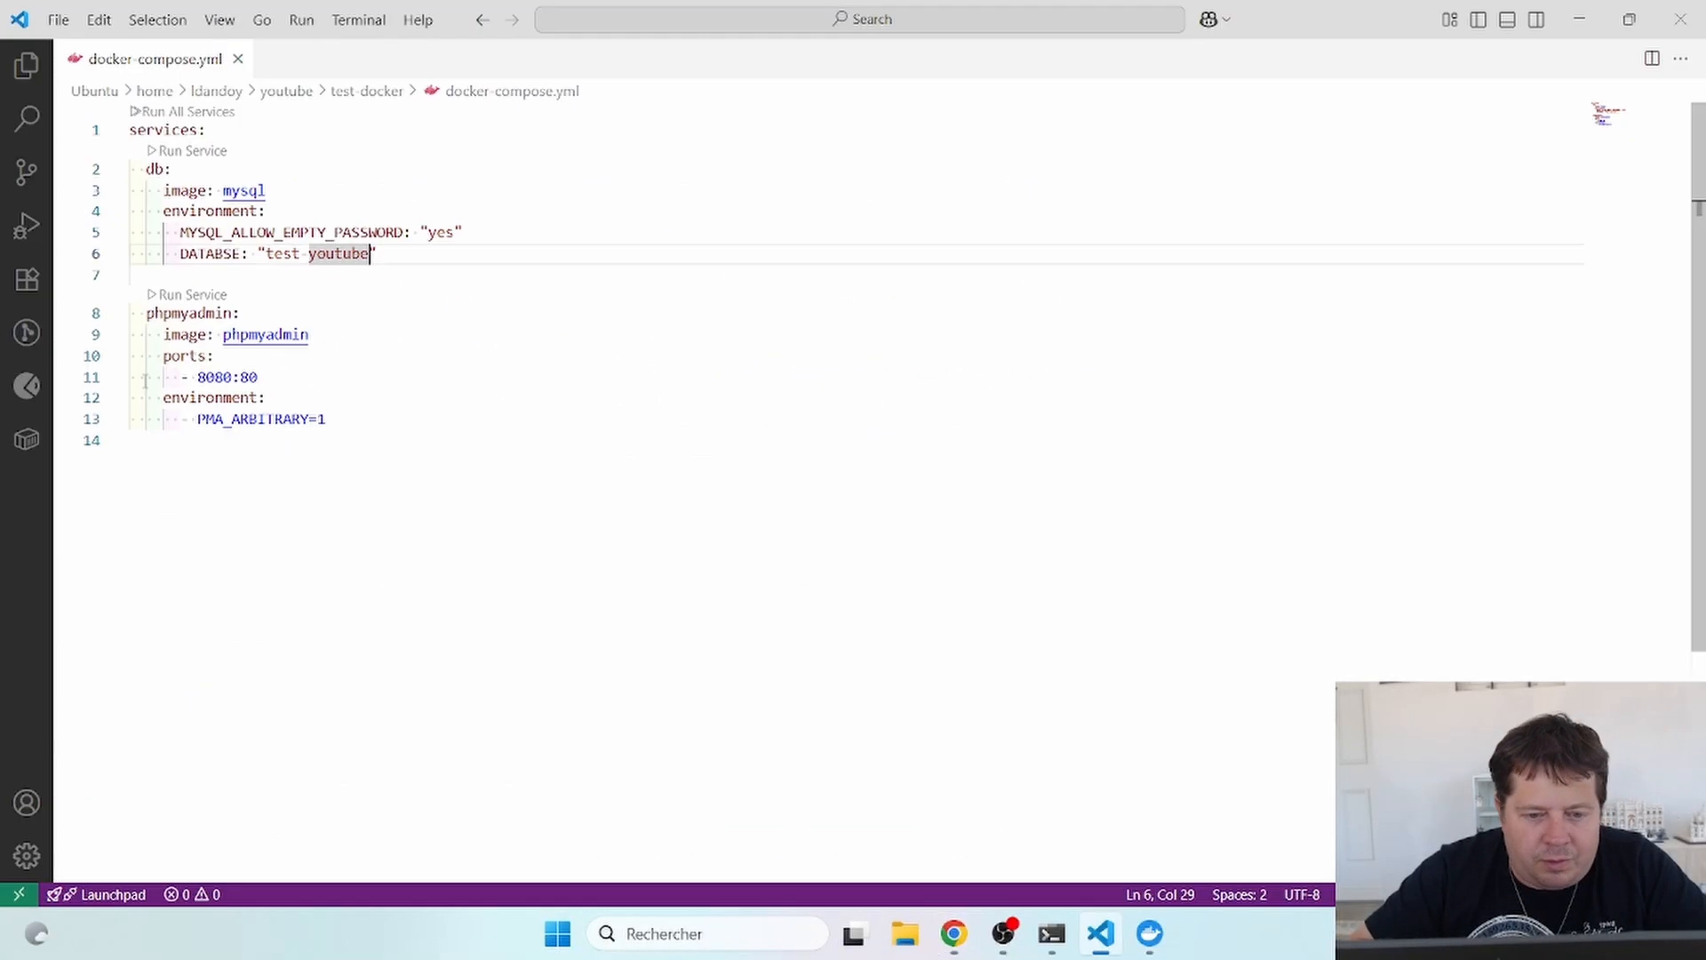
double_click(213, 255)
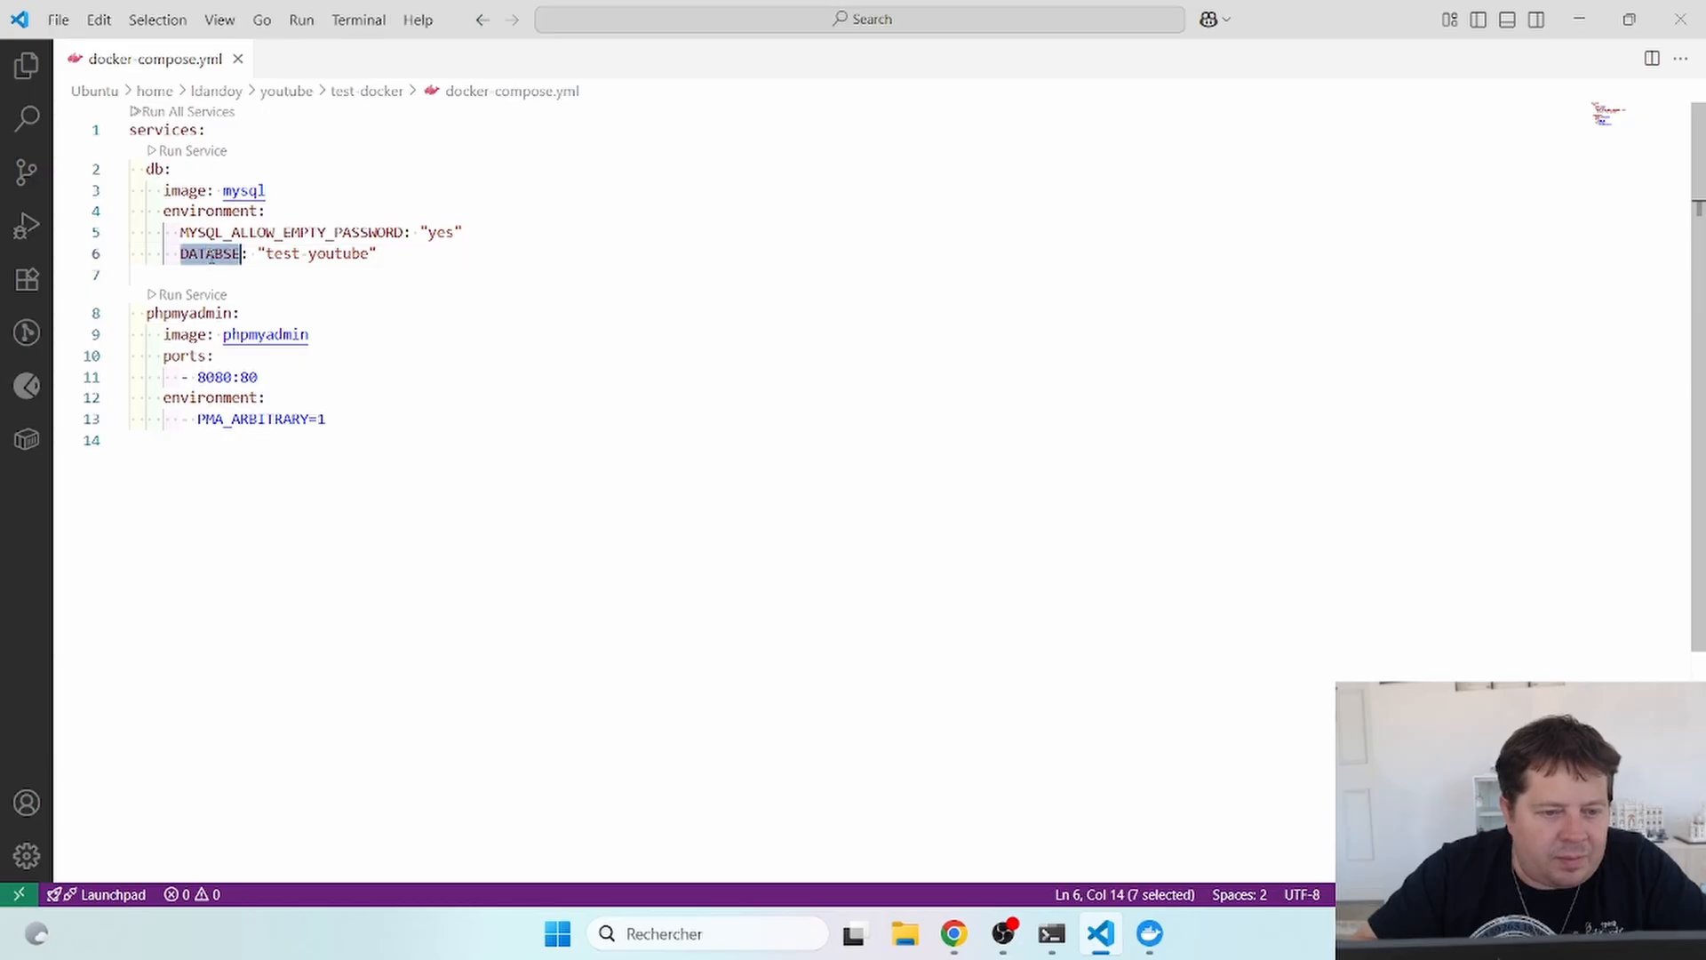
key("ctrl+v")
key("ctrl+s")
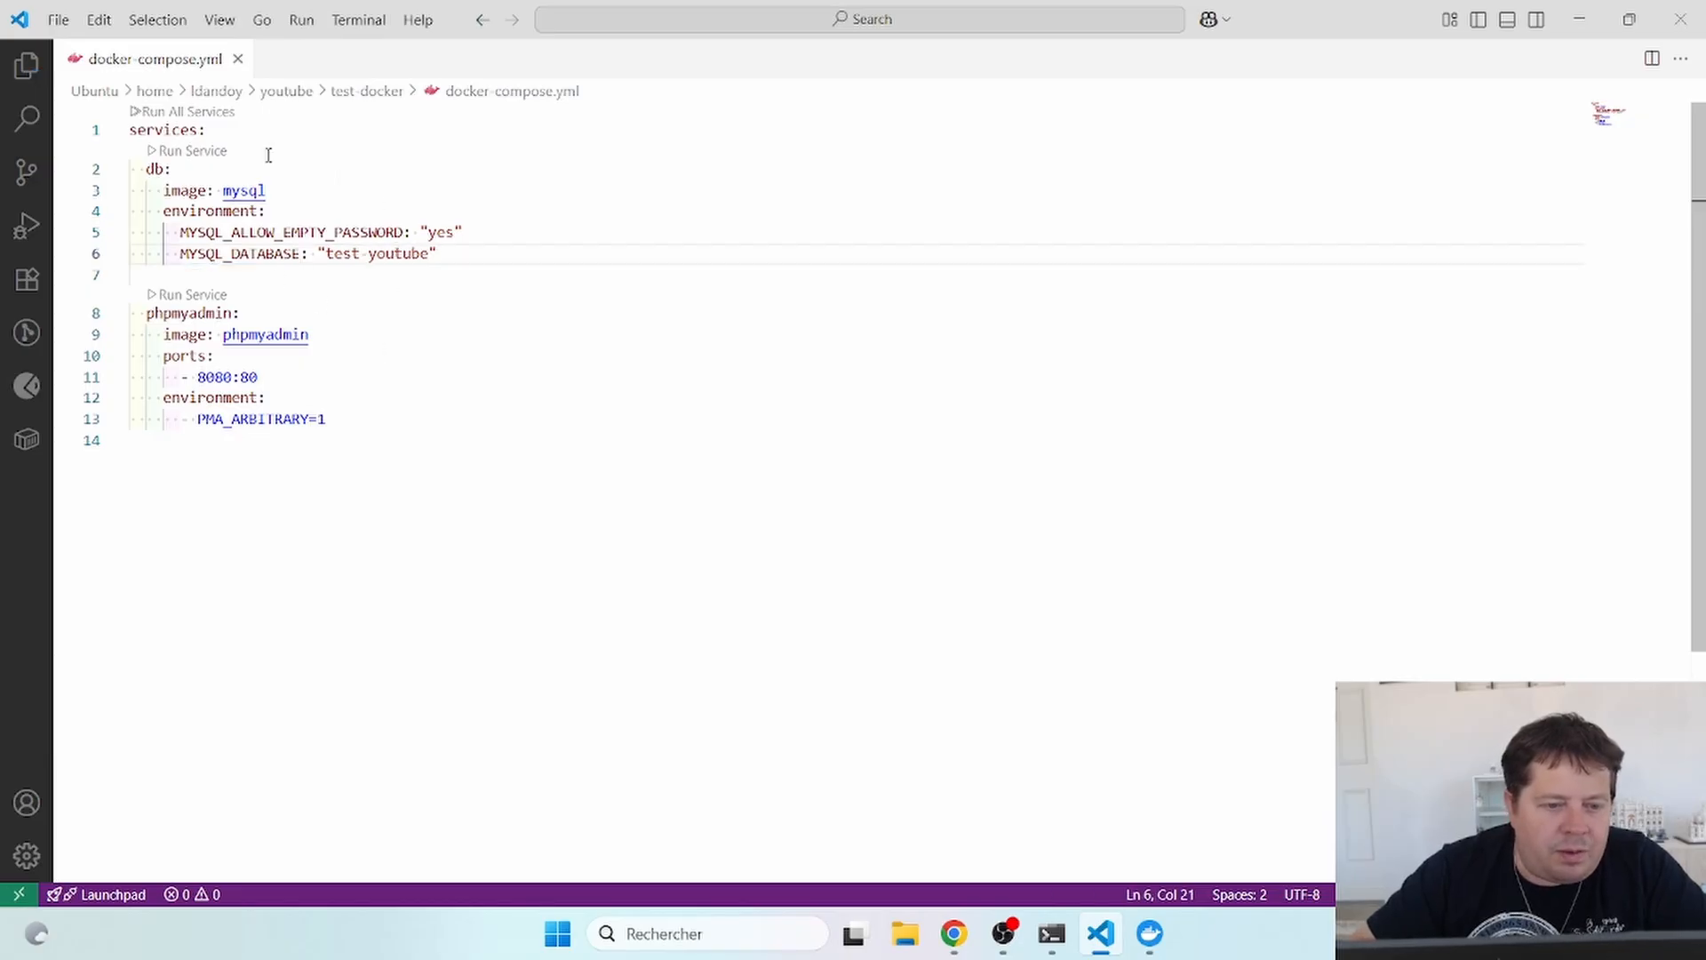
left_click_drag(326, 255, 428, 269)
left_click(336, 255)
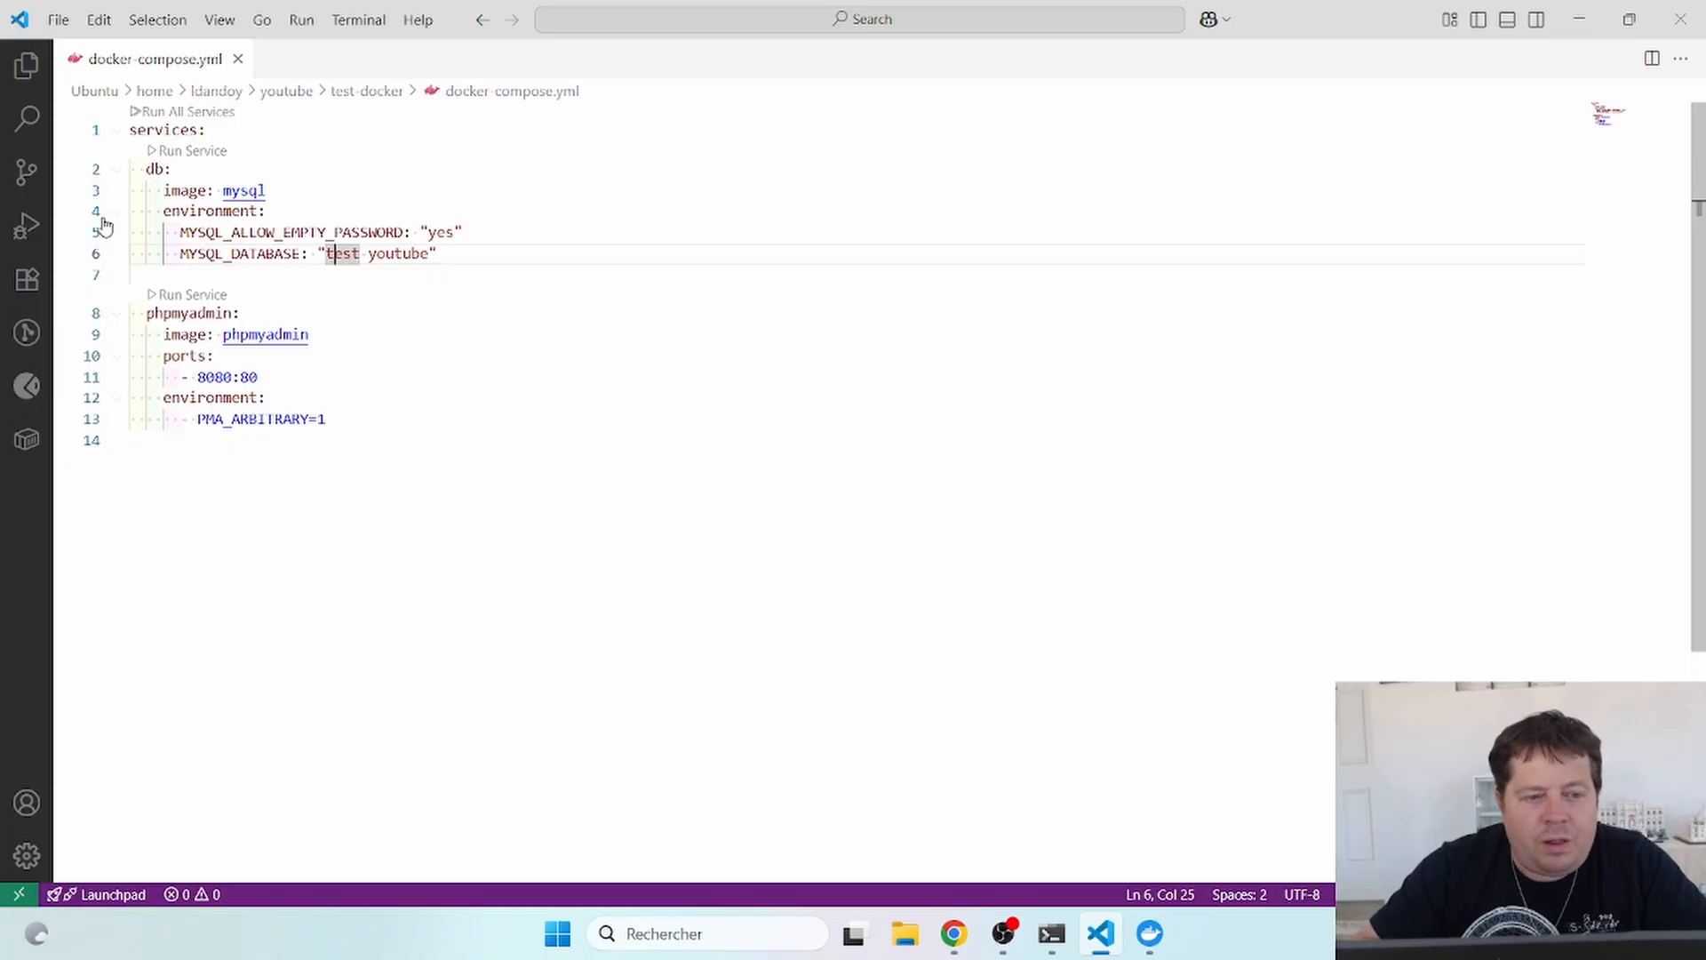
left_click(1149, 933)
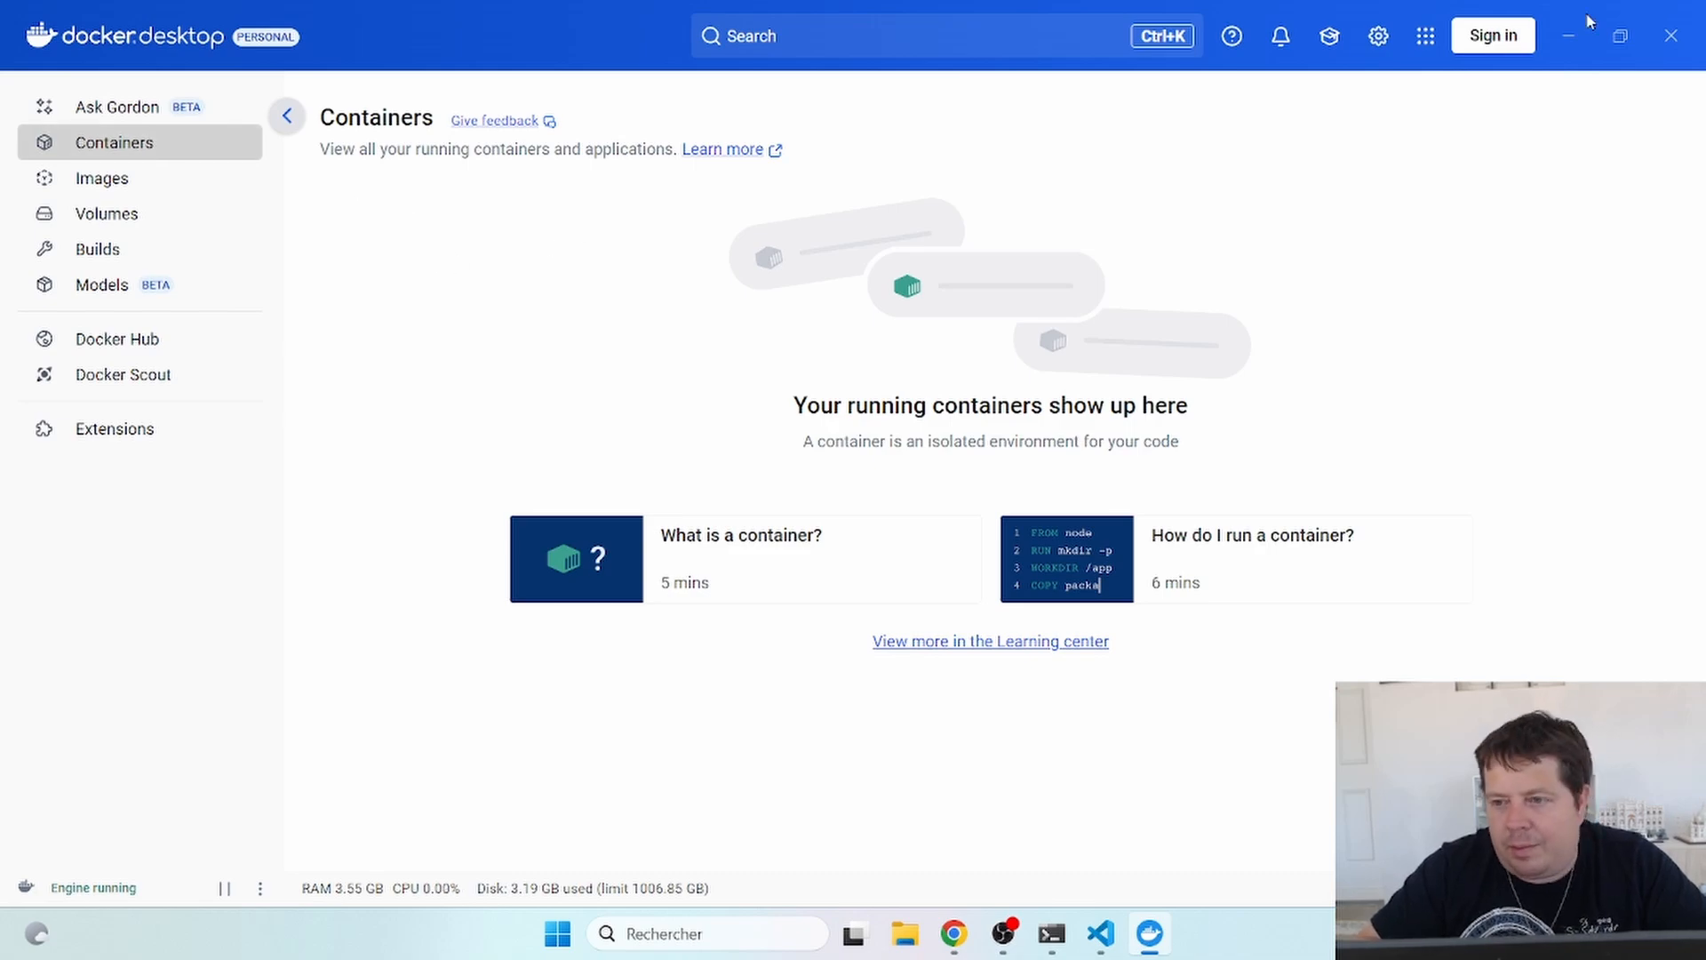
- Confirm db-1 and phpmyadmin-1 are running and open phpMyAdmin via the 8080:80 port link
left_click(1568, 37)
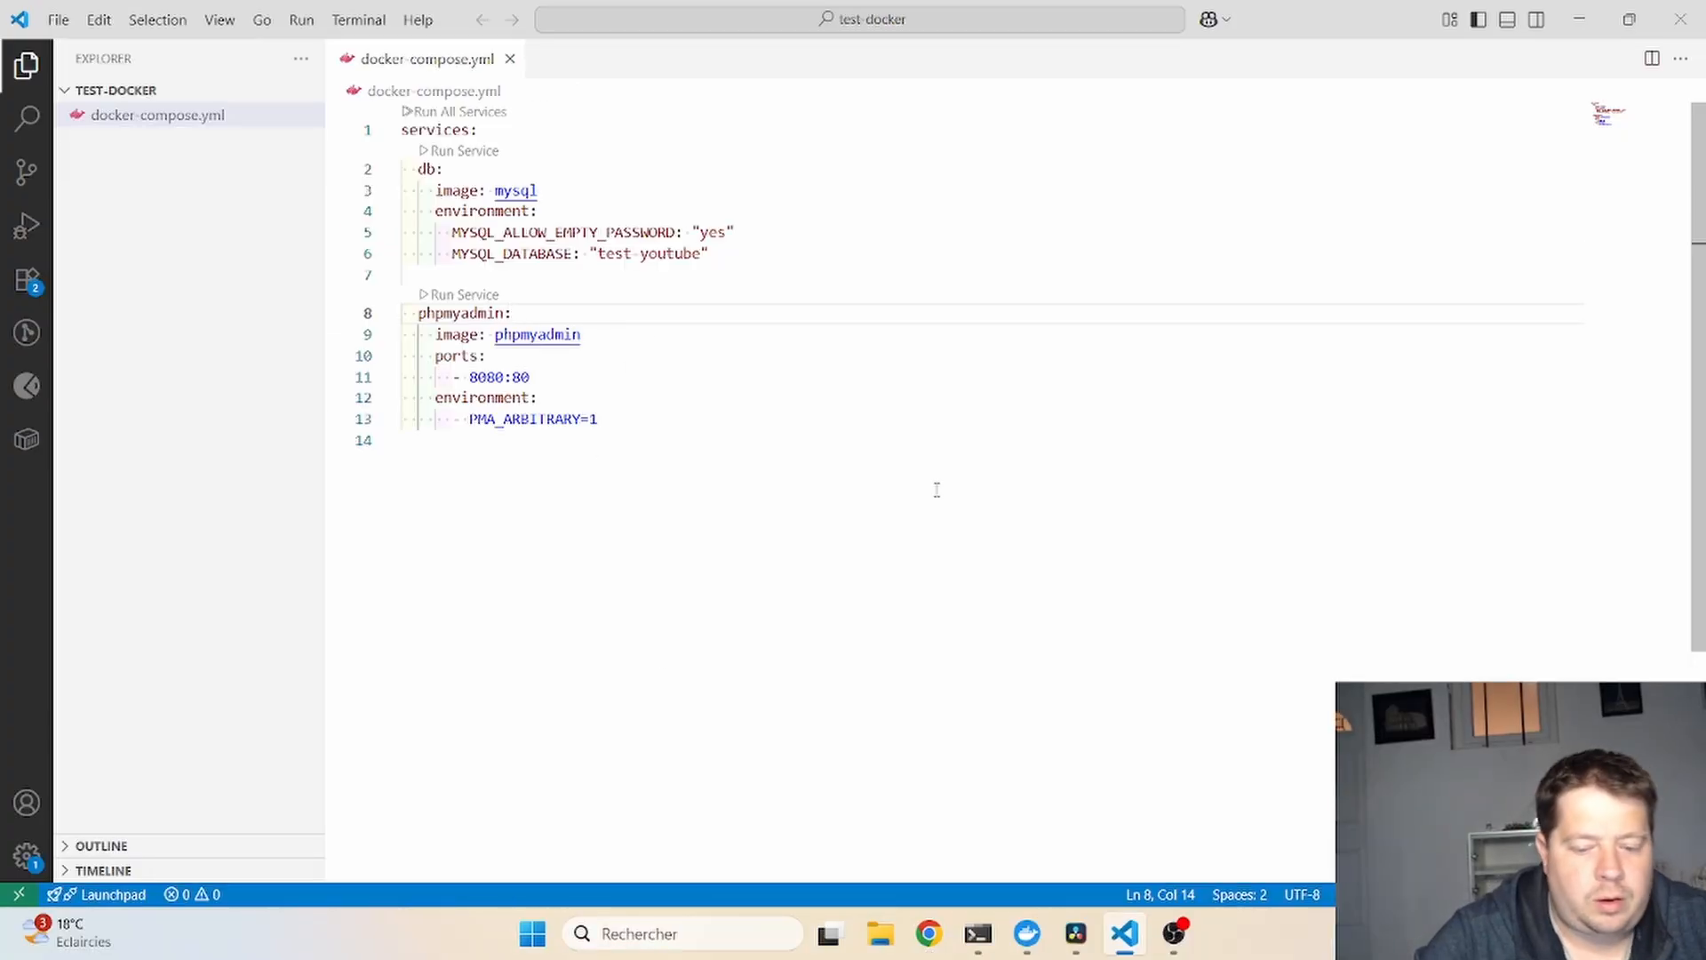
left_click(1027, 933)
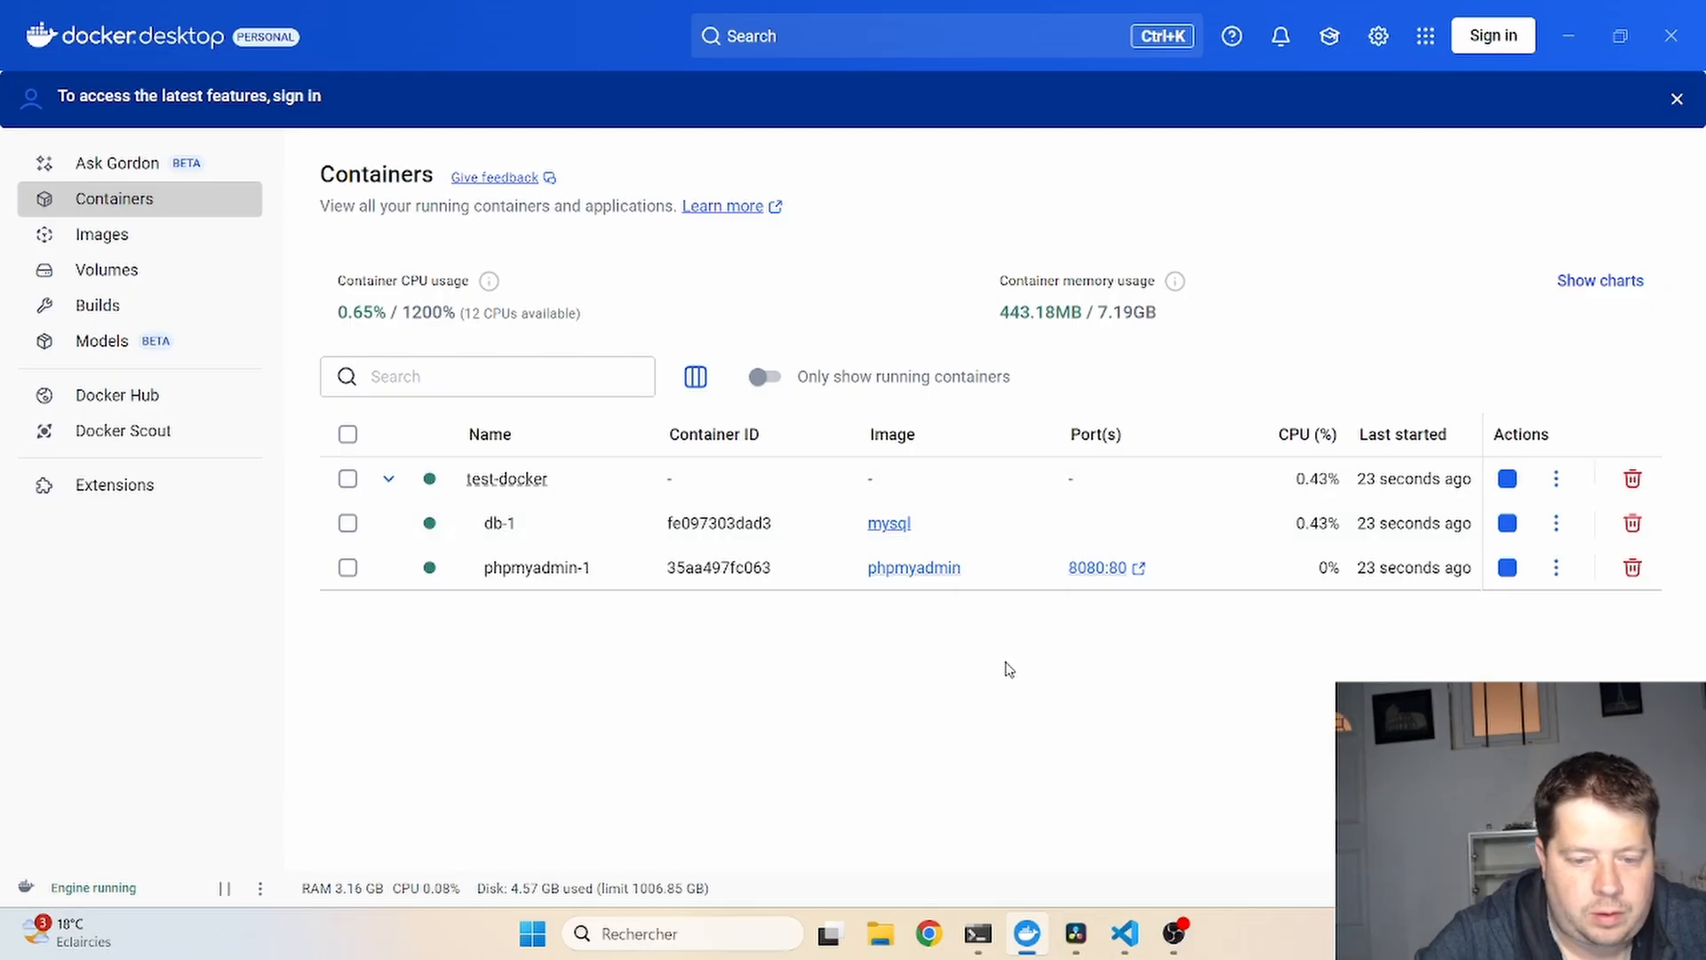
left_click(1098, 568)
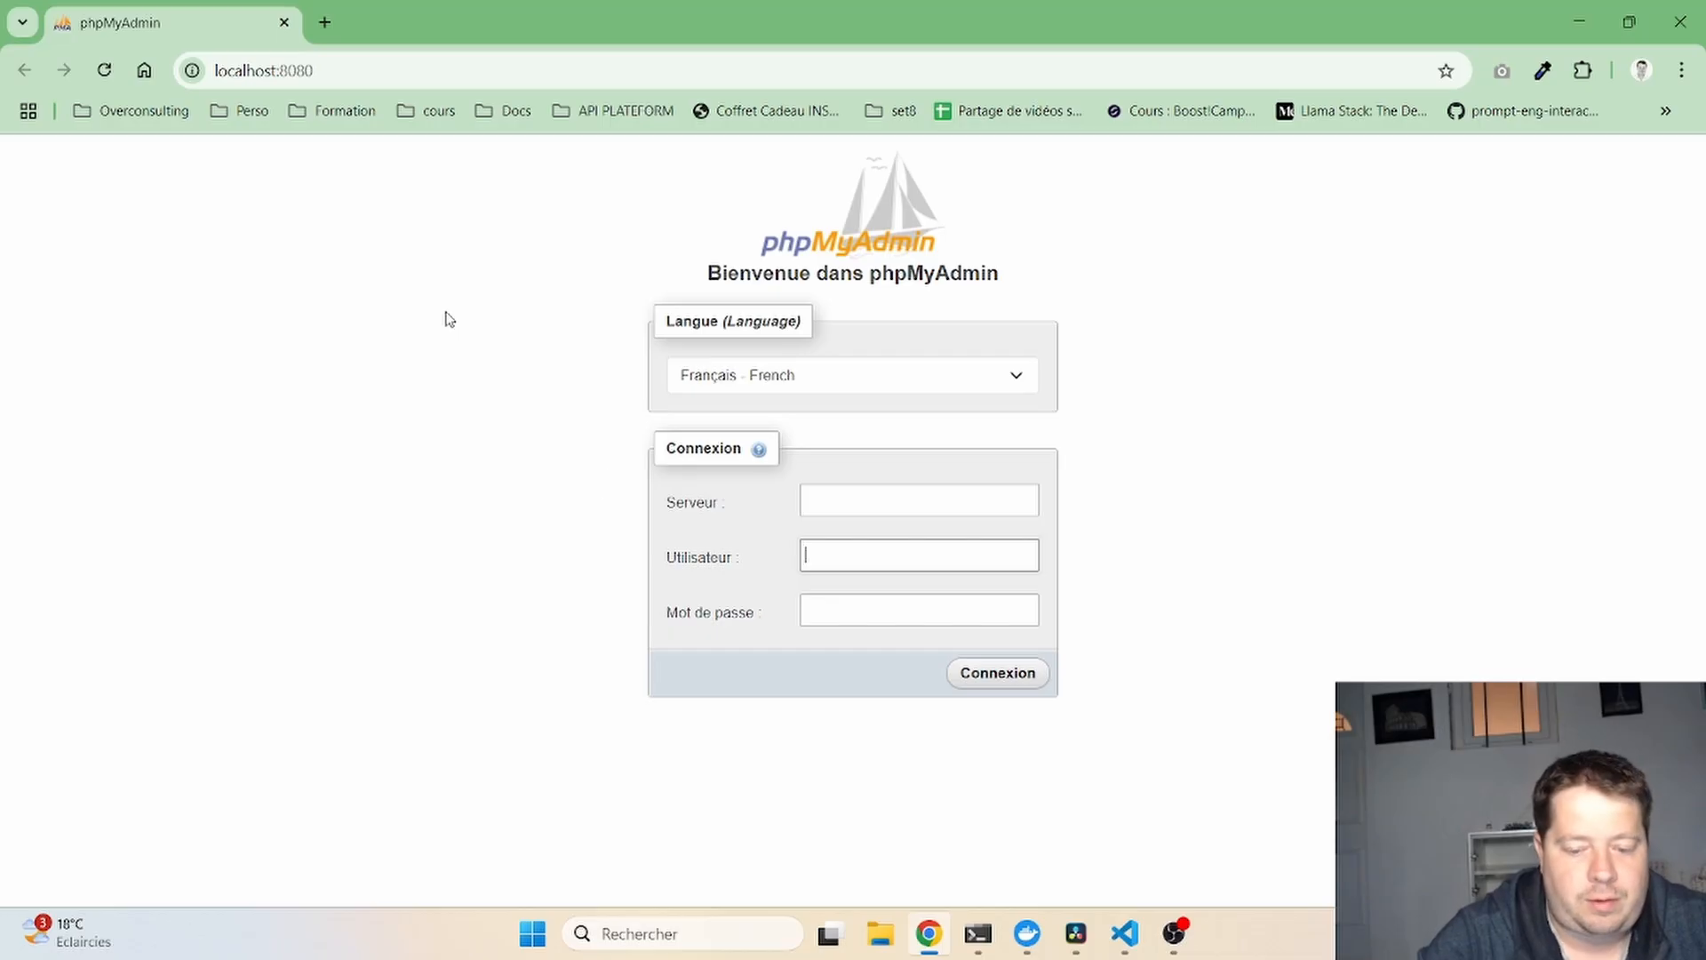
- Search 'docker hub phpmyadmin' in a new tab and open the official phpmyadmin image page
left_click(324, 22)
type("dock")
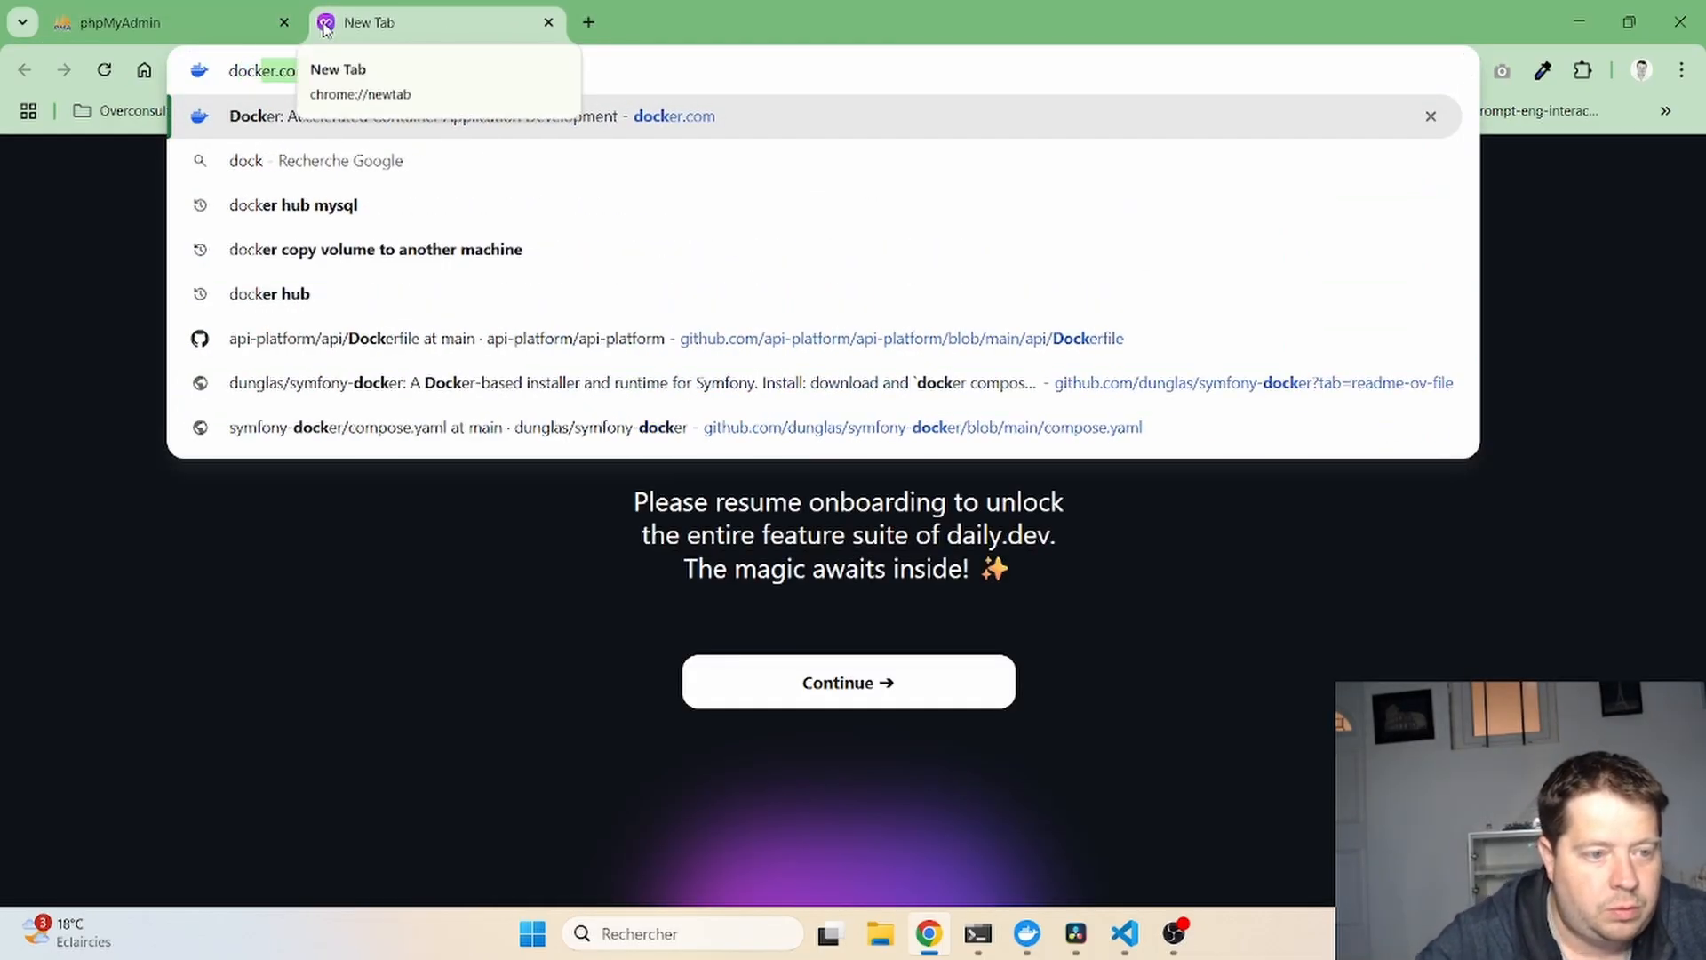
key("Down")
key("Down")
key("BackSpace")
key("BackSpace")
key("BackSpace")
key("BackSpace")
key("BackSpace")
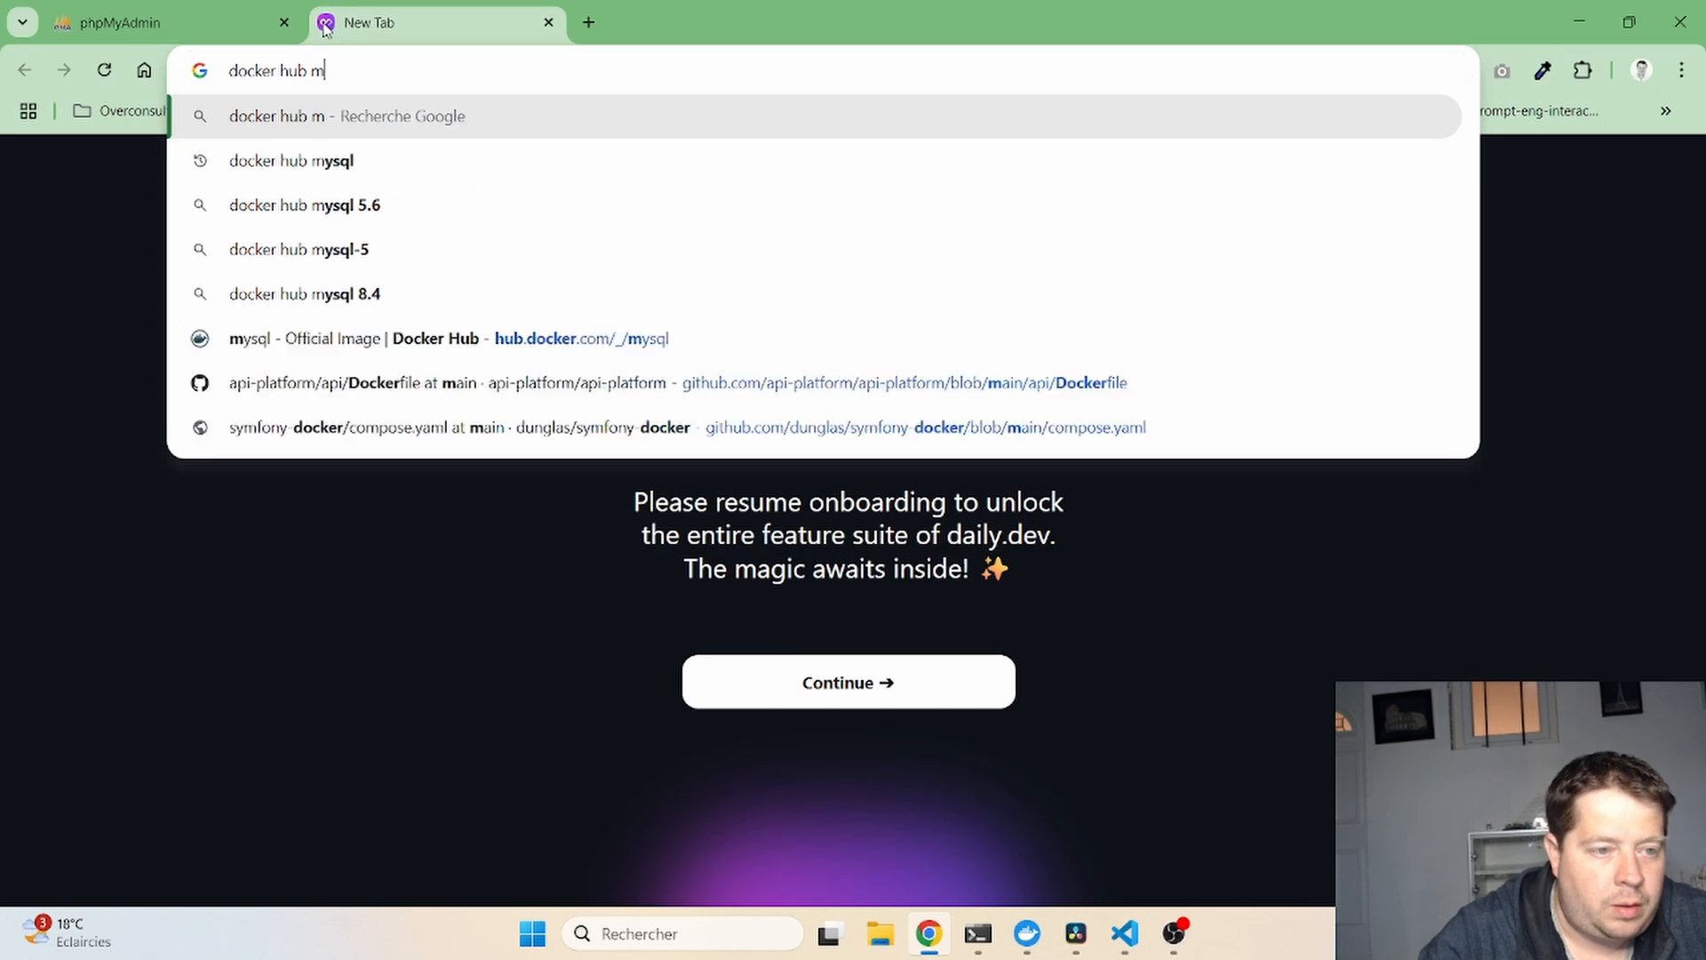
type("phpmyadmin")
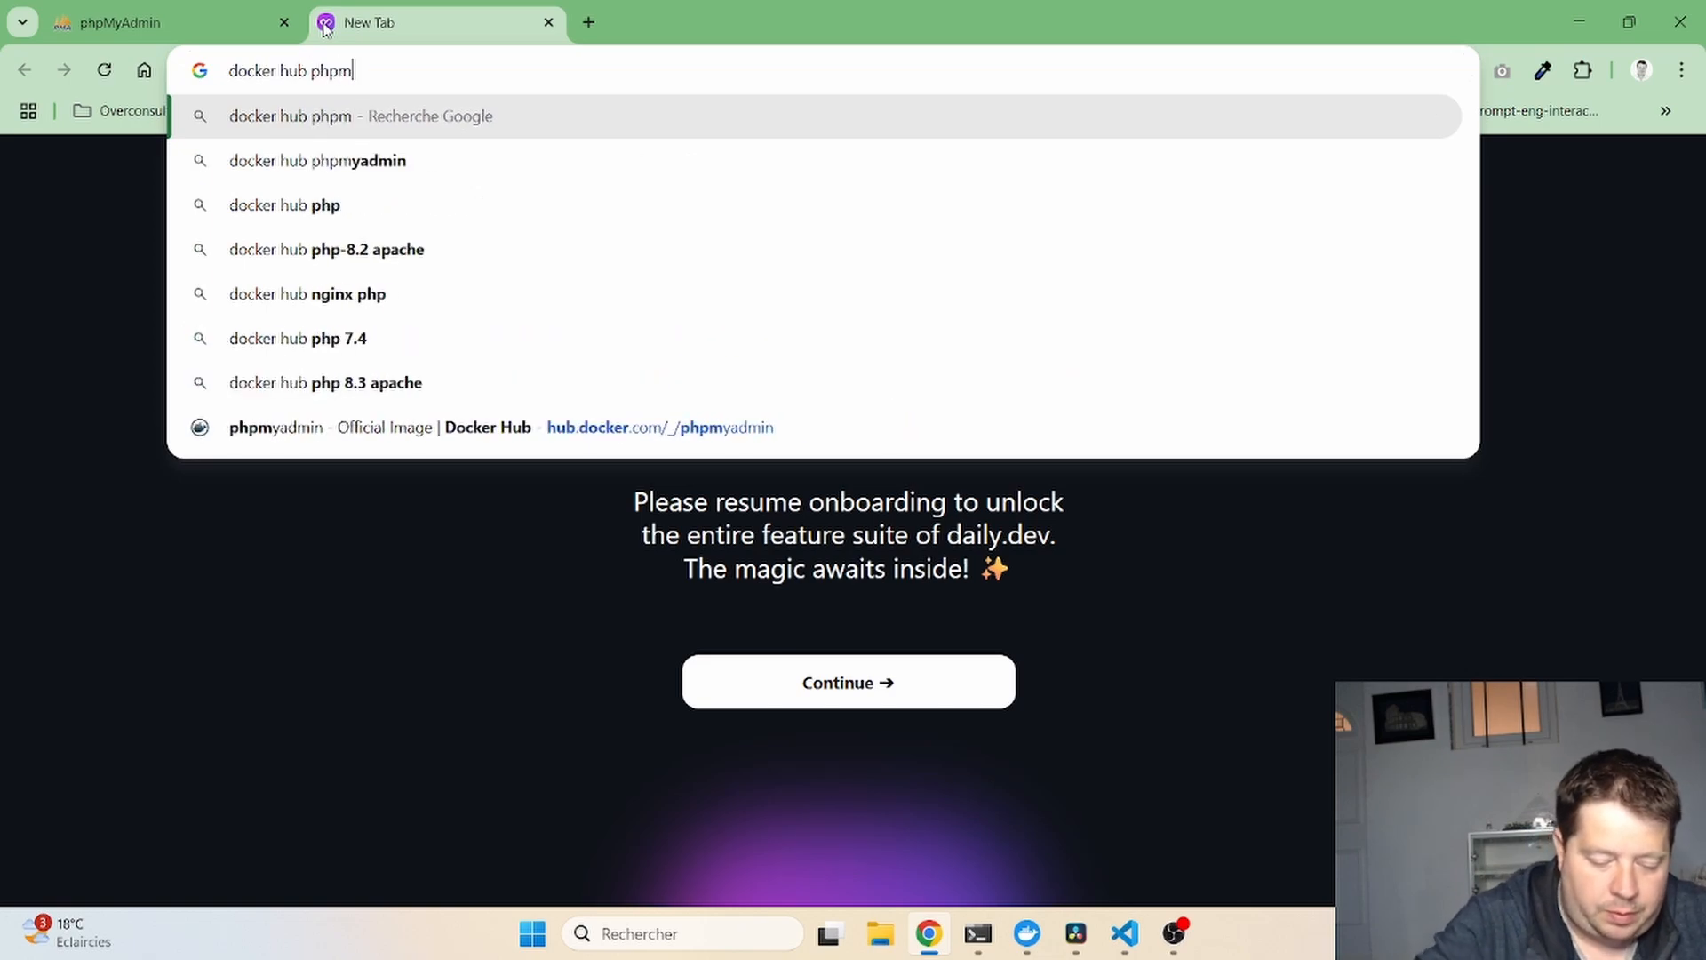
key("Return")
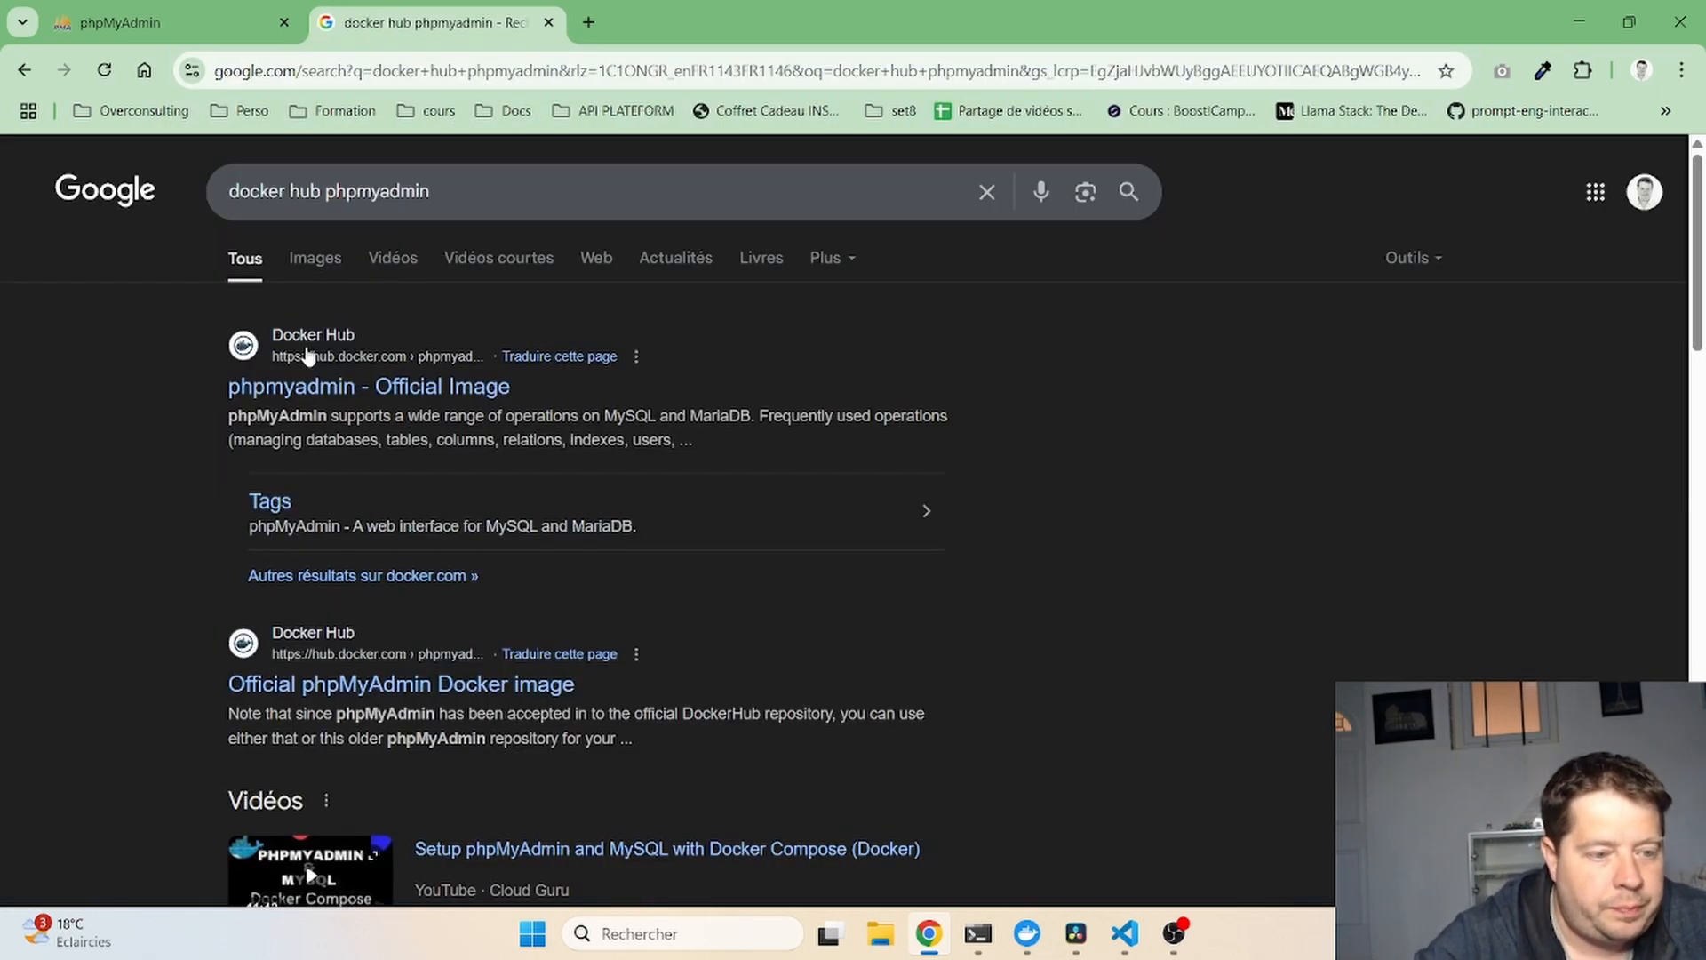
left_click(348, 390)
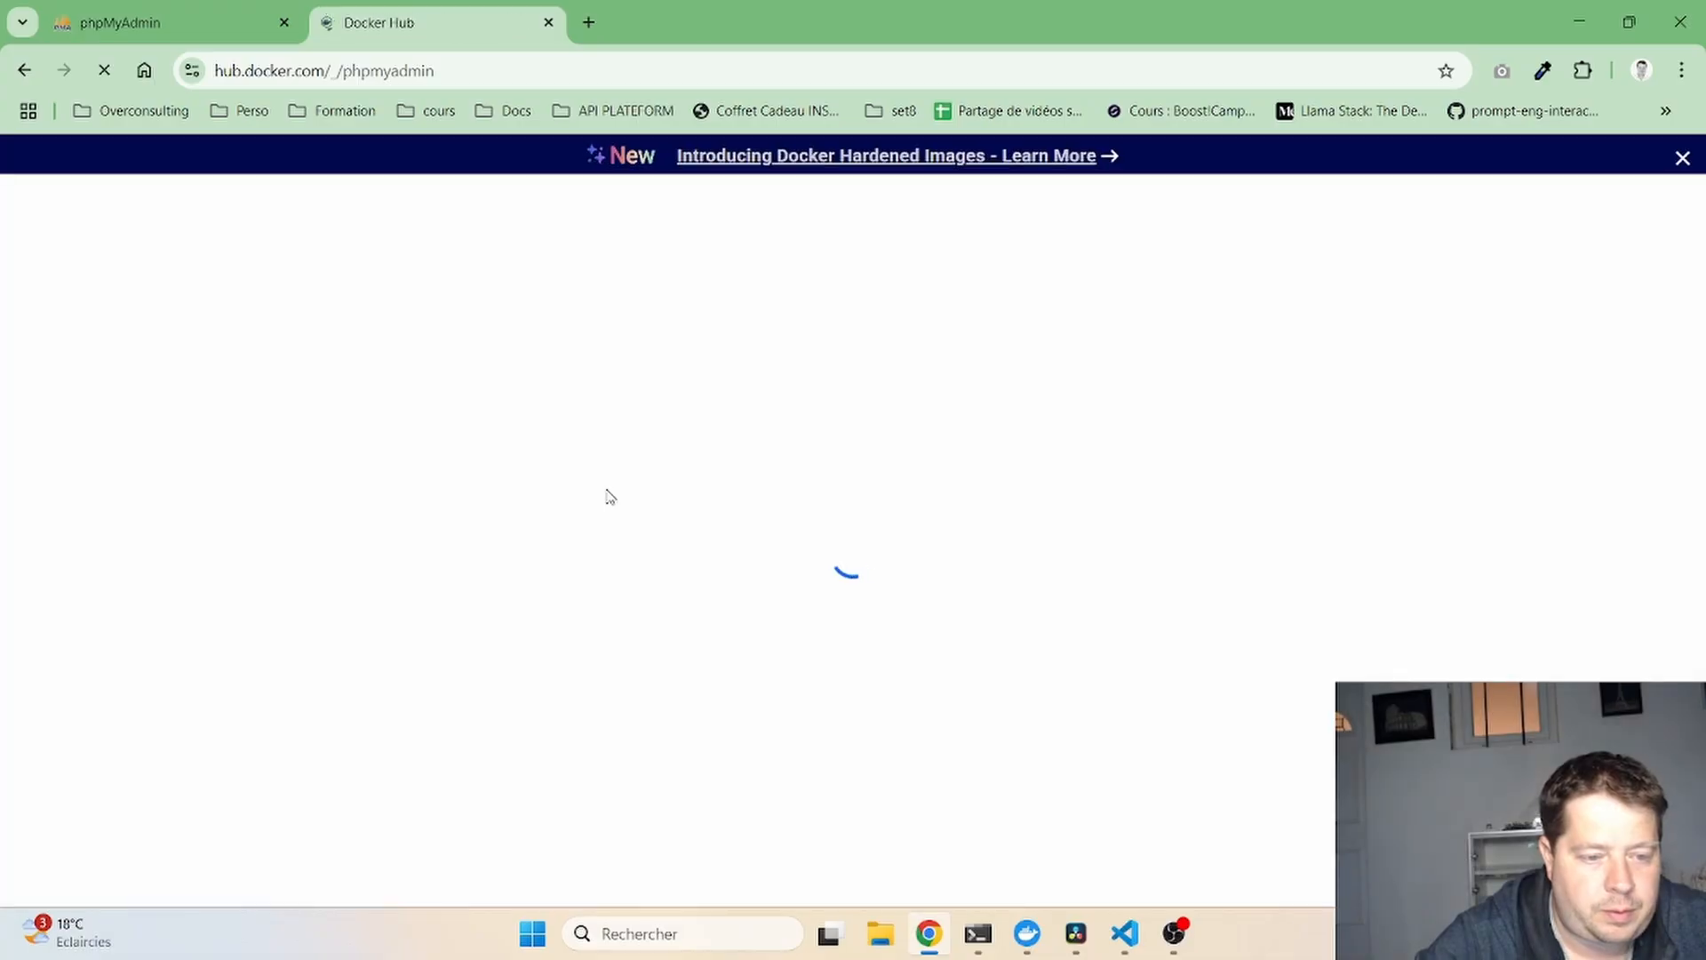
- Select PMA_HOST in the environment variables summary and return to docker-compose.yml
scroll(697, 558, "down", 20)
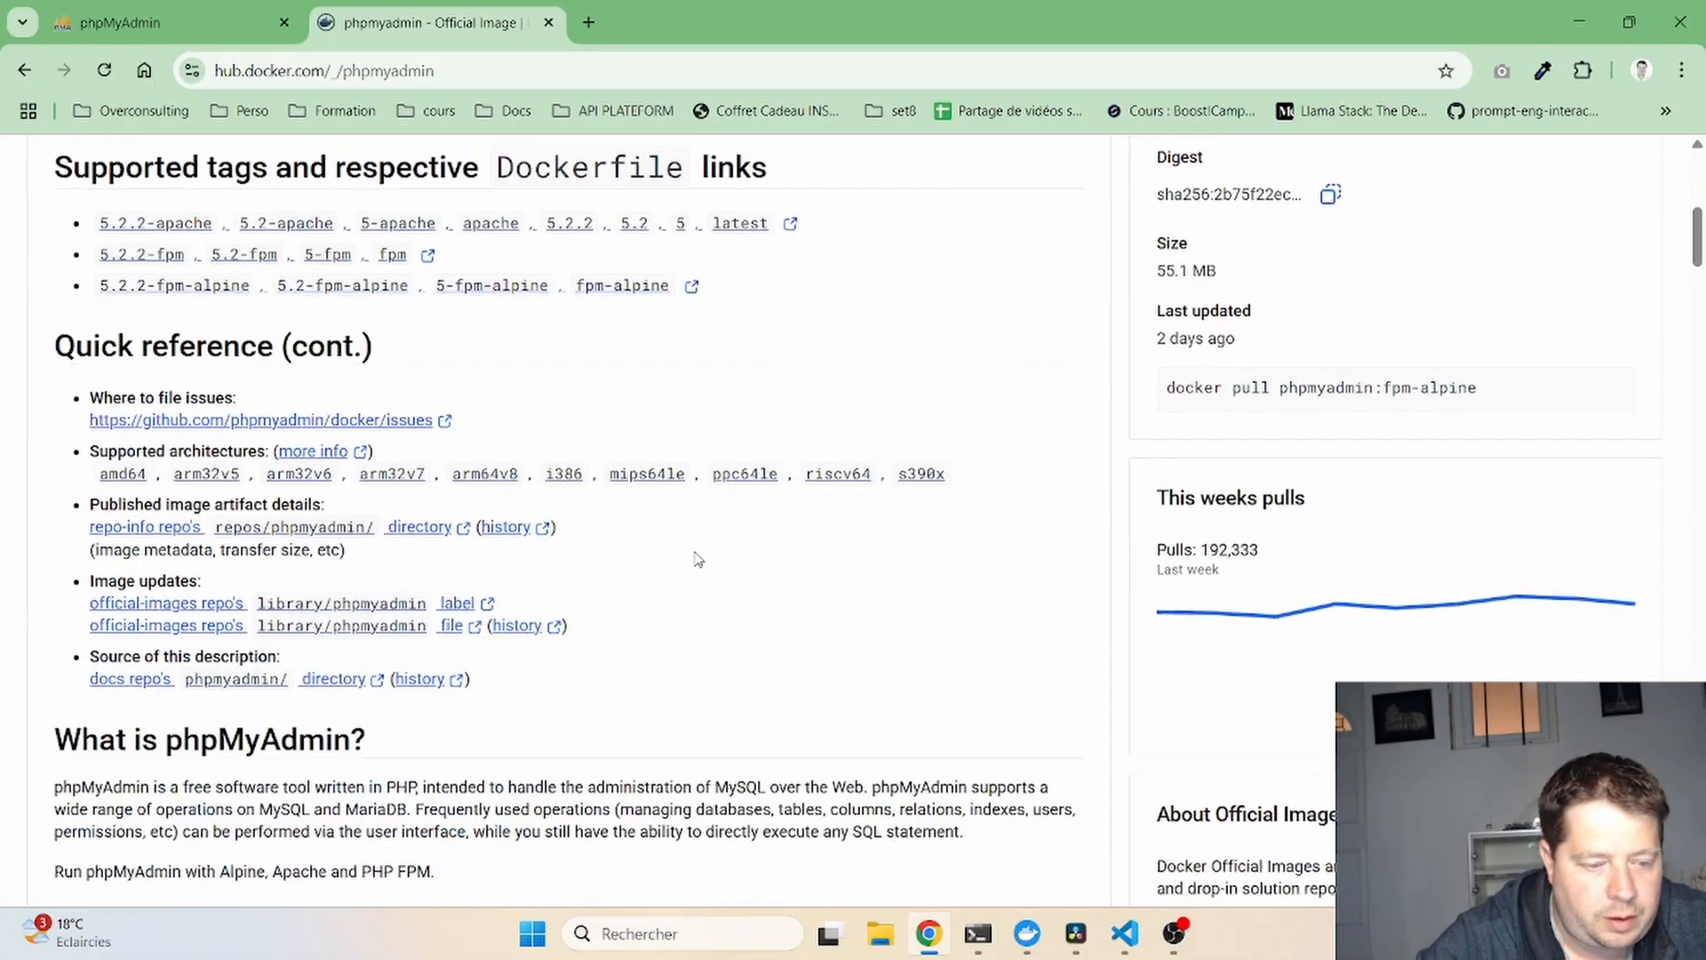
scroll(696, 552, "down", 8)
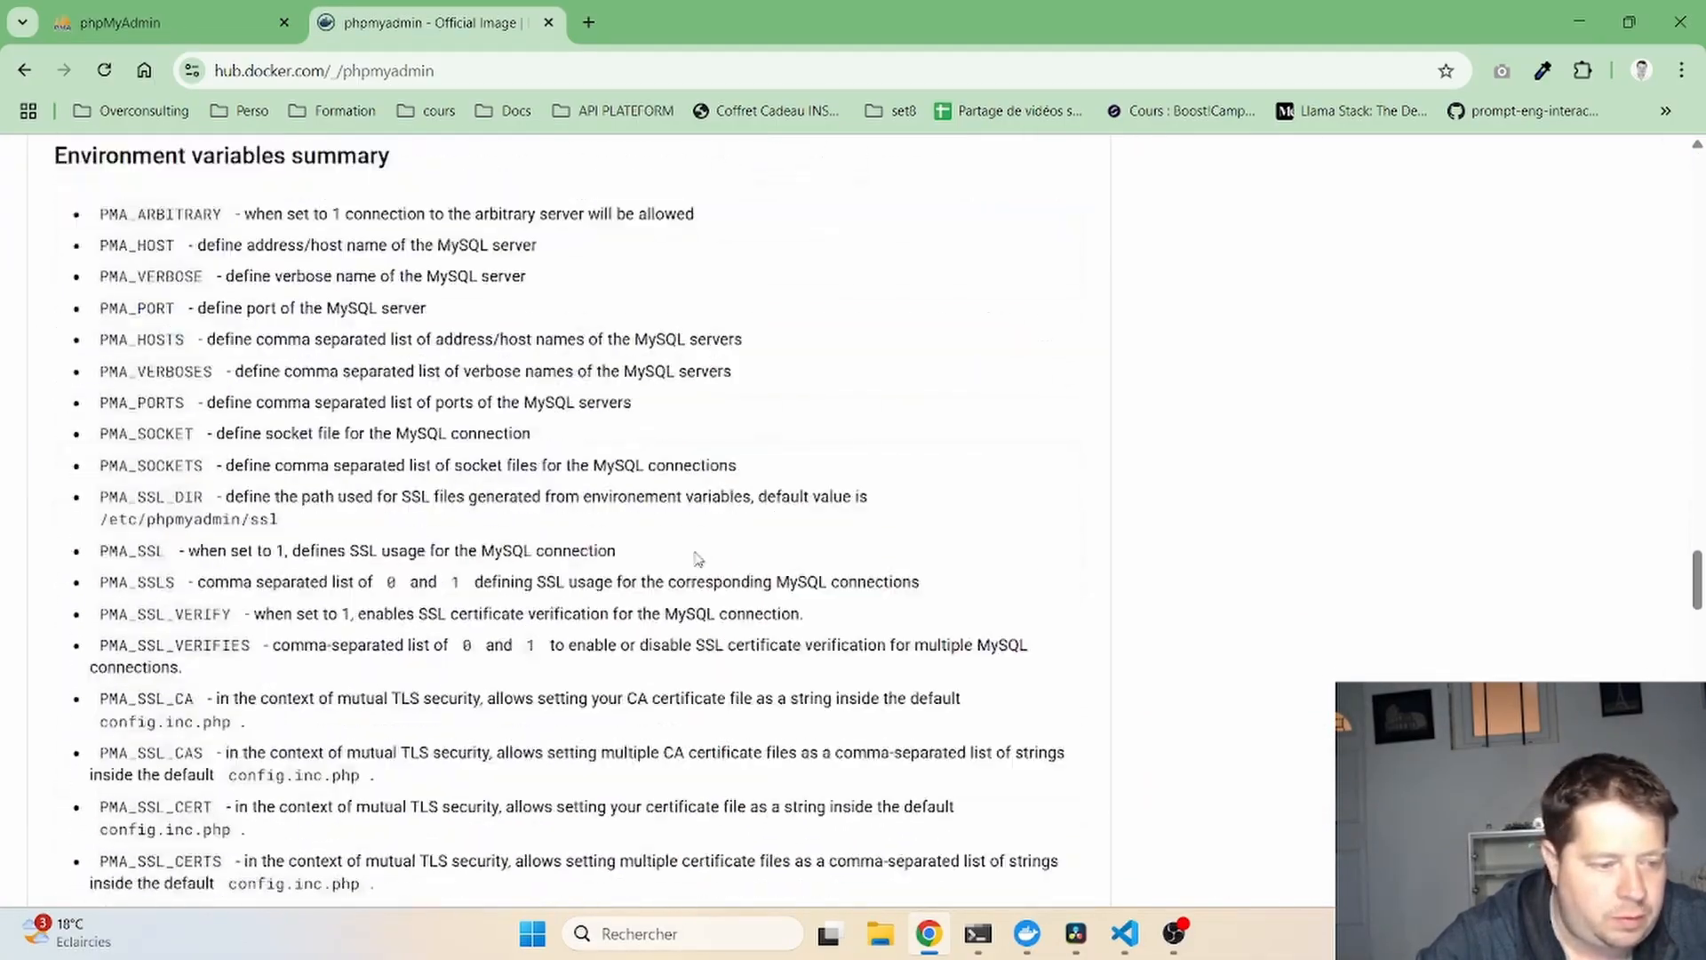
scroll(695, 552, "up", 1)
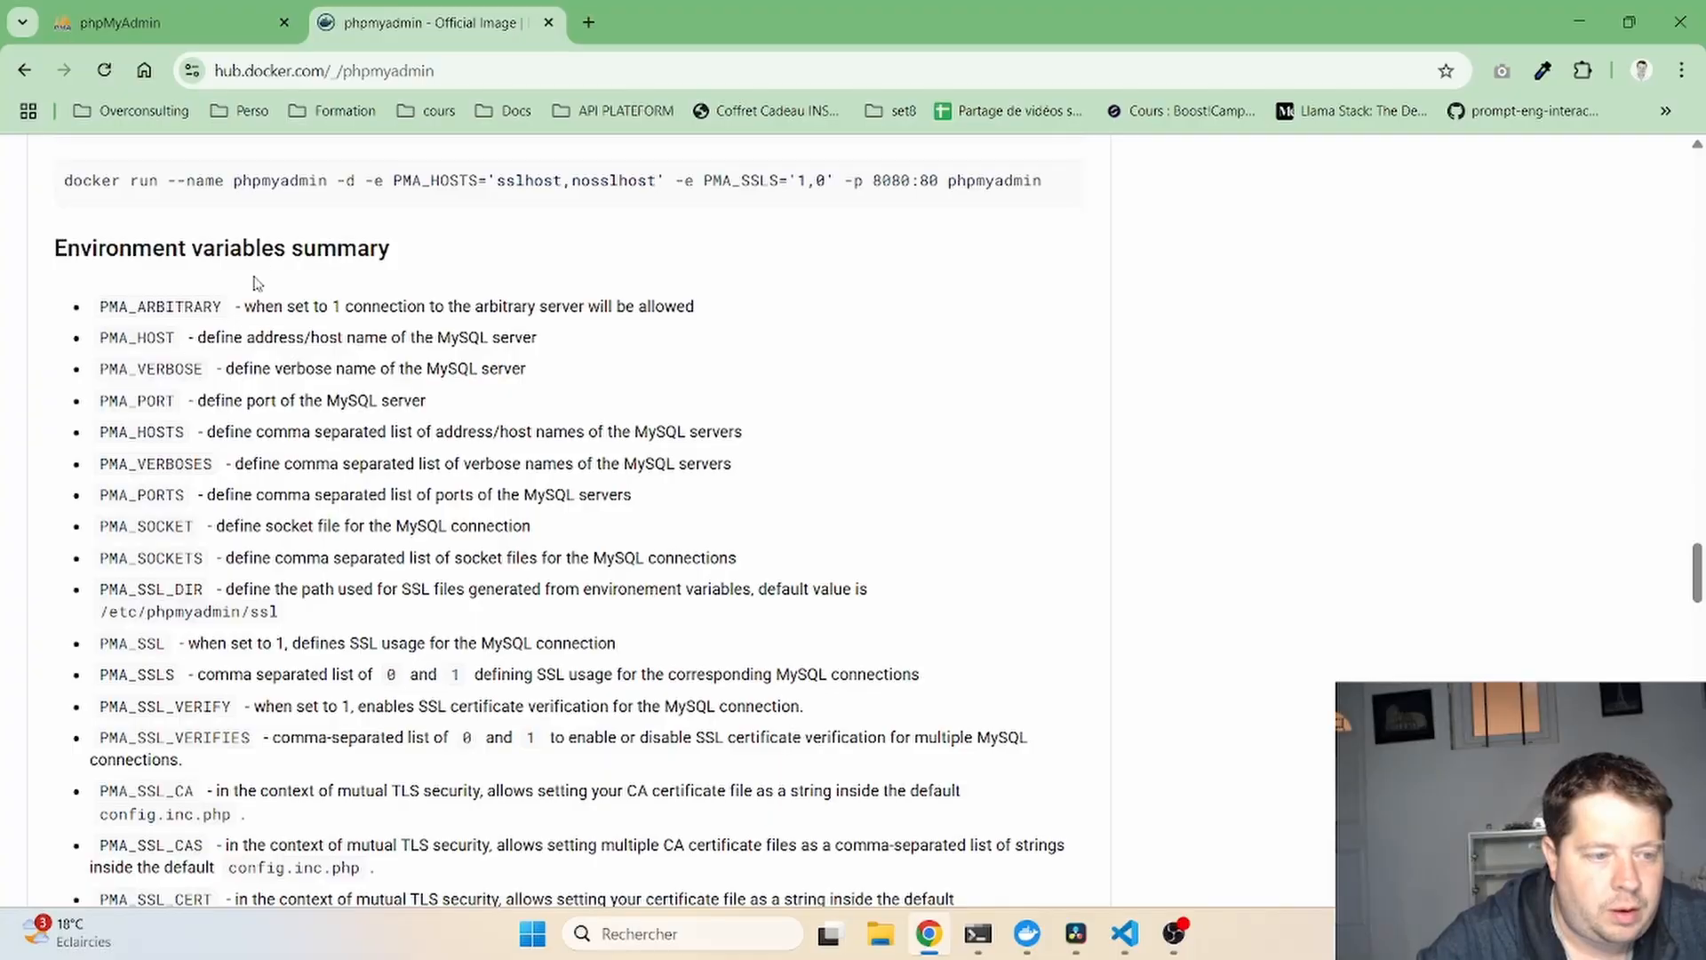
left_click_drag(102, 338, 176, 338)
key("ctrl+c")
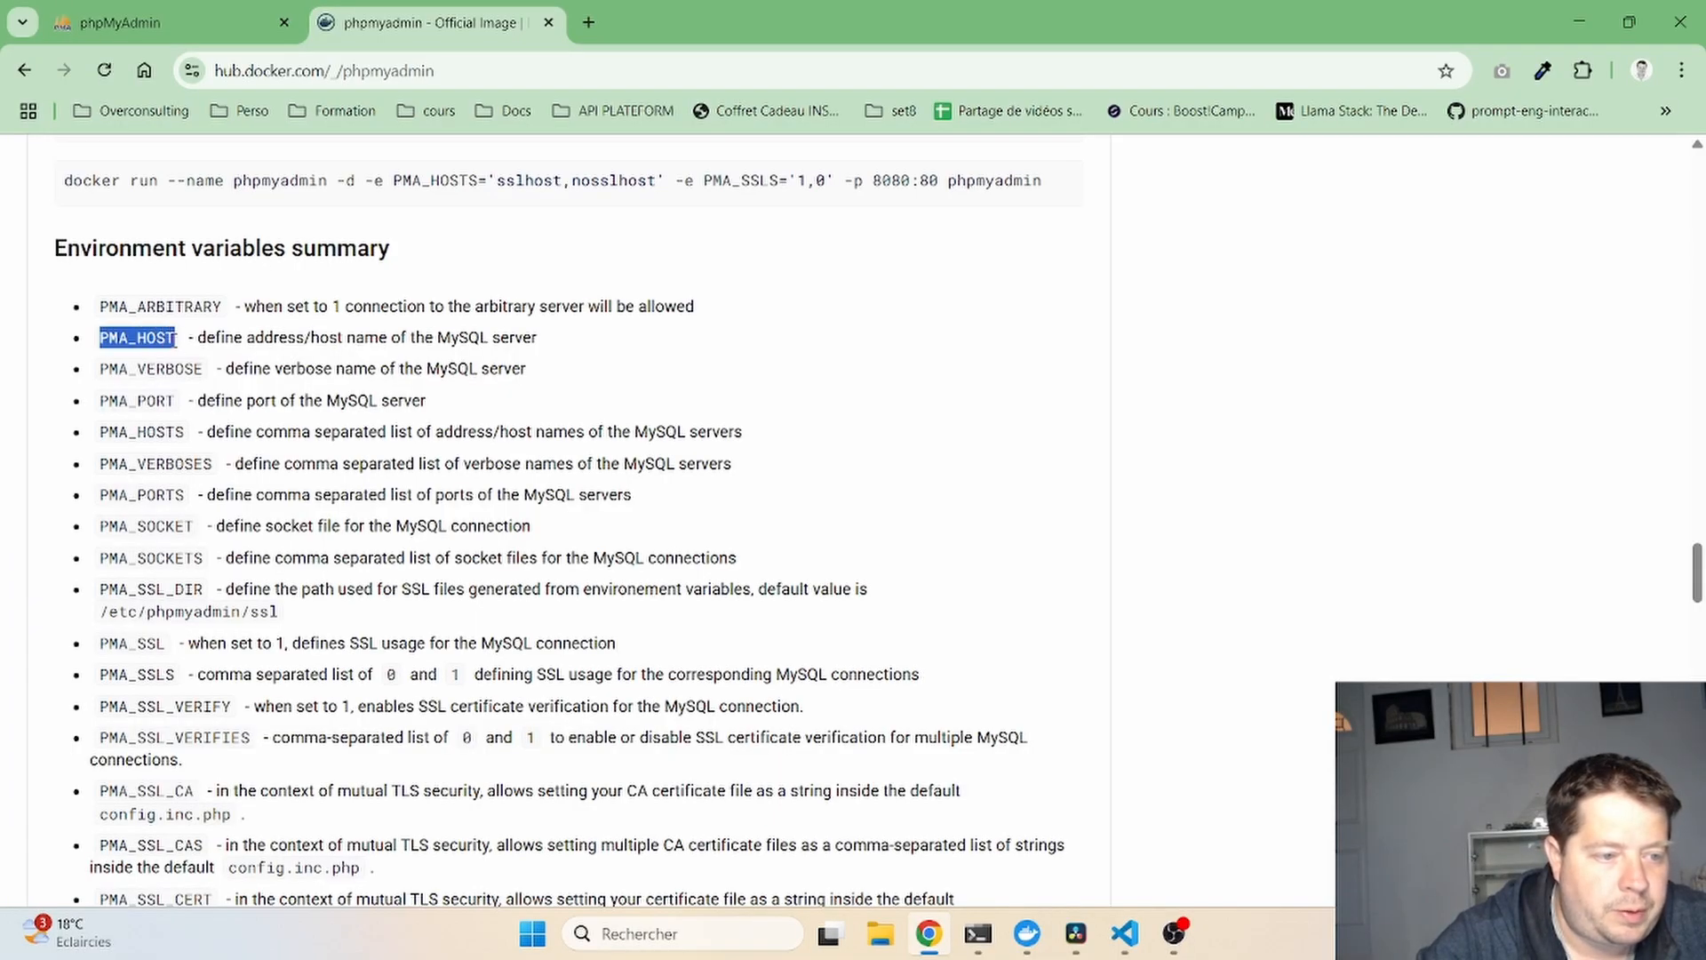
left_click(1126, 931)
- Add PMA_HOST=db below PMA_ARBITRARY in the phpmyadmin environment
left_click(604, 412)
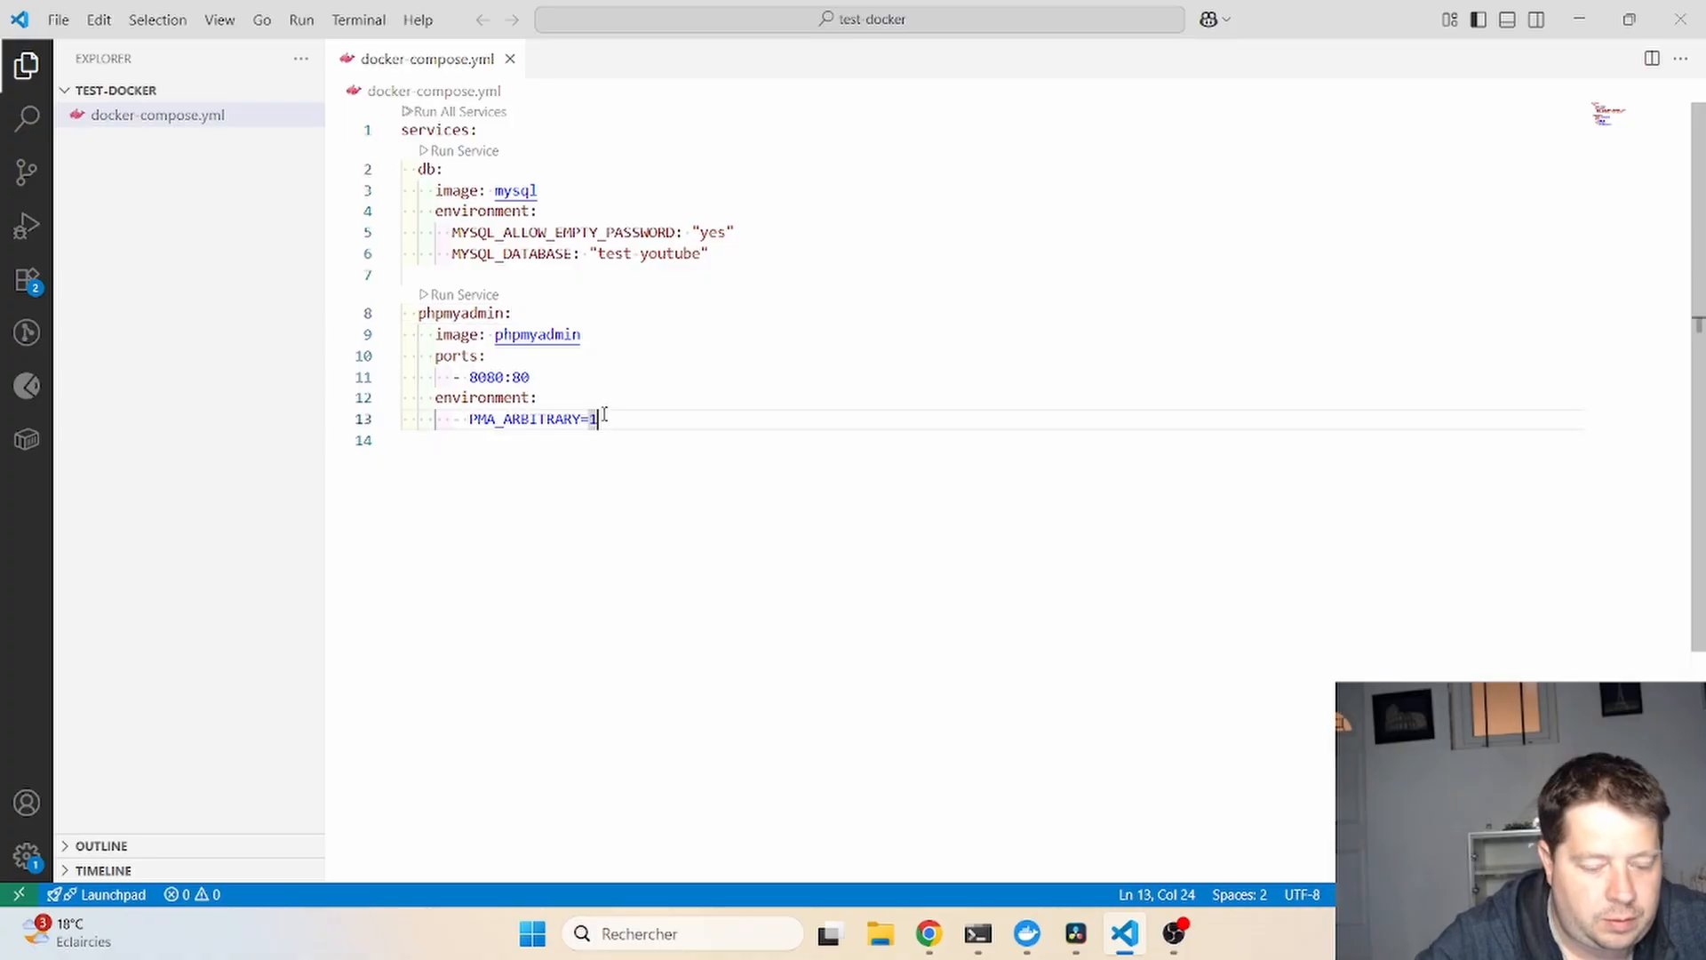
key("Return")
key("ctrl+v")
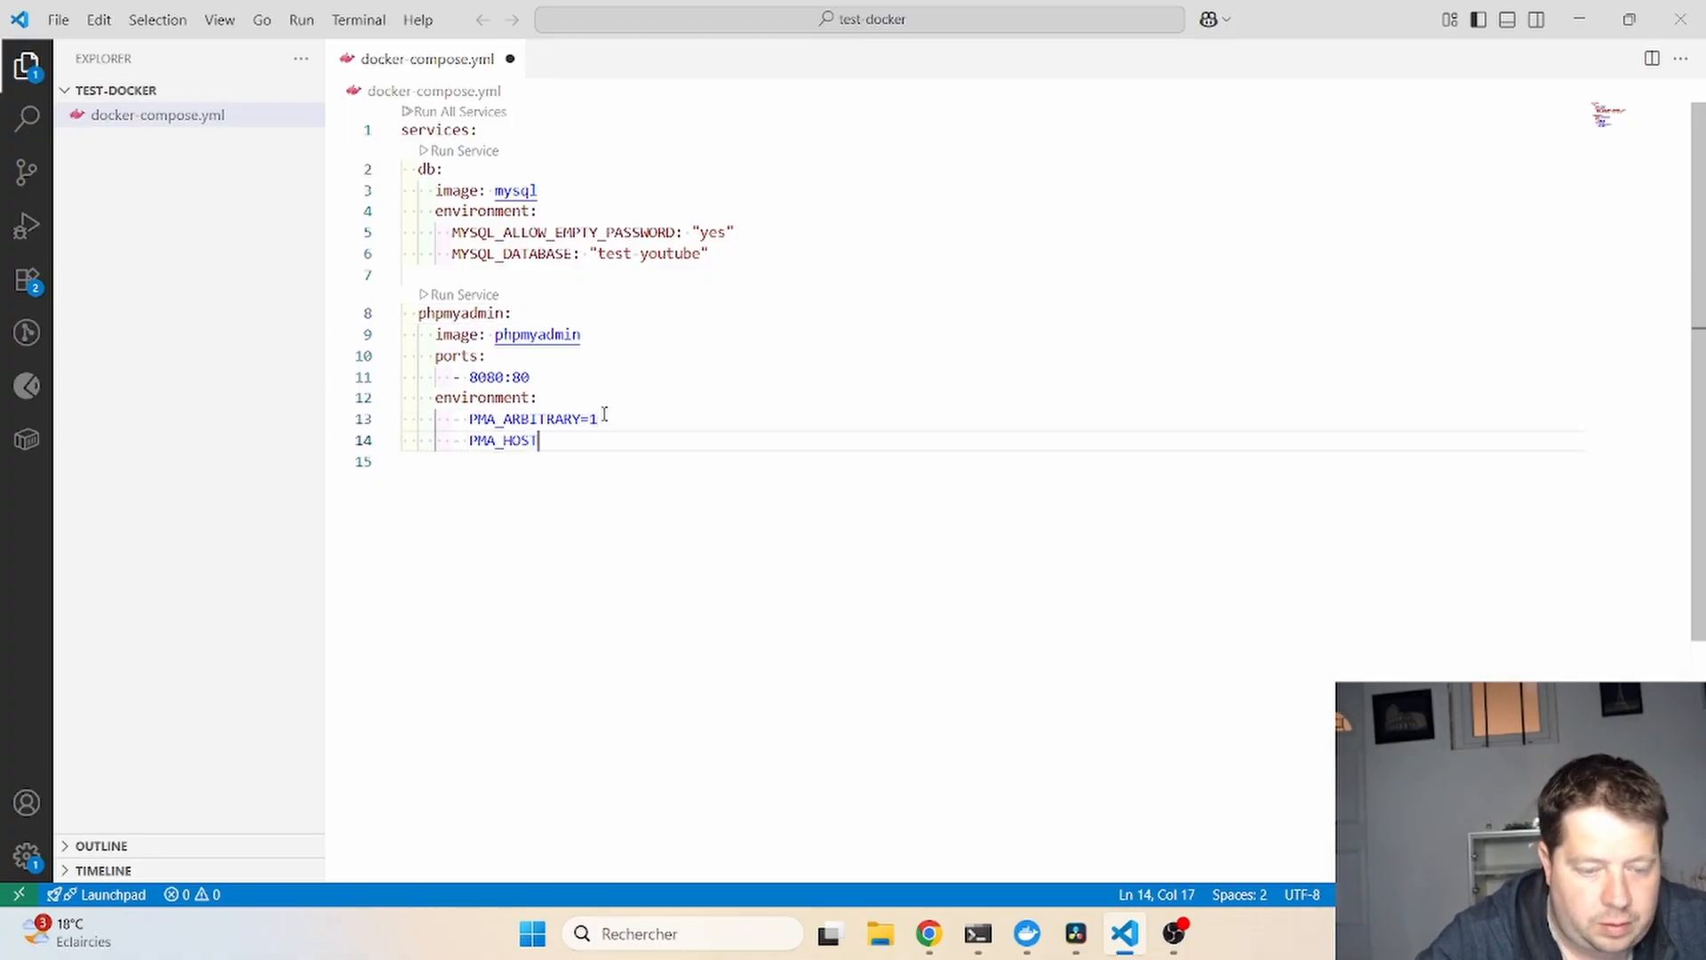
type("=db")
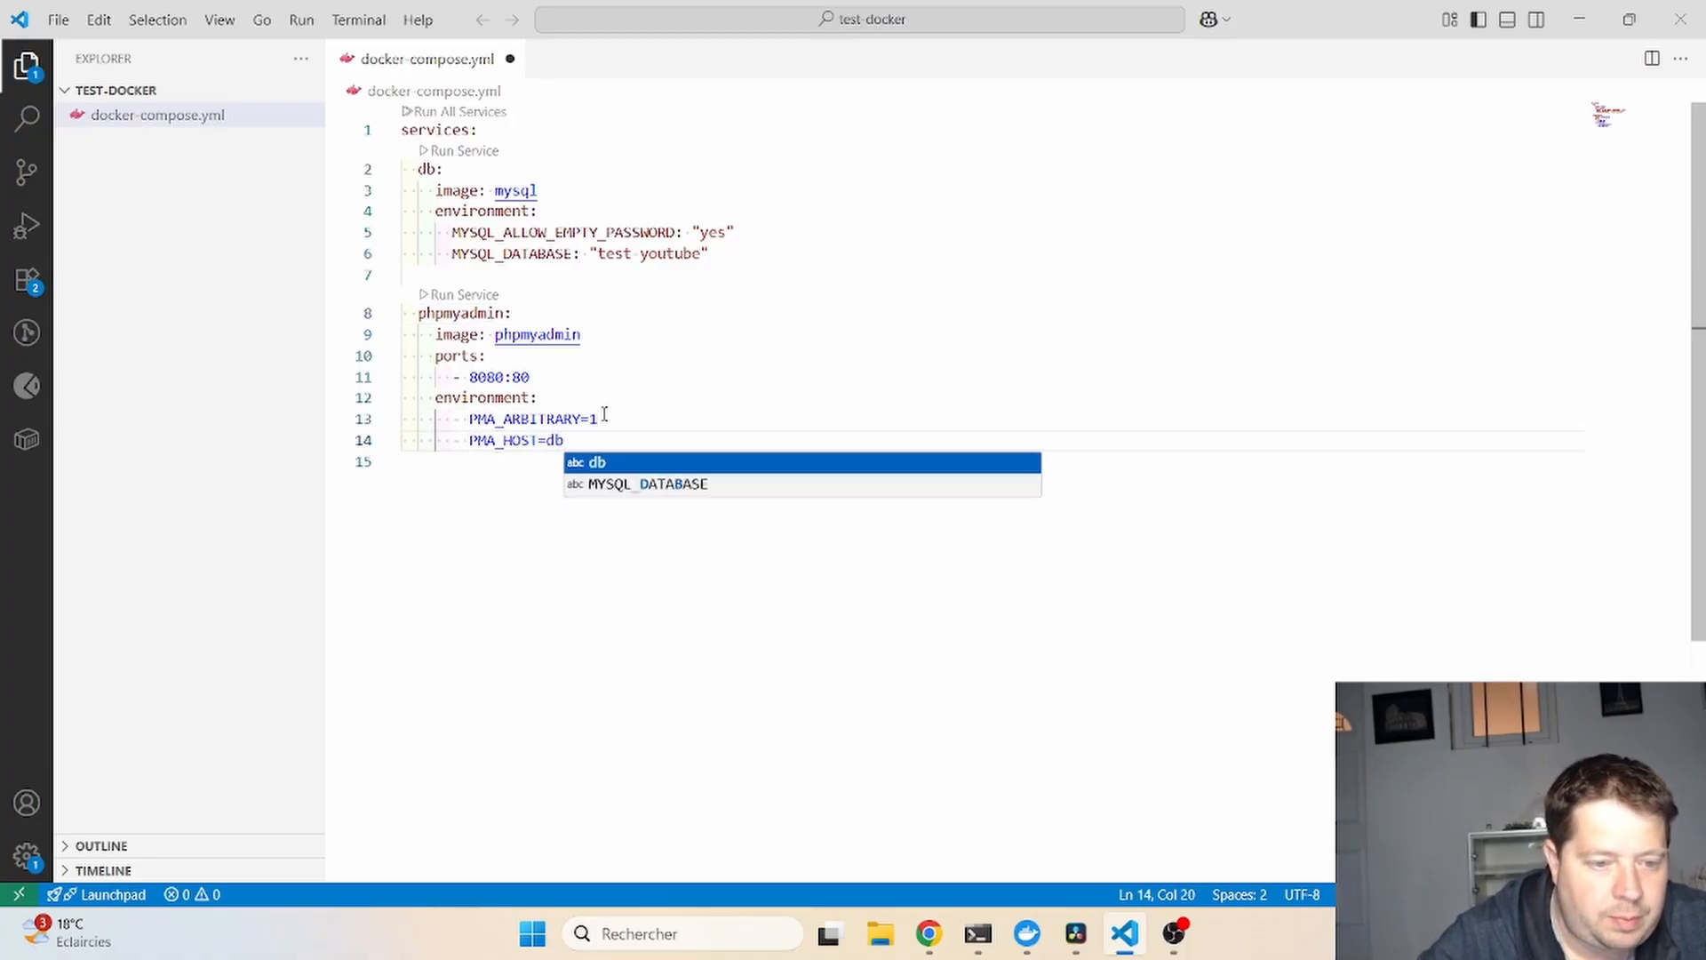
key("Escape")
key("Return")
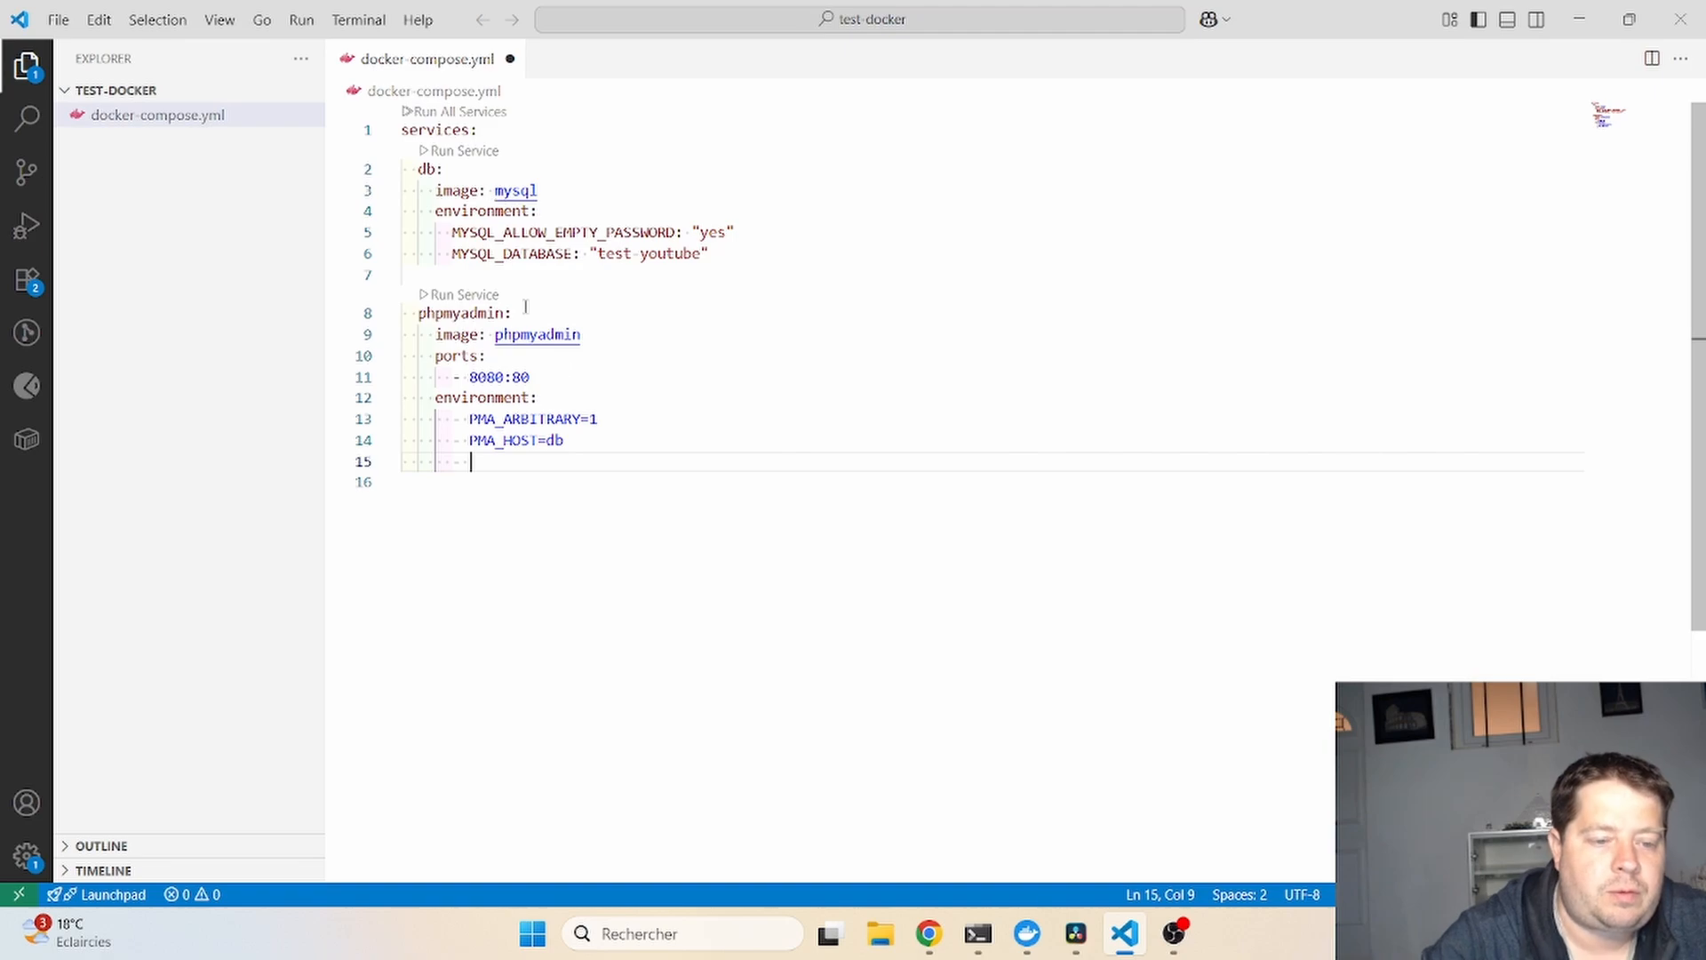
- Copy PMA_PORT from the phpMyAdmin docs and add it as PMA_PORT=3306, aligned with the lines above
key("alt+Tab")
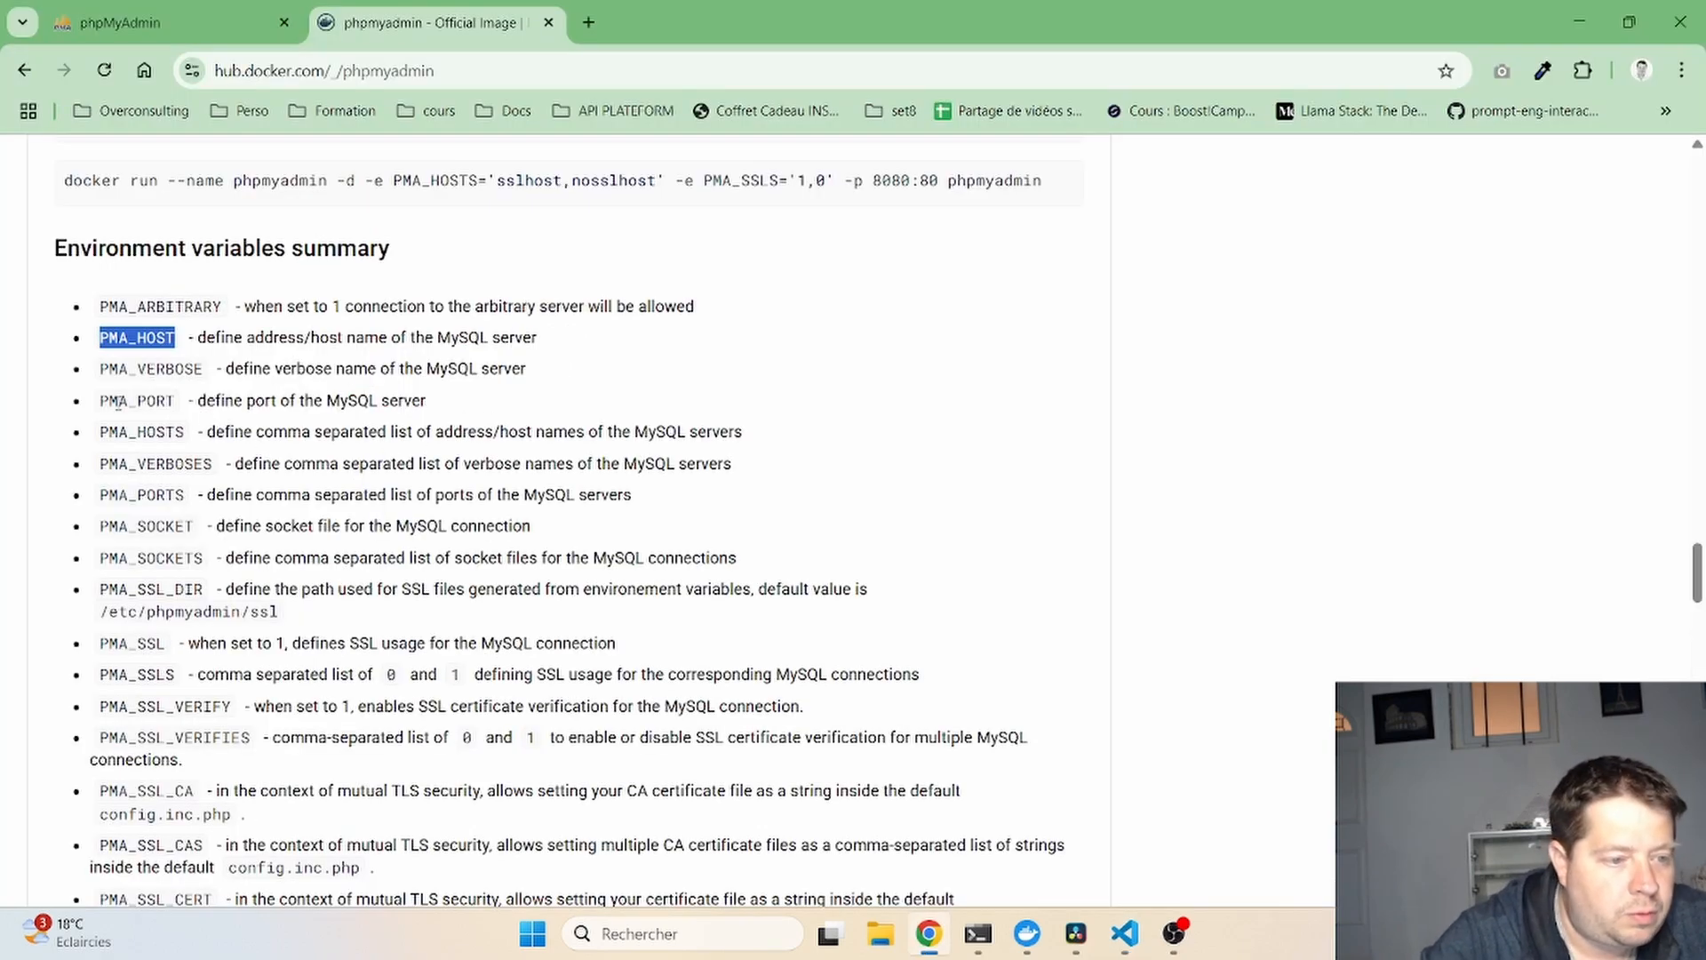
left_click_drag(101, 399, 177, 410)
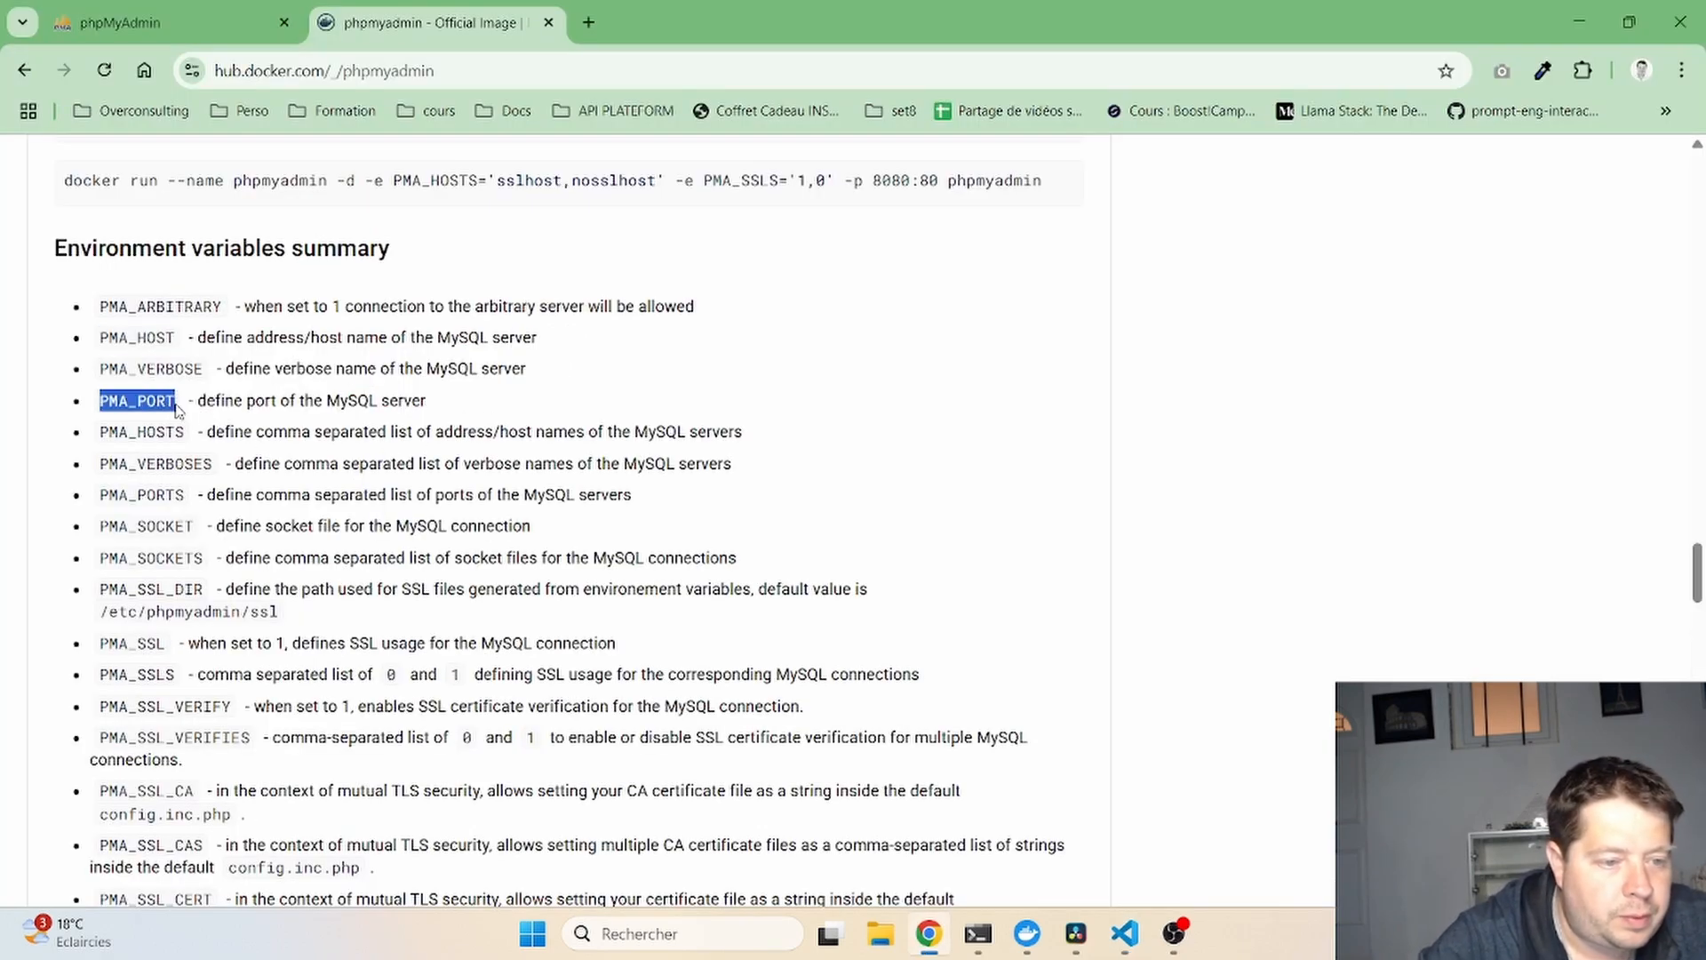
key("ctrl+c")
key("alt+Tab")
key("ctrl+v")
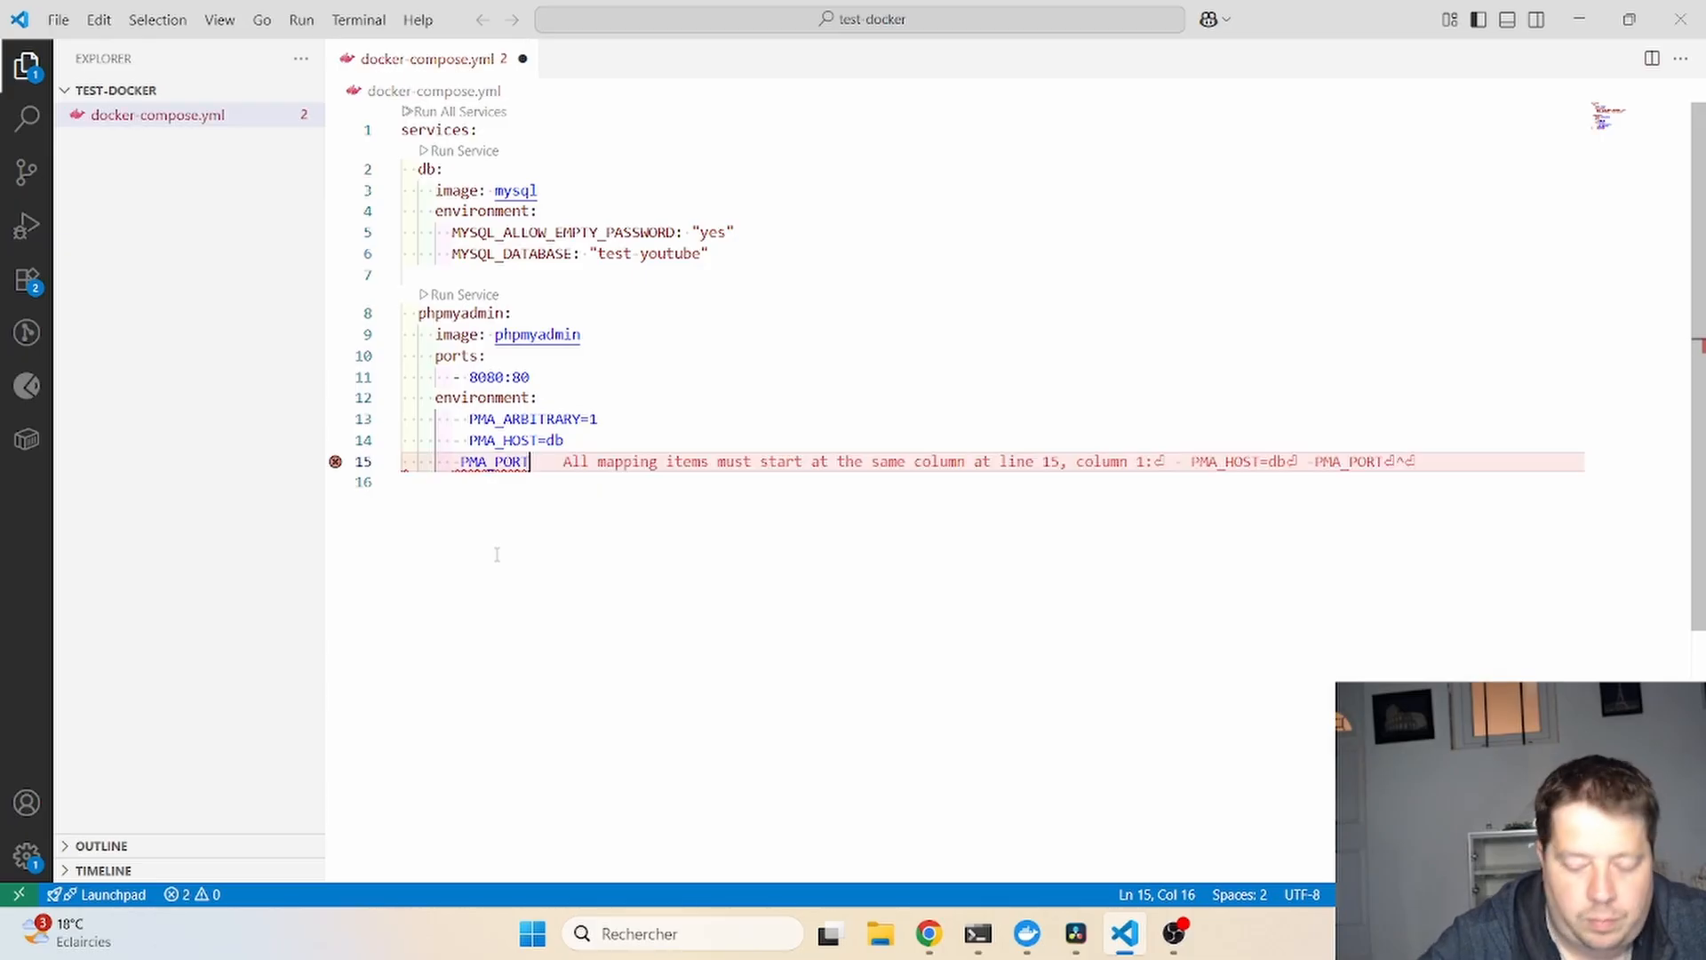
key("Left")
key("Home")
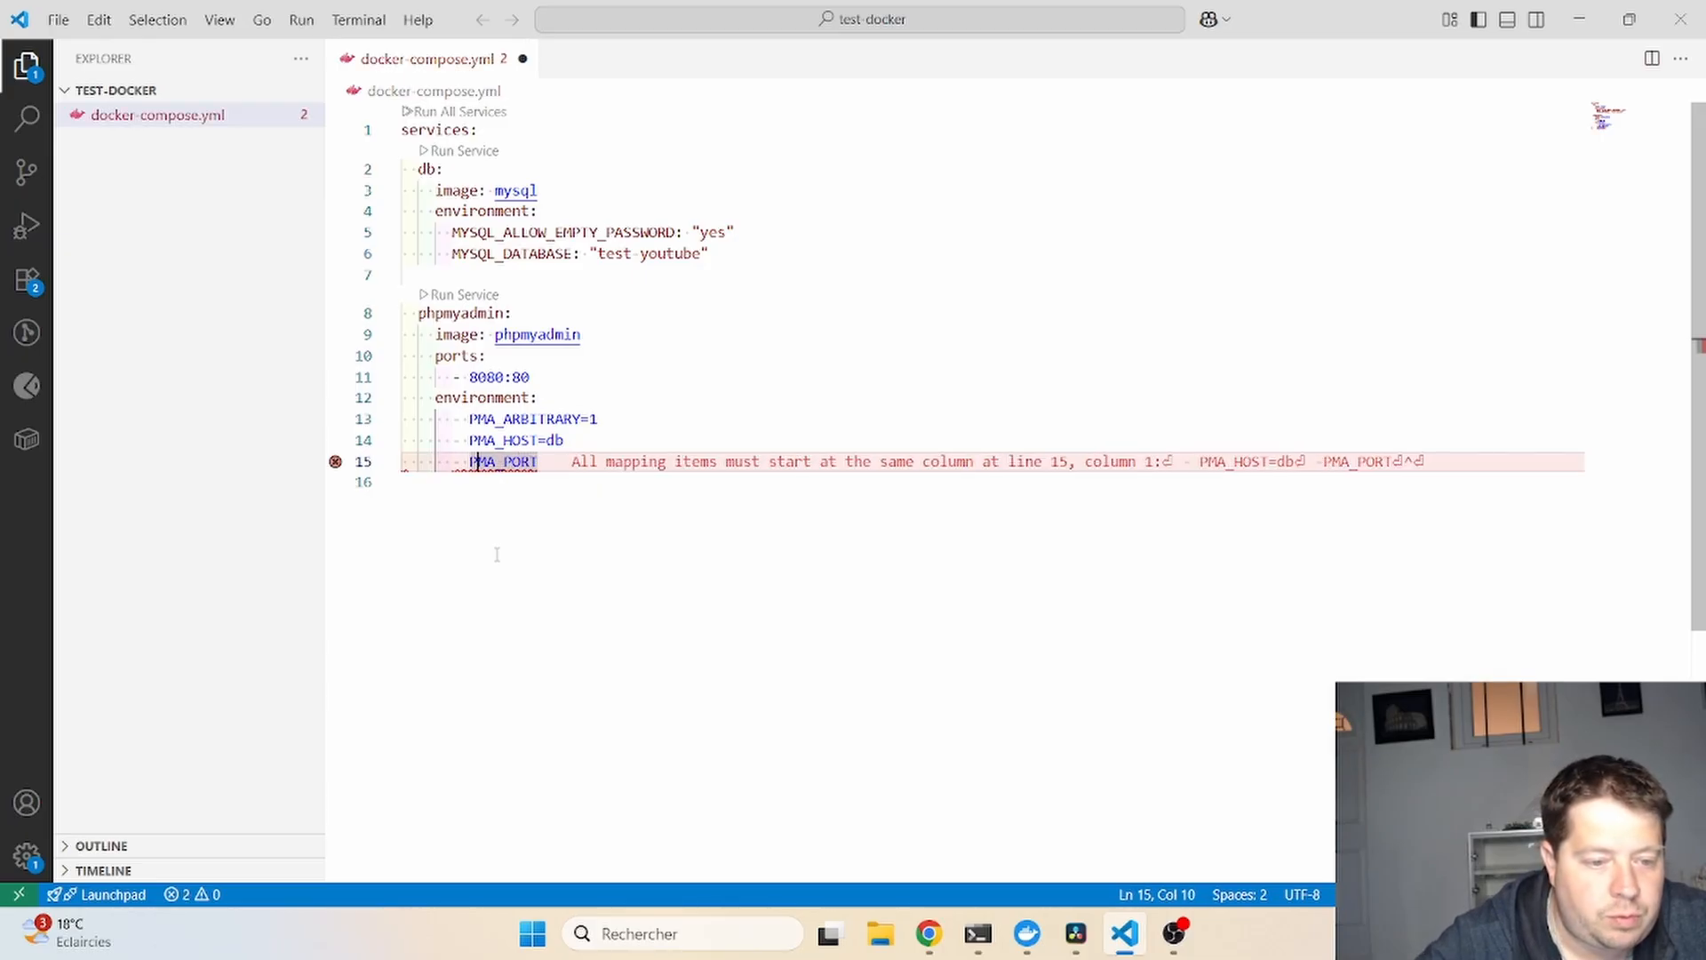
key("Right")
key("Right")
key("Right")
type("=3306")
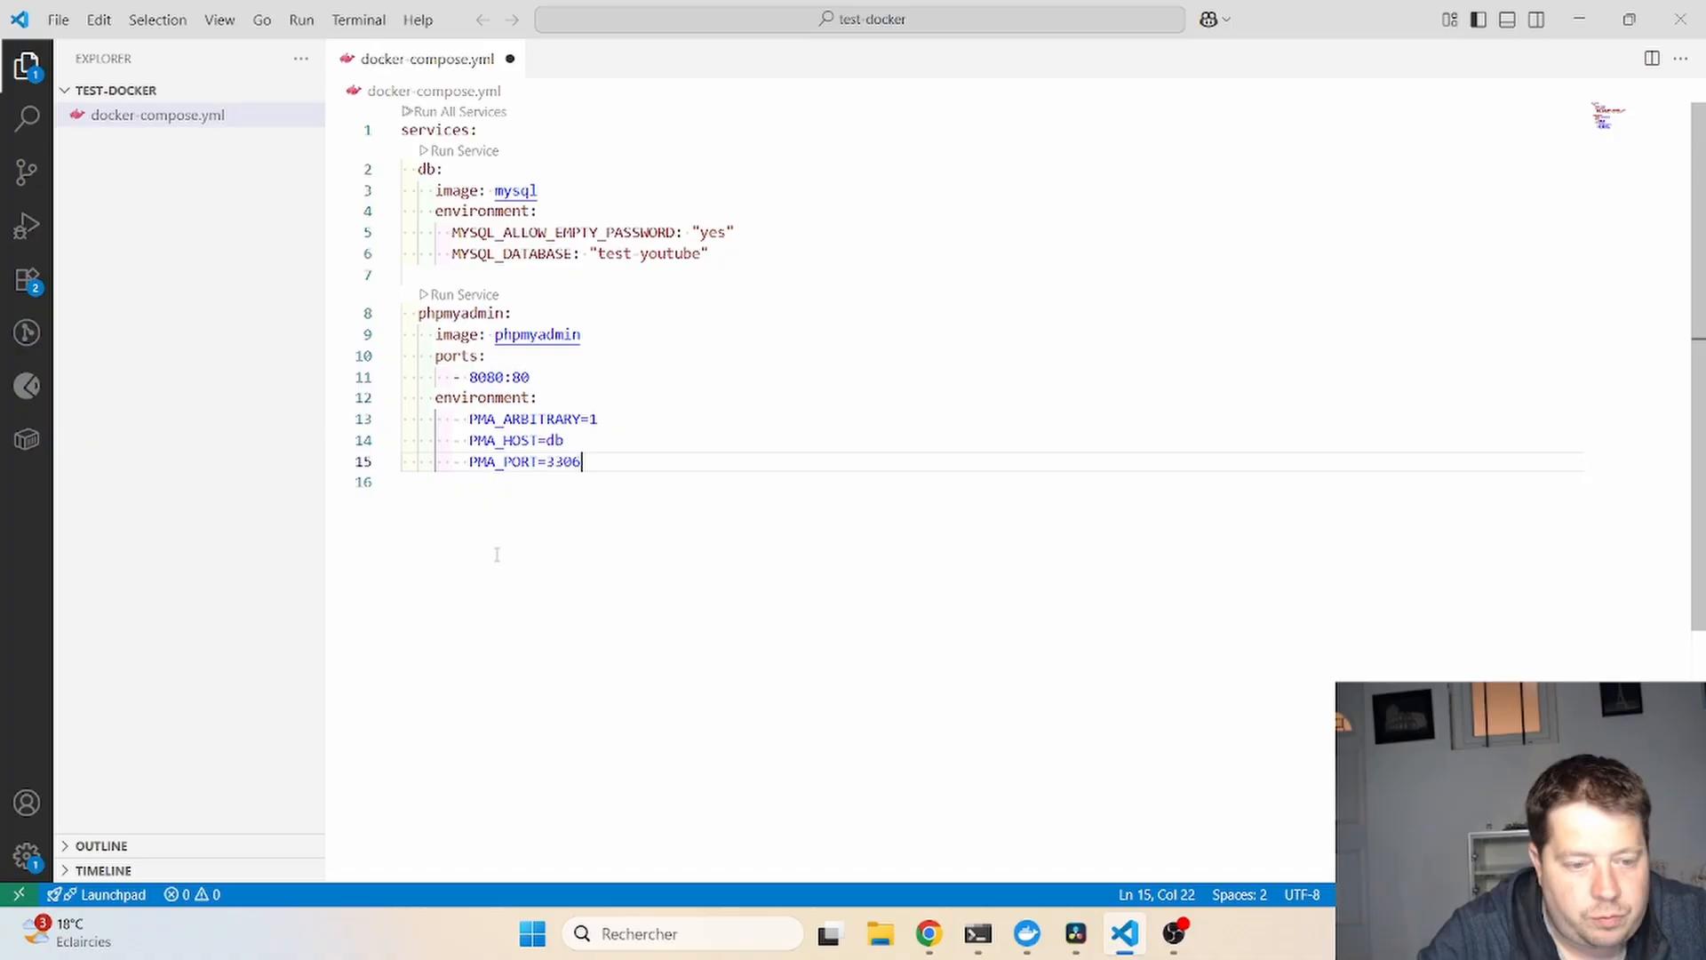
key("Return")
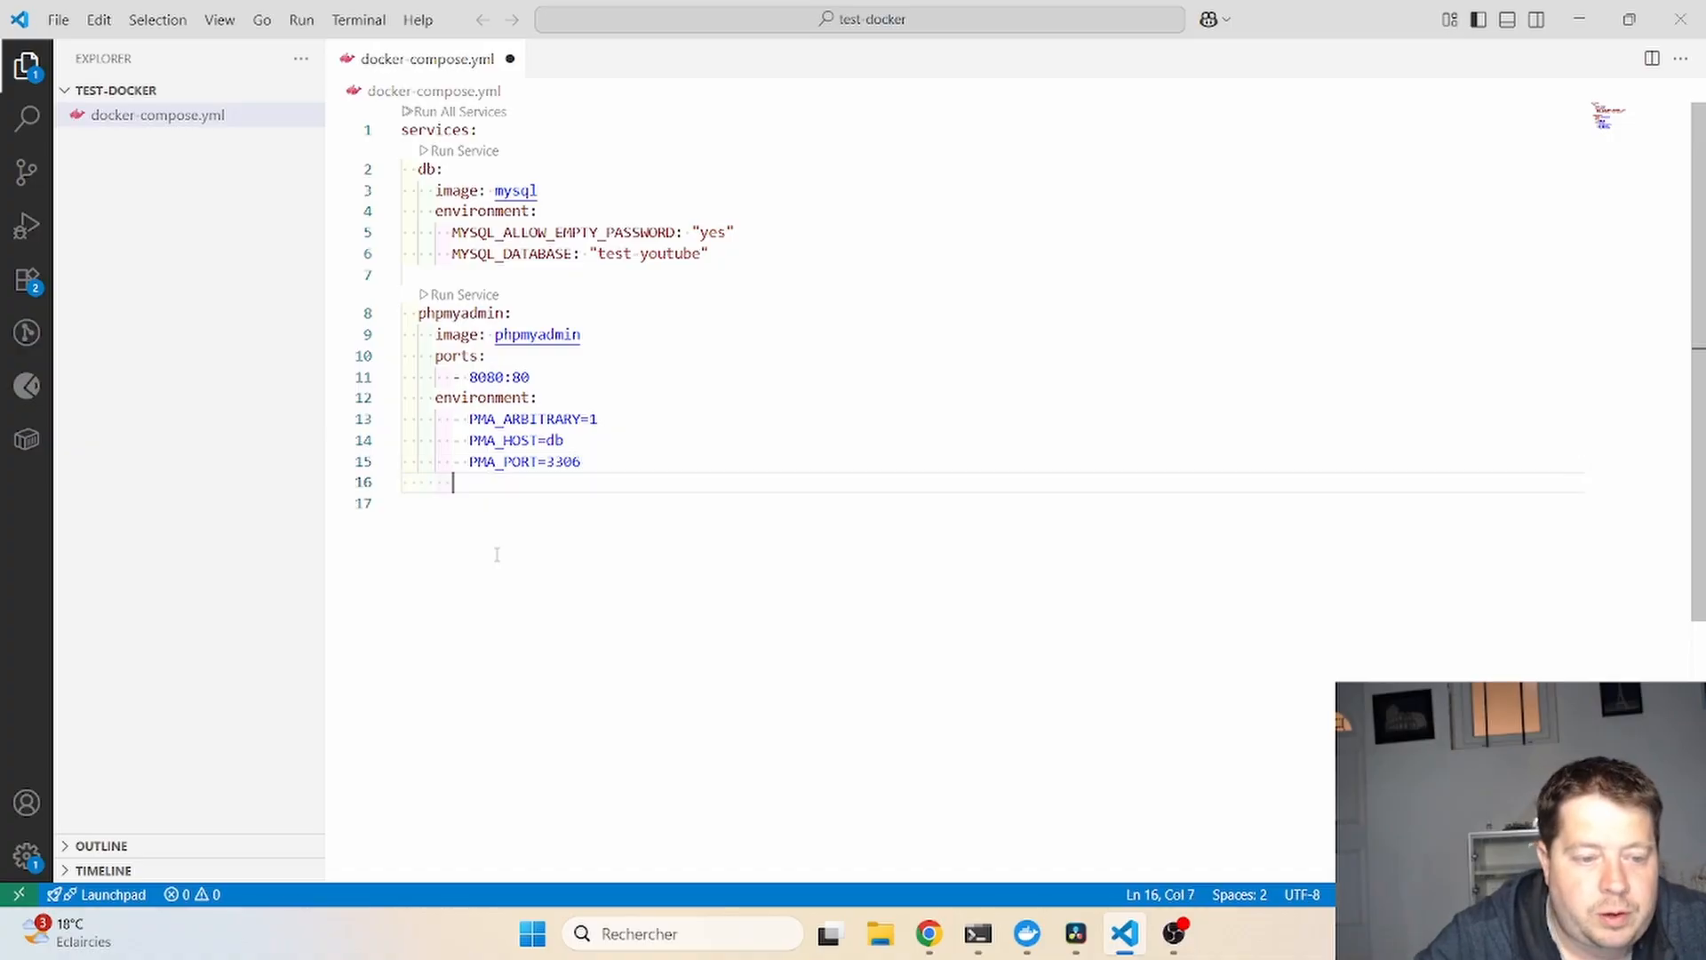
key("Tab")
- Copy PMA_USER from the docs, add '- PMA_USER=root', and save docker-compose.yml
key("alt+Tab")
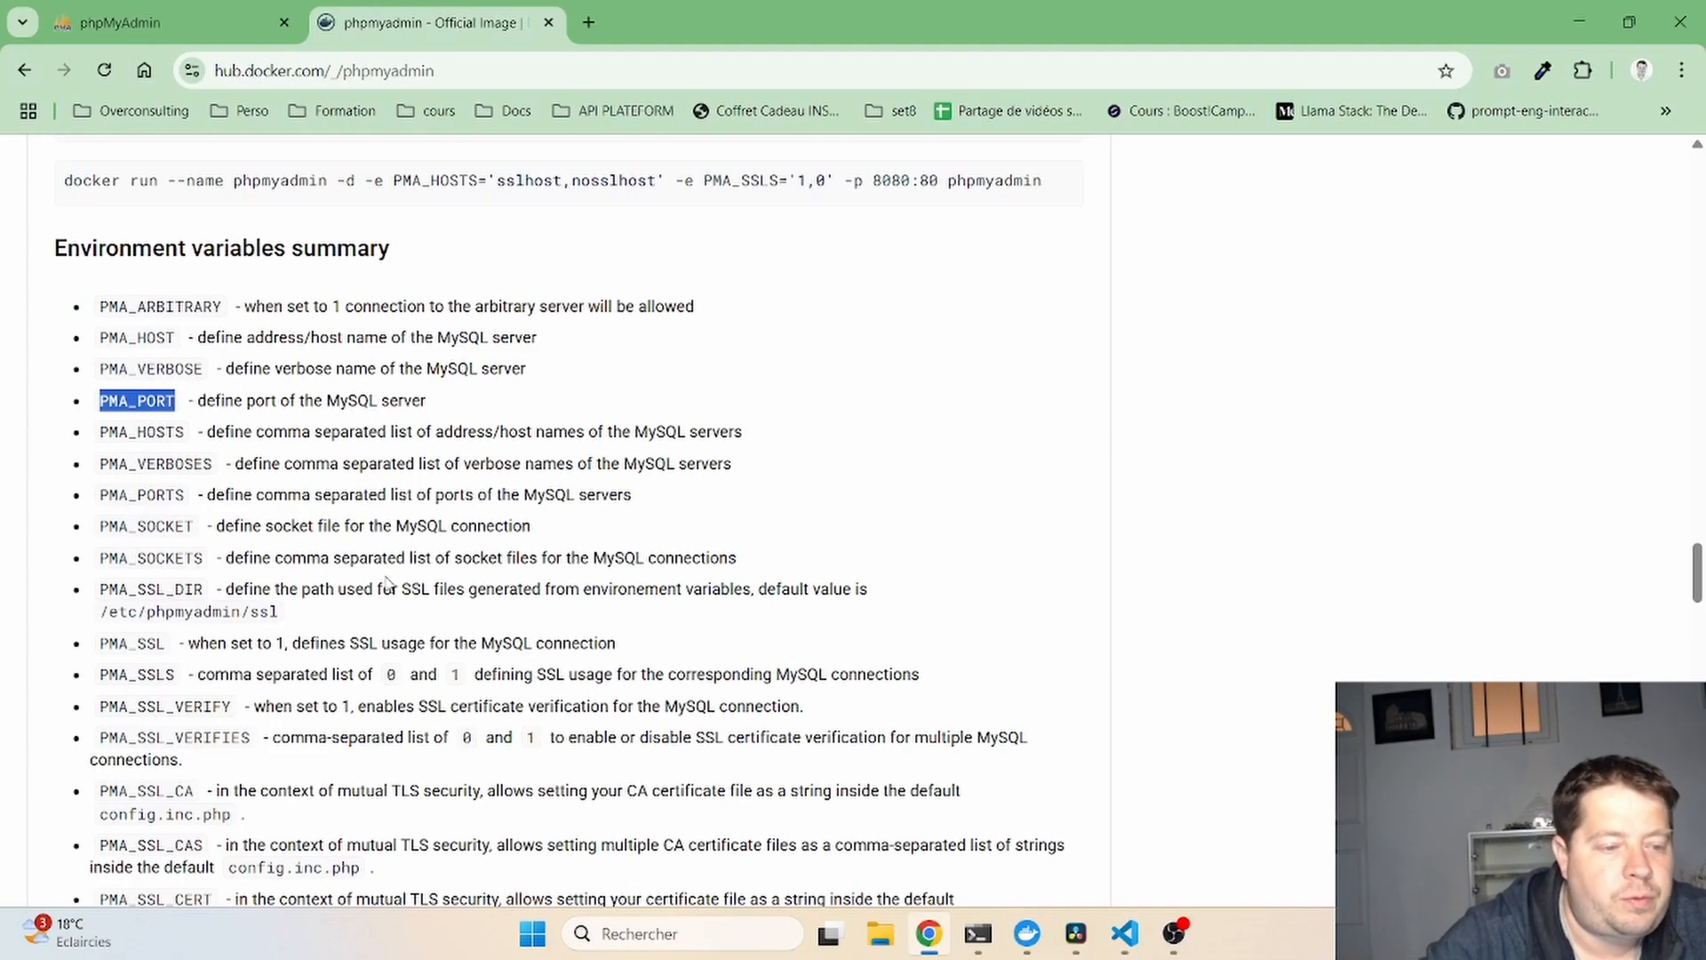
scroll(206, 610, "down", 4)
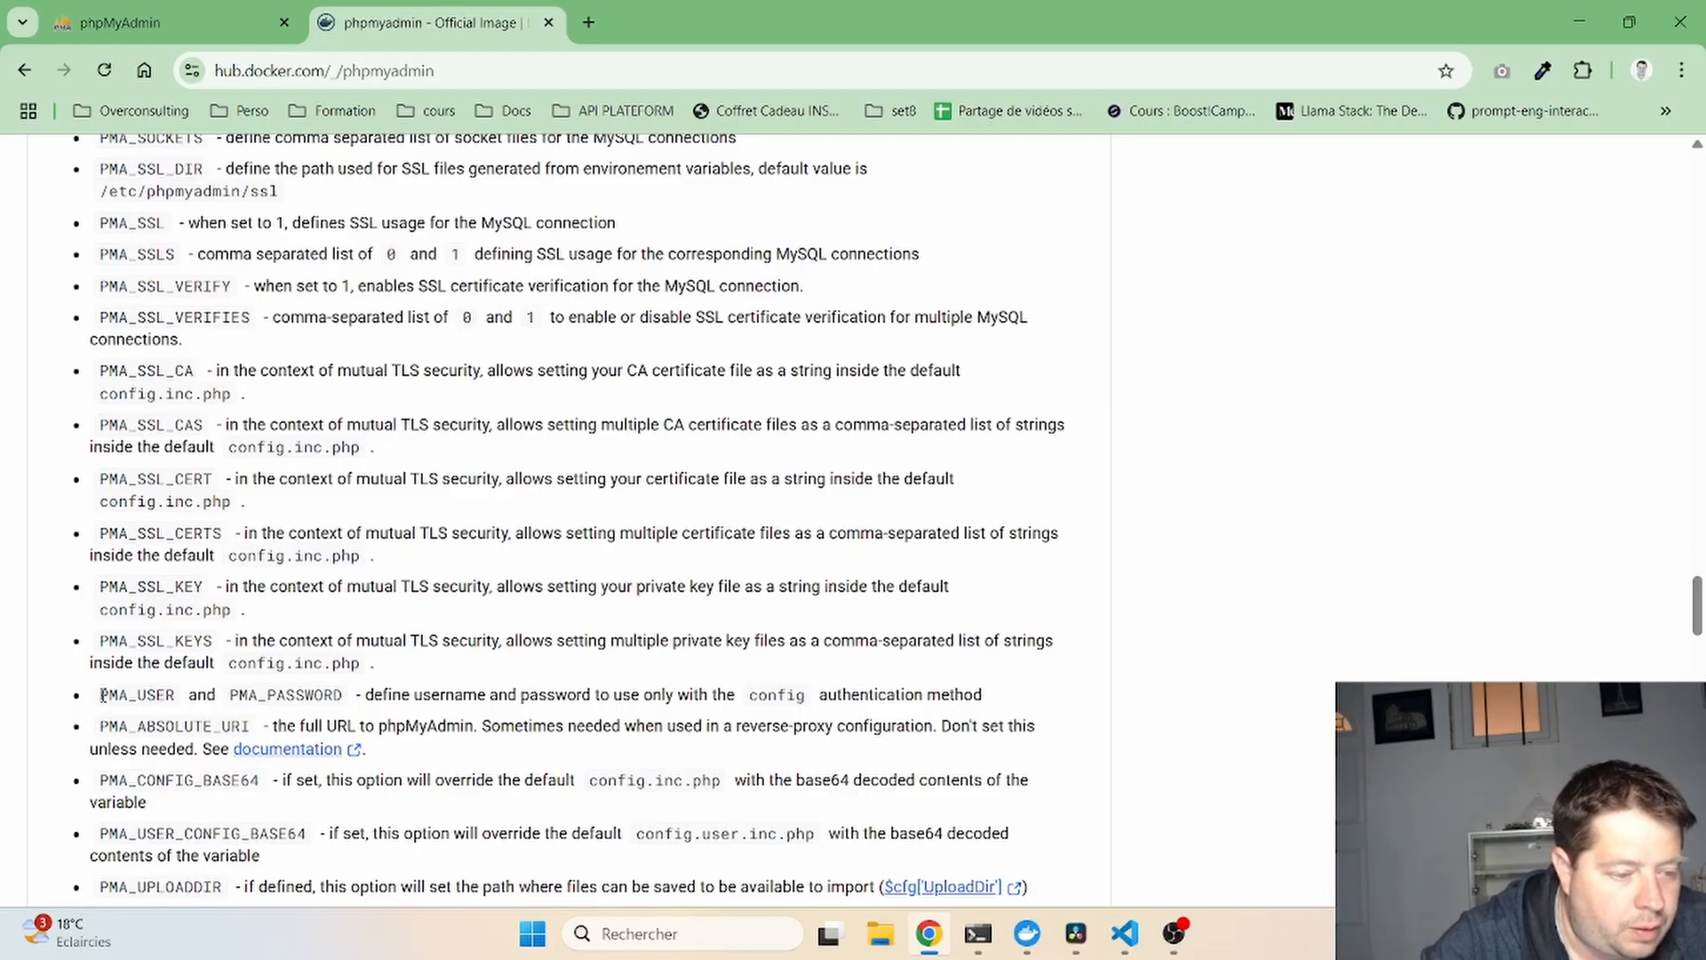
left_click_drag(104, 695, 174, 702)
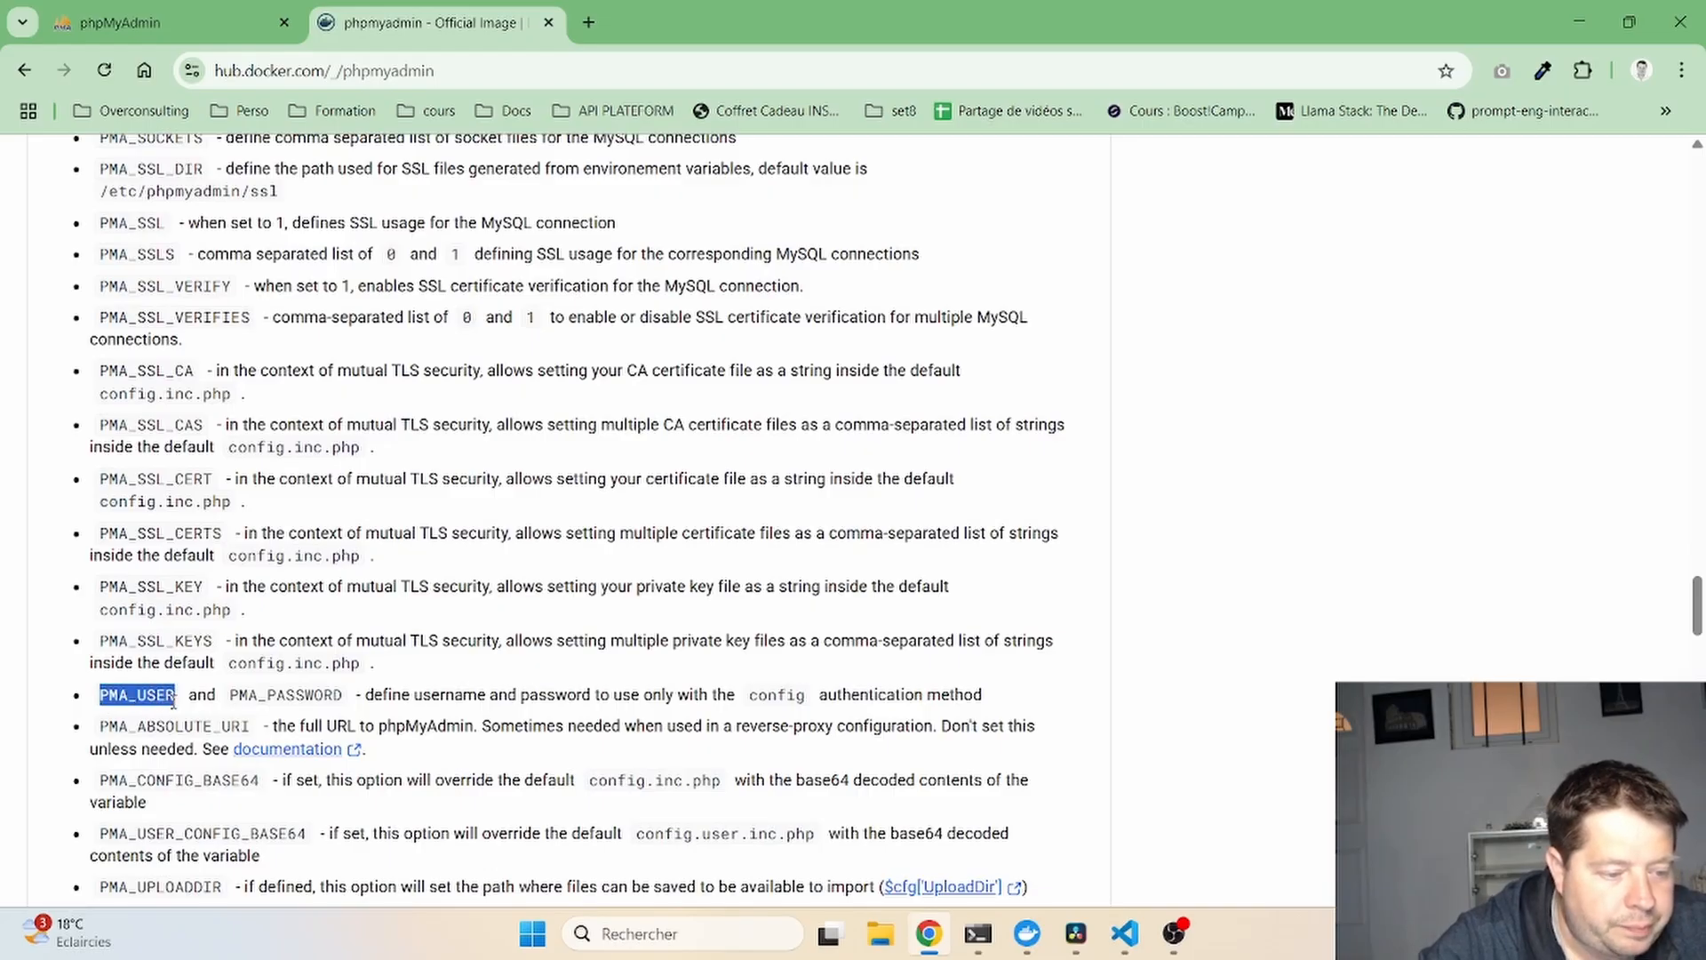
key("ctrl+c")
key("alt+Tab")
key("ctrl+v")
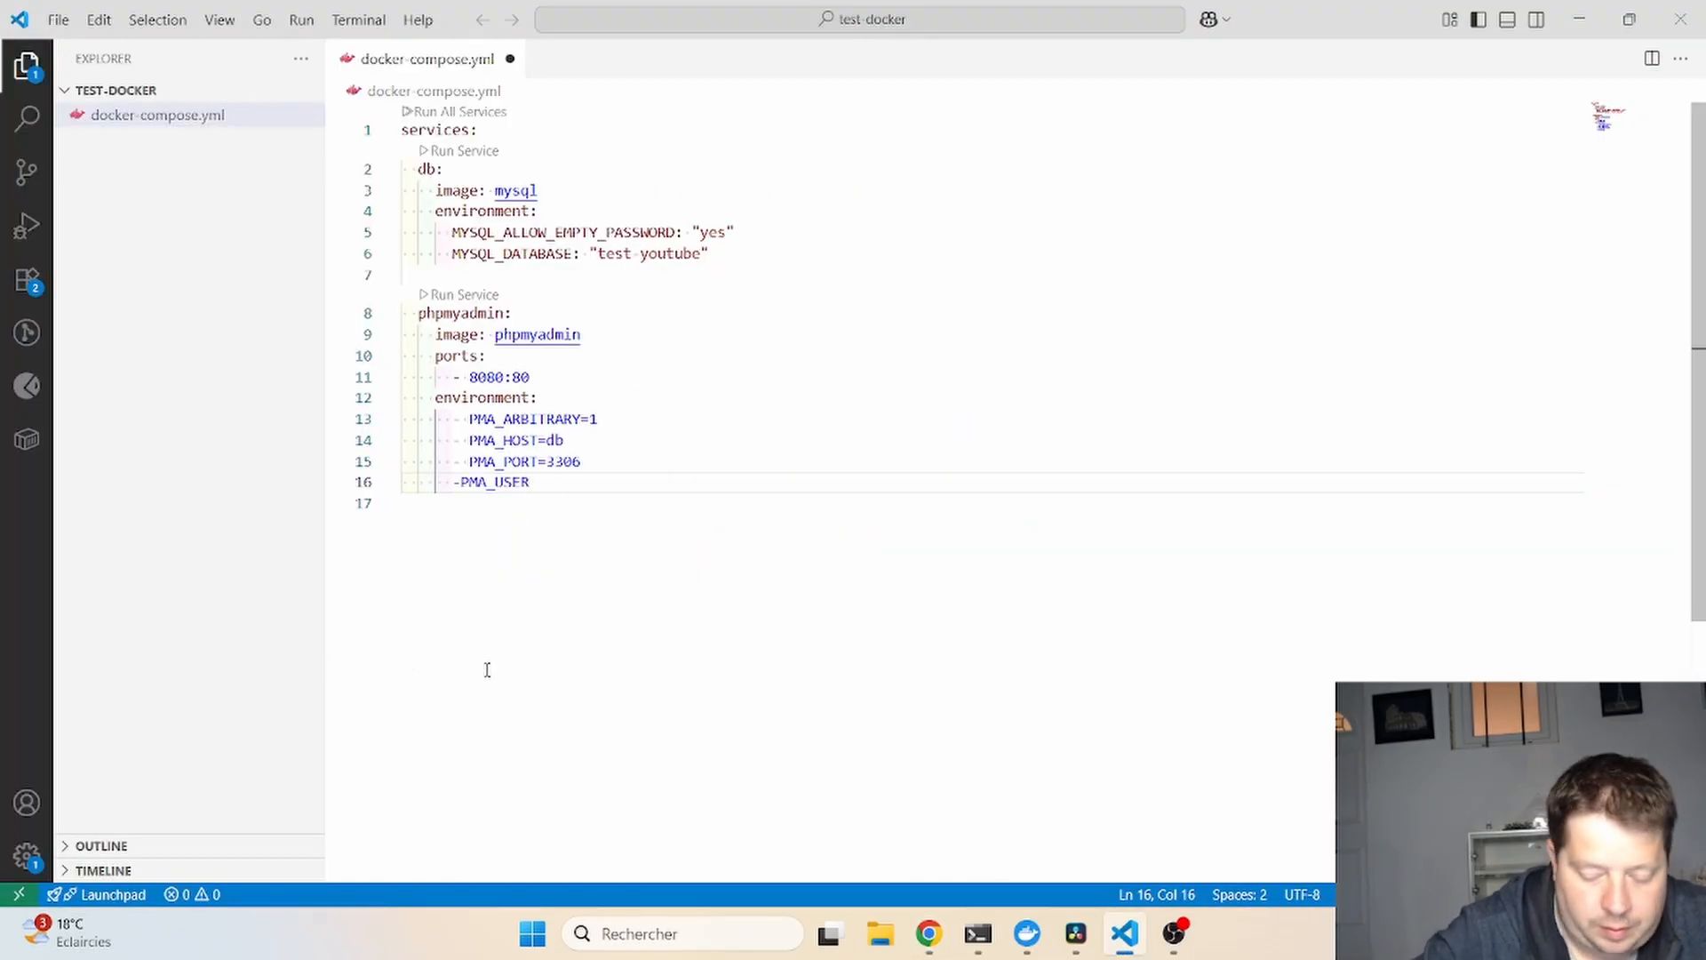
key("Left")
key("Left")
key("Left")
key("Left")
key("Left")
key("Left")
key("Right")
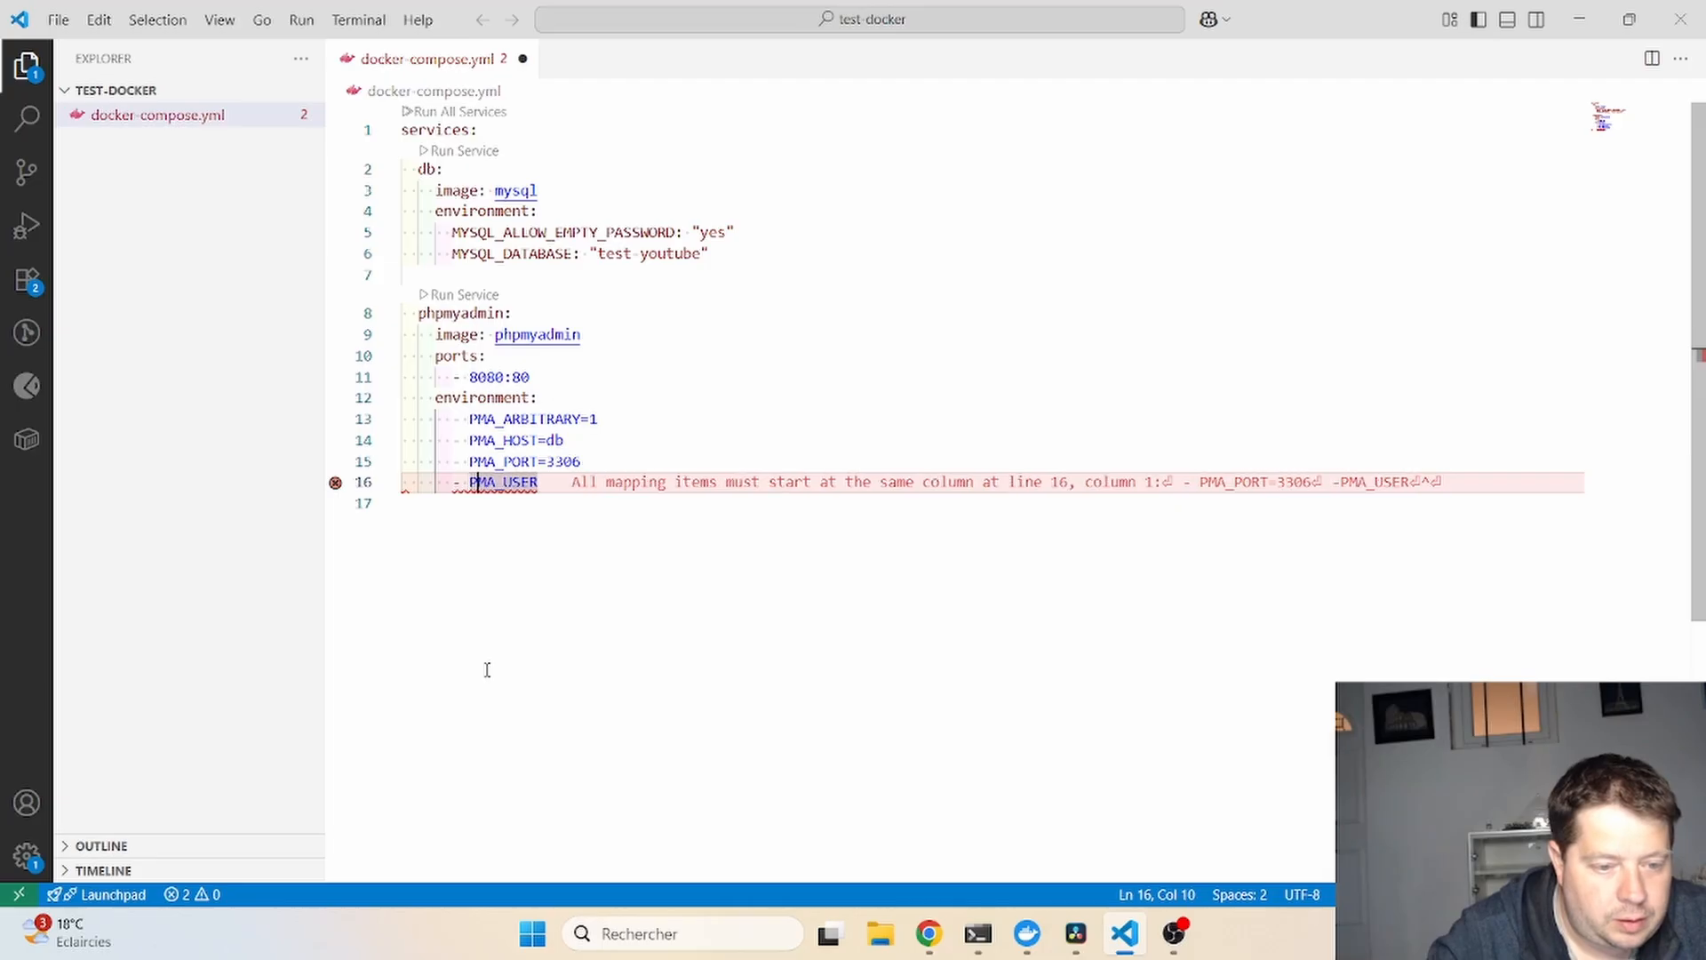
key("End")
type("=root")
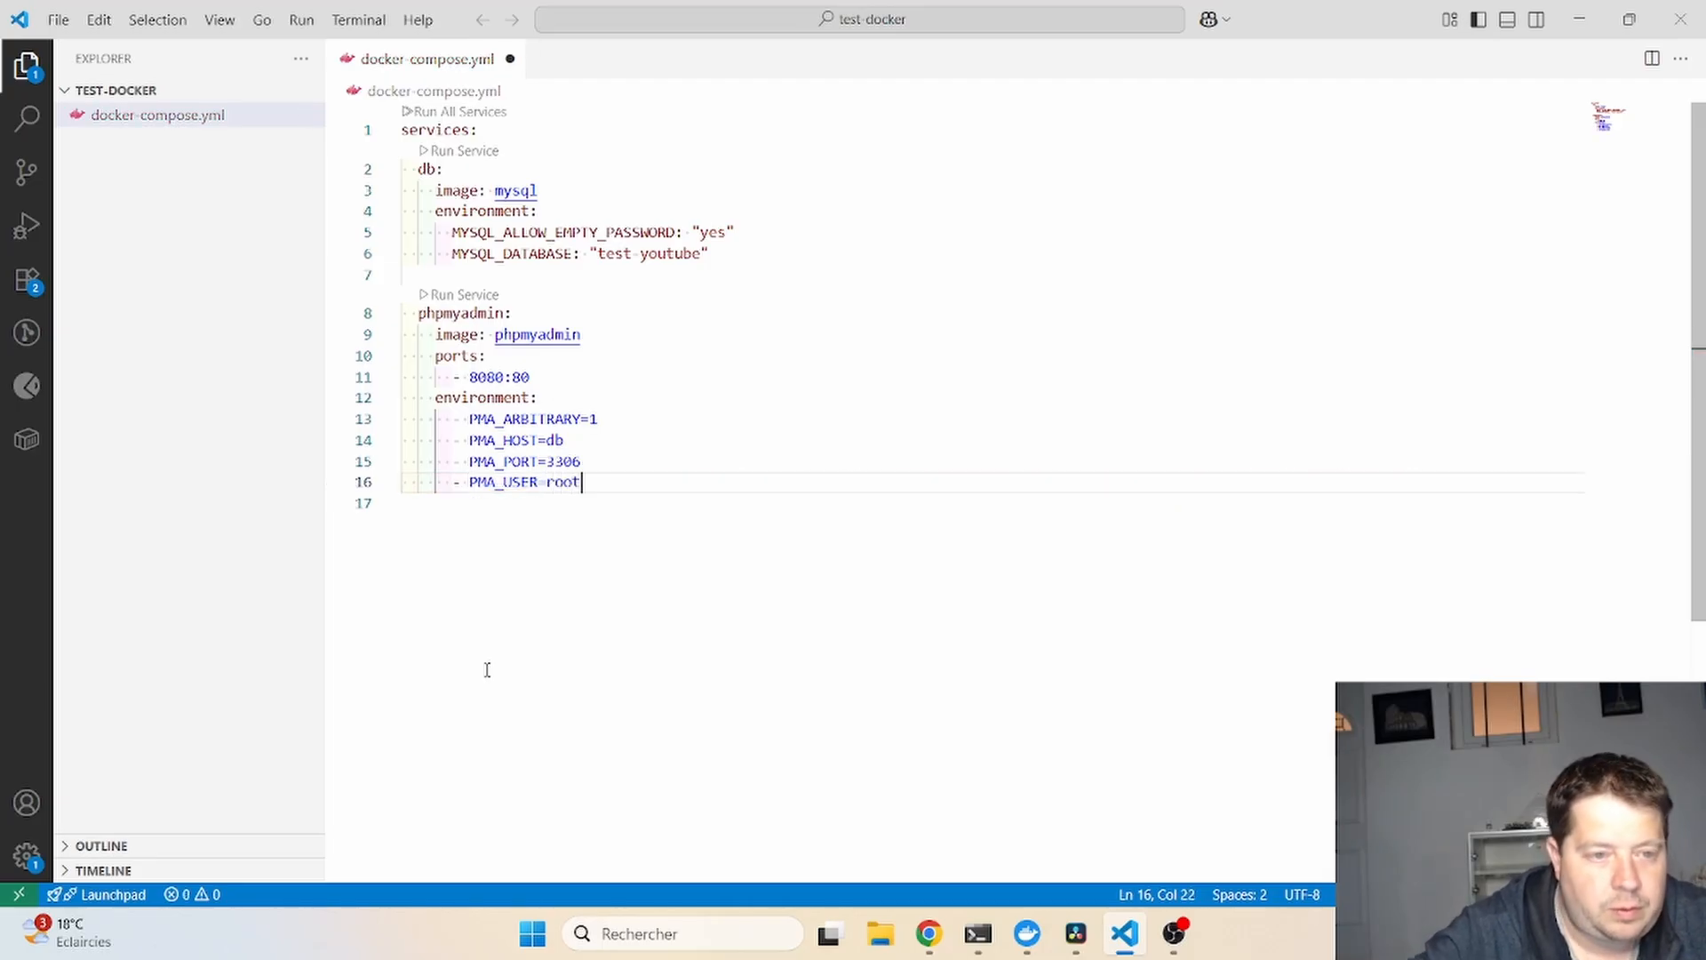
key("ctrl+s")
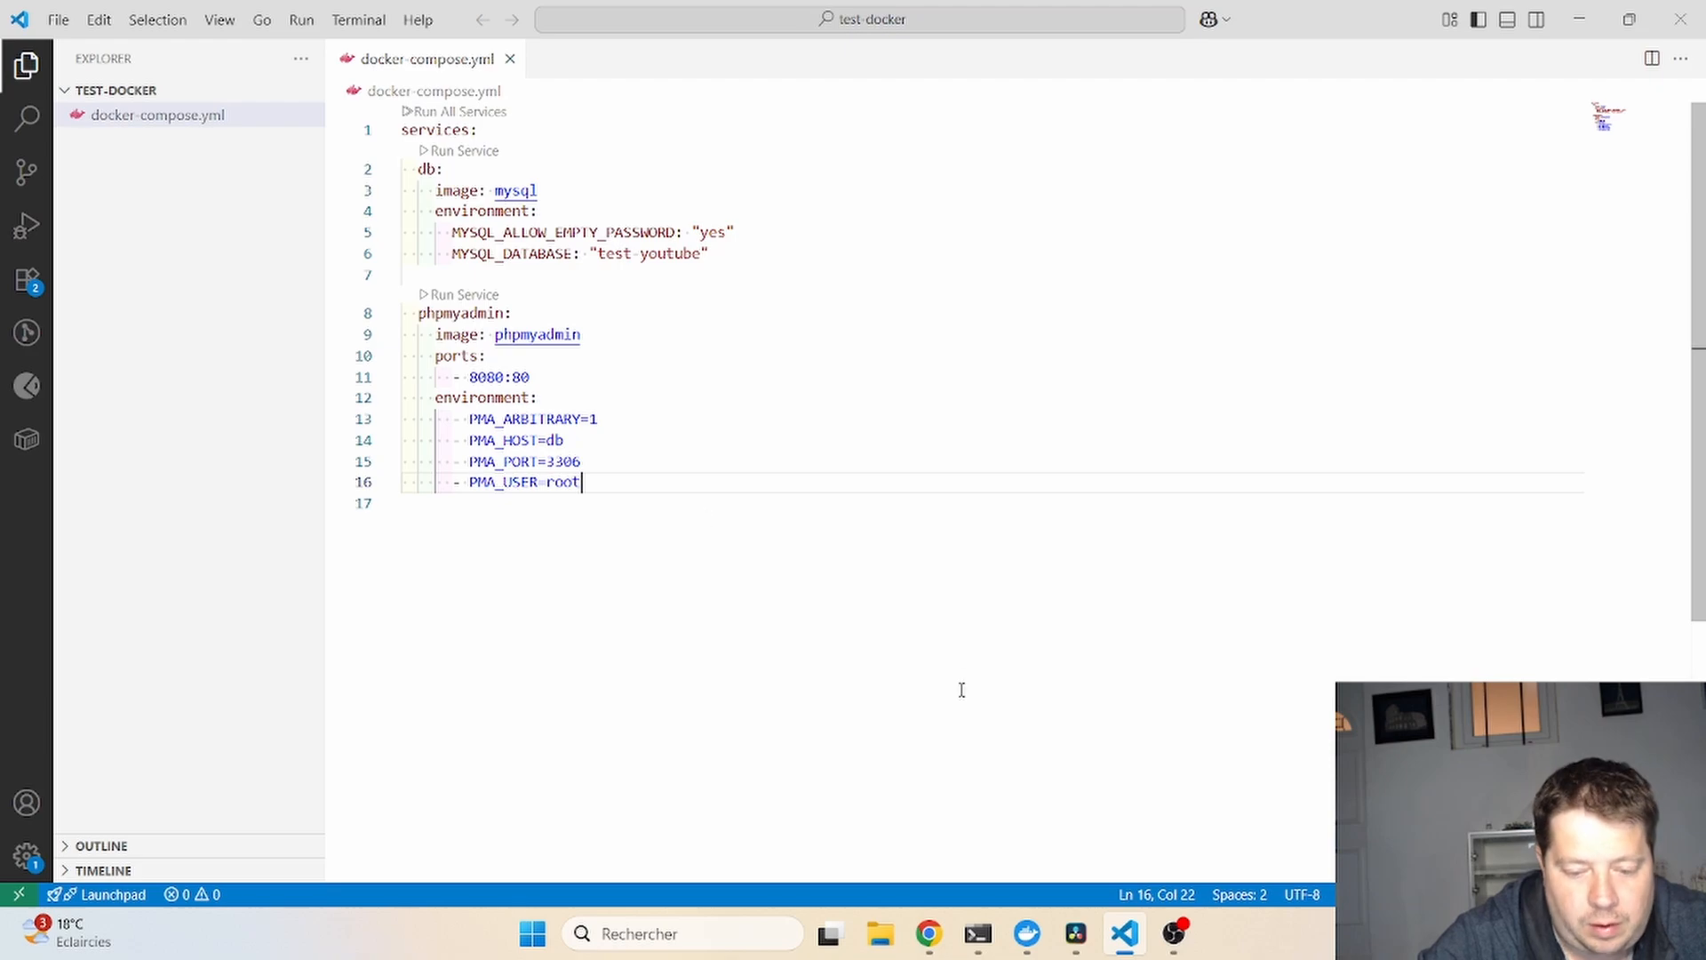
- Run docker-compose down in the Ubuntu terminal to remove the containers
left_click(977, 933)
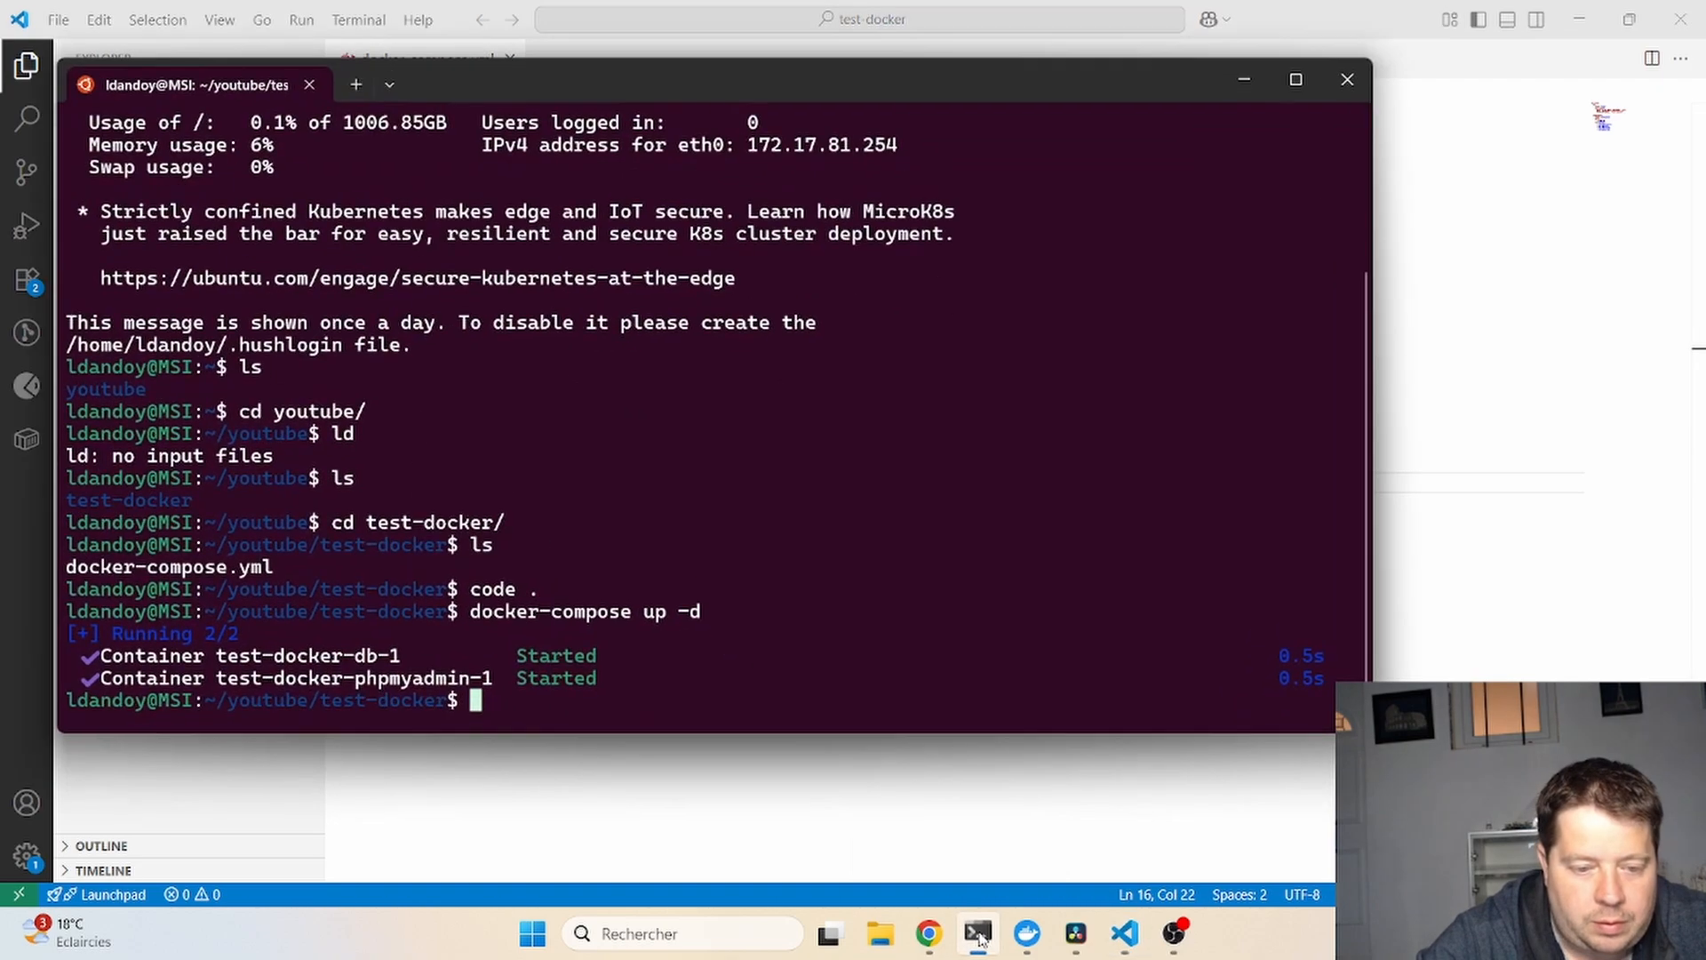
key("Up")
key("BackSpace")
key("BackSpace")
key("BackSpace")
key("BackSpace")
key("BackSpace")
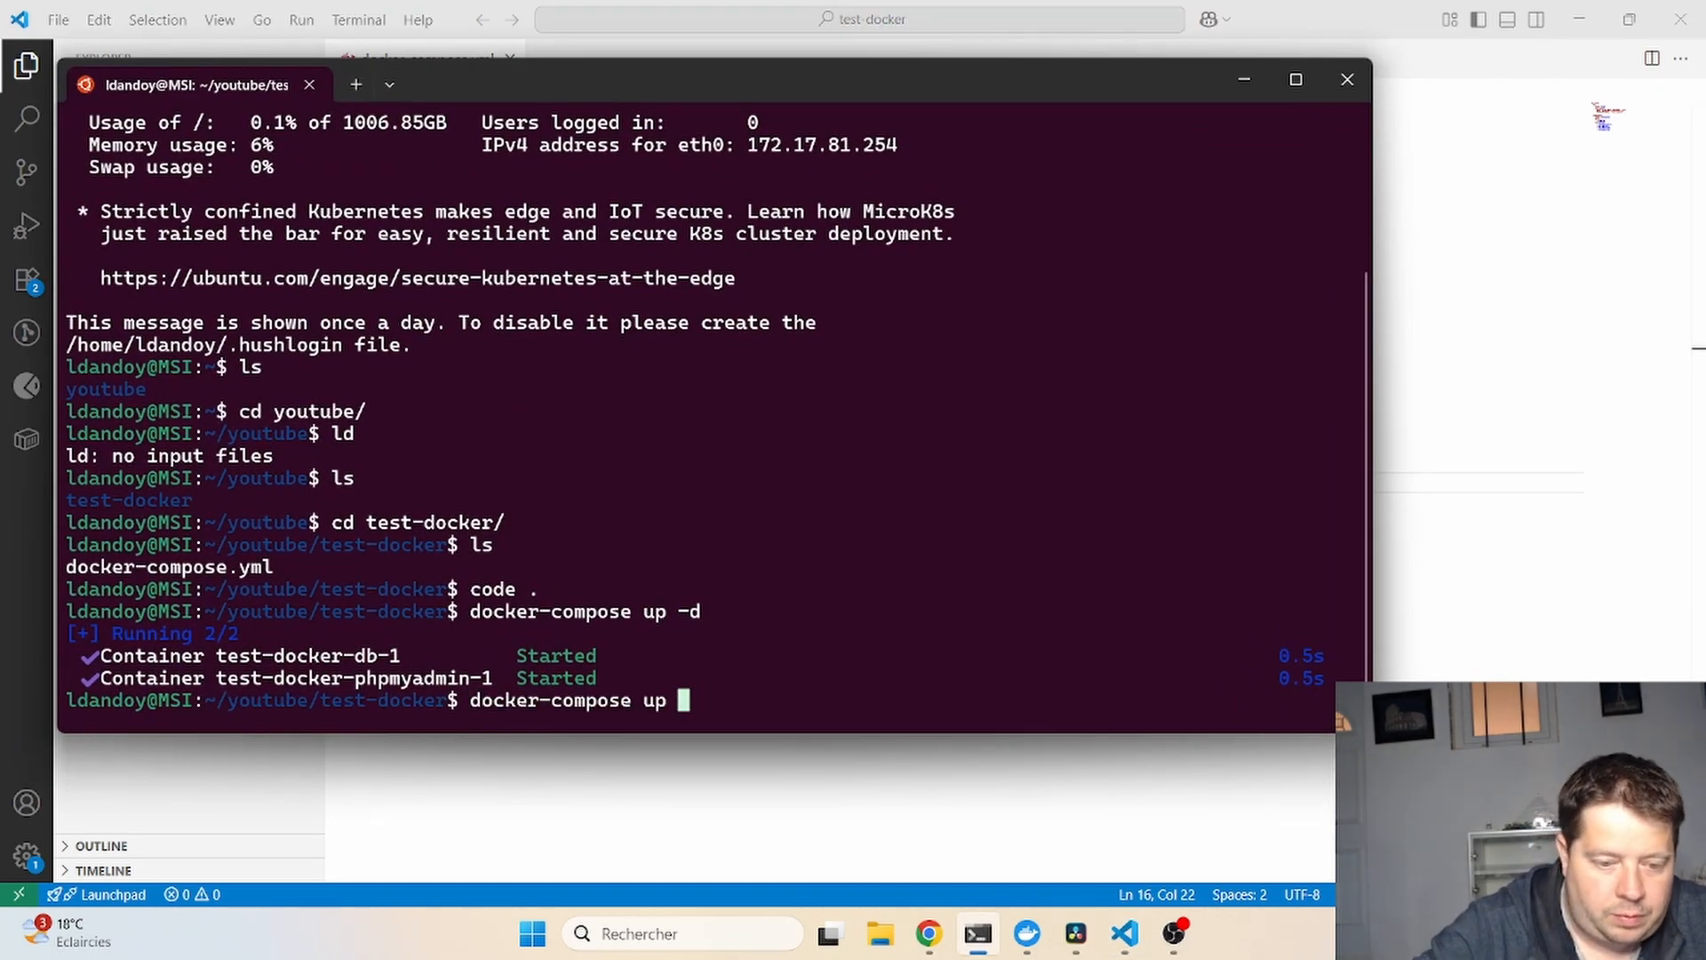
type("down")
key("Return")
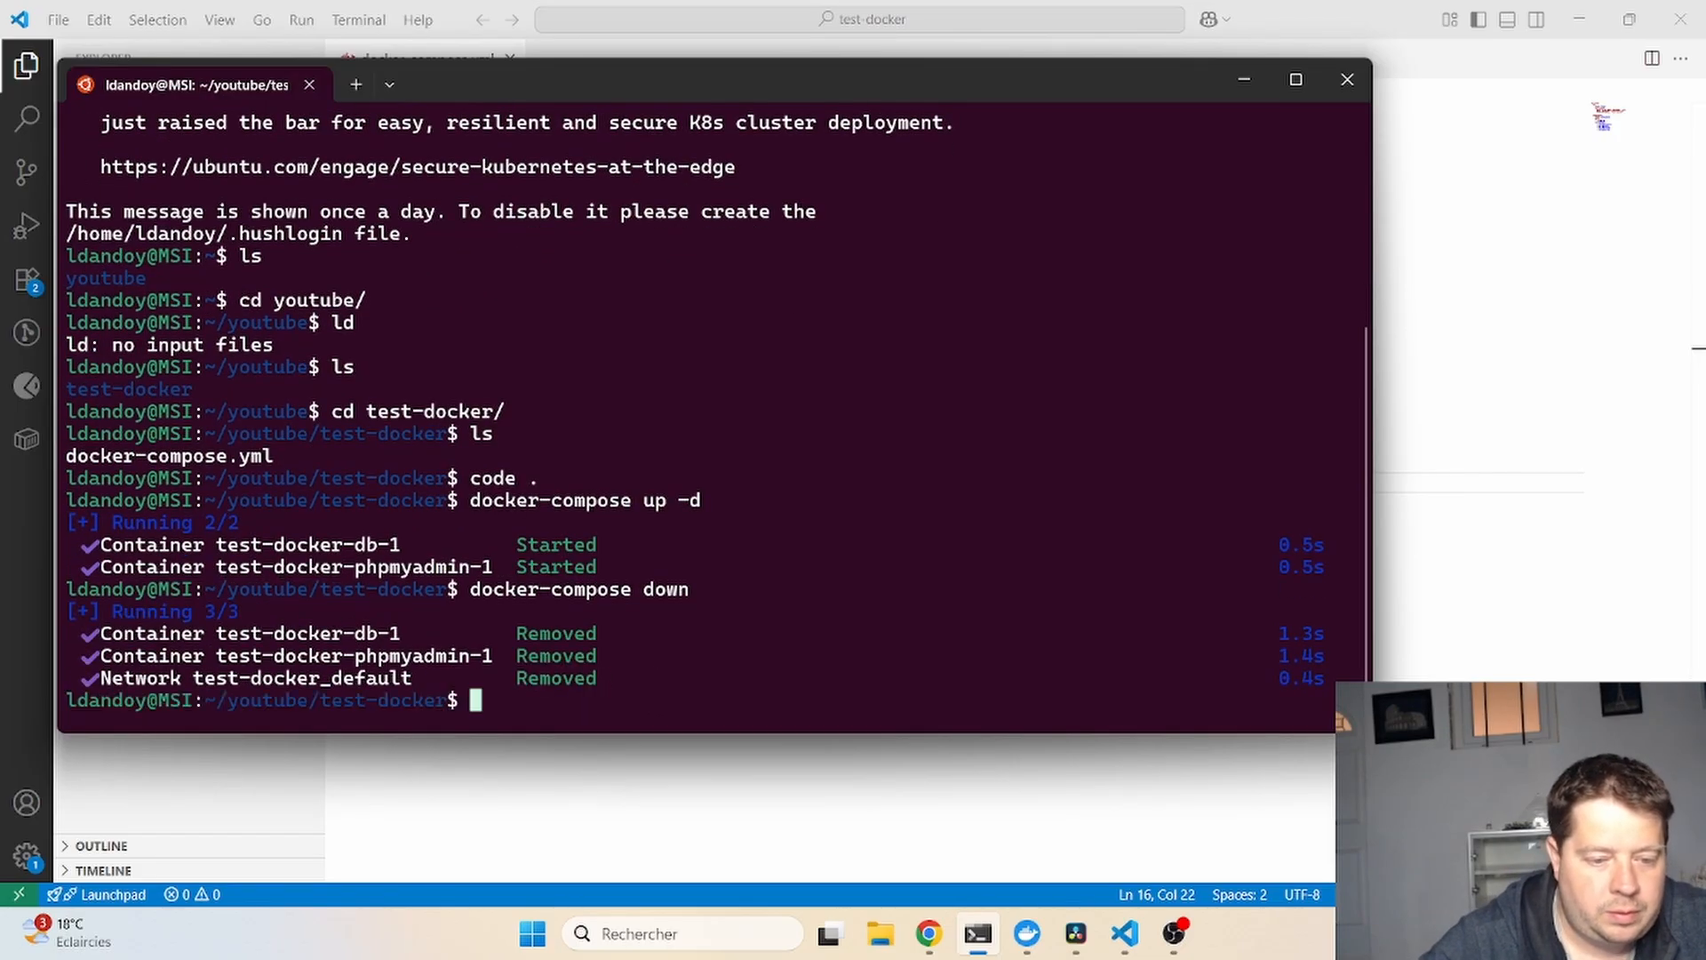
- Run docker-compose up -d and confirm db-1 and phpmyadmin-1 are running in Docker Desktop
key("Up")
key("BackSpace")
key("BackSpace")
key("BackSpace")
key("BackSpace")
type("up -d")
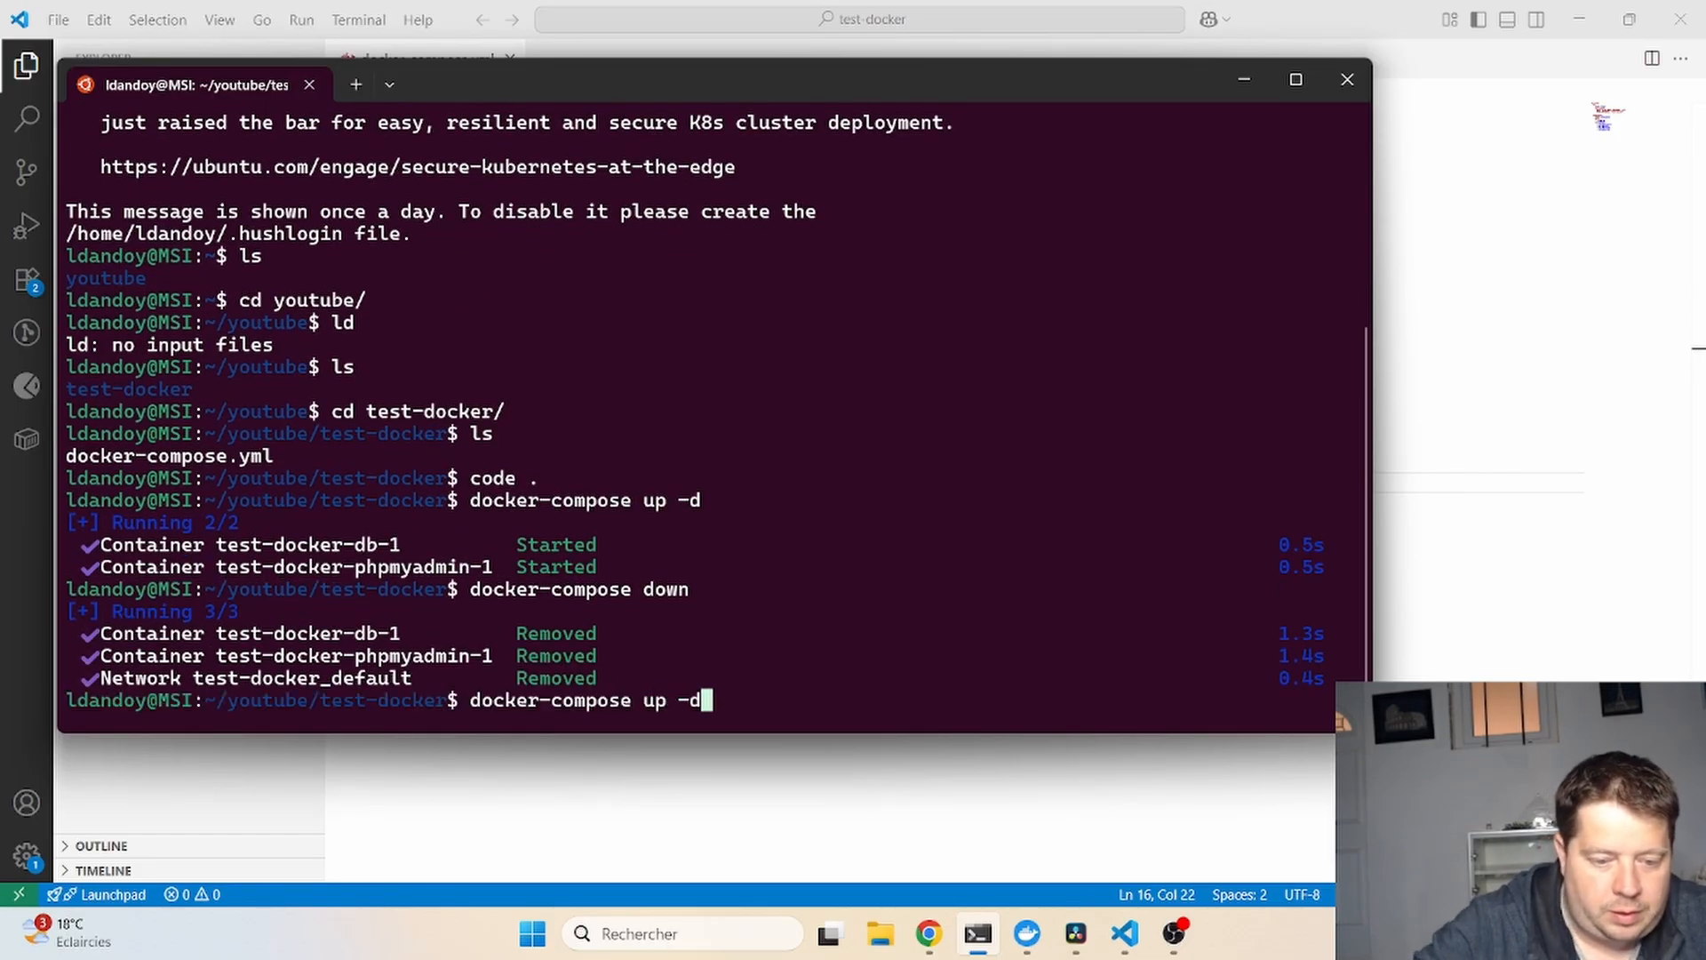
key("Return")
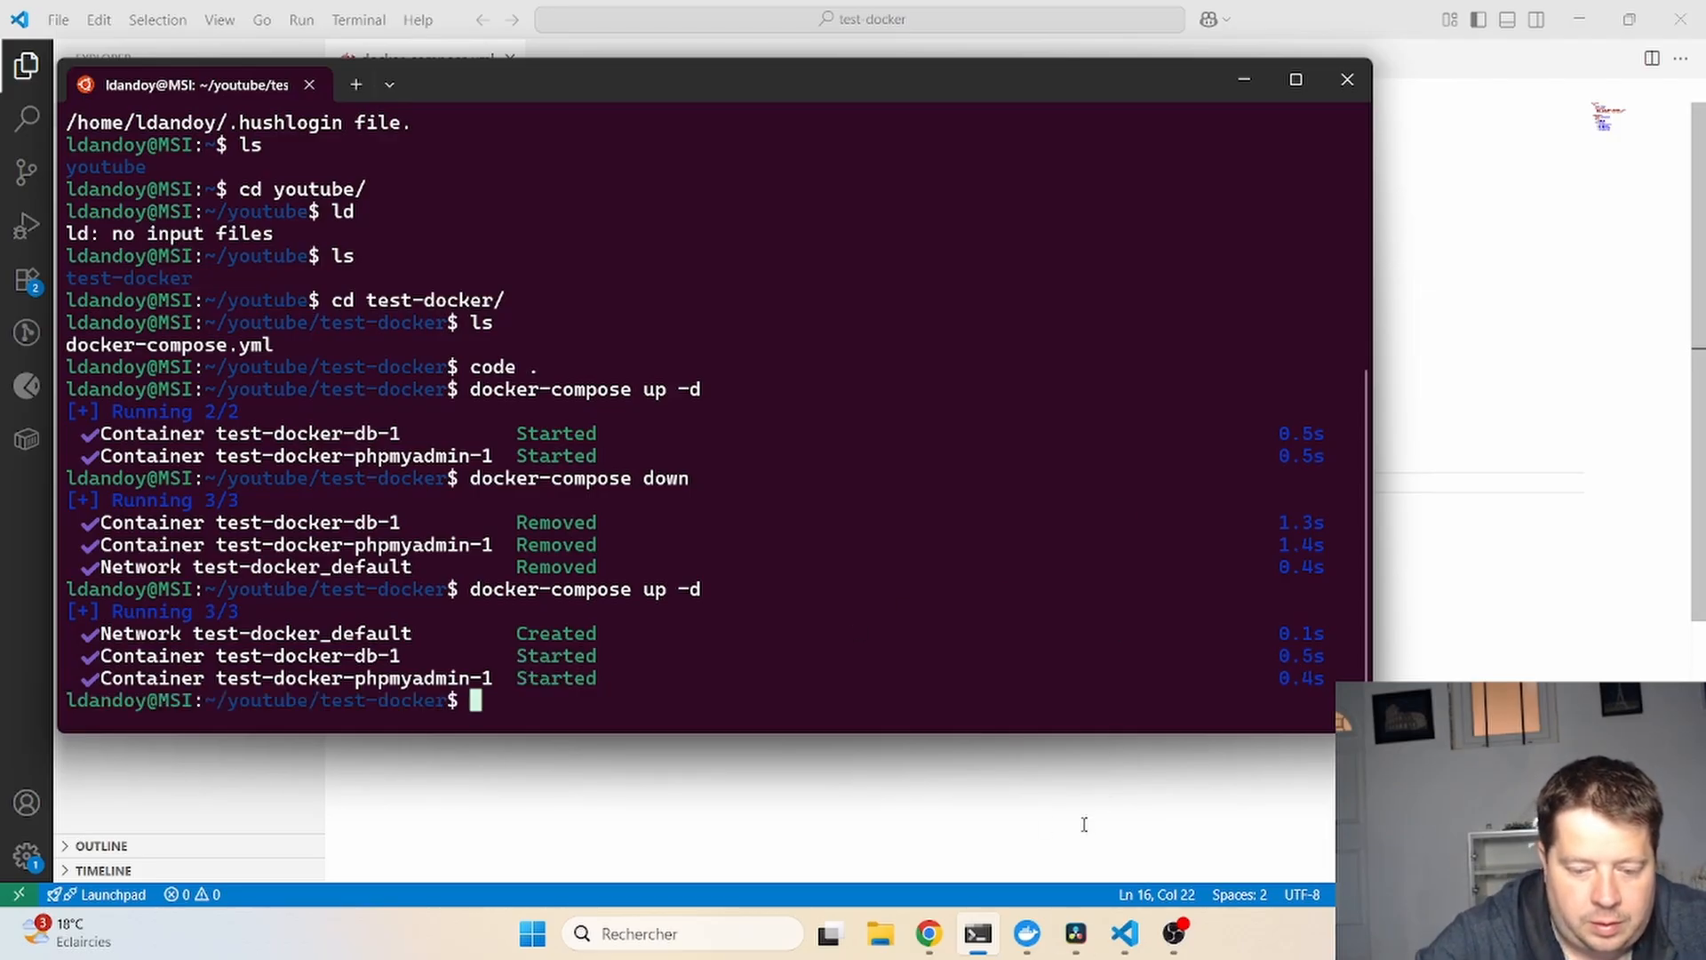
left_click(1028, 933)
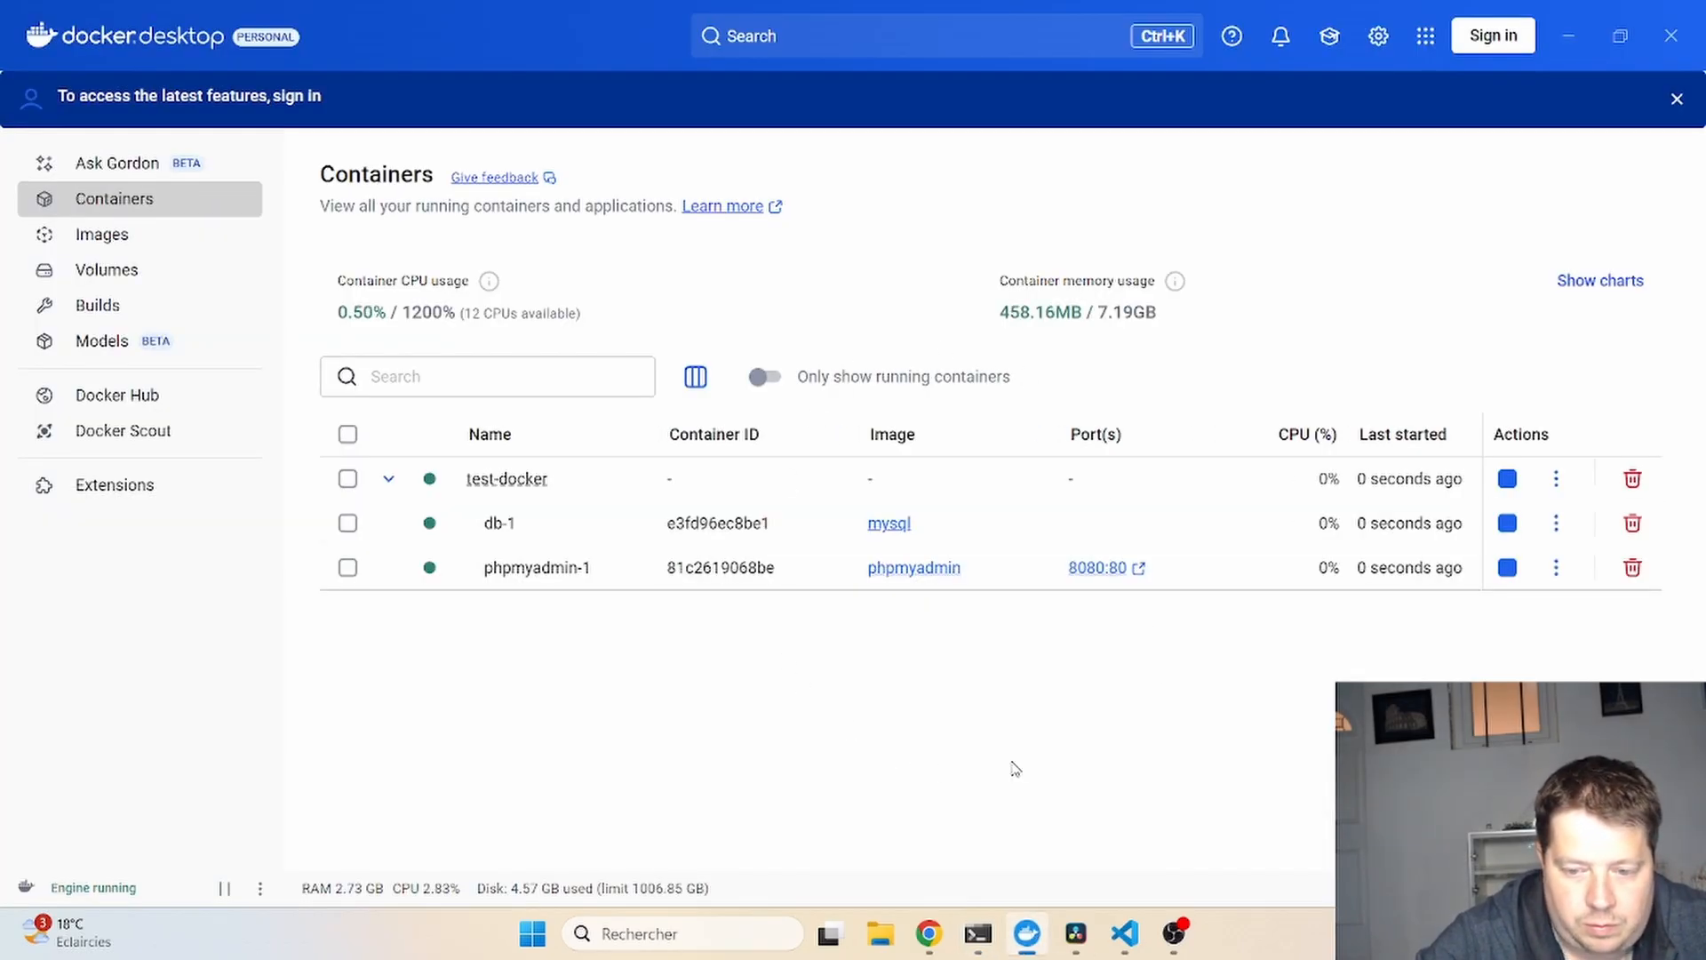
- Retry the connection at localhost:8080, open test-youtube, then return to the db:3306 server page
left_click(928, 933)
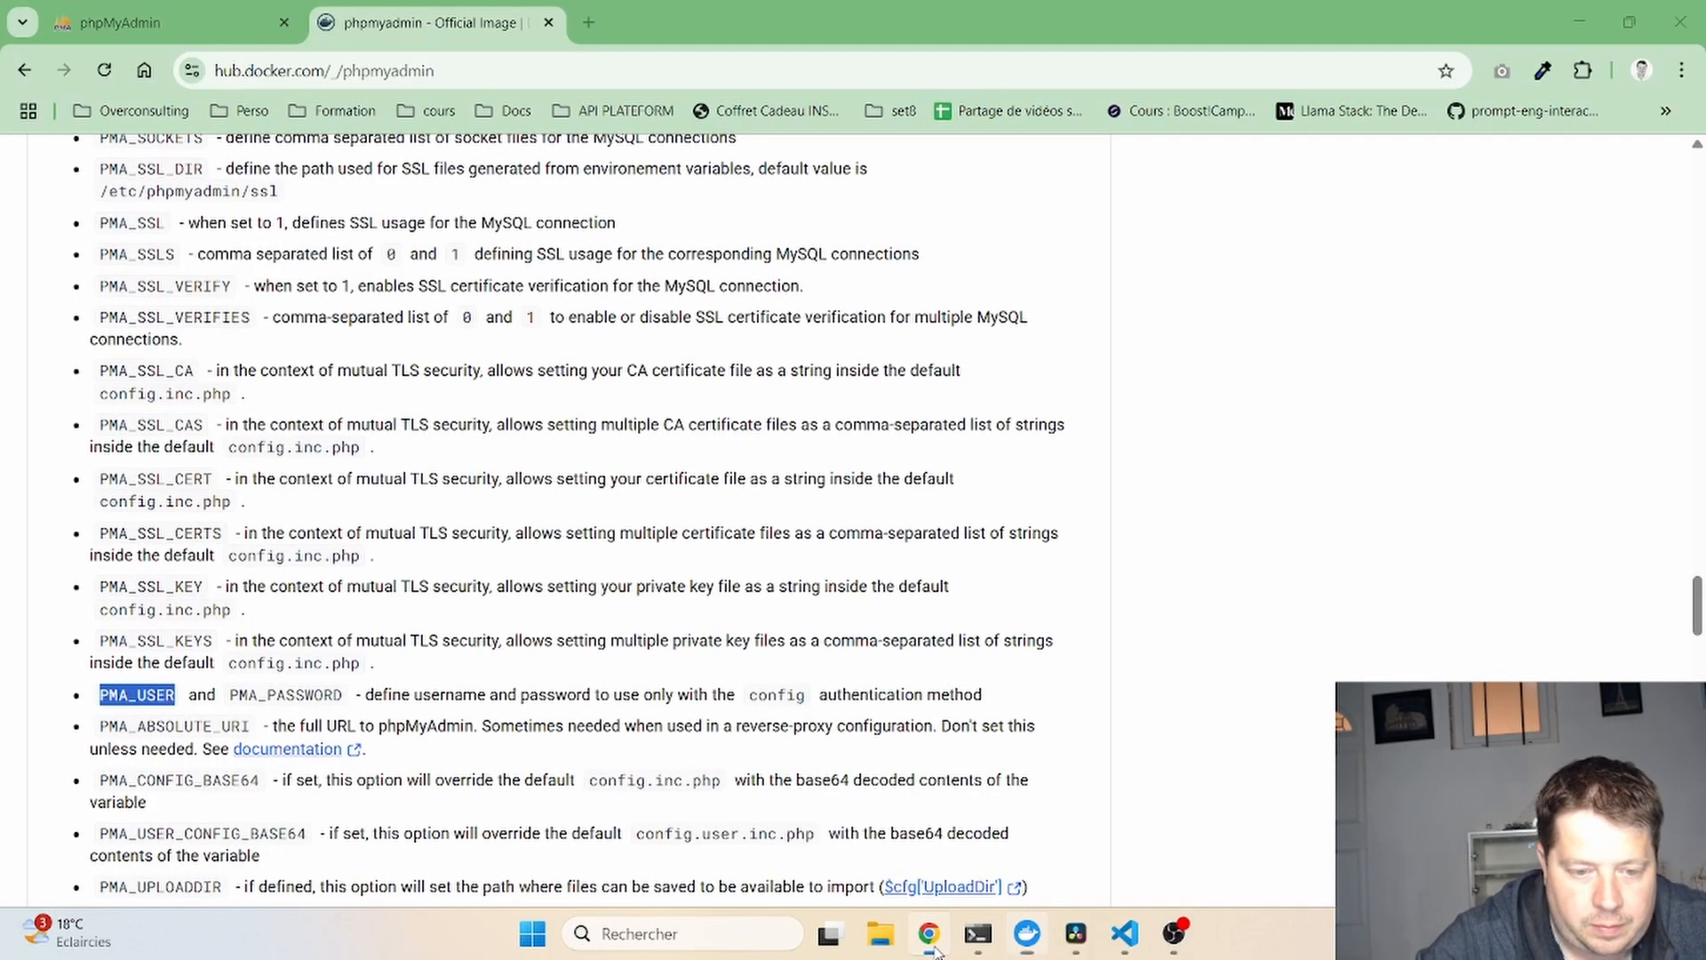
left_click(203, 11)
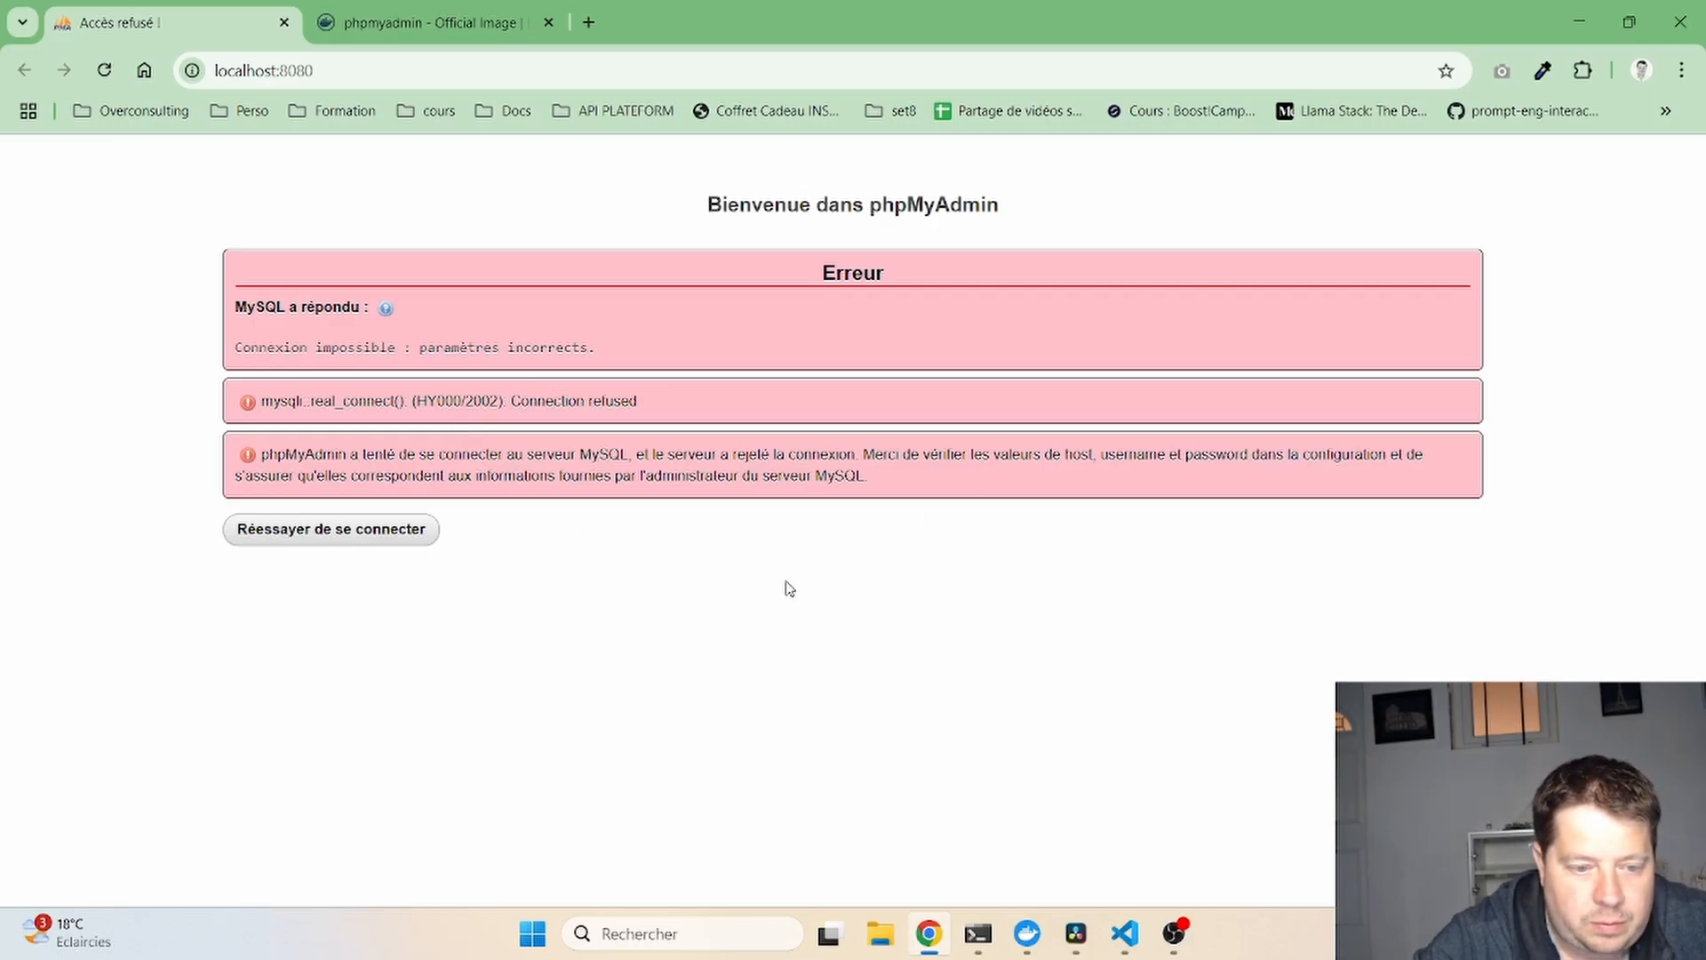
left_click(404, 536)
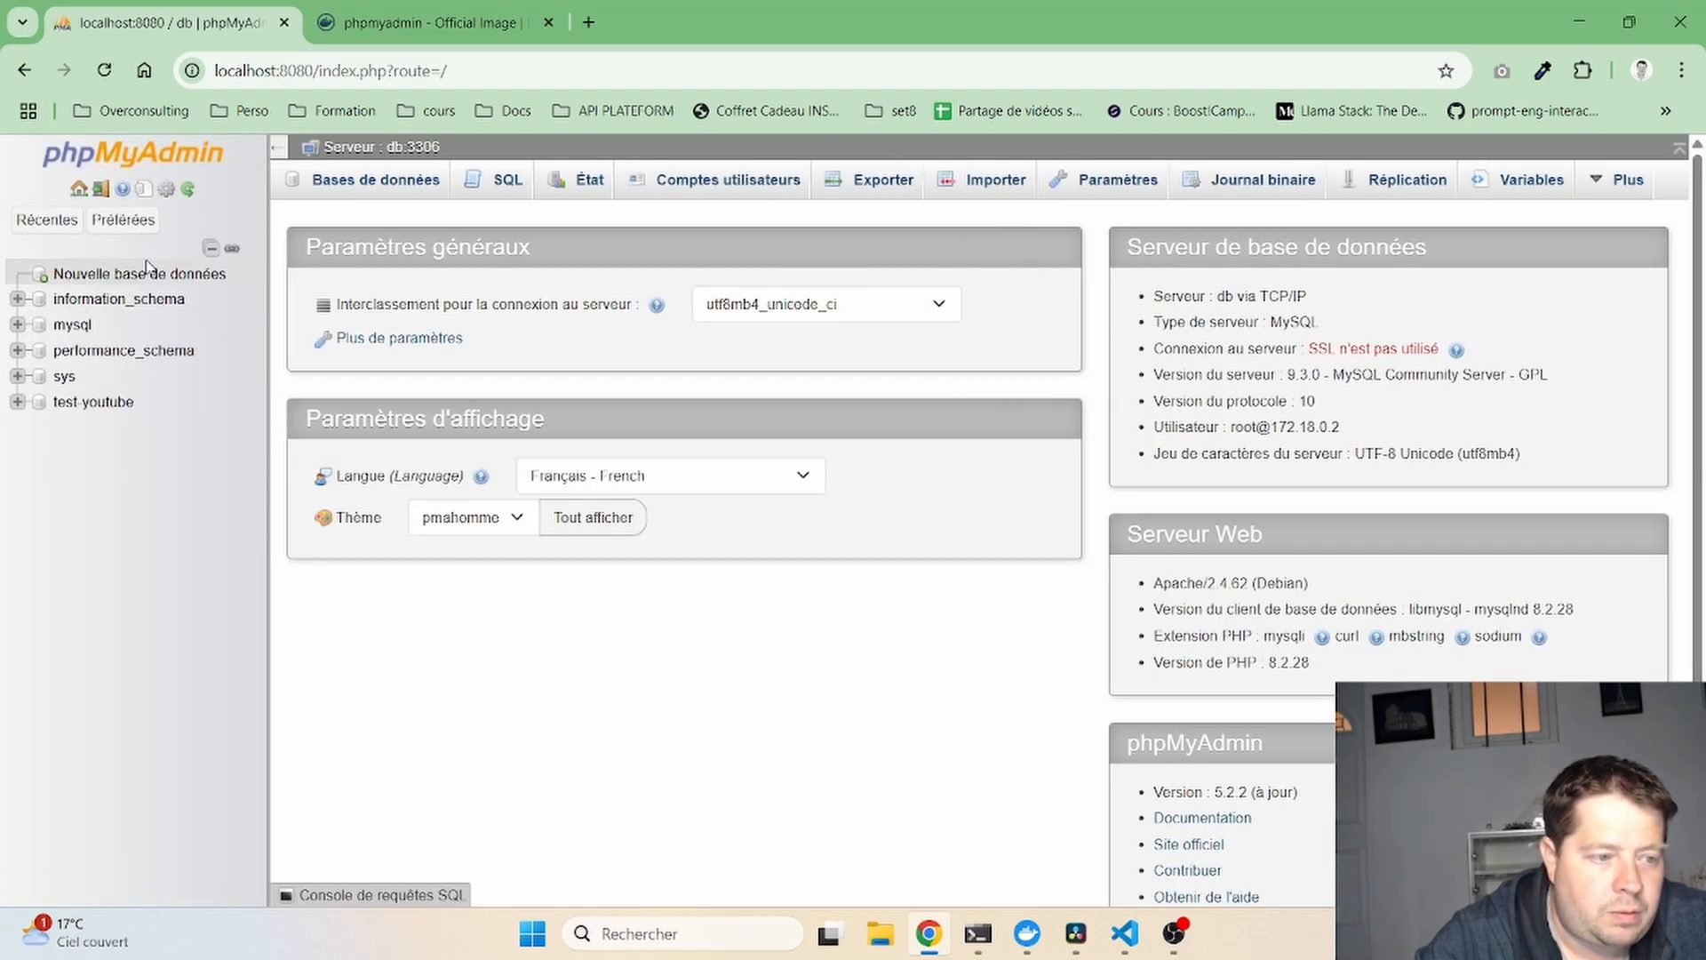
left_click(79, 407)
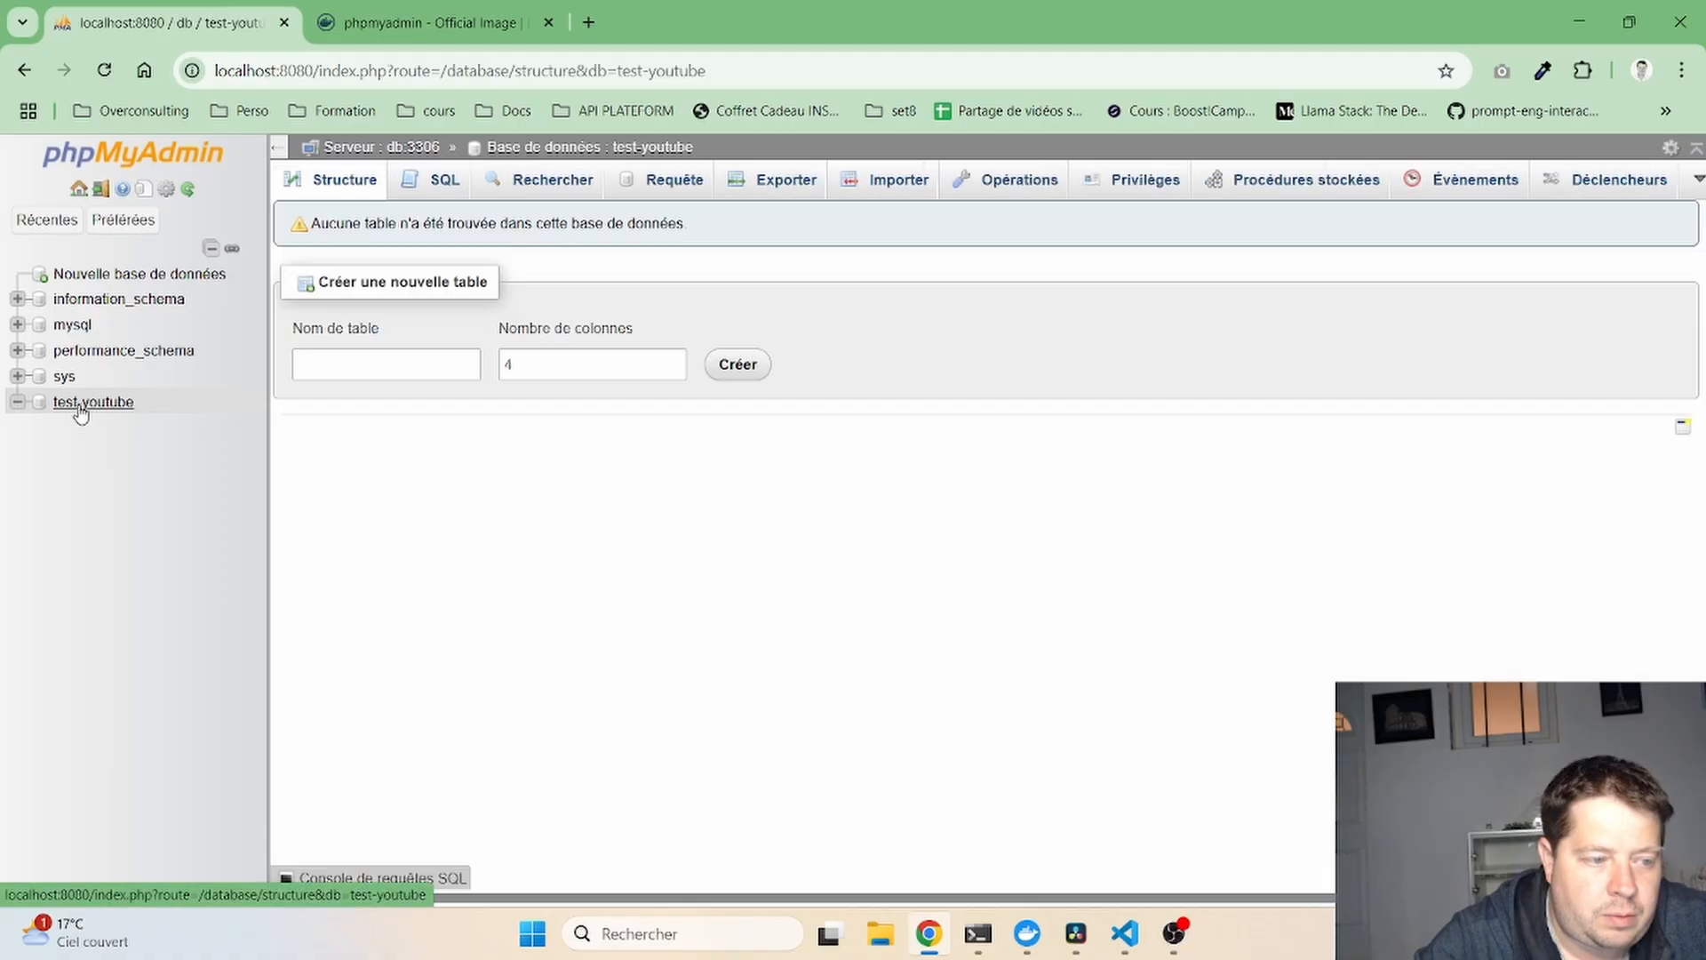
left_click(371, 153)
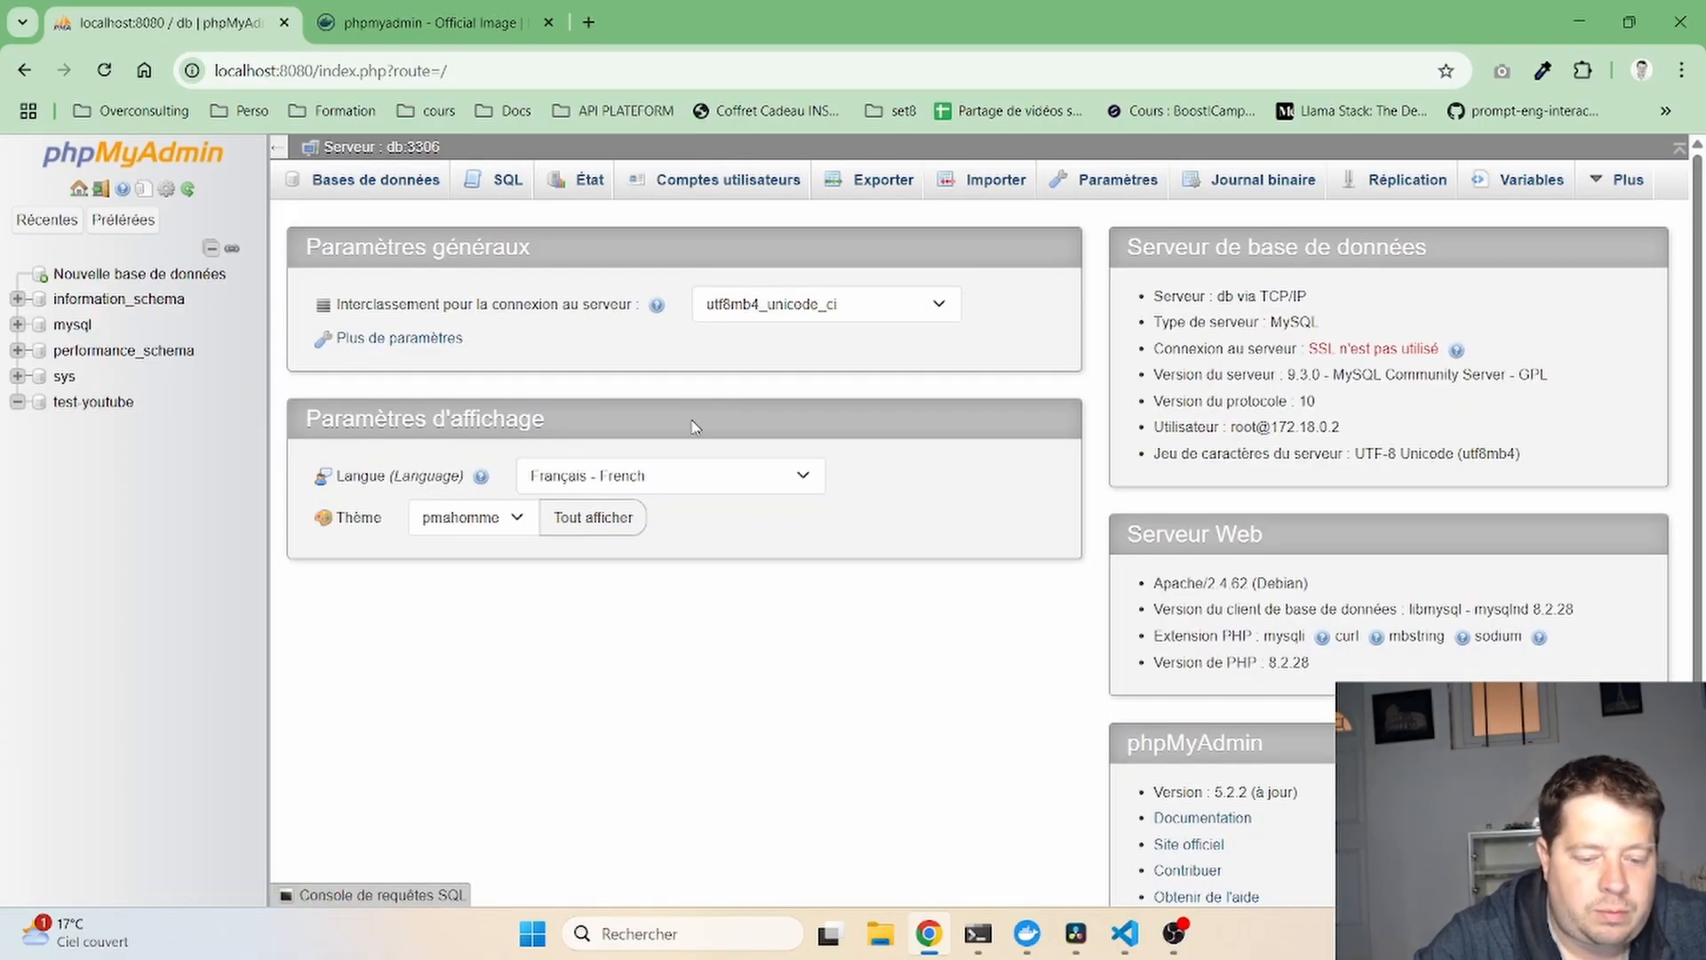